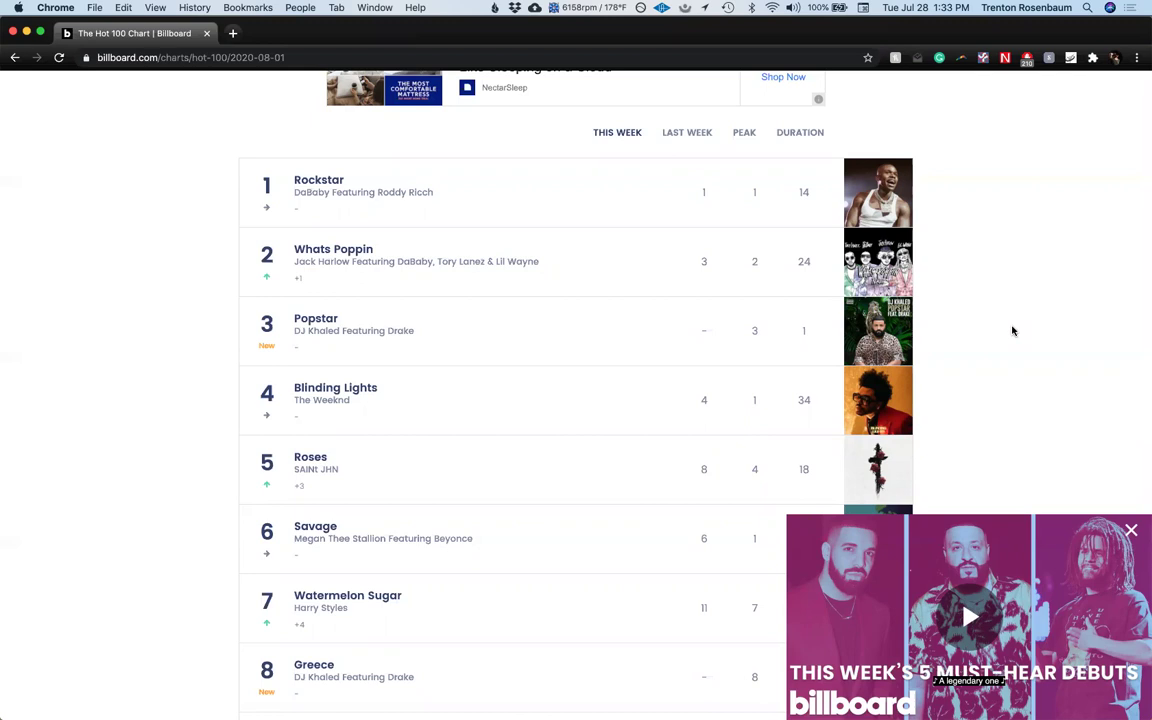
Step: Close the debut-video popup covering Billboard's Hot 100 chart
scroll(1012, 331, down, 4)
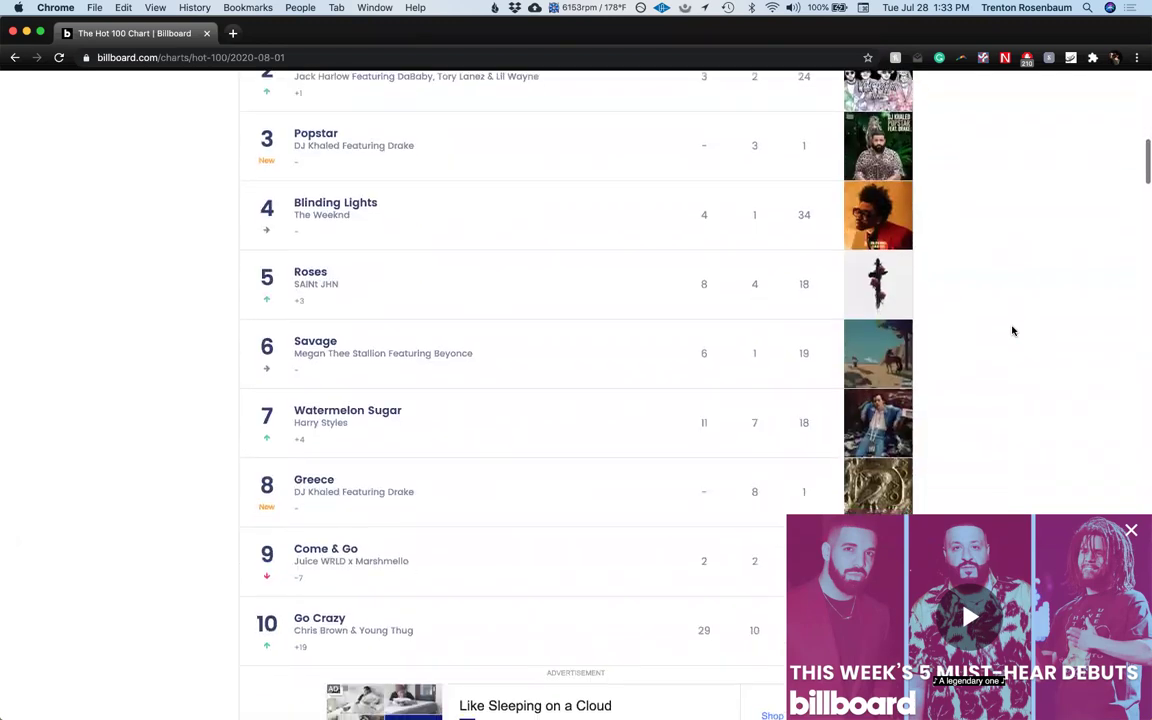
scroll(1012, 331, up, 1)
scroll(1012, 331, up, 2)
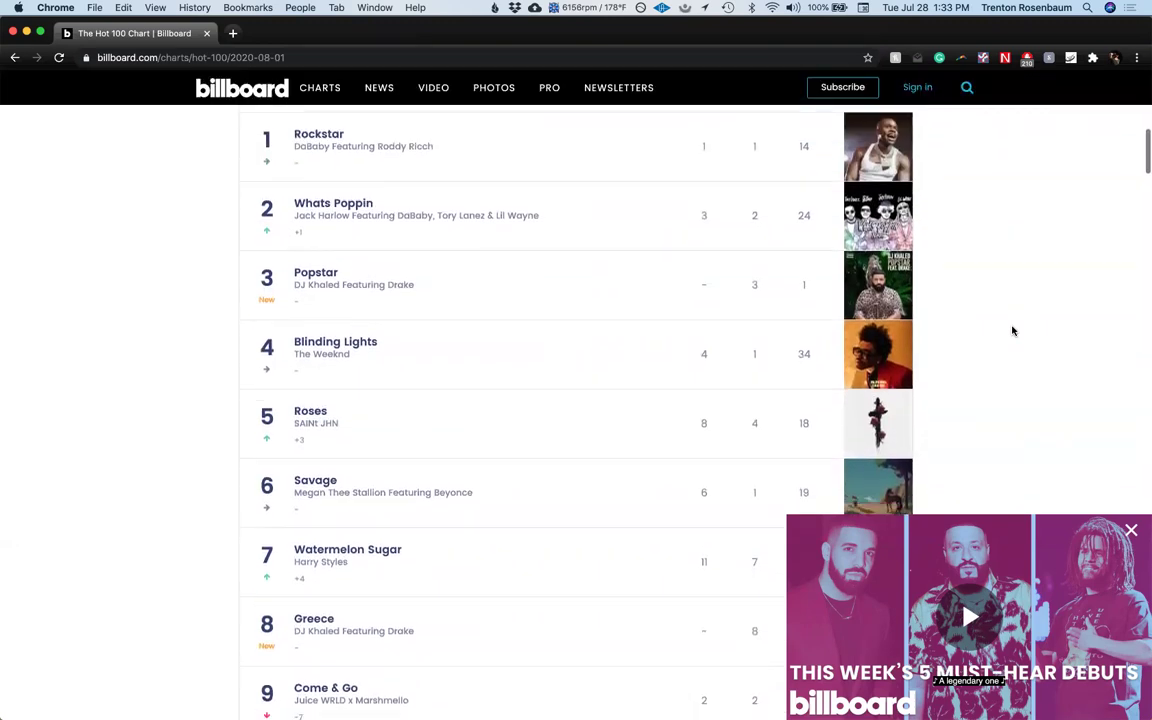
scroll(1012, 331, down, 4)
scroll(1012, 331, down, 6)
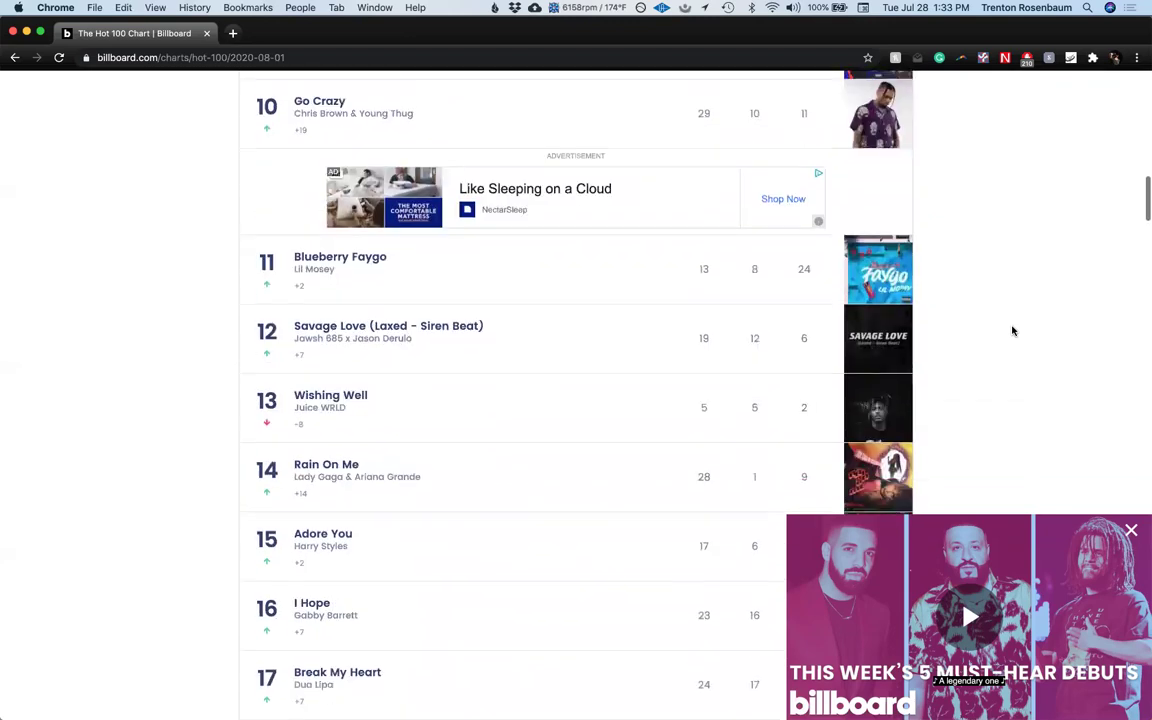
scroll(1012, 331, up, 3)
scroll(1012, 331, up, 5)
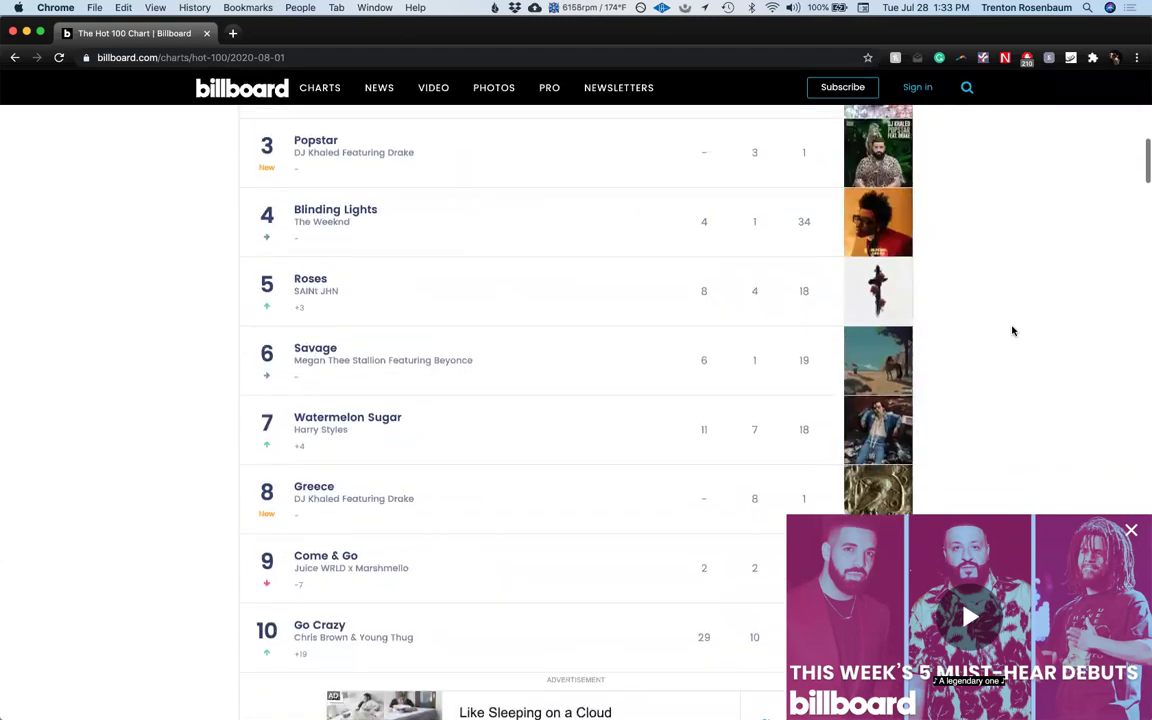
click(1133, 531)
Step: Review the Hot 100 list, from Rockstar at No. 1 and Whats Poppin at No. 2 onward
scroll(1085, 496, up, 2)
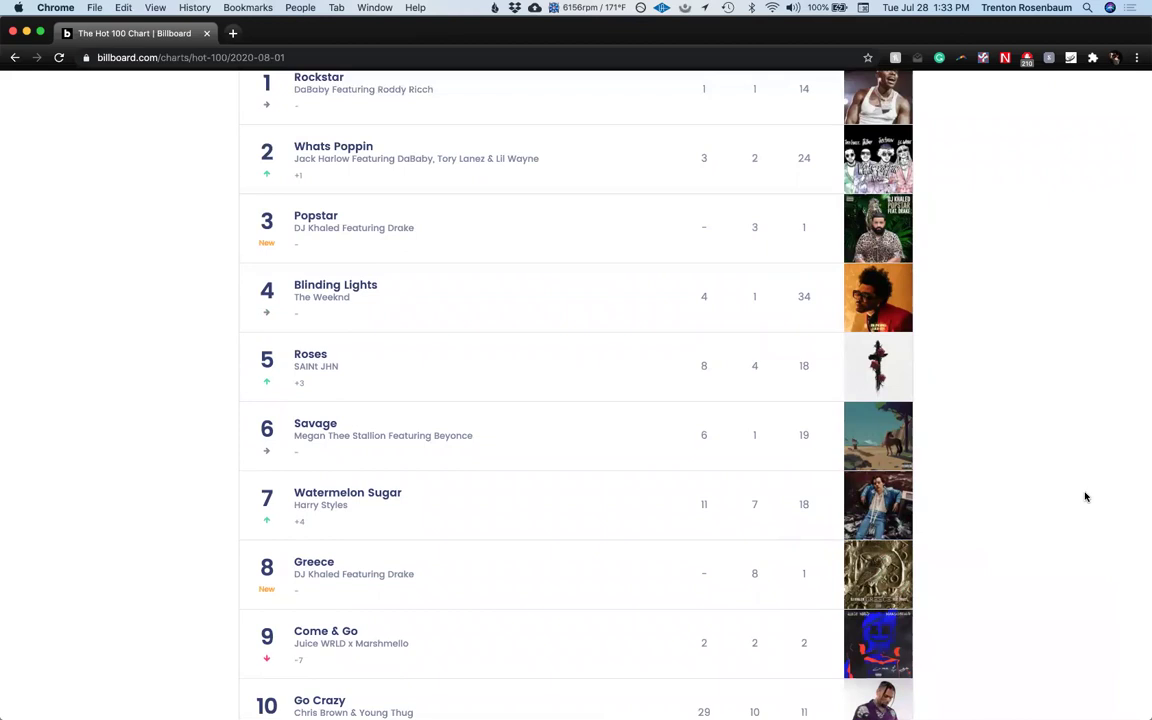
scroll(1085, 496, up, 1)
scroll(1085, 496, down, 2)
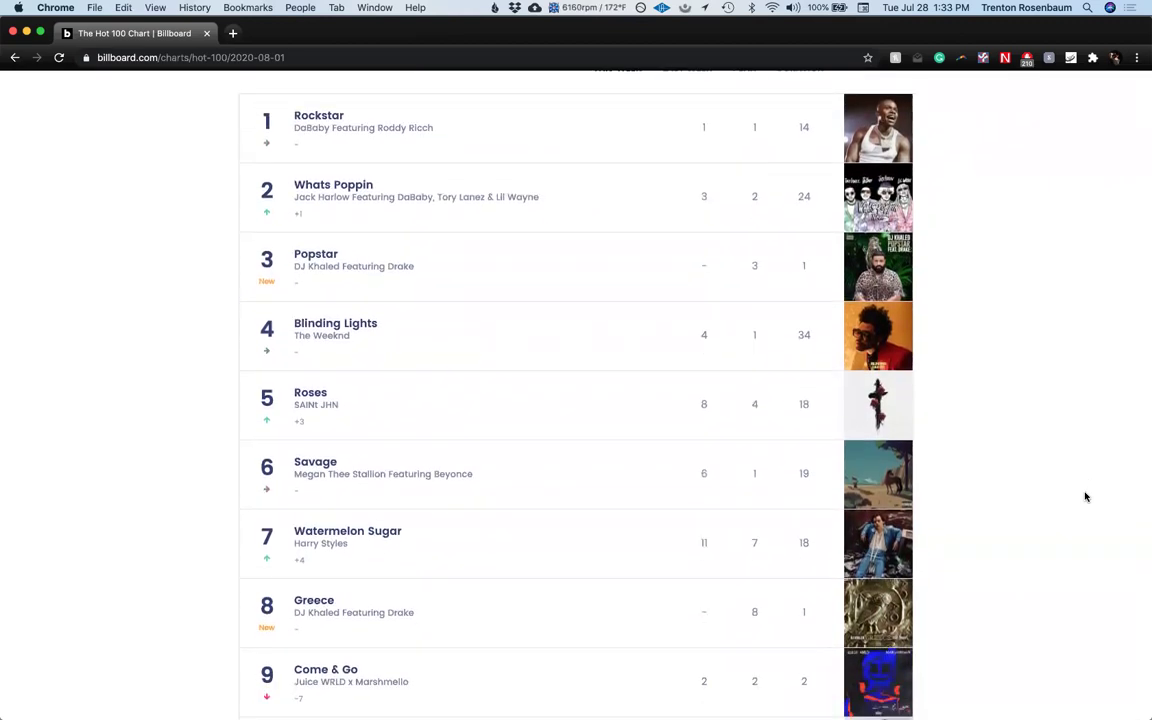
scroll(1085, 496, down, 10)
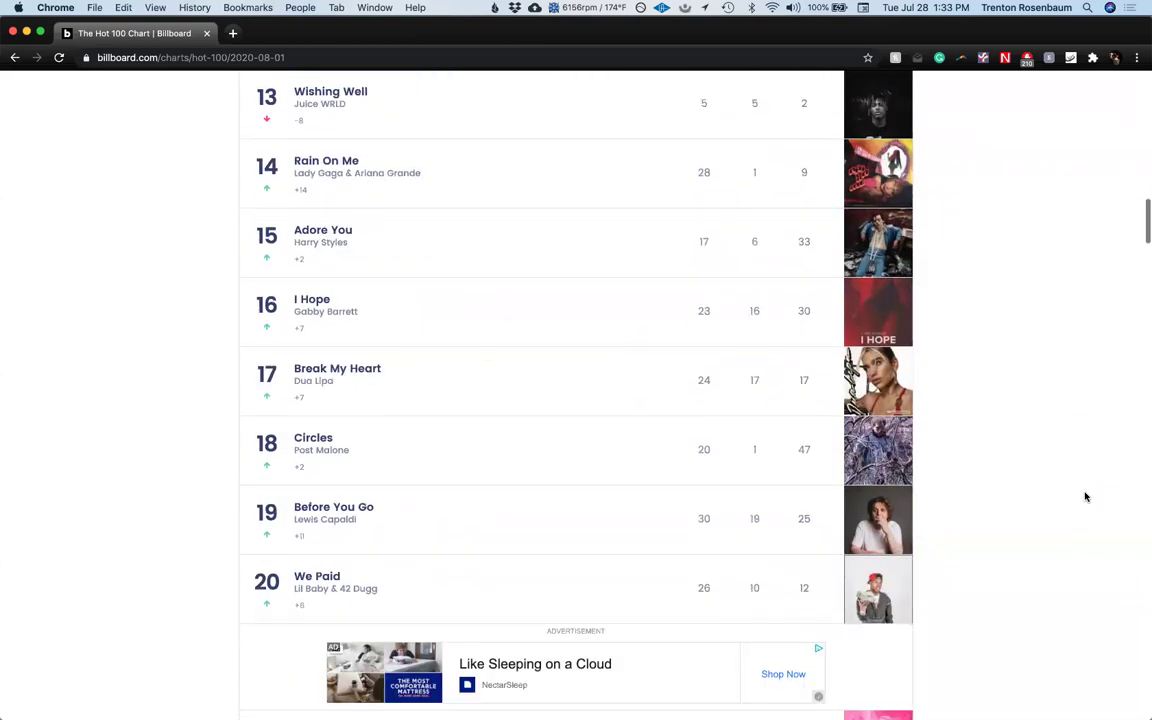
scroll(1085, 496, up, 7)
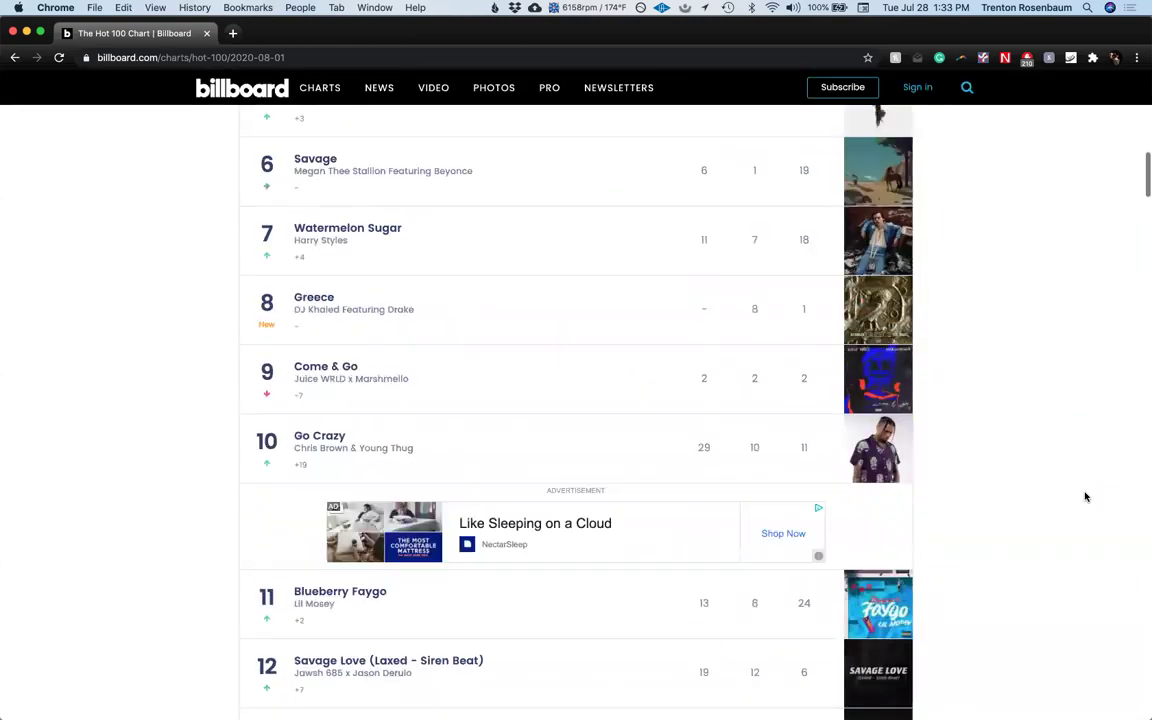
scroll(1085, 496, up, 5)
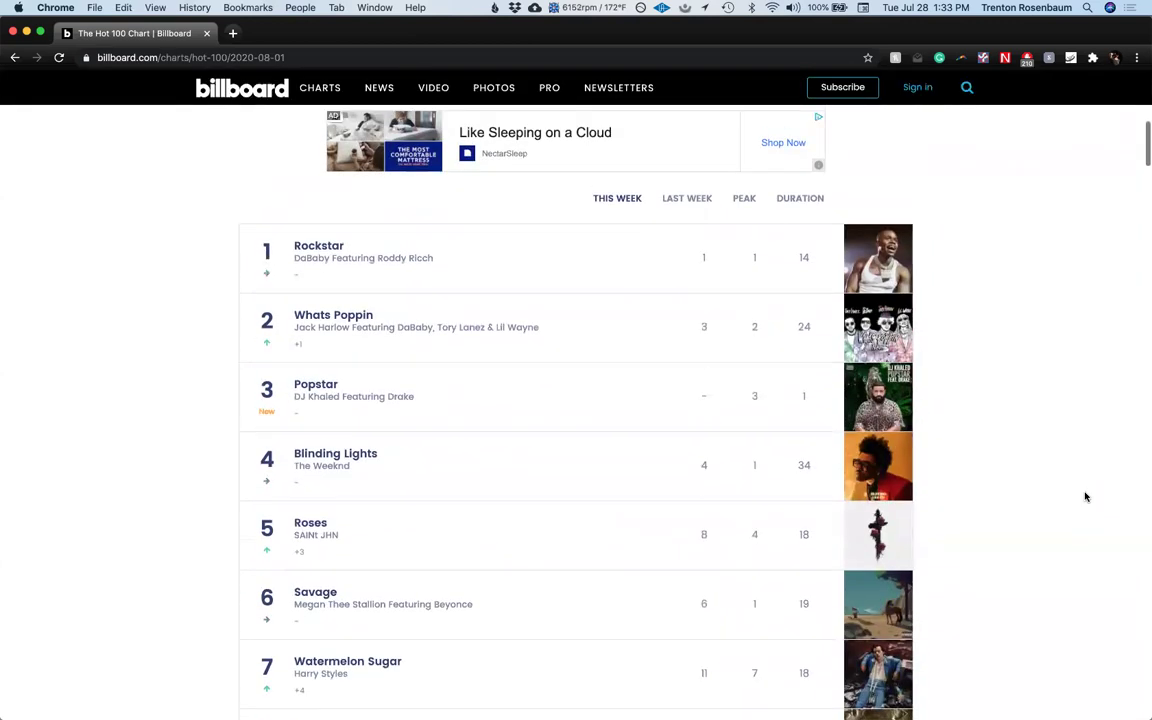
scroll(1085, 496, down, 3)
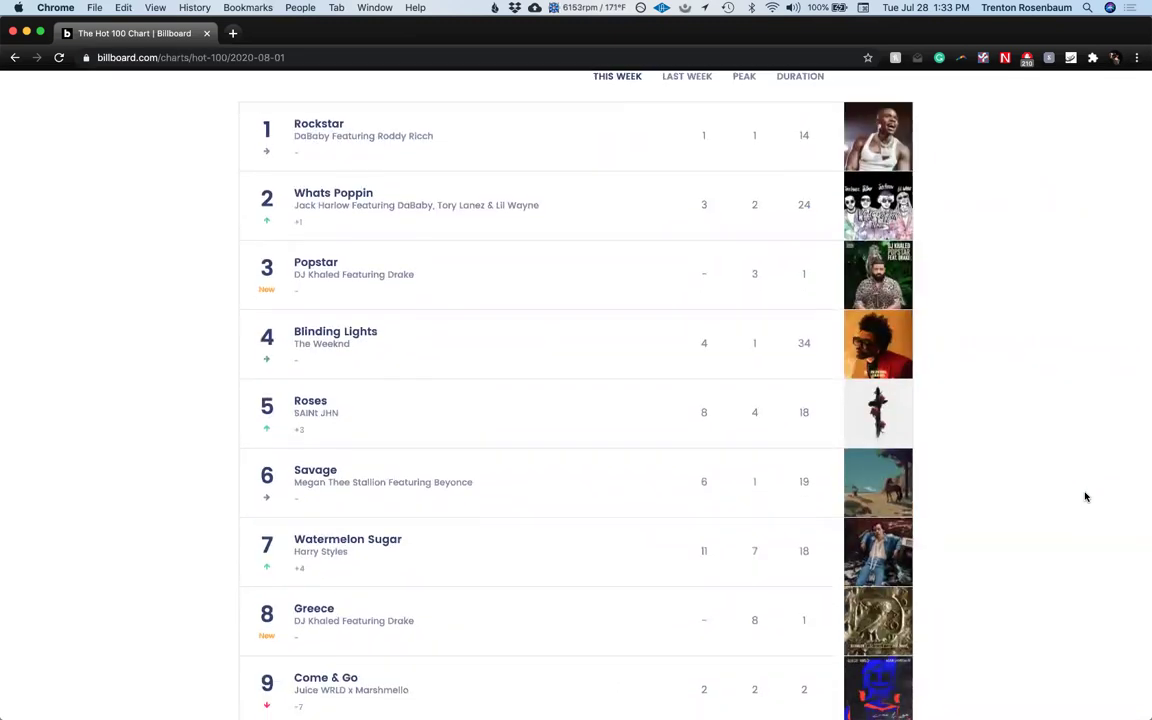
scroll(1085, 496, down, 1)
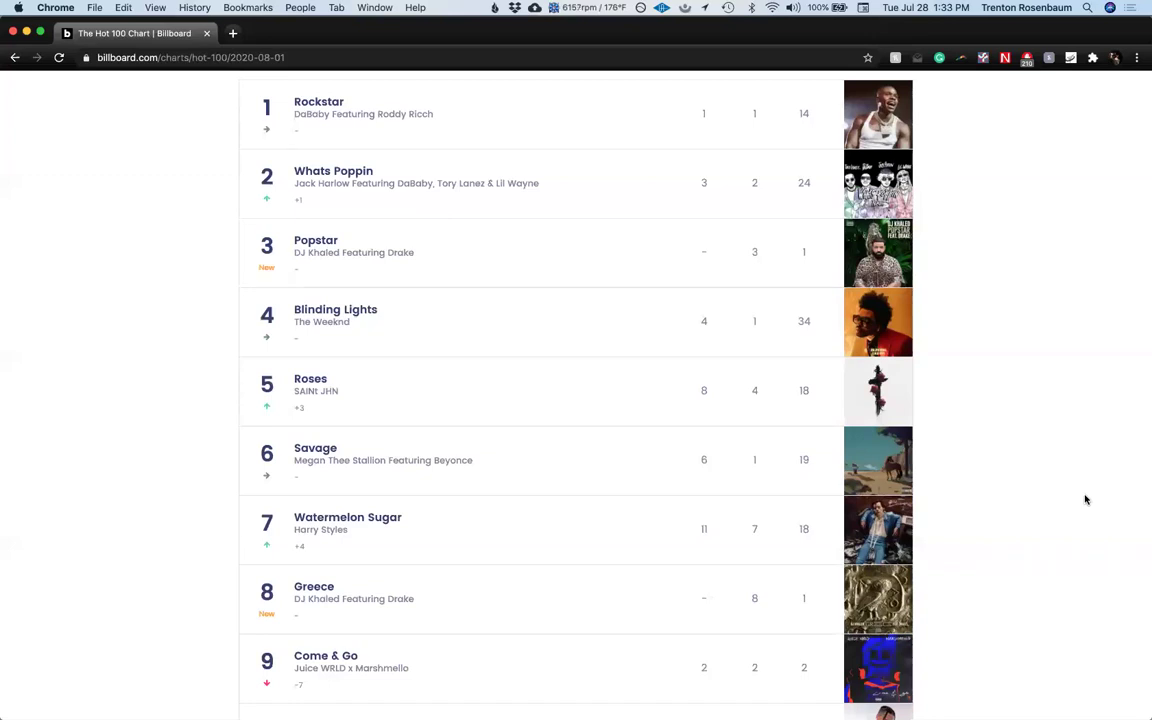
scroll(1085, 499, up, 1)
scroll(1085, 499, down, 1)
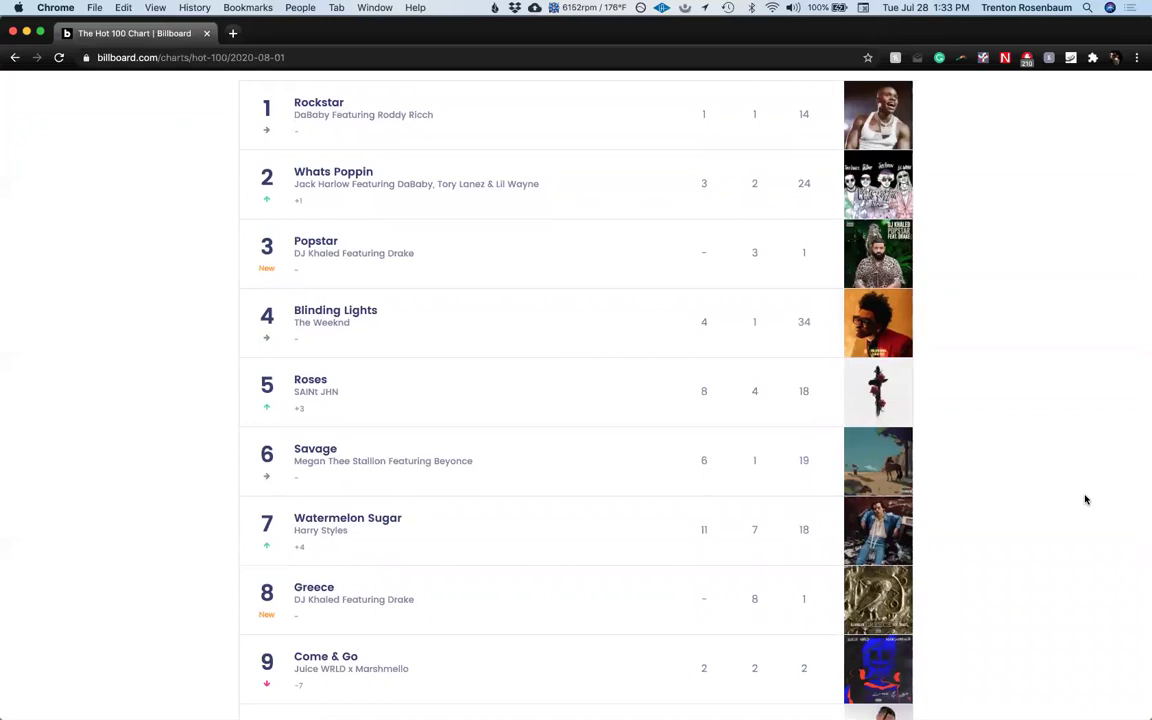
scroll(1085, 499, up, 2)
scroll(1085, 499, down, 2)
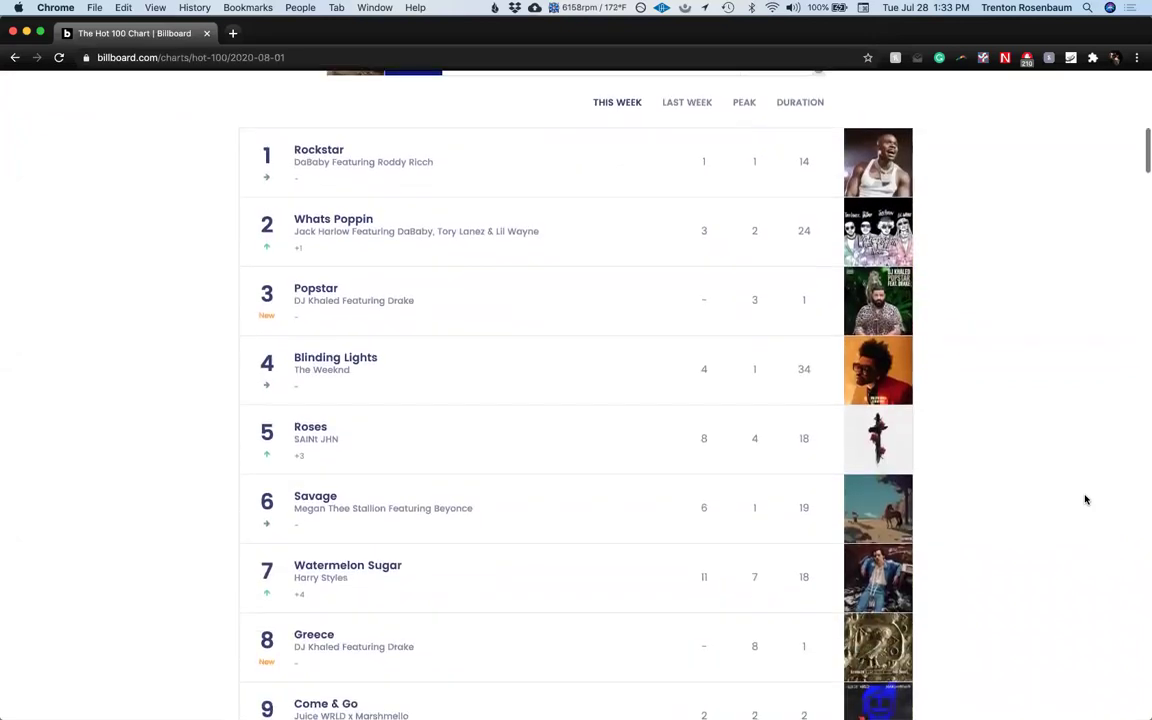
scroll(1085, 499, down, 1)
scroll(1085, 499, down, 1)
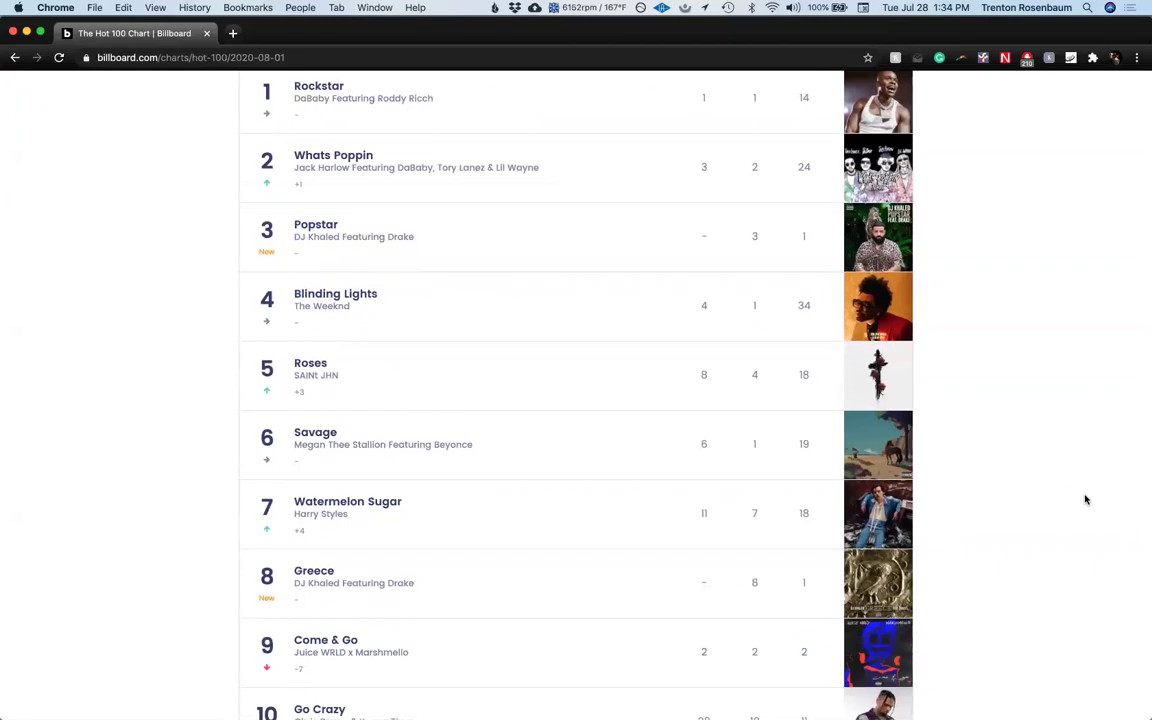
scroll(1085, 499, up, 1)
scroll(1085, 499, down, 1)
scroll(1085, 499, up, 1)
scroll(1085, 499, down, 1)
scroll(1085, 499, up, 1)
scroll(1085, 499, down, 1)
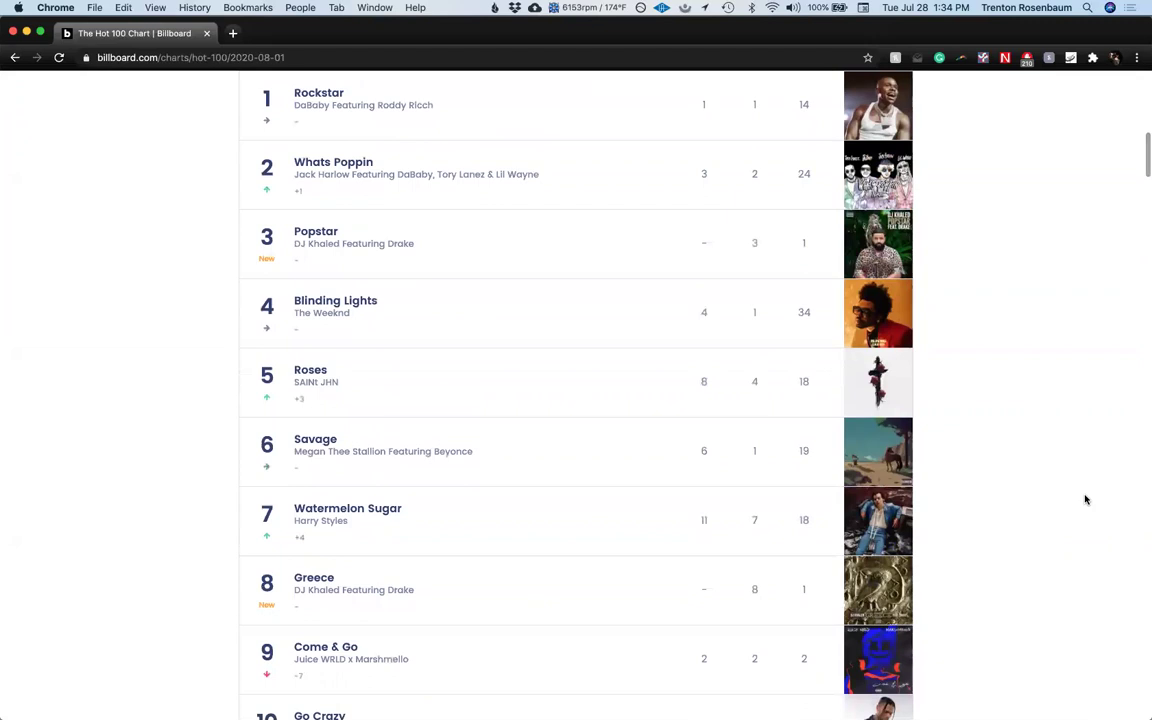
scroll(1085, 499, up, 1)
scroll(1085, 499, down, 1)
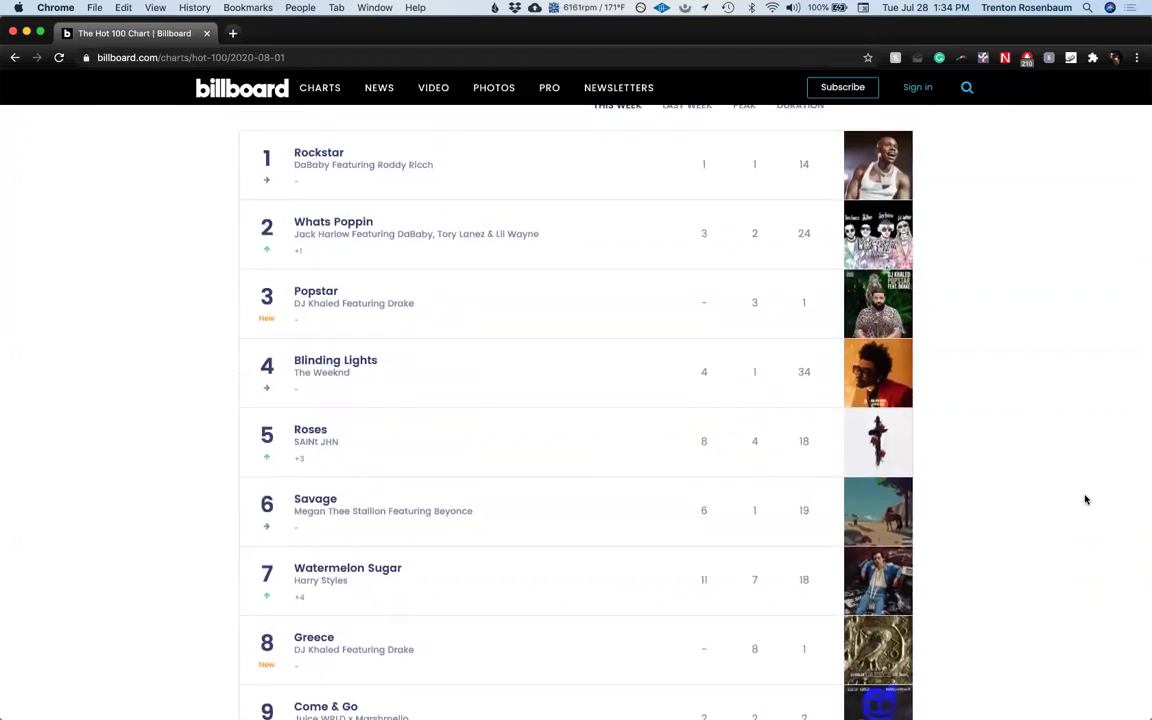
scroll(1084, 499, up, 1)
scroll(1084, 499, down, 2)
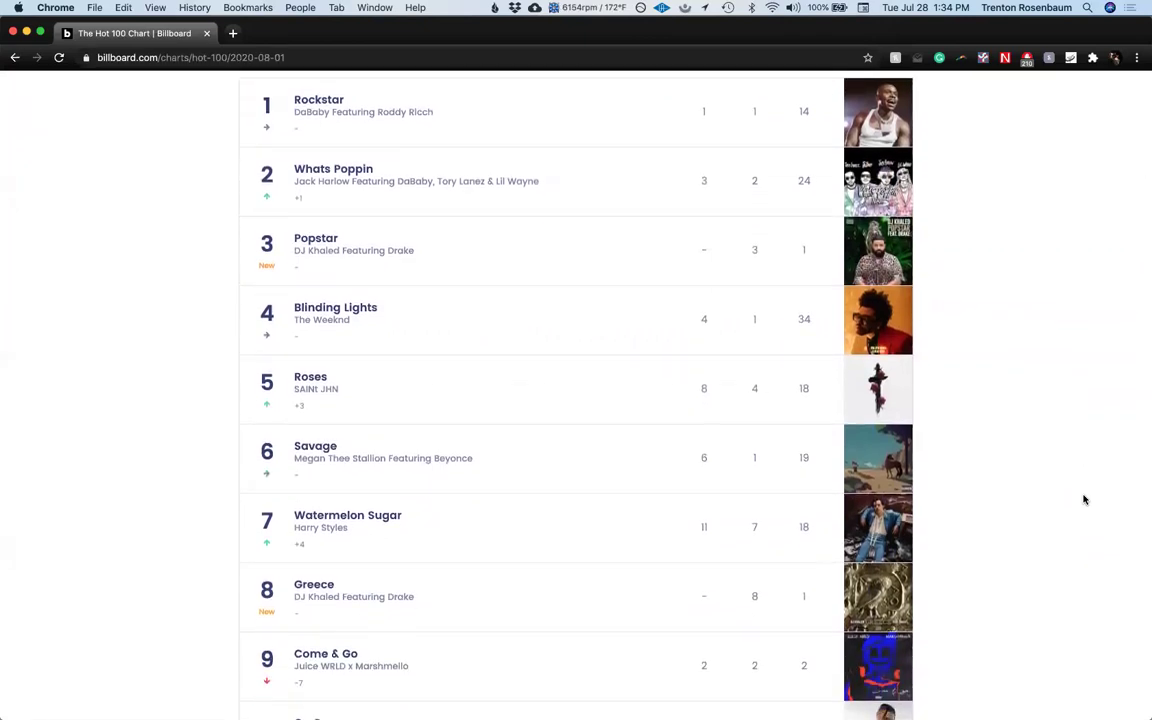
scroll(1084, 499, down, 2)
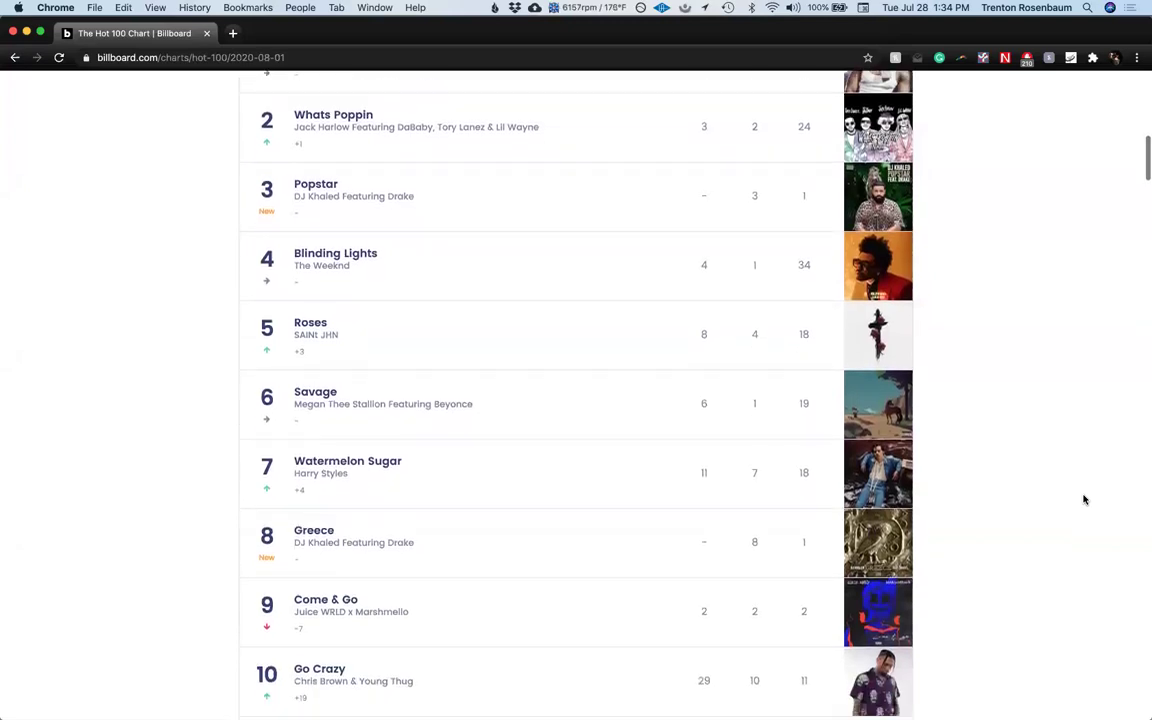
scroll(1084, 499, up, 1)
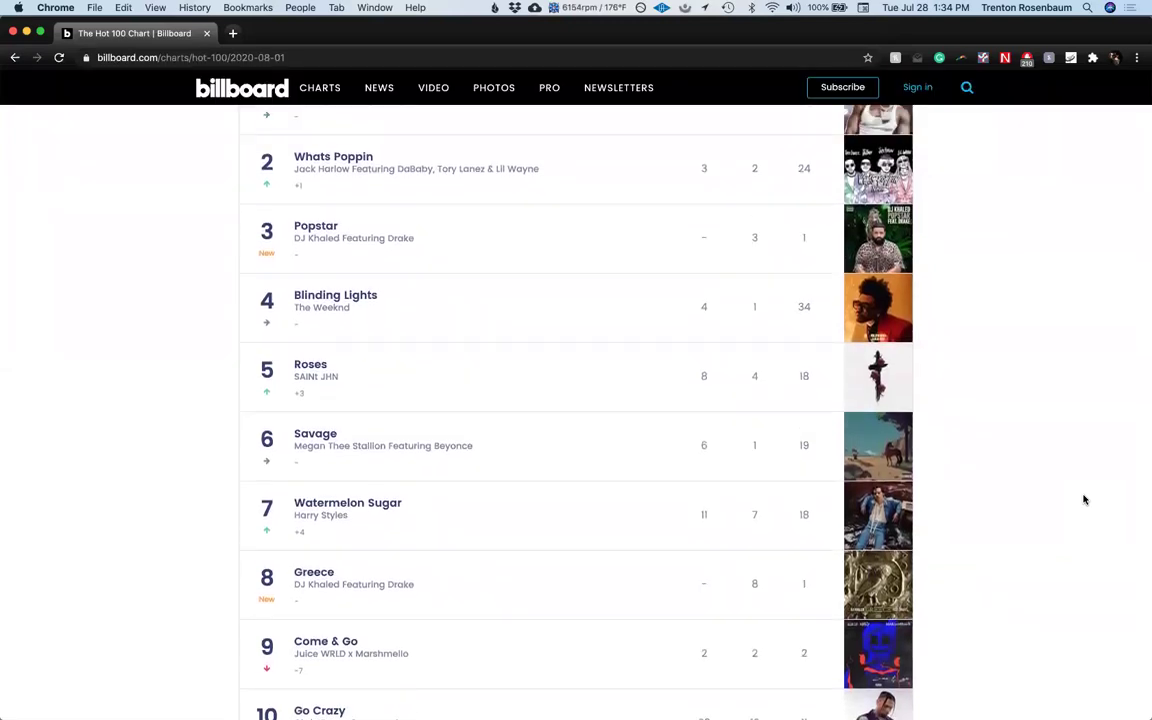
scroll(1084, 499, down, 1)
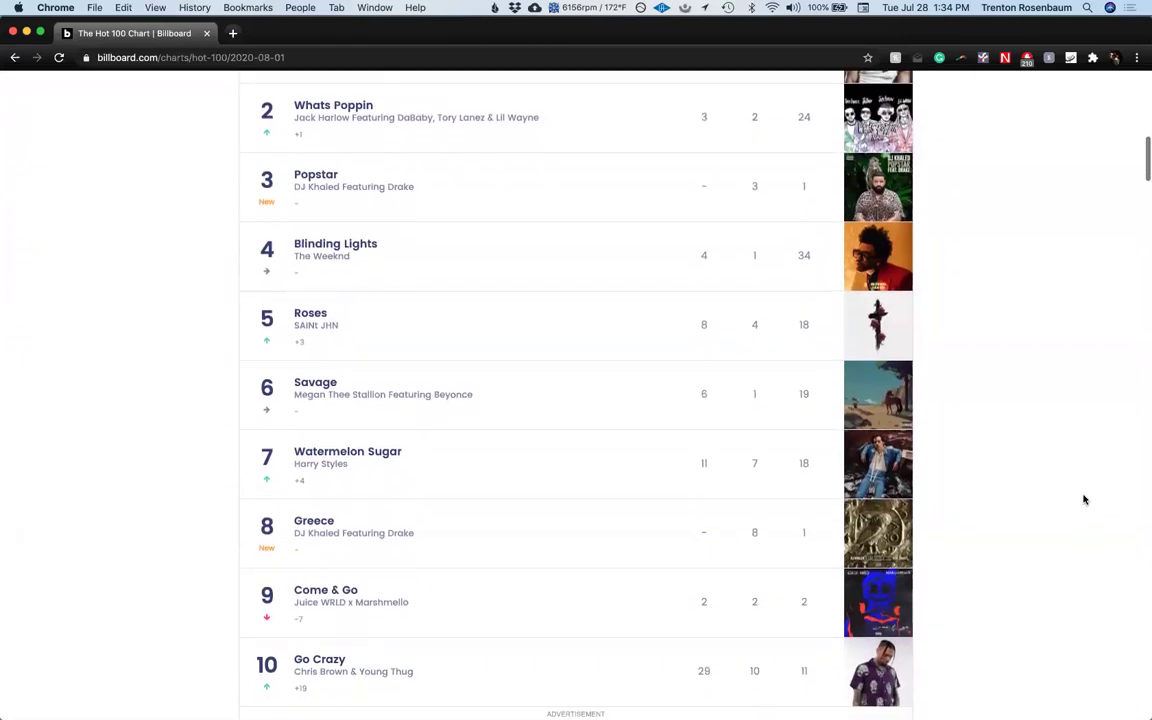
scroll(1084, 499, up, 3)
scroll(1084, 499, down, 2)
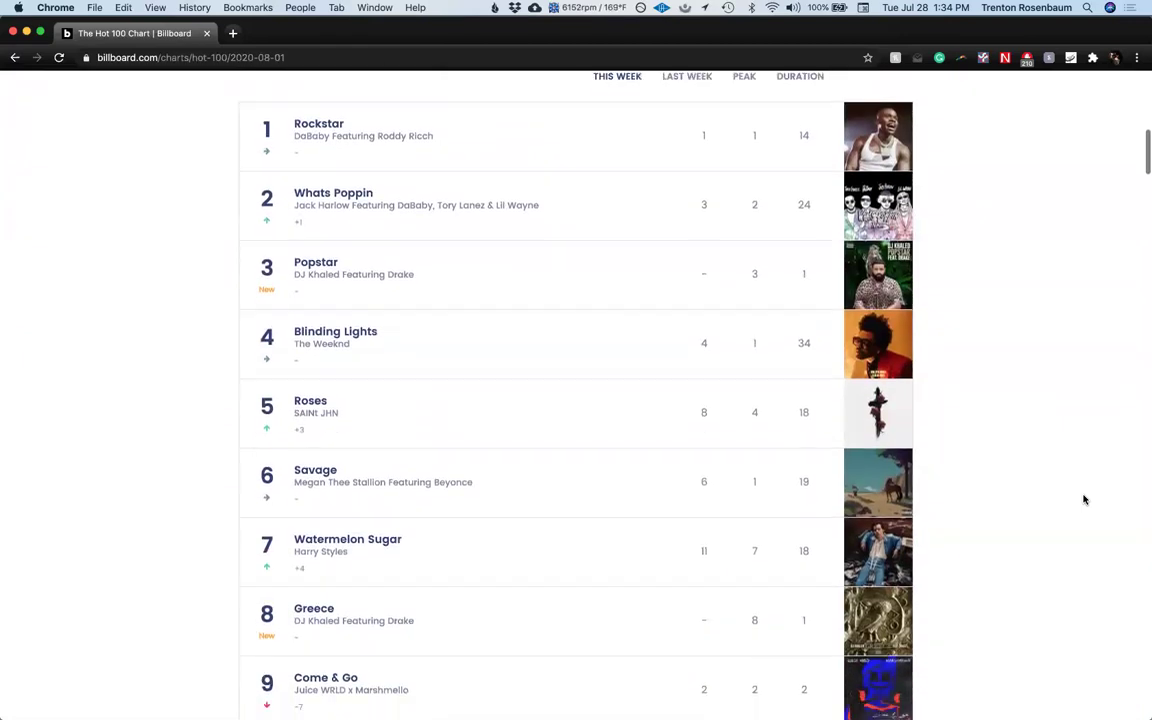
scroll(1084, 499, up, 1)
scroll(1084, 499, up, 3)
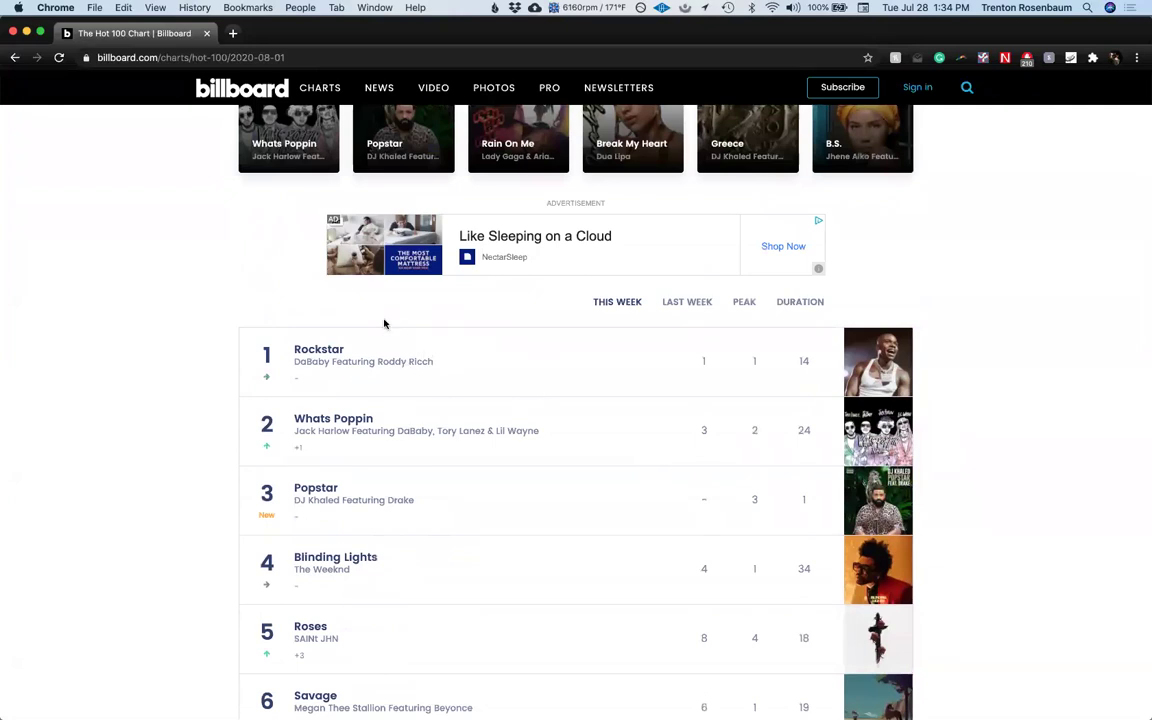
Step: Open the Club Killers MP3 Pool site in a new browser tab
key(super+t)
text(clubkillers.com/store/)
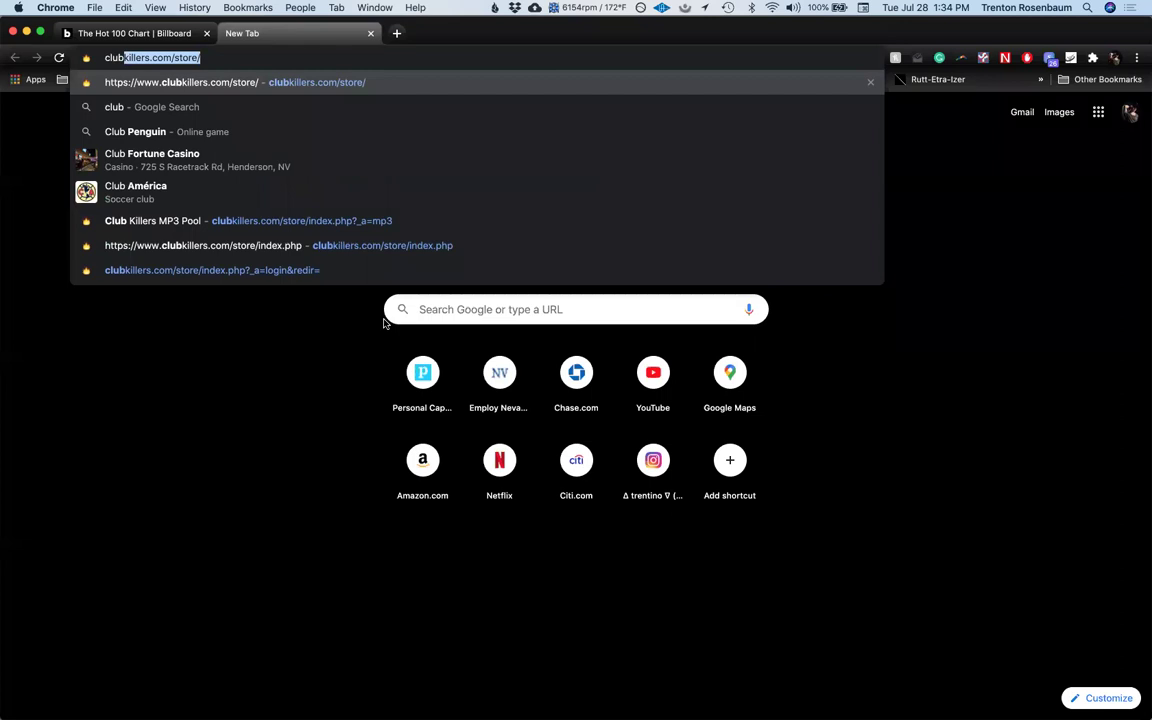
click(187, 222)
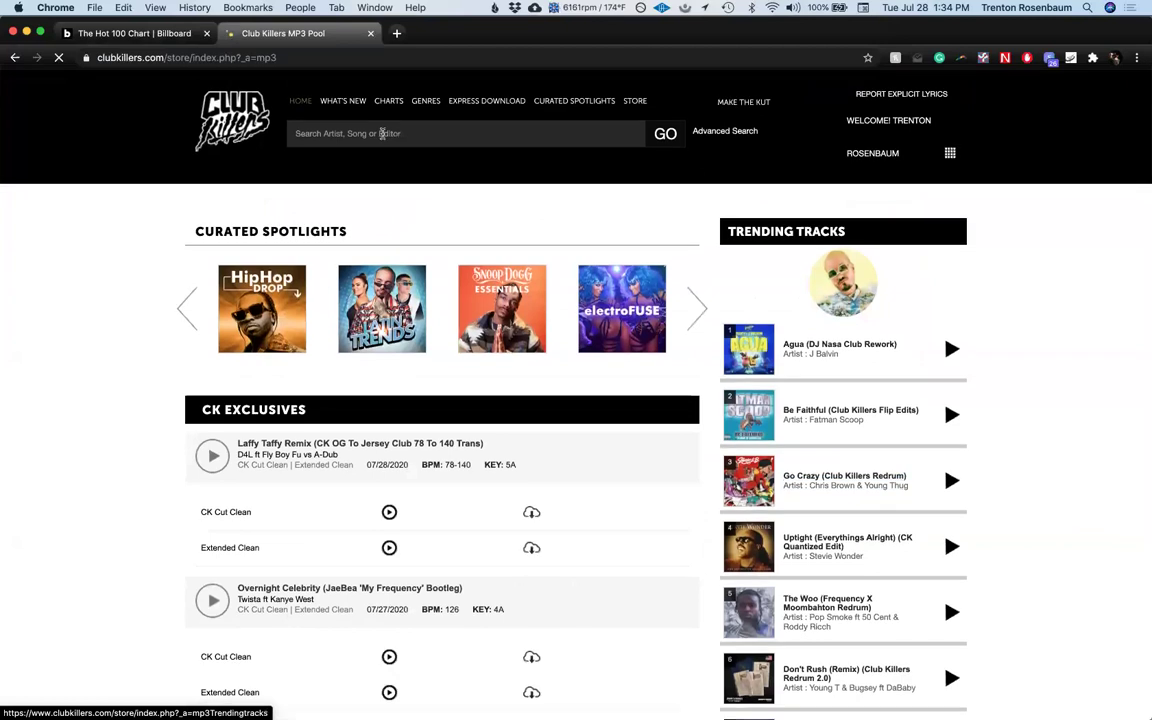
Step: Search the record pool for 'rockstar'
click(381, 133)
text(rockstar)
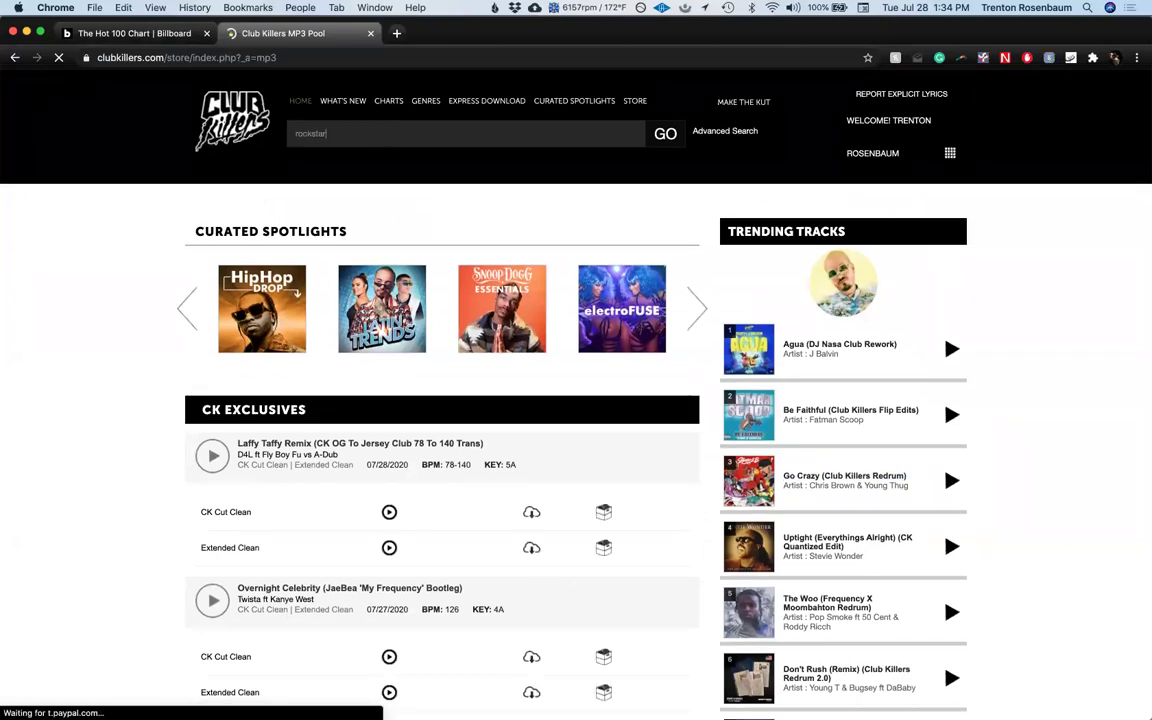
key(Return)
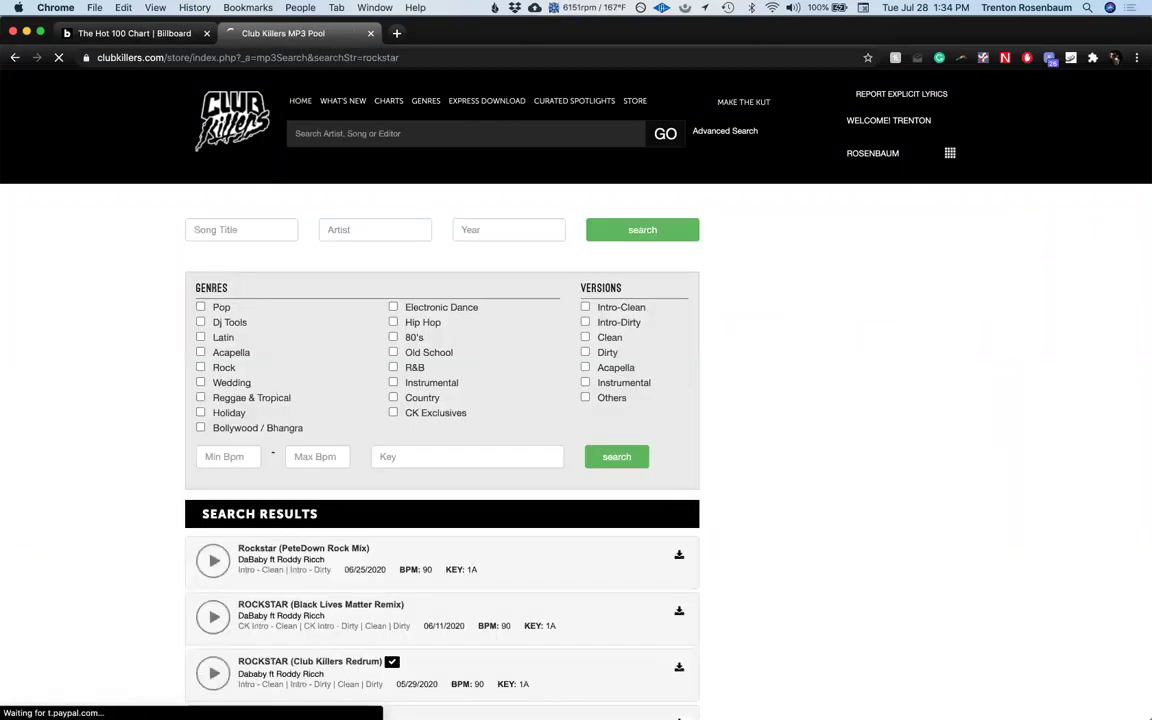
Step: Expand the first Rockstar result and find ROCKSTAR (04/16/2020) in the list
click(351, 581)
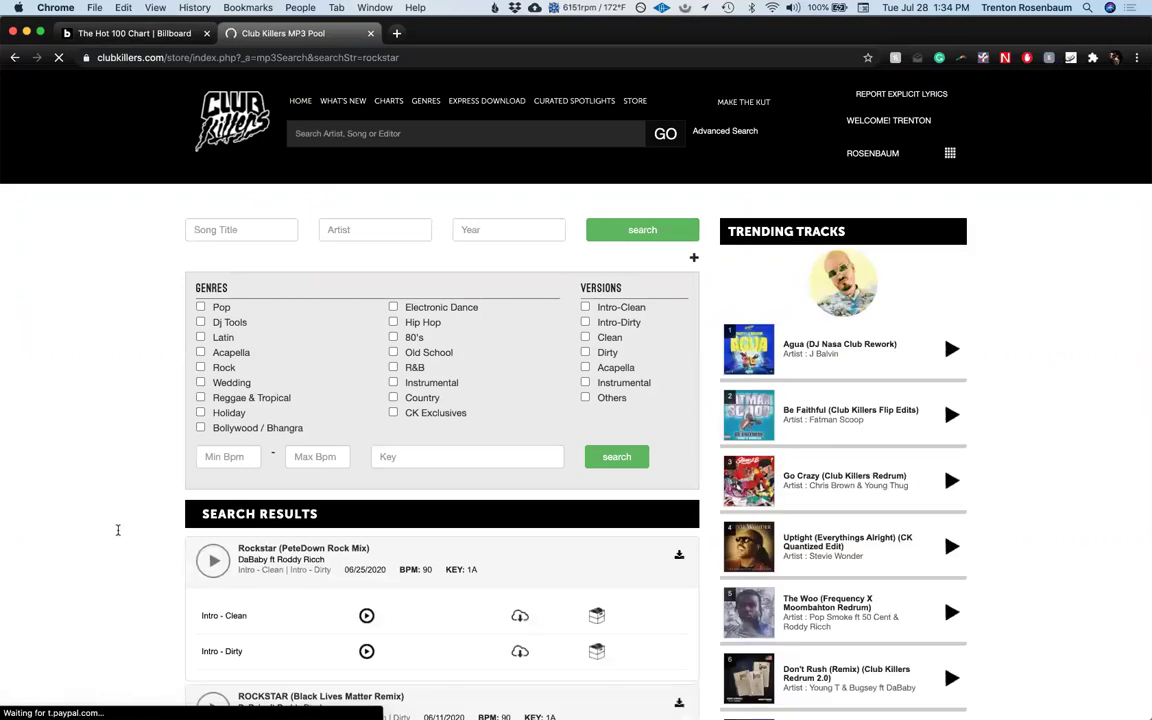
scroll(117, 530, down, 3)
scroll(117, 533, down, 4)
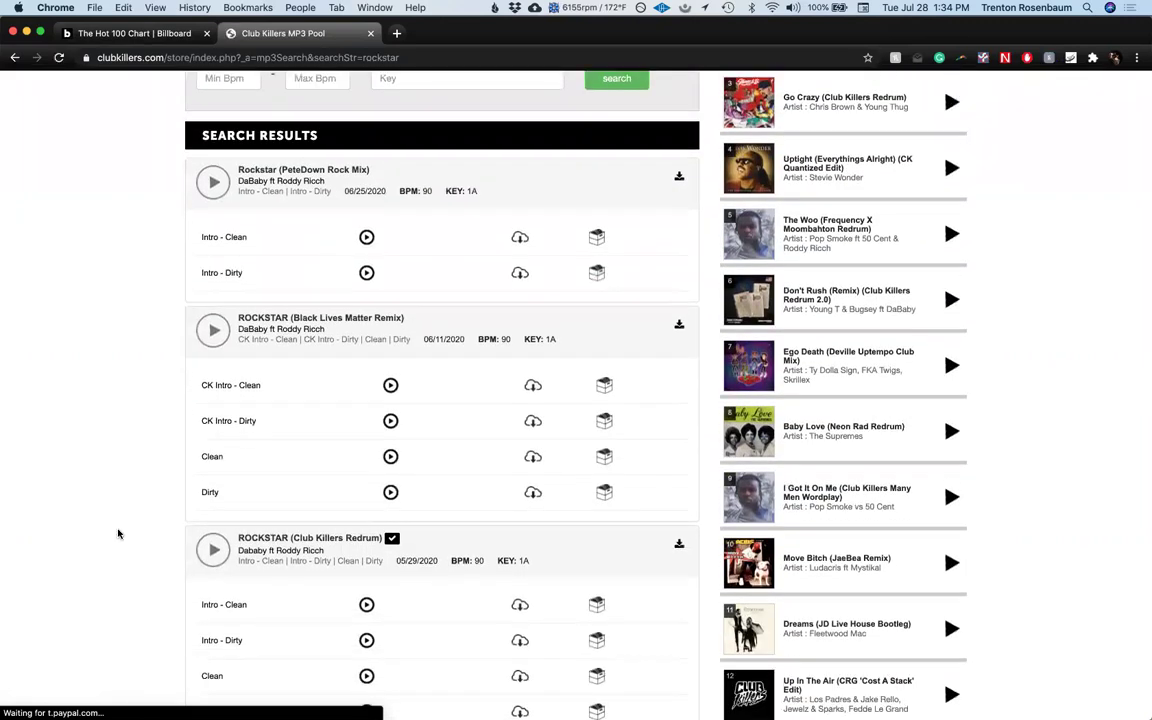
scroll(117, 533, down, 2)
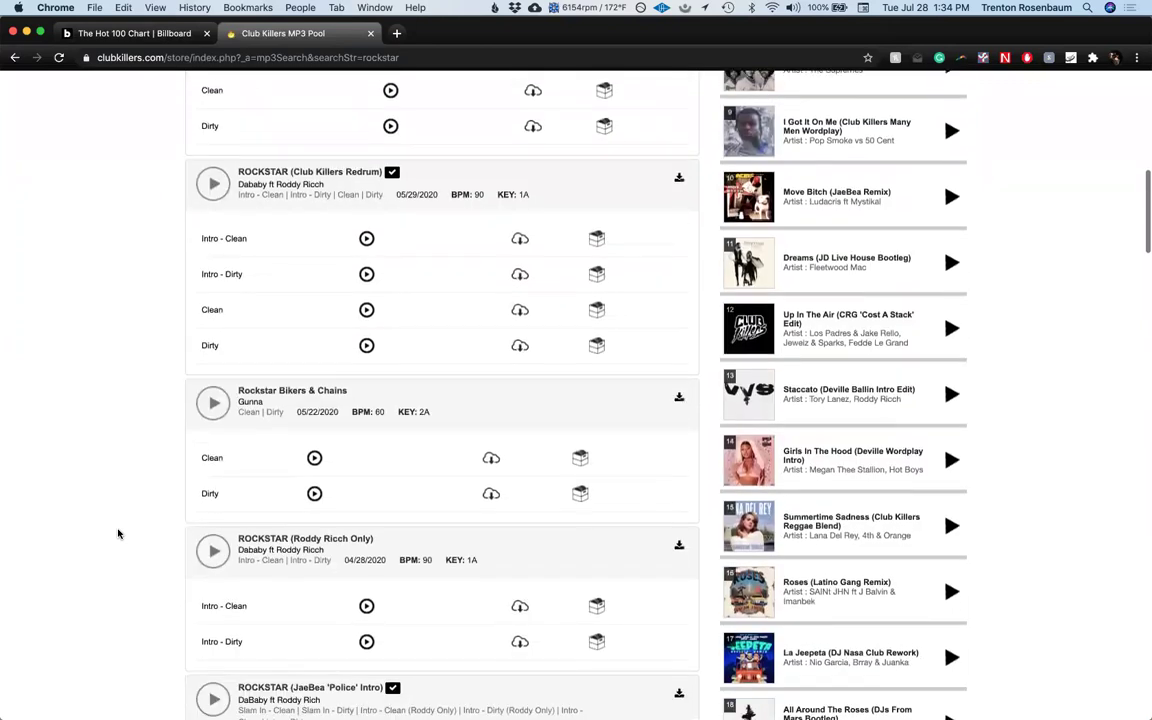
scroll(117, 533, down, 2)
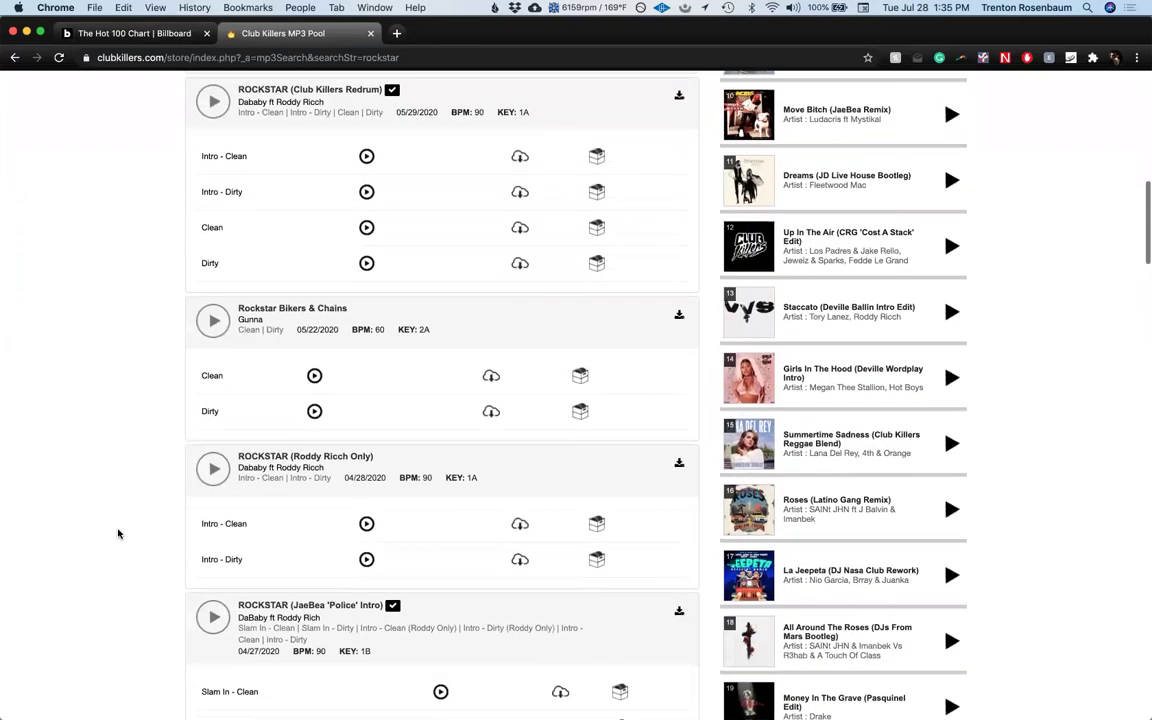
scroll(117, 533, down, 5)
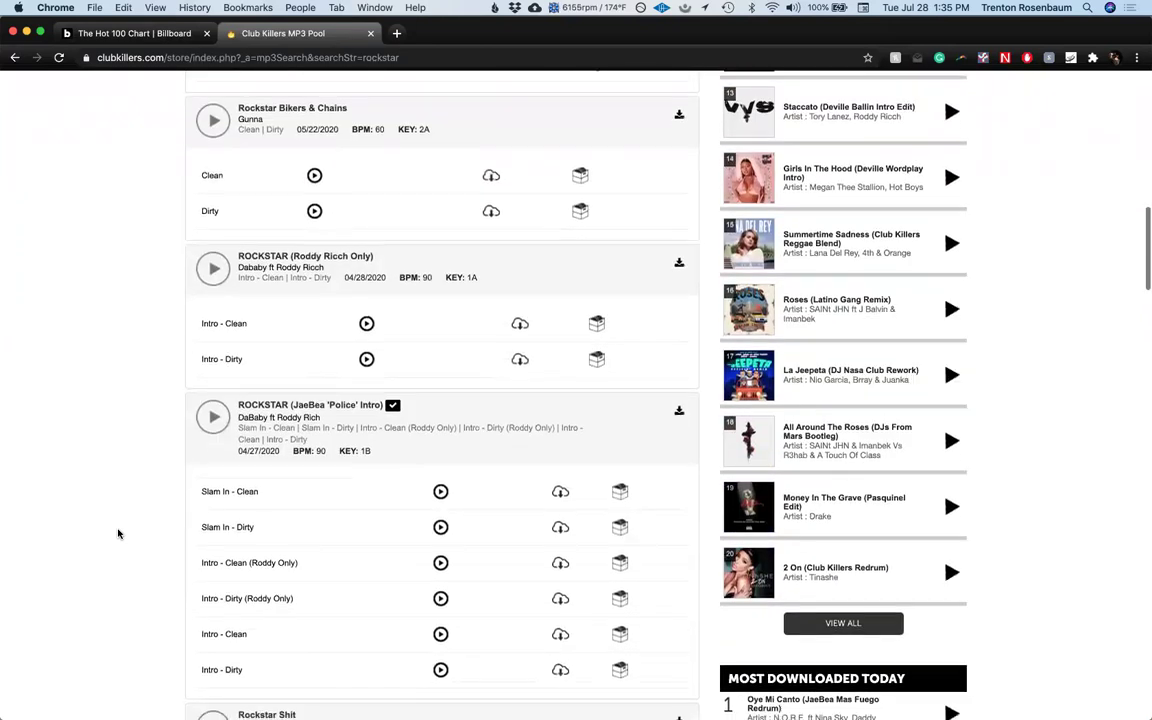
scroll(117, 533, down, 3)
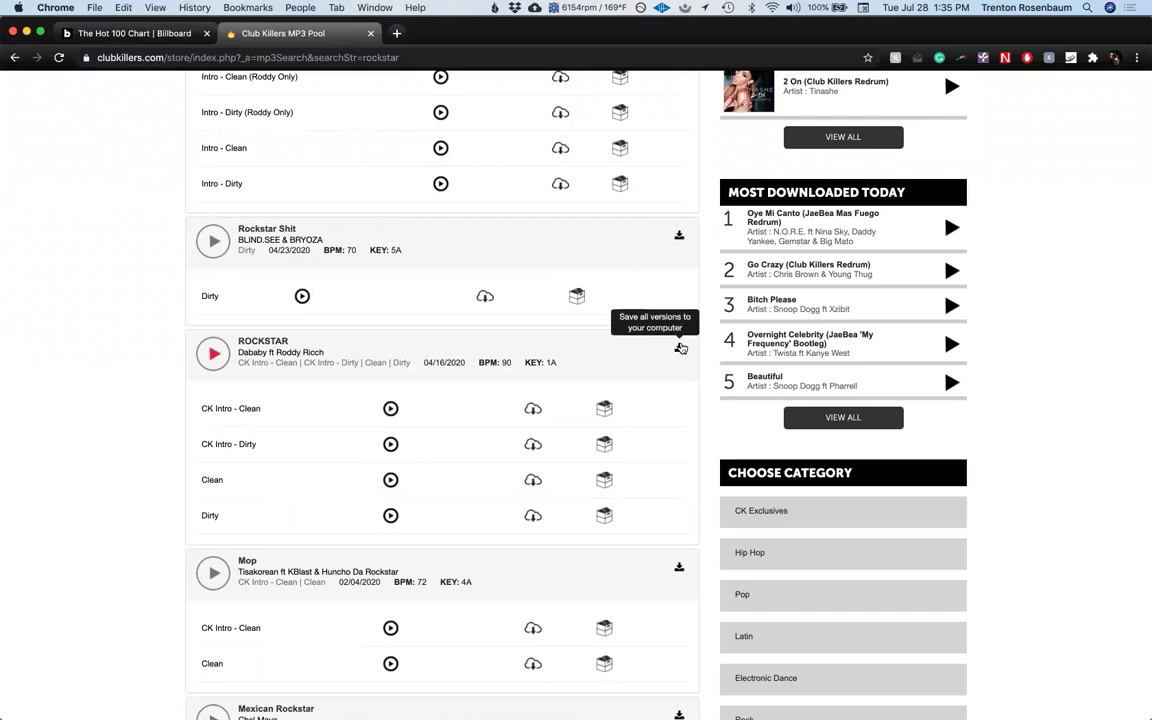
Step: Download all versions of DaBaby ft Roddy Ricch's ROCKSTAR as a zip
click(679, 347)
scroll(156, 488, down, 1)
scroll(156, 488, down, 3)
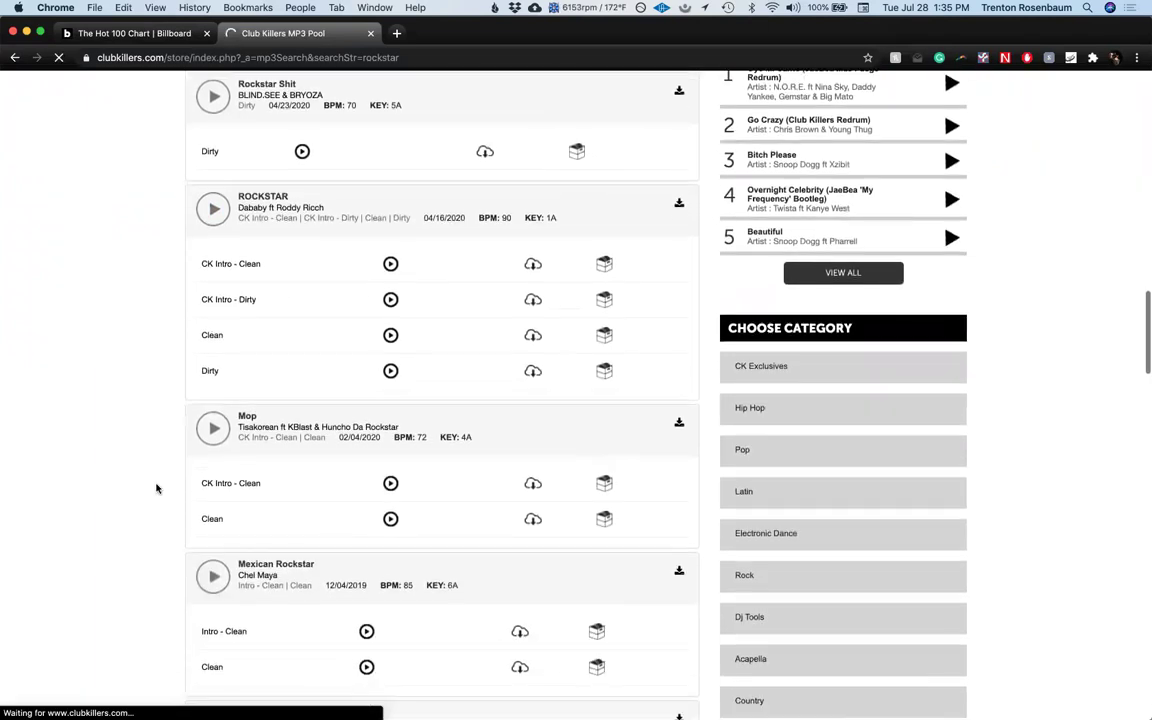
scroll(156, 488, up, 3)
scroll(156, 488, up, 5)
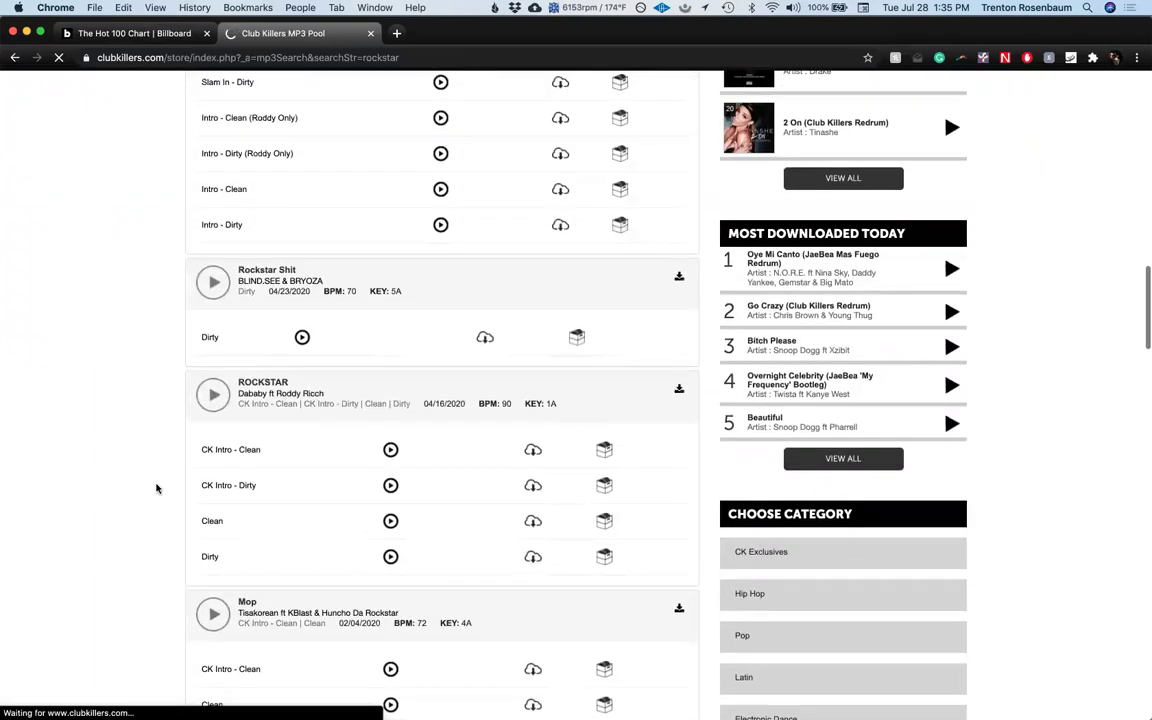
scroll(156, 488, up, 2)
scroll(157, 488, up, 1)
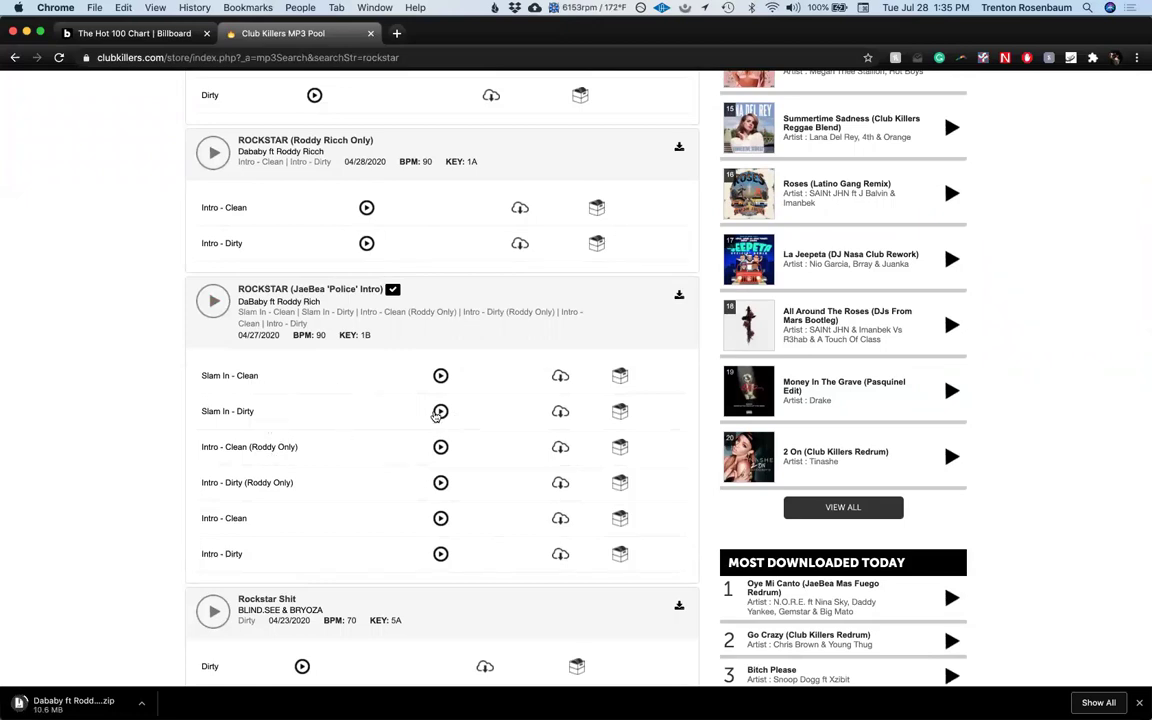
Step: Preview the Slam In - Dirty version at a lower system volume, then stop it
click(440, 411)
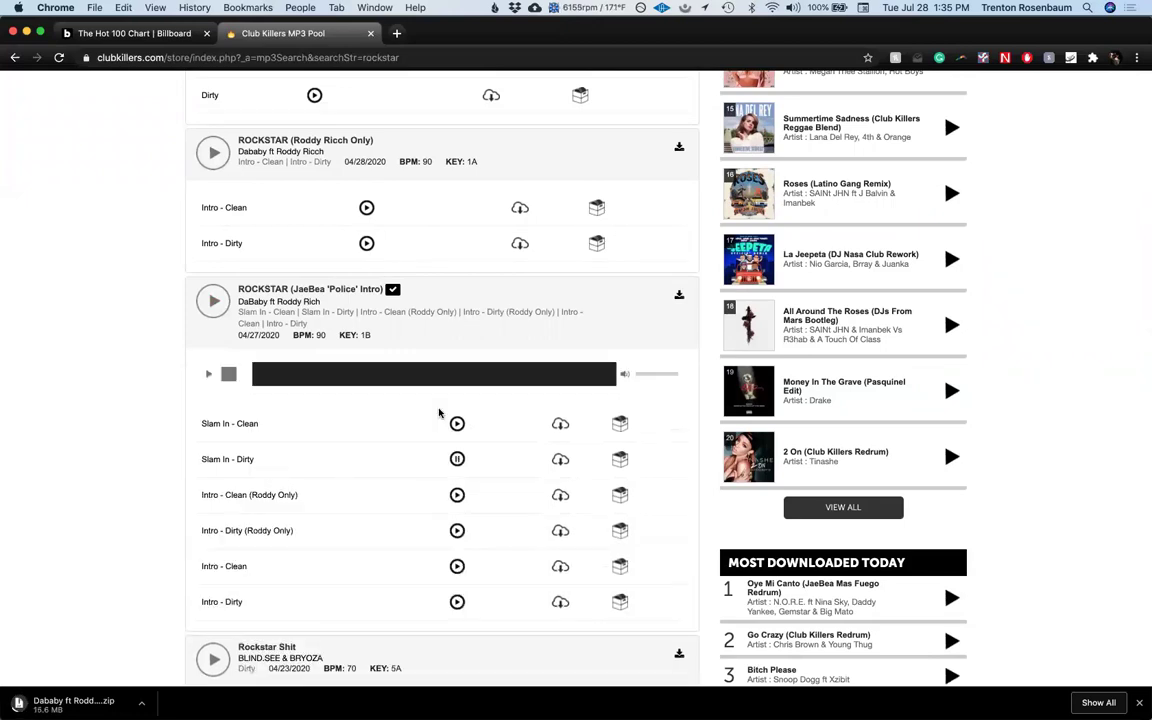
key(XF86AudioRaiseVolume)
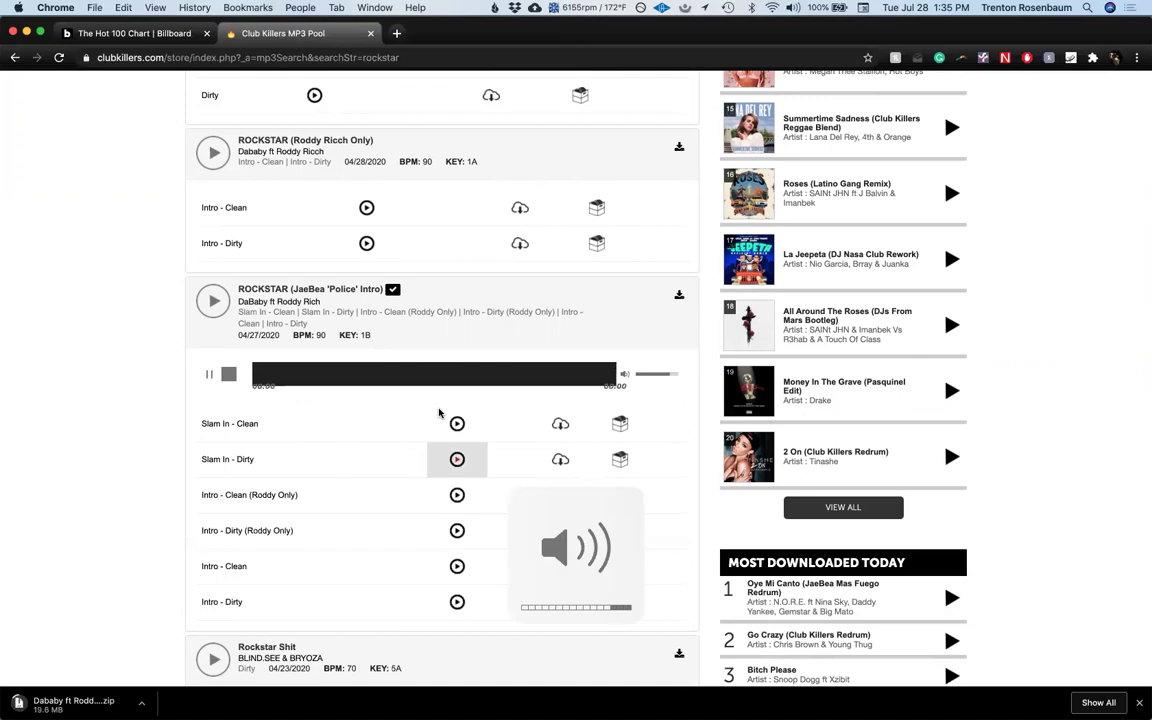
key(XF86AudioLowerVolume)
key(XF86AudioLowerVolume)
key(XF86AudioLowerVolume)
key(XF86AudioLowerVolume)
key(XF86AudioLowerVolume)
key(XF86AudioLowerVolume)
key(XF86AudioLowerVolume)
key(XF86AudioLowerVolume)
key(XF86AudioLowerVolume)
key(XF86AudioLowerVolume)
key(XF86AudioLowerVolume)
key(XF86AudioLowerVolume)
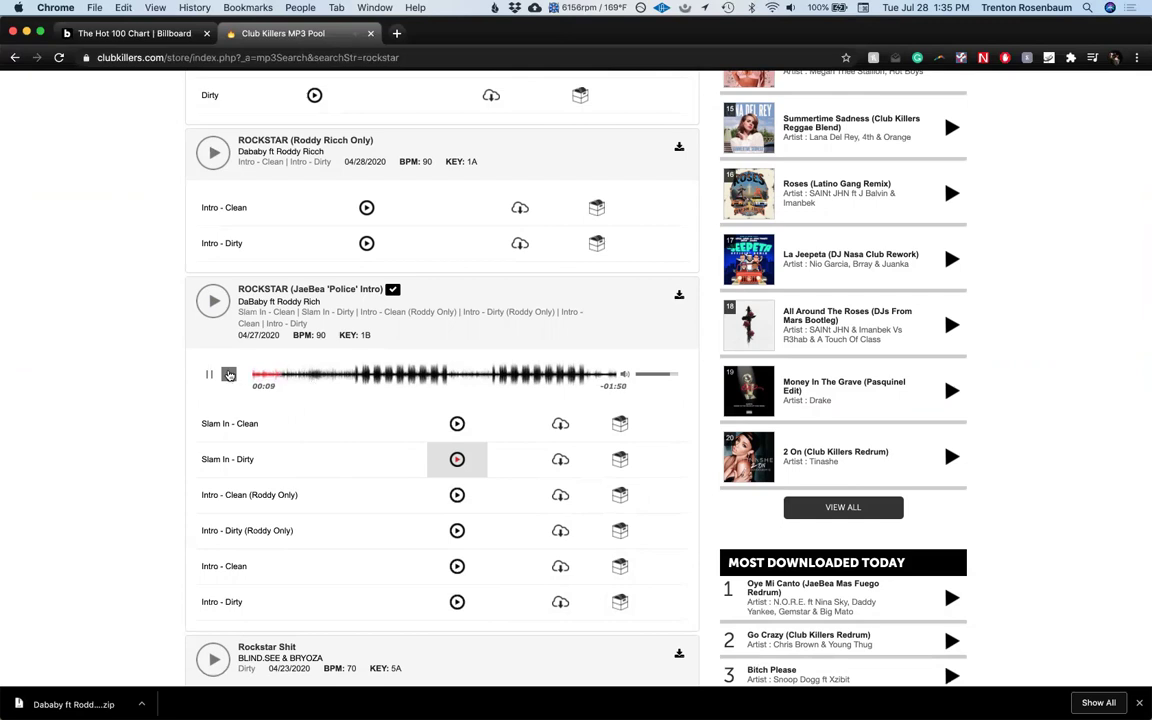
click(458, 531)
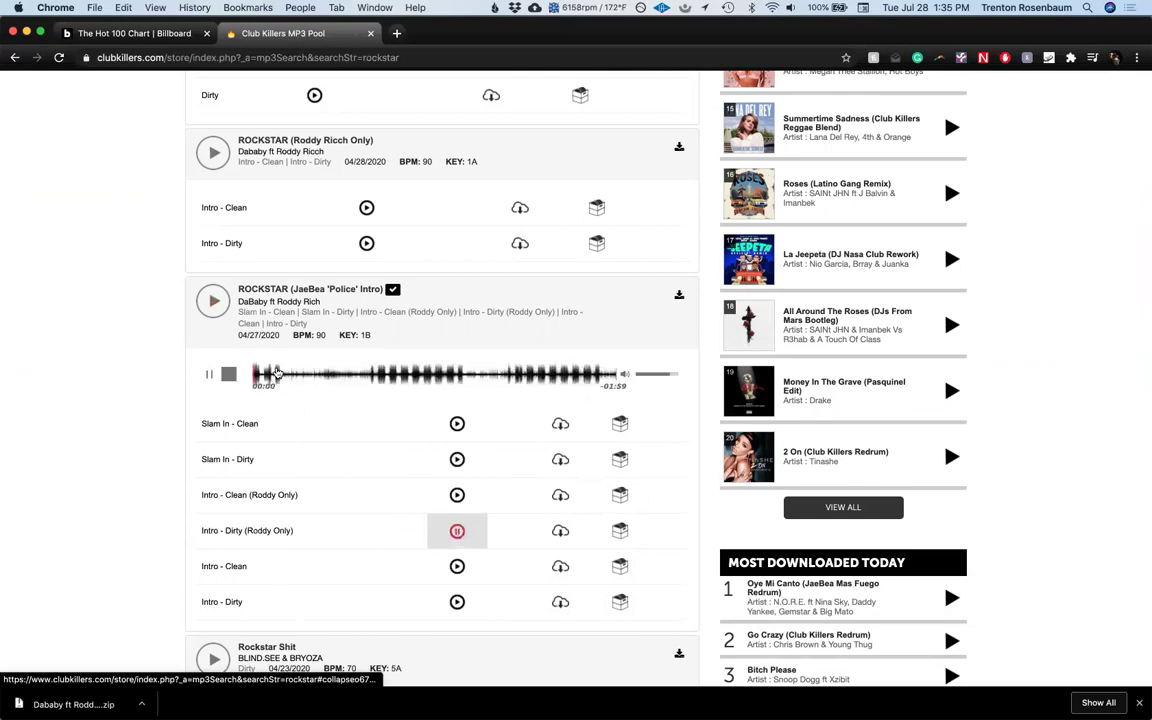
Step: Preview and stop the Intro - Dirty (Roddy Only) version
click(271, 374)
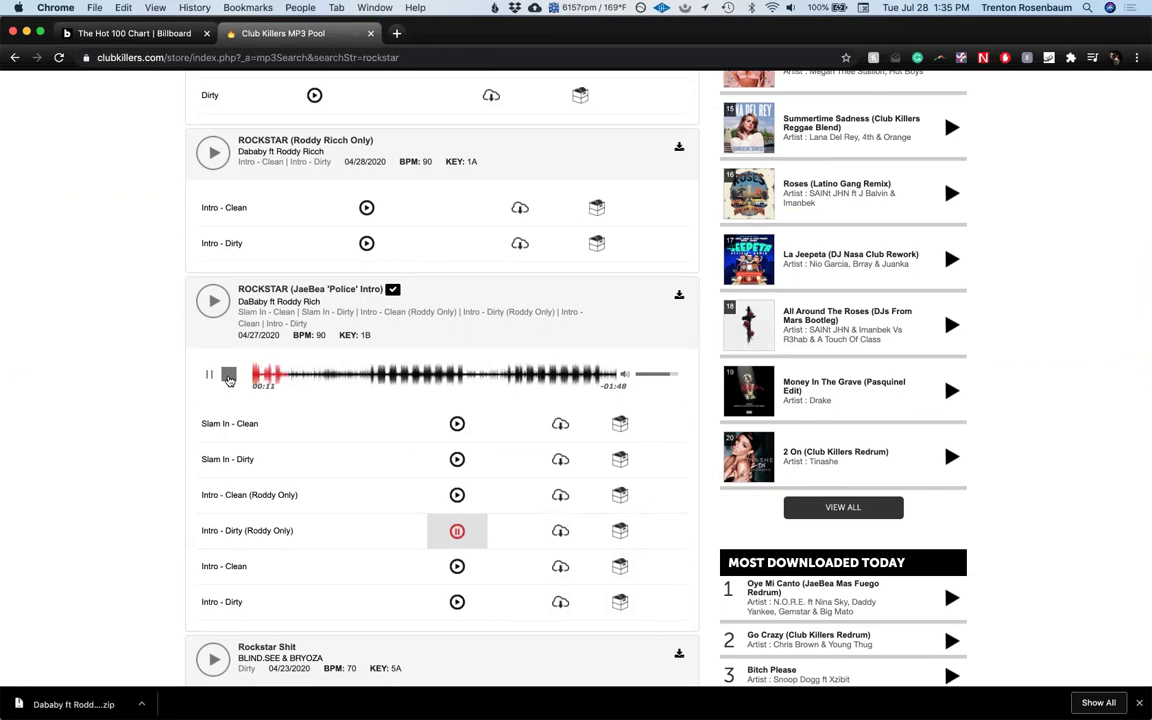
click(229, 375)
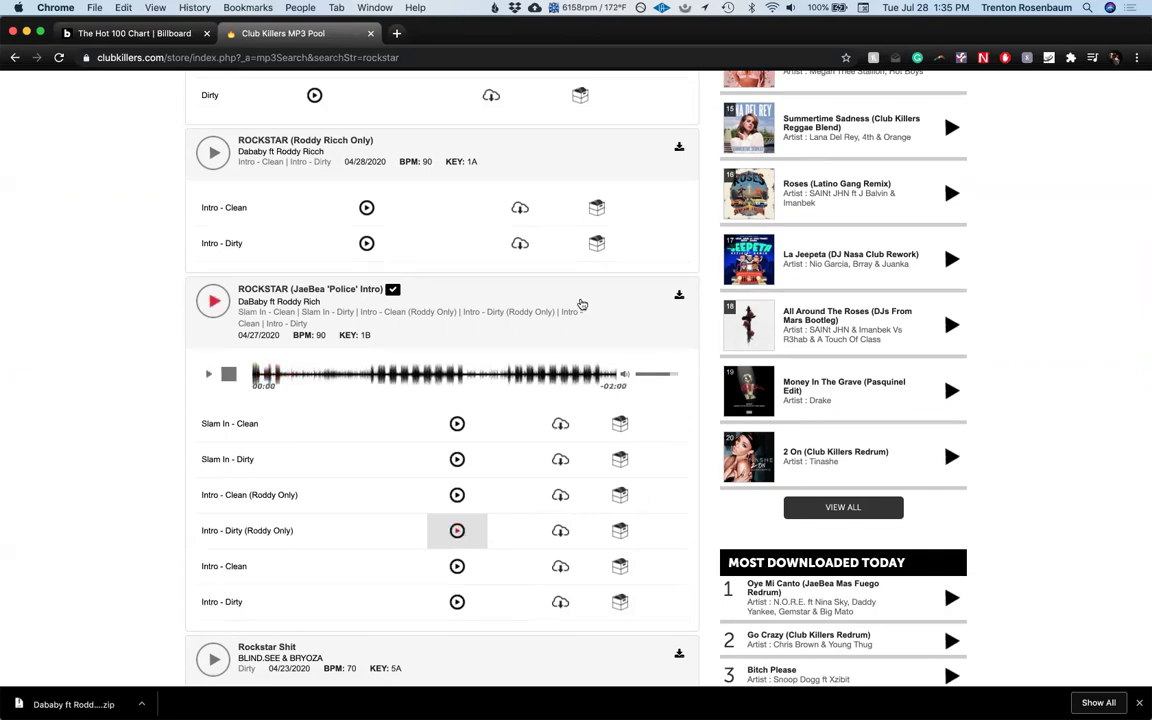
scroll(349, 406, down, 1)
Step: Download the ROCKSTAR (JaeBea 'Police' Intro) versions as a second zip and review the results
scroll(349, 406, up, 2)
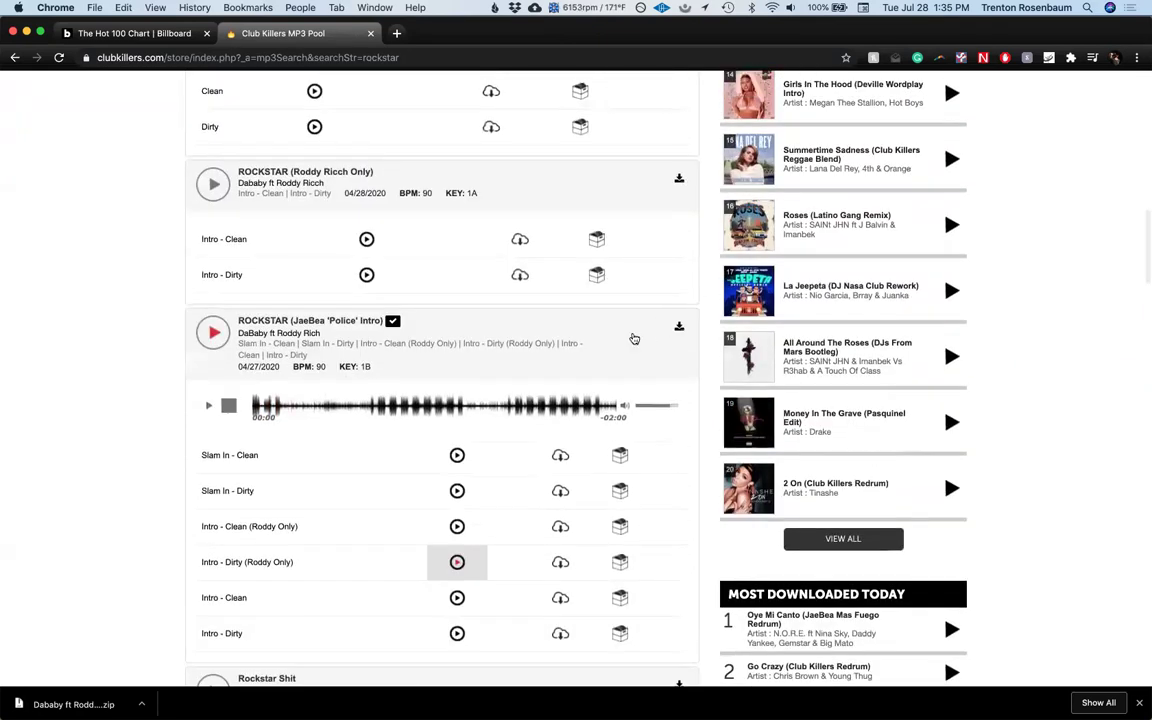
click(678, 326)
scroll(509, 393, up, 3)
scroll(509, 393, up, 1)
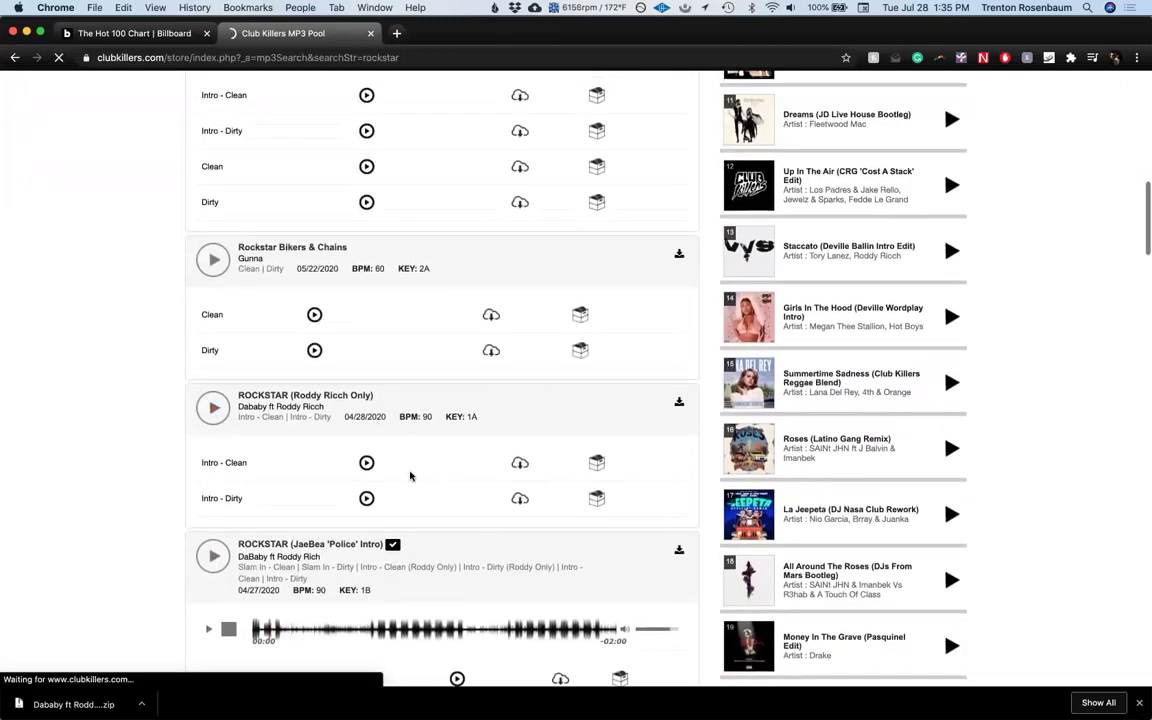
scroll(434, 458, up, 2)
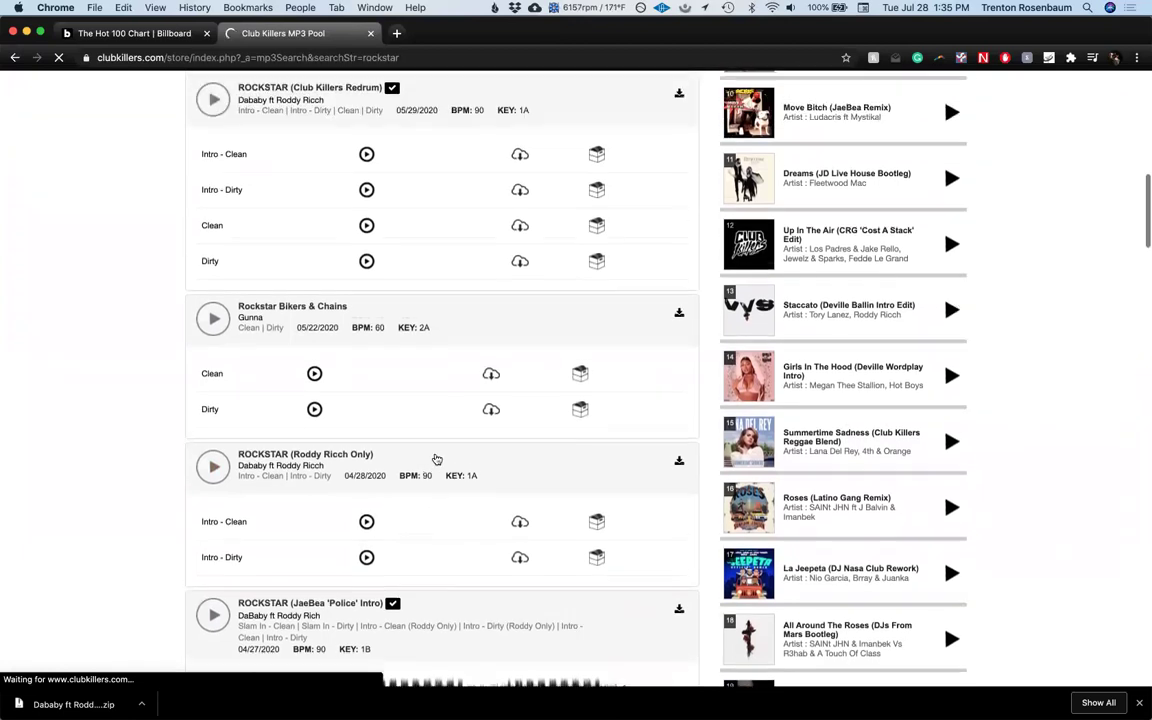
scroll(430, 433, up, 4)
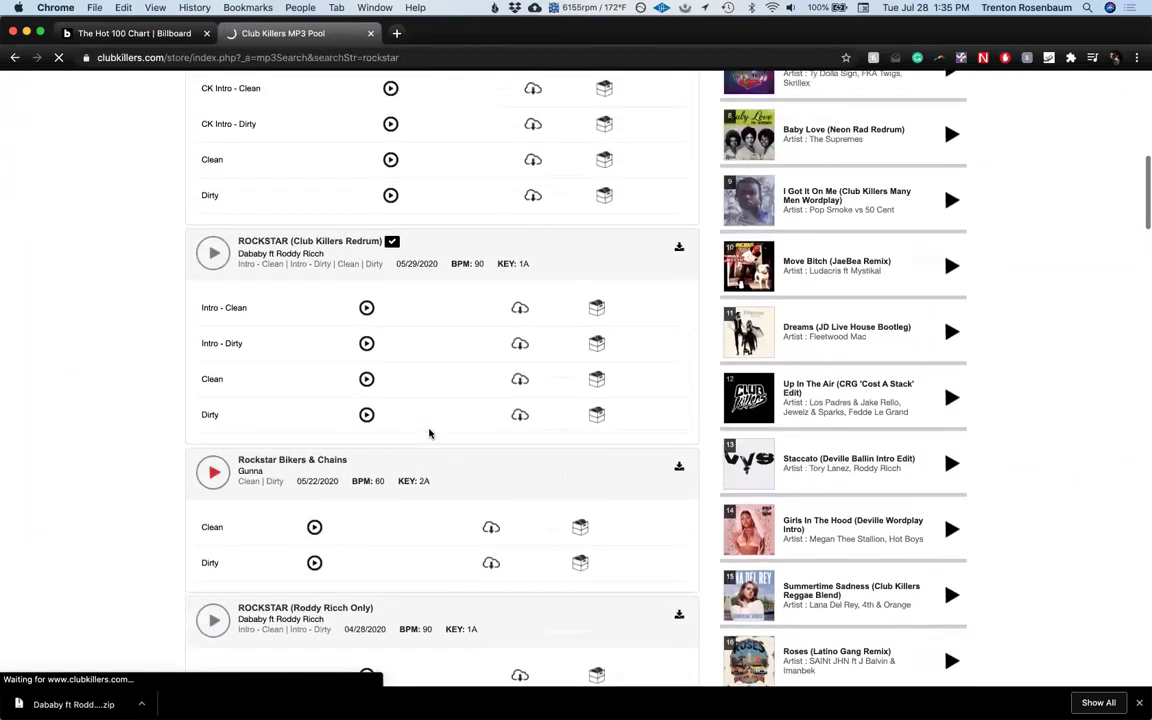
scroll(430, 433, up, 5)
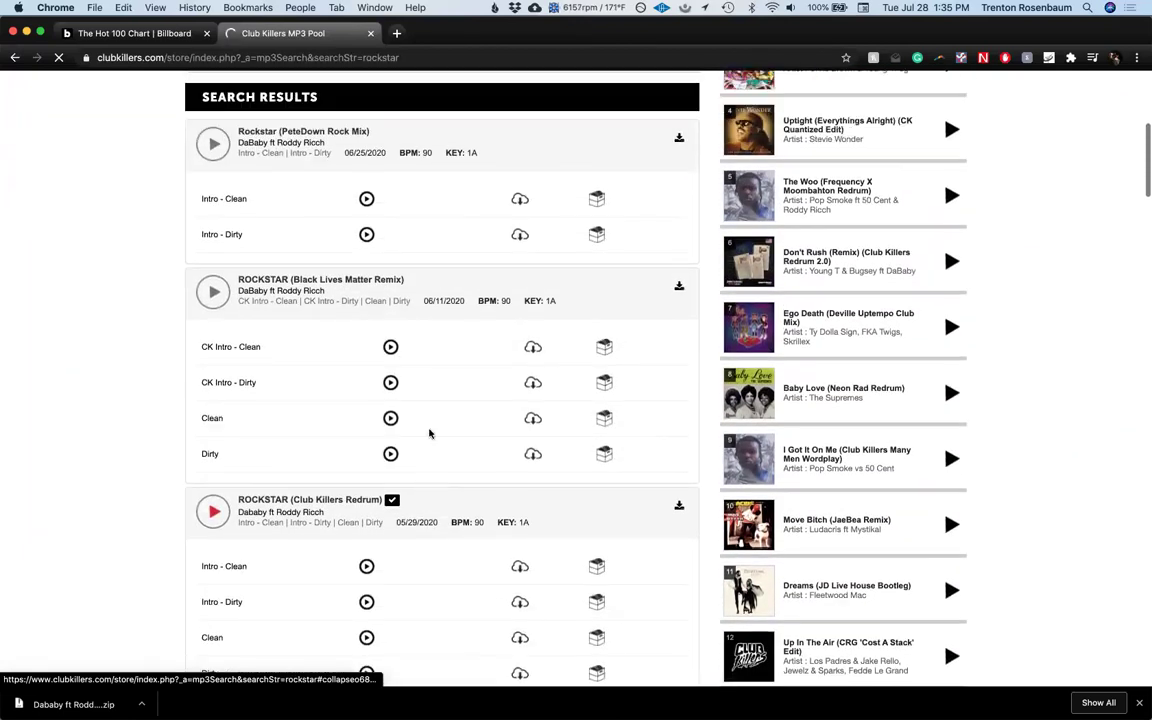
scroll(430, 433, up, 1)
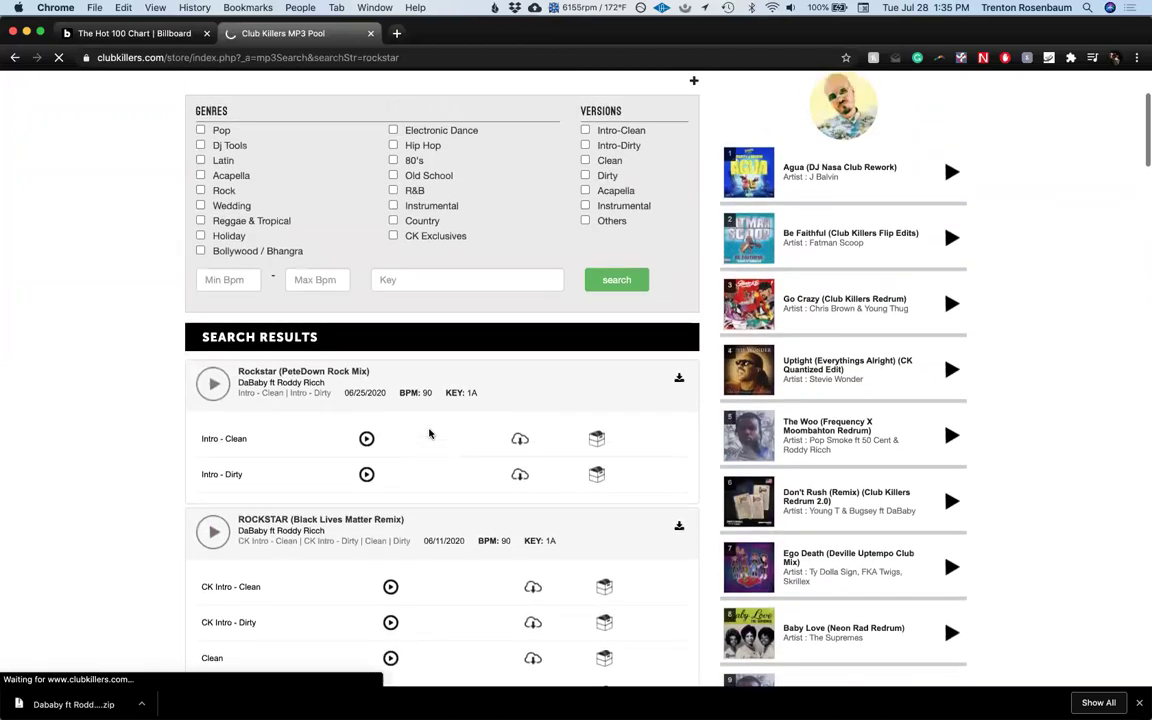
scroll(430, 433, down, 6)
scroll(430, 433, down, 1)
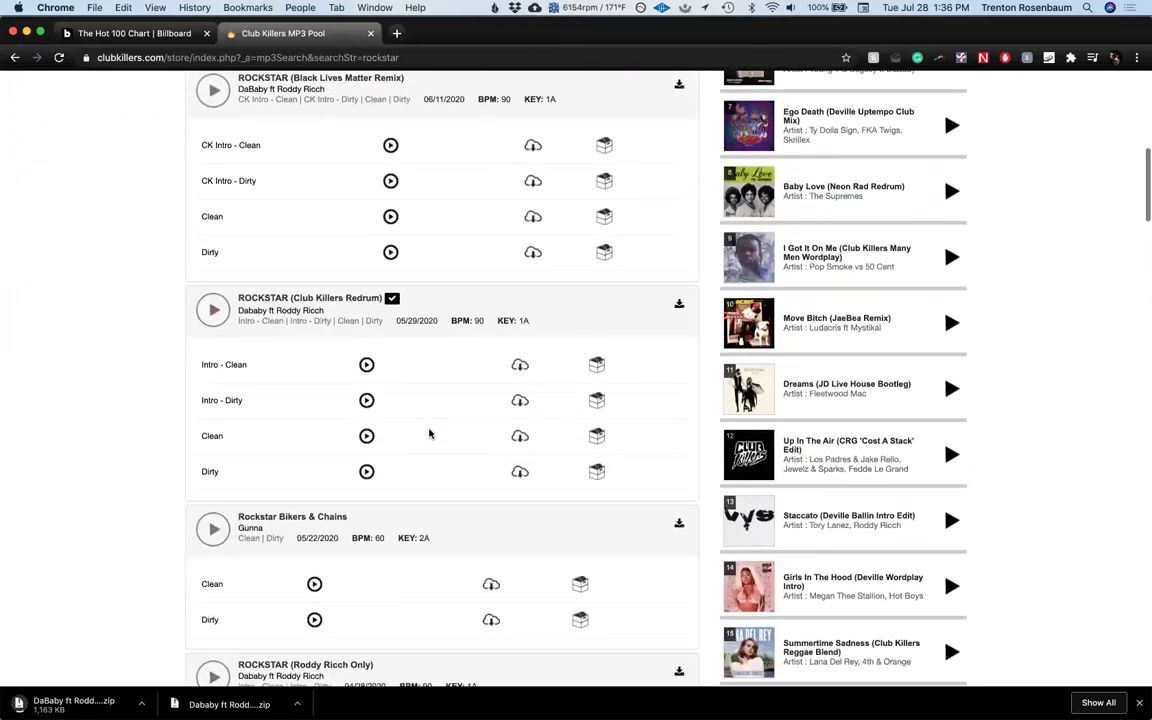
scroll(430, 433, up, 4)
scroll(430, 433, up, 1)
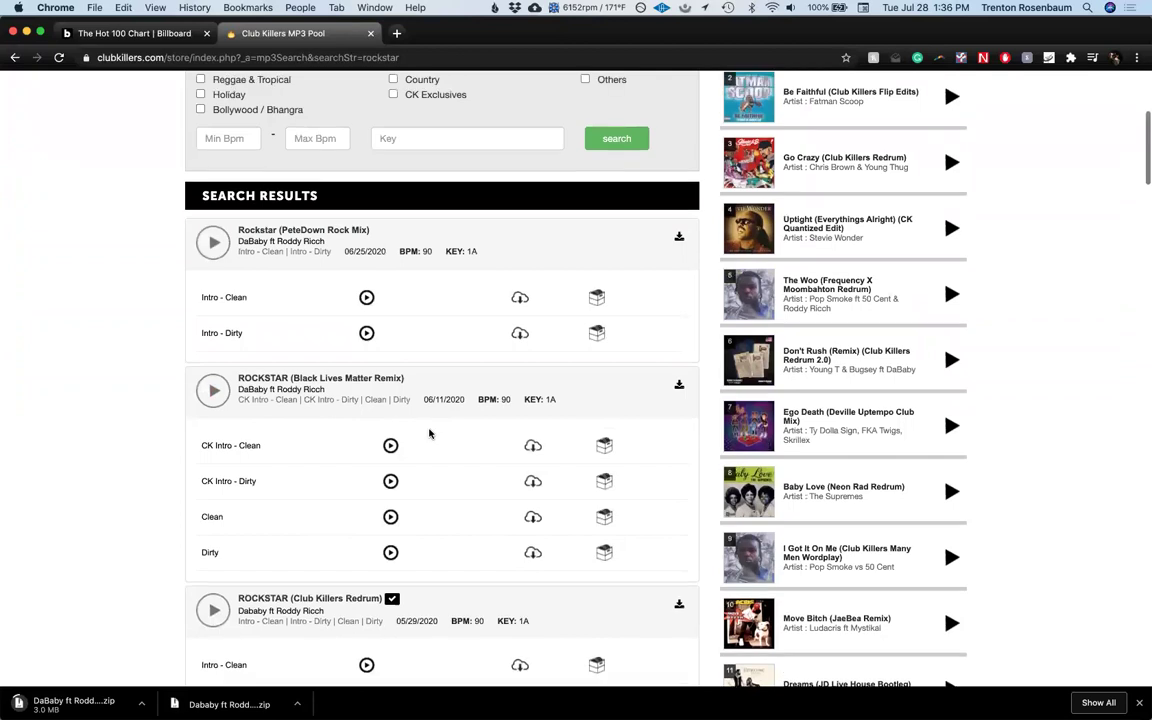
scroll(429, 433, up, 1)
scroll(429, 433, down, 4)
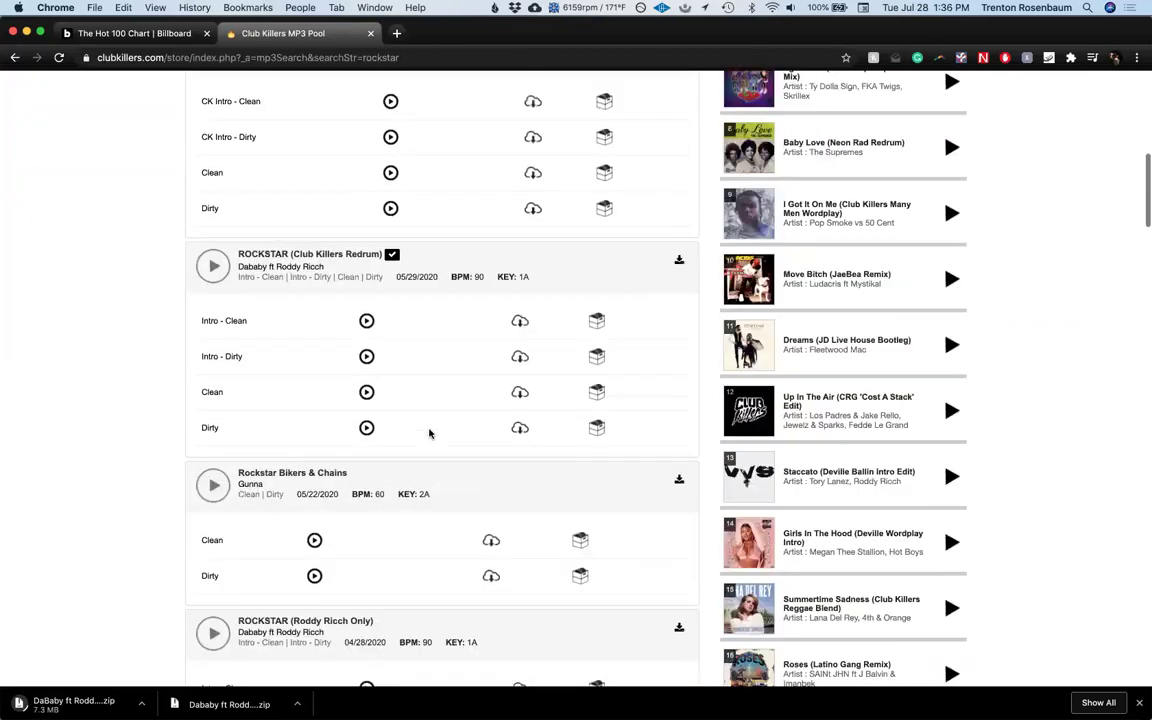
scroll(429, 433, down, 1)
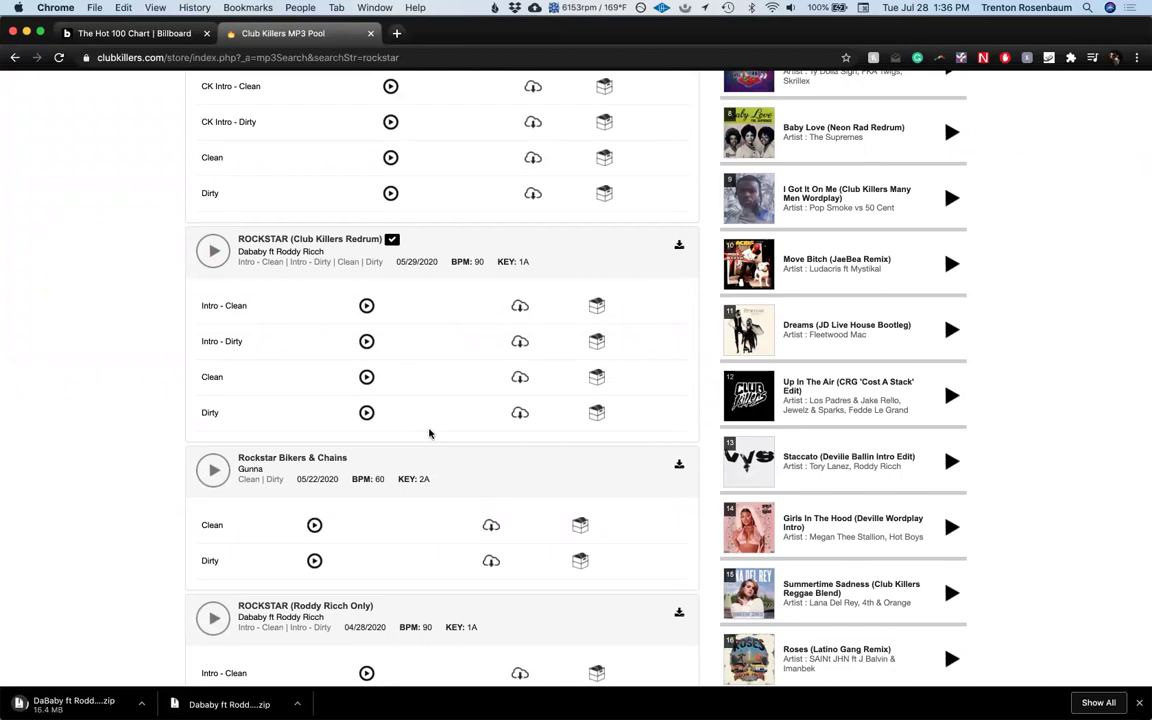
scroll(429, 433, up, 6)
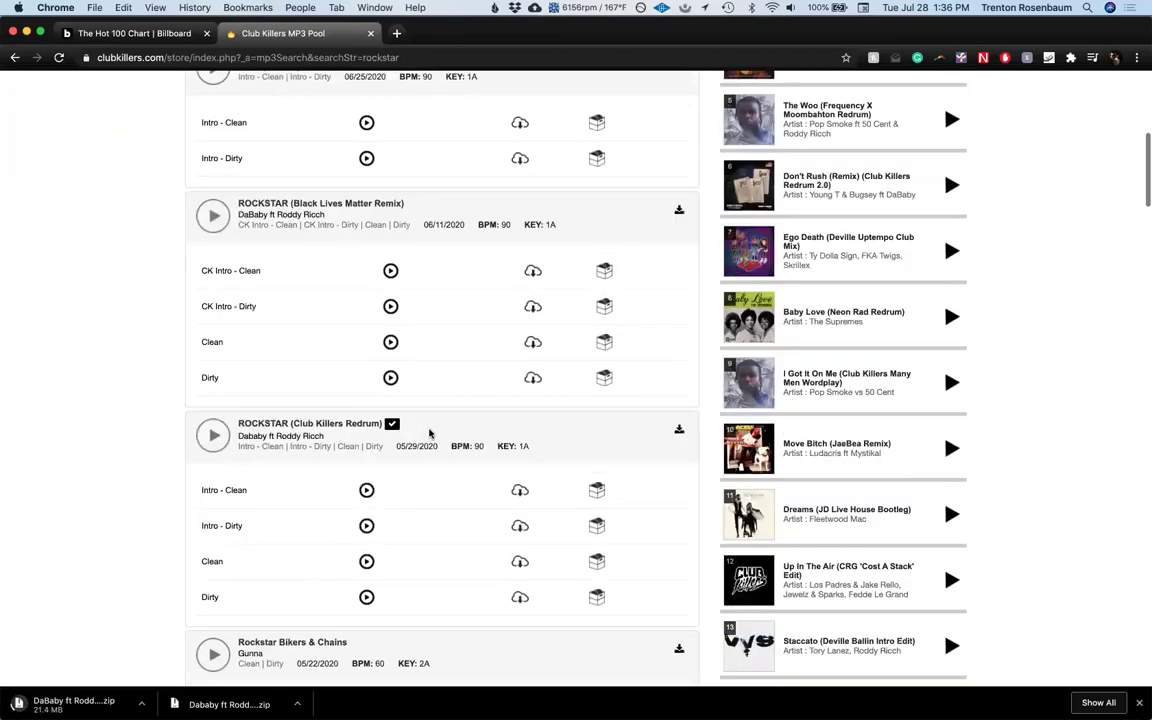
scroll(432, 433, up, 4)
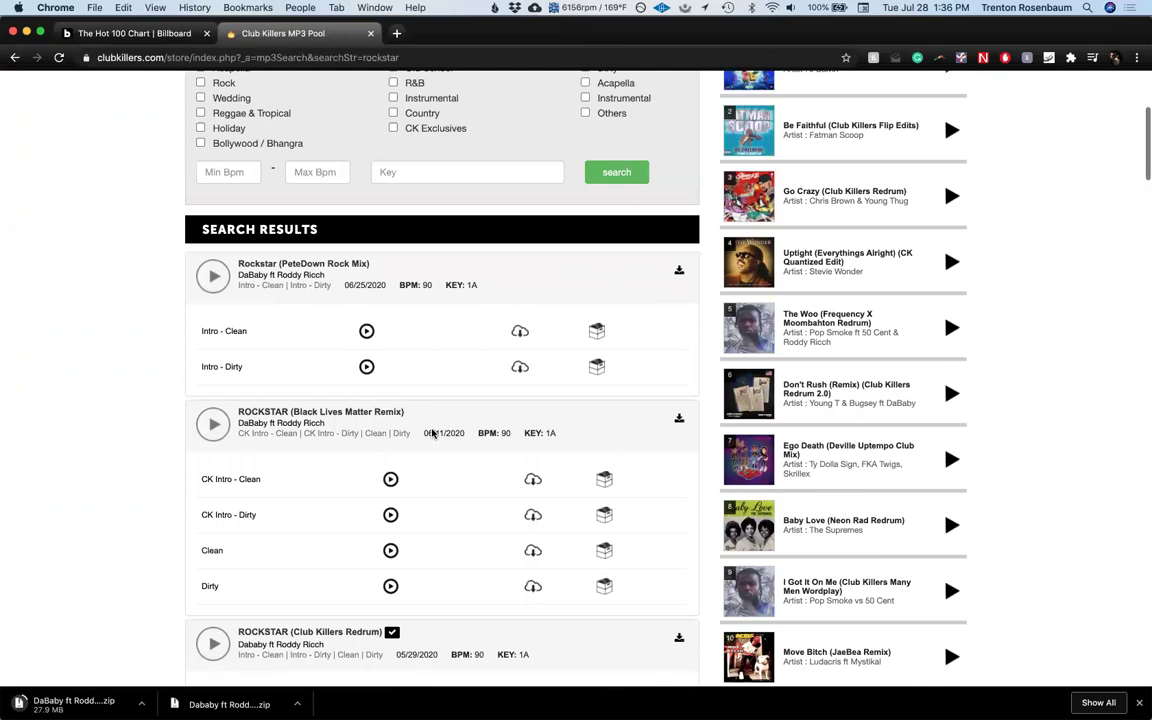
scroll(433, 433, down, 4)
scroll(432, 433, up, 10)
Step: Check the chart's next song, then search Club Killers for 'whats p'
key(ctrl+shift+Tab)
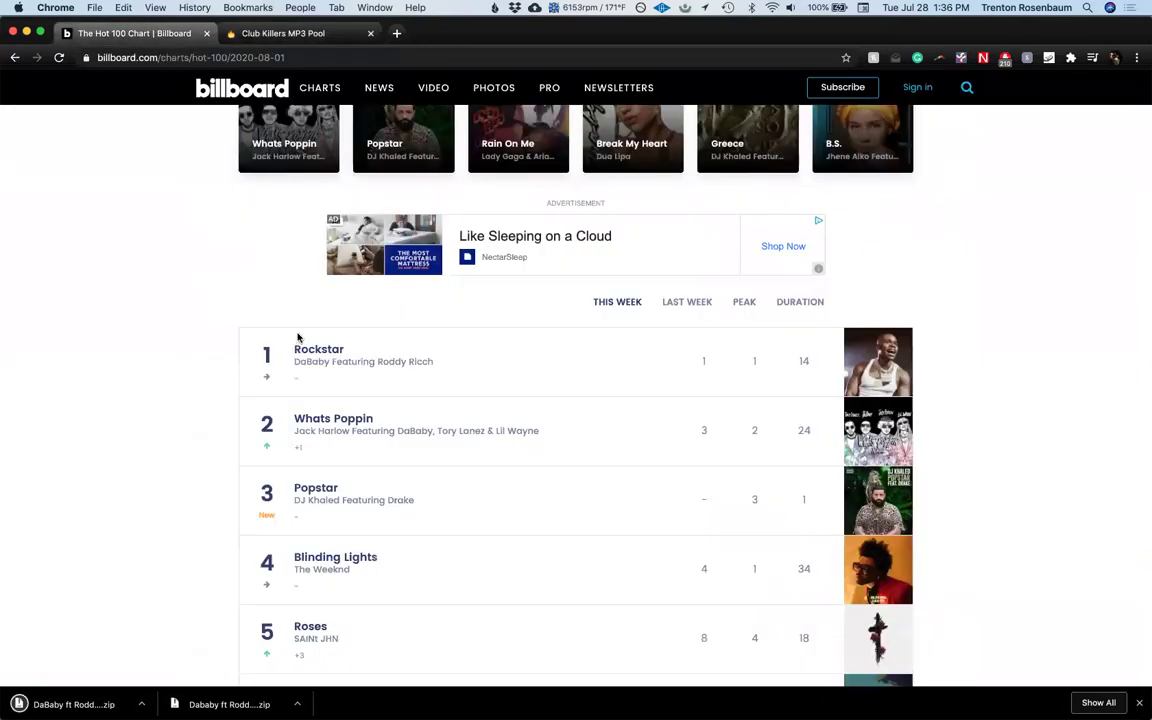
scroll(338, 137, down, 1)
click(297, 33)
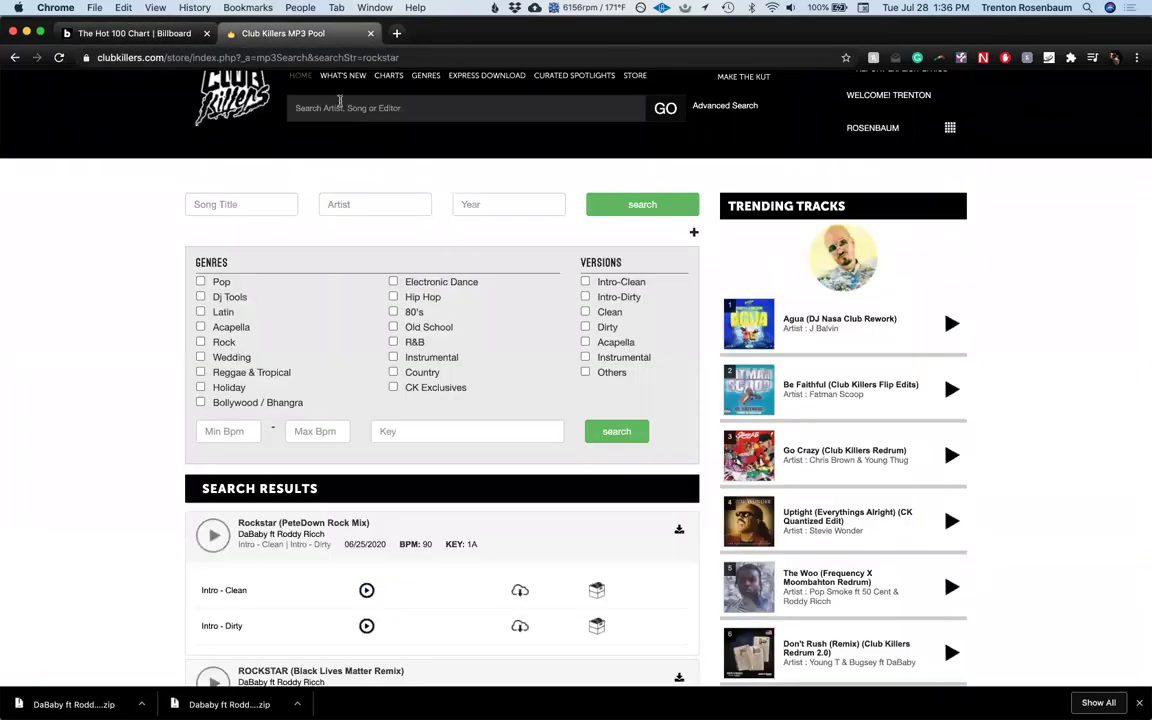
click(340, 101)
text(whats poppin)
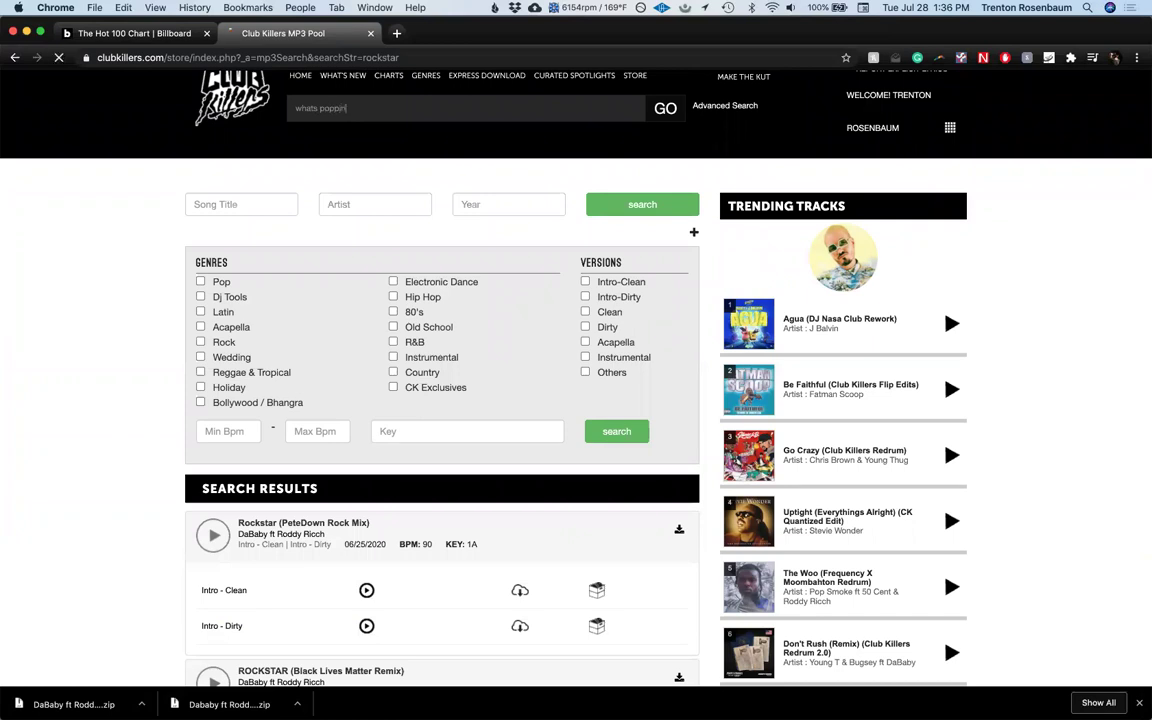
key(Return)
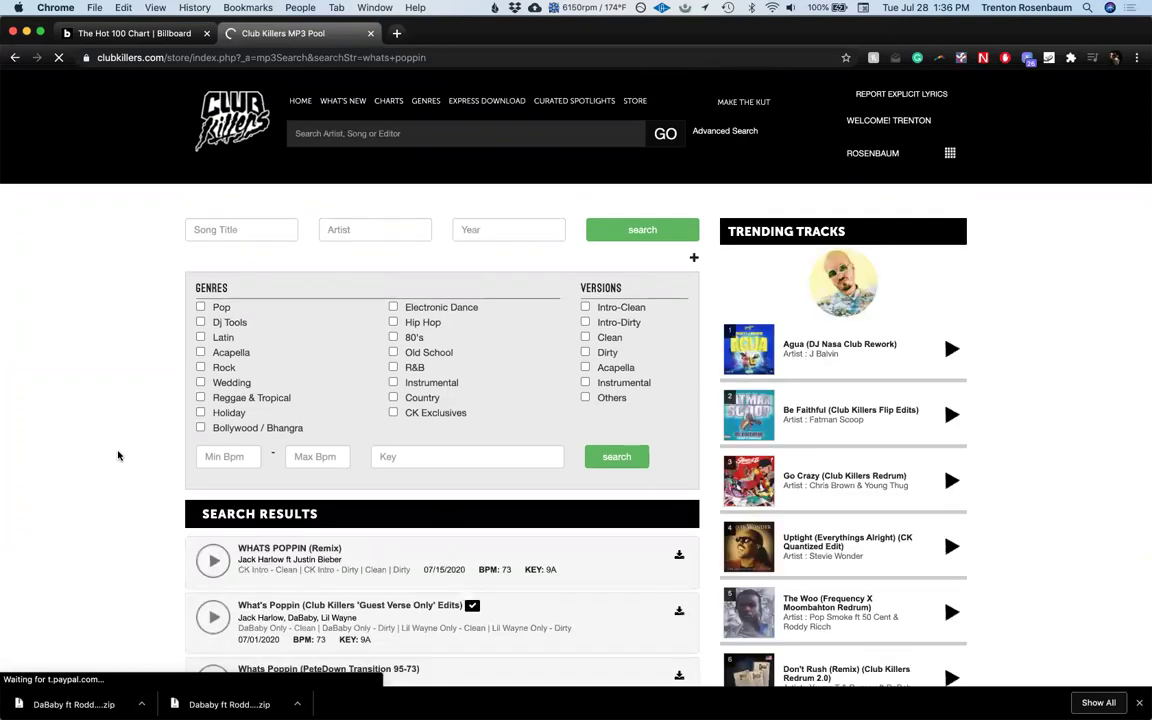
Step: Download all versions of WHATS POPPIN (Remix), the Smassh Hype Slam Edit and the original Whats Poppin
scroll(118, 456, down, 6)
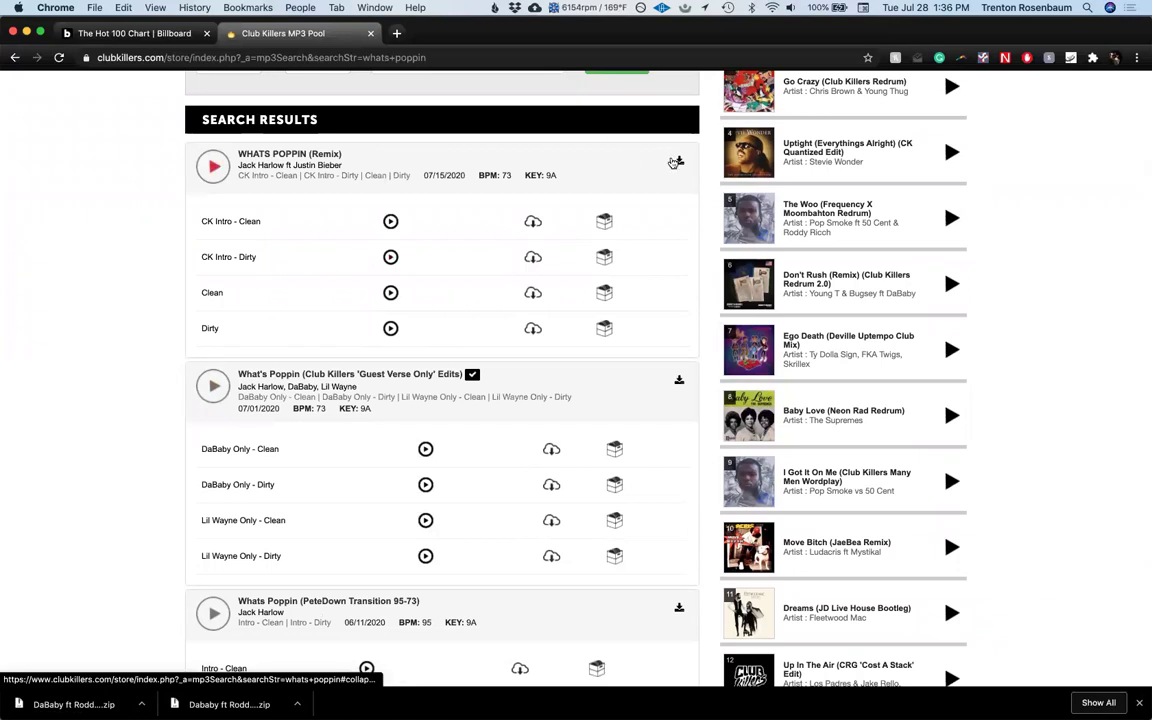
click(679, 161)
scroll(630, 304, down, 1)
scroll(630, 304, down, 4)
scroll(630, 304, down, 1)
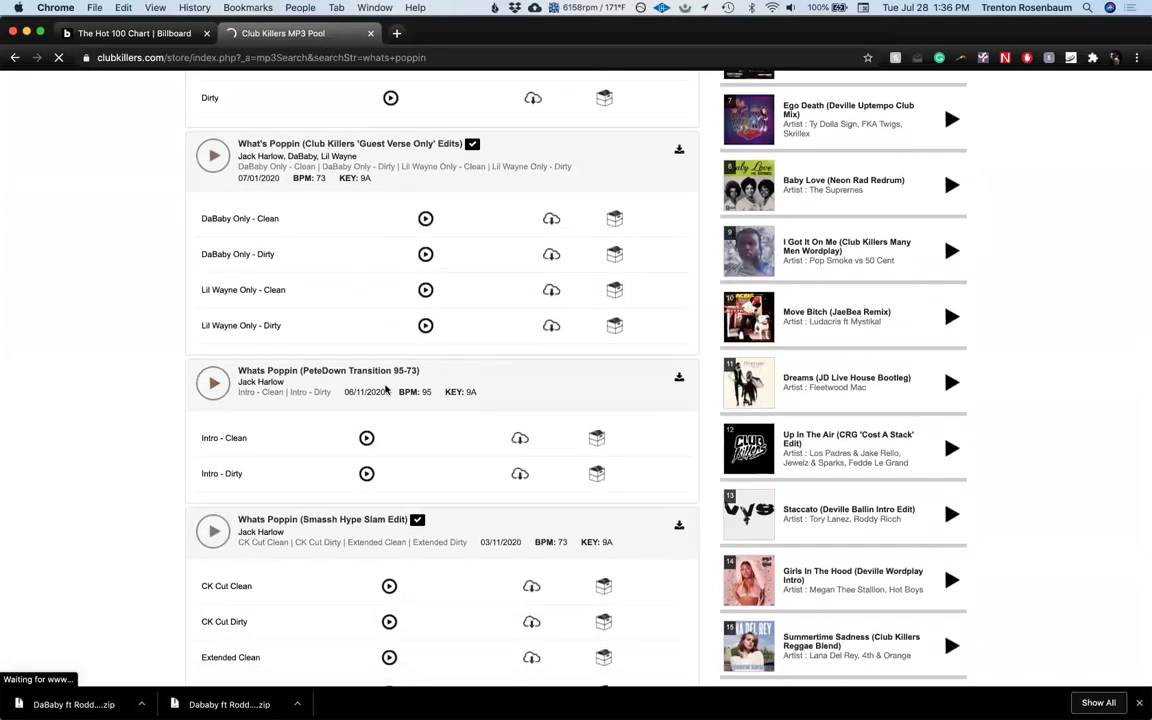
scroll(398, 404, down, 5)
scroll(398, 404, down, 2)
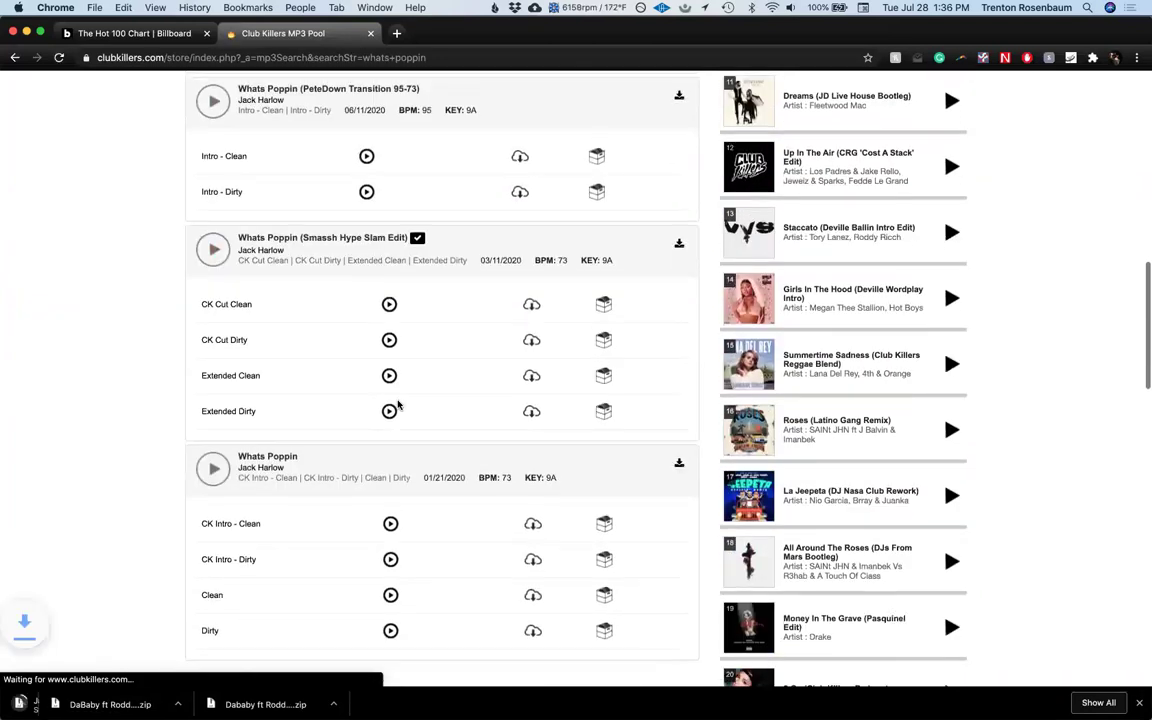
scroll(298, 410, down, 1)
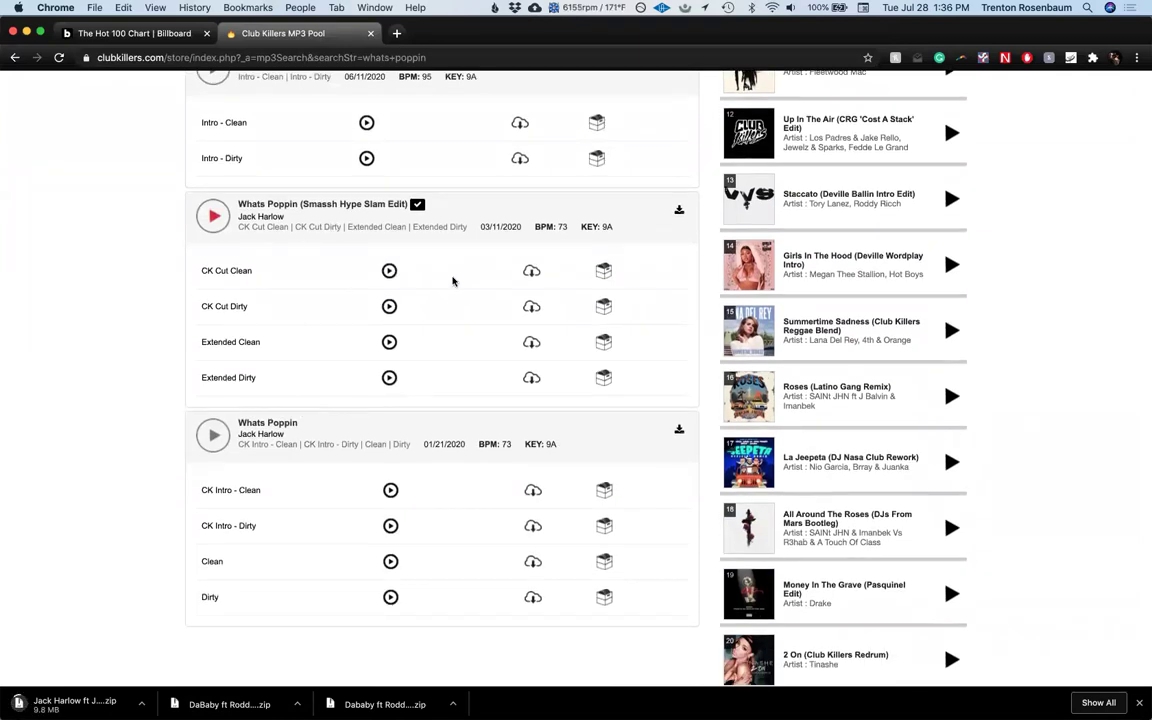
click(679, 211)
scroll(591, 345, down, 2)
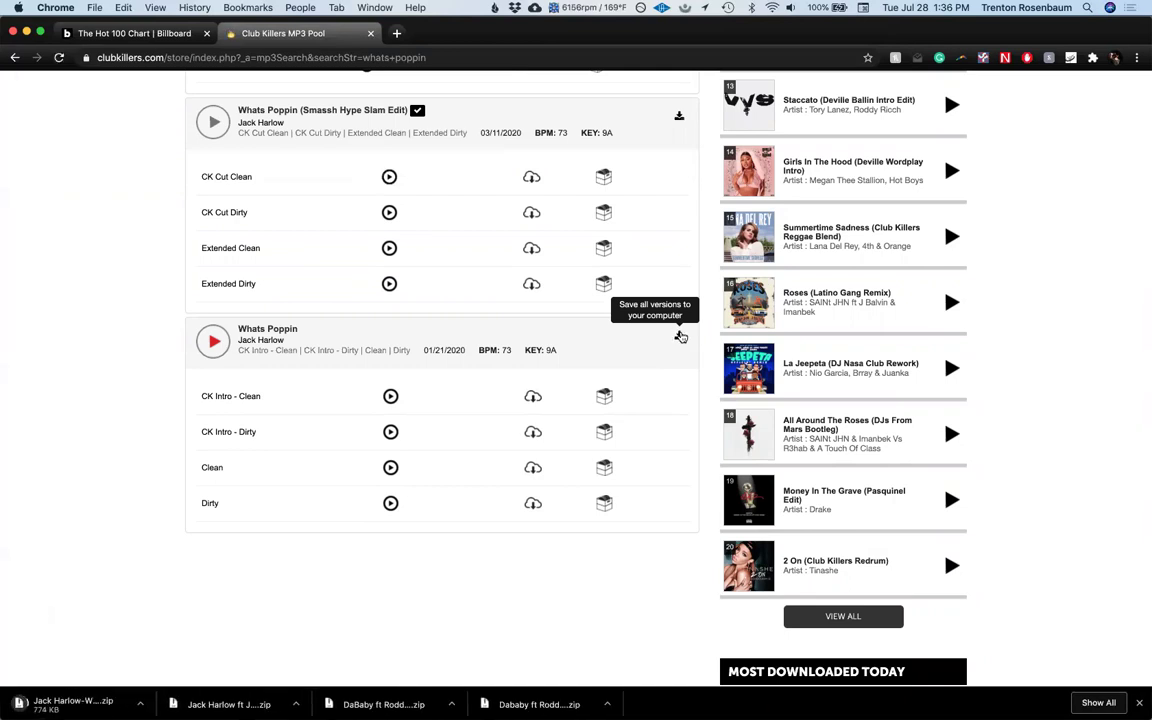
click(679, 336)
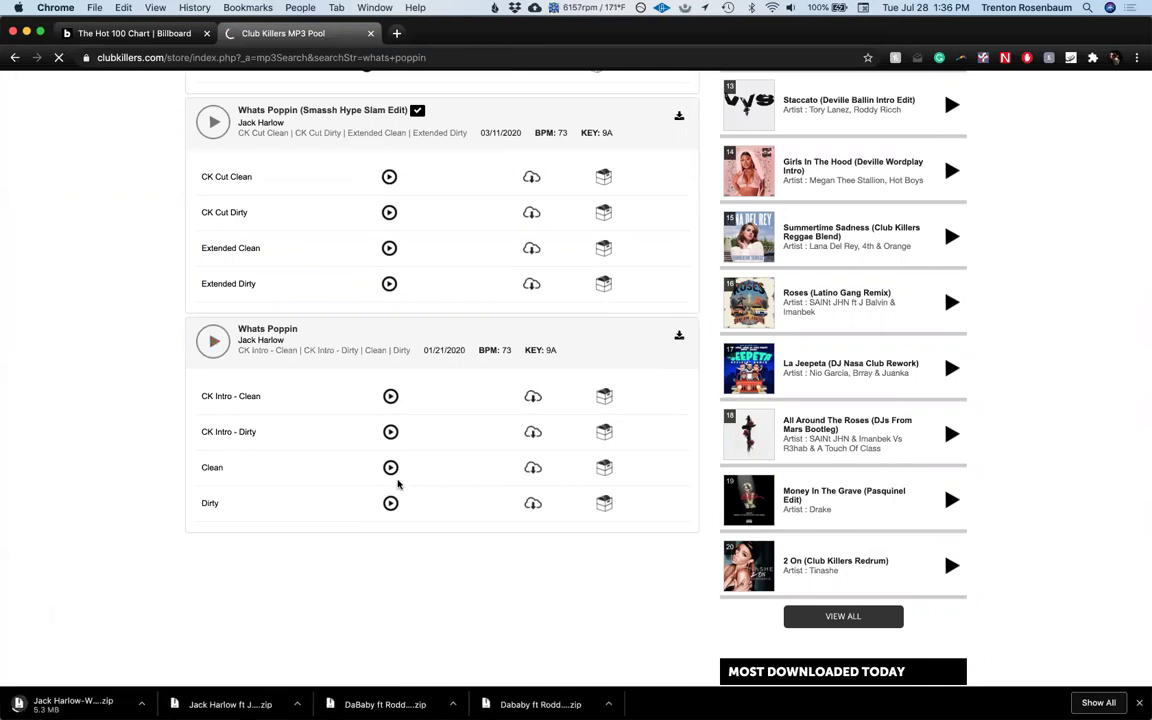
Step: Return to the Billboard Hot 100 chart to find the next song
scroll(398, 484, up, 10)
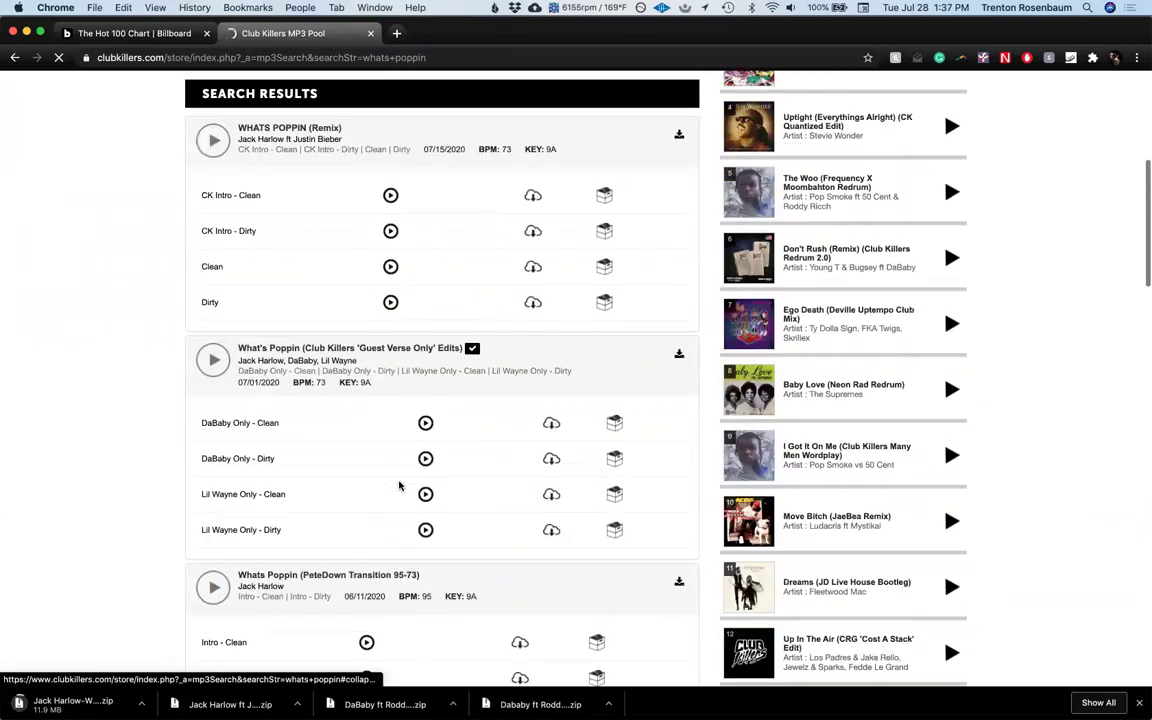
scroll(398, 484, up, 2)
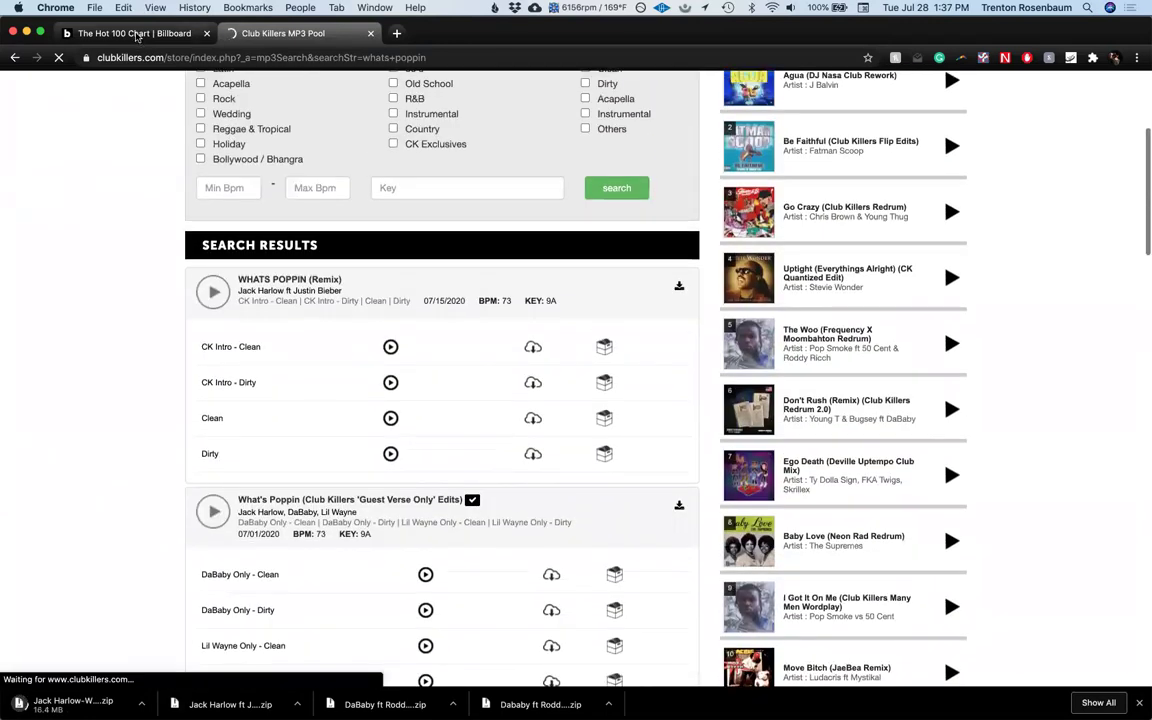
click(137, 37)
scroll(405, 365, down, 1)
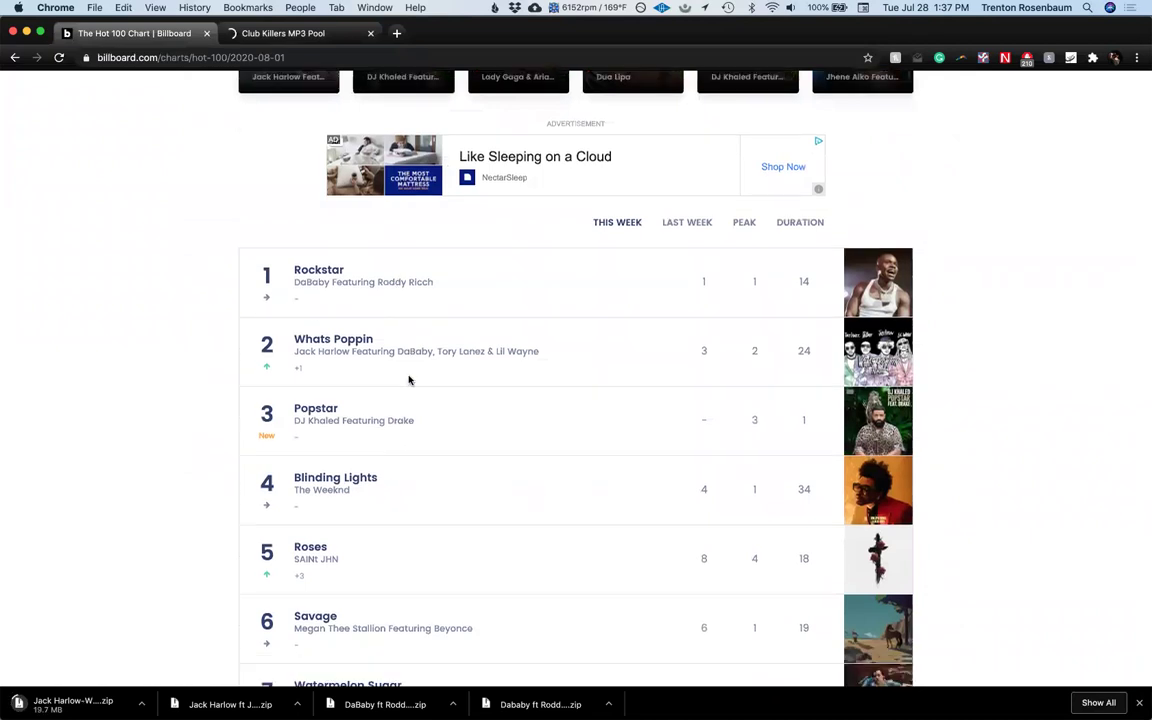
scroll(408, 380, down, 2)
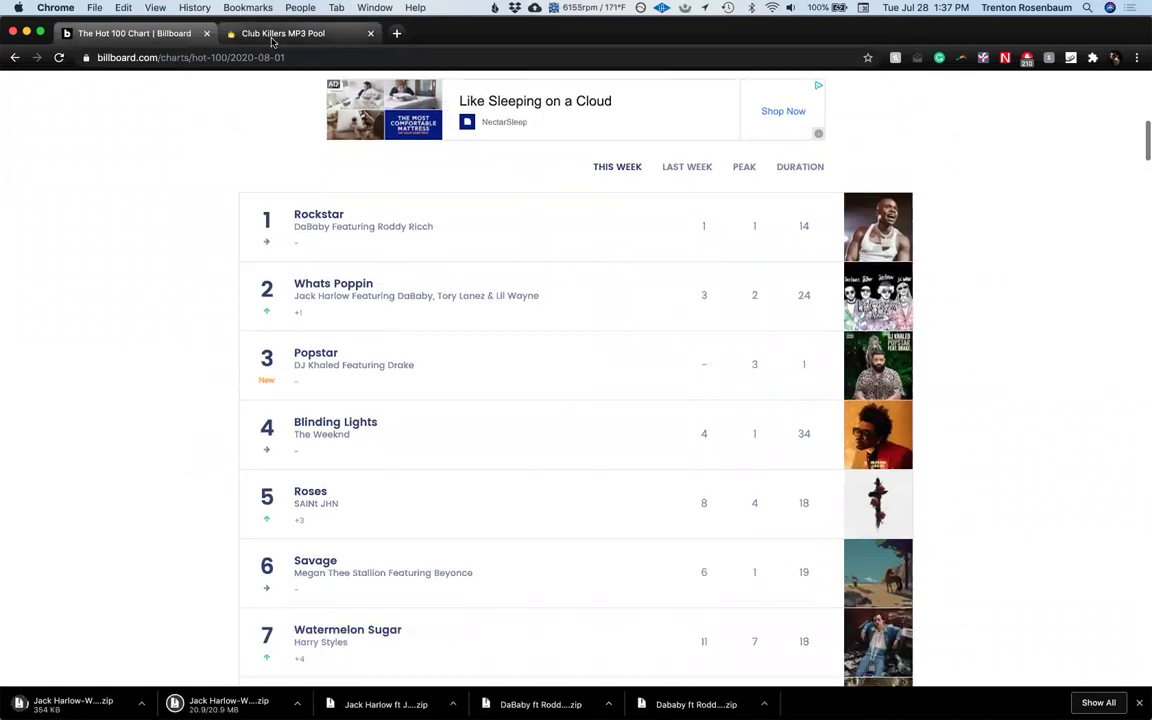
Step: Search Club Killers for 'popstar', the next song on the chart
click(283, 33)
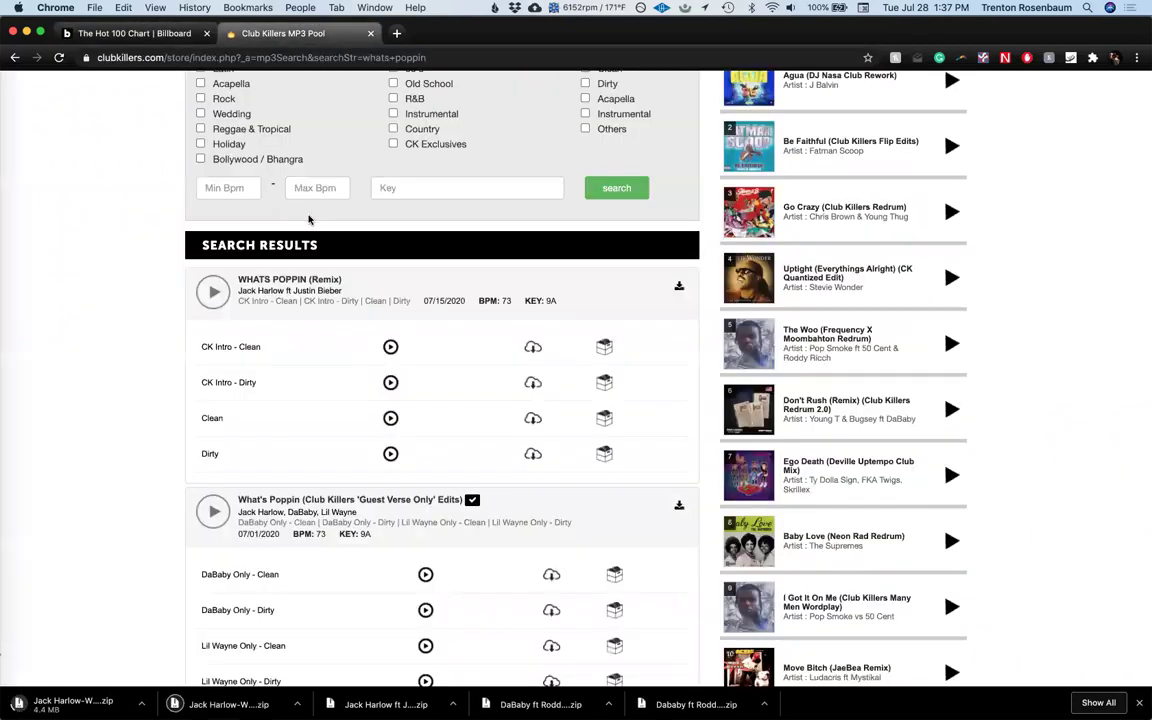
scroll(309, 219, up, 5)
scroll(313, 132, down, 1)
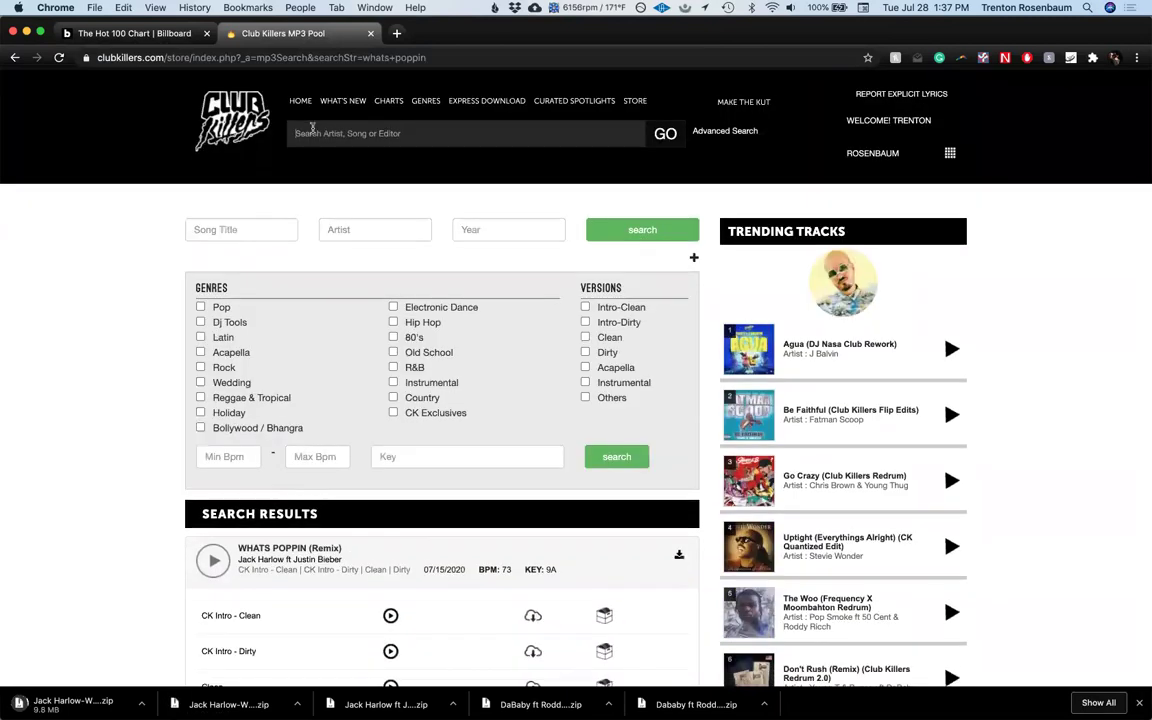
text(popstar)
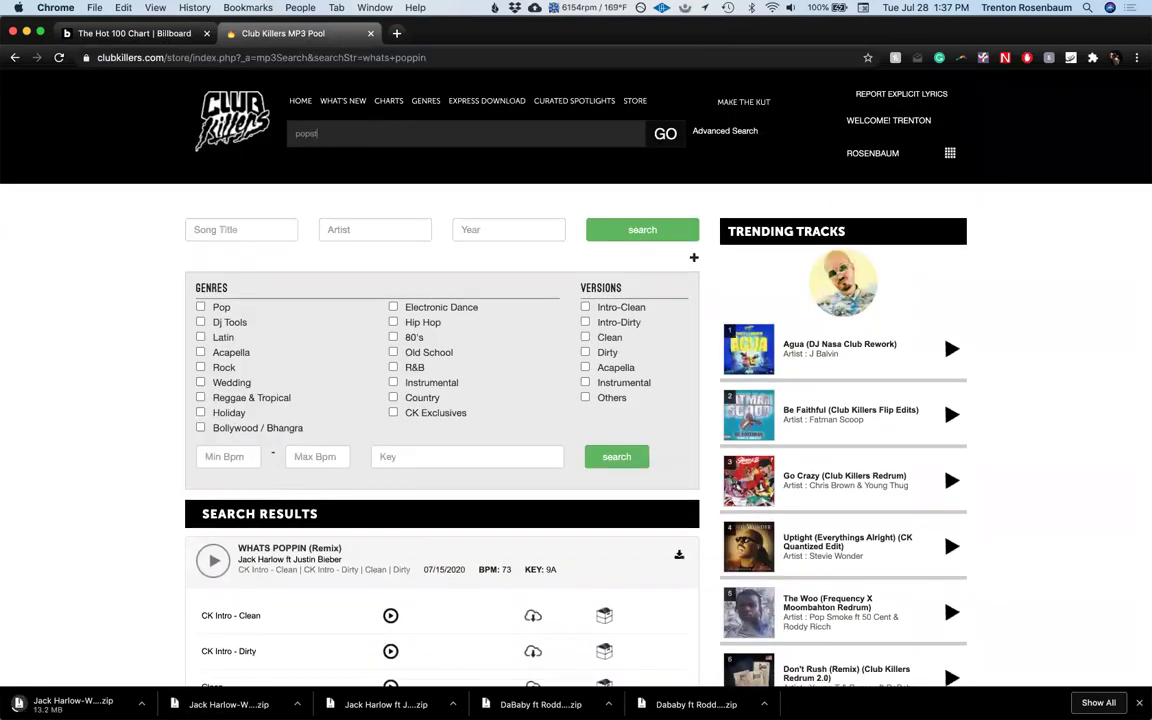
click(89, 38)
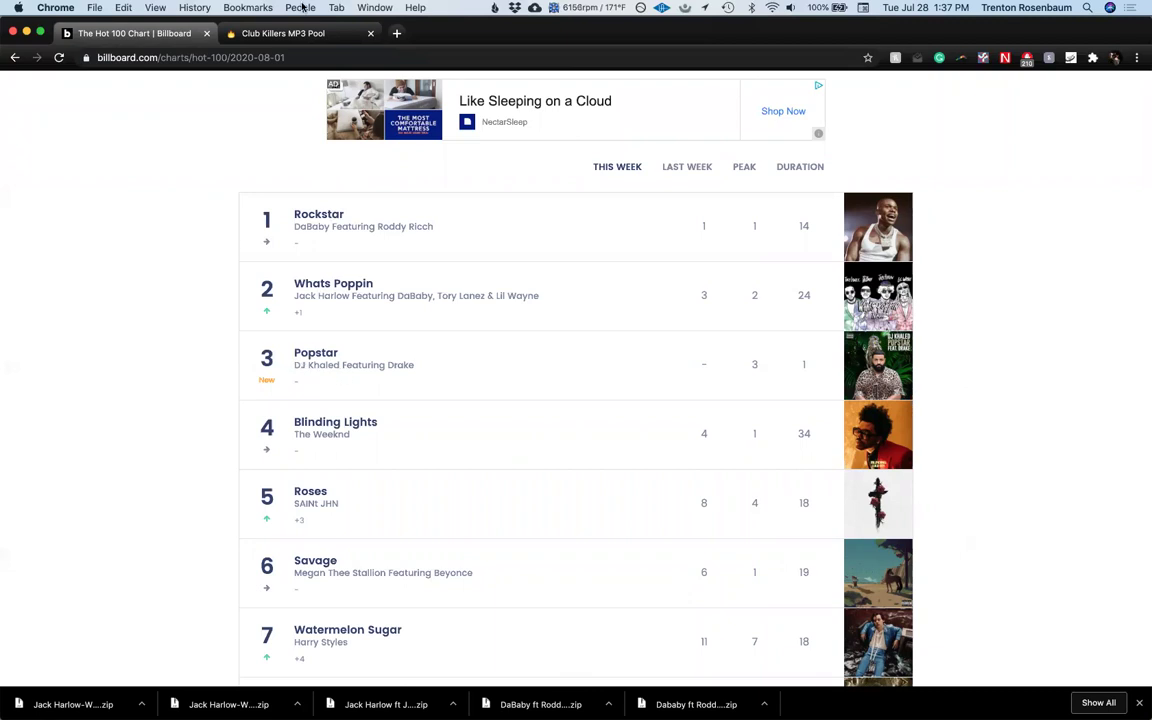
click(285, 33)
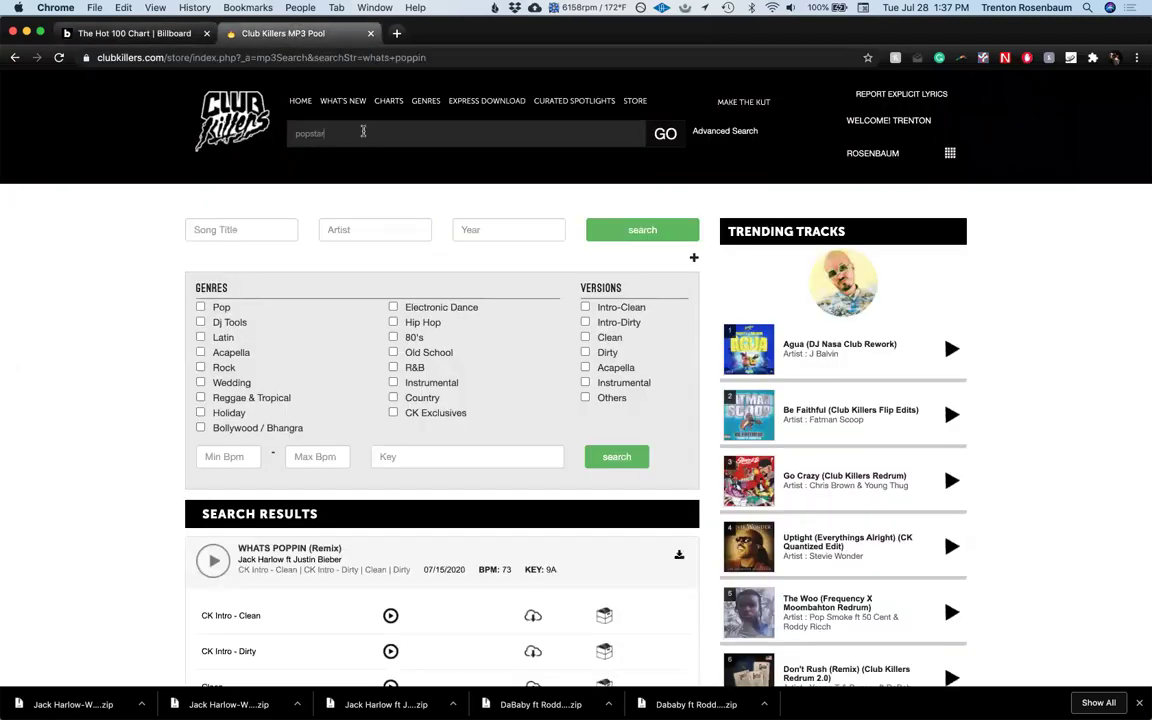
key(Return)
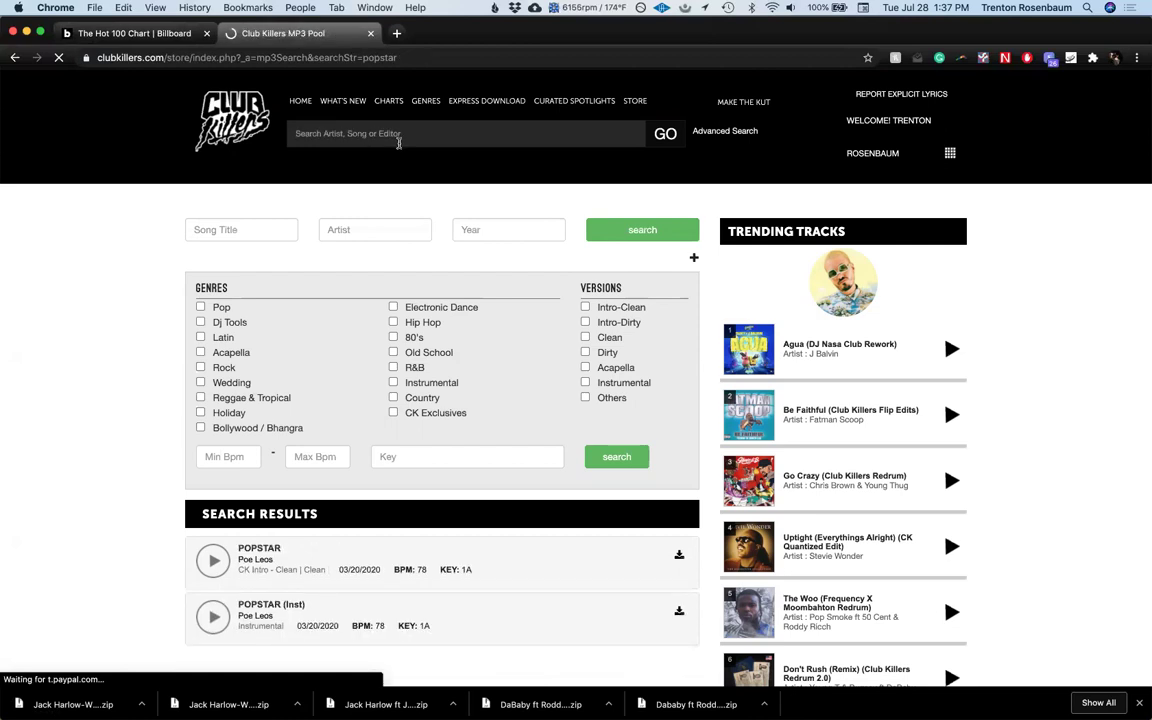
Step: Compare the popstar results with the chart's artist; only Poe Leos' POPSTAR versions appear
scroll(347, 404, down, 4)
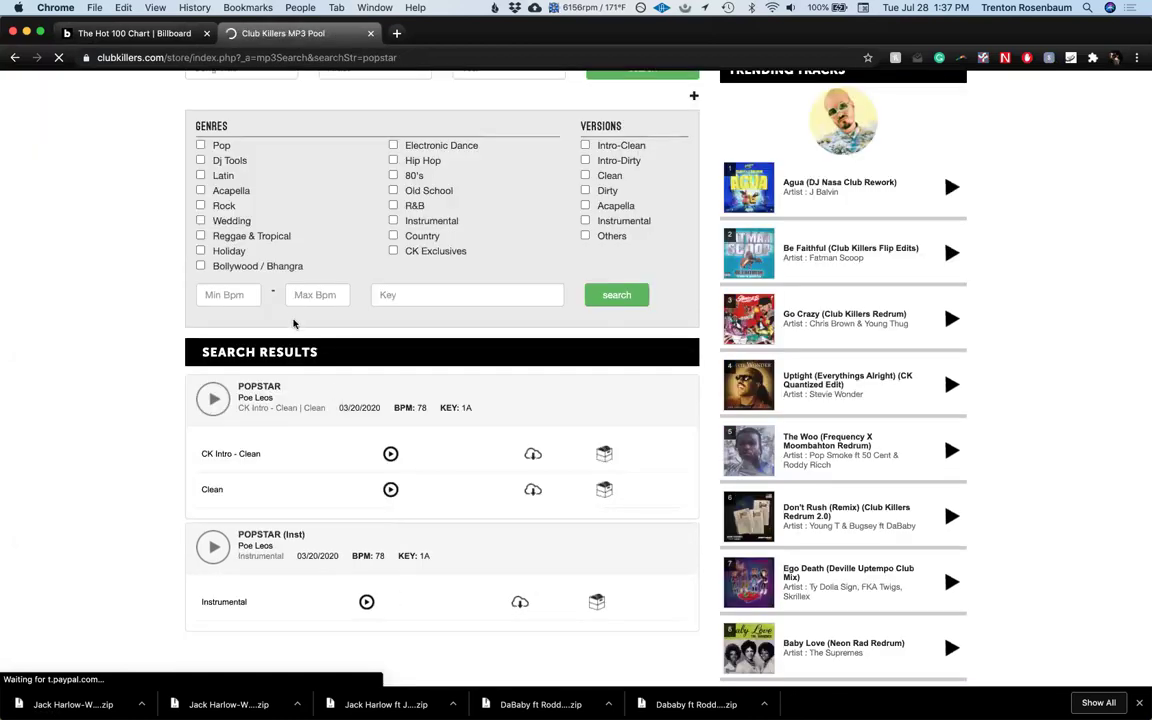
scroll(291, 319, down, 4)
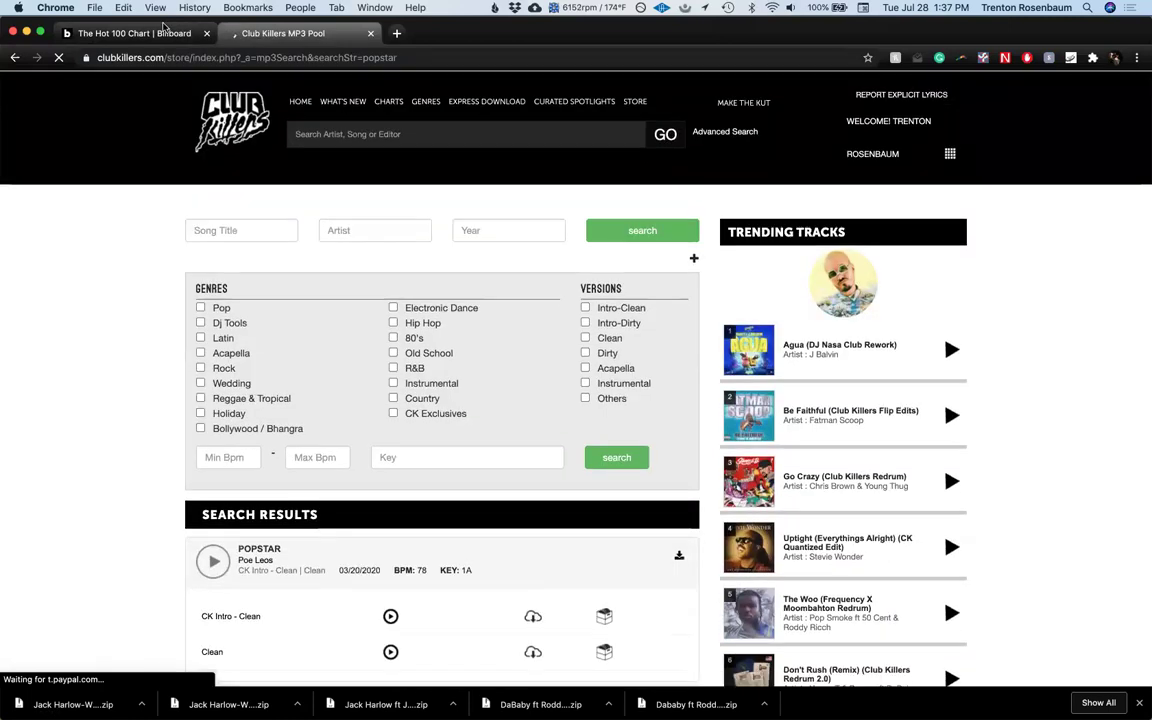
click(166, 37)
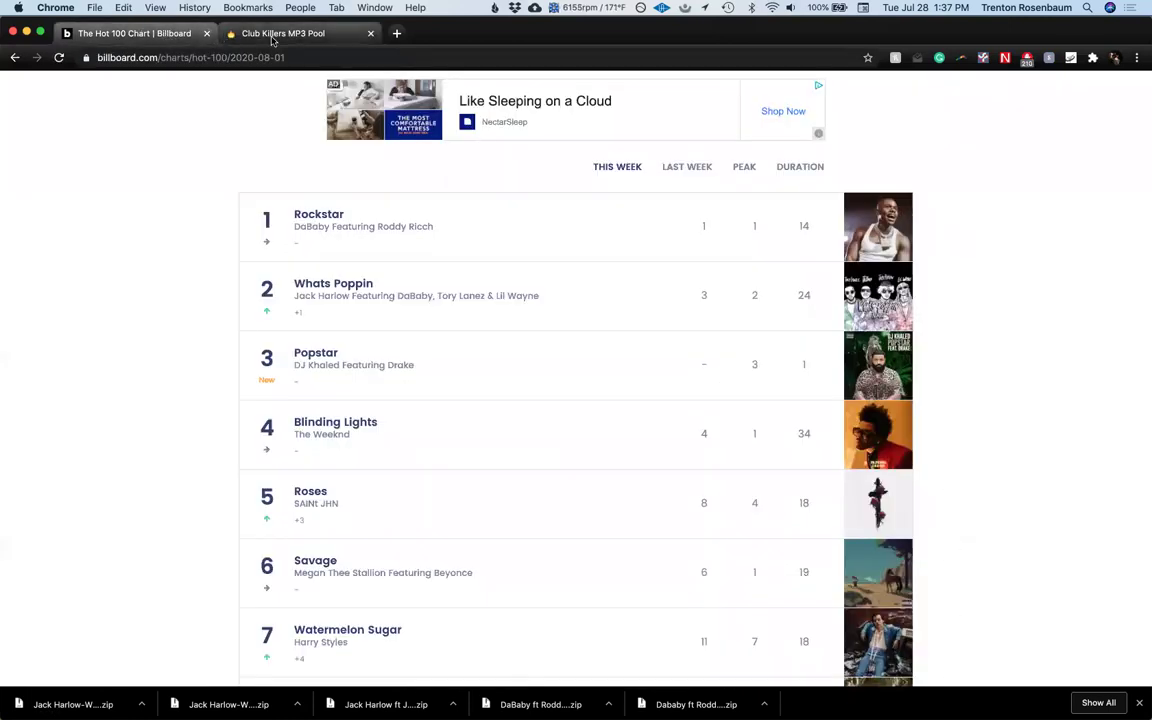
click(272, 37)
scroll(391, 311, down, 4)
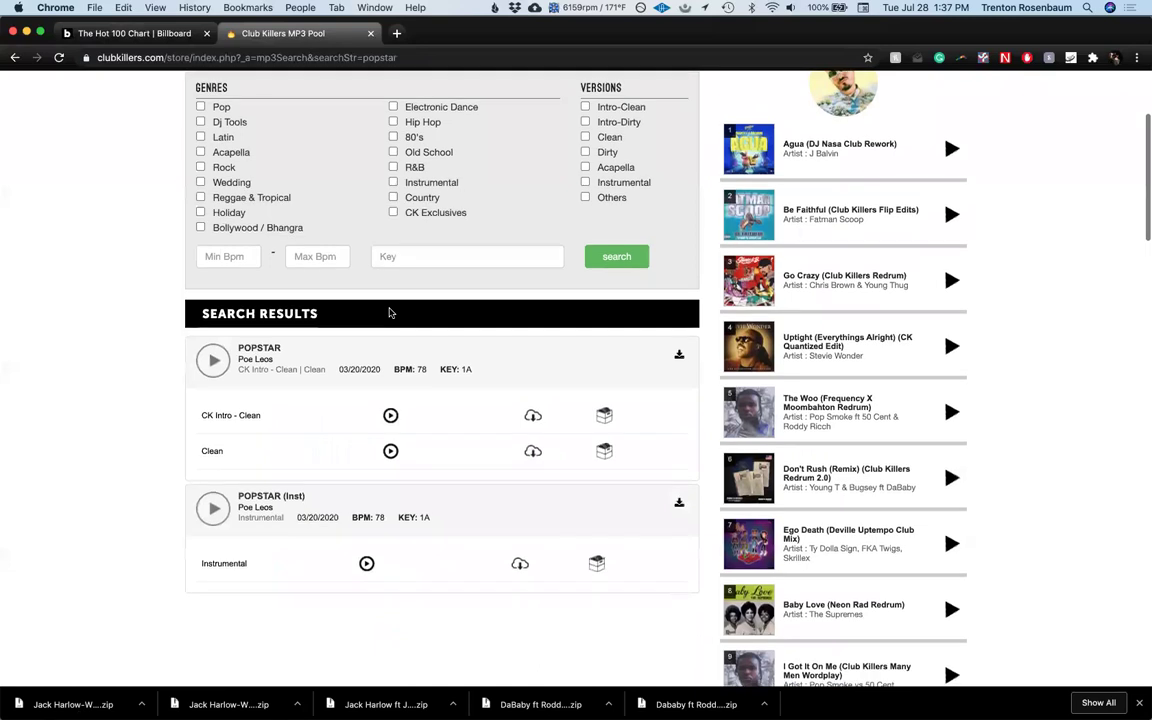
scroll(385, 330, down, 1)
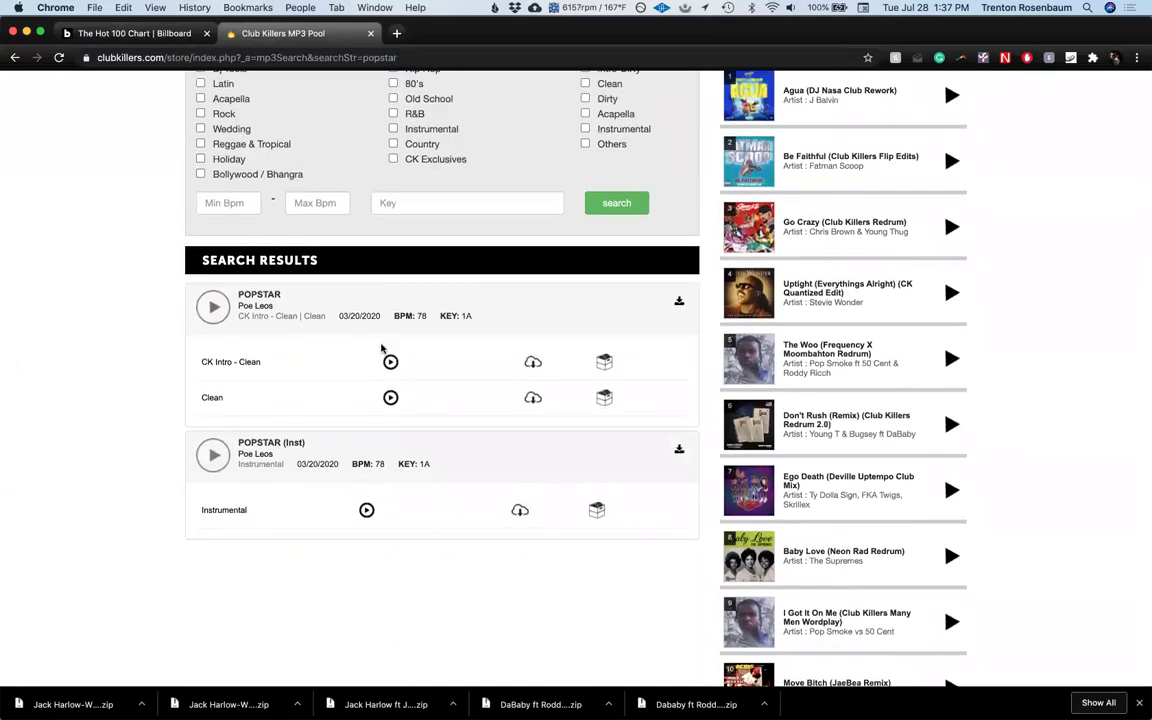
scroll(381, 345, down, 5)
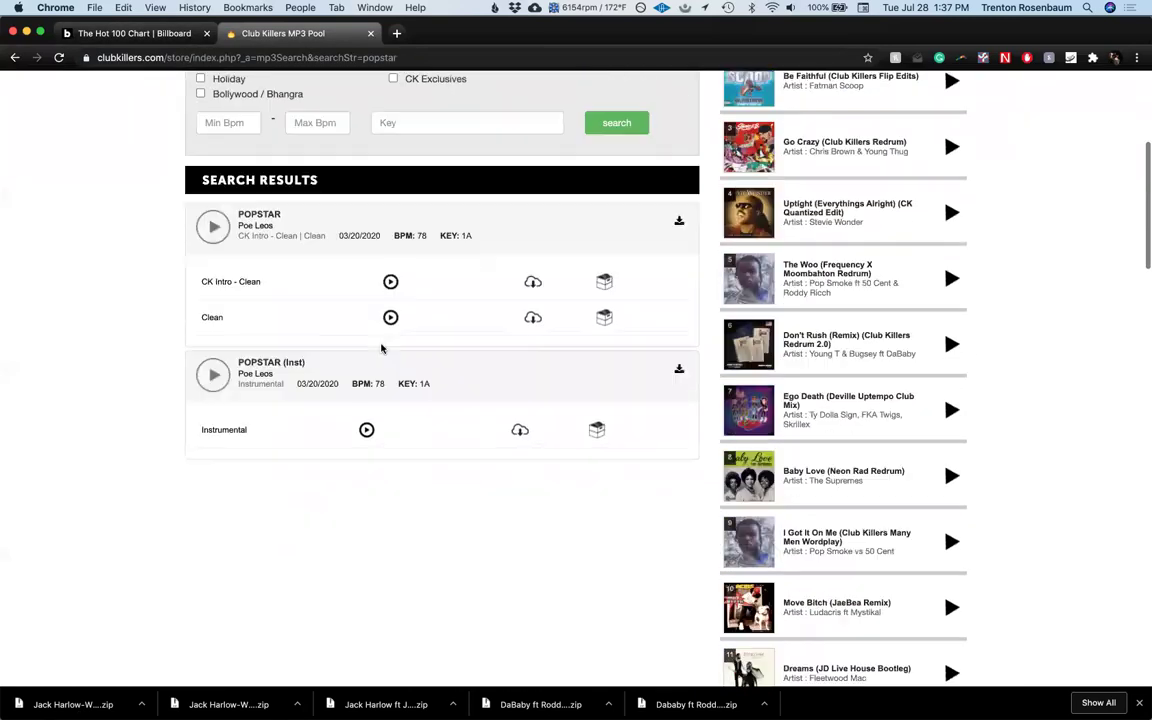
Step: Bring up POOL Player and search its catalogue for 'popstar'
mouse_move(5, 353)
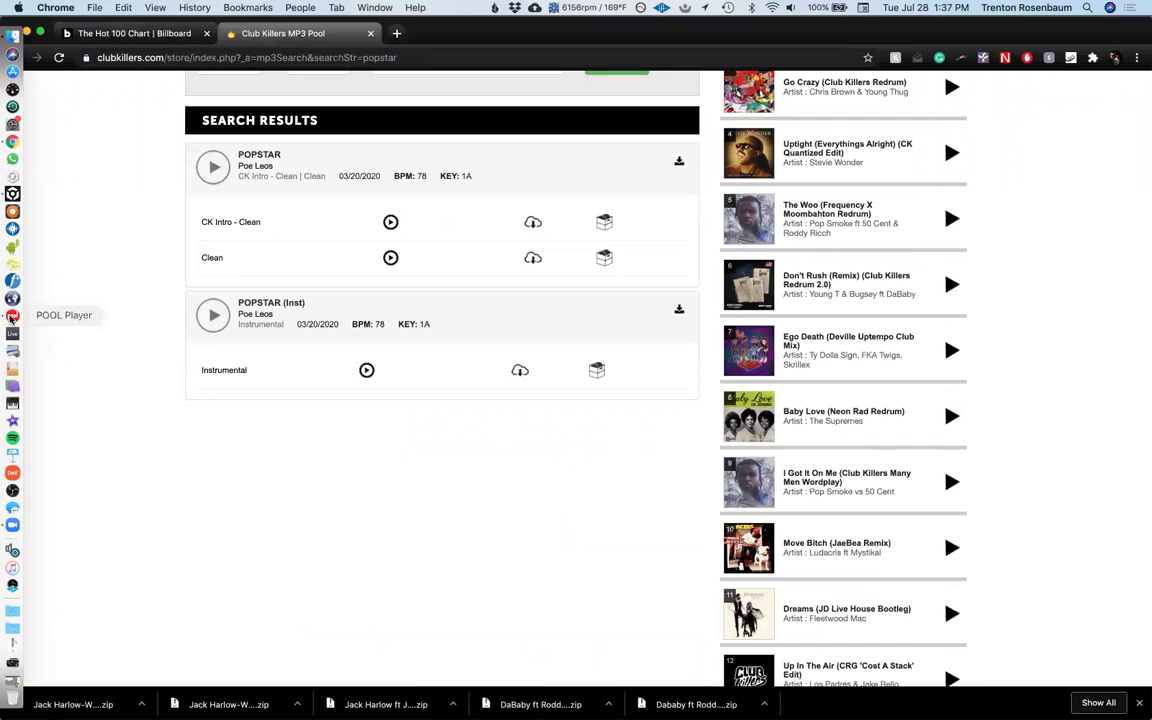
click(12, 315)
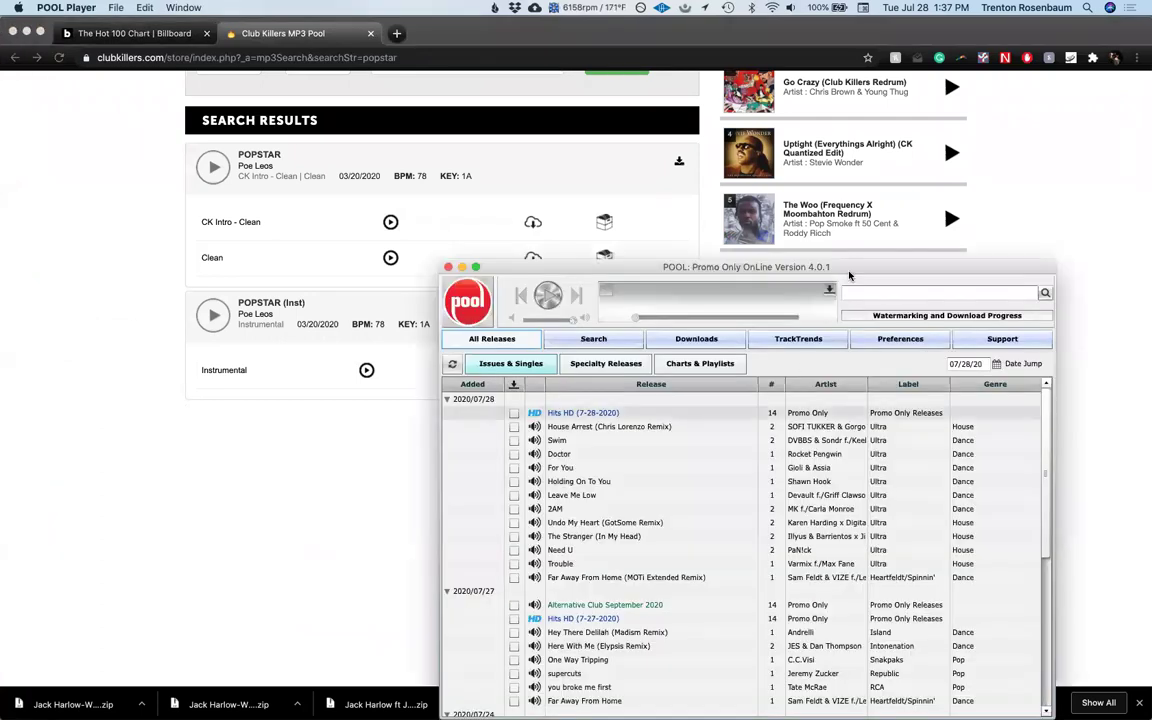
drag(849, 275, 947, 219)
click(780, 221)
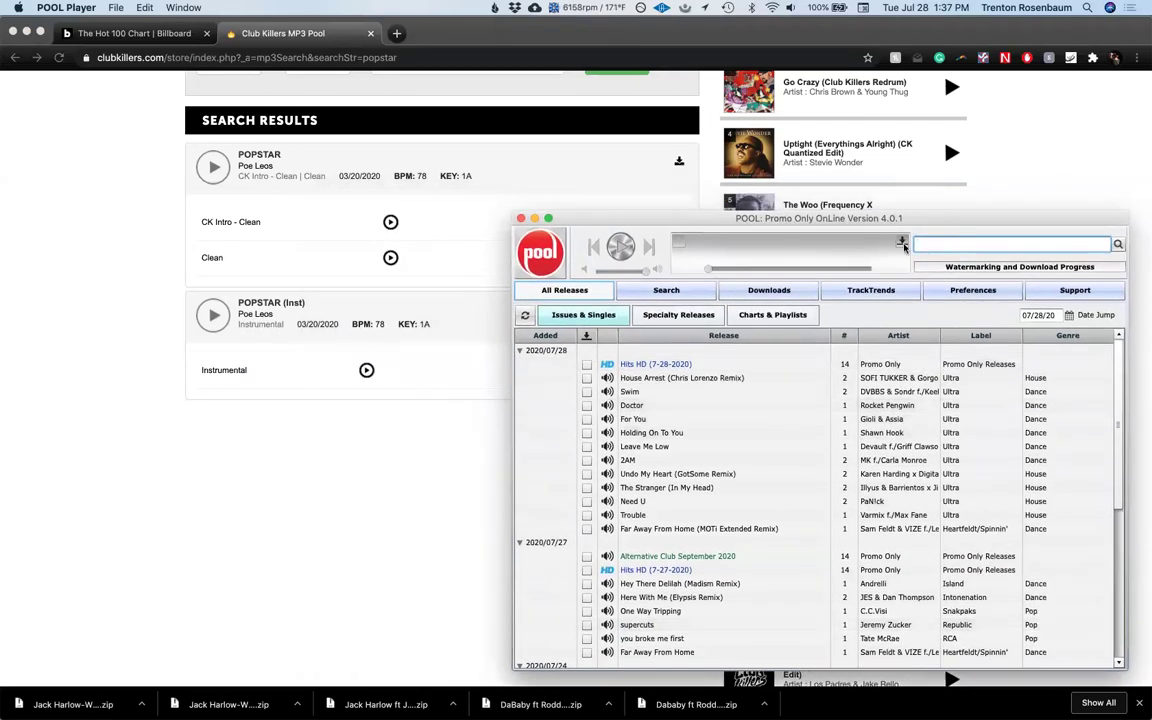
text(popst)
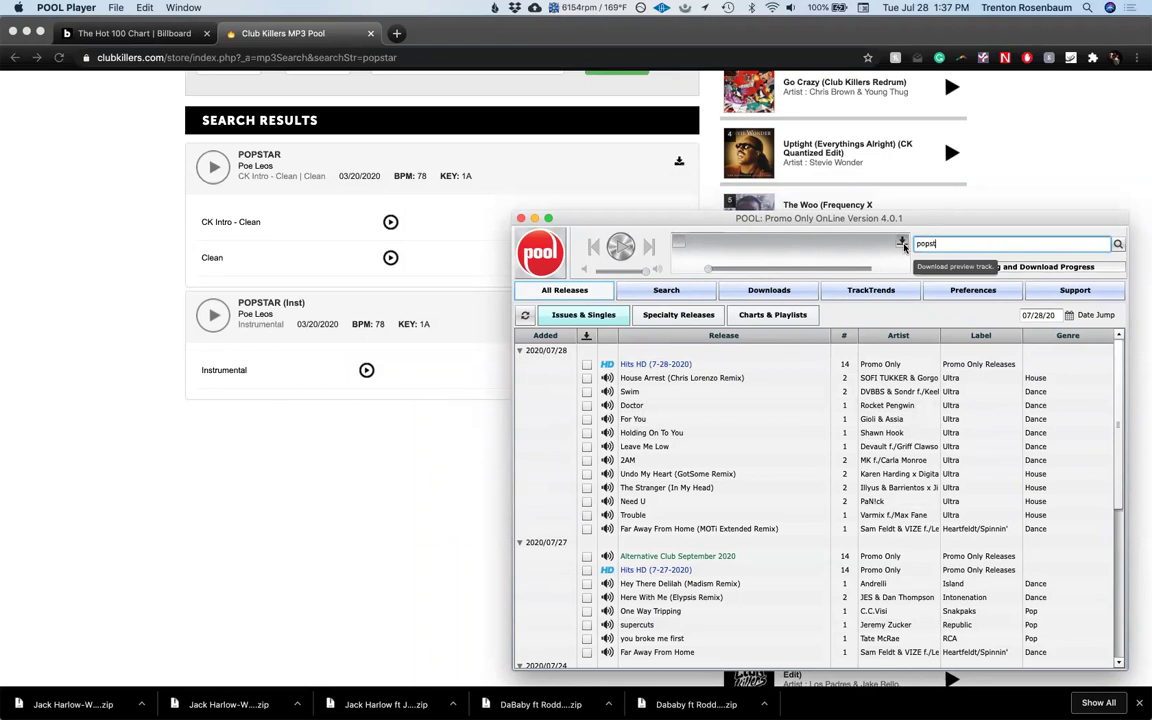
text(ar)
key(Return)
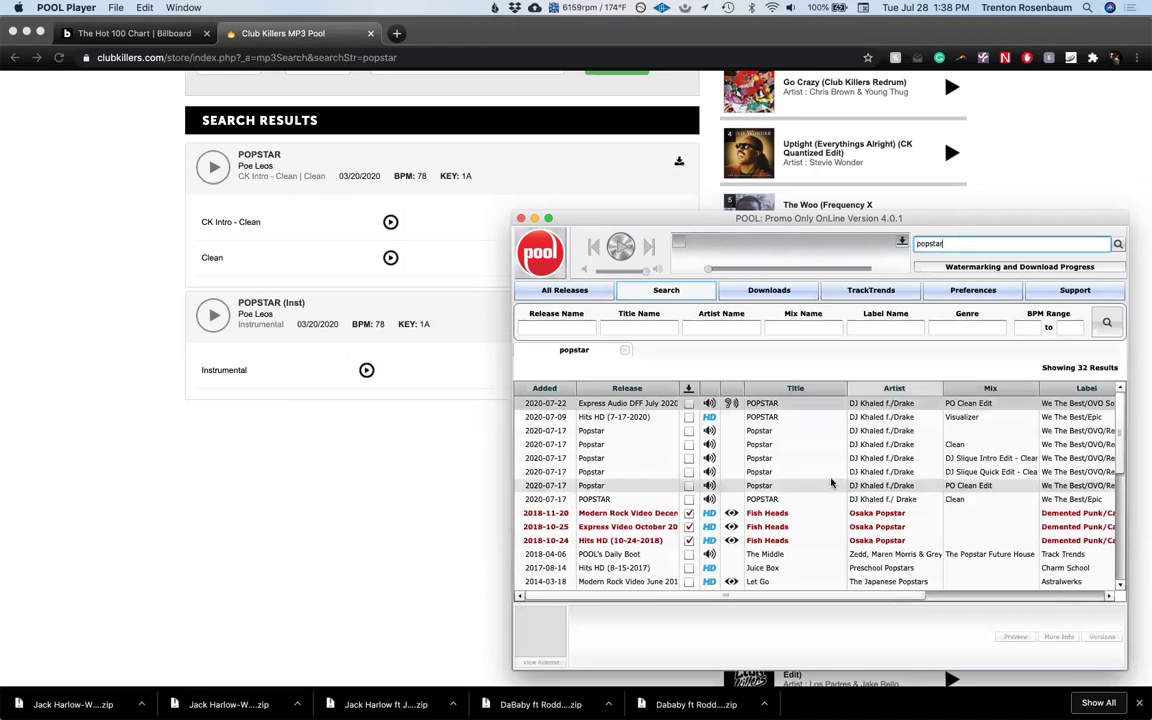
Step: Queue DJ Khaled's Popstar original, Clean and DJ Slique Intro Edit - Clean versions for download
scroll(808, 452, down, 1)
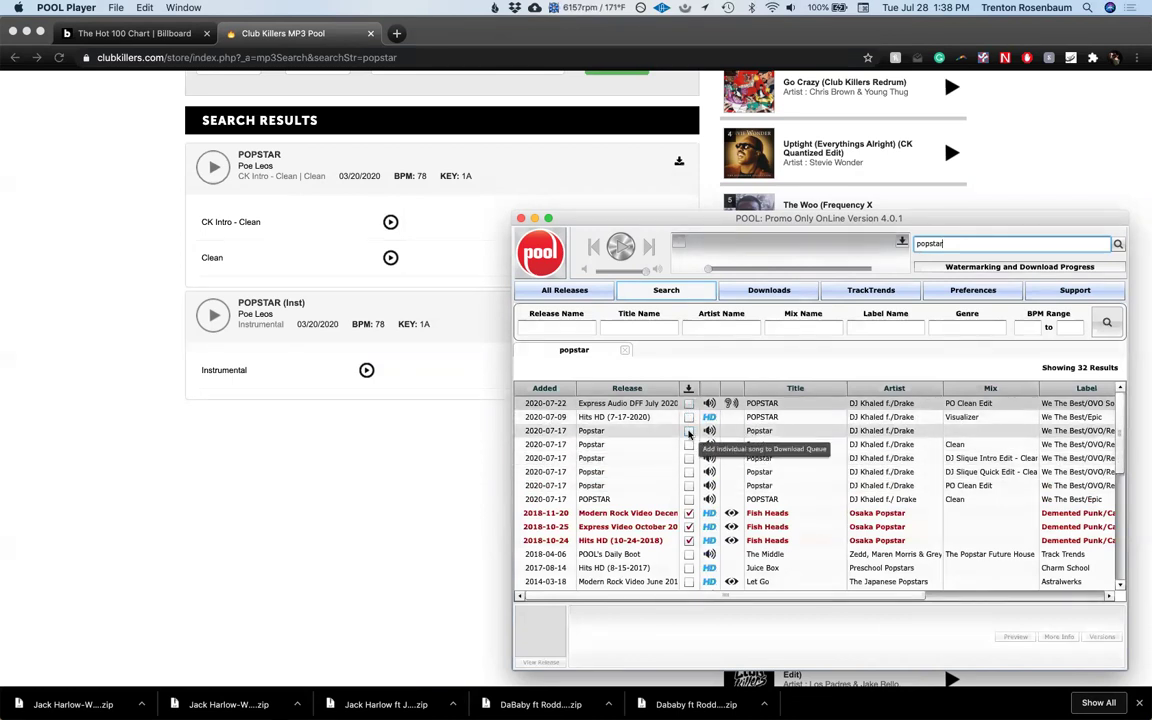
click(688, 431)
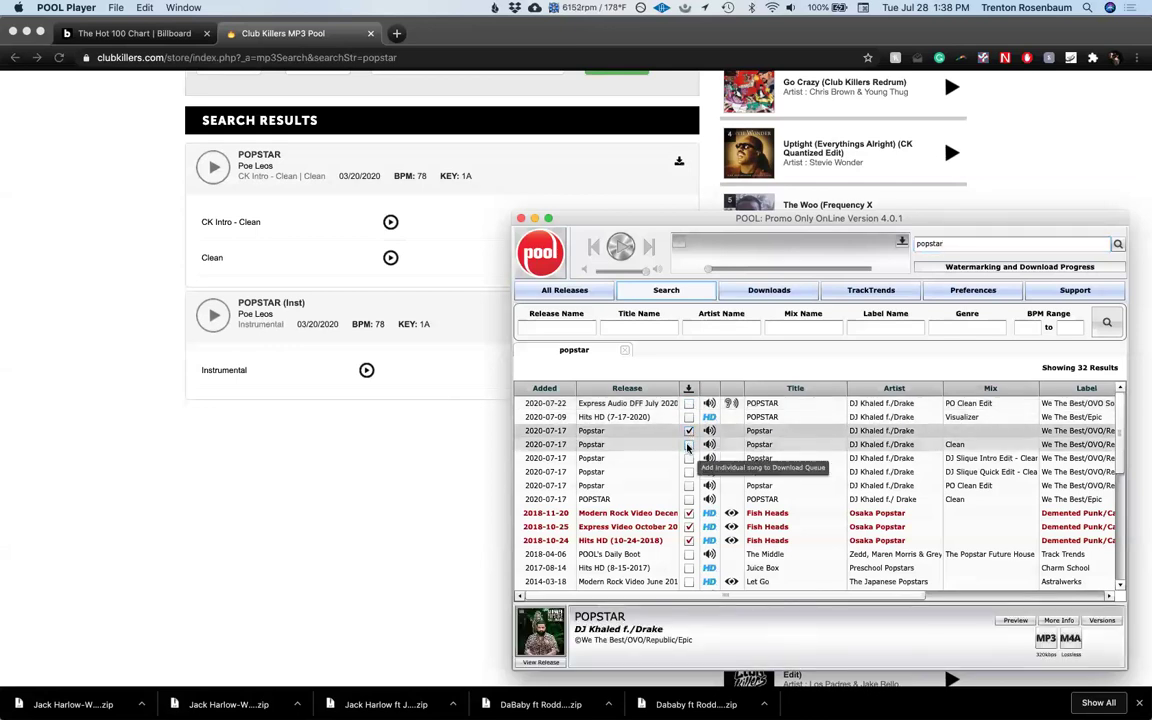
click(688, 445)
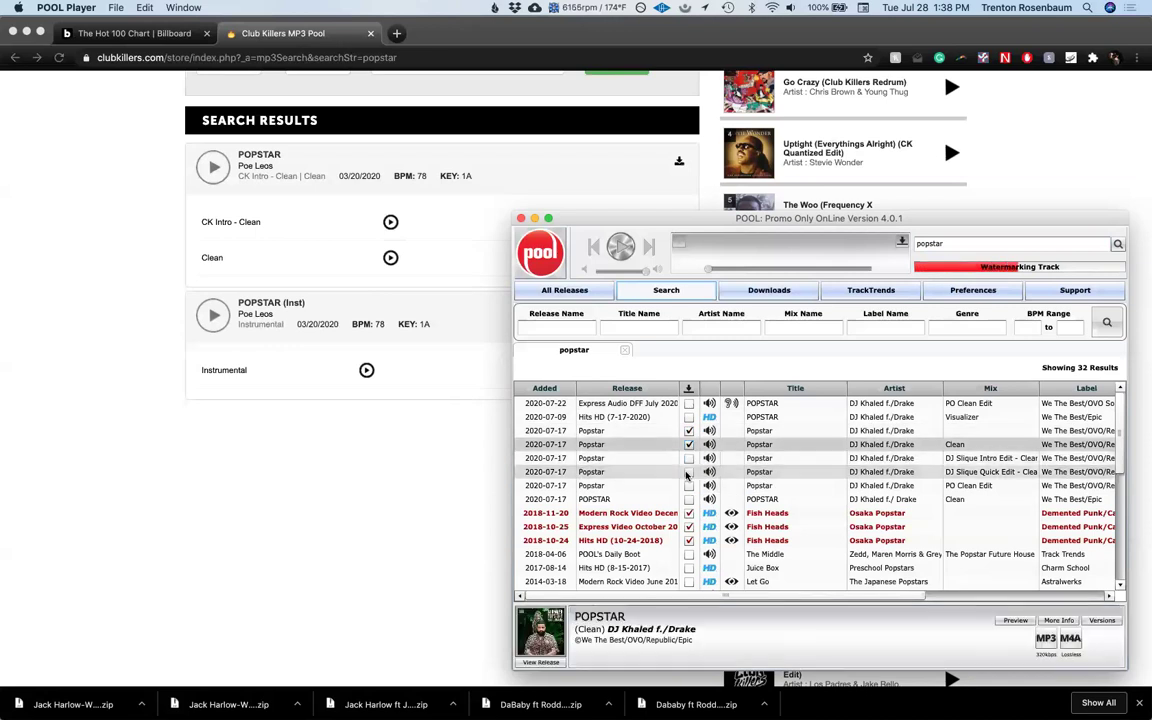
click(688, 458)
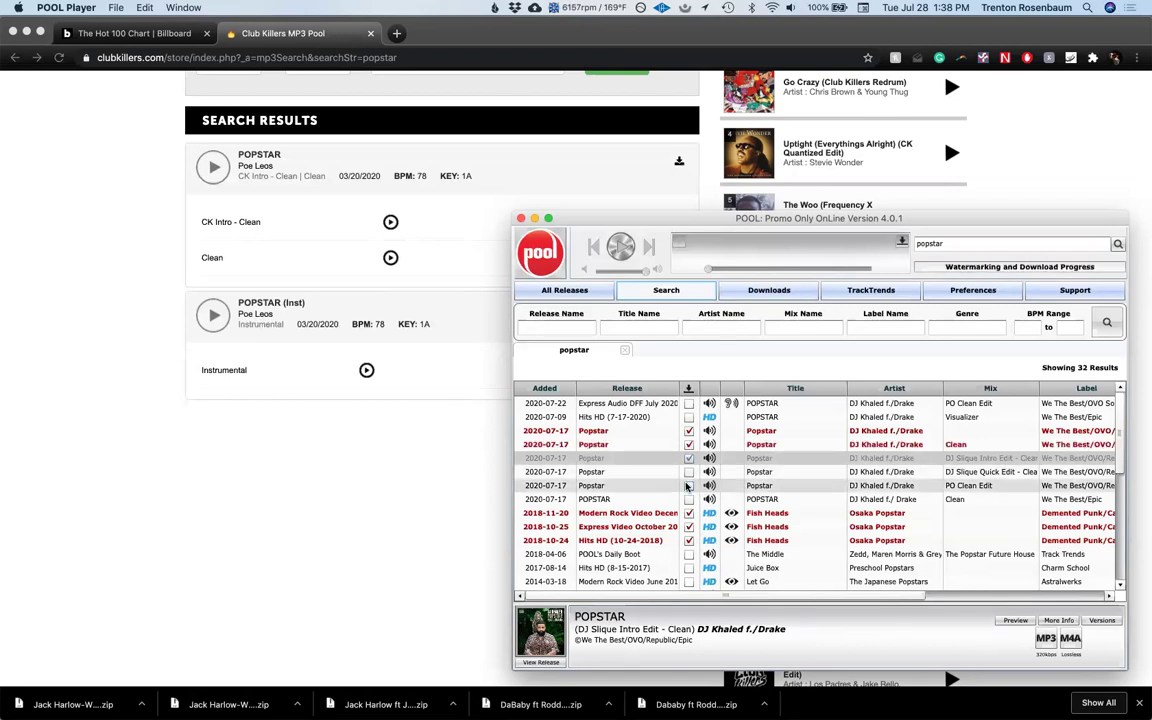
scroll(687, 515, down, 2)
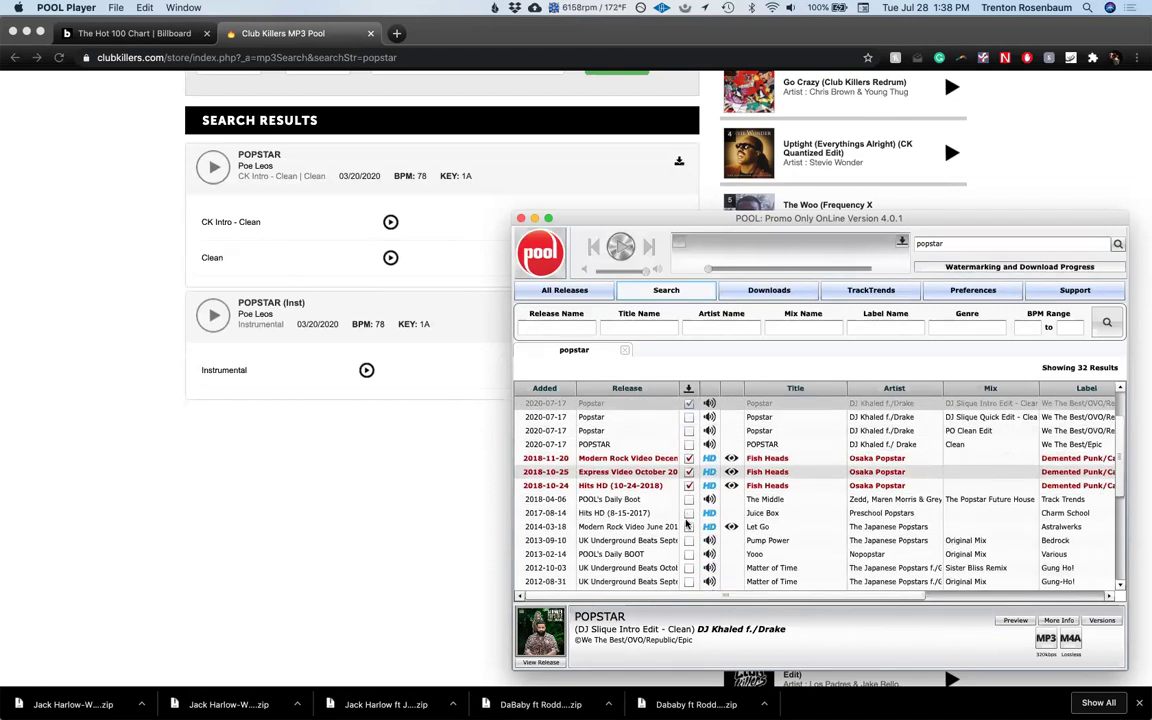
scroll(687, 524, down, 5)
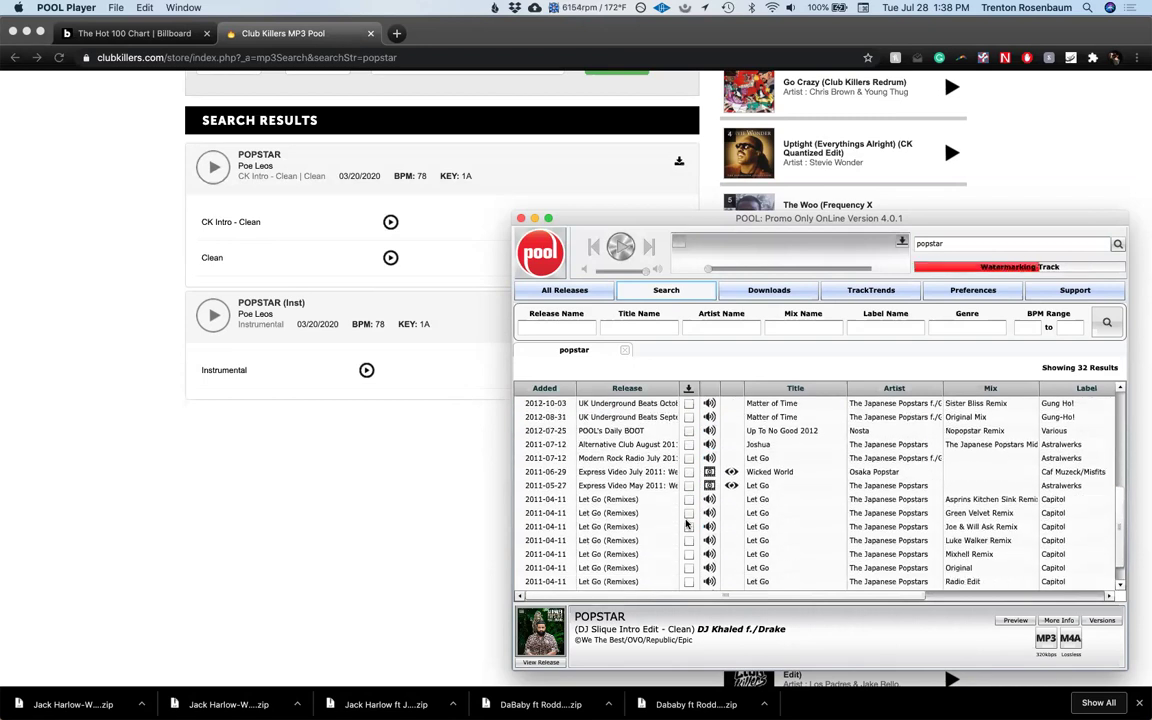
scroll(687, 524, up, 8)
Step: Back in the browser, check the chart and start a new Club Killers search for 'blinding'
click(362, 469)
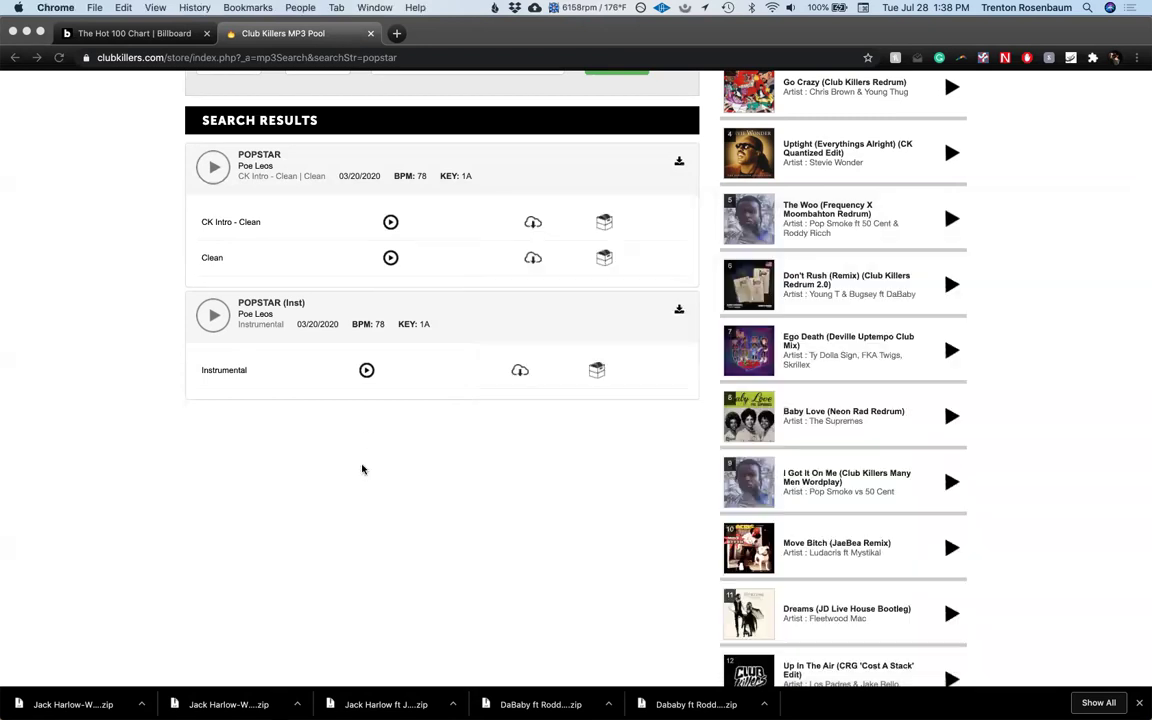
click(128, 35)
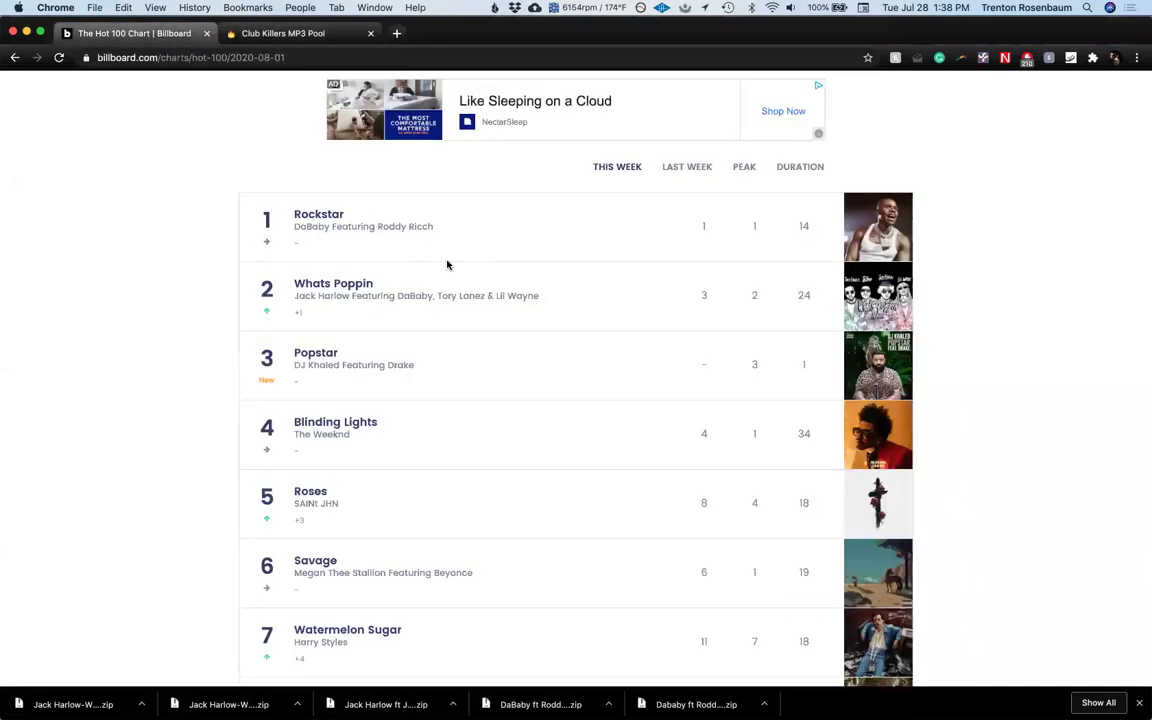
scroll(445, 262, down, 1)
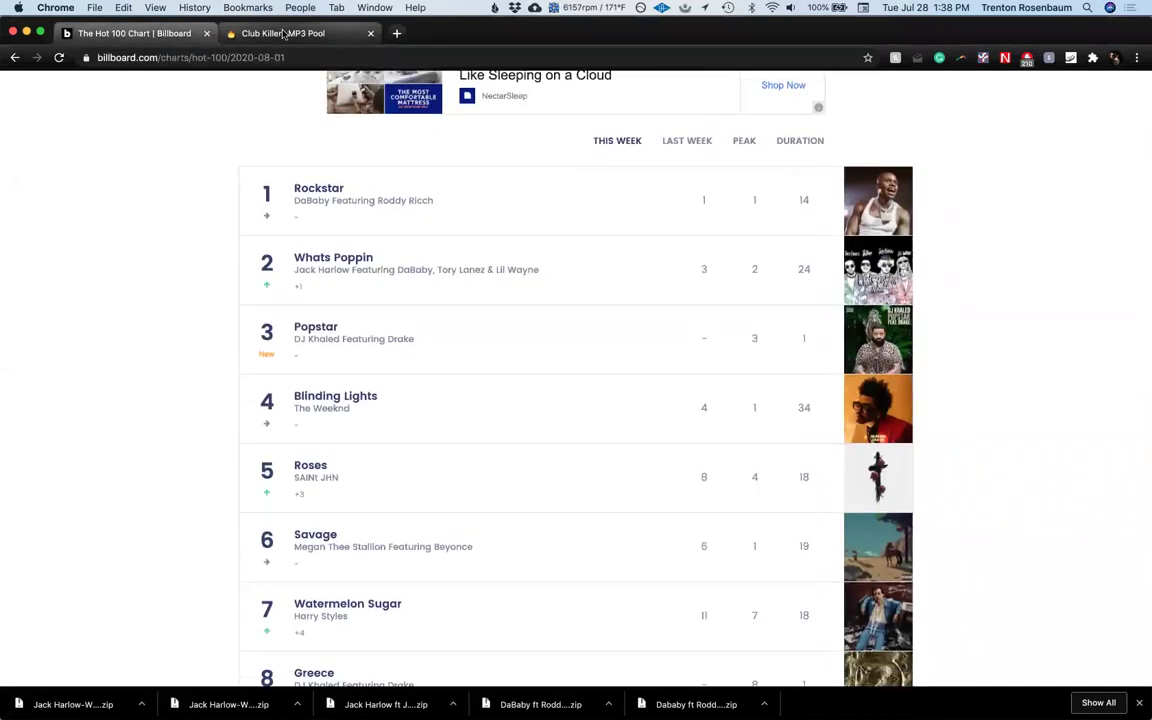
click(291, 33)
scroll(389, 416, up, 5)
click(352, 130)
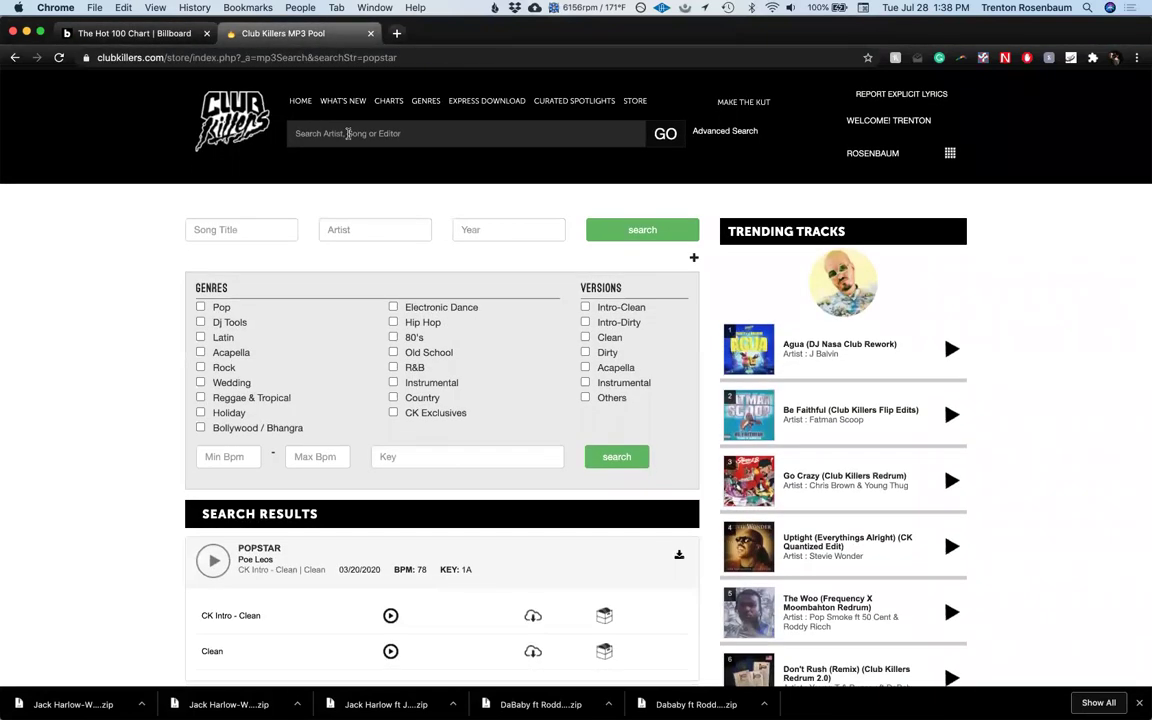
Step: Search the Mac in Finder for files matching 'blinding'
text(bi)
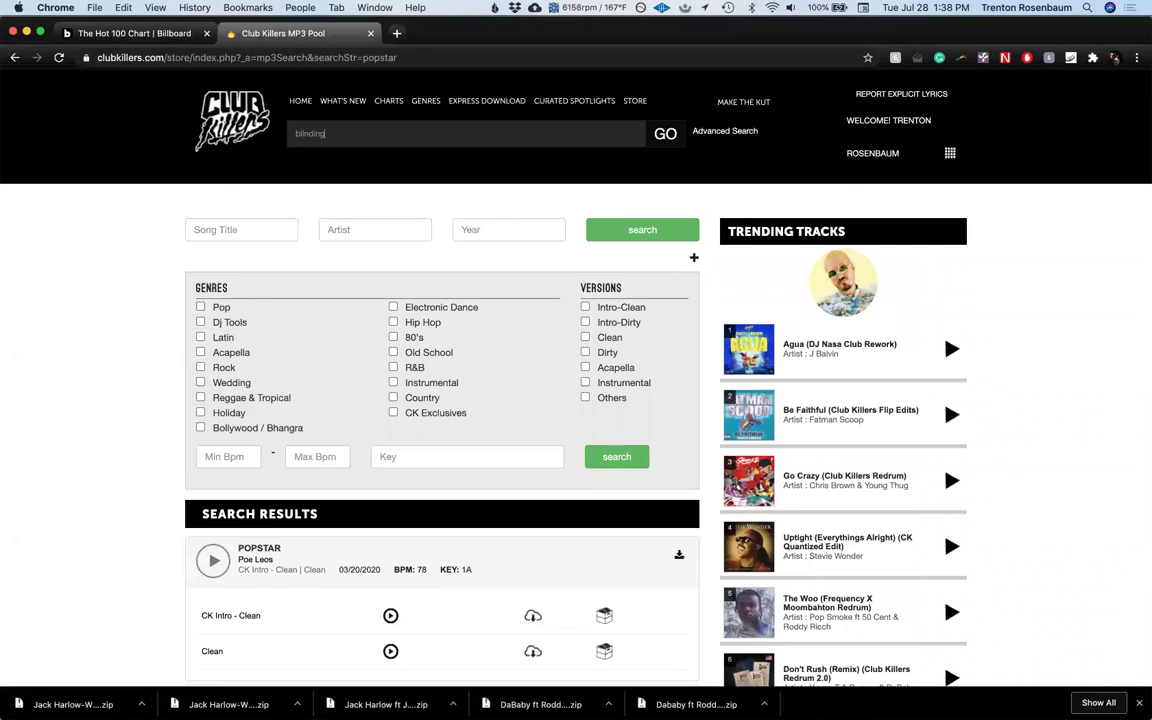
key(super+Tab)
key(super+Tab)
key(super+Tab)
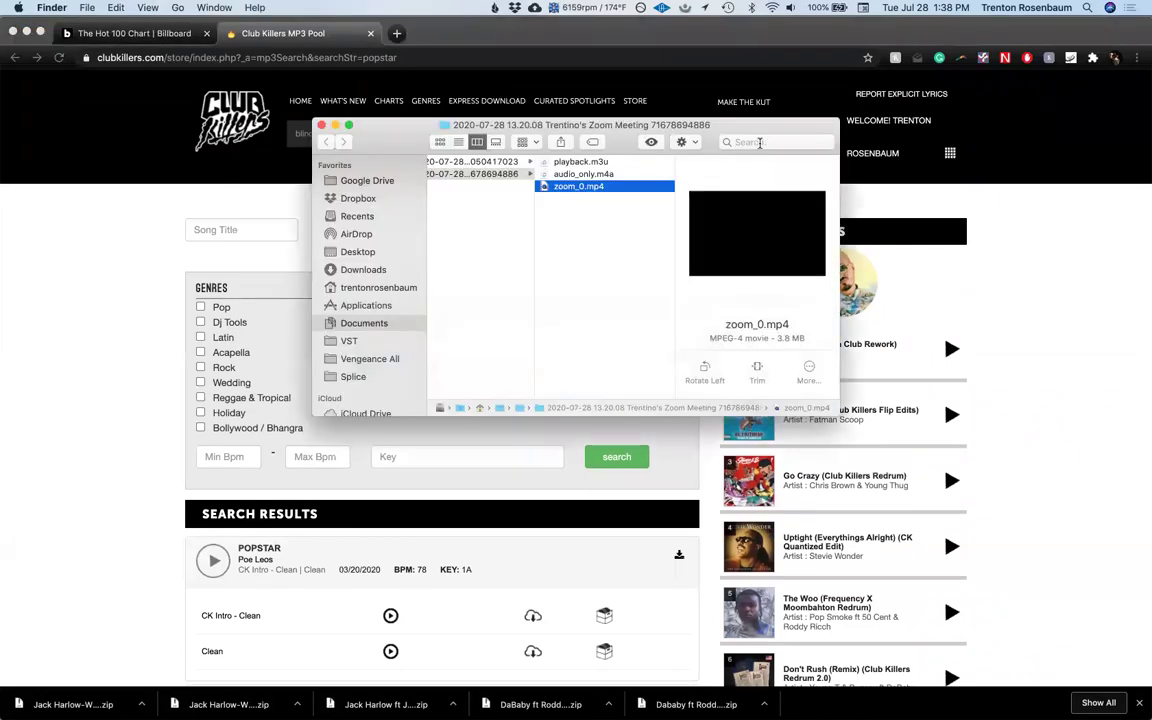
click(757, 142)
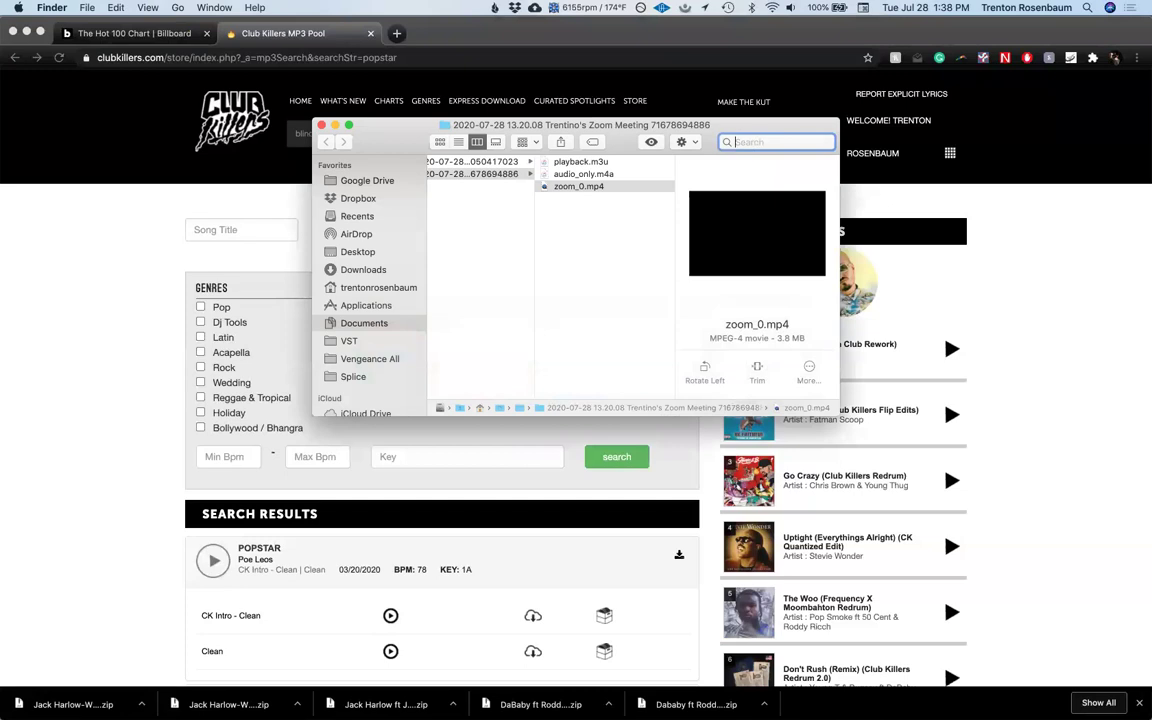
text(blinding ligh)
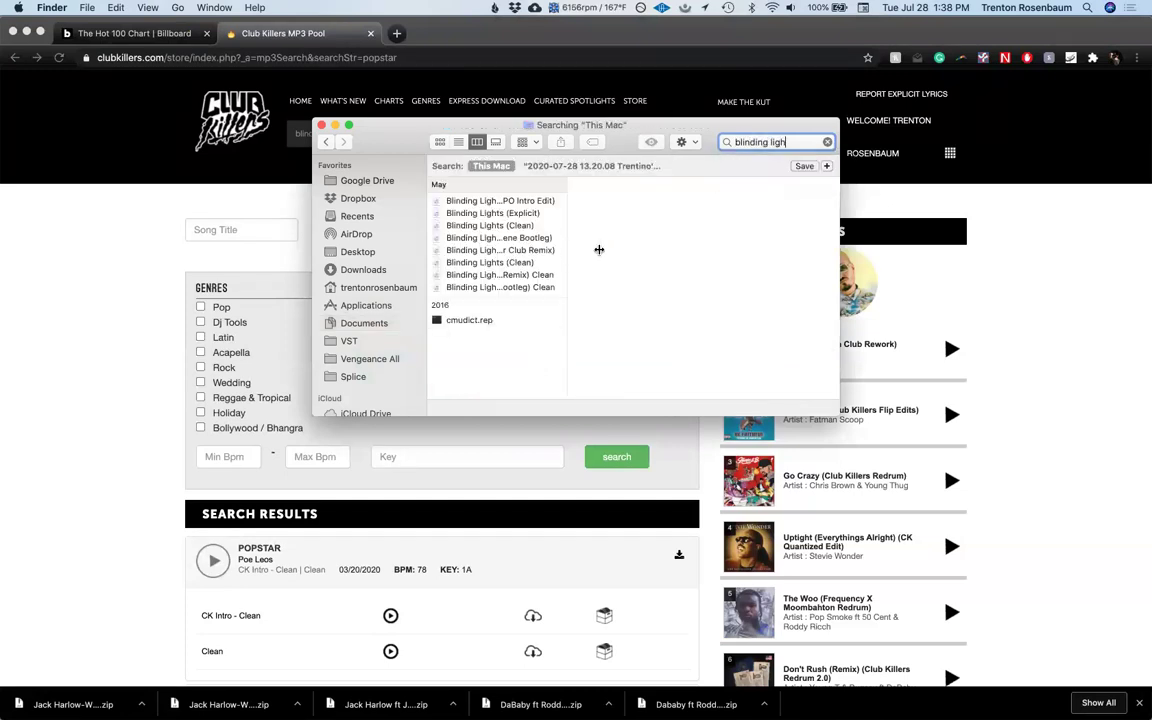
Step: Preview the found Blinding Lights versions: Major Lazer Club Remix, Clean, Explicit and PO Intro Edit
click(486, 247)
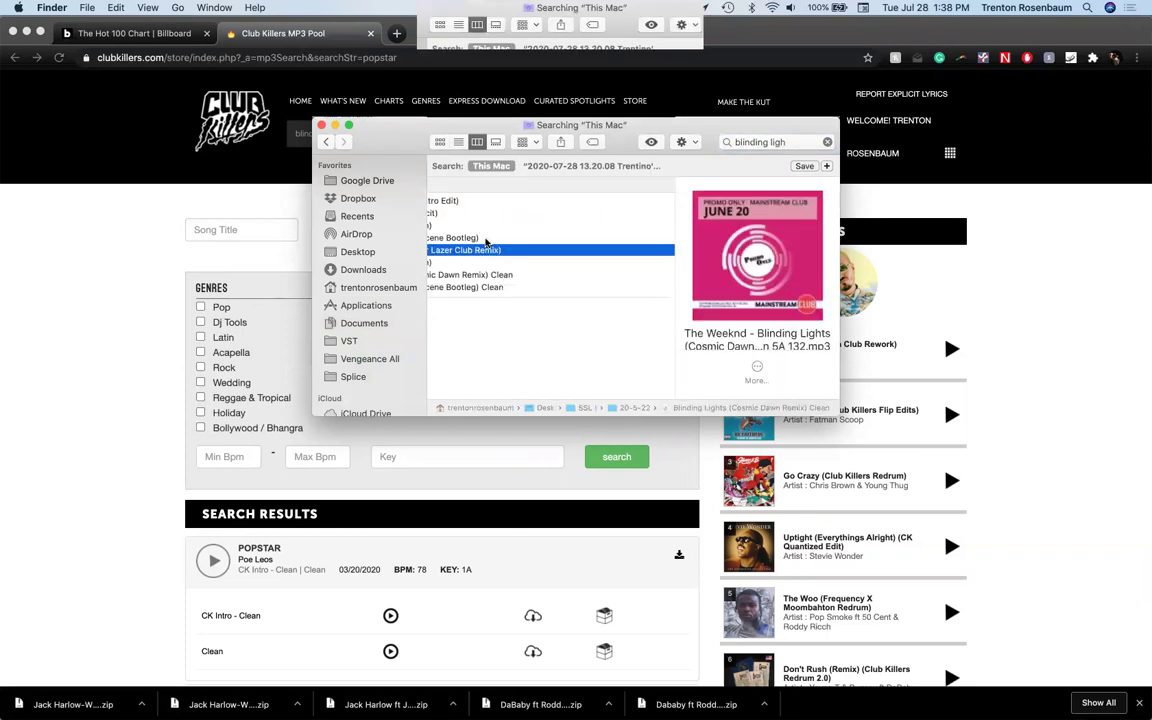
key(Down)
key(Up)
key(Up)
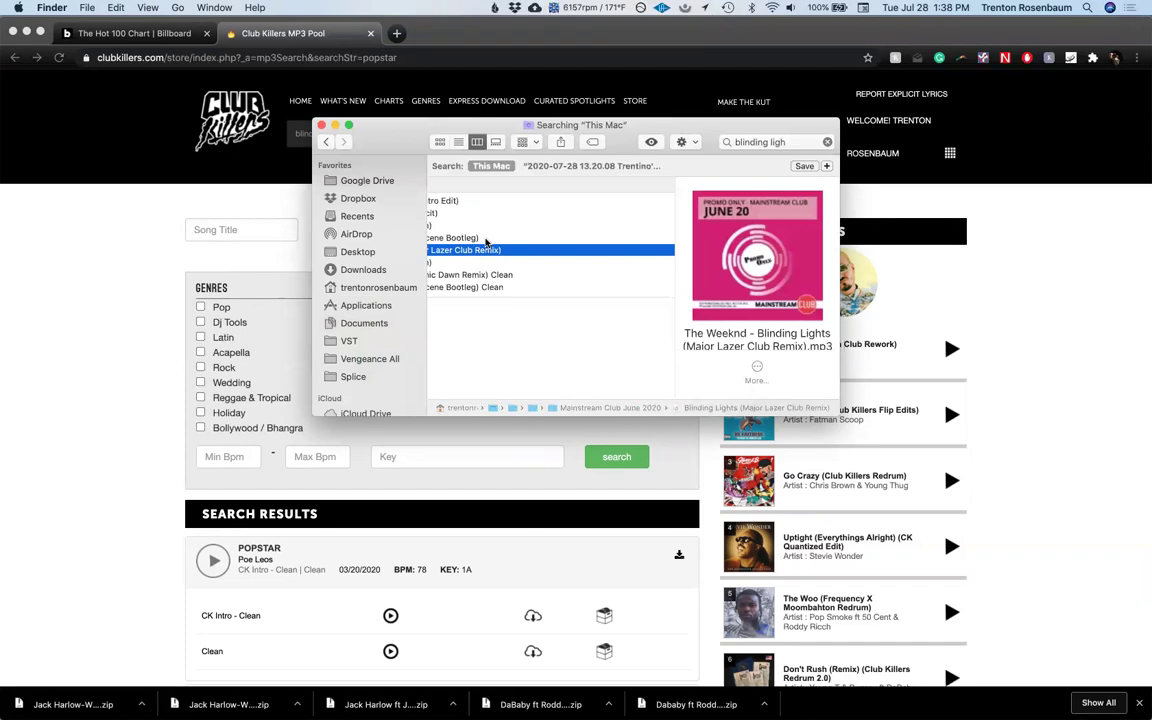
key(Up)
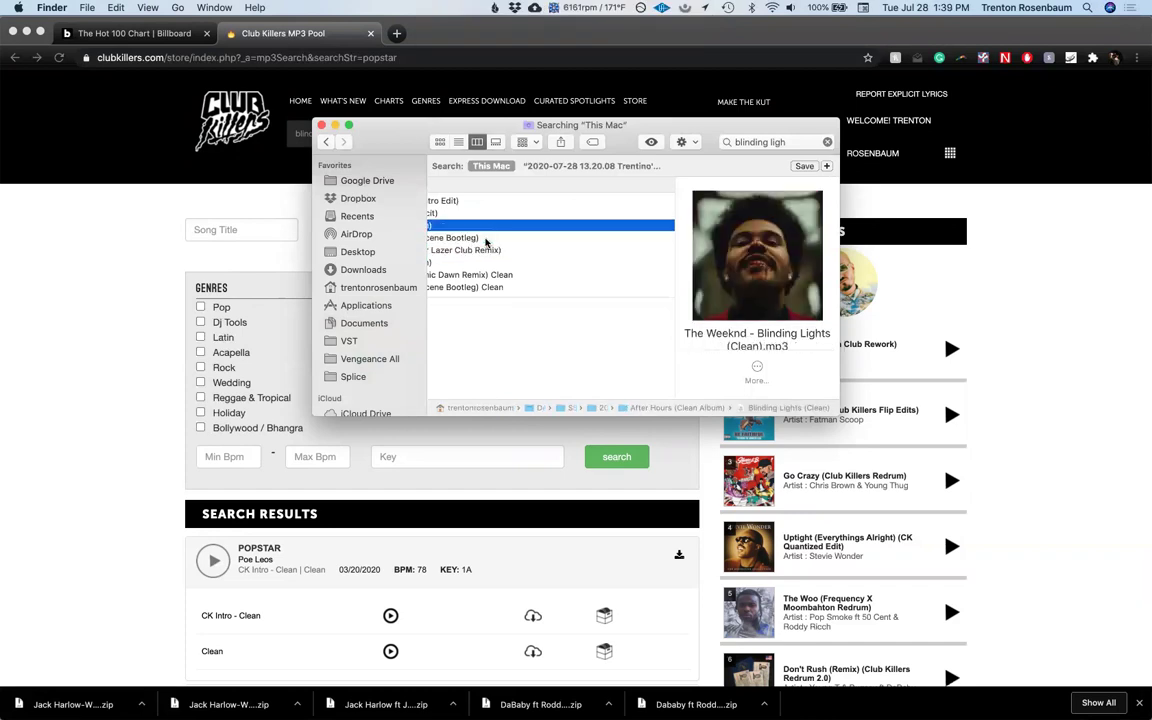
key(Up)
key(Down)
scroll(533, 274, left, 5)
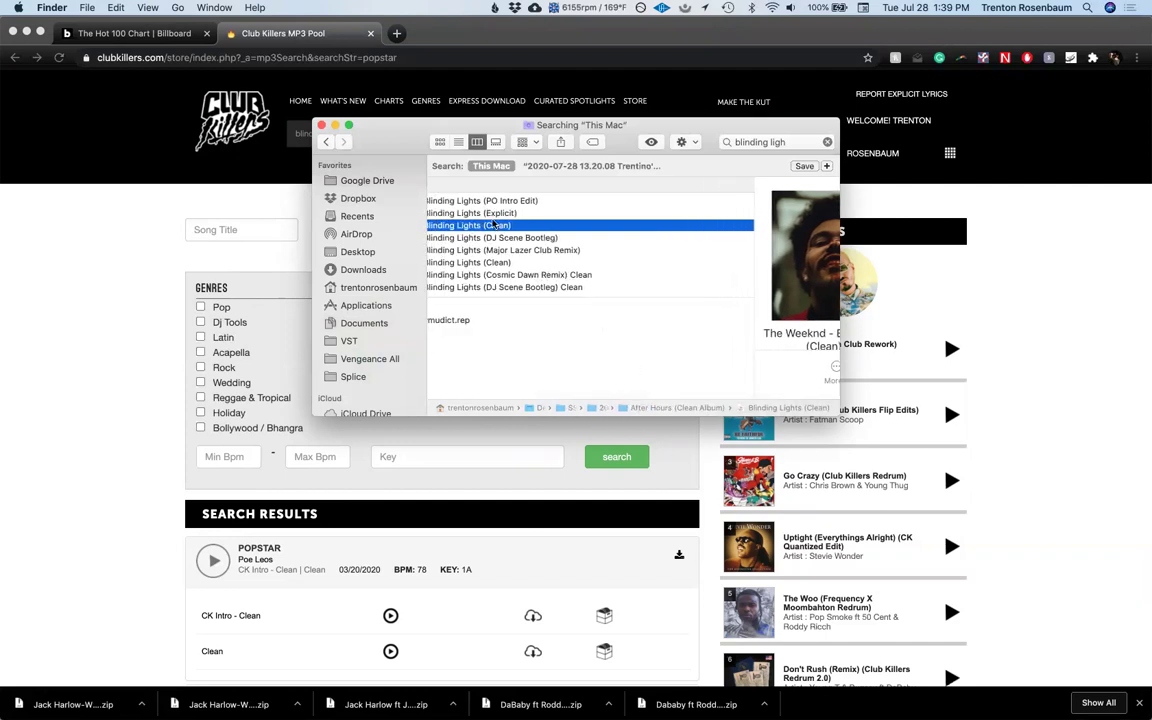
click(489, 214)
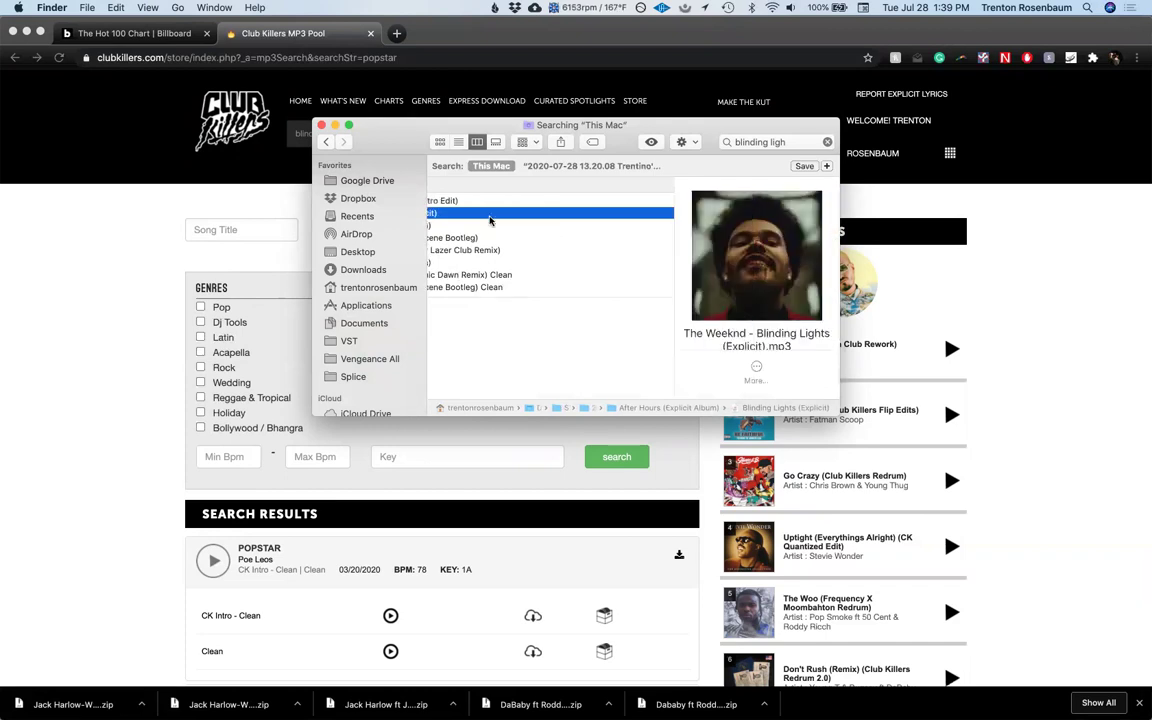
key(Up)
Step: Recheck the Billboard Hot 100 chart in Chrome
click(144, 340)
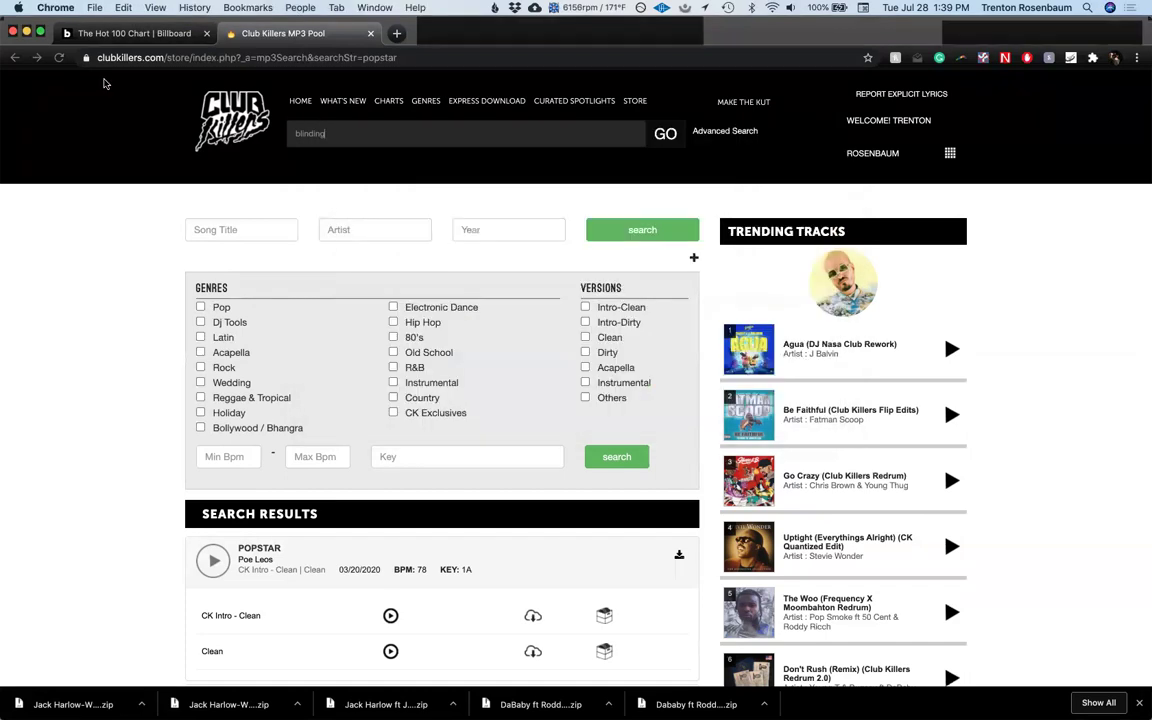
click(108, 37)
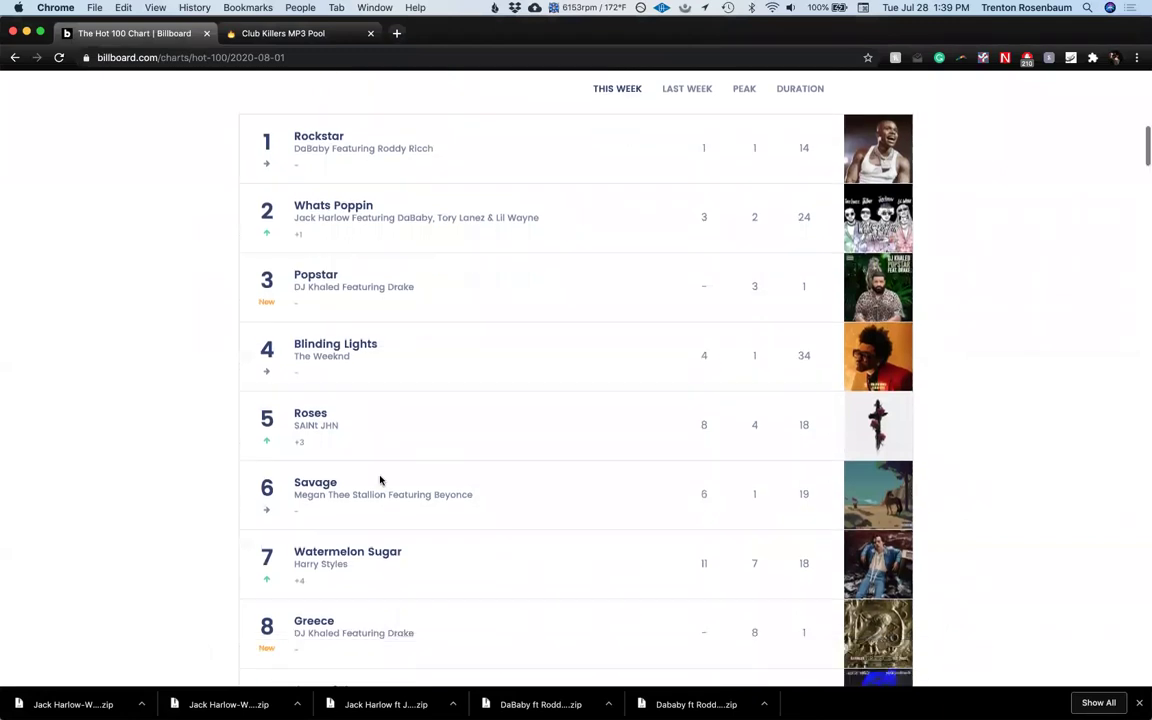
scroll(380, 478, down, 1)
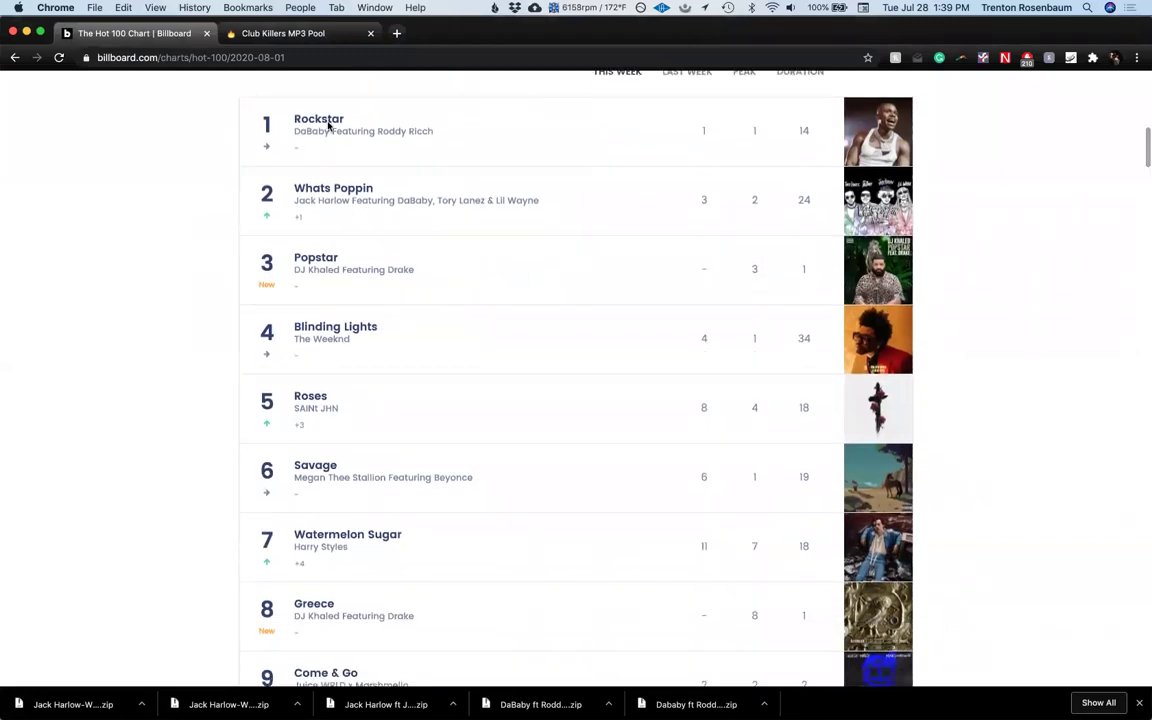
Step: Replace the Club Killers search with 'roses' and run it
click(310, 33)
triple_click(353, 133)
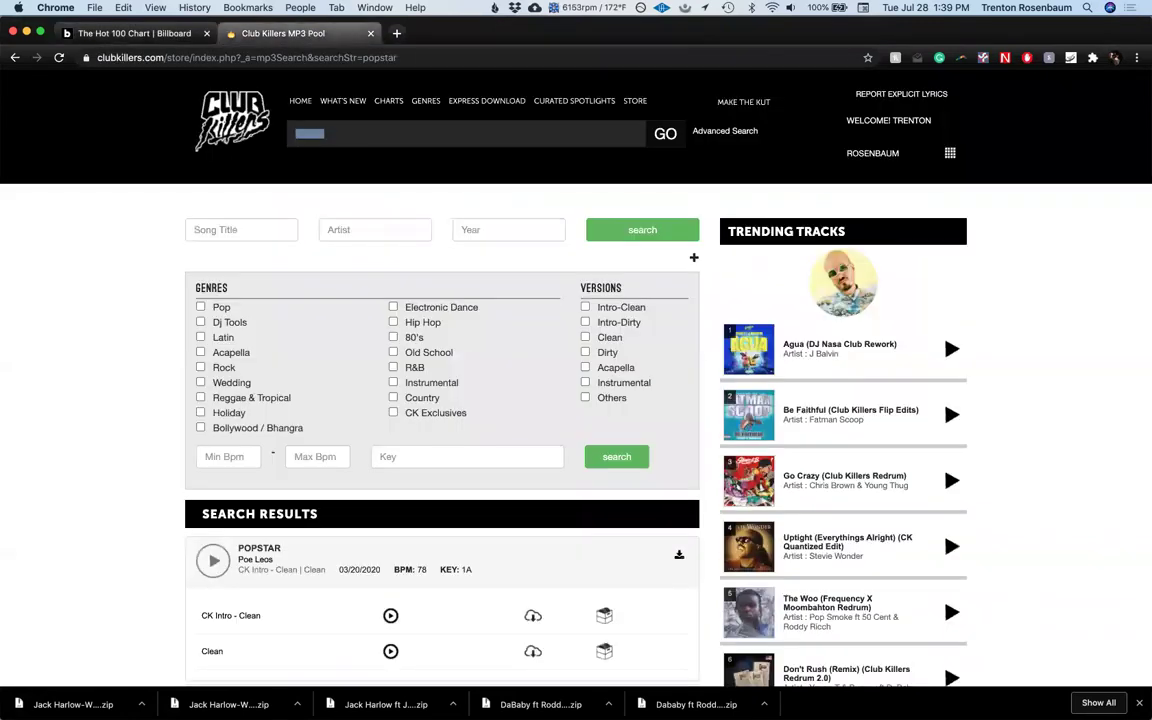
text(roses)
key(Return)
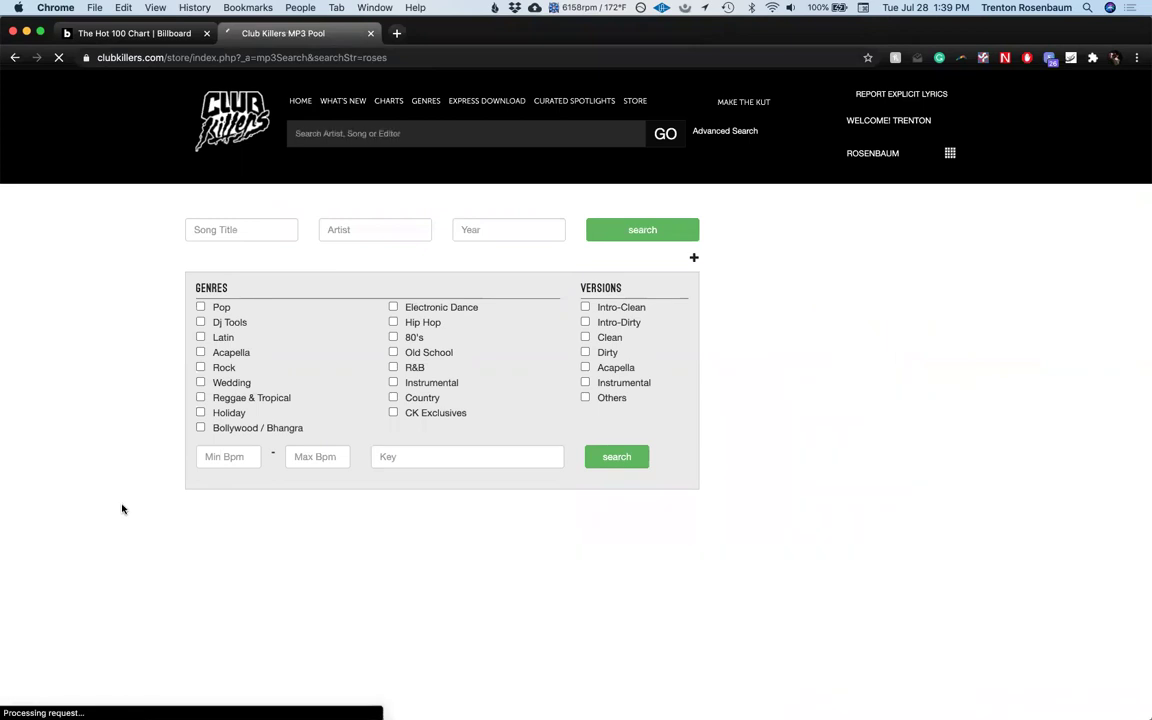
Step: Preview Roses (James Hype VIP) and browse the rest of the Roses results
scroll(122, 510, down, 3)
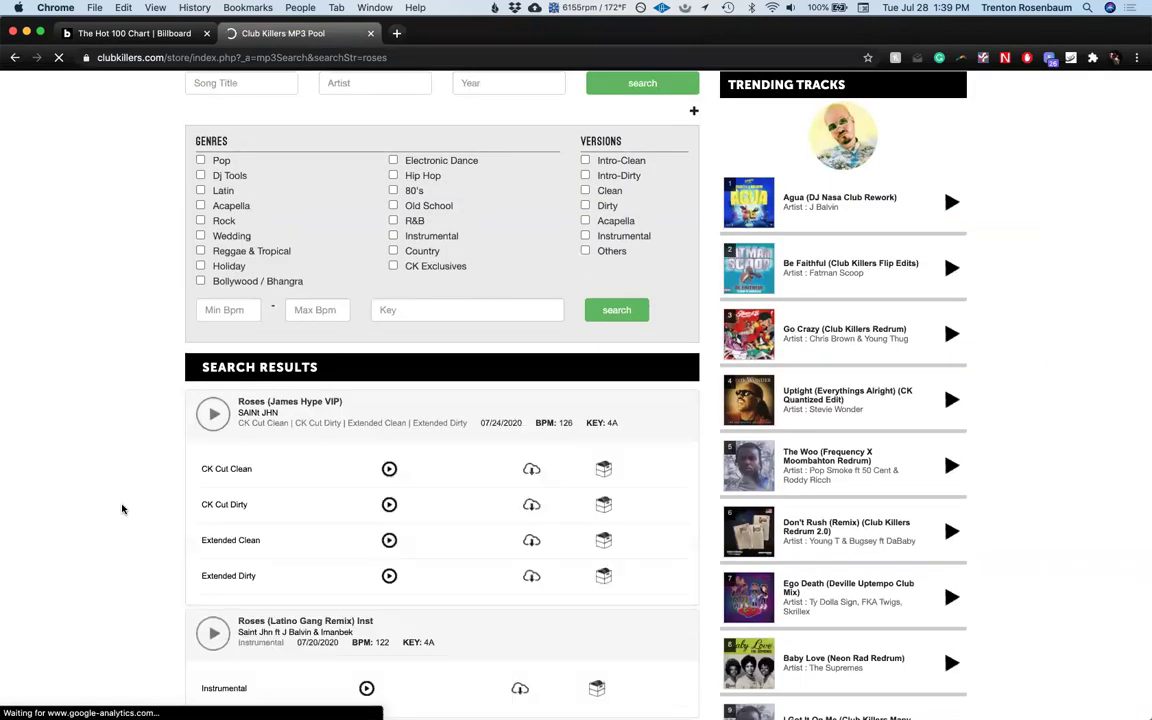
scroll(122, 510, down, 2)
scroll(320, 308, down, 1)
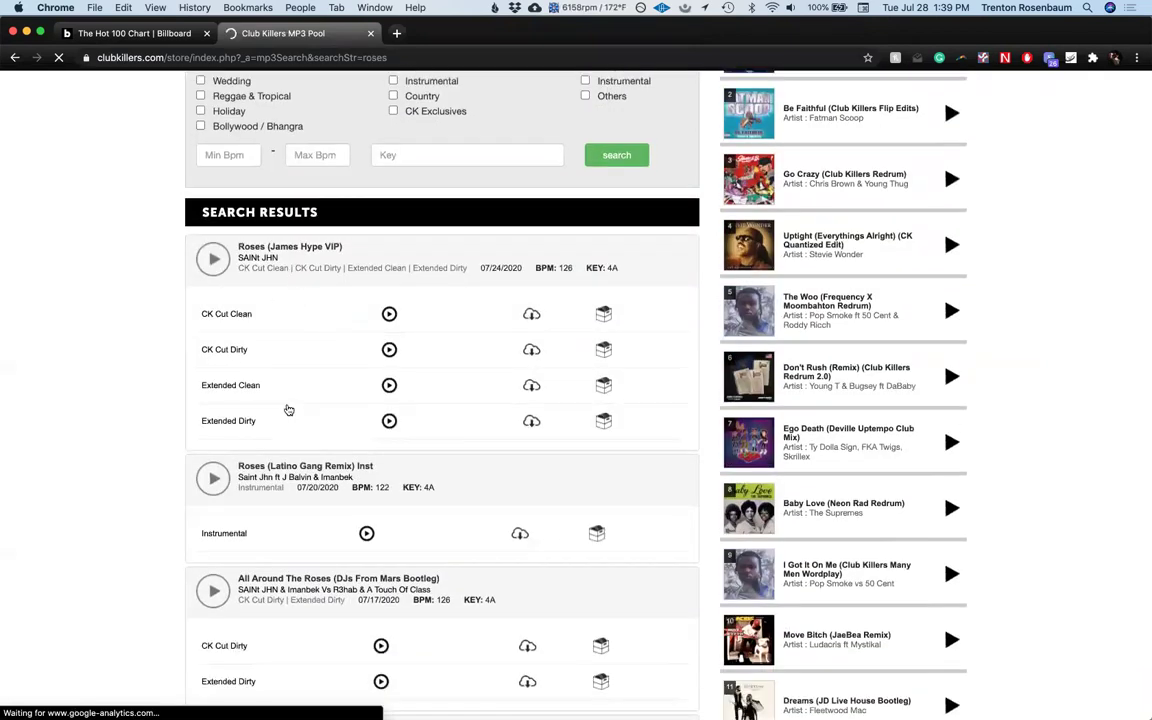
click(301, 254)
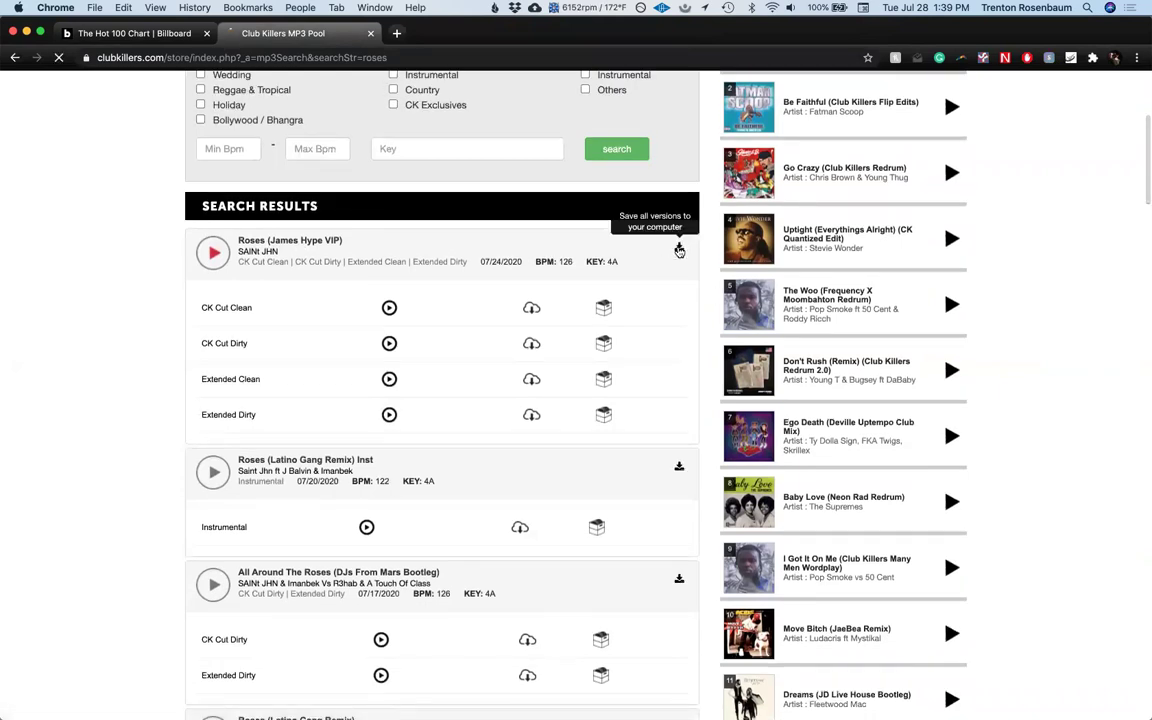
scroll(577, 374, down, 2)
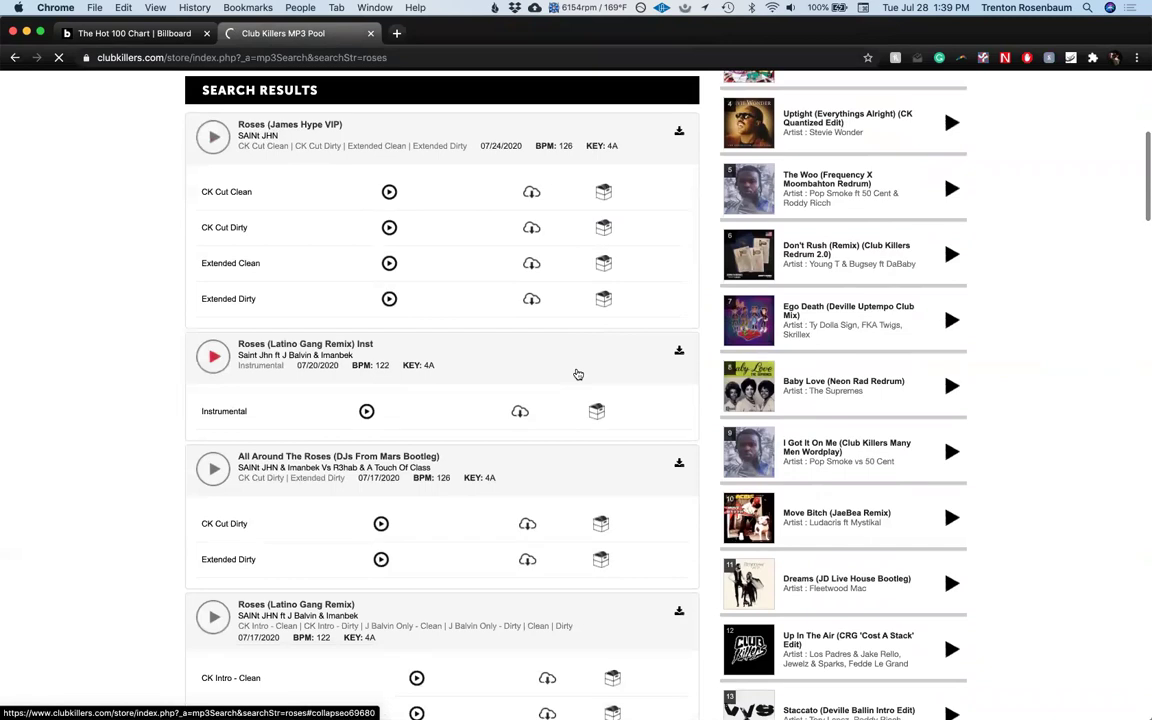
scroll(577, 374, down, 2)
scroll(577, 374, up, 4)
scroll(577, 374, down, 2)
scroll(576, 373, down, 3)
scroll(576, 373, up, 3)
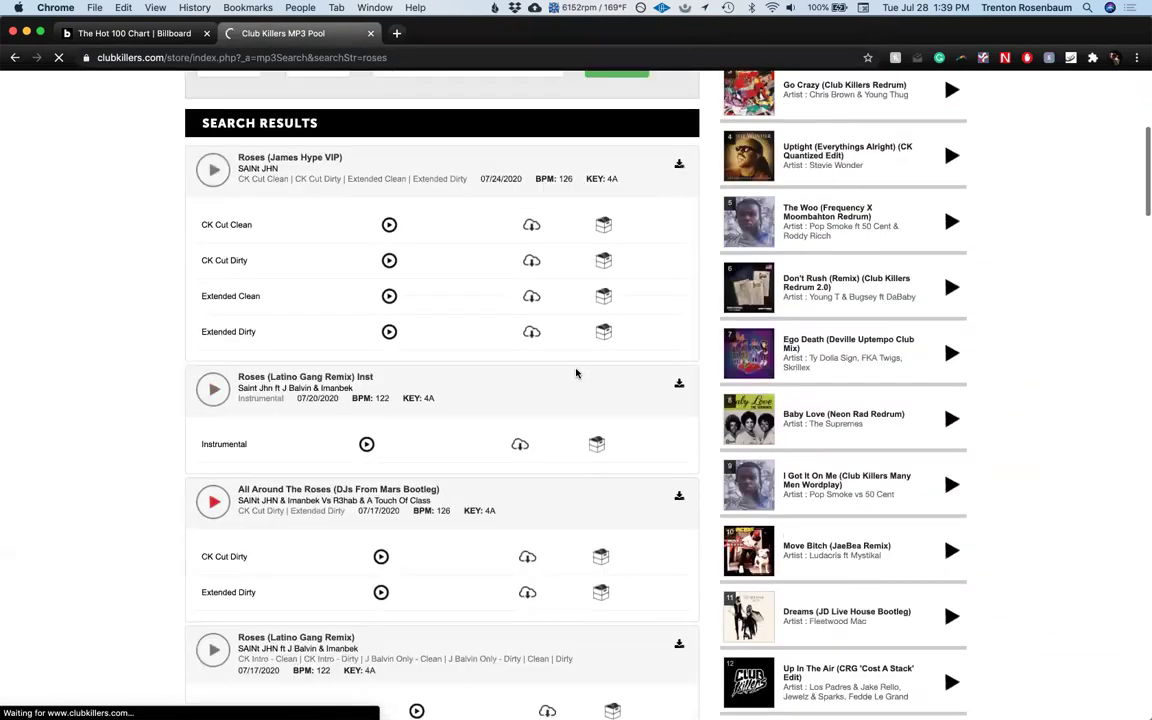
scroll(576, 373, up, 2)
scroll(576, 373, down, 3)
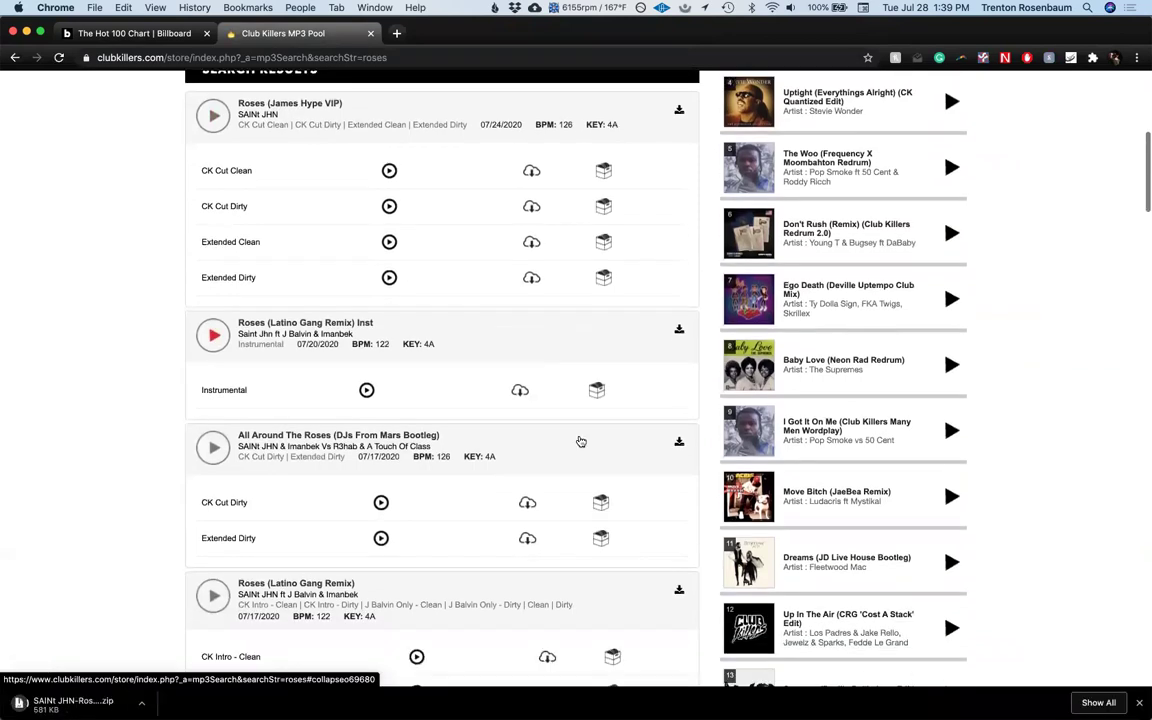
Step: Find the original SAINt JHN Roses entry in the results and save all its versions
scroll(580, 441, down, 2)
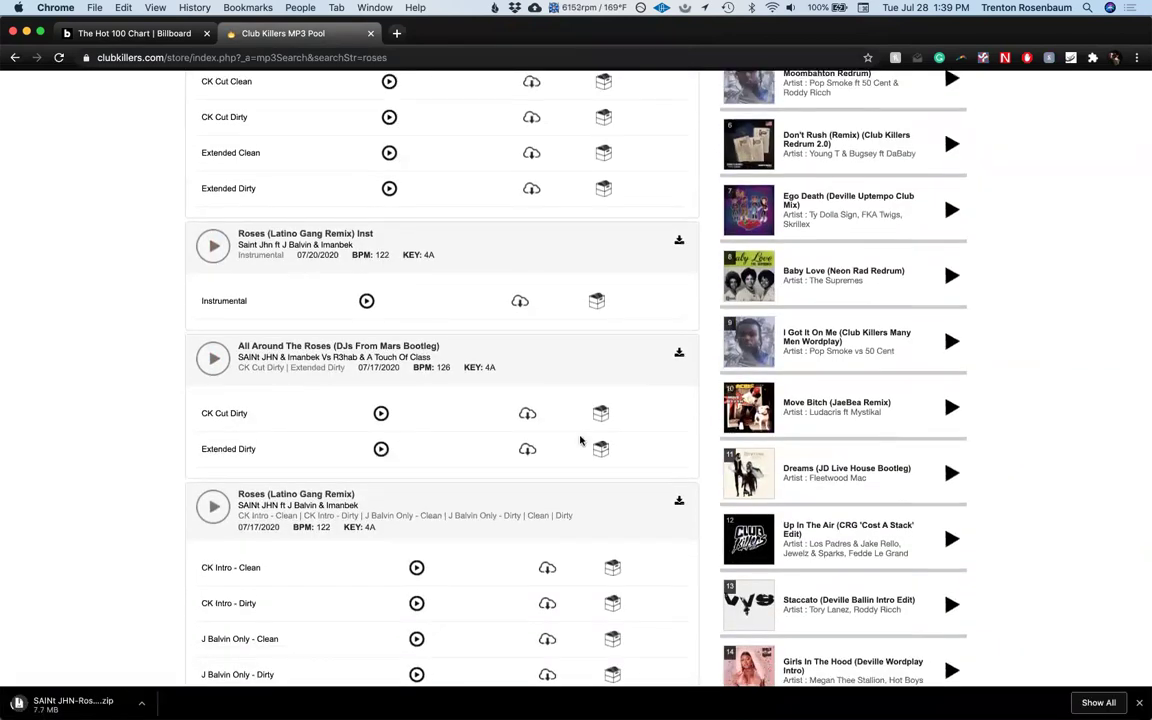
scroll(580, 441, down, 1)
scroll(580, 441, down, 5)
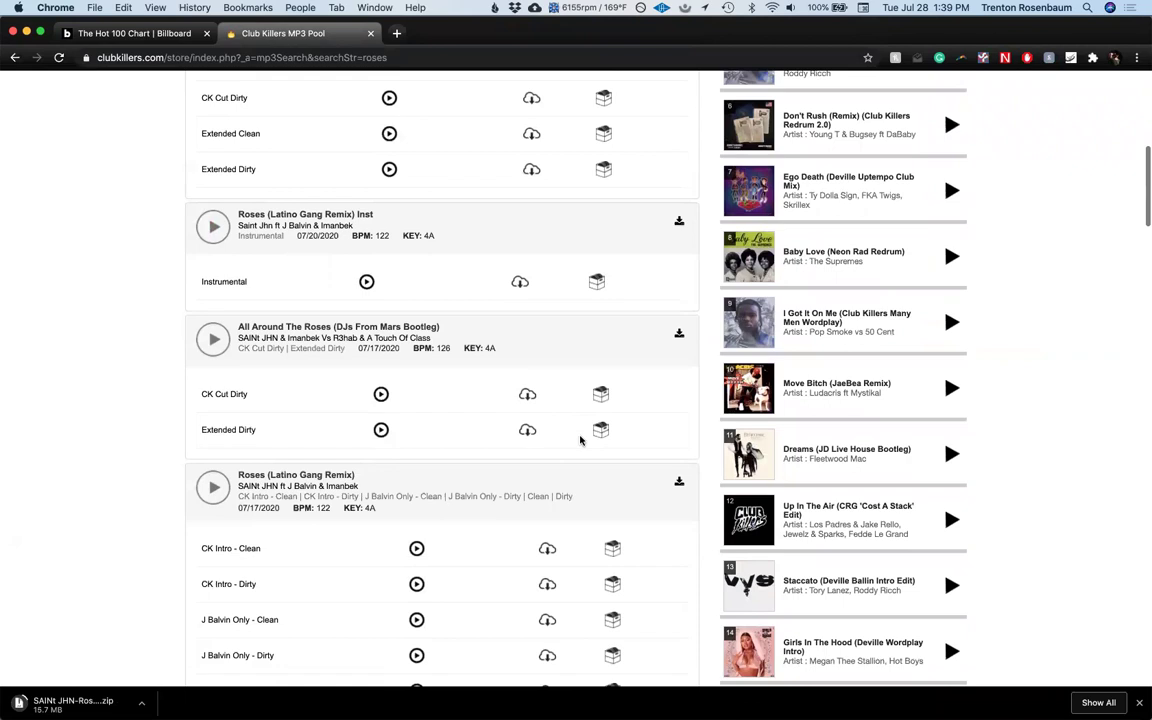
scroll(580, 441, up, 4)
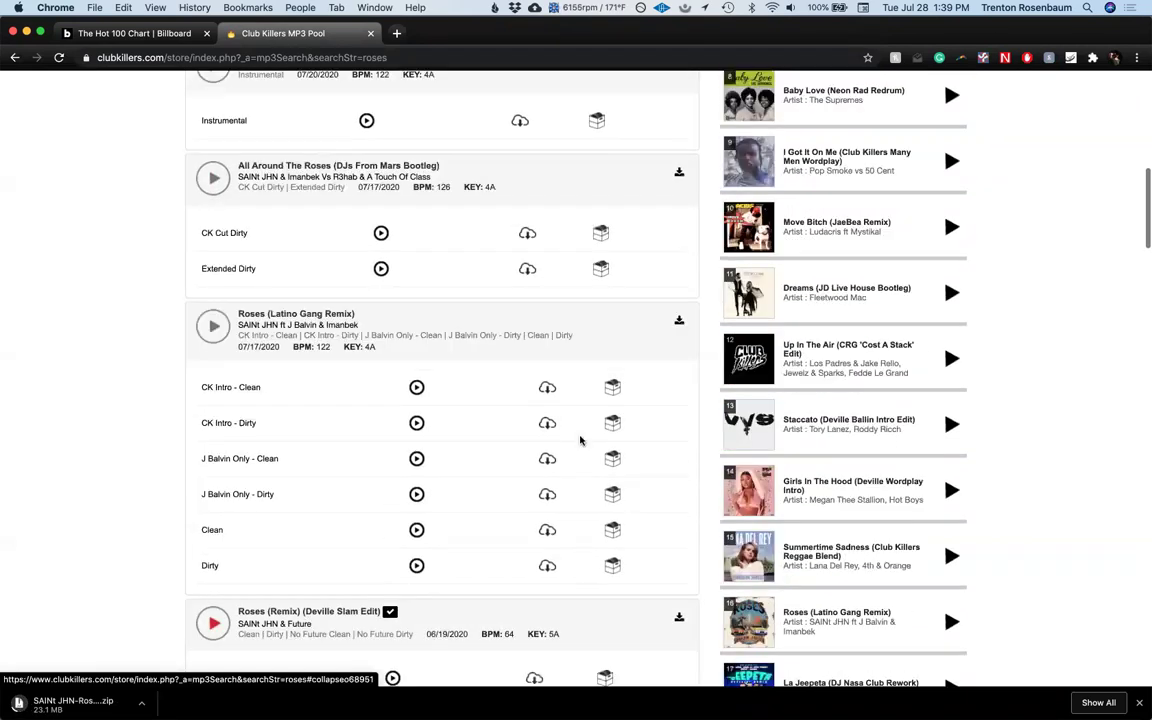
scroll(580, 441, up, 1)
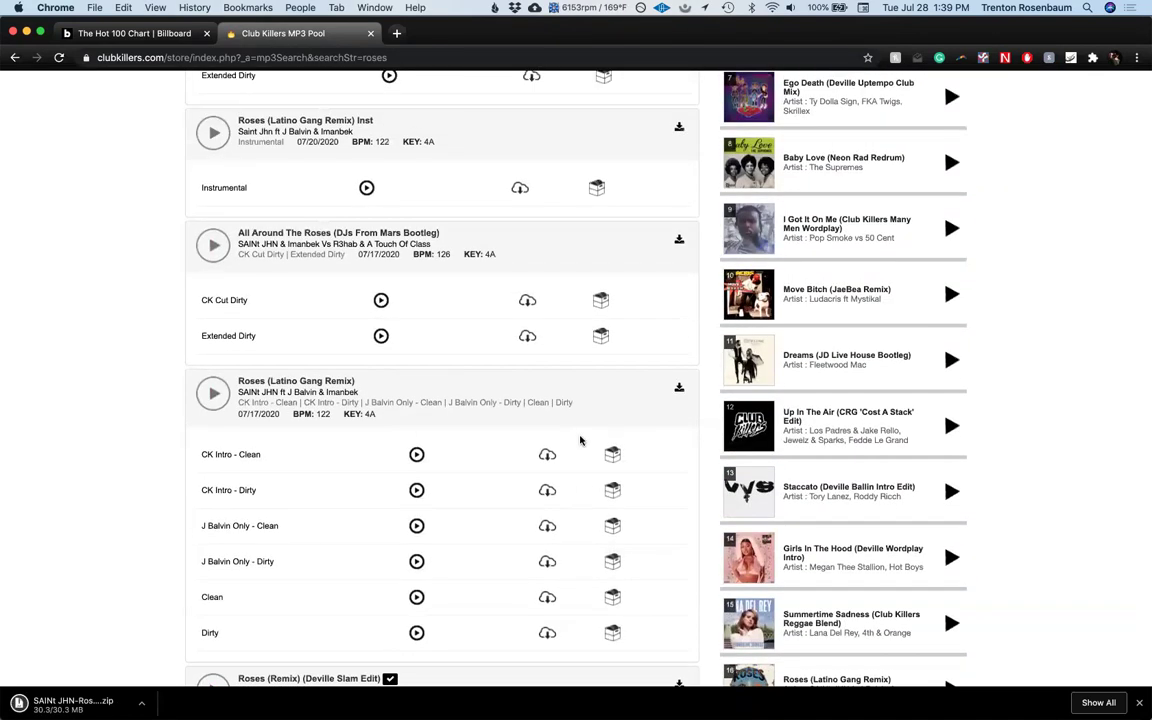
scroll(580, 441, up, 8)
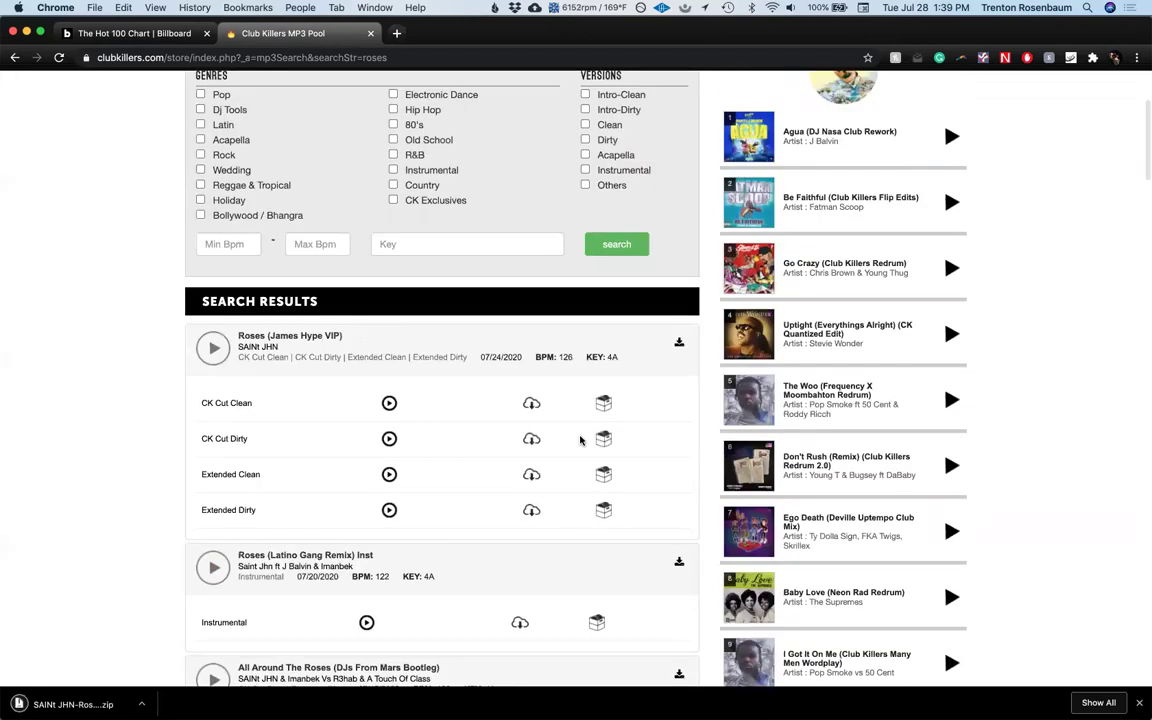
scroll(580, 441, down, 7)
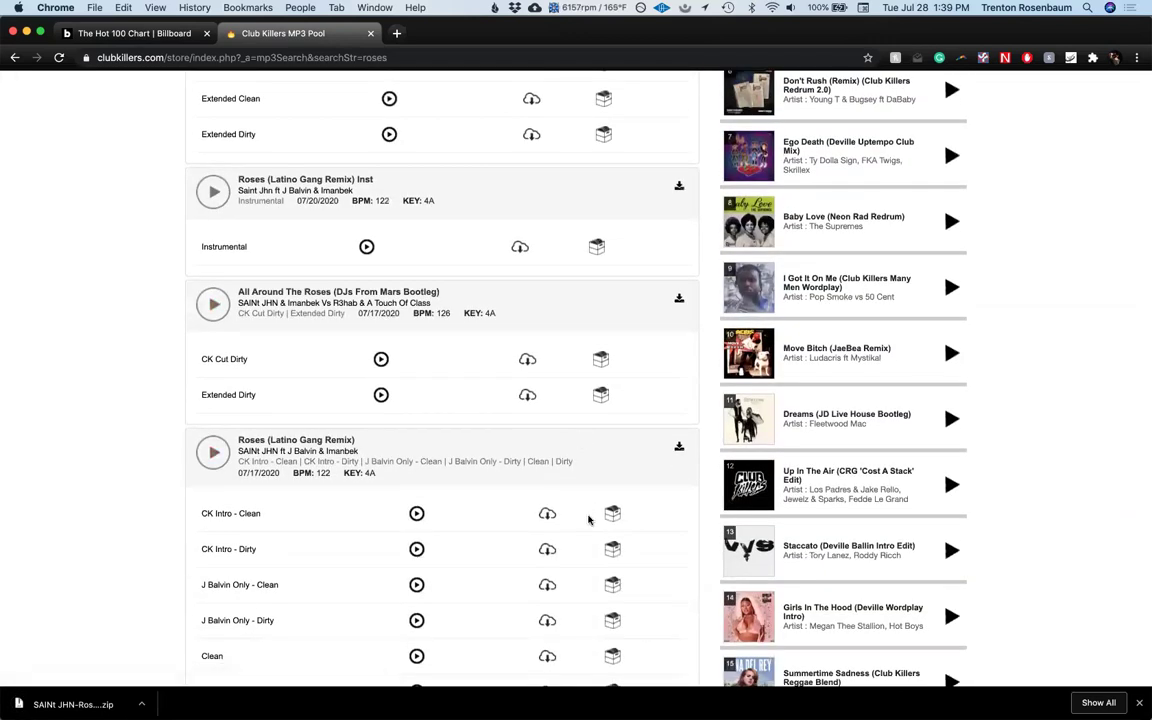
scroll(589, 519, down, 10)
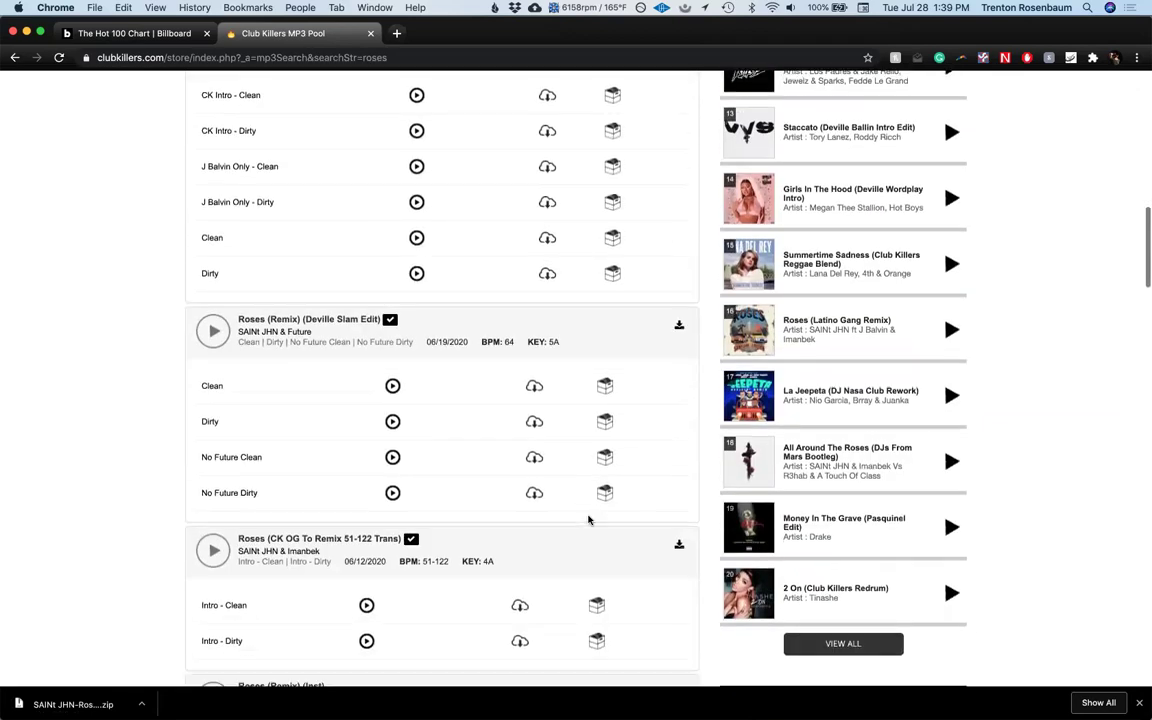
scroll(589, 519, down, 3)
scroll(589, 519, up, 15)
scroll(589, 519, up, 5)
scroll(586, 517, down, 6)
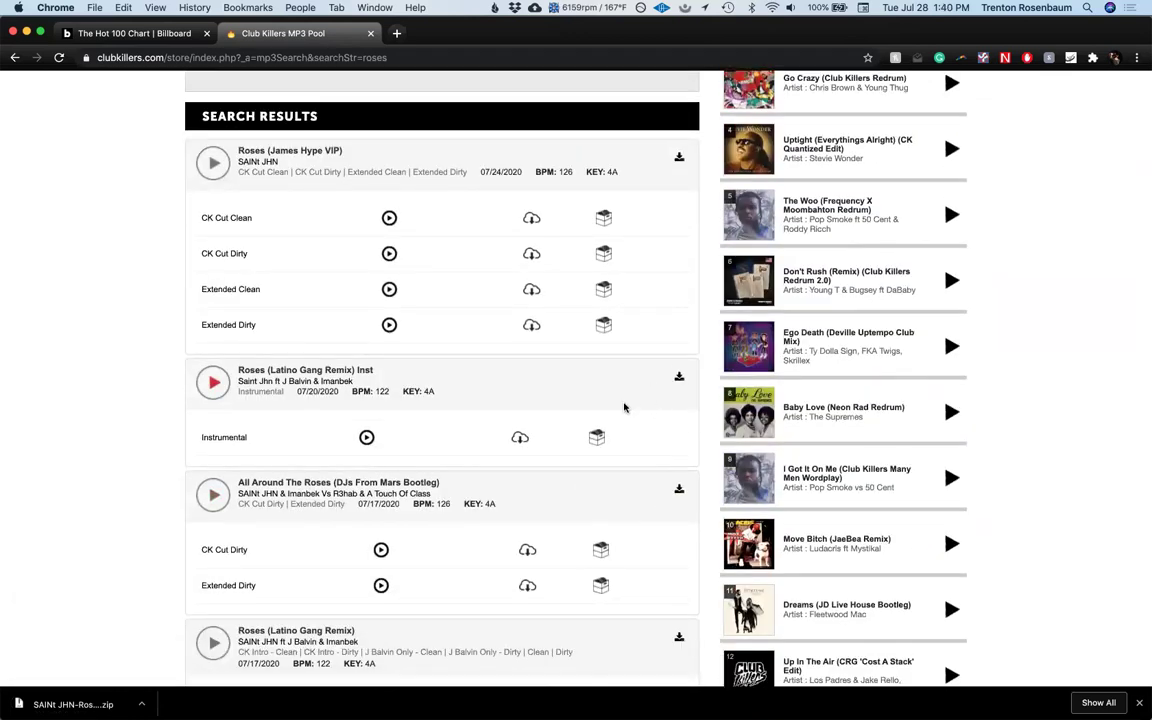
scroll(624, 407, down, 3)
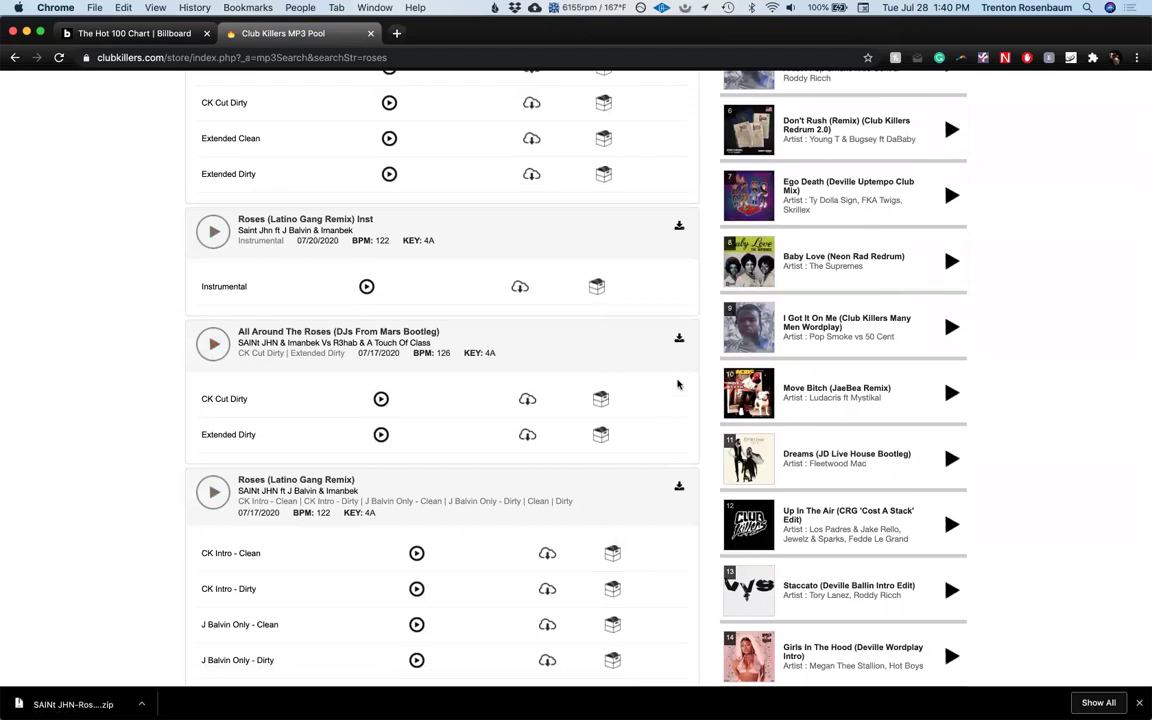
scroll(589, 380, down, 2)
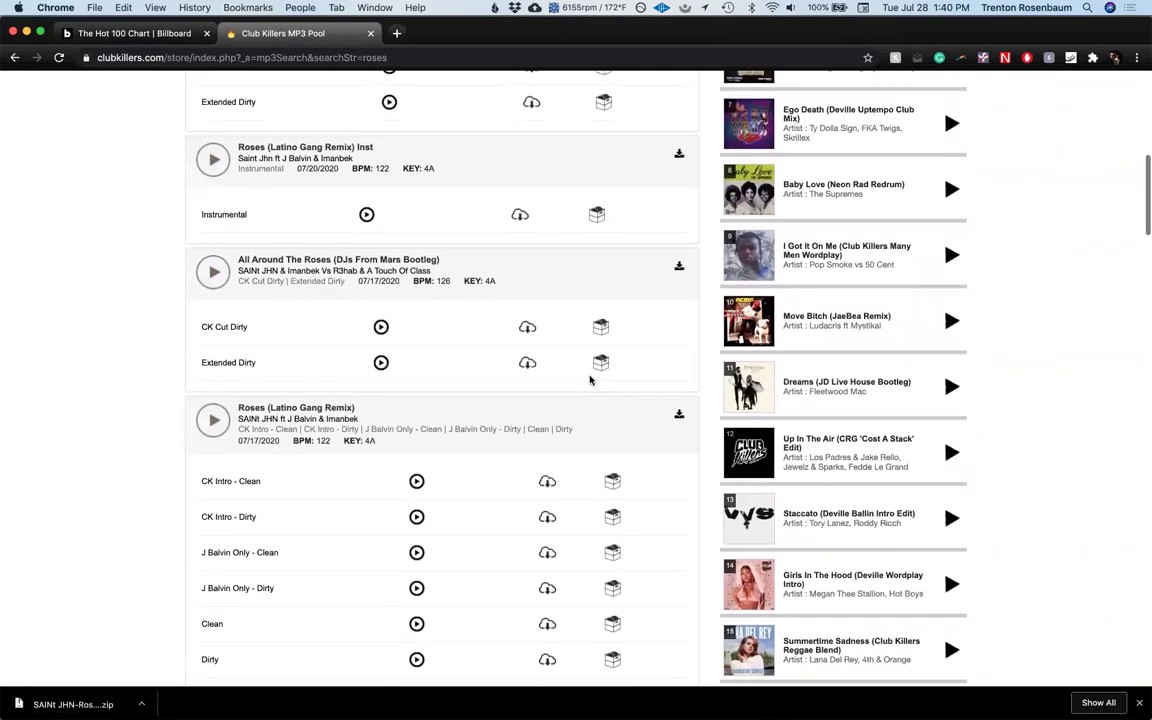
scroll(589, 380, up, 6)
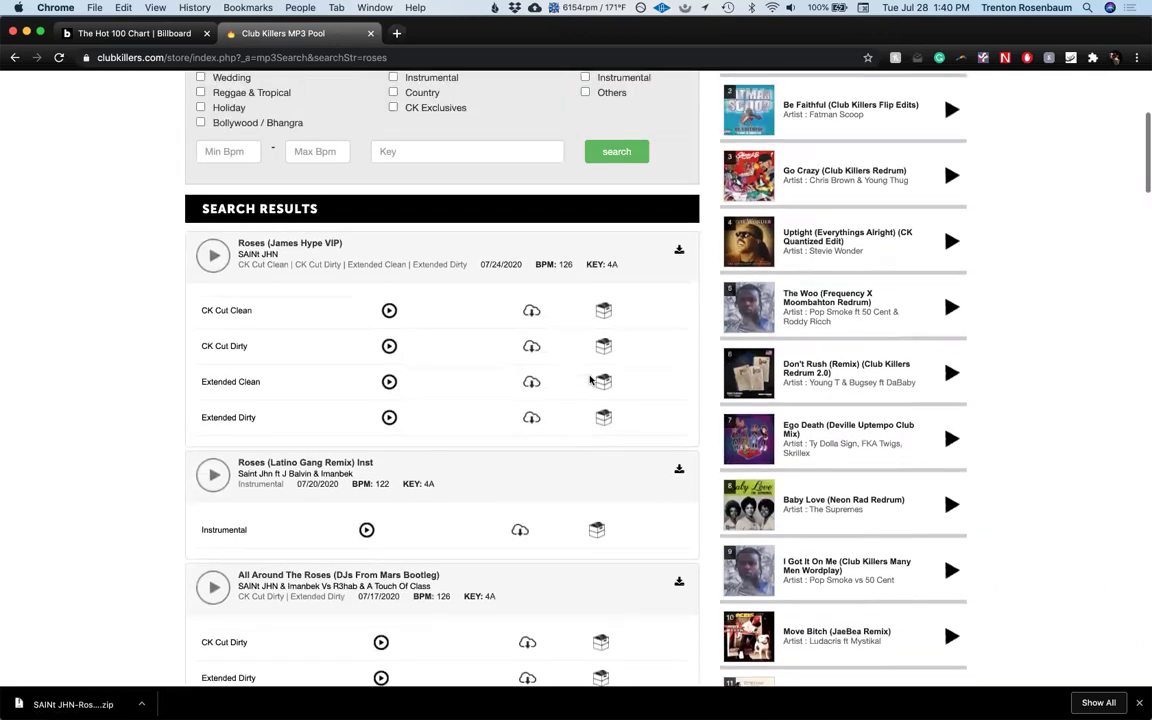
scroll(590, 380, down, 5)
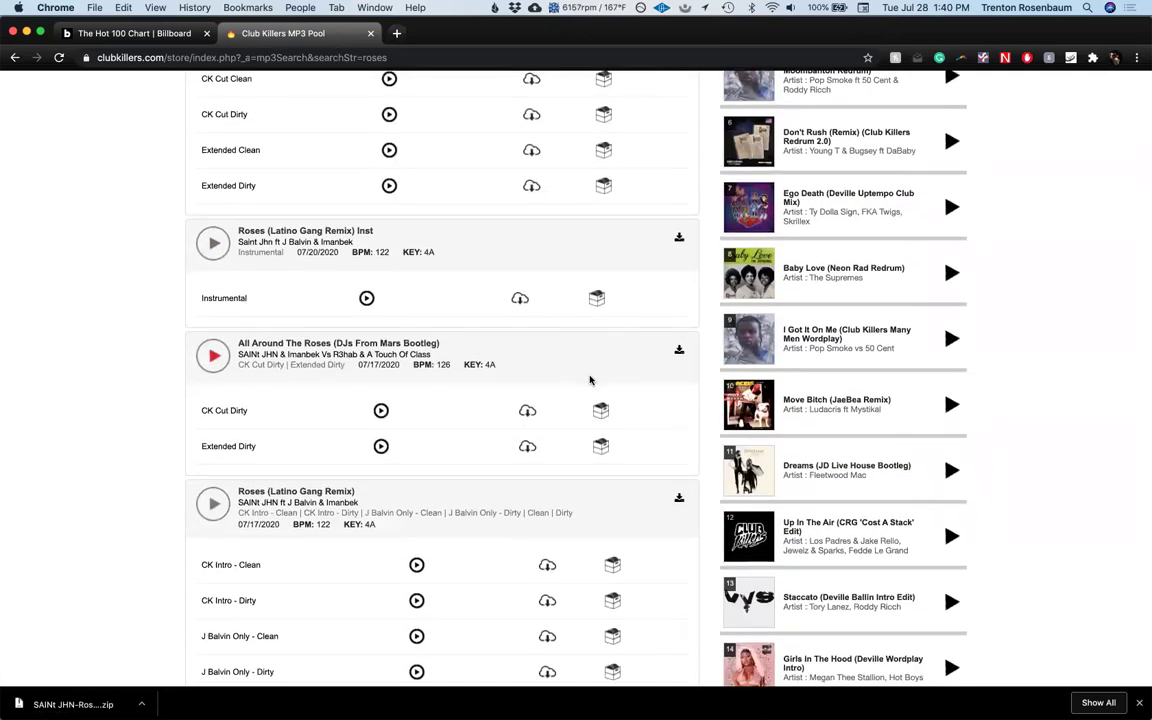
scroll(562, 360, down, 2)
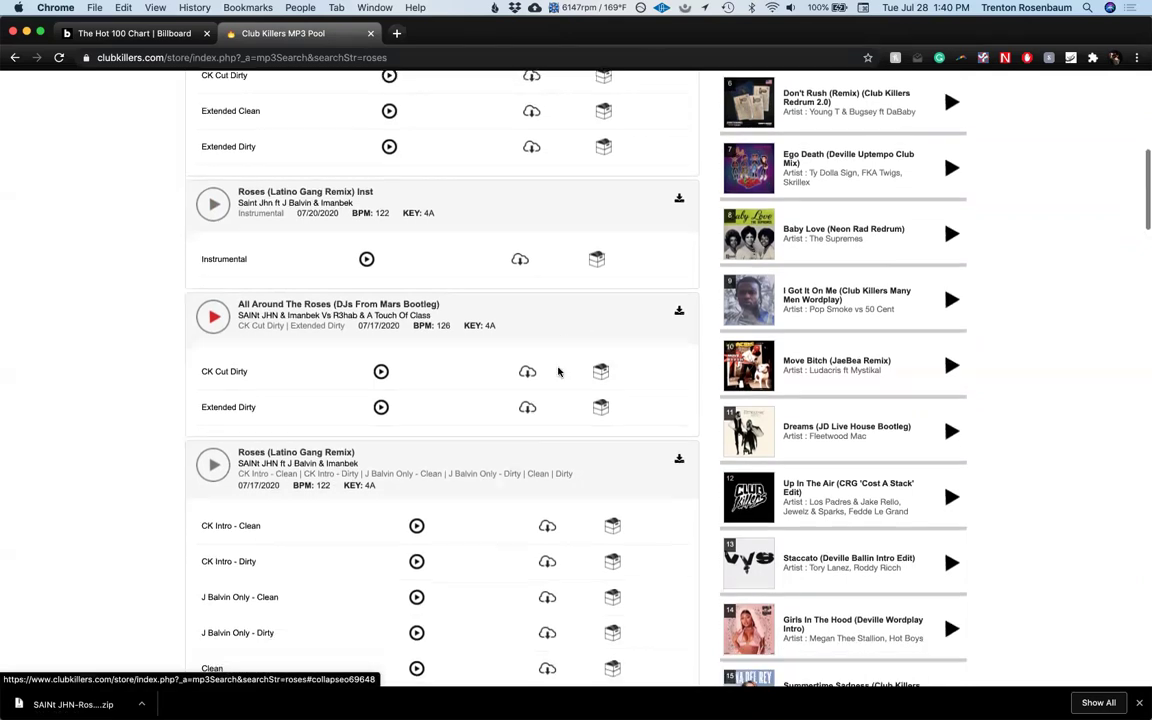
scroll(558, 372, down, 5)
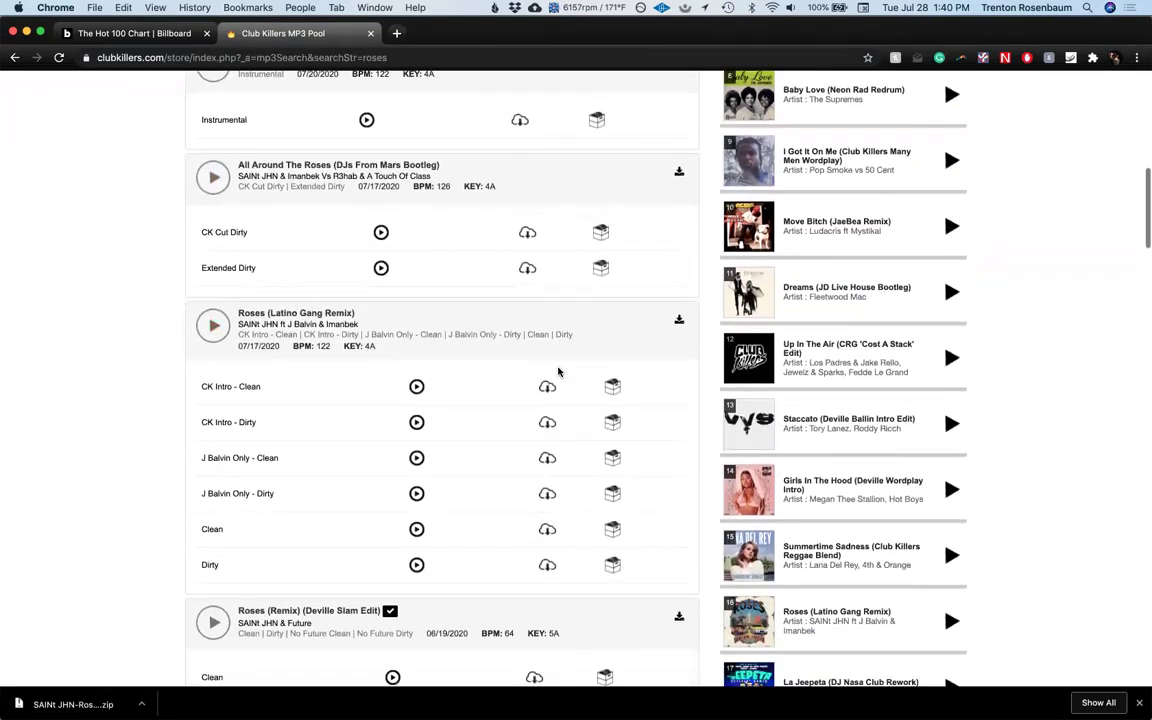
scroll(152, 413, down, 10)
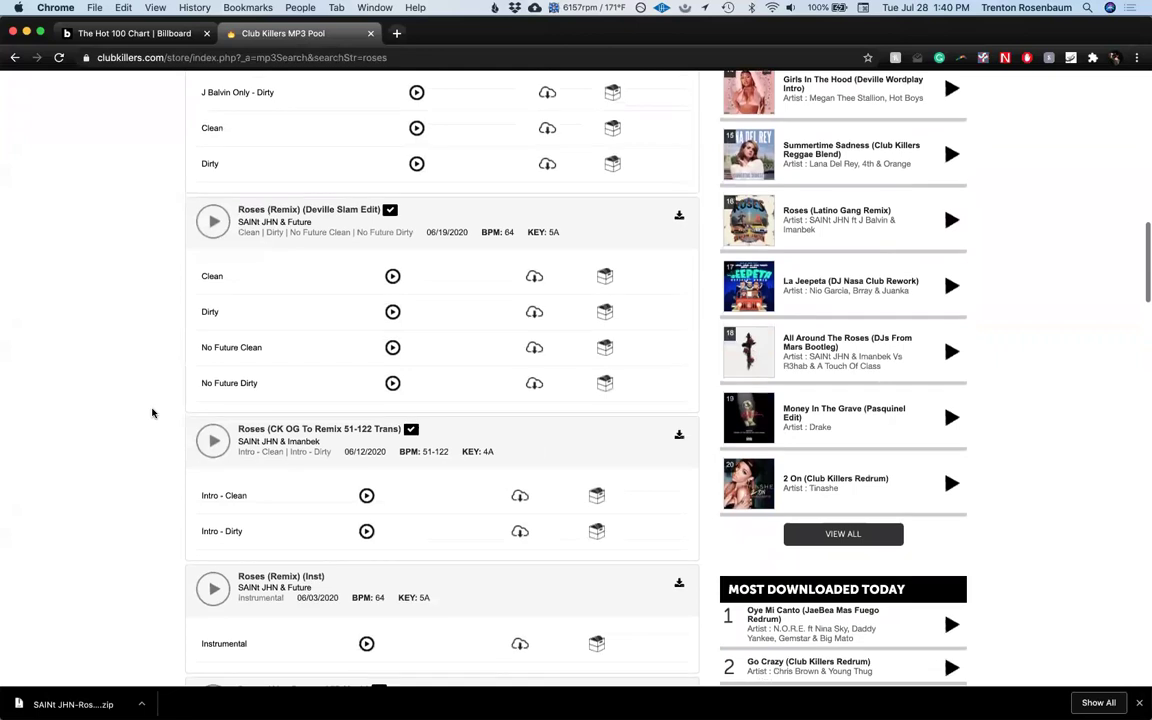
scroll(152, 413, down, 1)
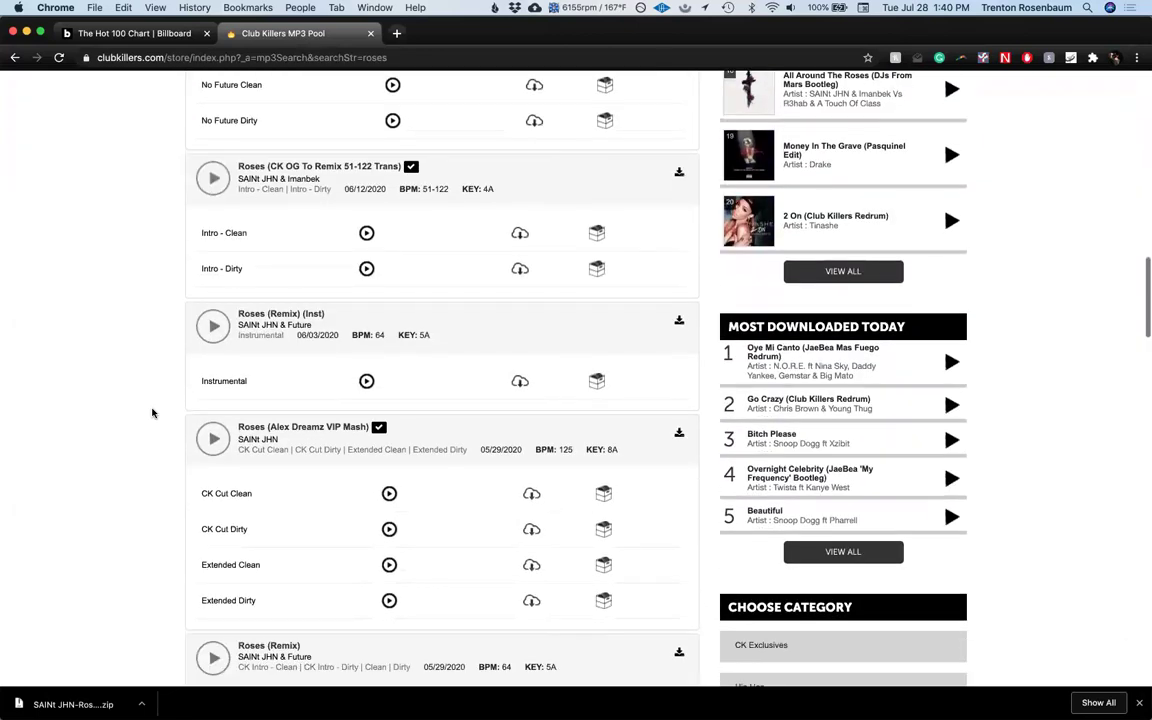
scroll(152, 413, down, 1)
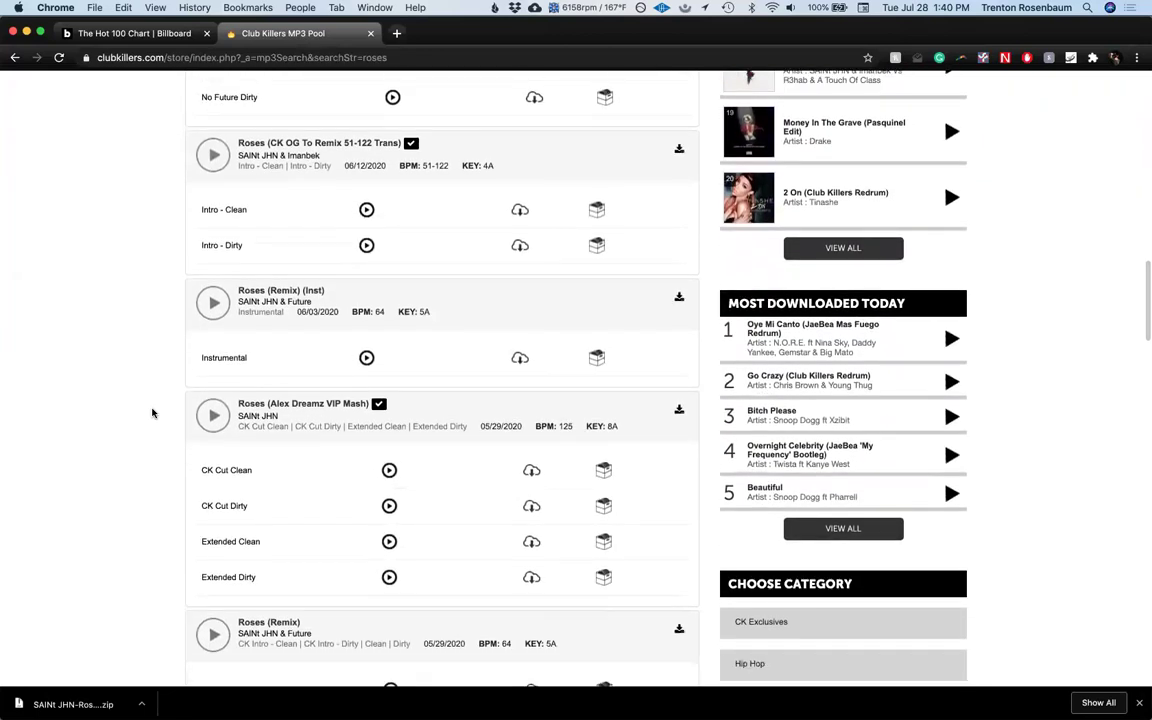
scroll(152, 413, down, 5)
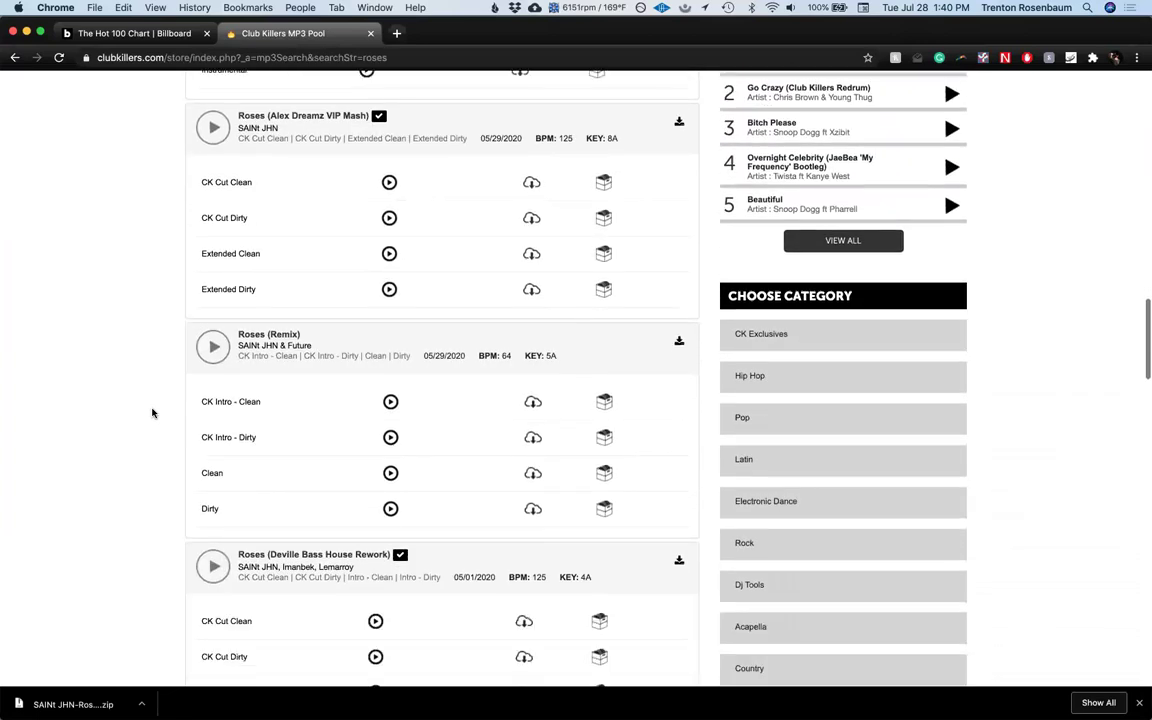
scroll(152, 413, up, 4)
scroll(152, 411, up, 15)
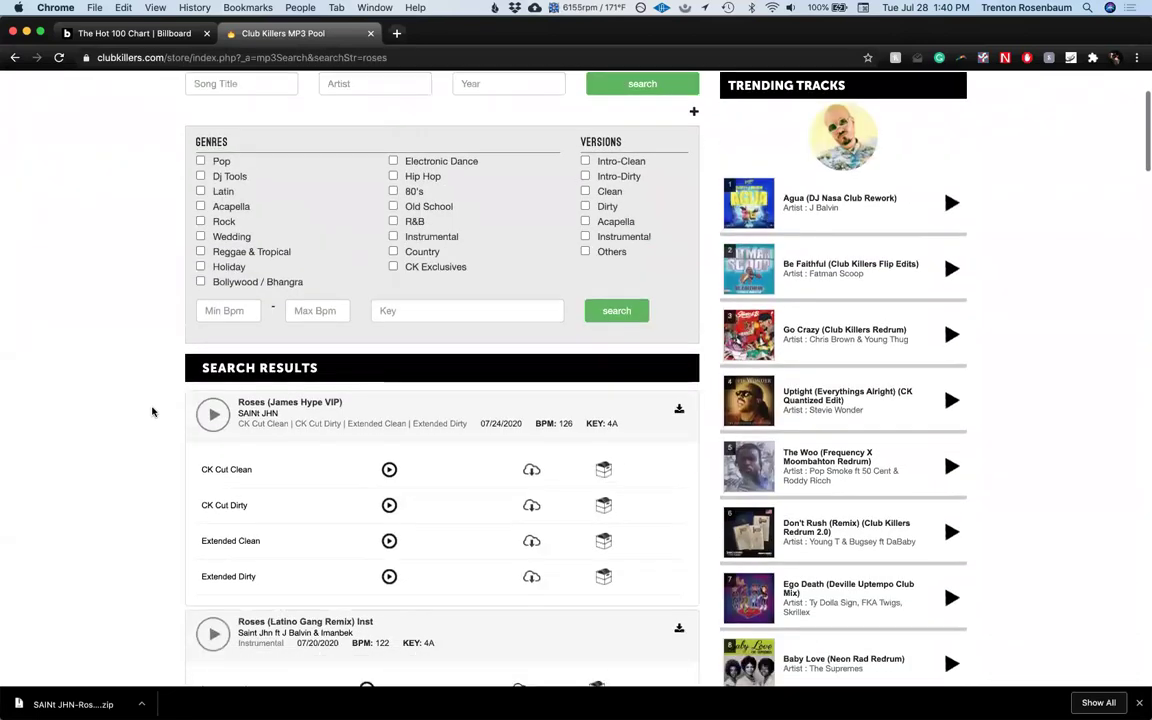
scroll(152, 411, down, 3)
scroll(152, 411, down, 5)
scroll(134, 483, down, 4)
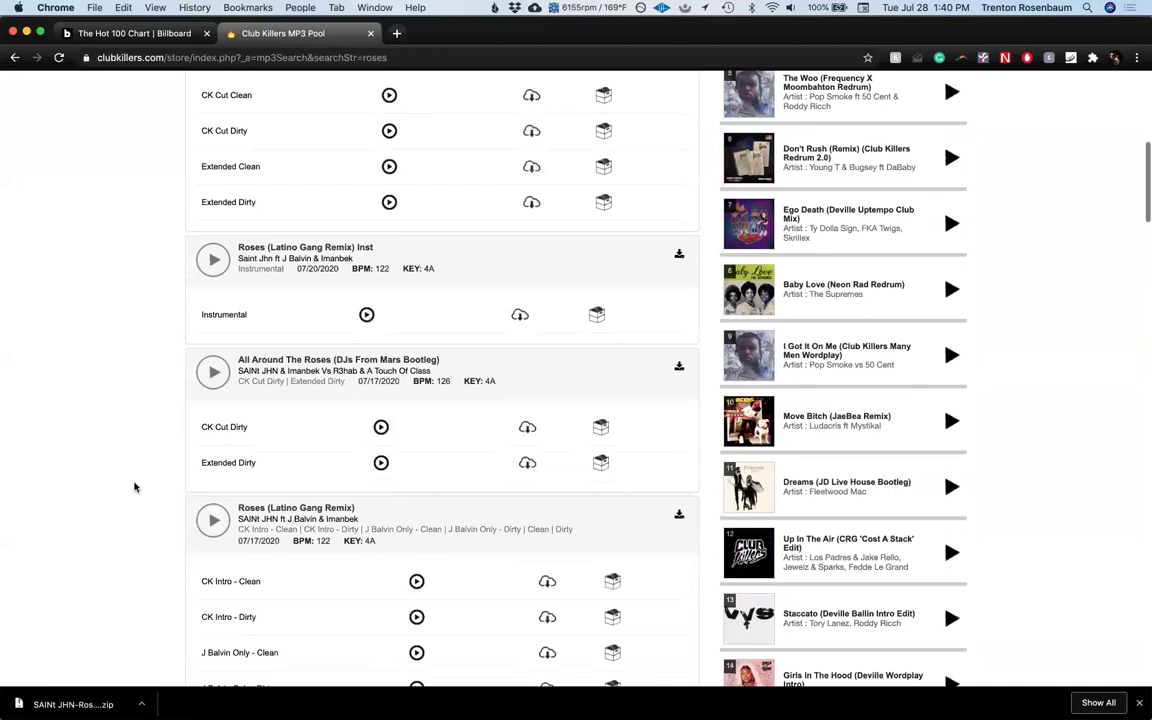
scroll(134, 487, down, 2)
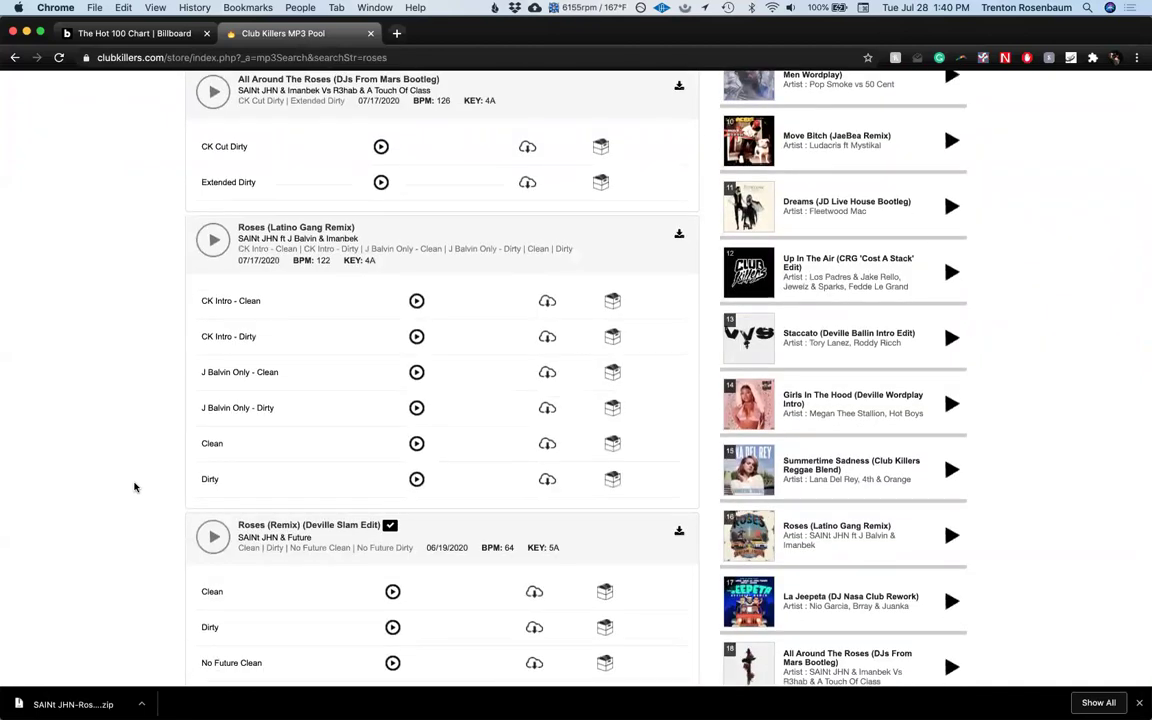
scroll(134, 487, up, 7)
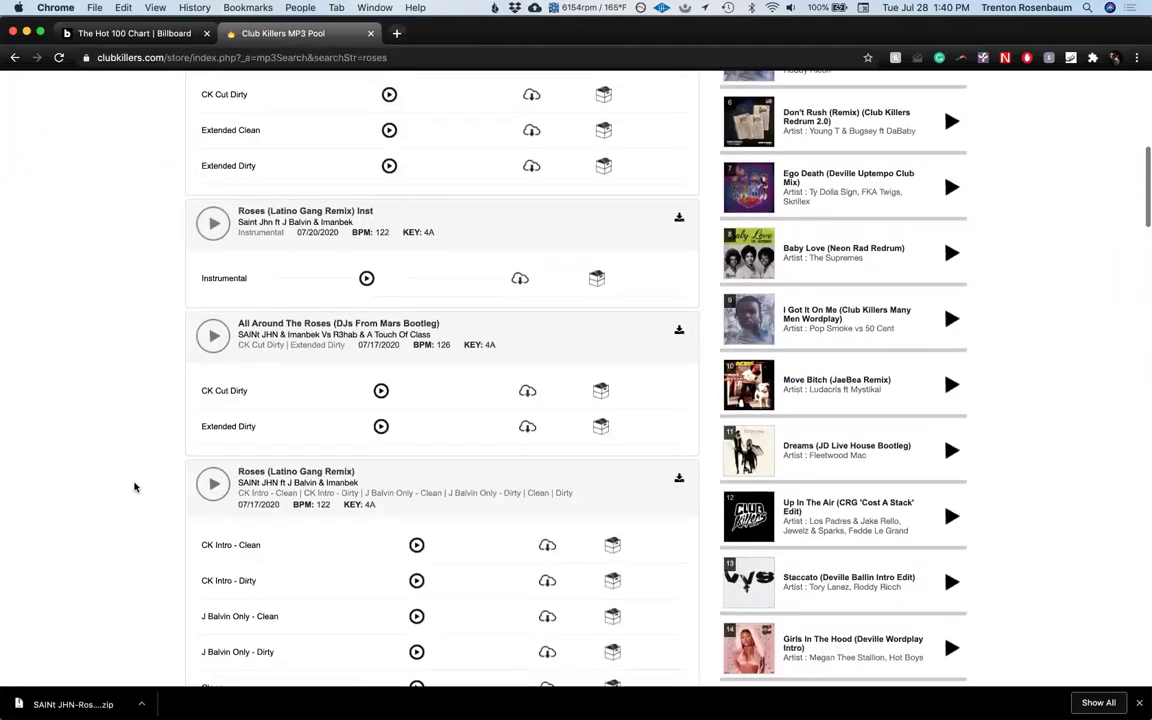
scroll(134, 487, down, 12)
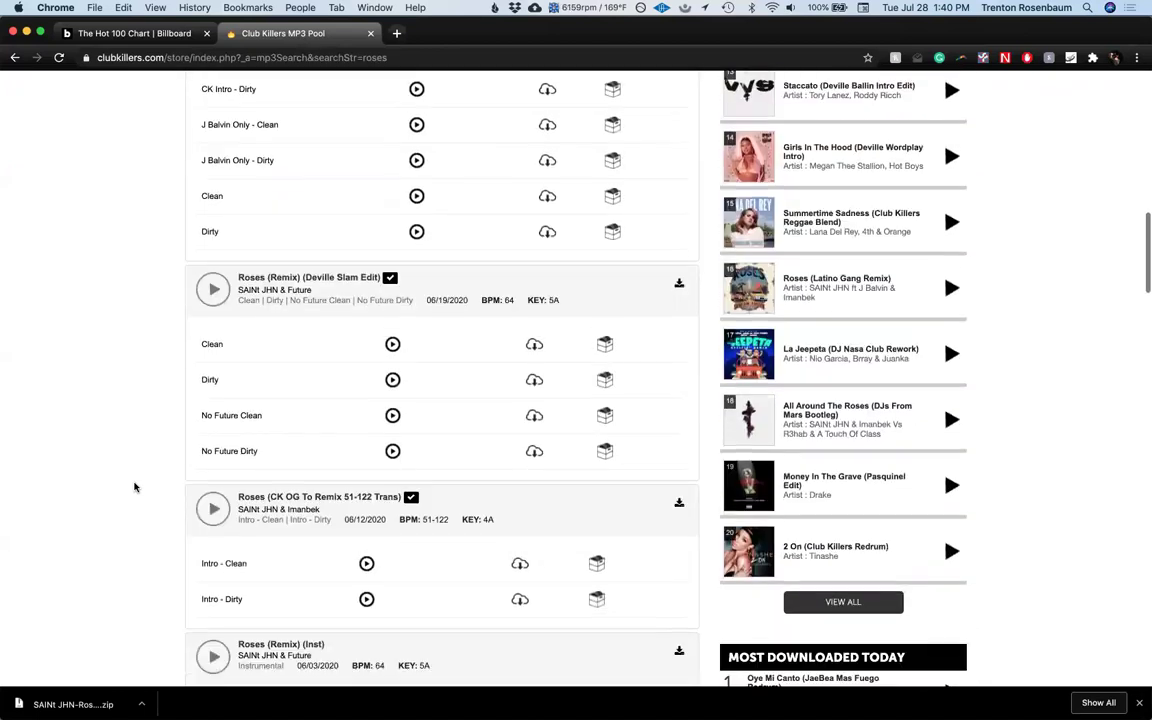
scroll(134, 487, down, 8)
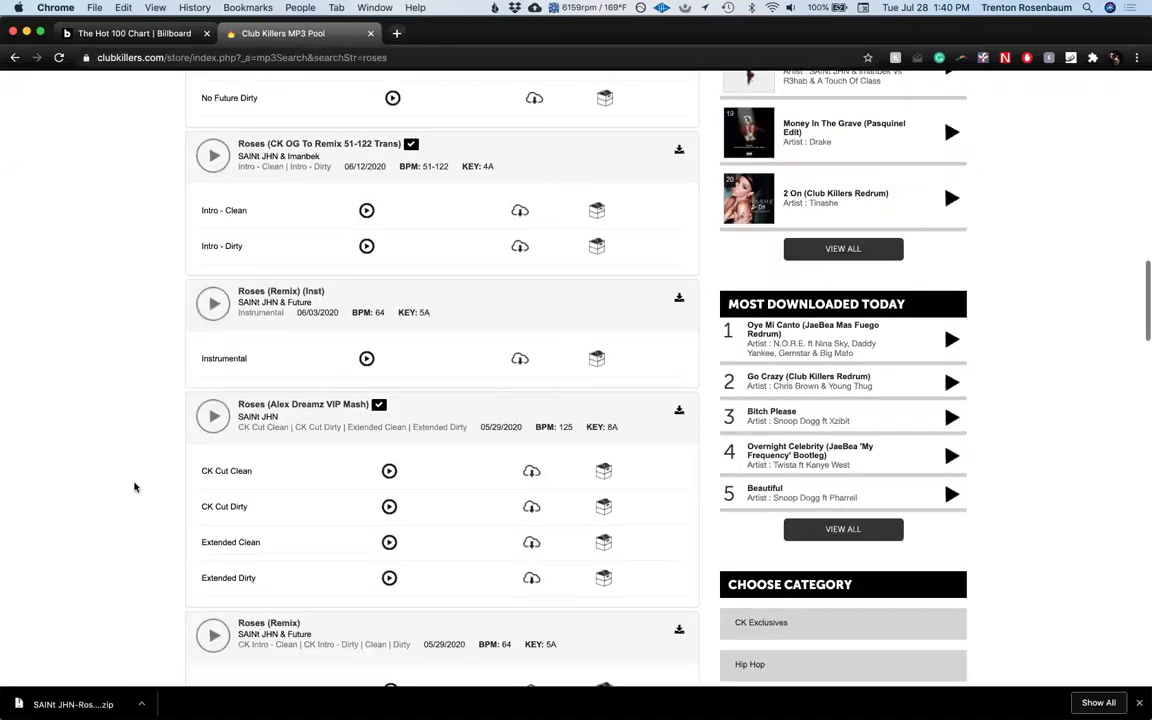
scroll(134, 487, down, 6)
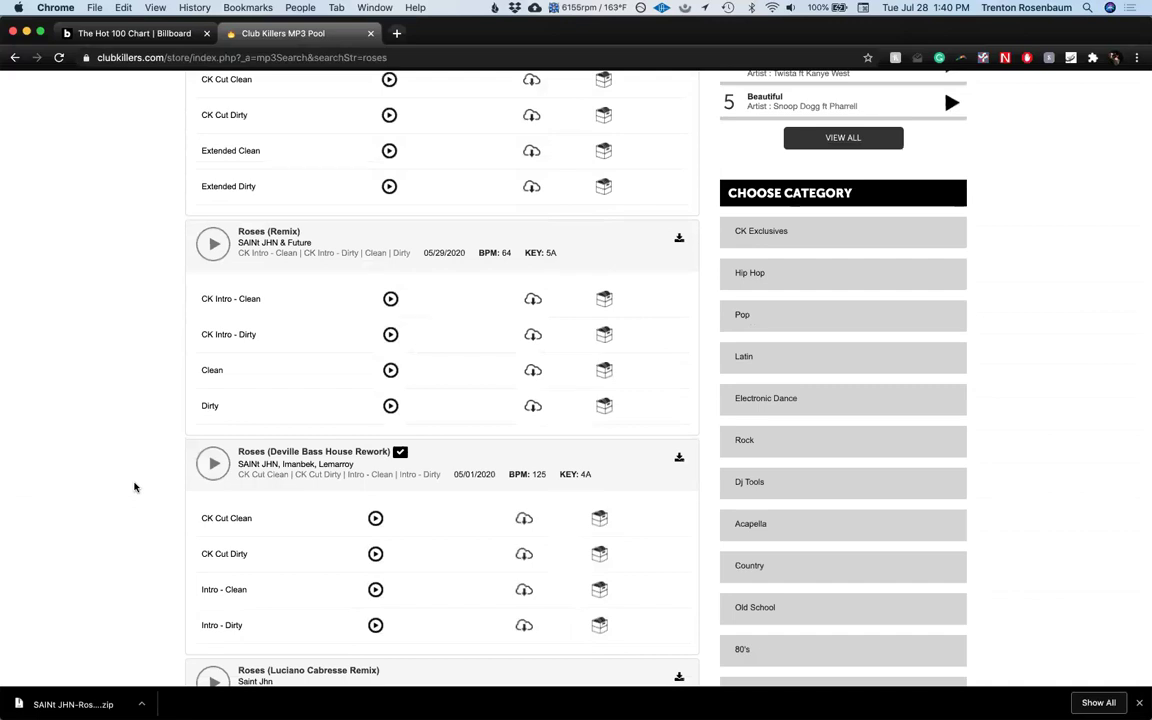
scroll(408, 480, down, 2)
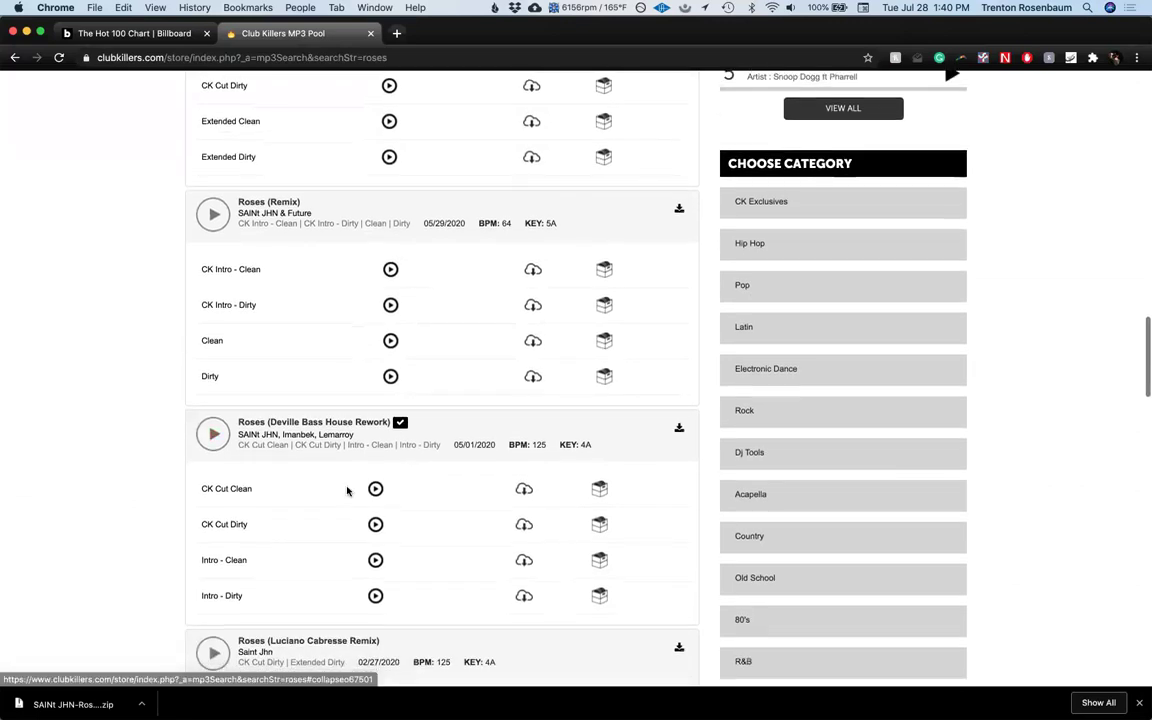
scroll(347, 490, down, 1)
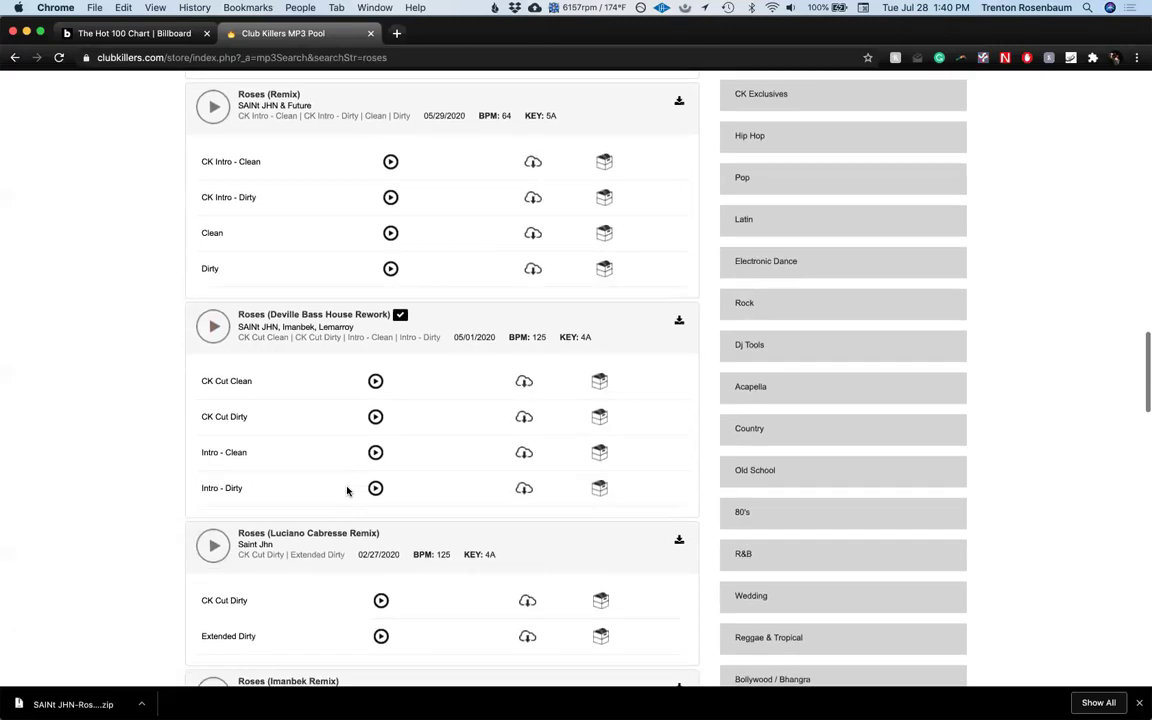
scroll(347, 490, down, 3)
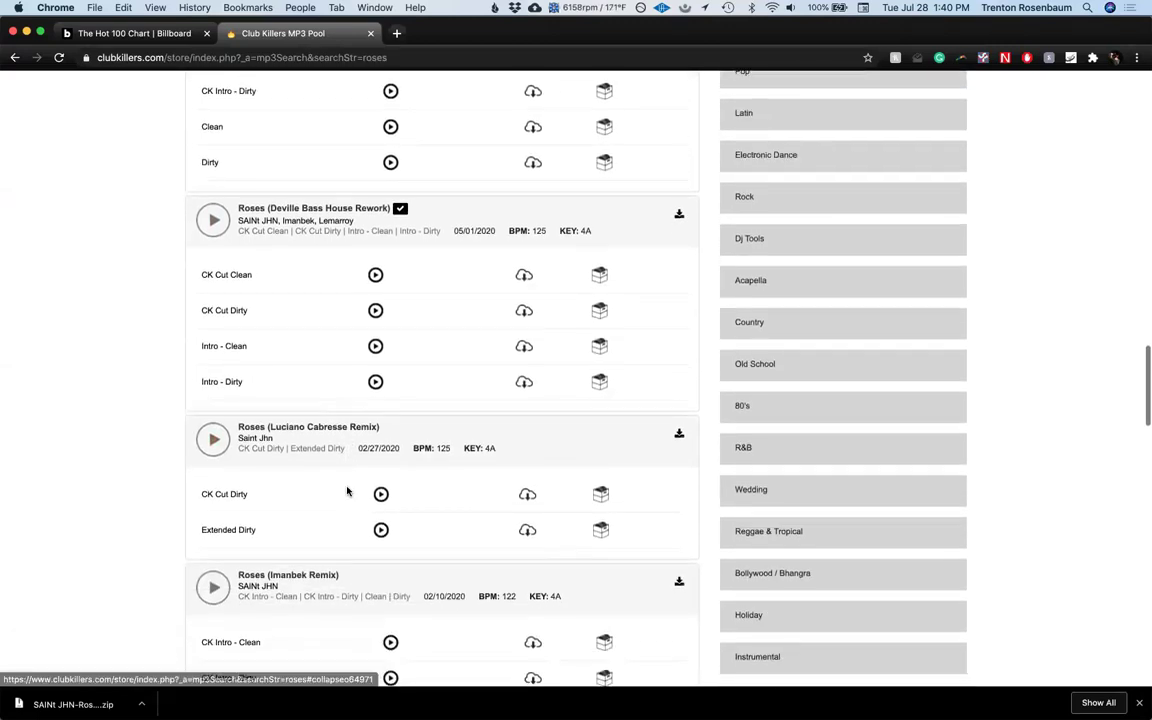
scroll(347, 490, down, 10)
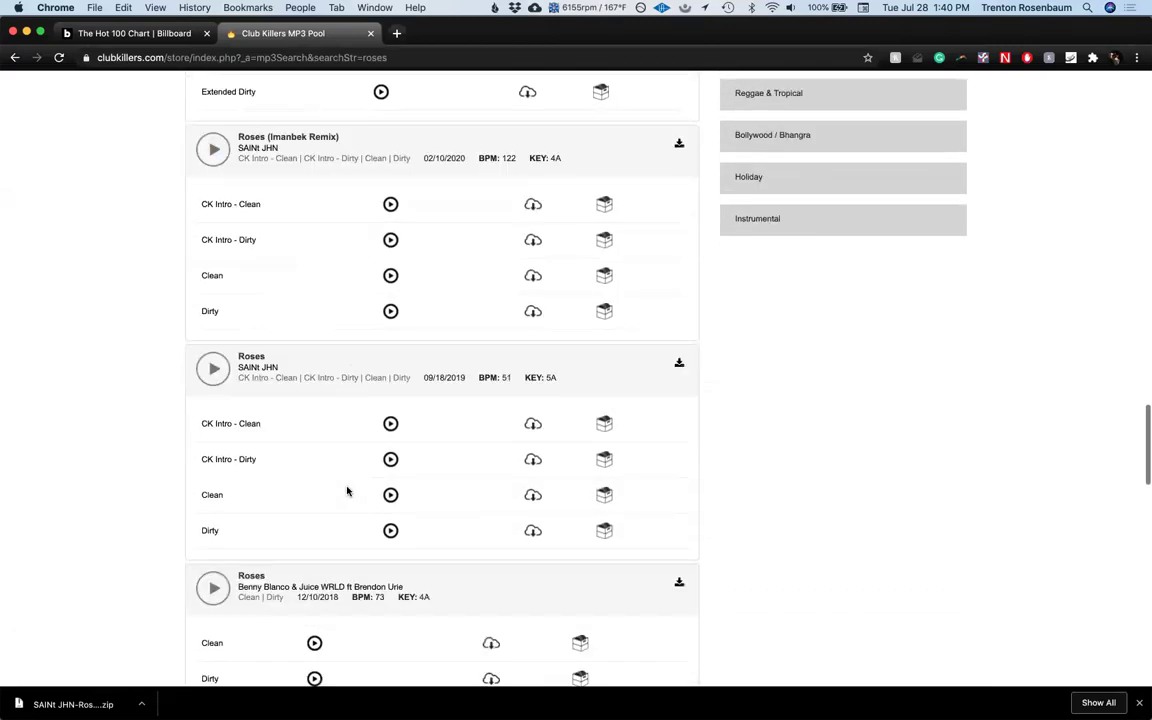
click(681, 314)
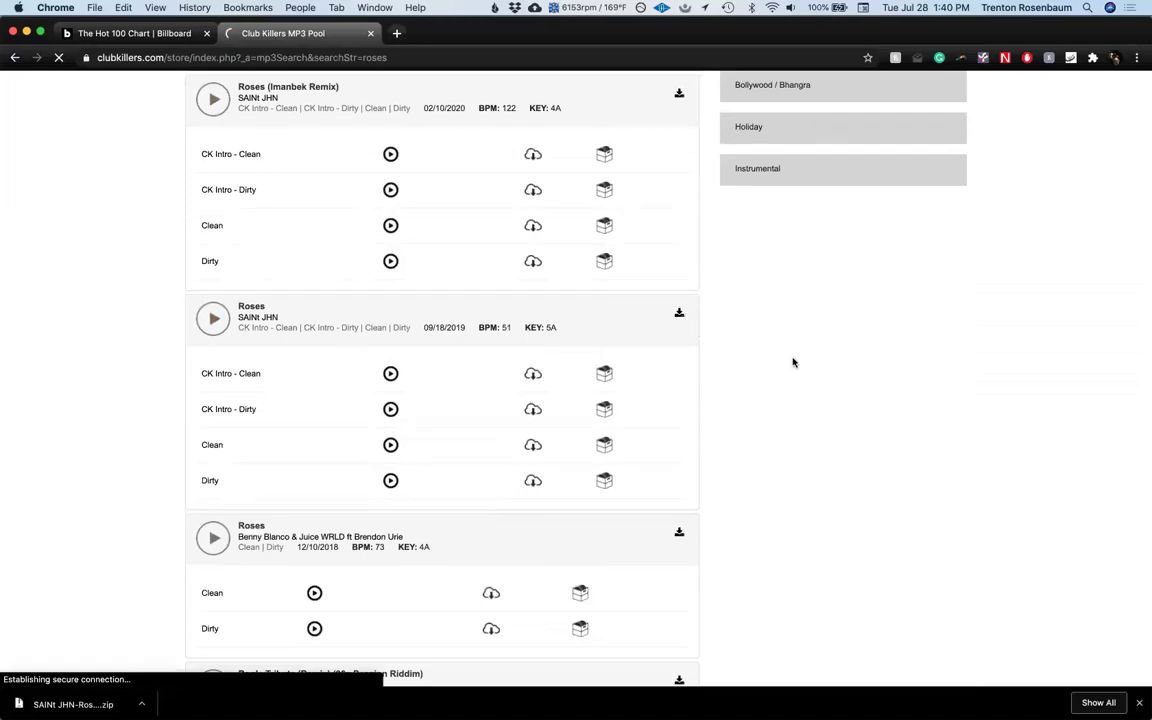
scroll(792, 362, down, 3)
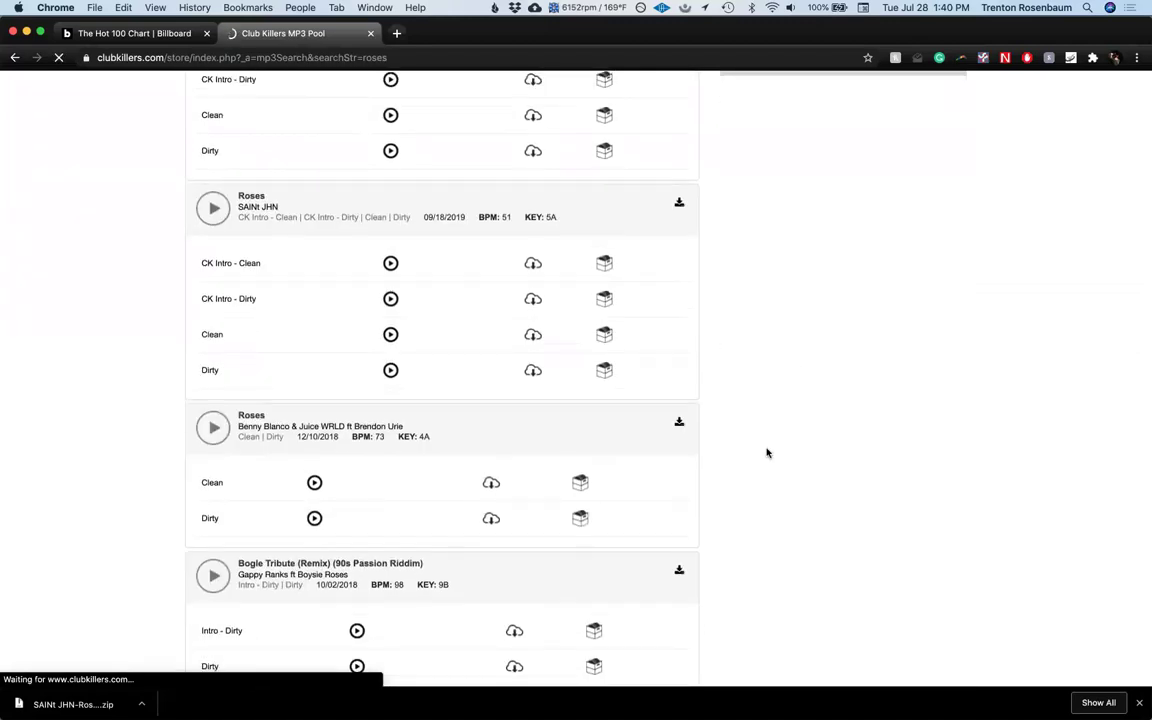
scroll(767, 455, down, 1)
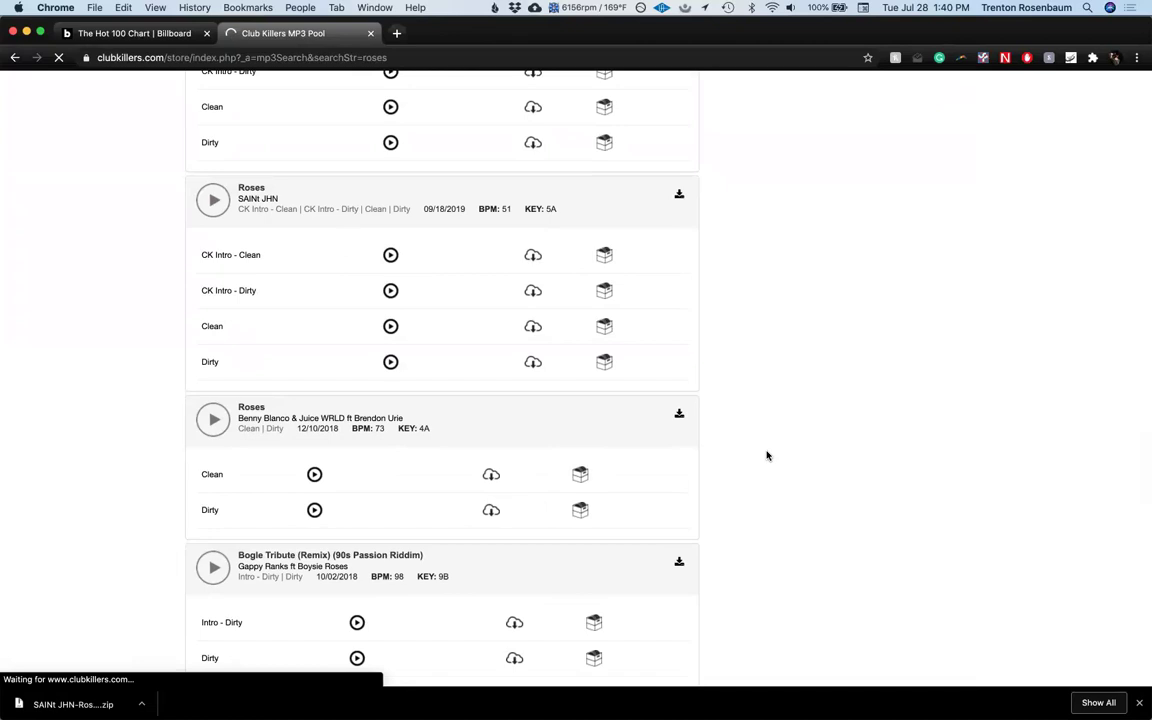
scroll(836, 484, down, 2)
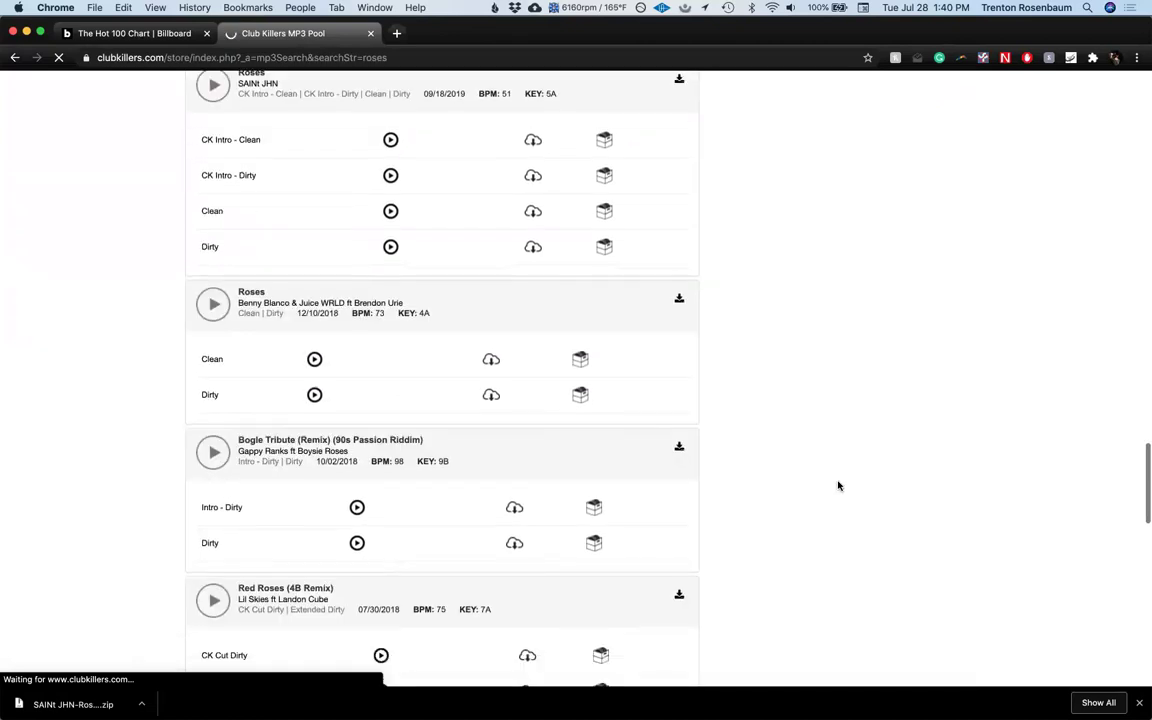
scroll(838, 486, up, 4)
scroll(838, 486, up, 7)
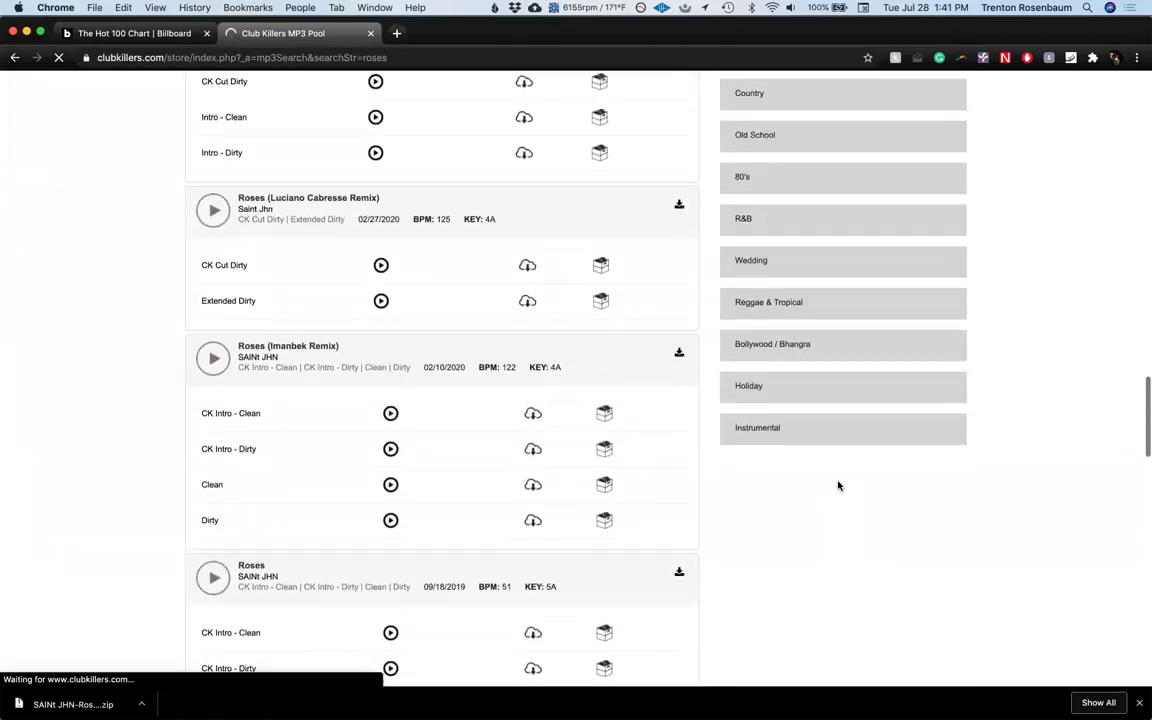
scroll(676, 470, up, 2)
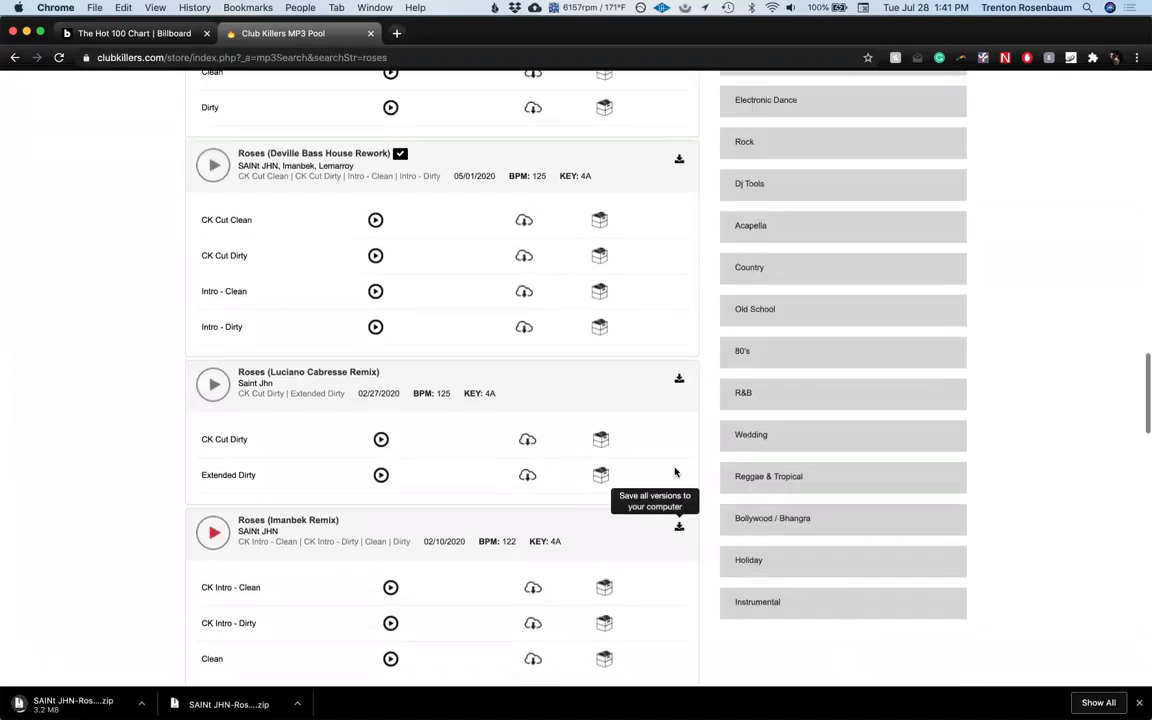
scroll(675, 472, down, 6)
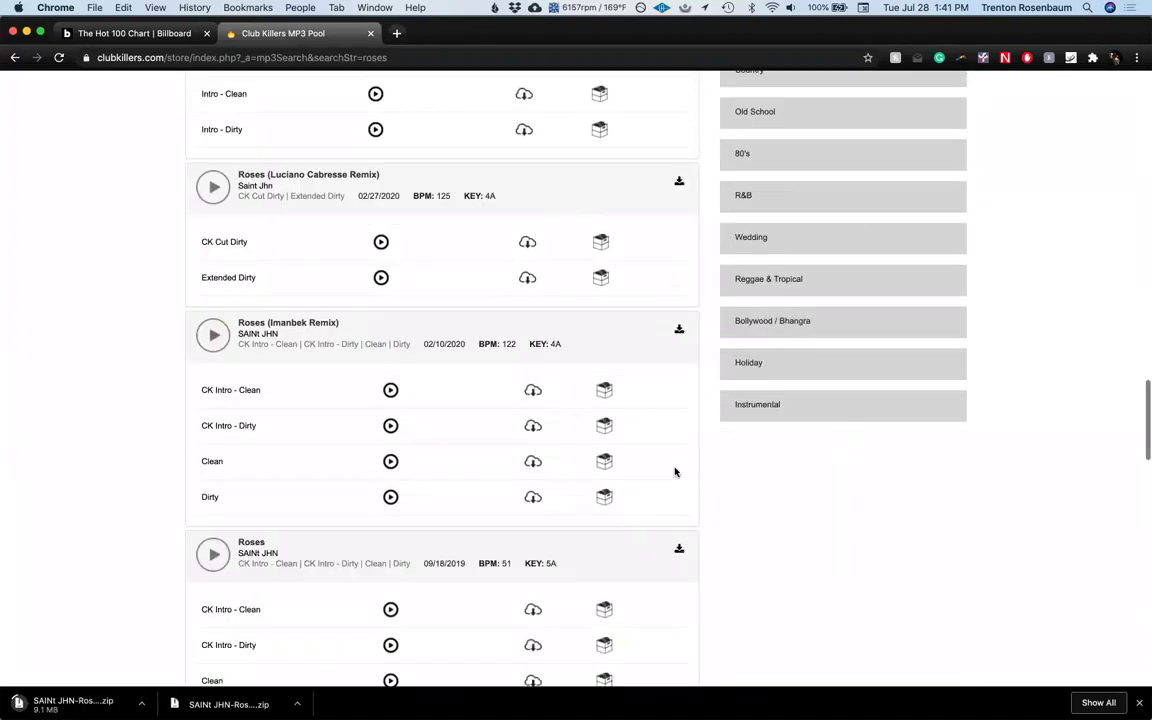
scroll(676, 470, up, 1)
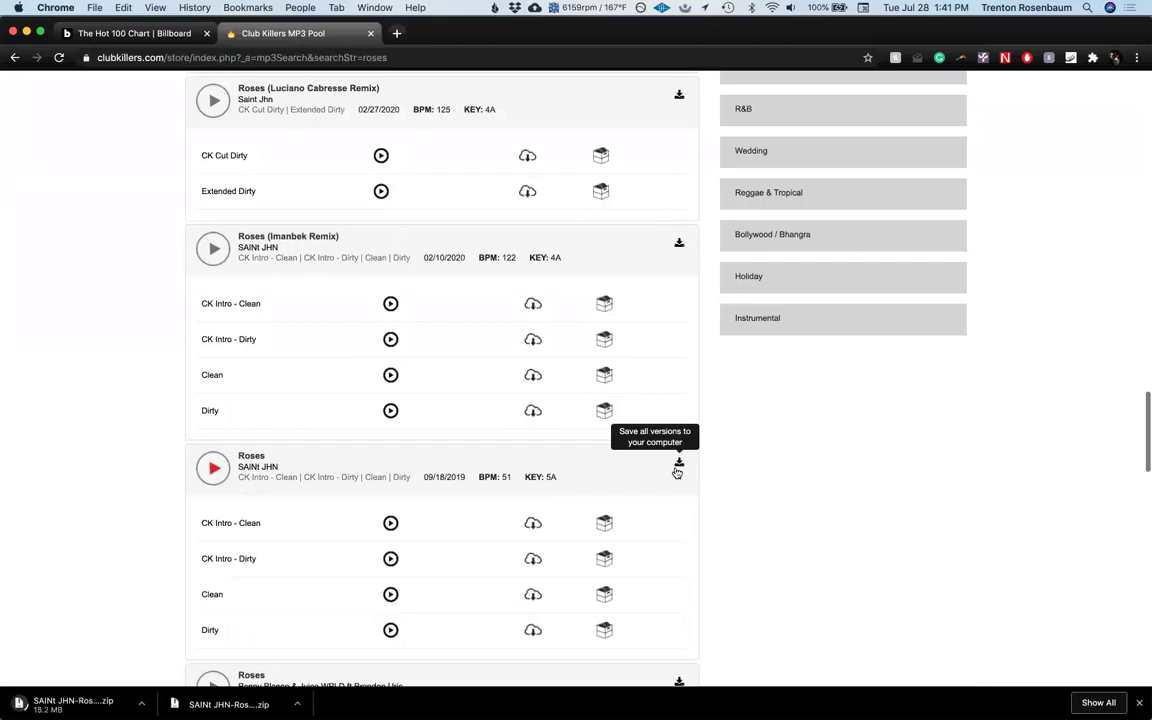
scroll(600, 460, up, 1)
Step: Preview the Dirty version of Roses (Imanbek Remix), skip ahead, then stop it
click(390, 452)
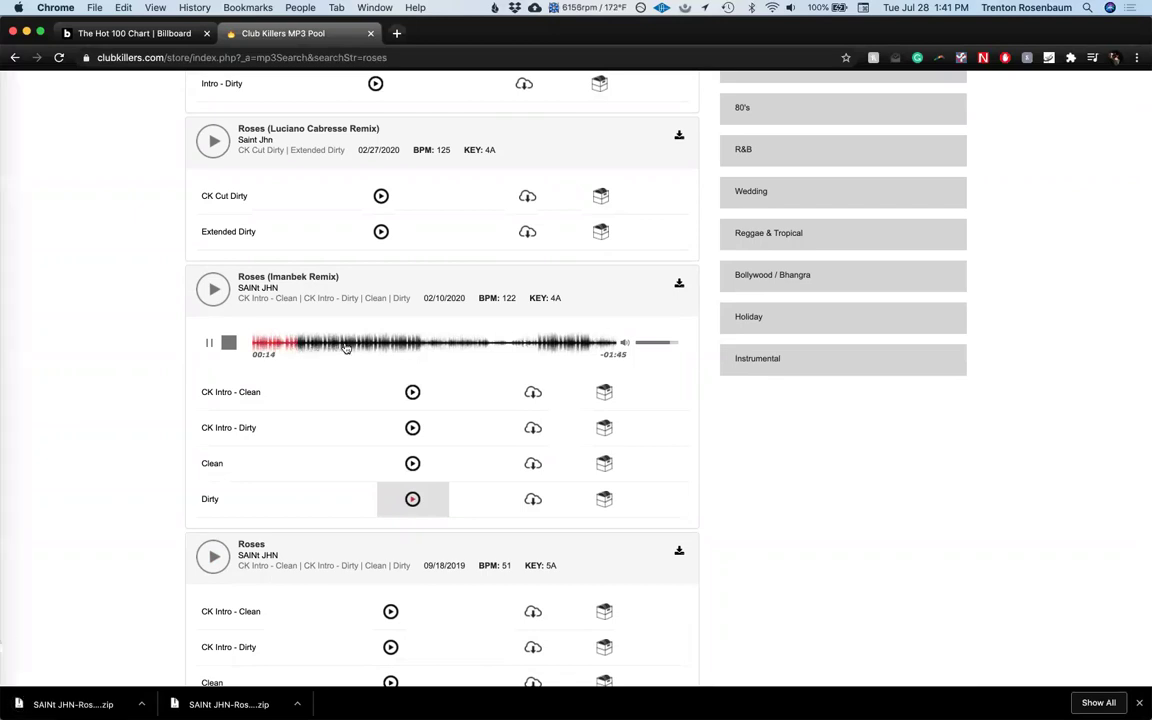
click(347, 345)
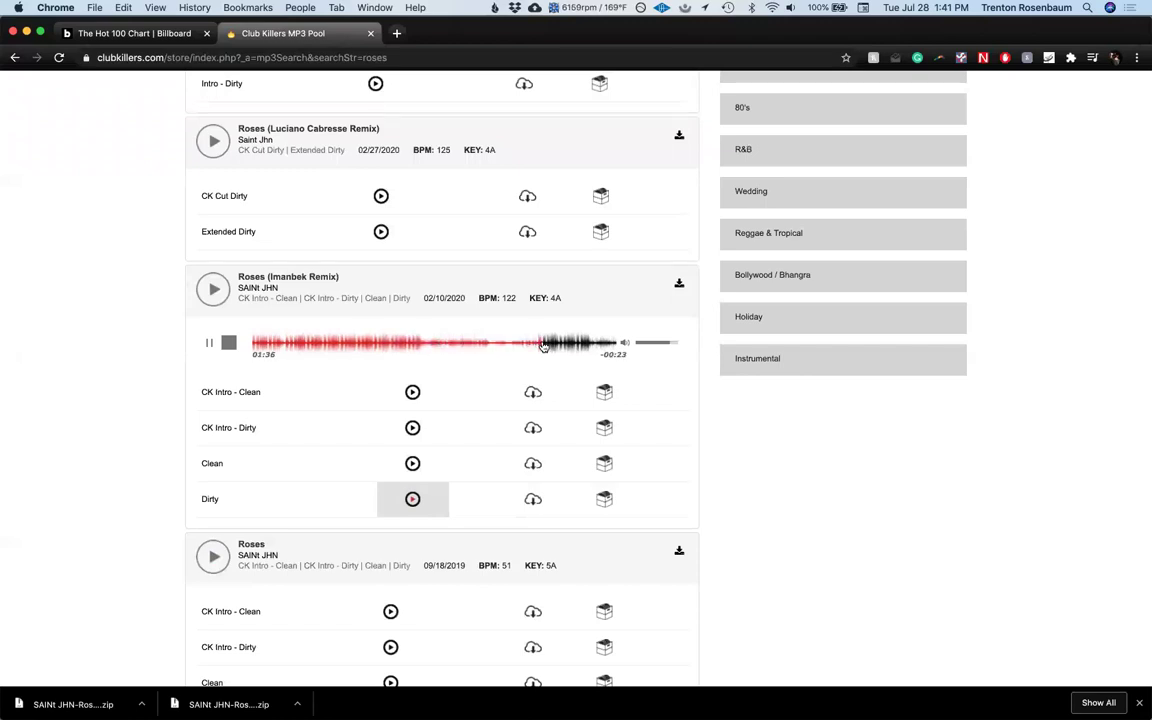
click(229, 343)
Step: Skip through the Luciano Cabresse Remix preview, then stop it
scroll(316, 442, up, 3)
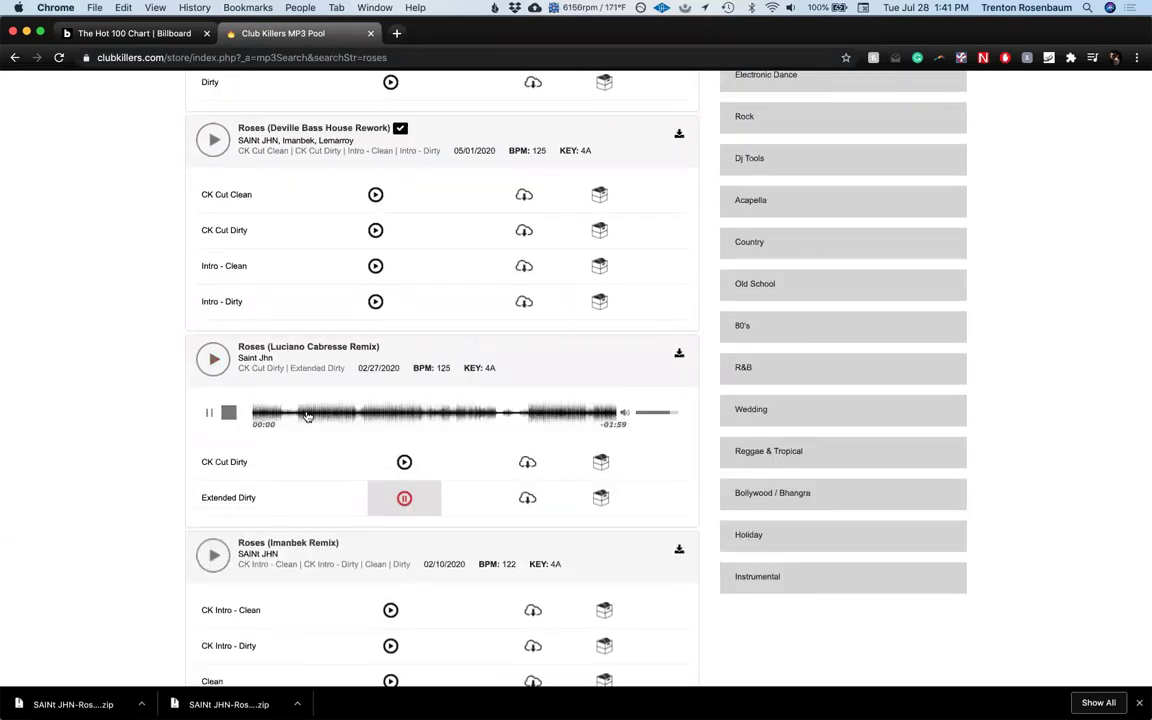
click(330, 418)
click(390, 417)
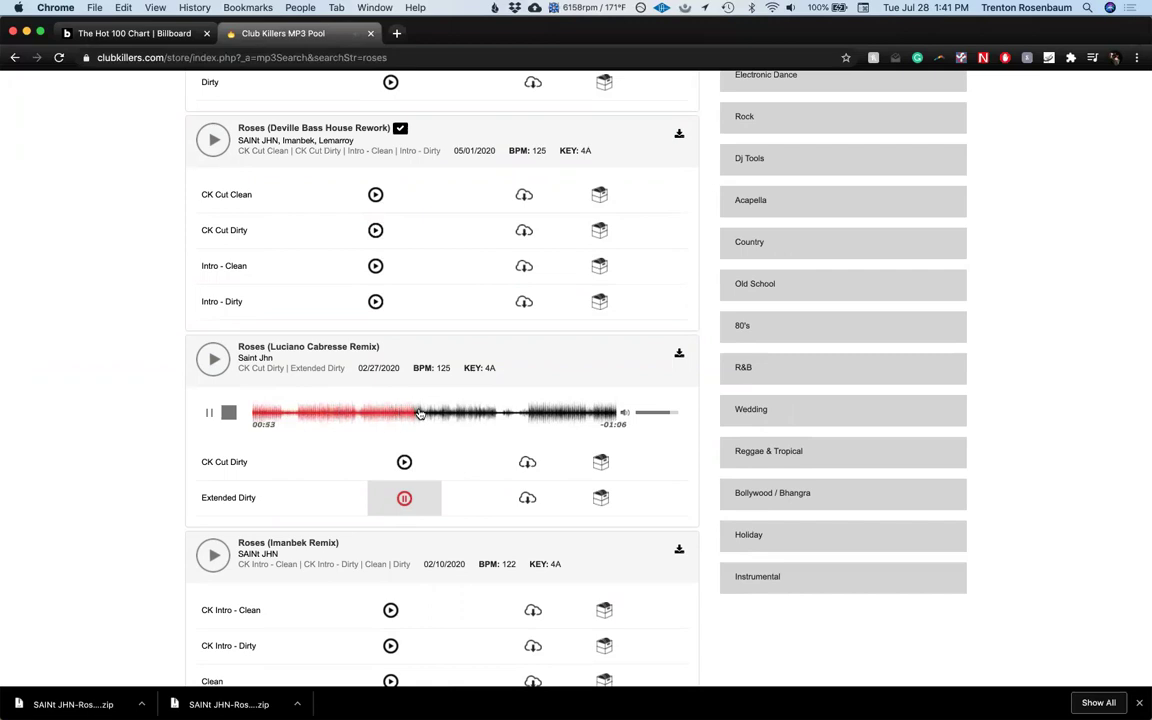
click(449, 412)
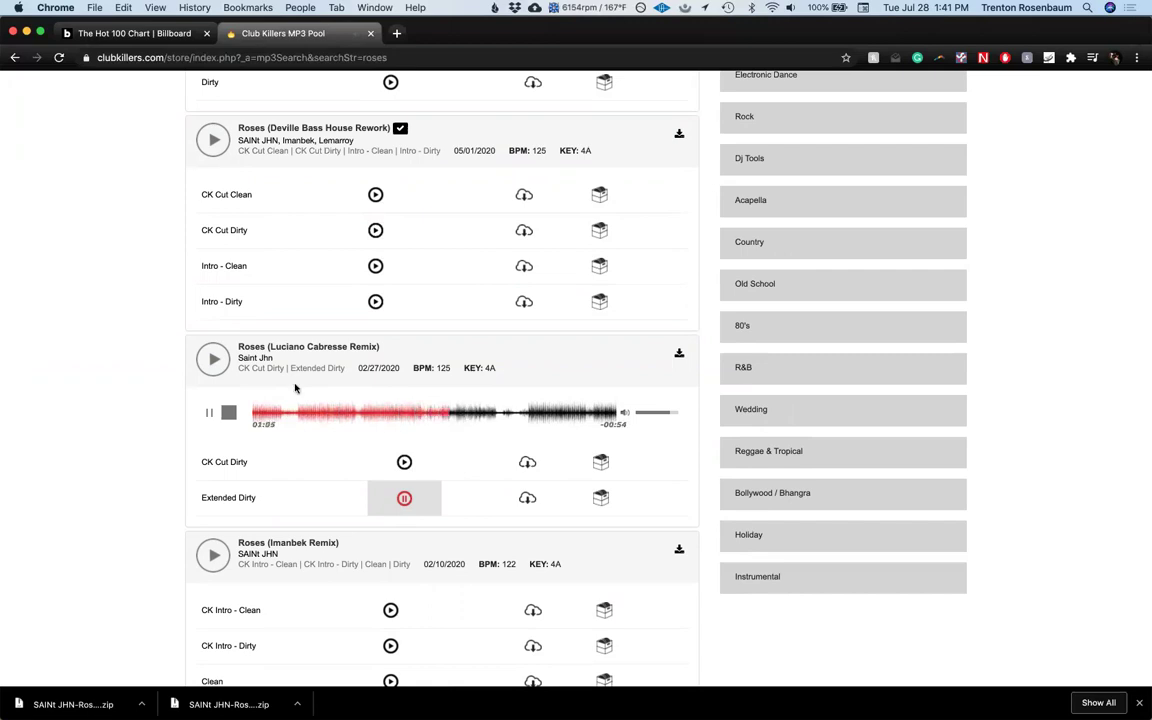
click(230, 412)
Step: Play the Intro - Dirty version of the Deville Bass House Rework, skipping ahead twice
scroll(347, 321, up, 2)
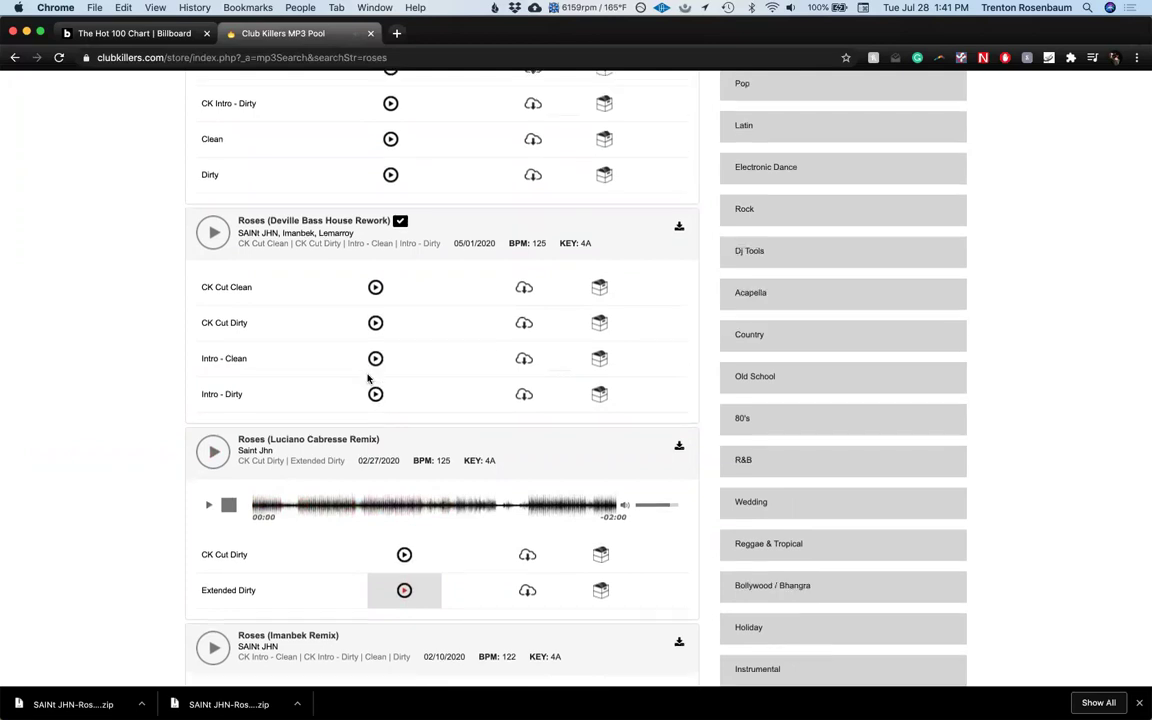
scroll(372, 350, up, 1)
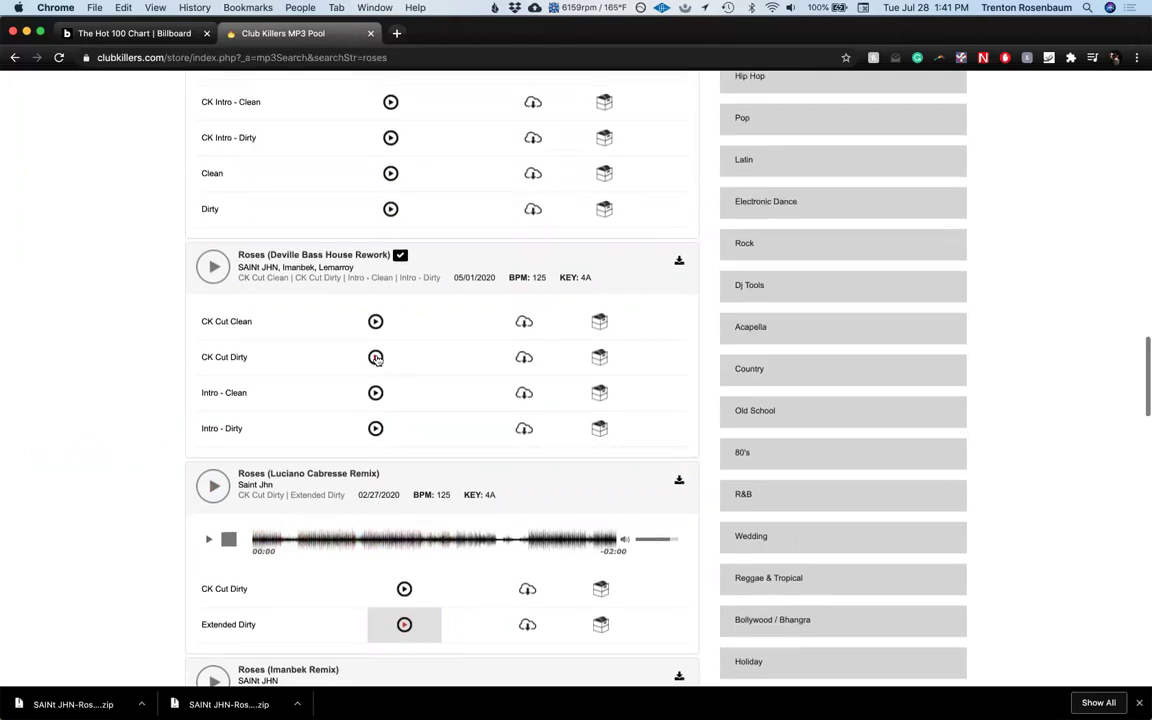
click(375, 429)
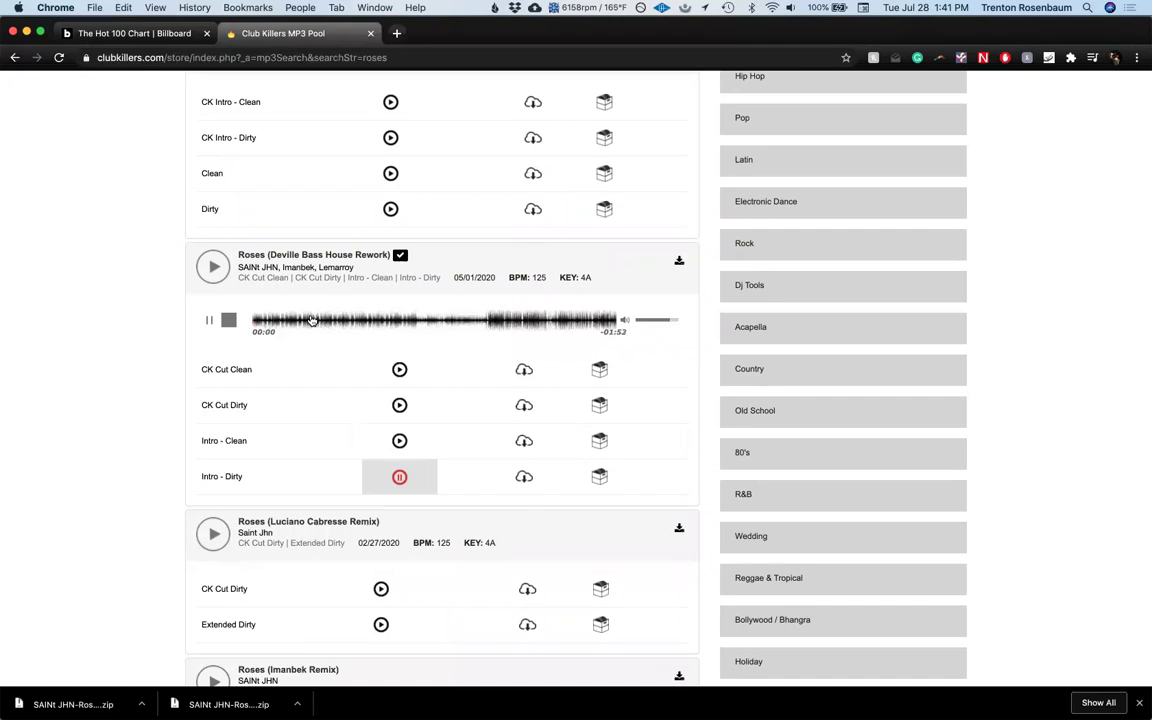
click(310, 320)
click(369, 320)
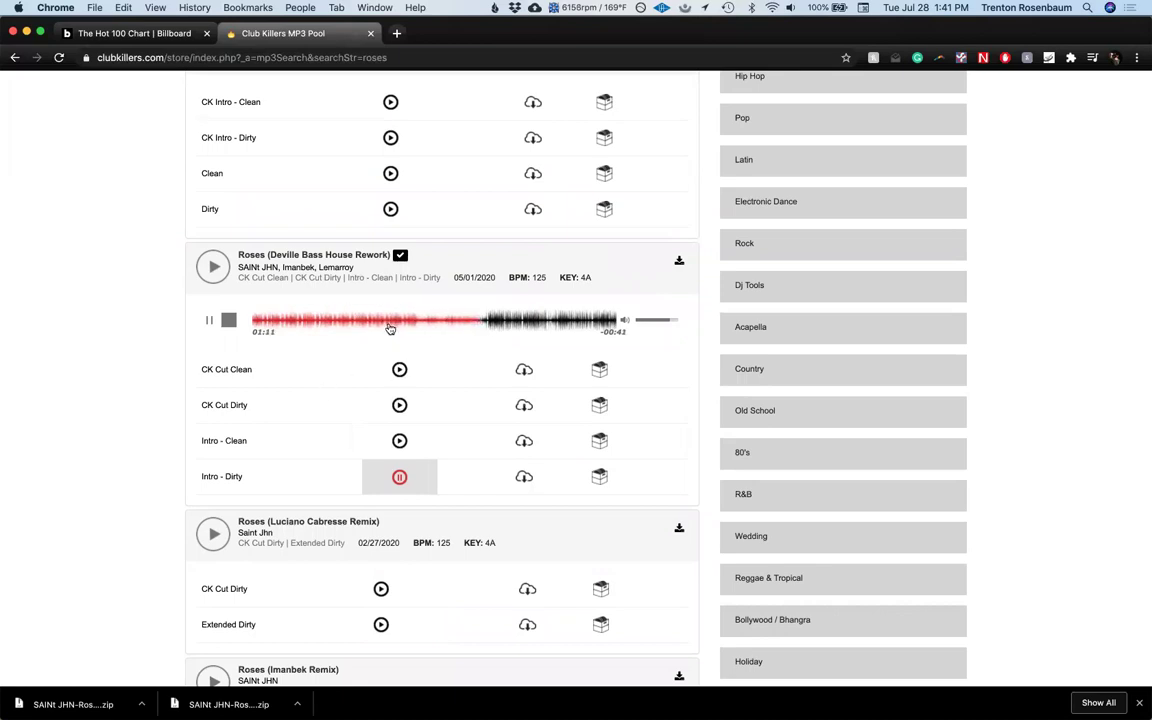
scroll(391, 330, up, 3)
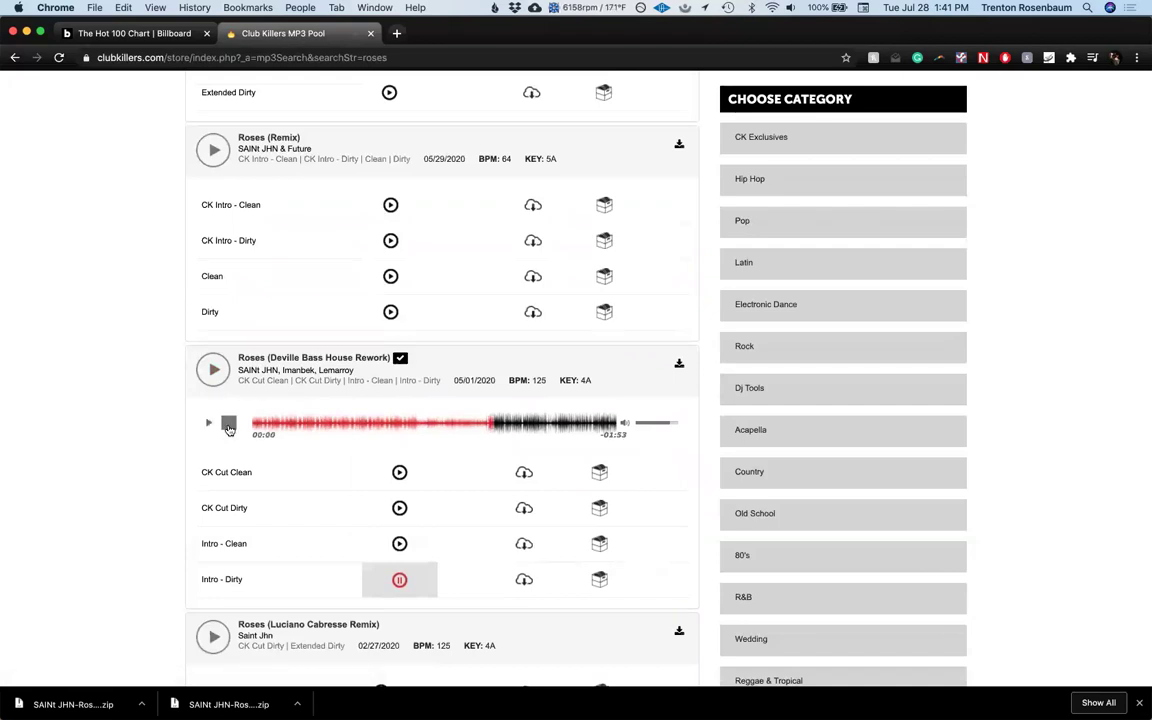
Step: Stop the preview and download the Deville Bass House Rework's Intro - Clean and Intro - Dirty versions
click(228, 424)
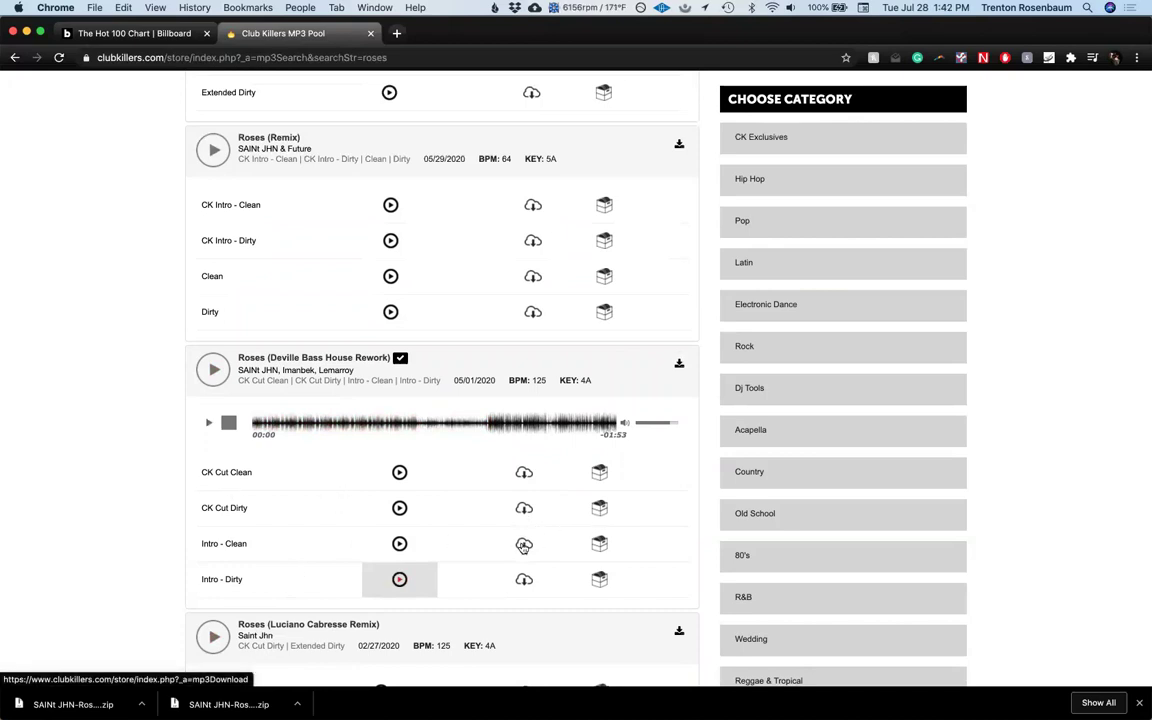
click(525, 544)
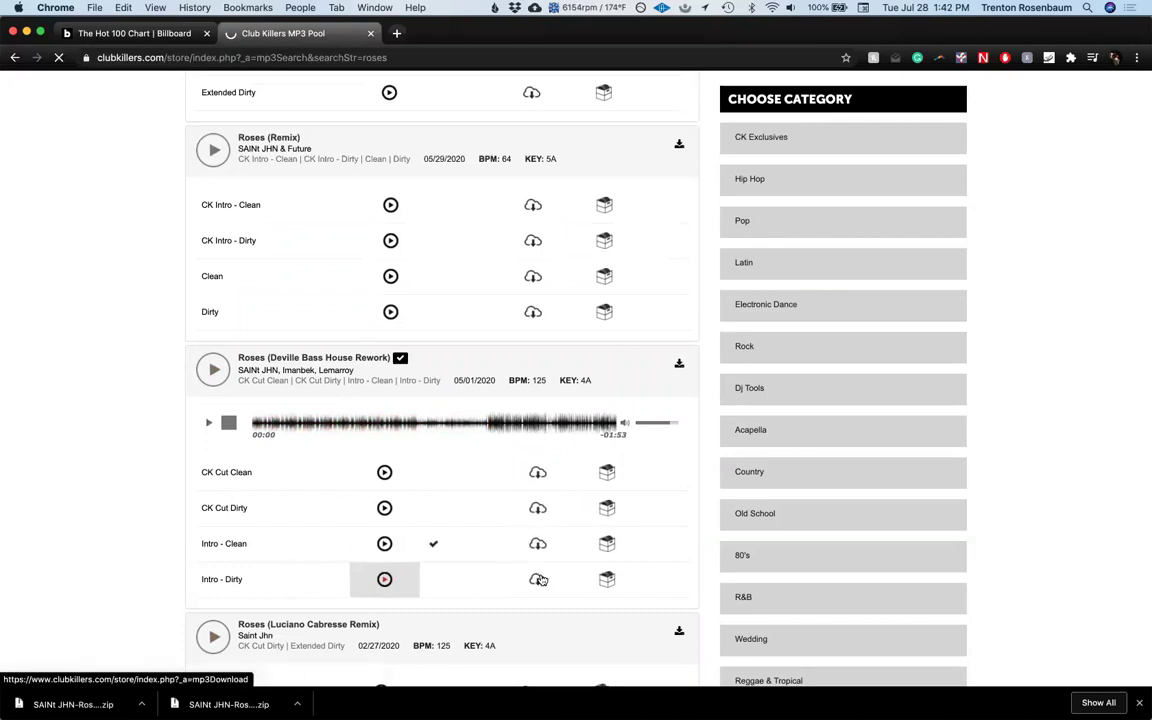
click(538, 580)
Step: Save all versions of SAINt JHN & Future's Roses (Remix)
scroll(540, 580, up, 2)
scroll(540, 580, up, 2)
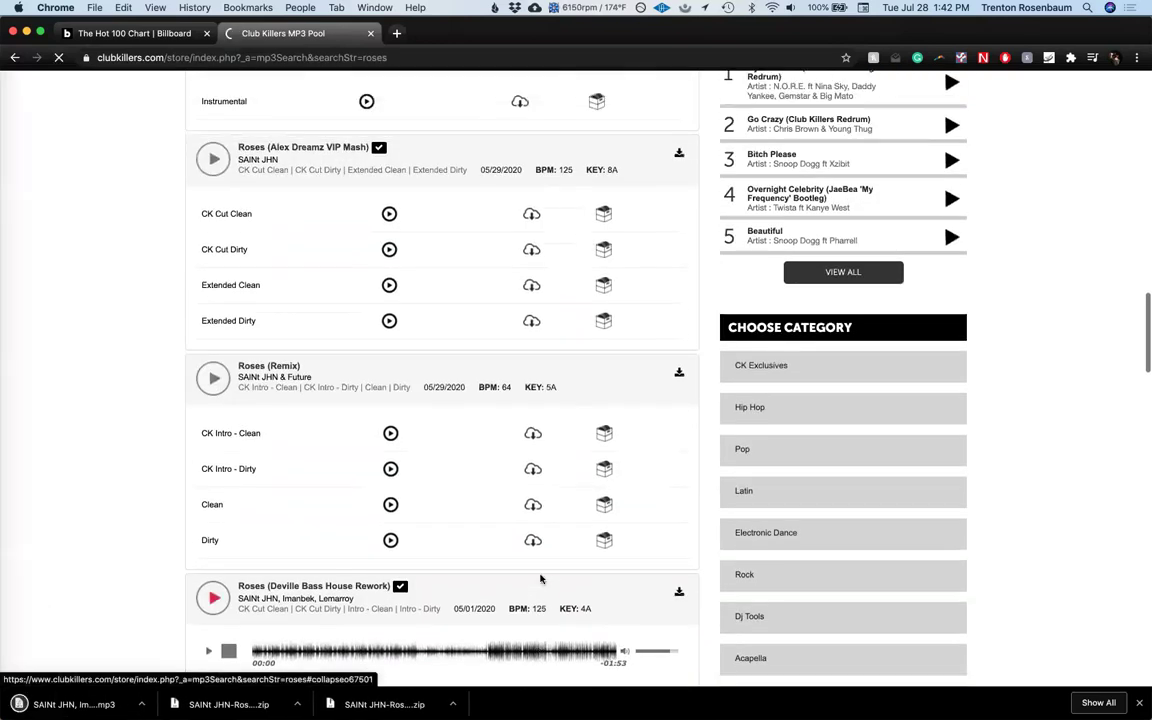
scroll(393, 548, up, 2)
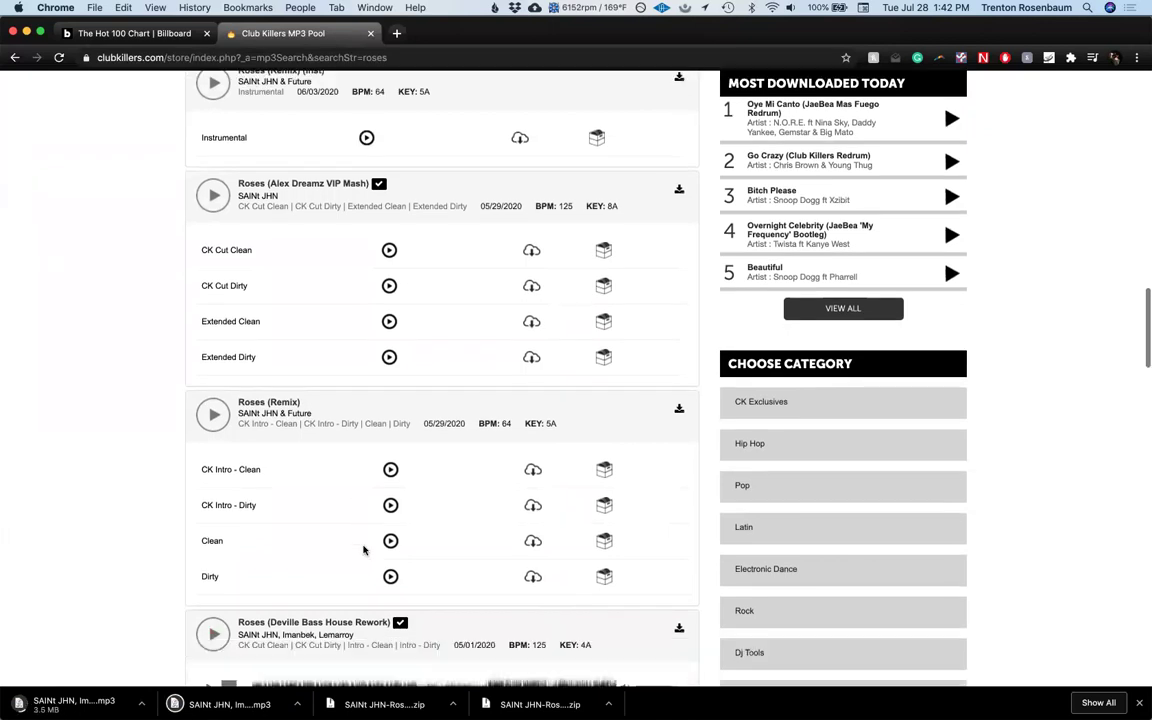
scroll(363, 548, up, 3)
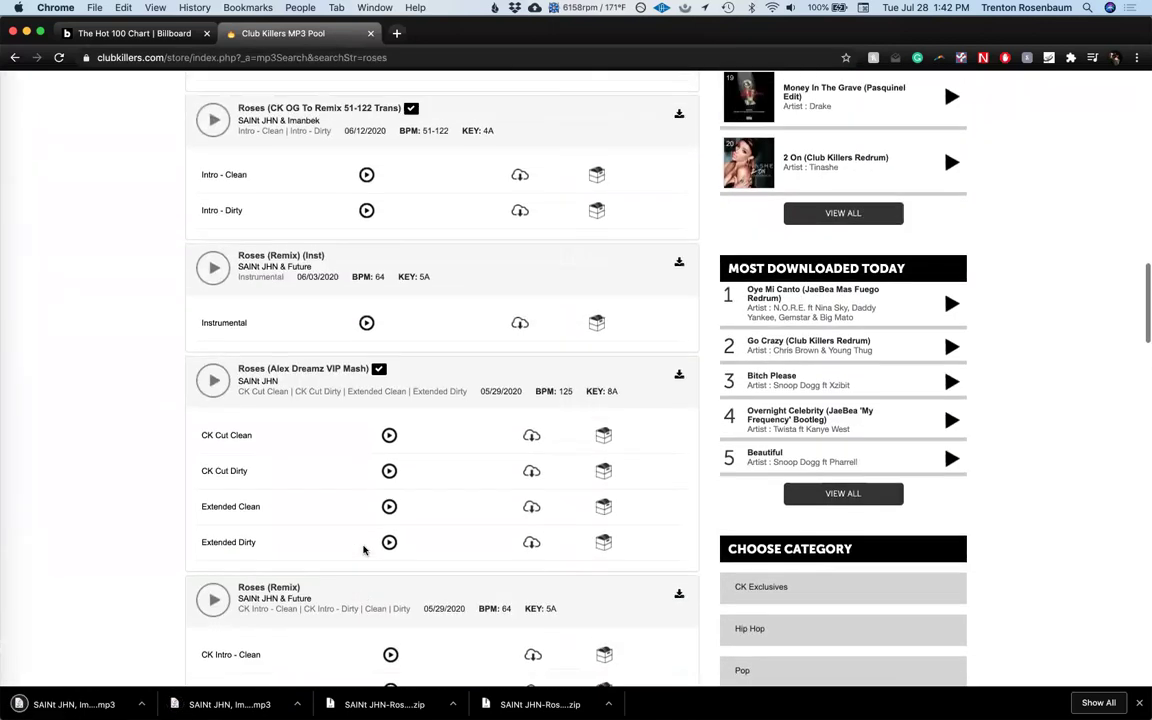
scroll(370, 548, down, 4)
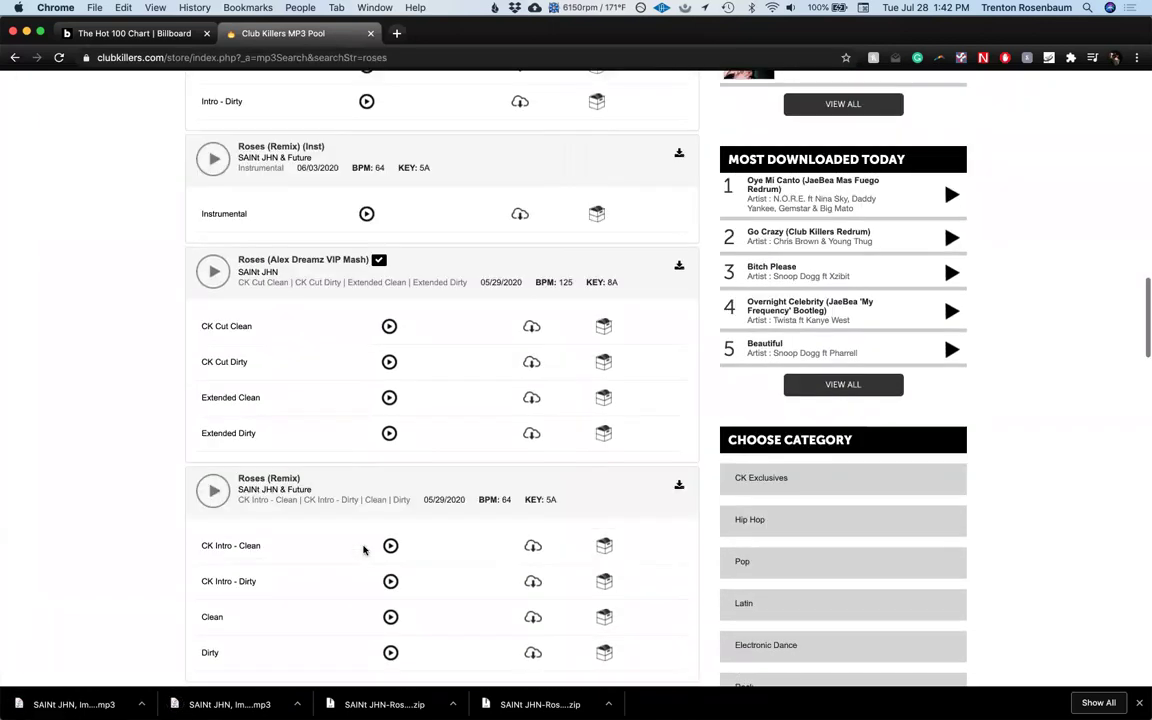
click(679, 396)
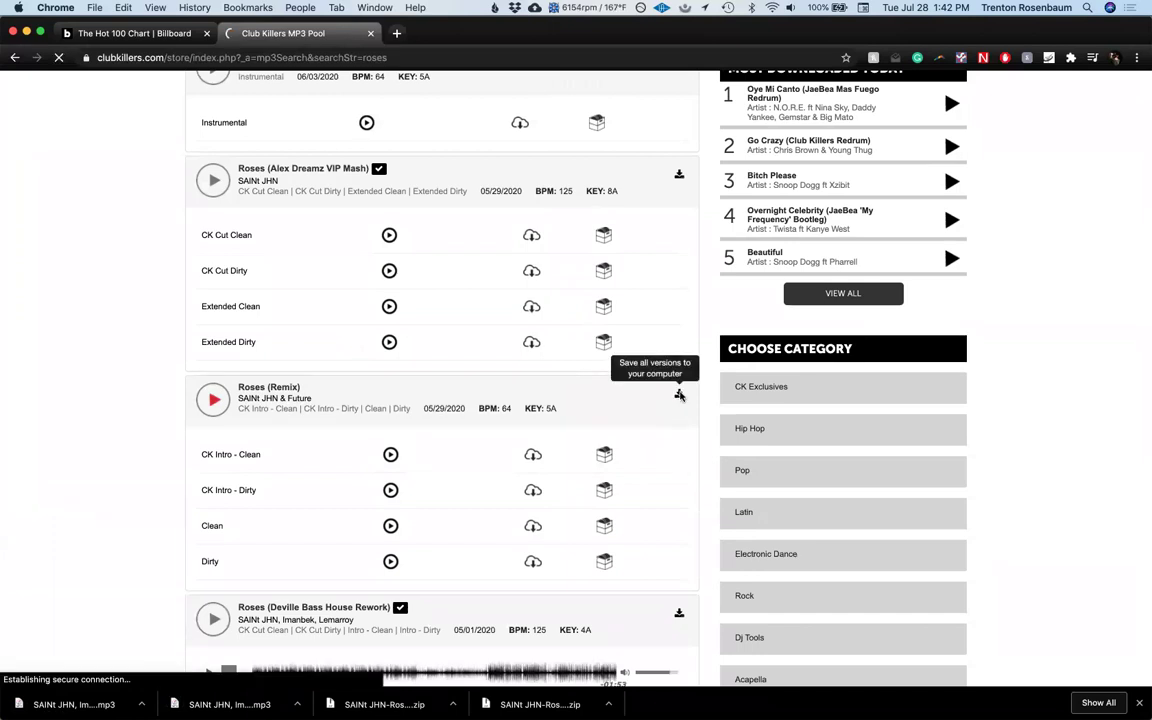
scroll(570, 478, up, 1)
scroll(567, 483, up, 3)
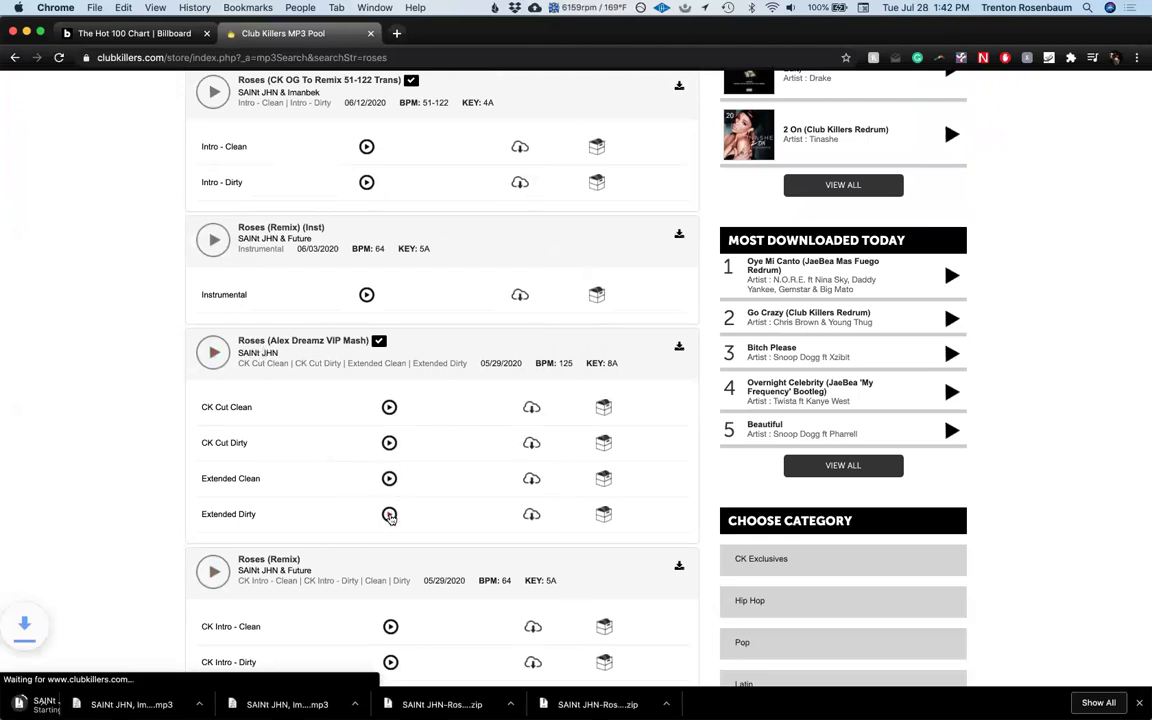
Step: Play Roses (Alex Dreamz VIP Mash) Extended Dirty, seeking to the middle, near the end, then back
click(389, 514)
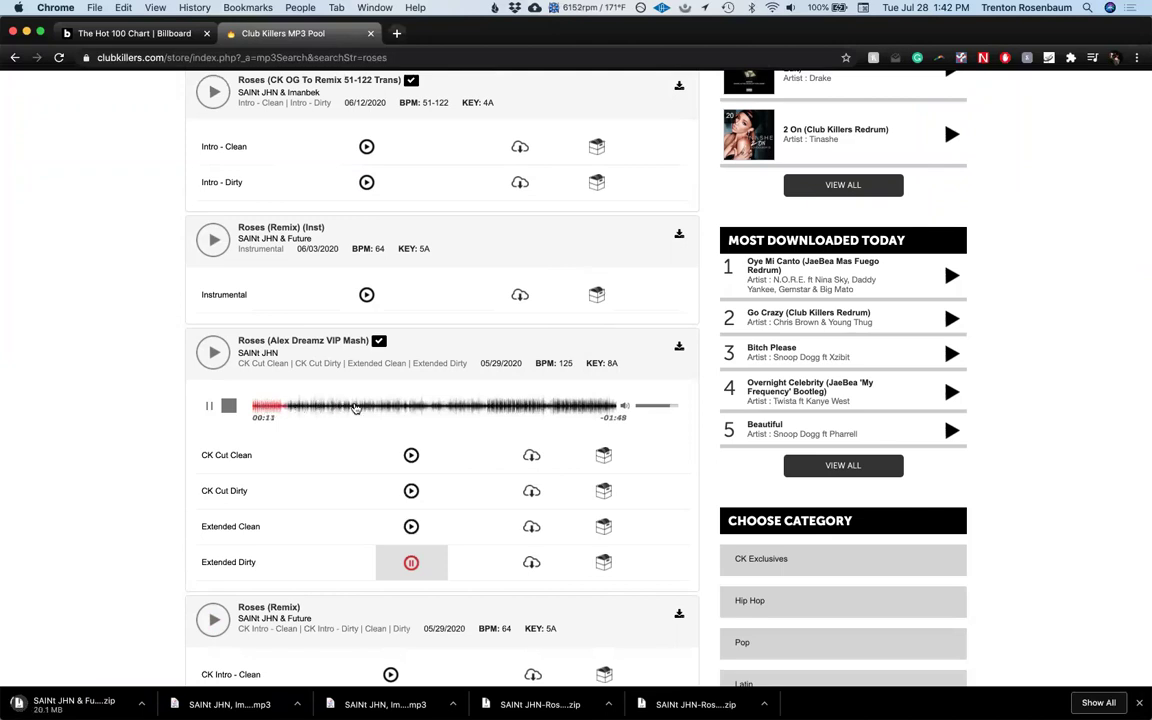
click(355, 408)
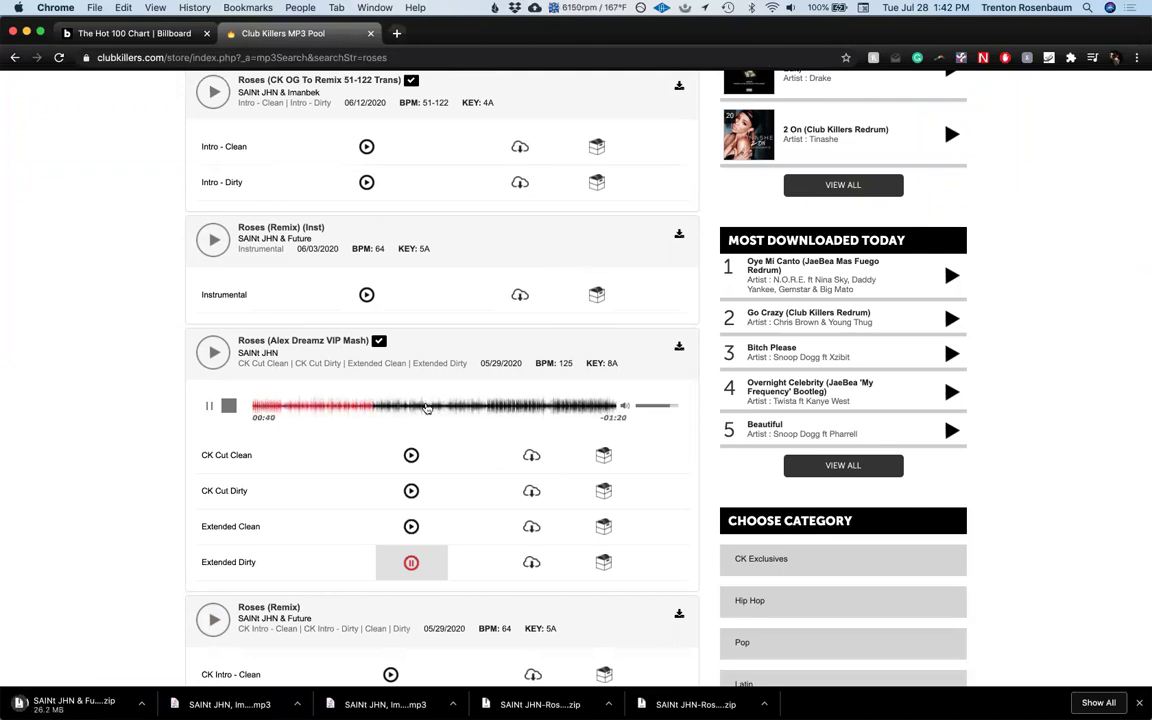
click(430, 408)
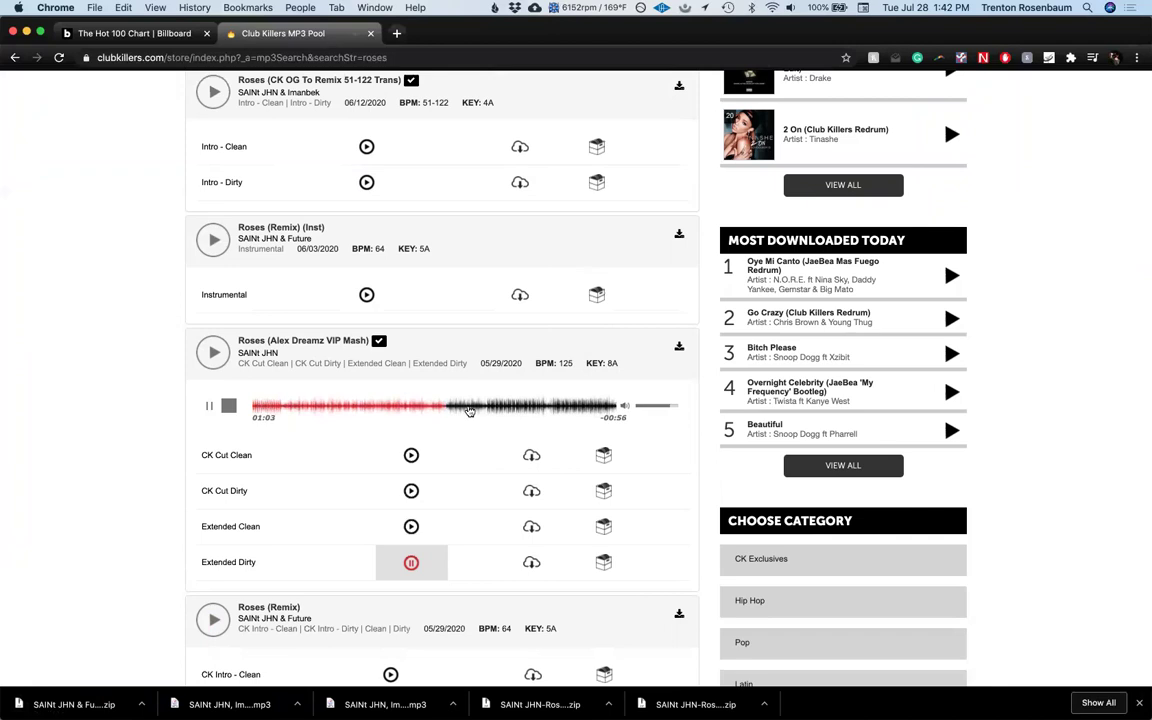
click(531, 408)
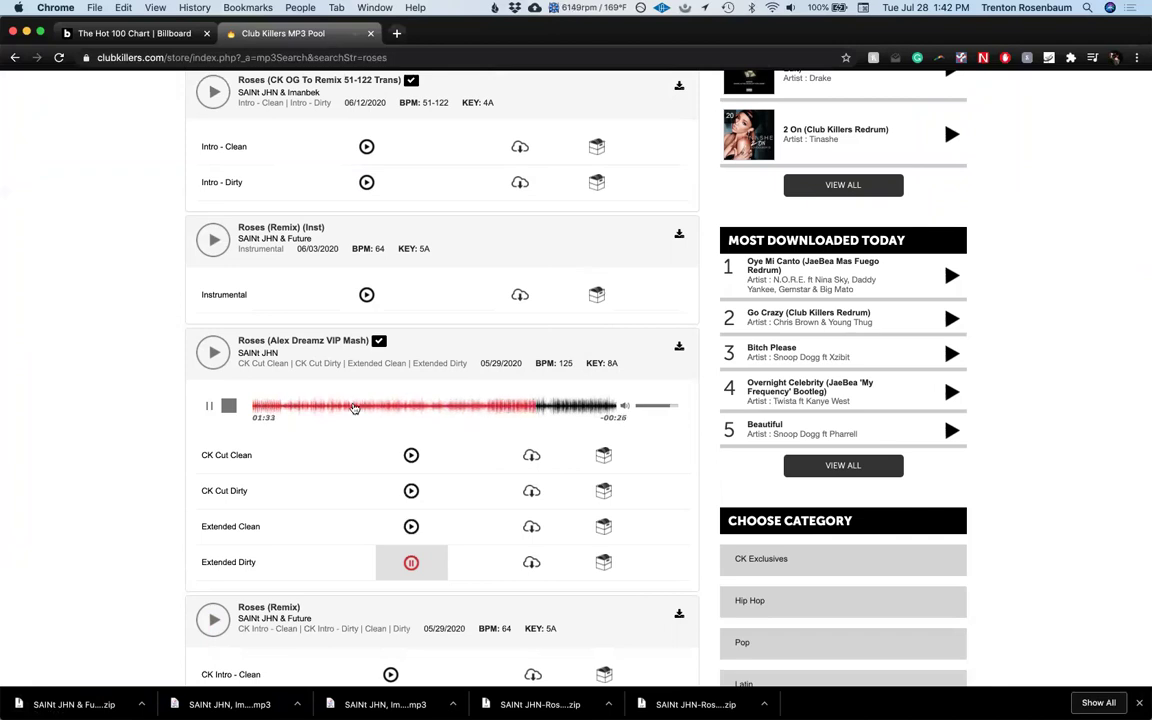
click(354, 408)
Step: Pause the Alex Dreamz preview, audition the Deville Slam Edit's Dirty version, then save all its versions
click(411, 563)
scroll(412, 565, up, 3)
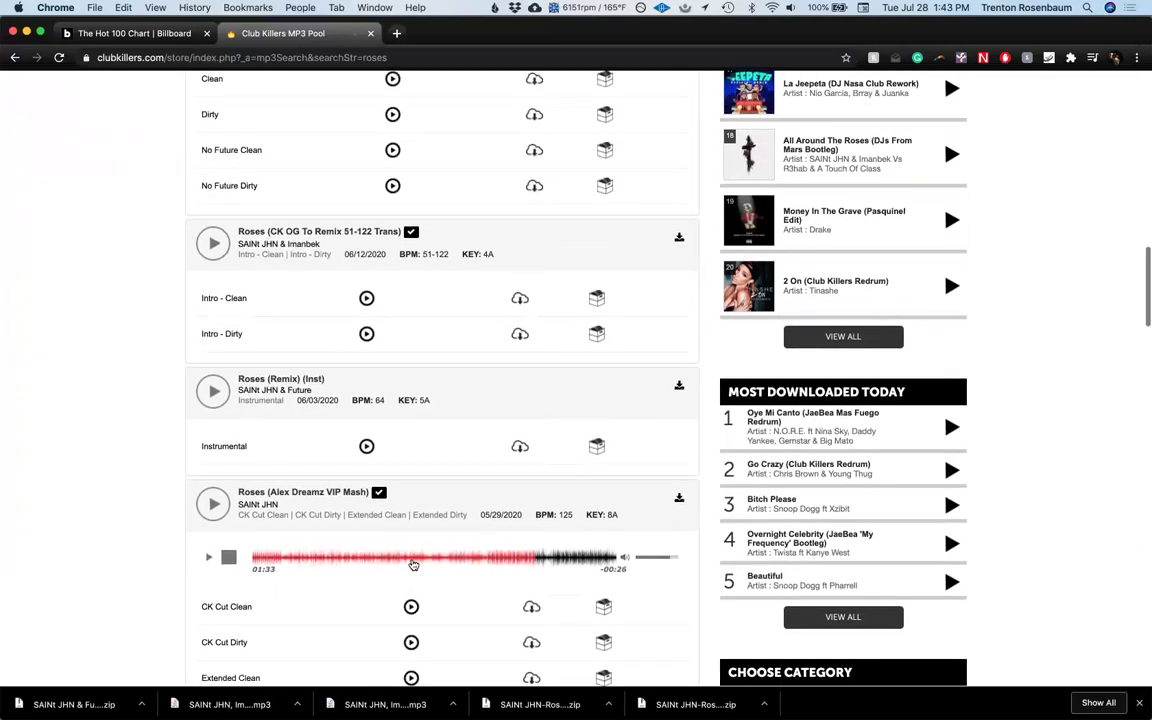
scroll(412, 565, down, 2)
scroll(412, 565, up, 3)
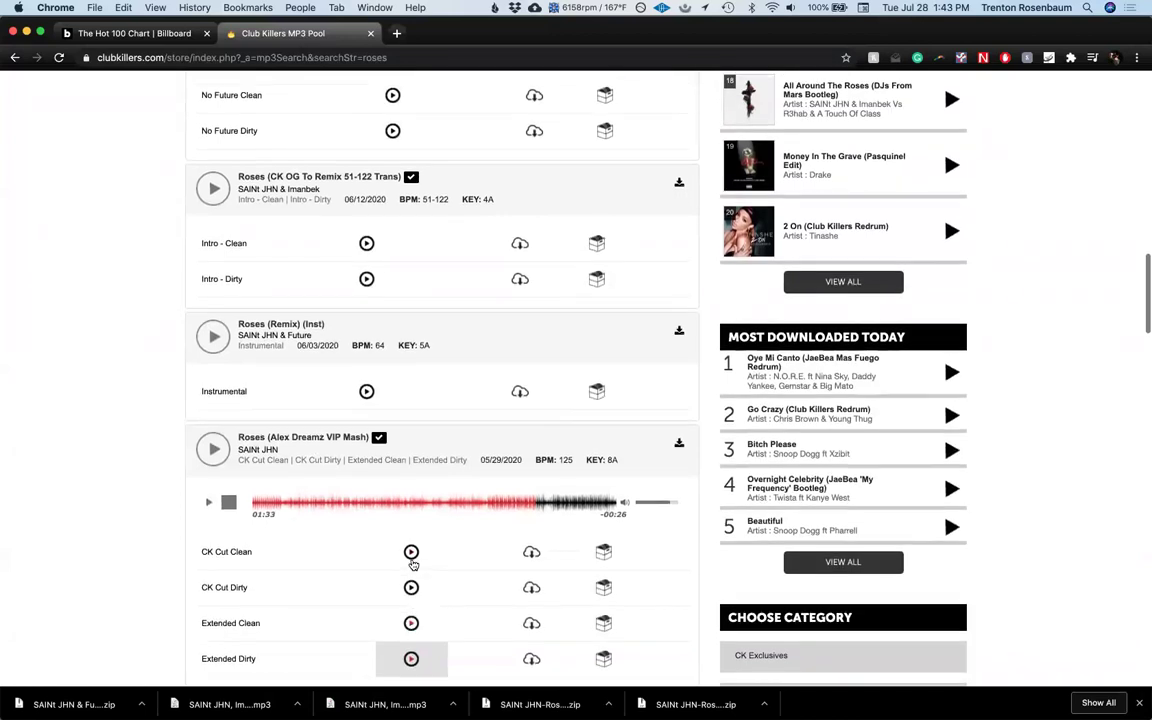
scroll(412, 565, up, 5)
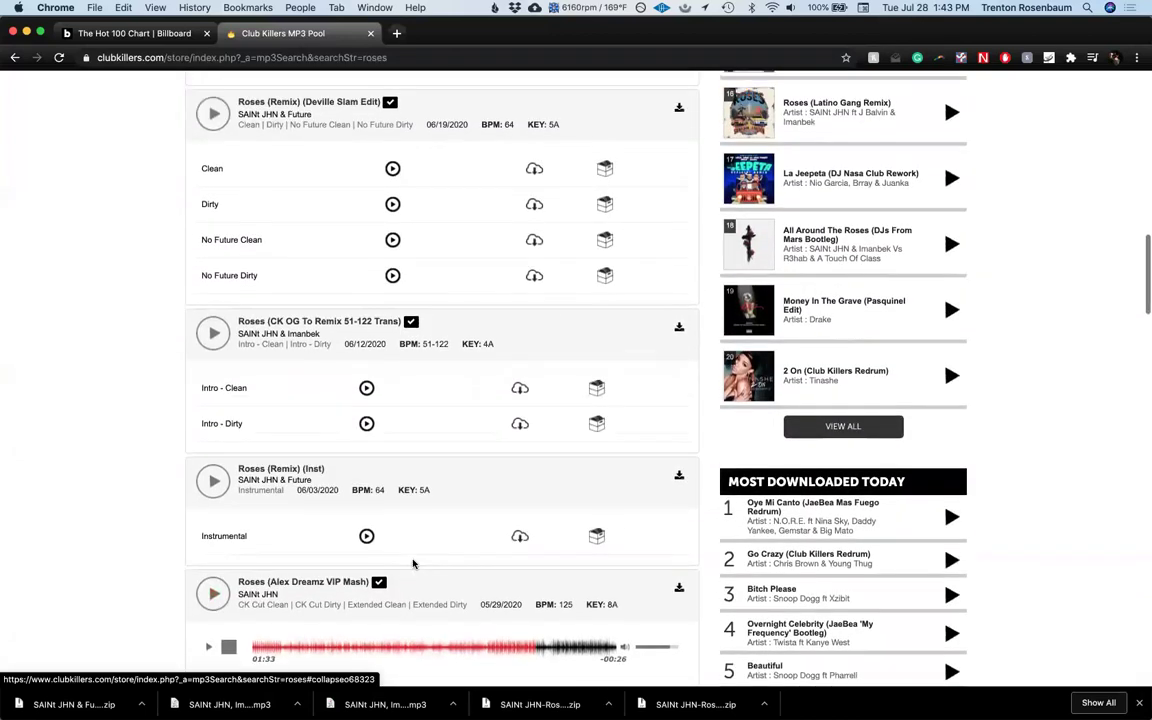
scroll(413, 564, down, 1)
scroll(413, 565, up, 2)
scroll(413, 565, up, 5)
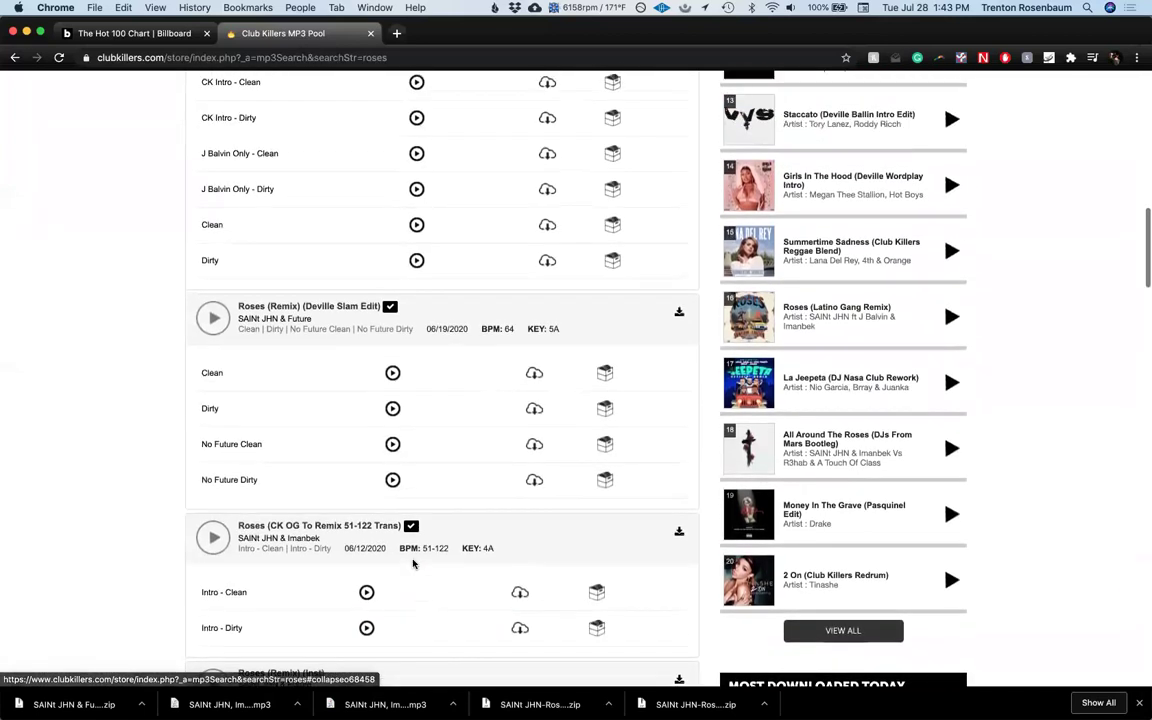
scroll(413, 564, up, 3)
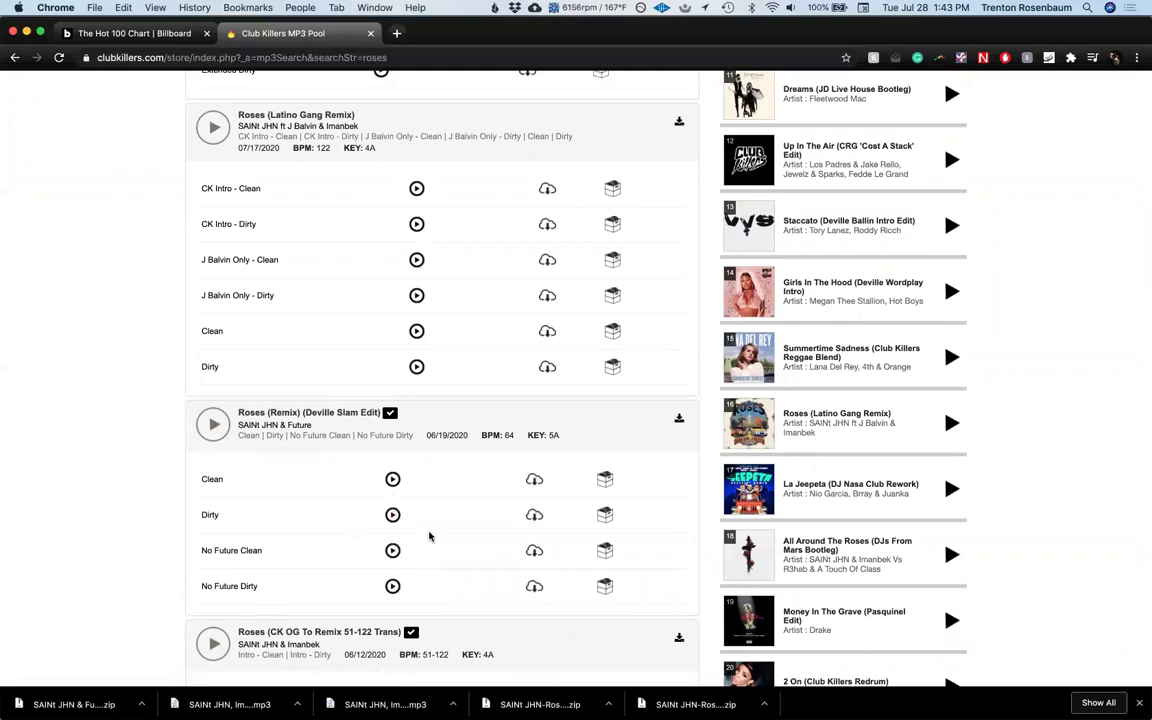
click(393, 515)
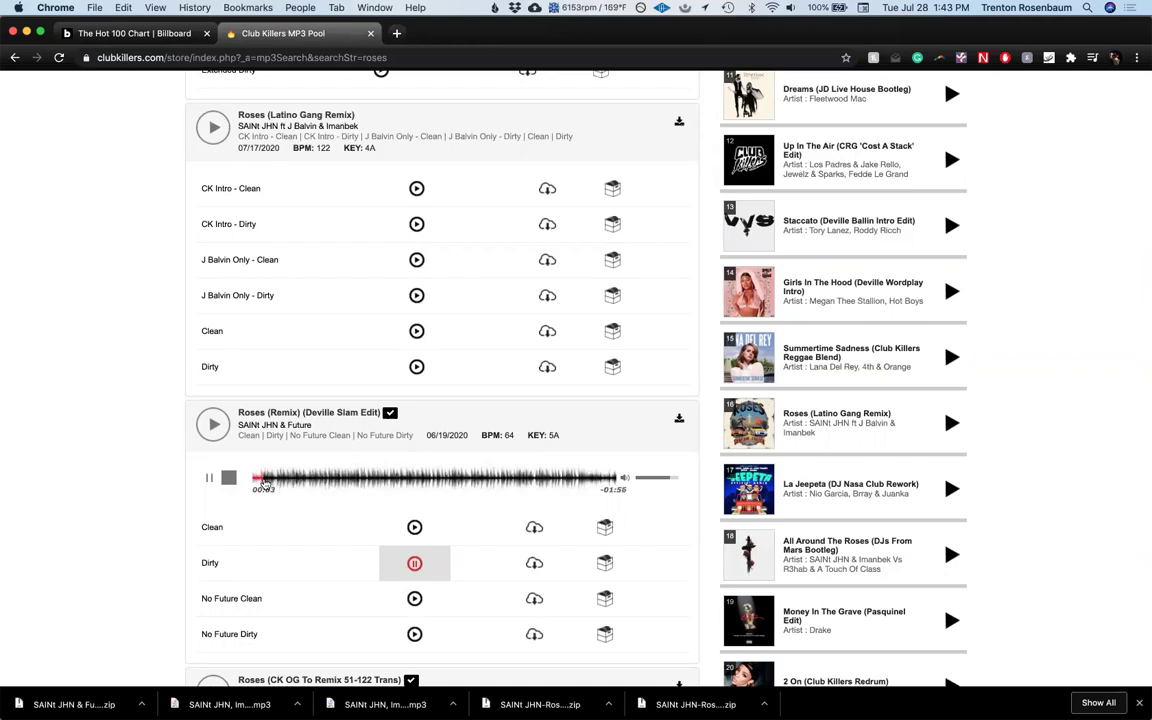
click(215, 425)
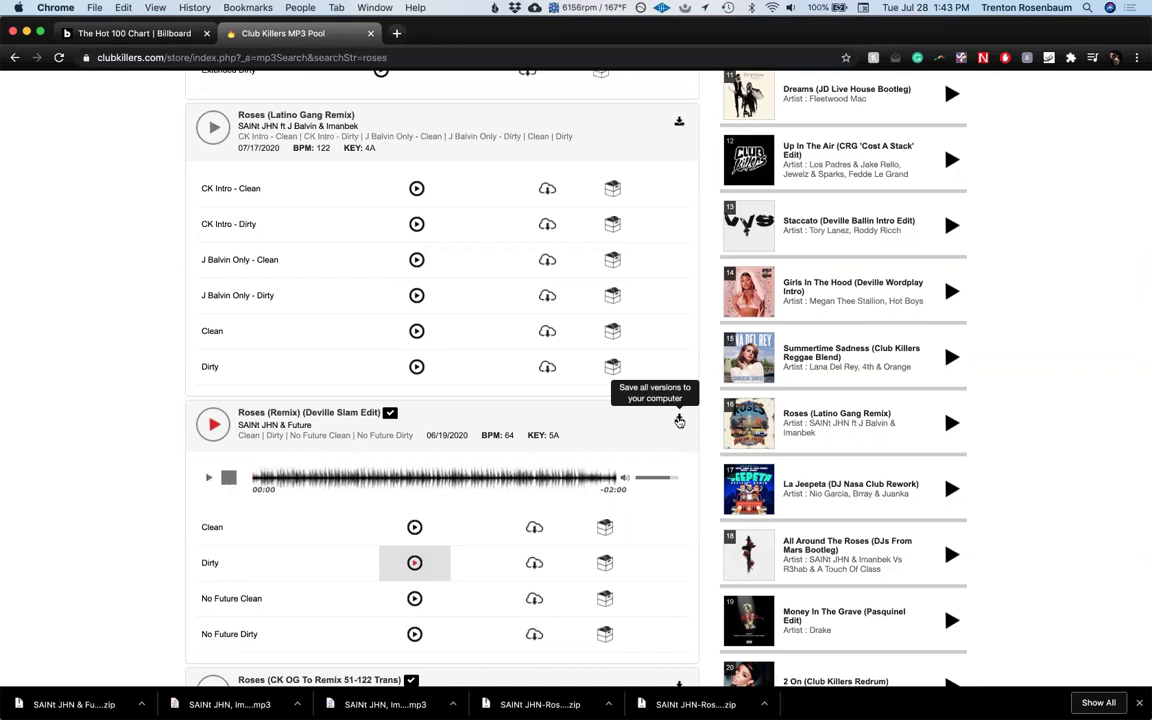
click(679, 421)
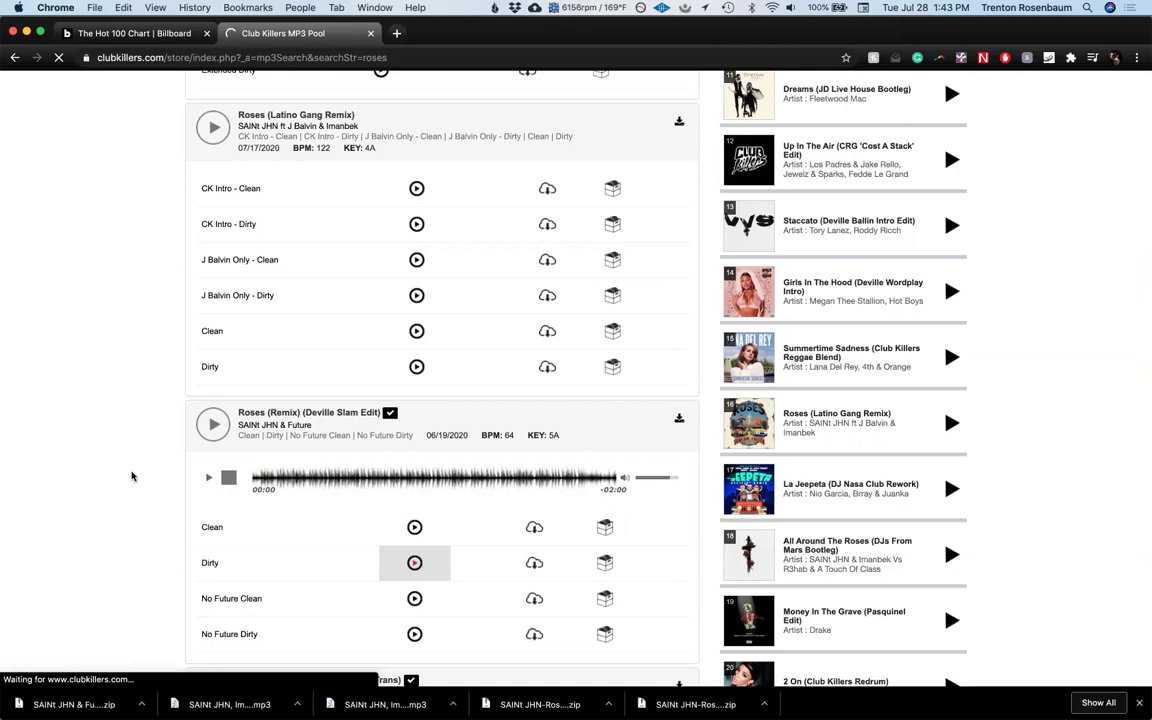
scroll(131, 476, down, 1)
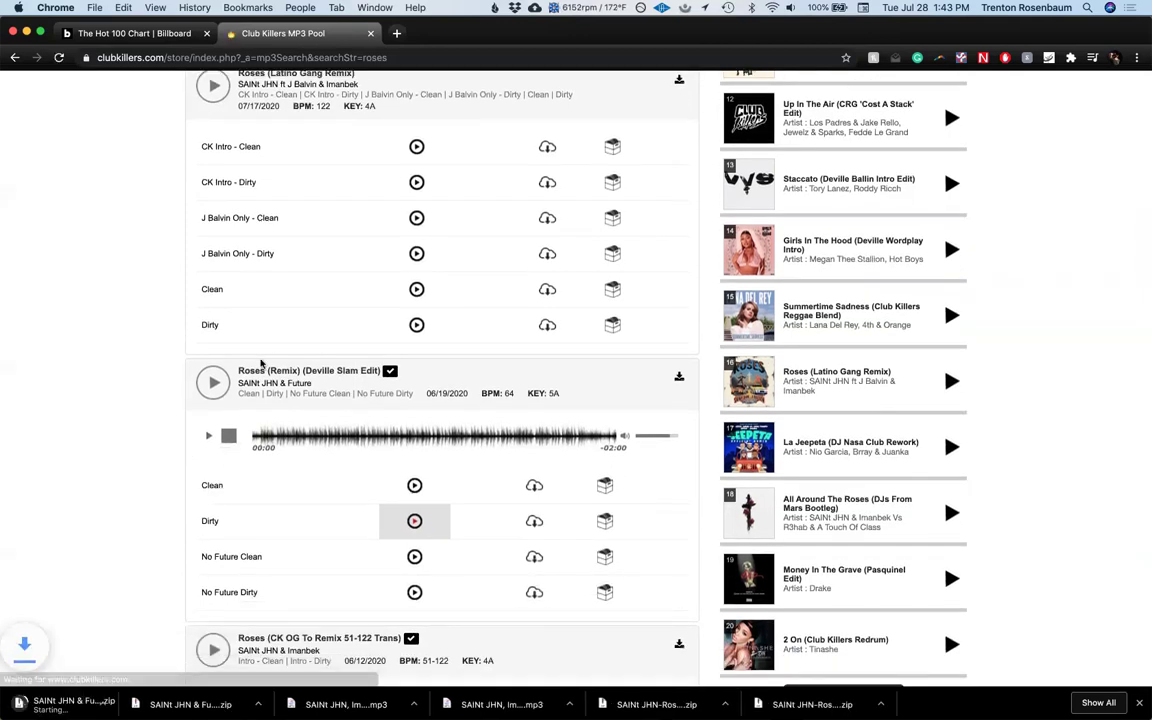
scroll(136, 450, up, 2)
scroll(200, 448, down, 2)
scroll(280, 447, down, 1)
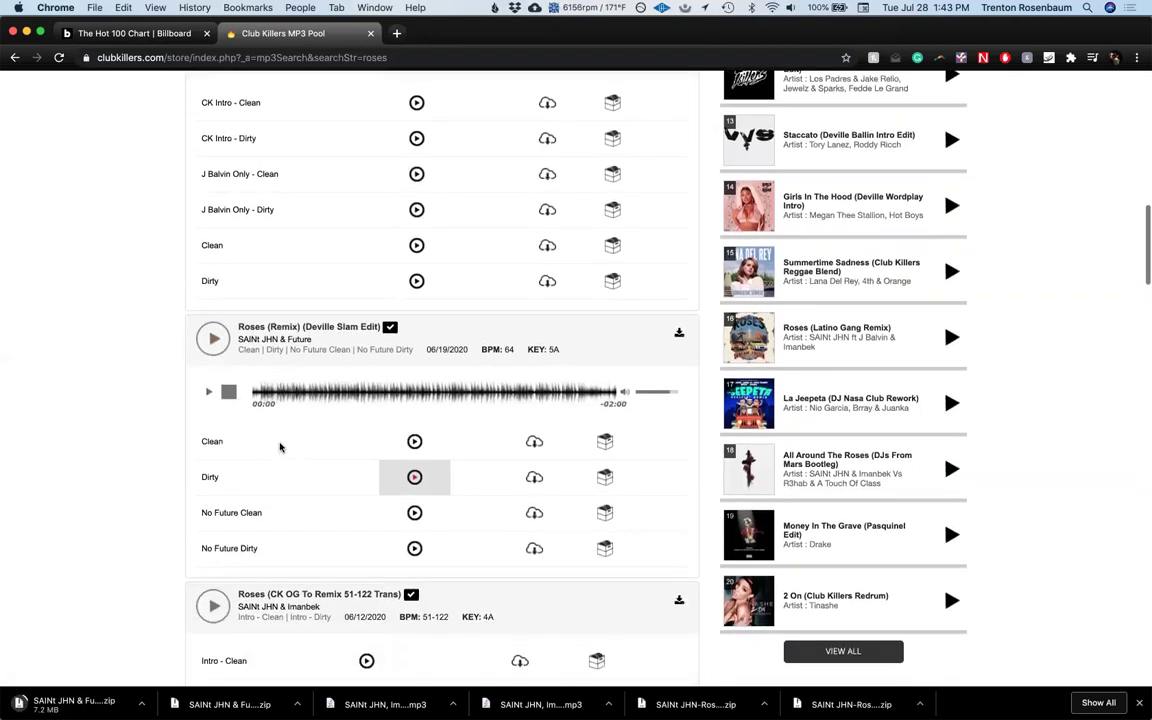
scroll(280, 447, up, 3)
scroll(280, 447, up, 4)
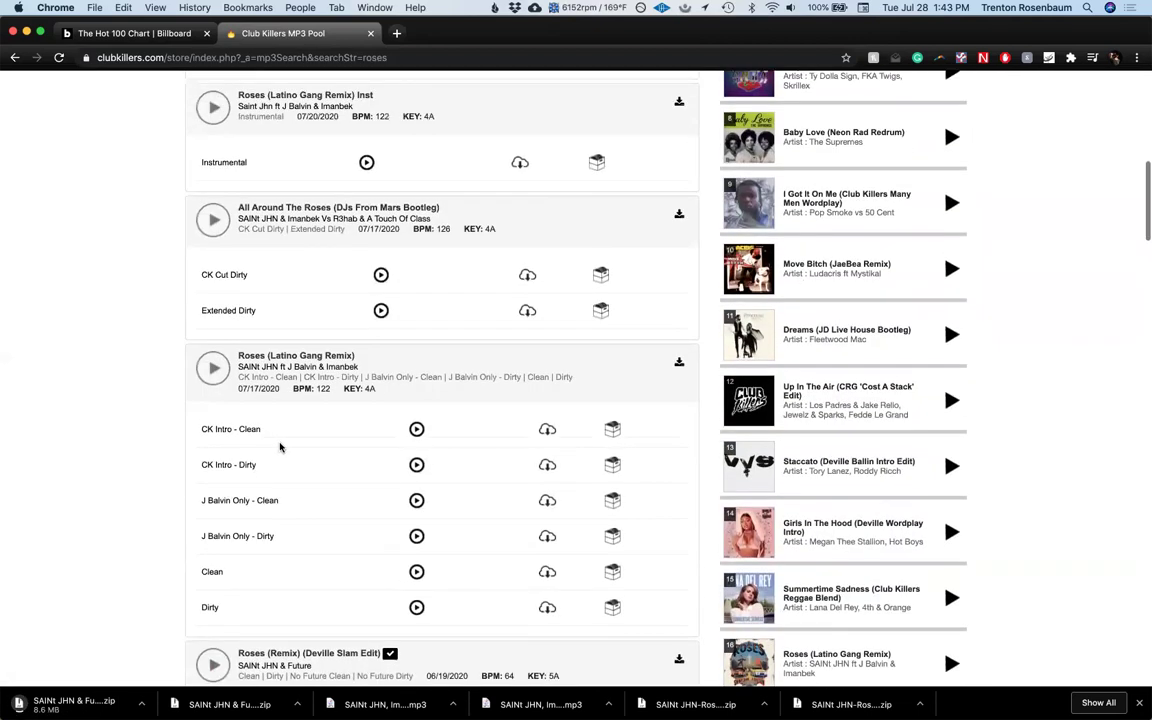
scroll(280, 447, down, 1)
scroll(280, 447, up, 5)
scroll(280, 447, down, 3)
scroll(280, 447, down, 4)
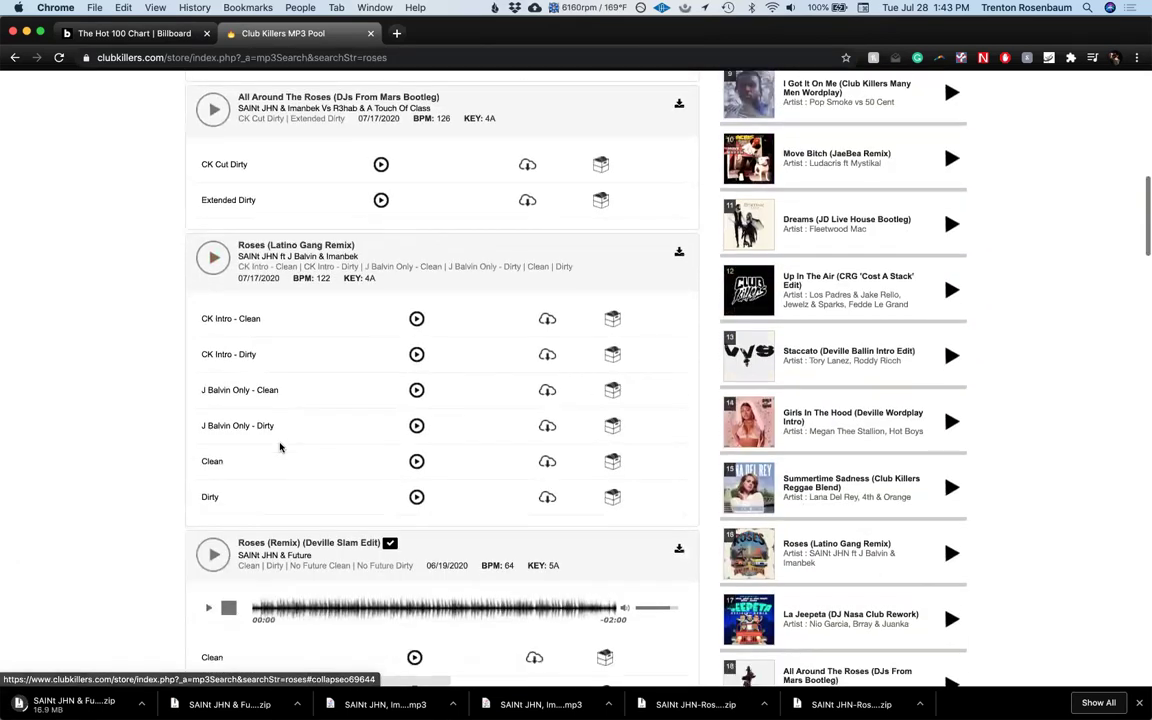
scroll(280, 447, up, 4)
scroll(280, 447, down, 4)
scroll(280, 447, down, 1)
scroll(280, 447, up, 6)
scroll(280, 447, down, 6)
scroll(160, 447, down, 7)
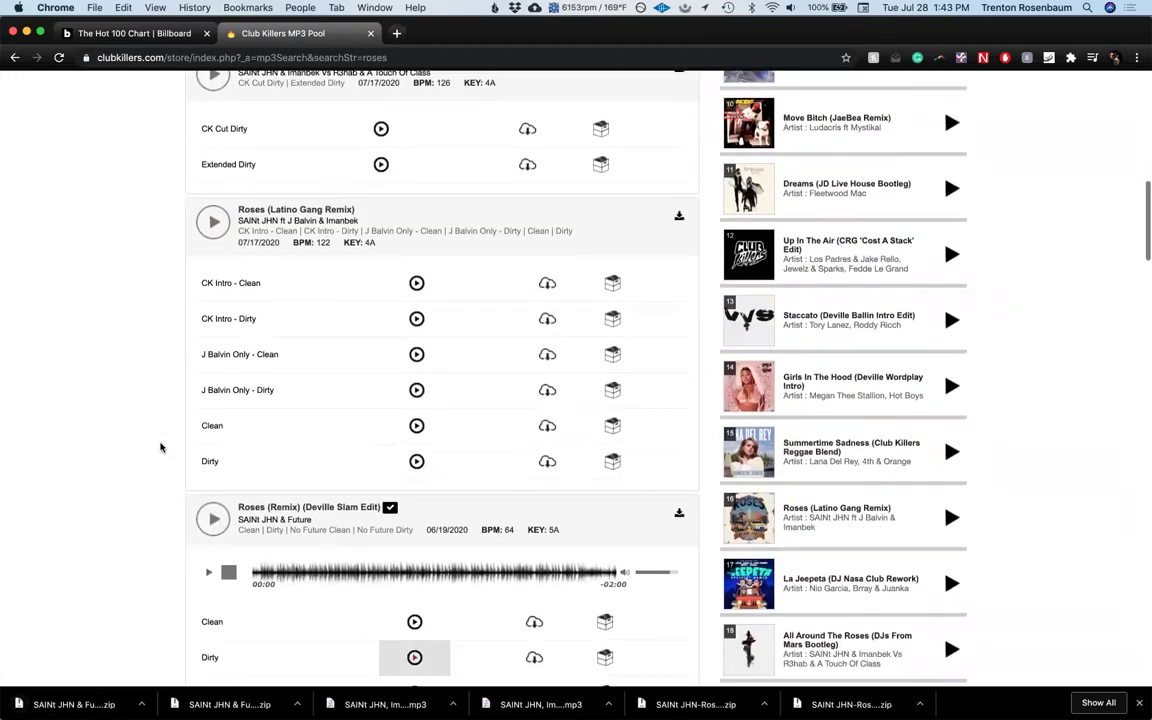
scroll(160, 447, up, 9)
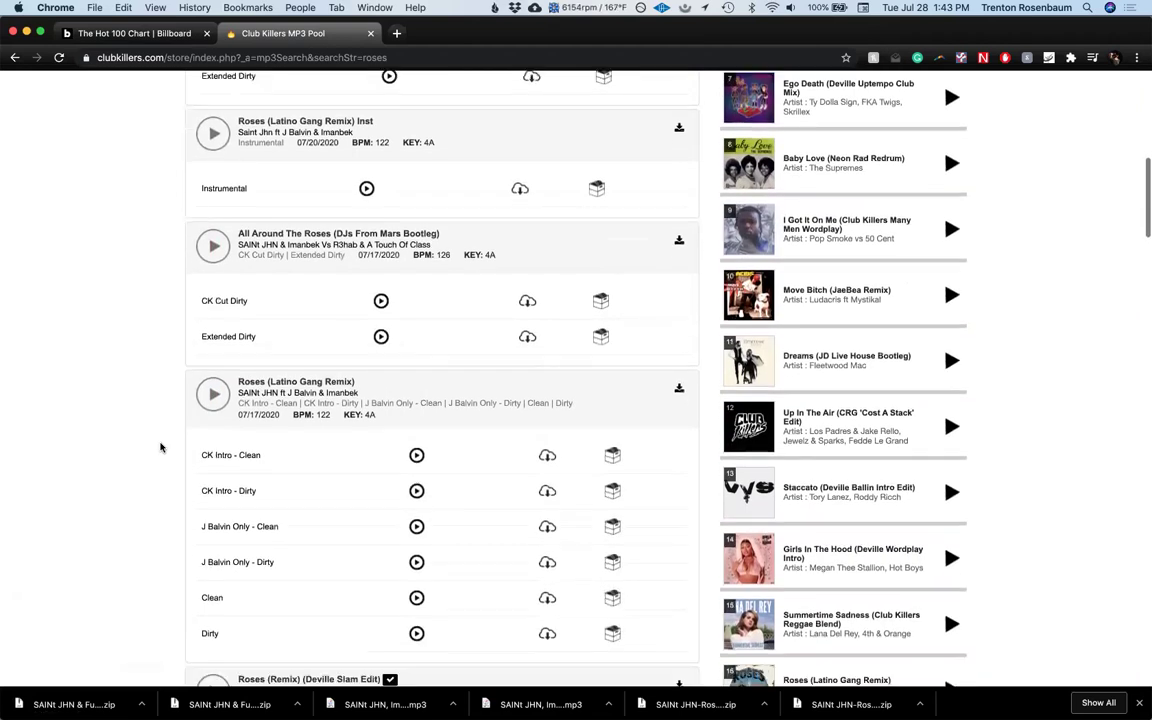
scroll(160, 447, up, 4)
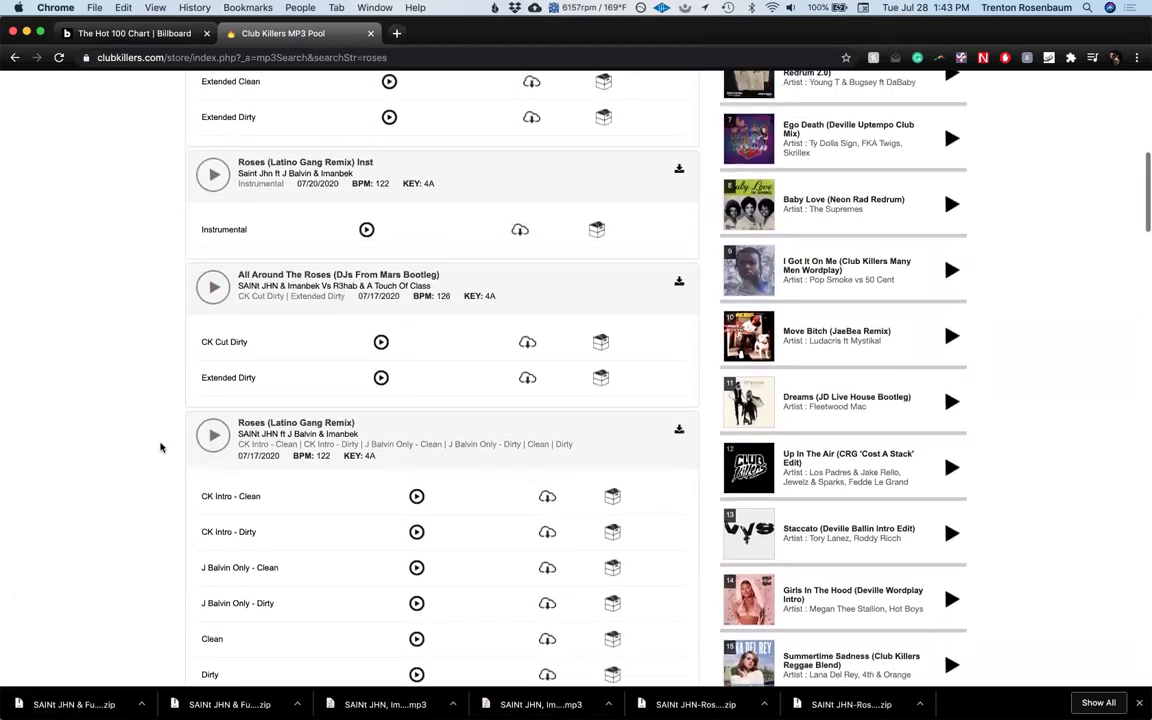
scroll(160, 447, down, 2)
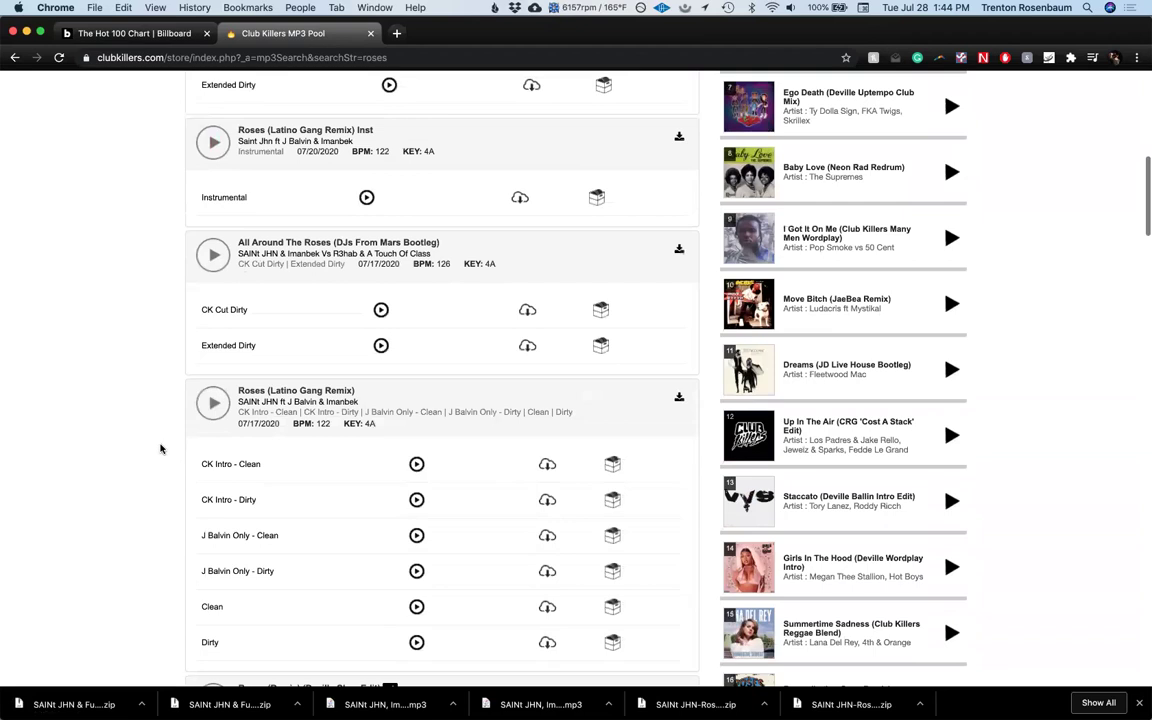
scroll(160, 448, up, 5)
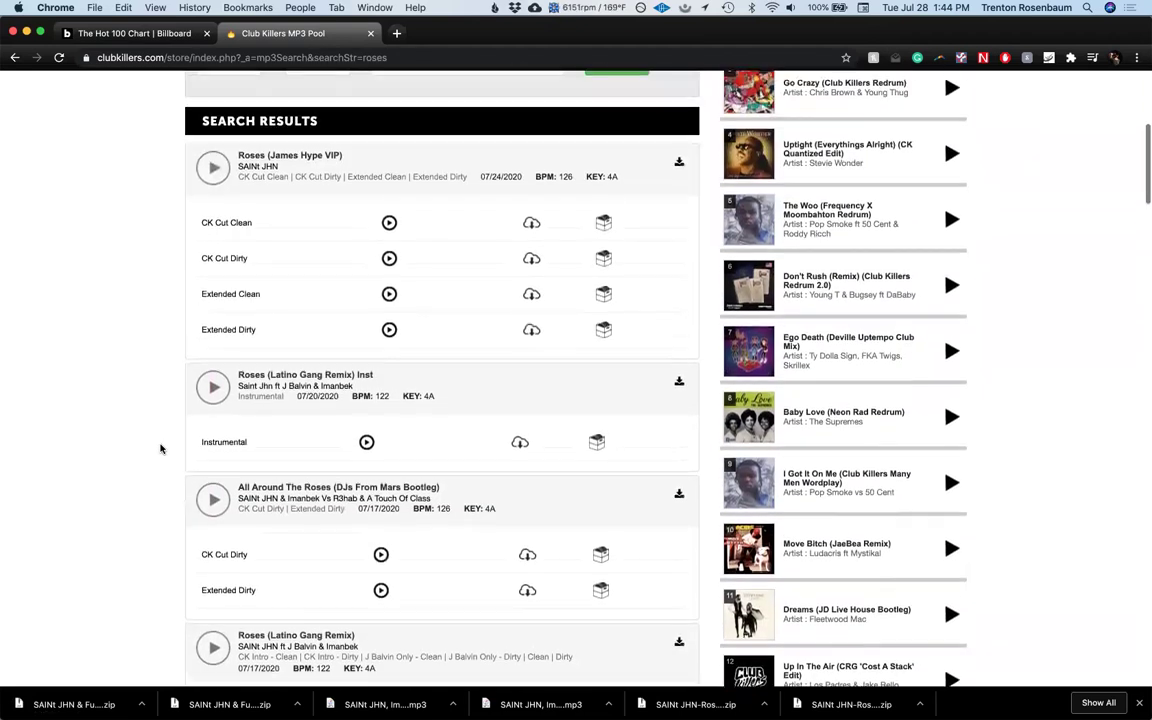
scroll(160, 448, up, 1)
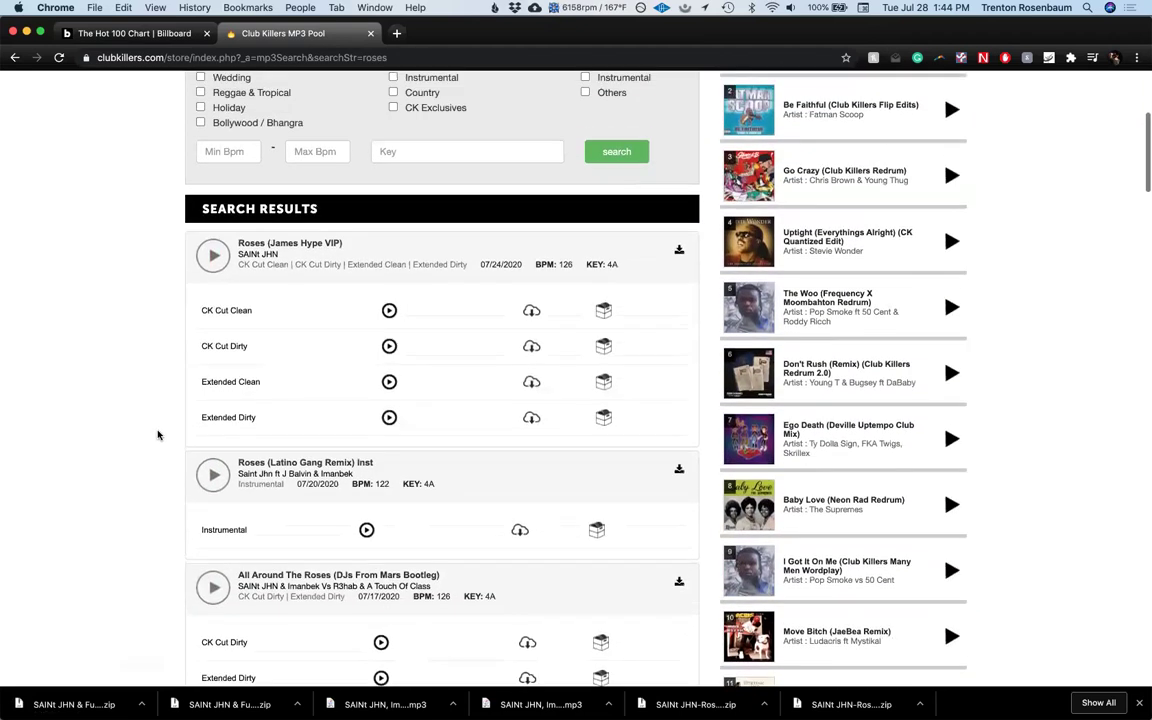
scroll(150, 370, up, 8)
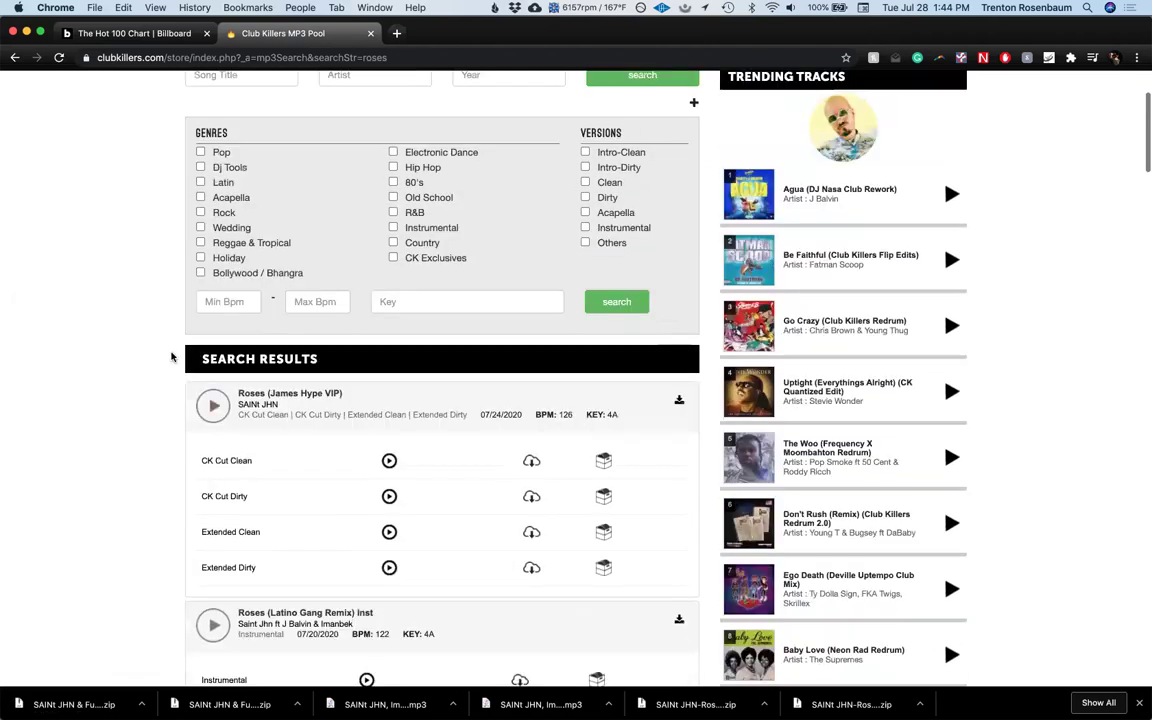
Step: Check the Billboard Hot 100 chart for the next track to find
click(128, 40)
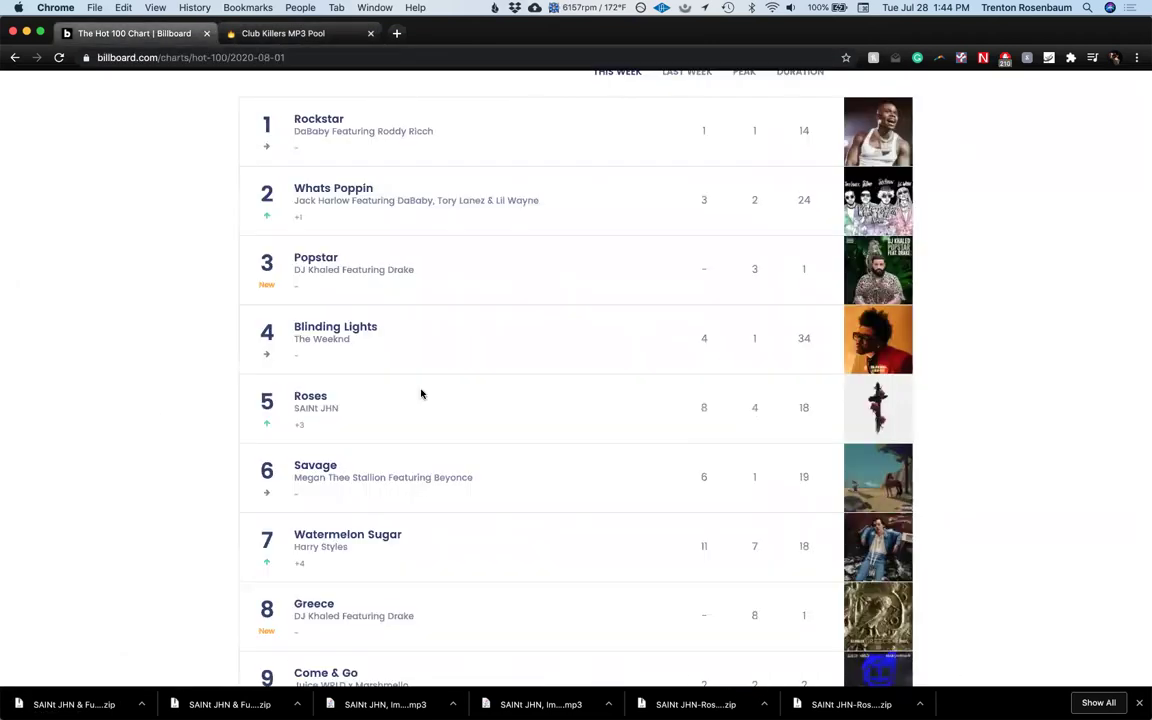
scroll(421, 394, down, 2)
scroll(363, 334, down, 2)
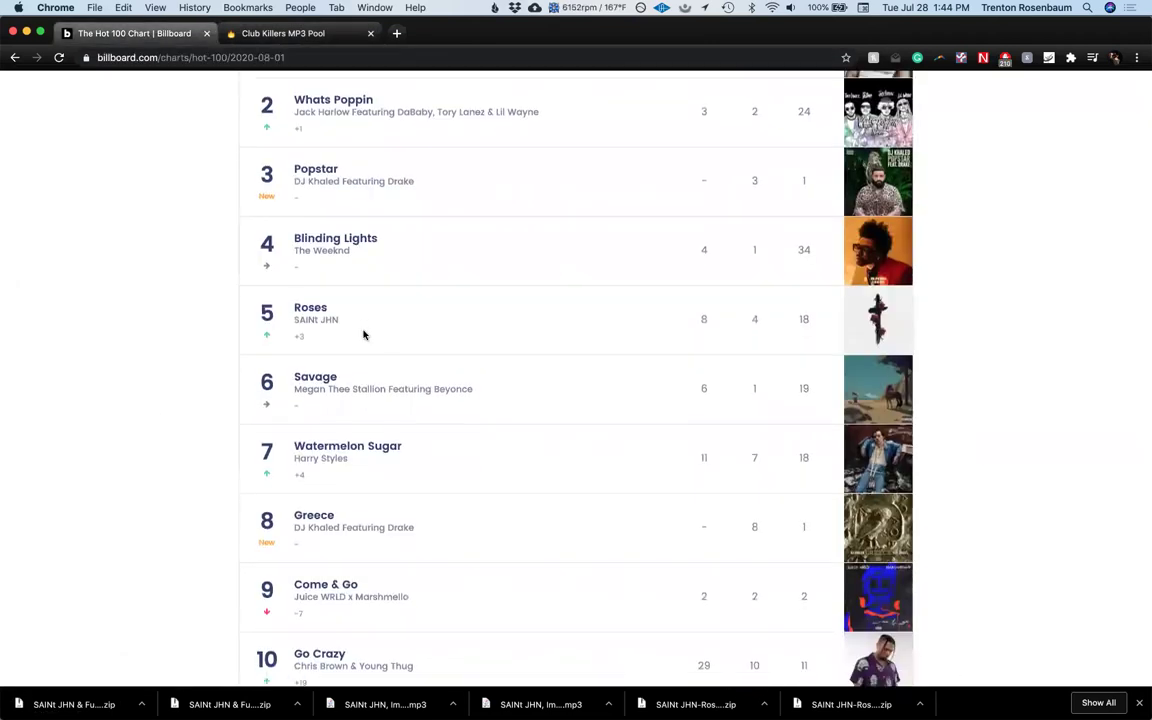
scroll(380, 357, down, 2)
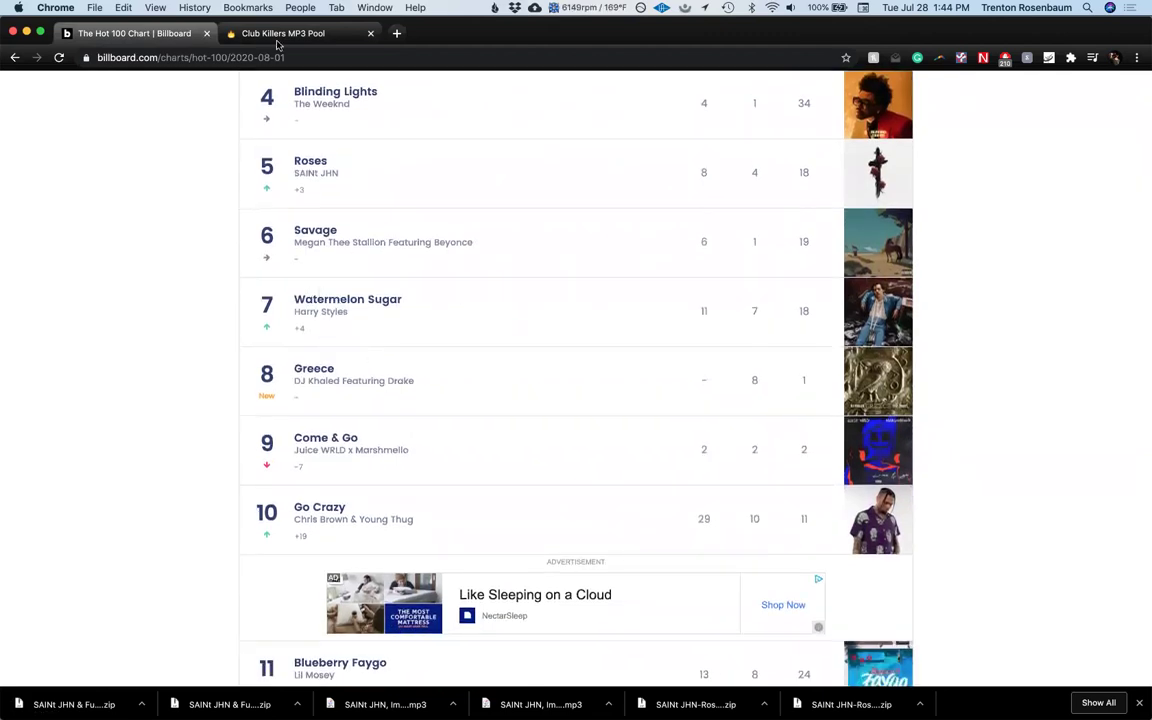
Step: Search the Club Killers pool for 'watermelon'
click(278, 33)
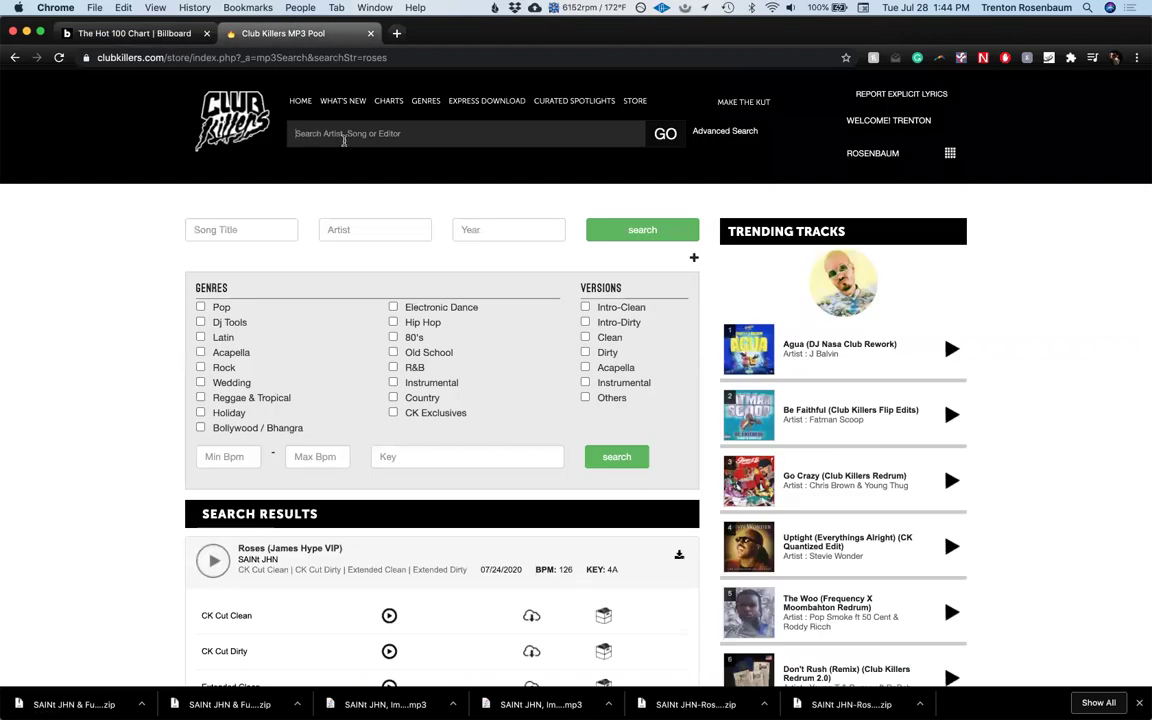
click(344, 137)
text(ate)
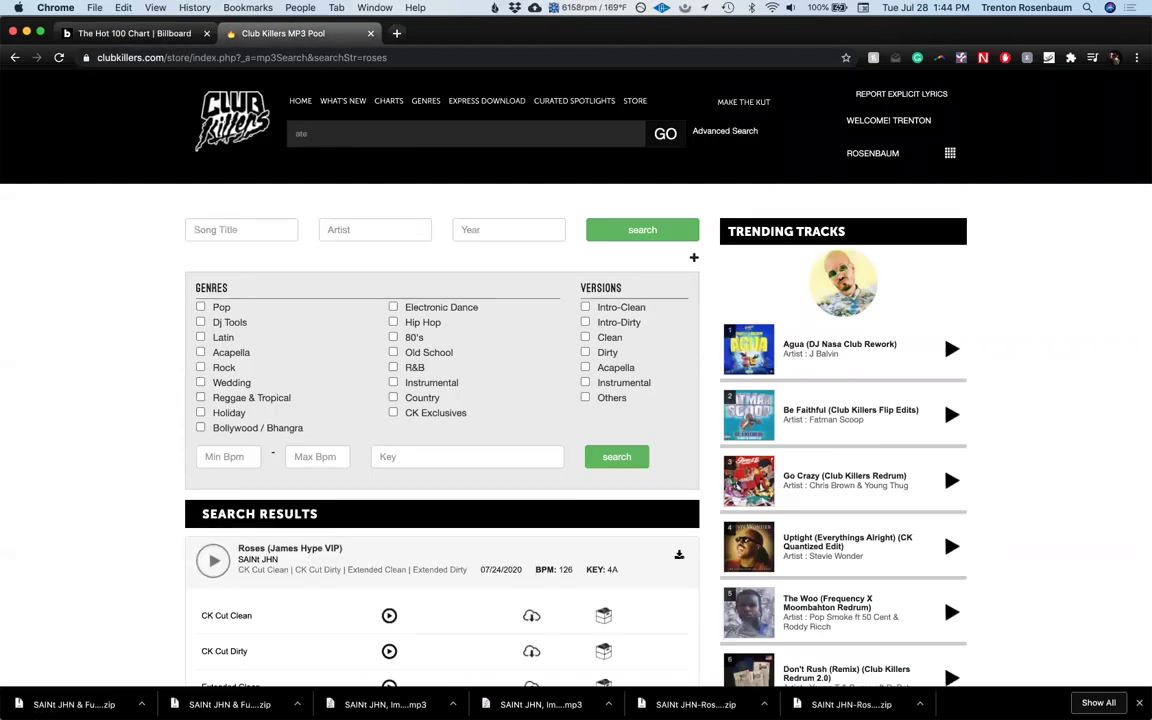
key(BackSpace)
key(BackSpace)
key(BackSpace)
text(watermelon)
key(Return)
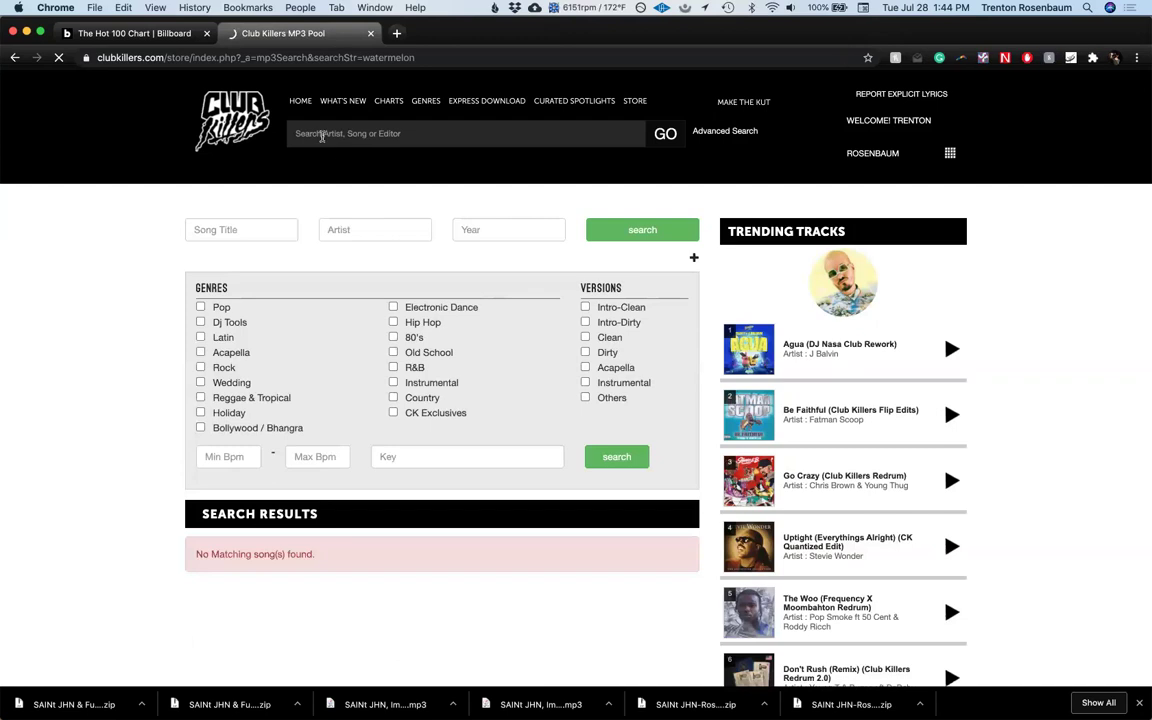
Step: Replace the POOL Player search with 'watermelon' and run it
key(super+Tab)
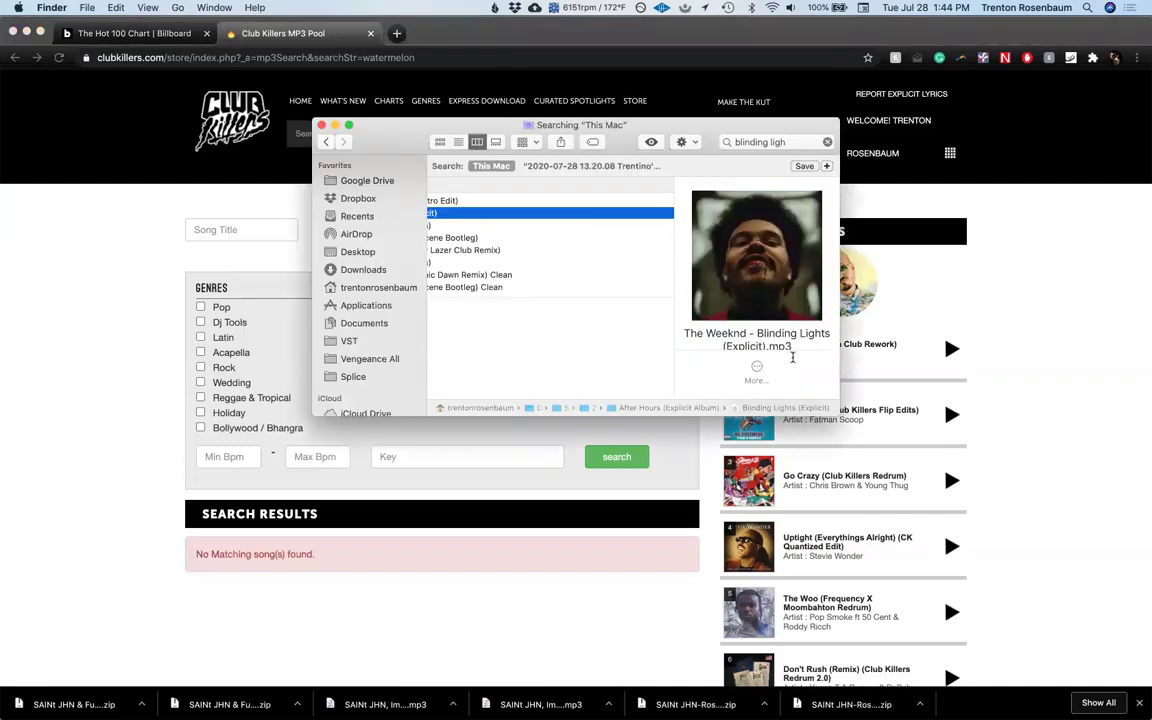
key(super+Tab)
key(super+Tab)
double_click(930, 243)
text(watermelon)
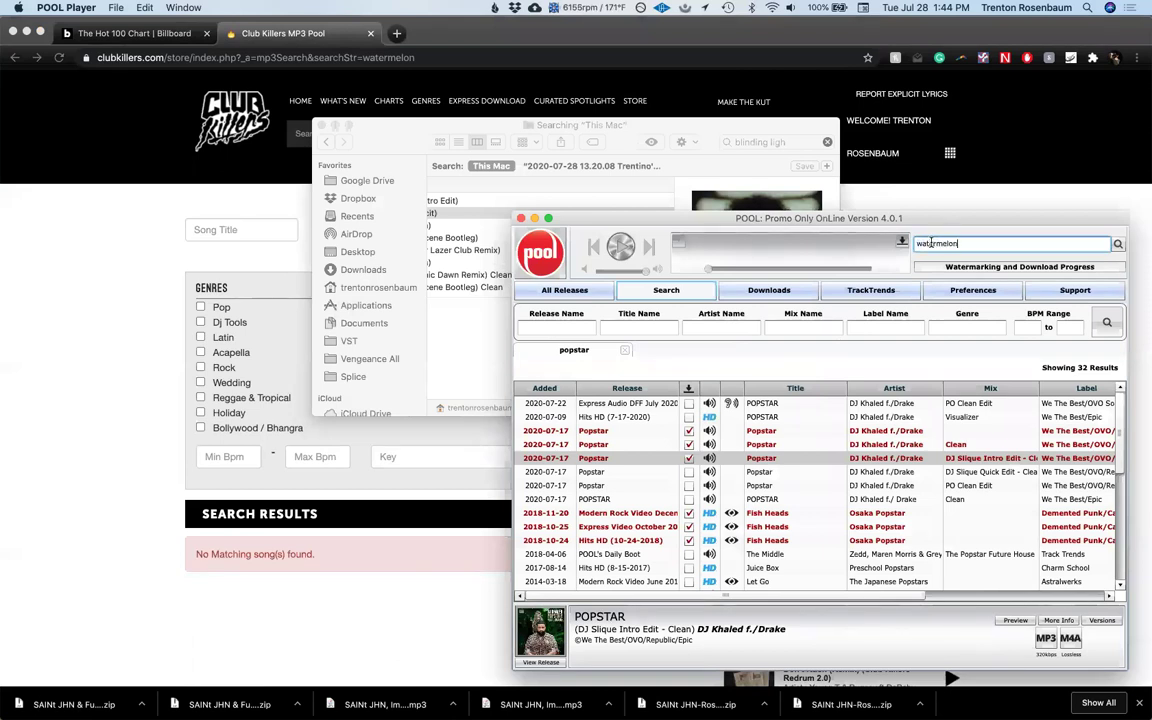
key(Return)
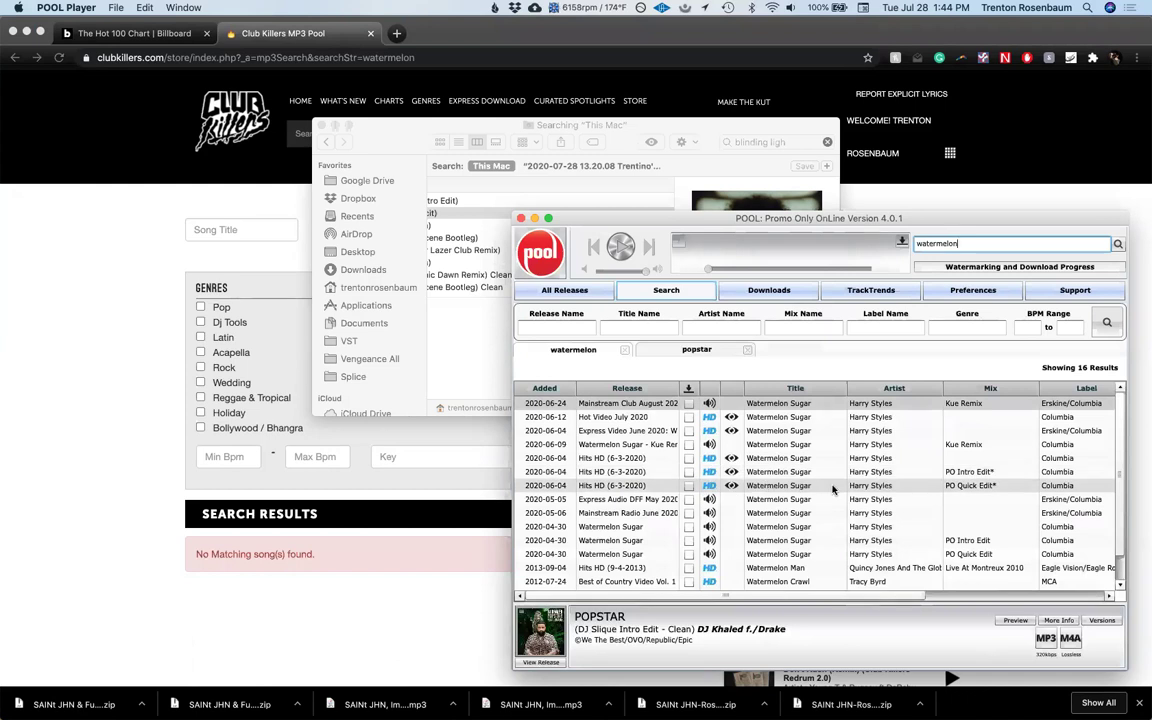
Step: Queue the Watermelon Sugar Kue Remix, Express Audio DFF version and PO Intro Edit for download
click(689, 404)
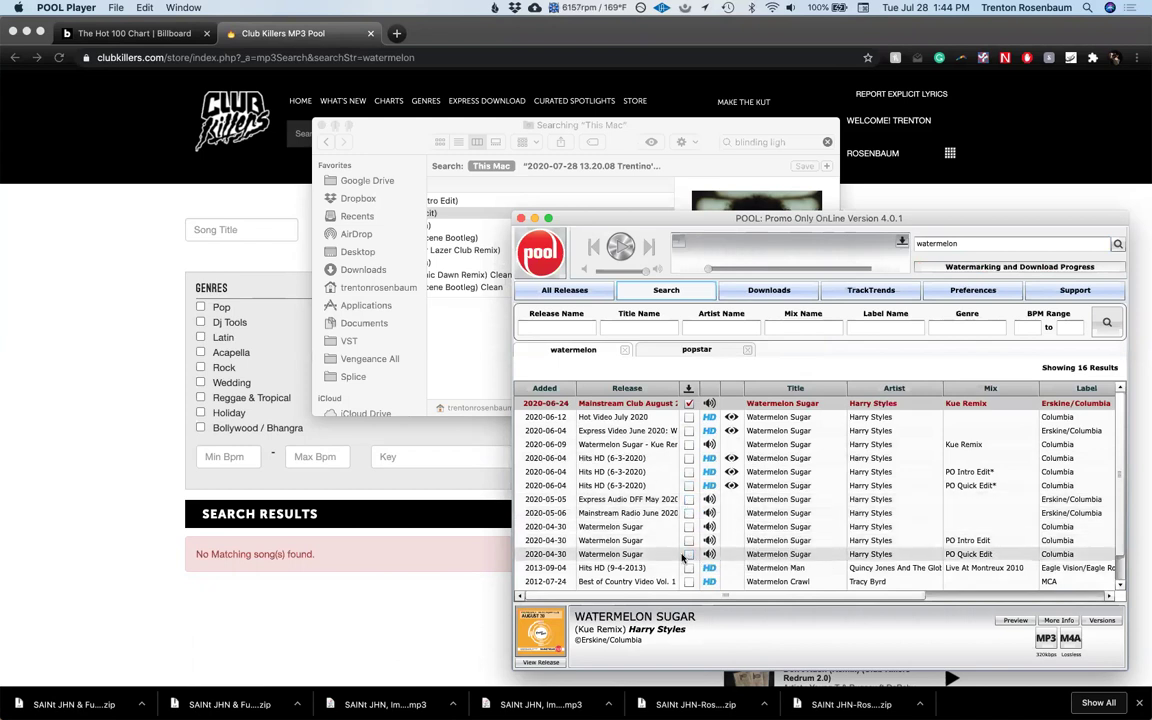
scroll(682, 557, down, 2)
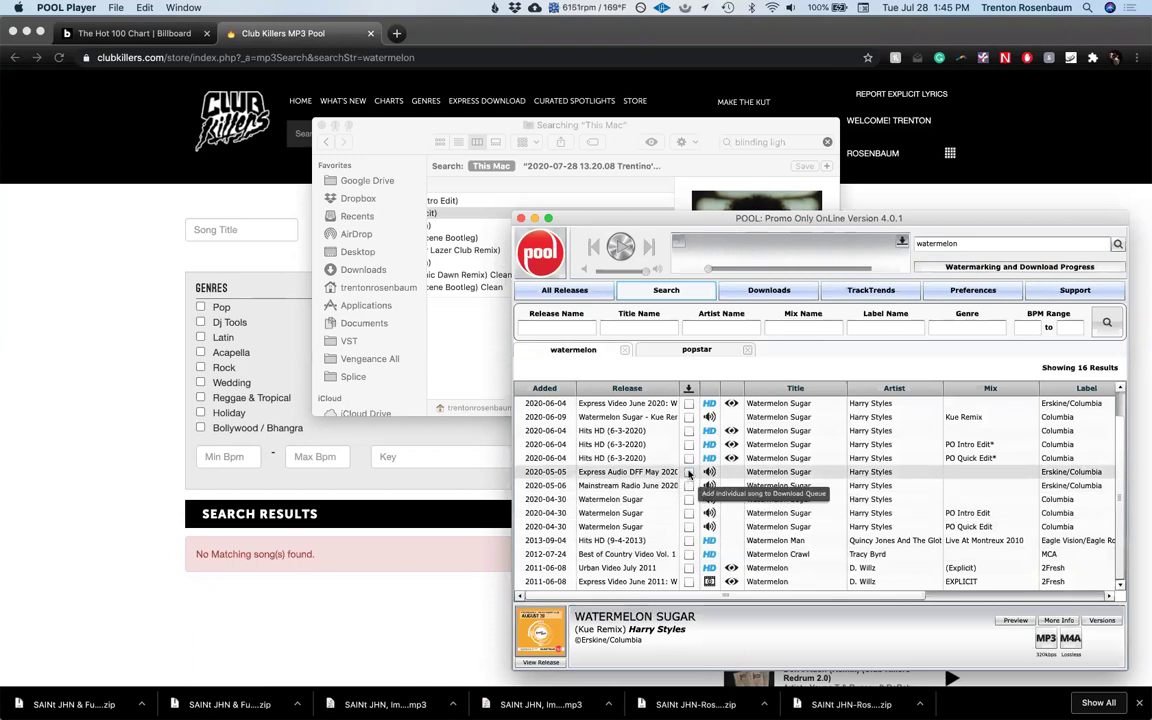
click(688, 472)
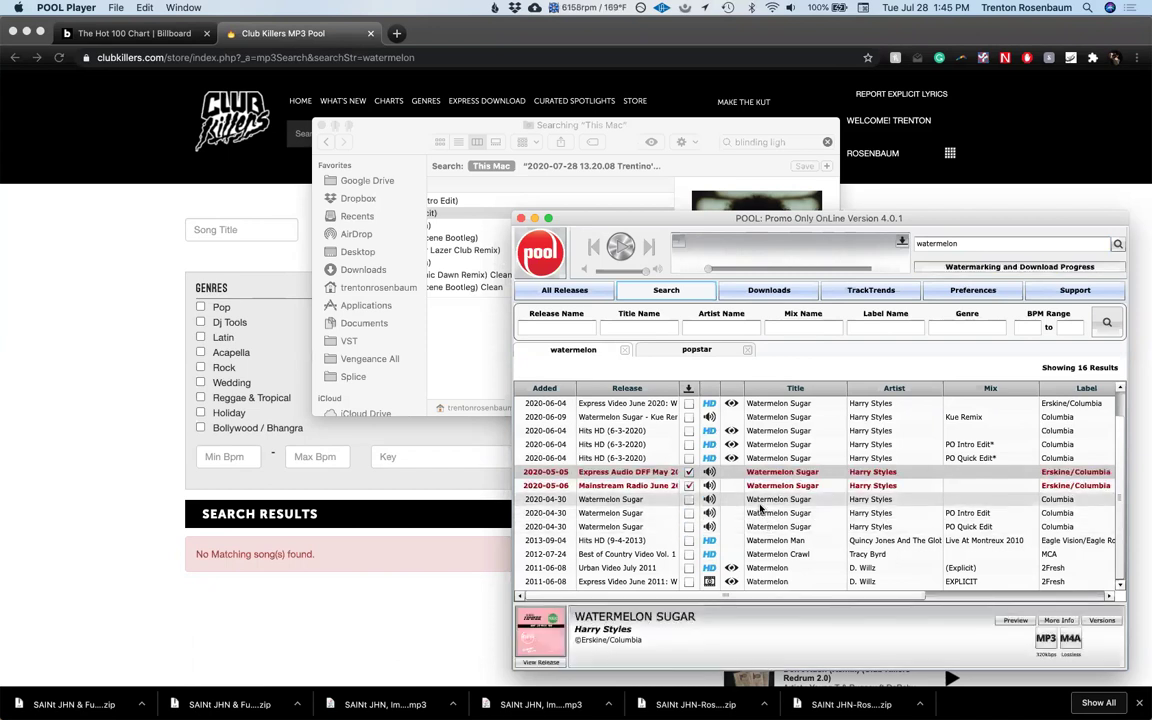
click(688, 513)
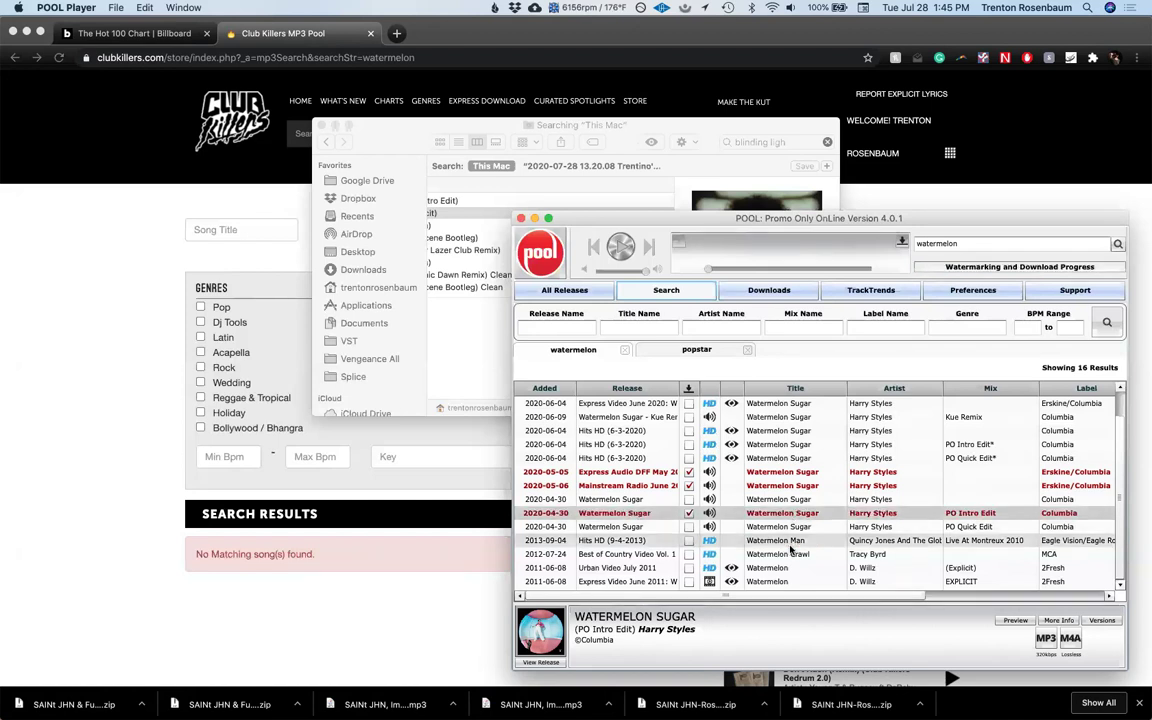
scroll(790, 548, down, 2)
scroll(790, 548, up, 2)
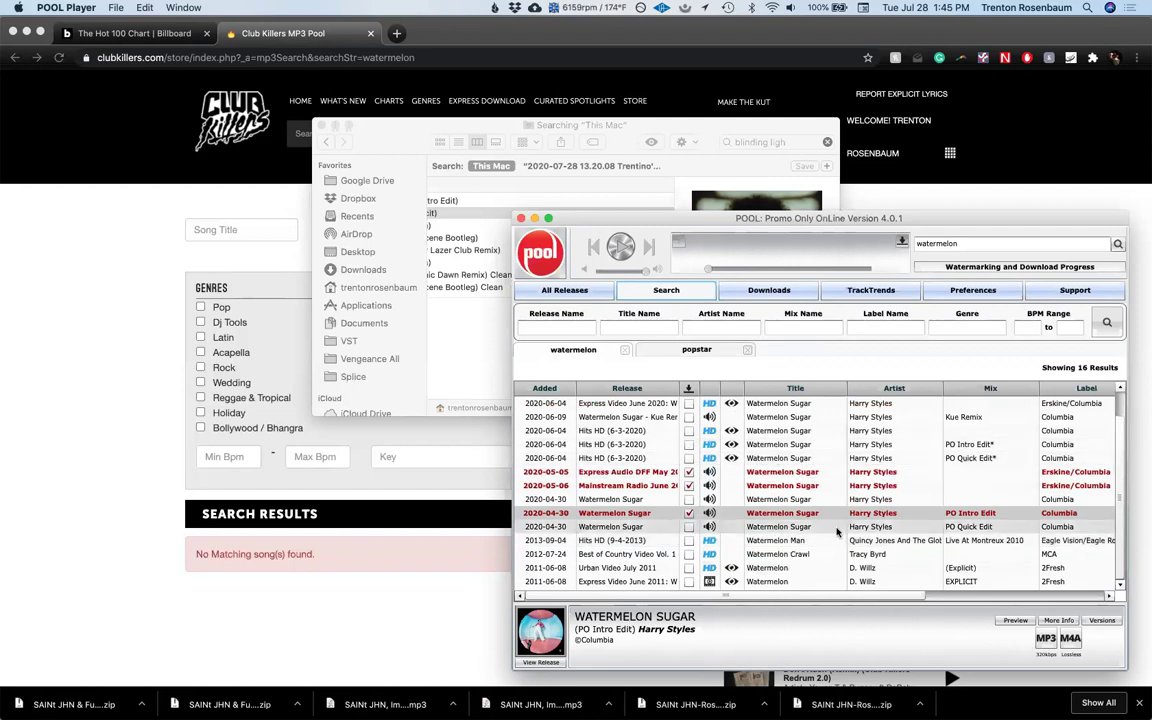
scroll(790, 548, up, 2)
Step: Check the Billboard Hot 100 chart in Chrome for the next song
click(66, 352)
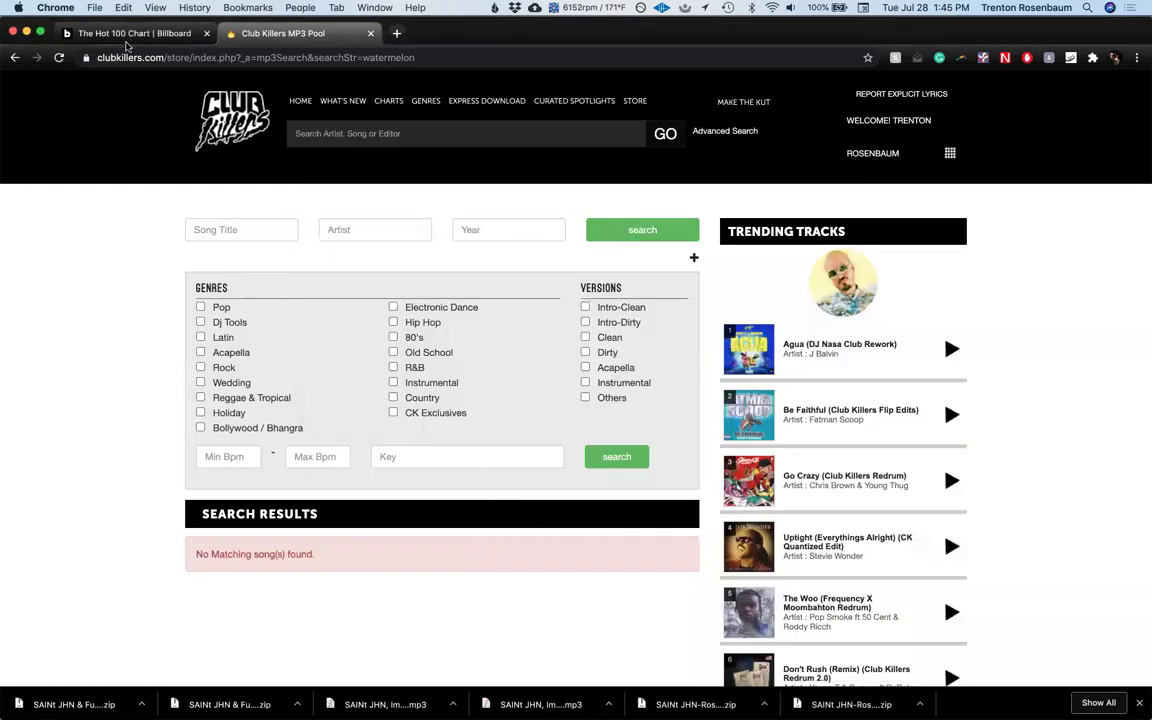
click(134, 33)
scroll(525, 388, down, 1)
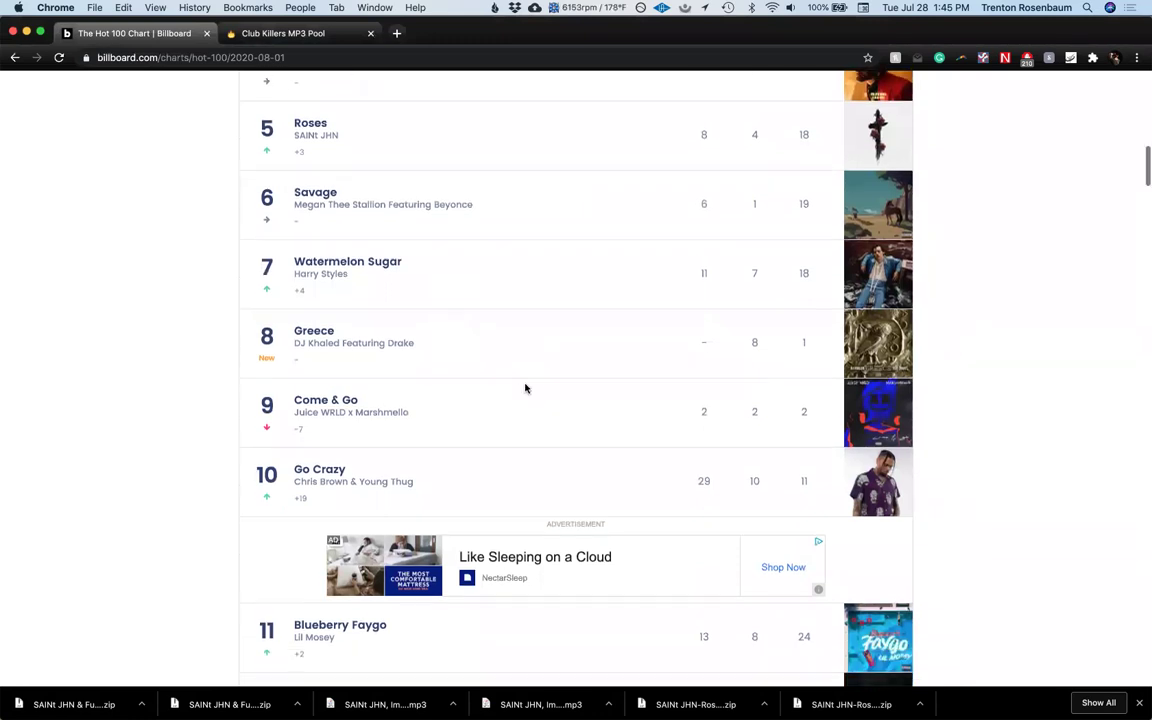
Step: Search Club Killers for 'greece', which returns only Greece 2000 tracks
click(319, 34)
text(greece)
key(Return)
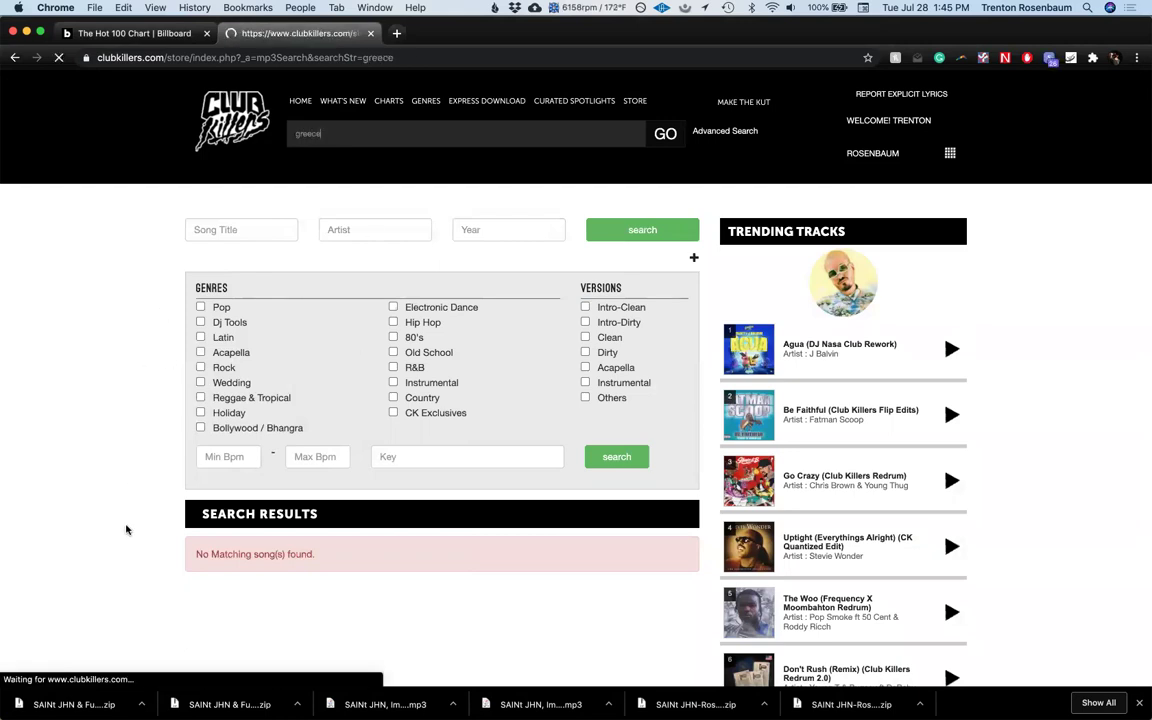
scroll(115, 534, down, 5)
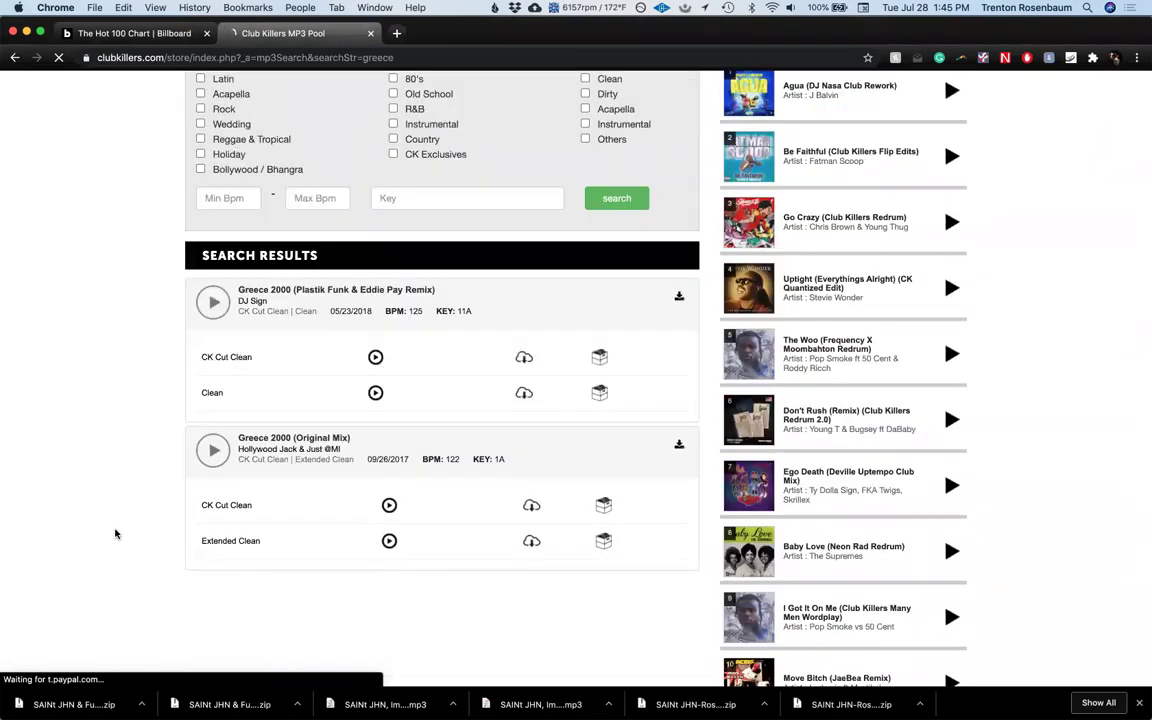
Step: Replace the POOL Player search with 'greece' and run it
key(super+Tab)
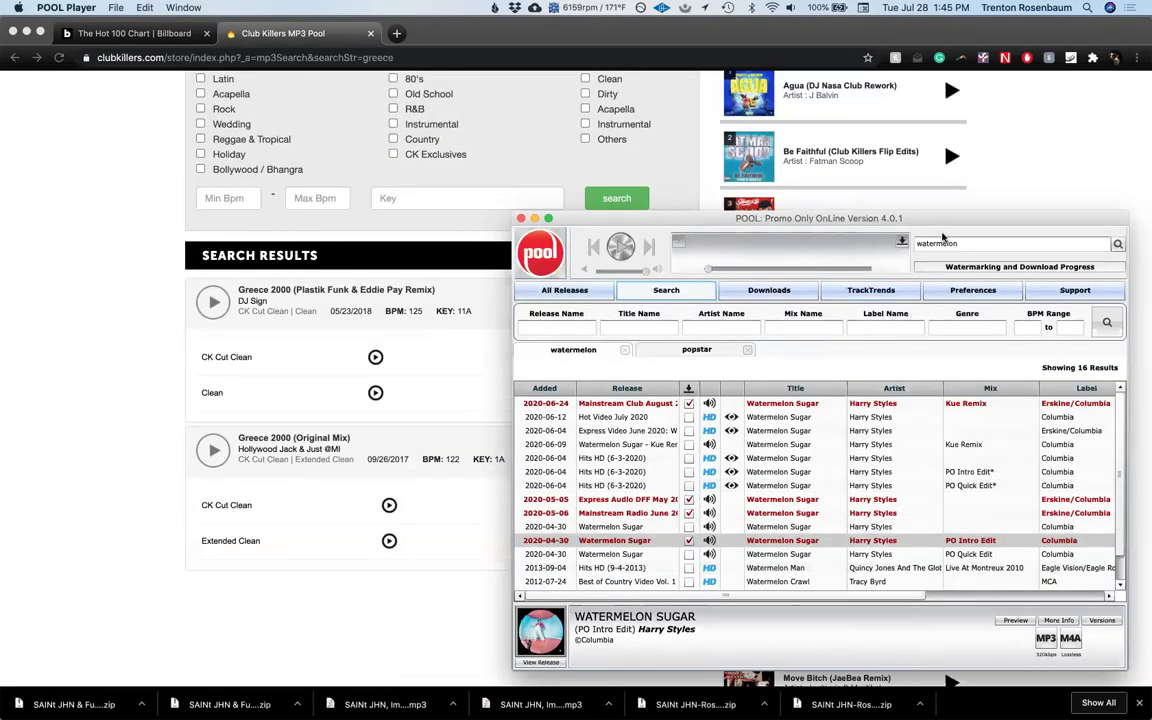
double_click(940, 241)
text(gree)
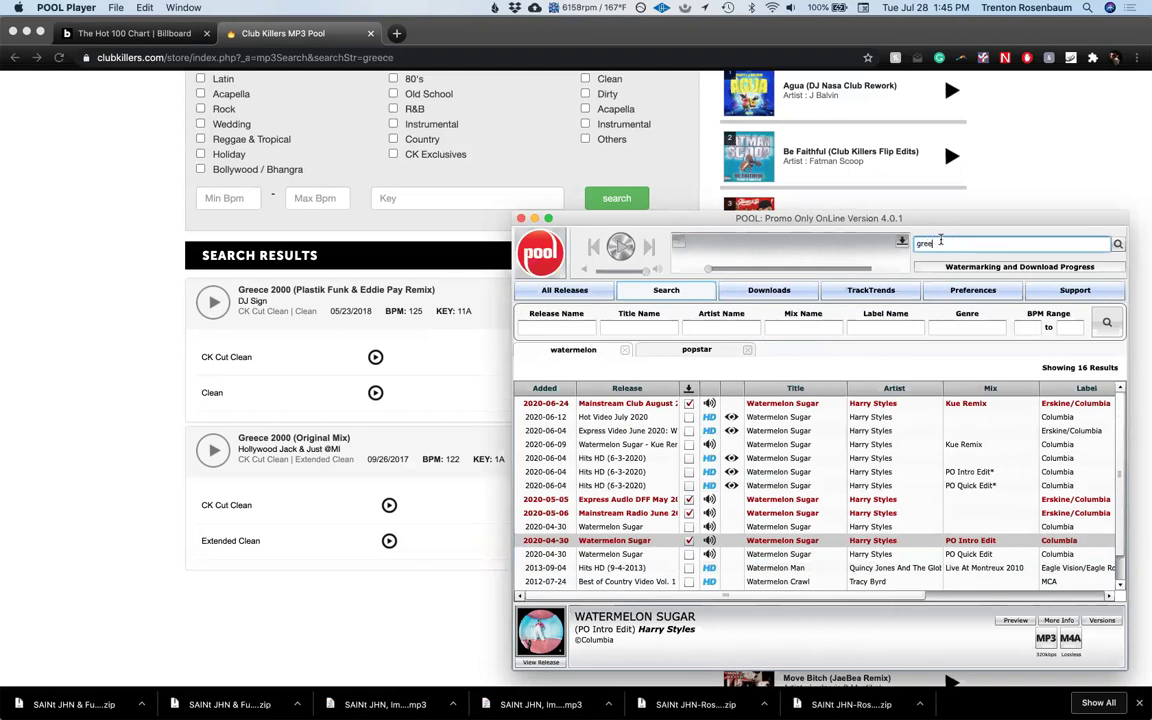
text(ce)
key(Return)
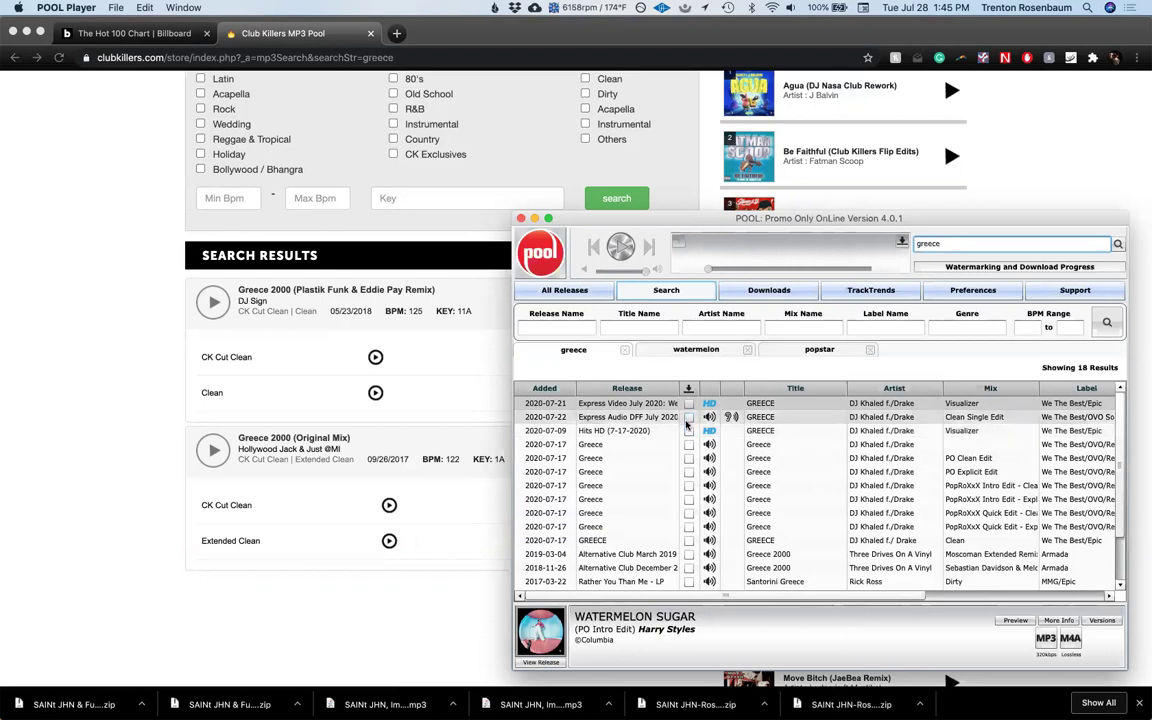
Step: Queue Greece's Clean Single Edit, plain release and both PopRoXxX Intro Edits (Clean, Explicit)
click(688, 417)
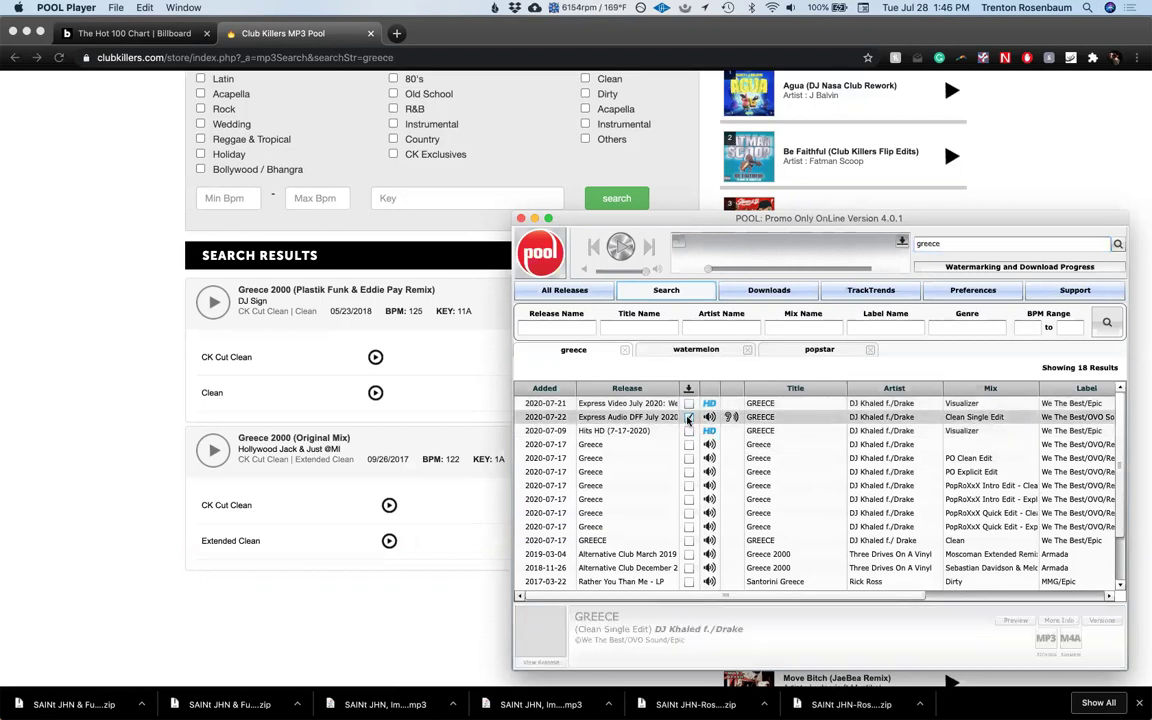
click(688, 446)
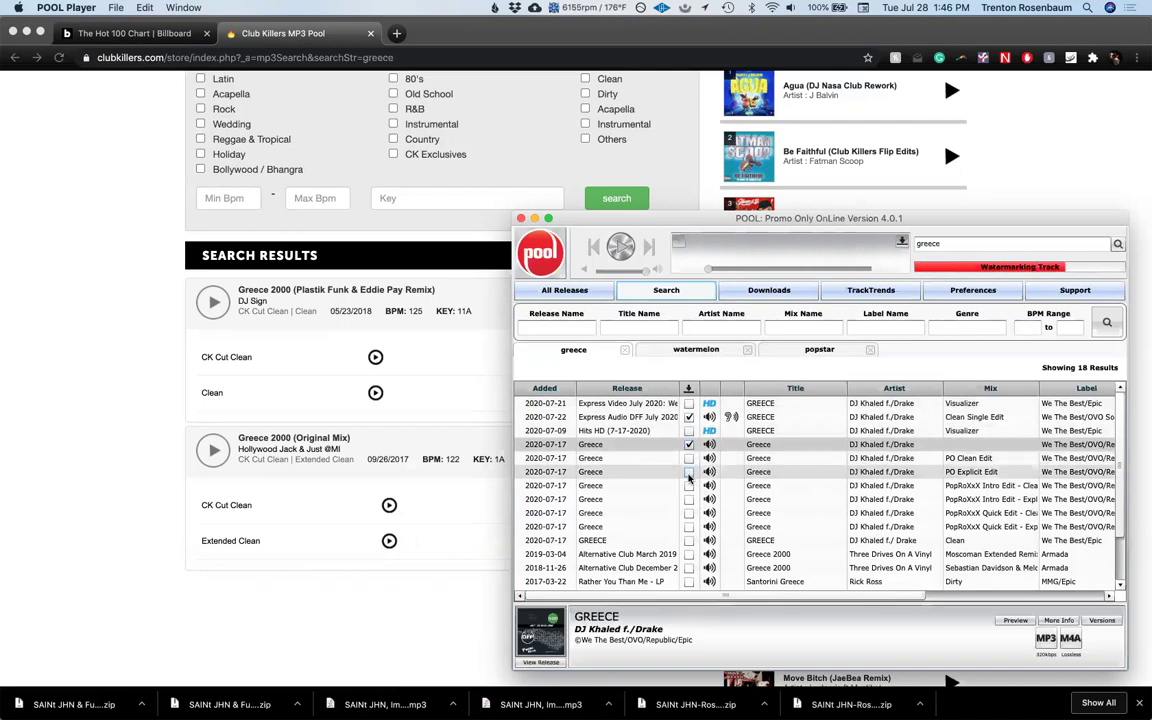
click(688, 485)
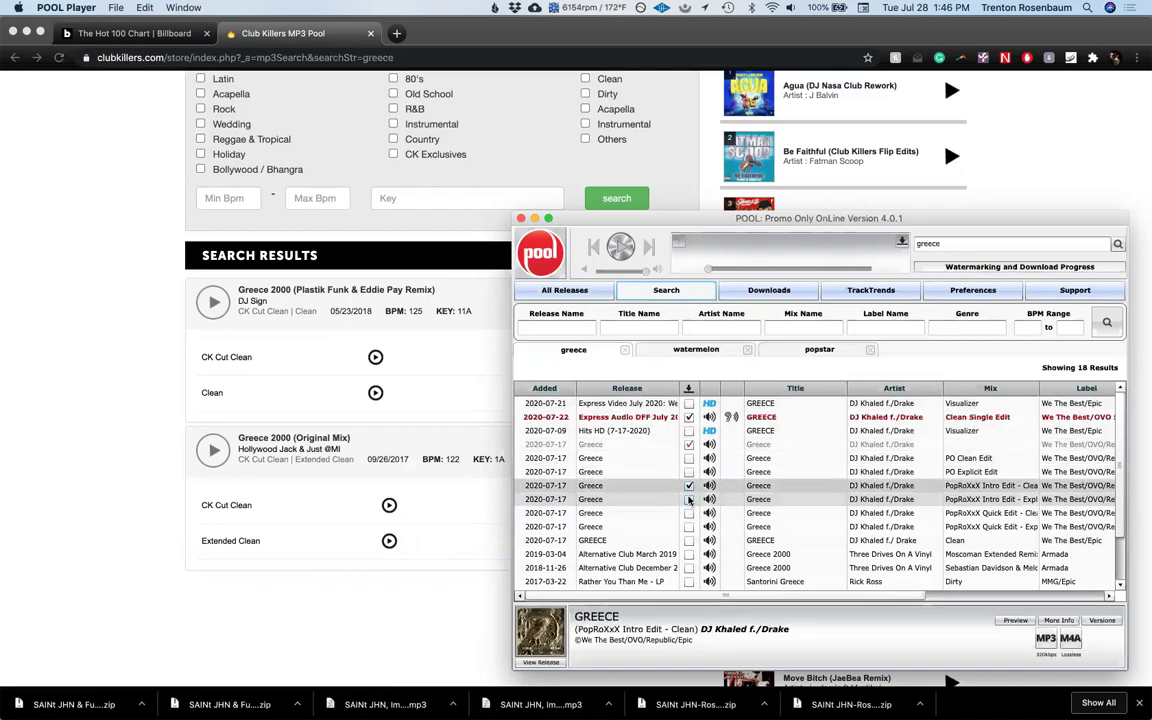
click(688, 499)
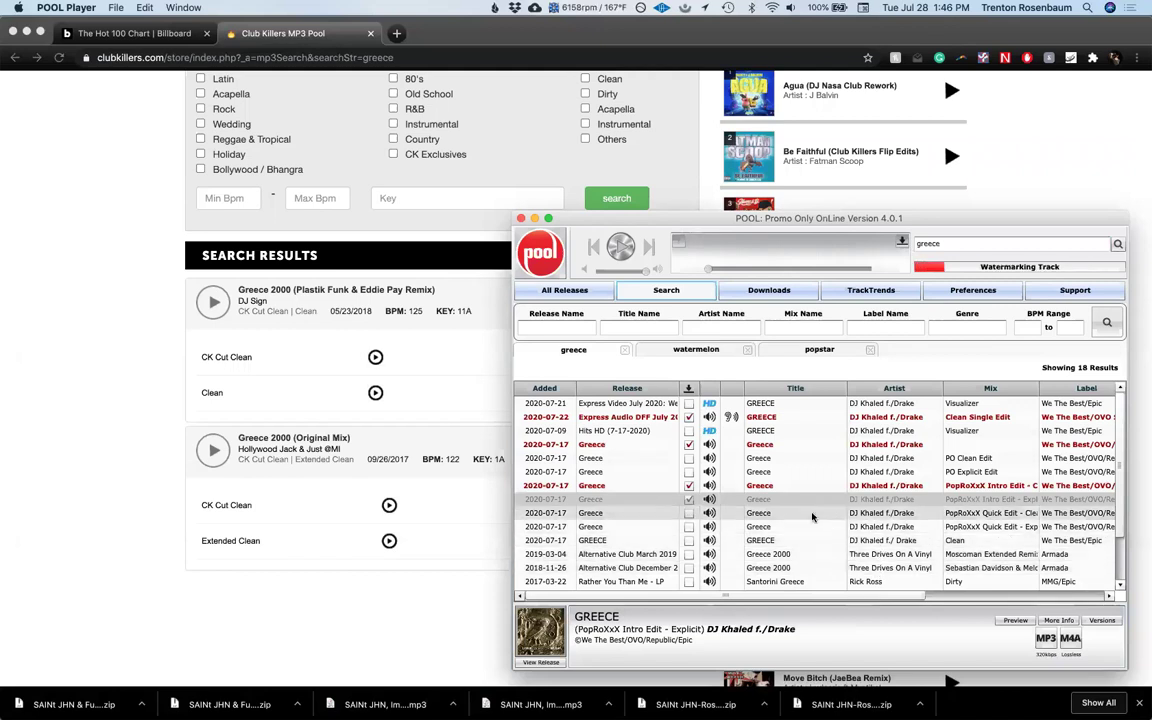
Step: Compare the Hot 100 chart against the Club Killers search results
click(283, 514)
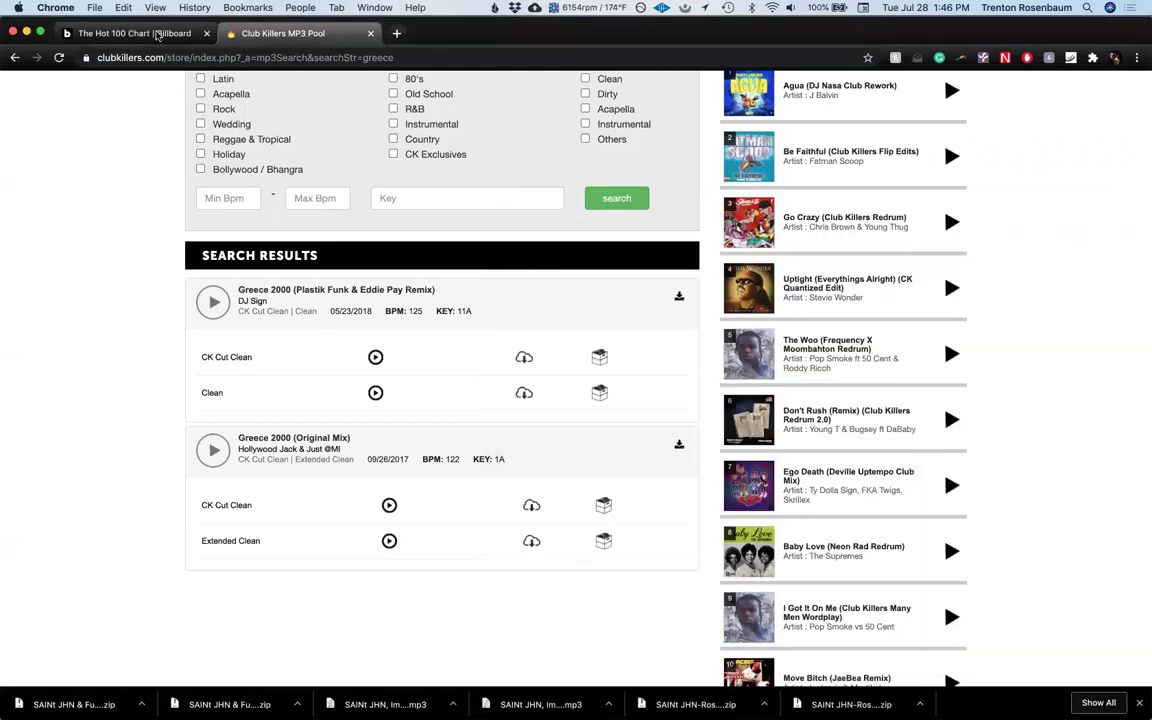
click(158, 34)
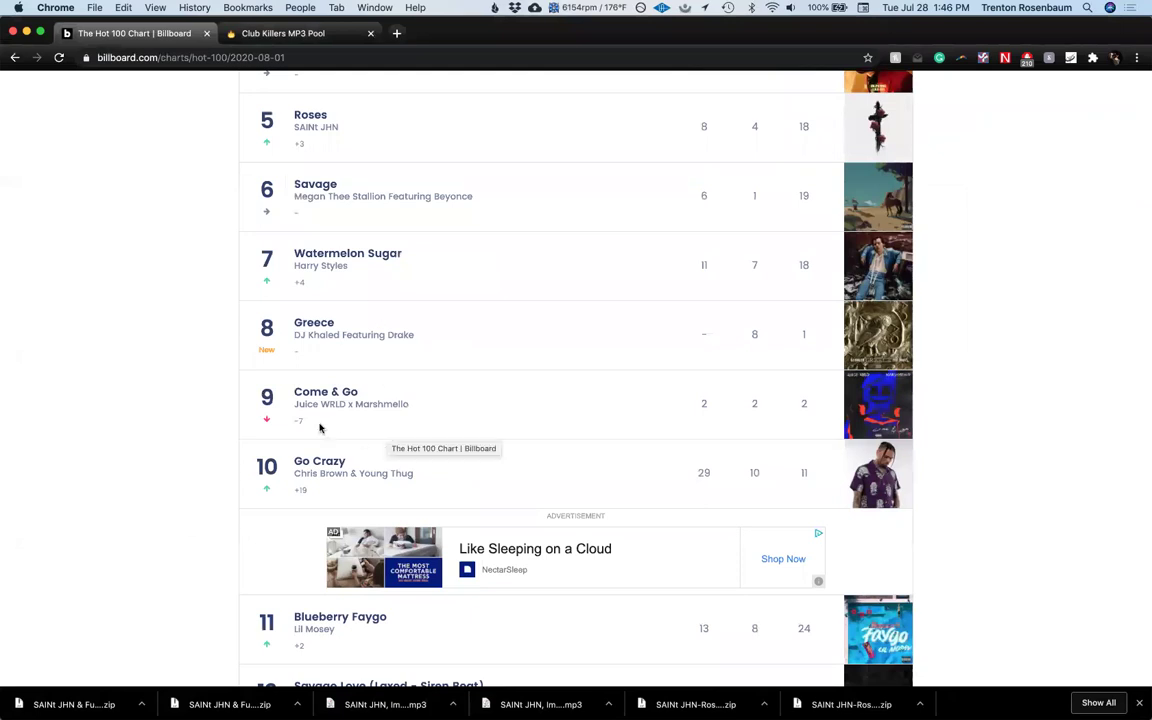
click(307, 35)
scroll(369, 329, up, 5)
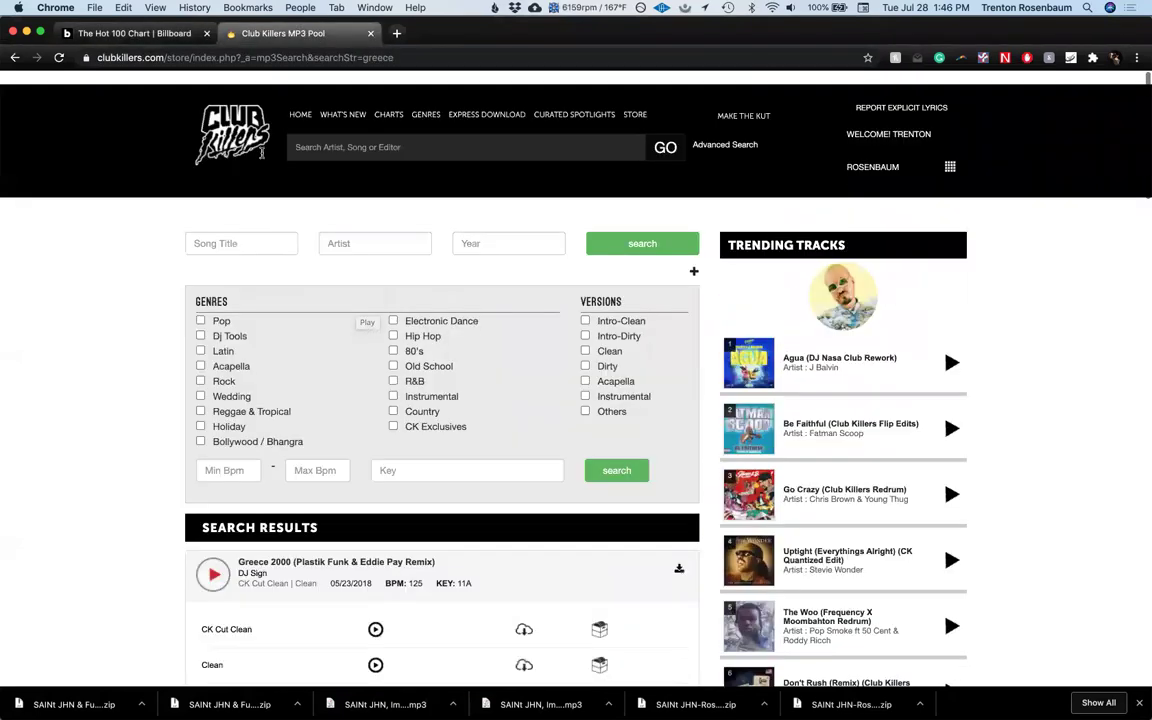
click(135, 33)
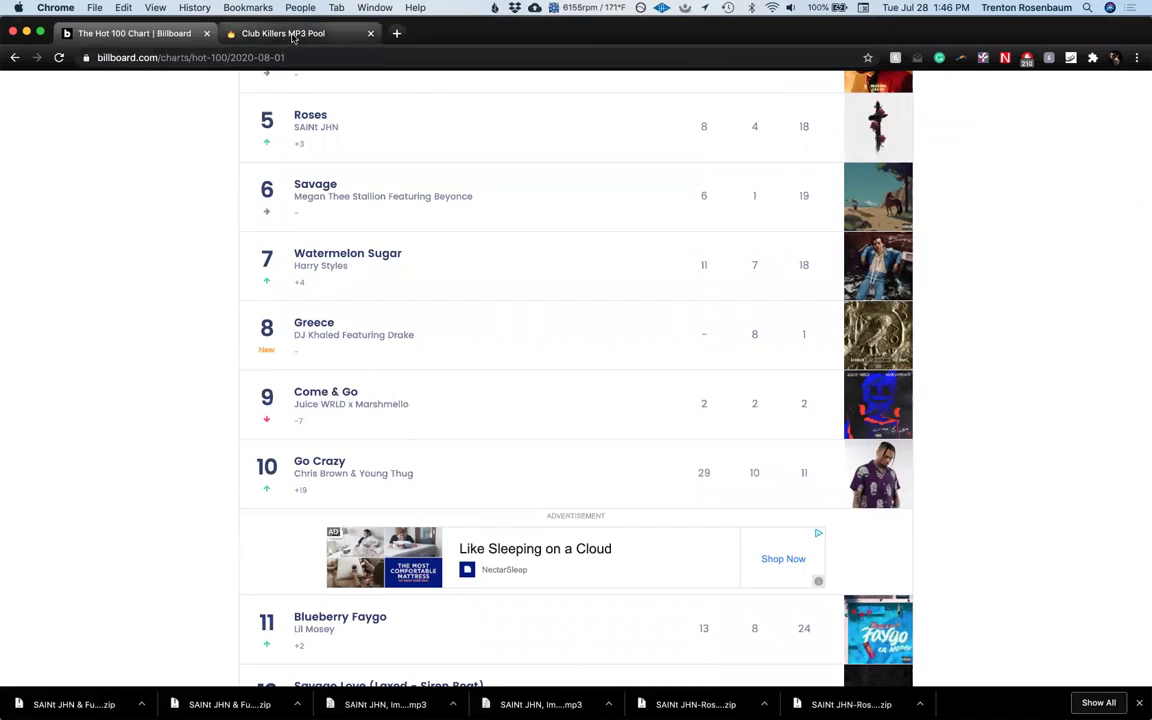
click(283, 33)
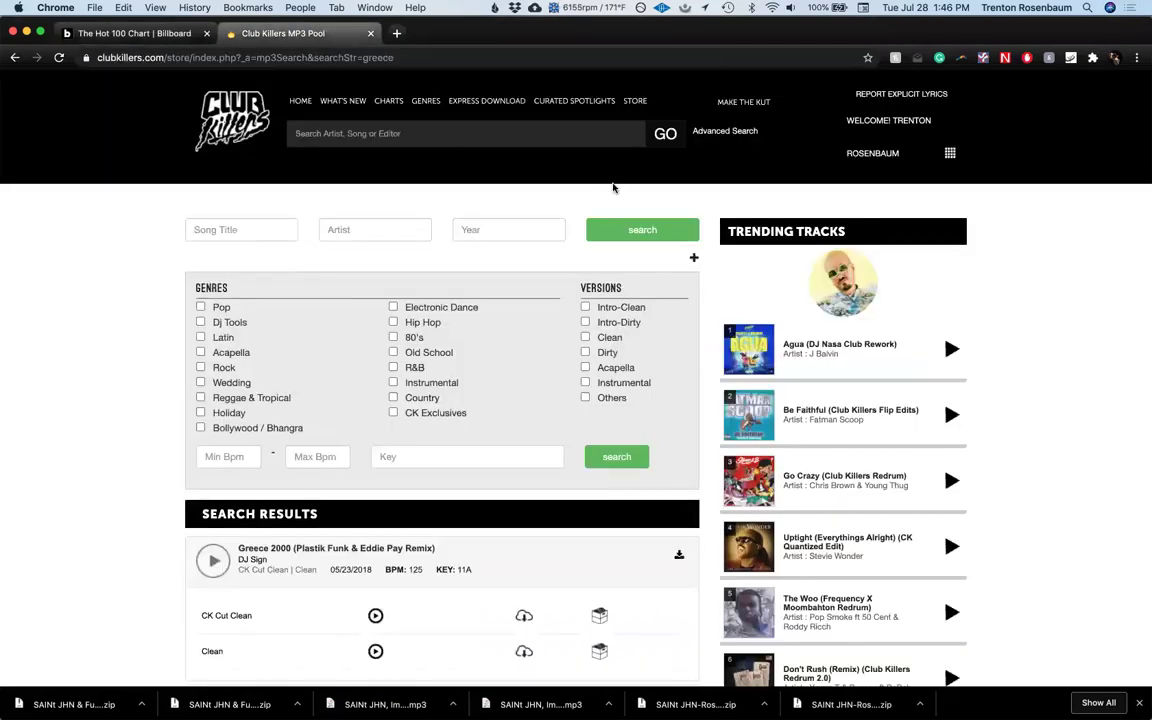
click(354, 128)
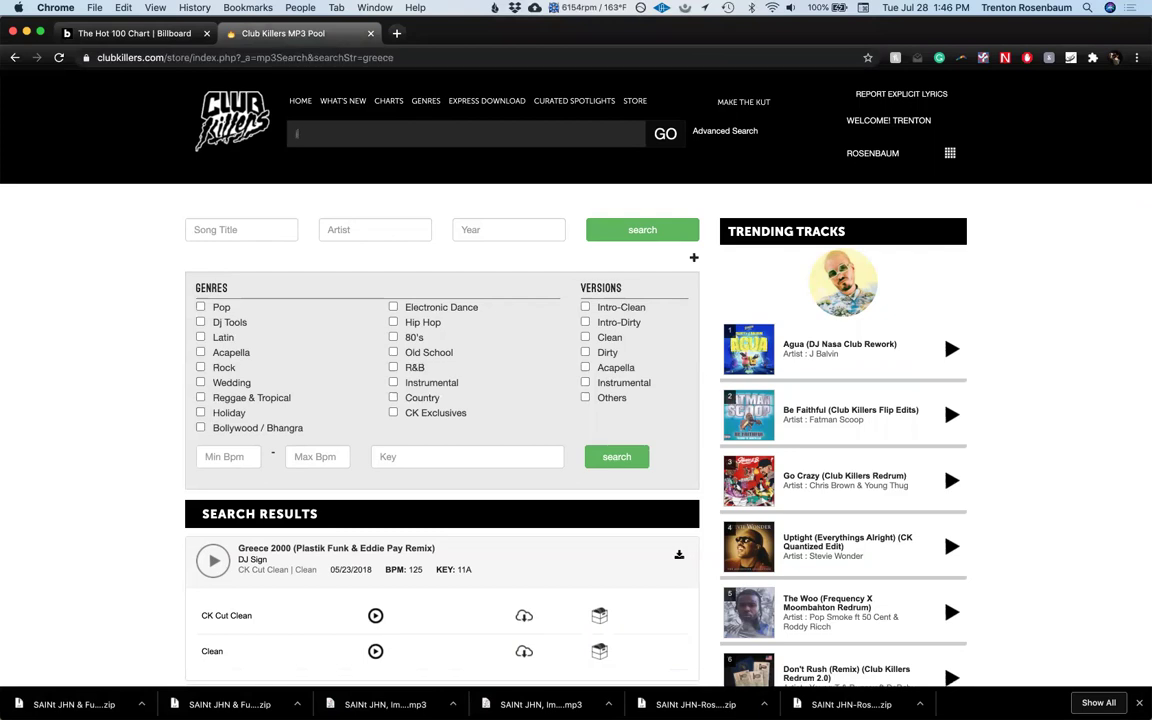
Step: Look up Come & Go on the chart and search Club Killers for 'come go'
click(185, 33)
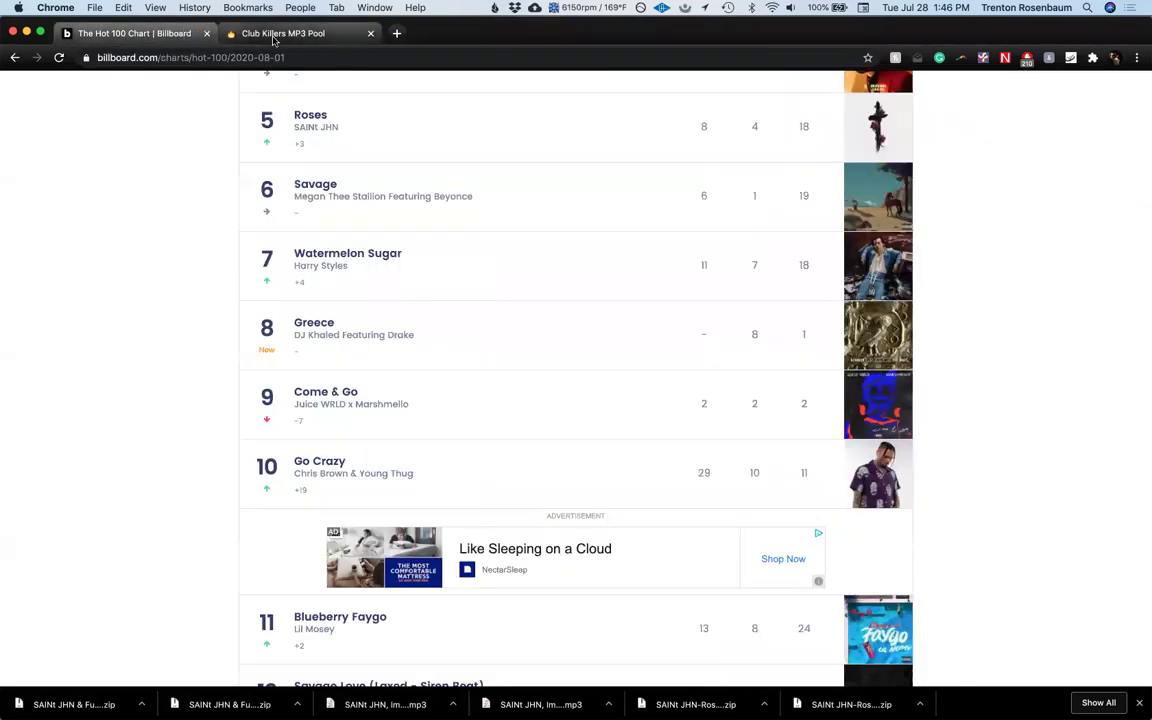
key(ctrl+Tab)
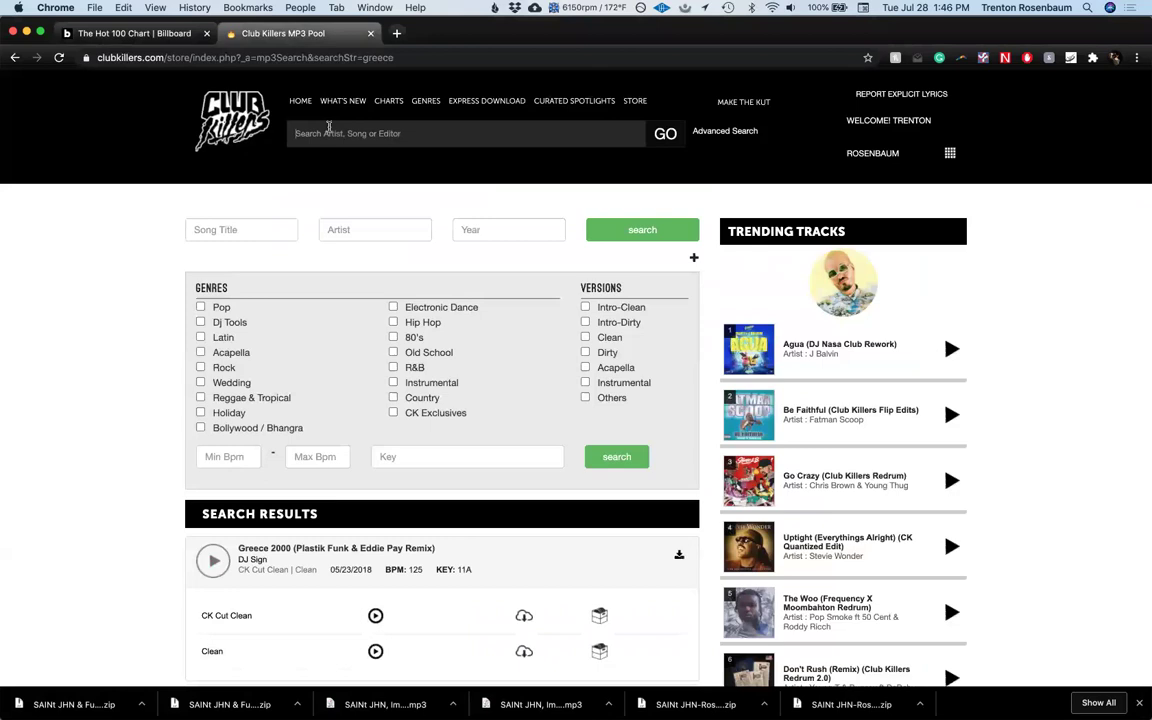
text(come go)
key(Return)
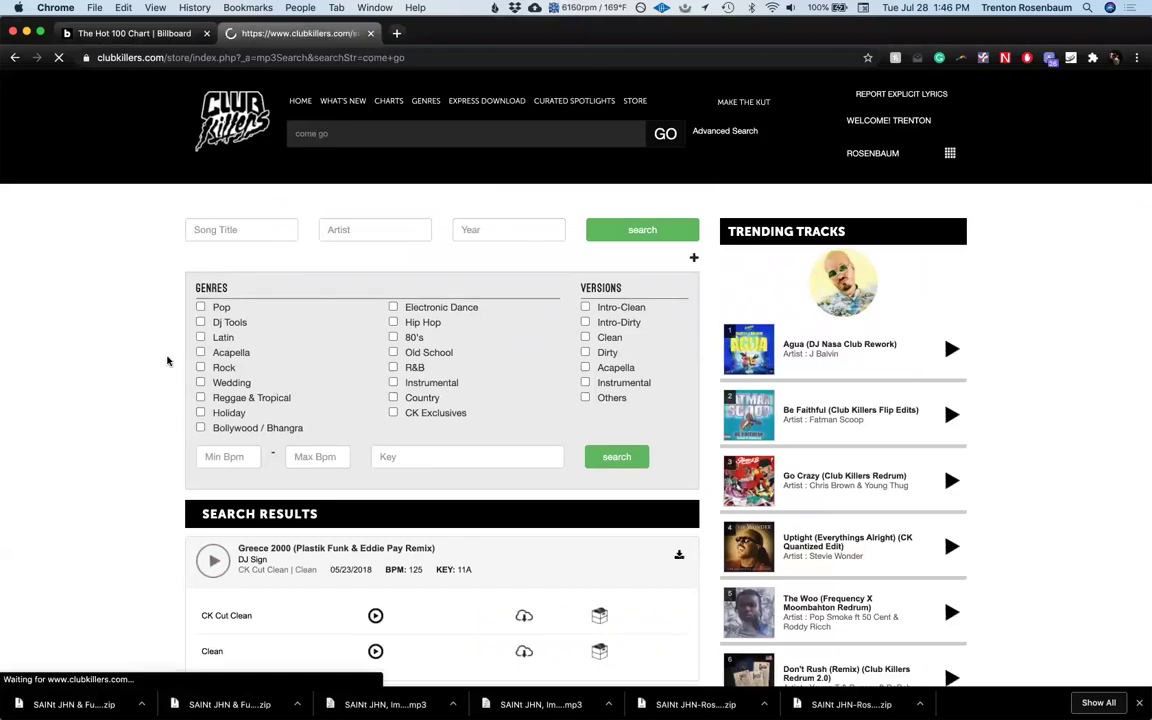
scroll(167, 361, down, 1)
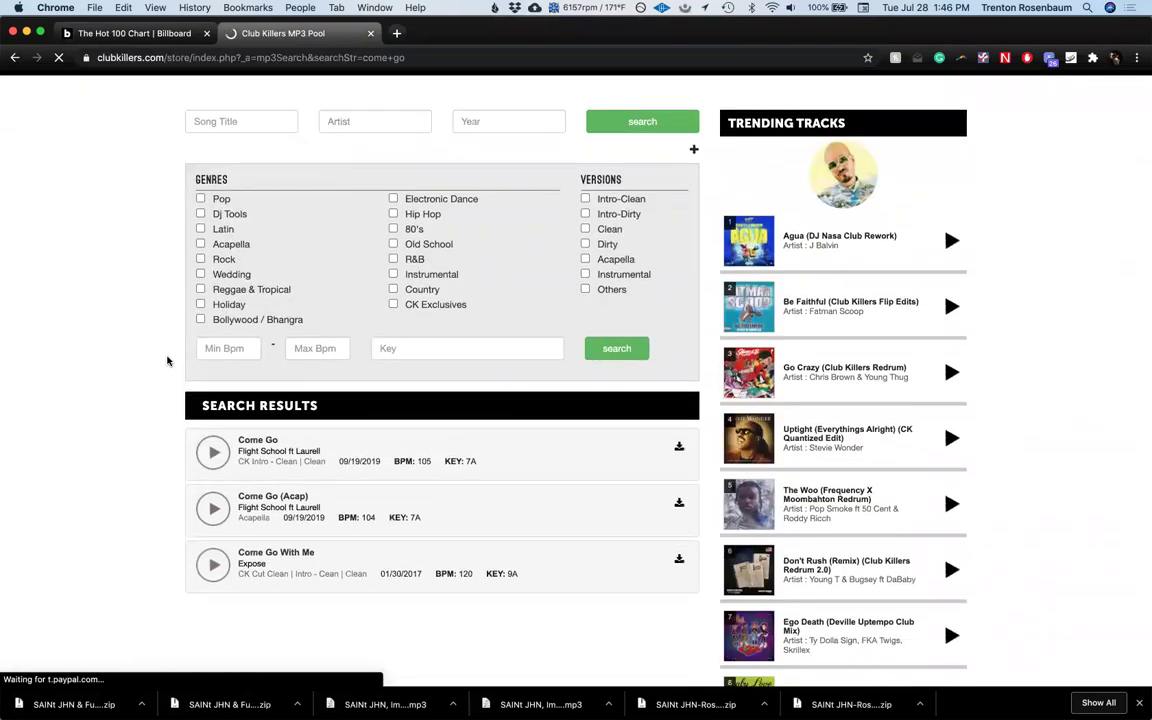
scroll(167, 361, down, 5)
scroll(167, 360, up, 7)
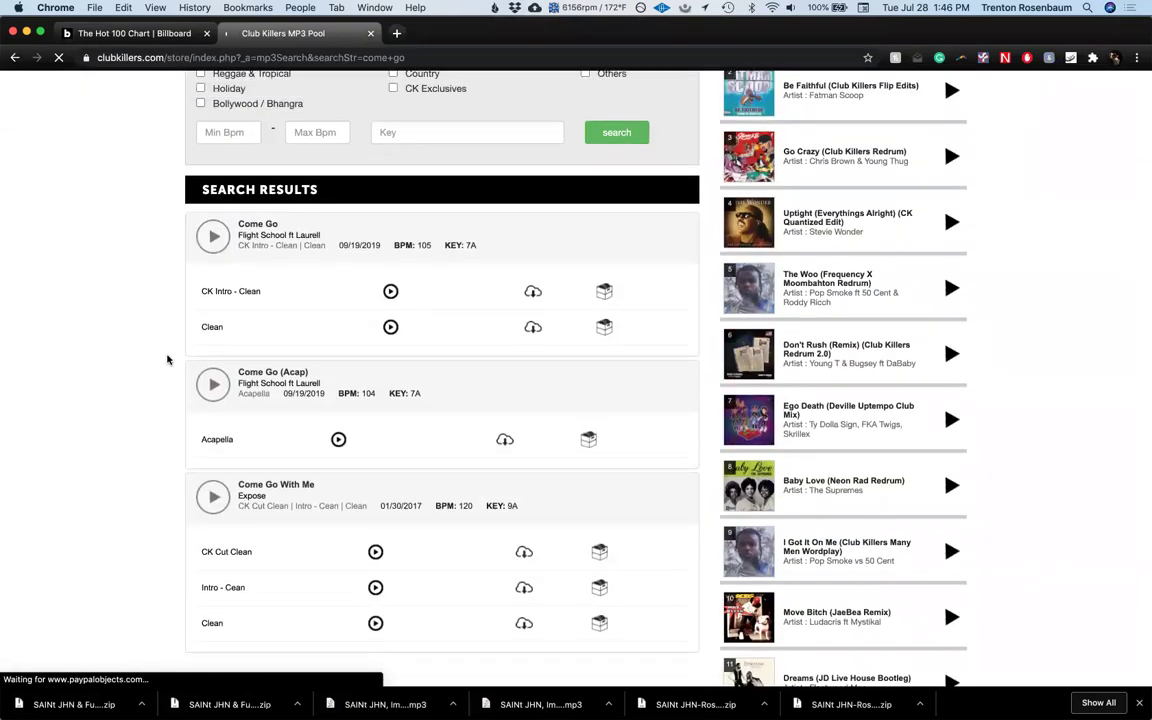
Step: Search Club Killers for 'marshmello'
click(360, 136)
text(mer)
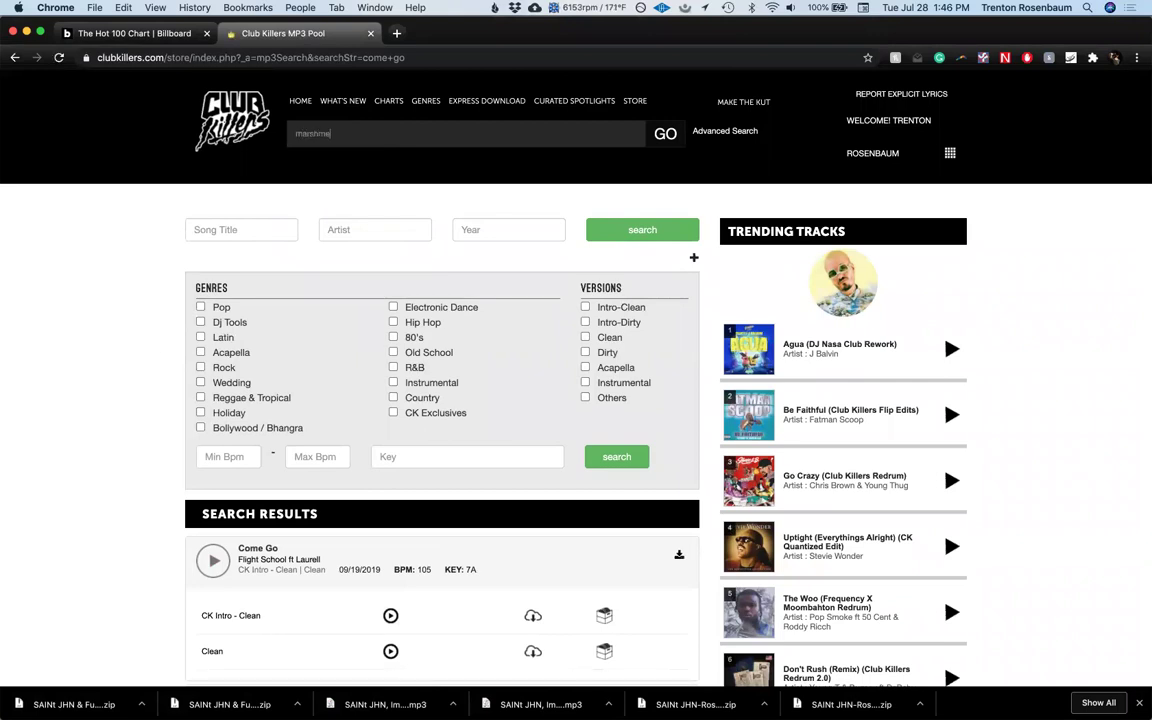
text(lo)
key(Return)
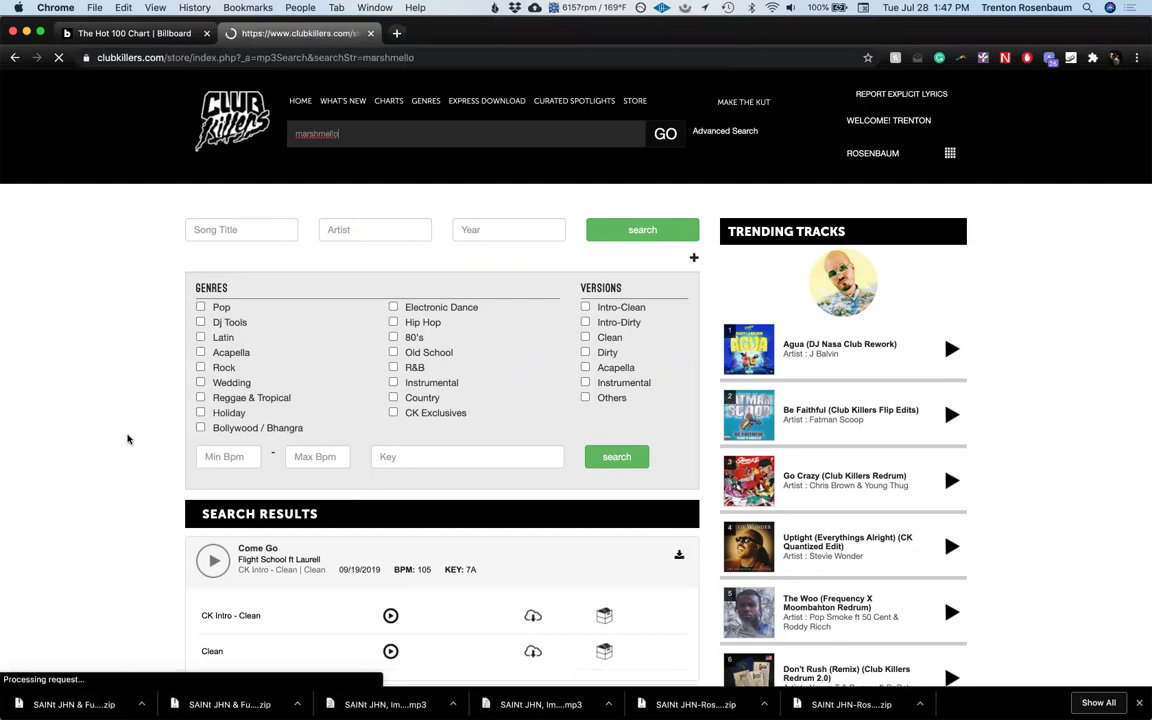
Step: Browse the marshmello results, checking them against the Hot 100 chart
scroll(128, 439, down, 3)
scroll(128, 439, down, 5)
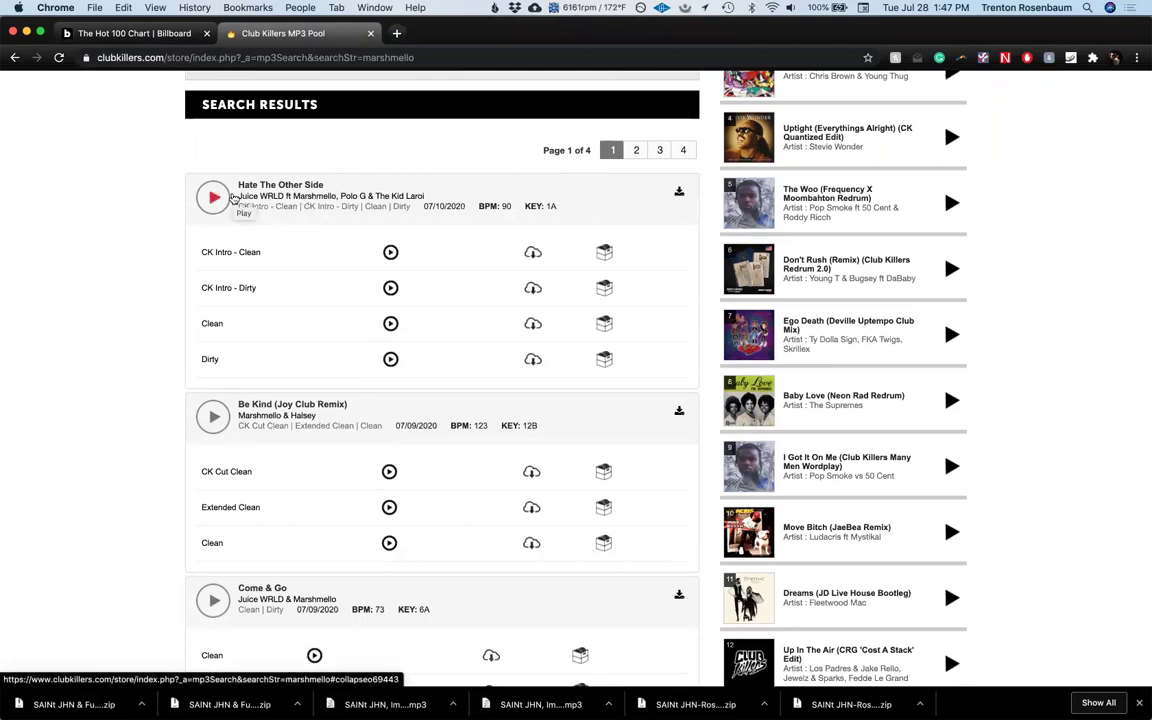
click(102, 40)
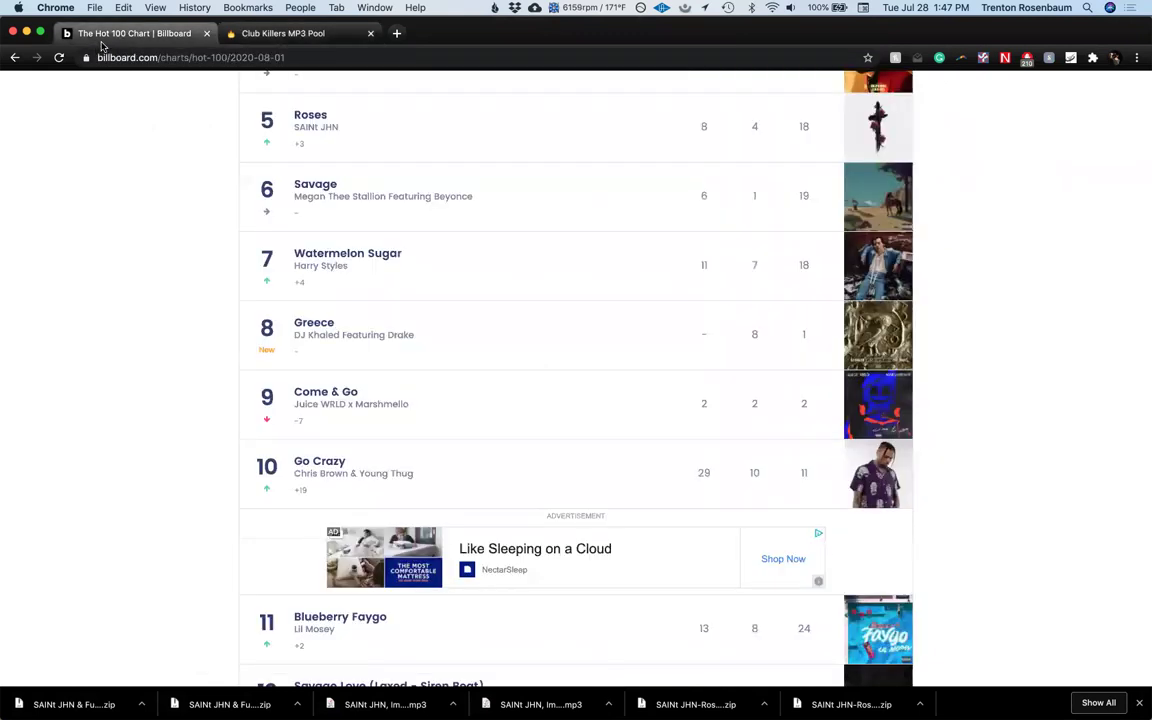
click(283, 33)
scroll(419, 470, down, 2)
scroll(418, 470, down, 5)
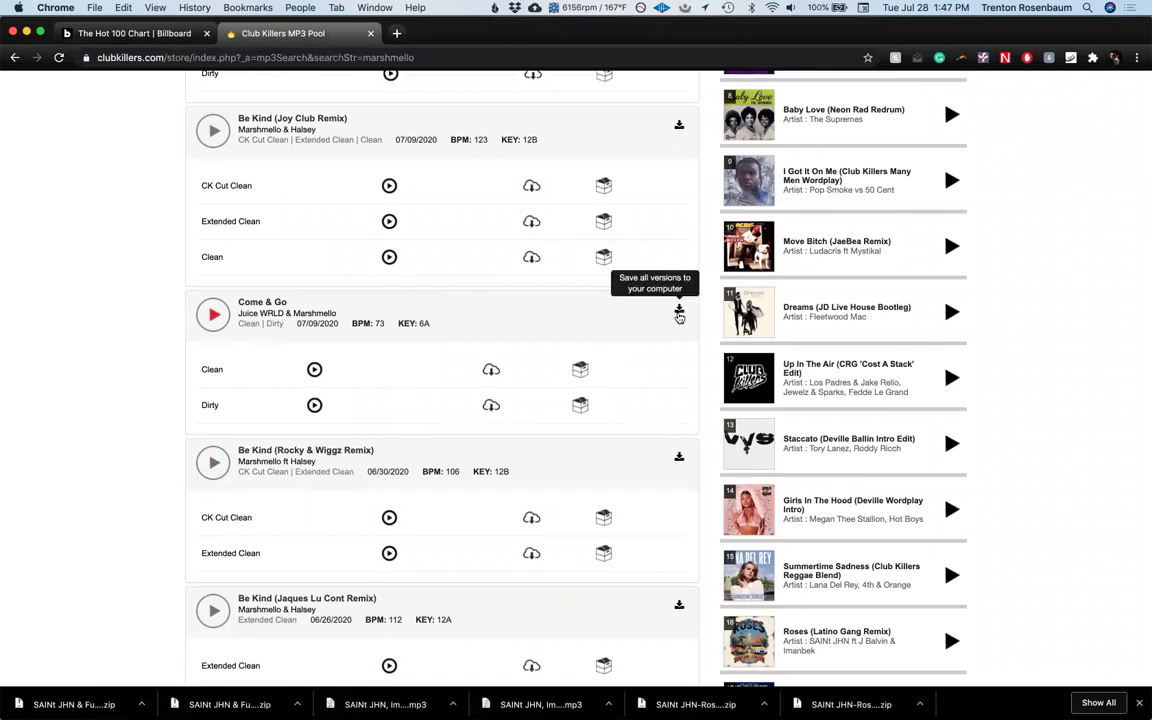
scroll(630, 429, down, 5)
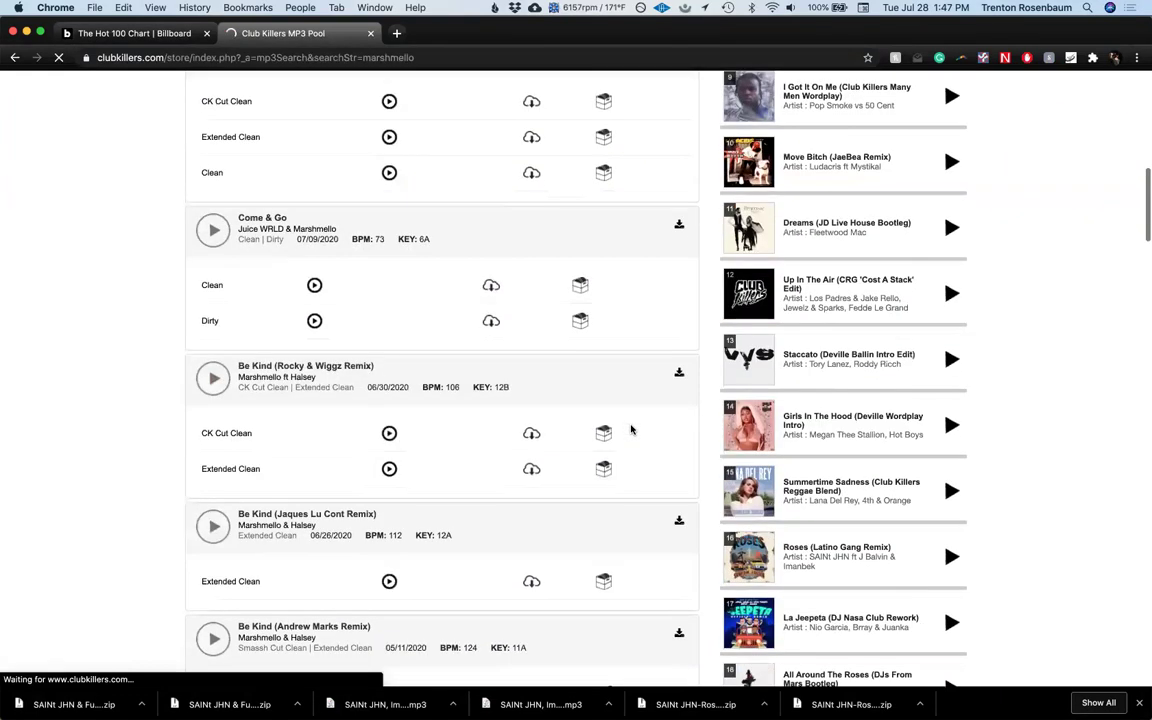
scroll(632, 430, up, 5)
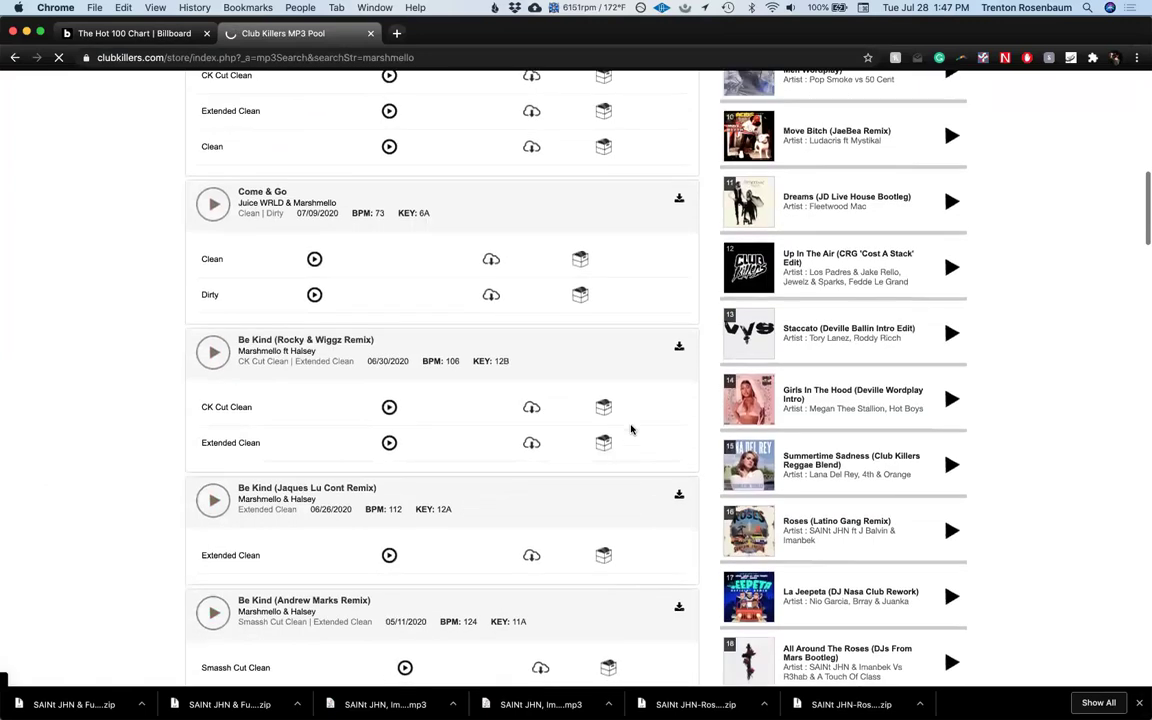
scroll(631, 429, up, 6)
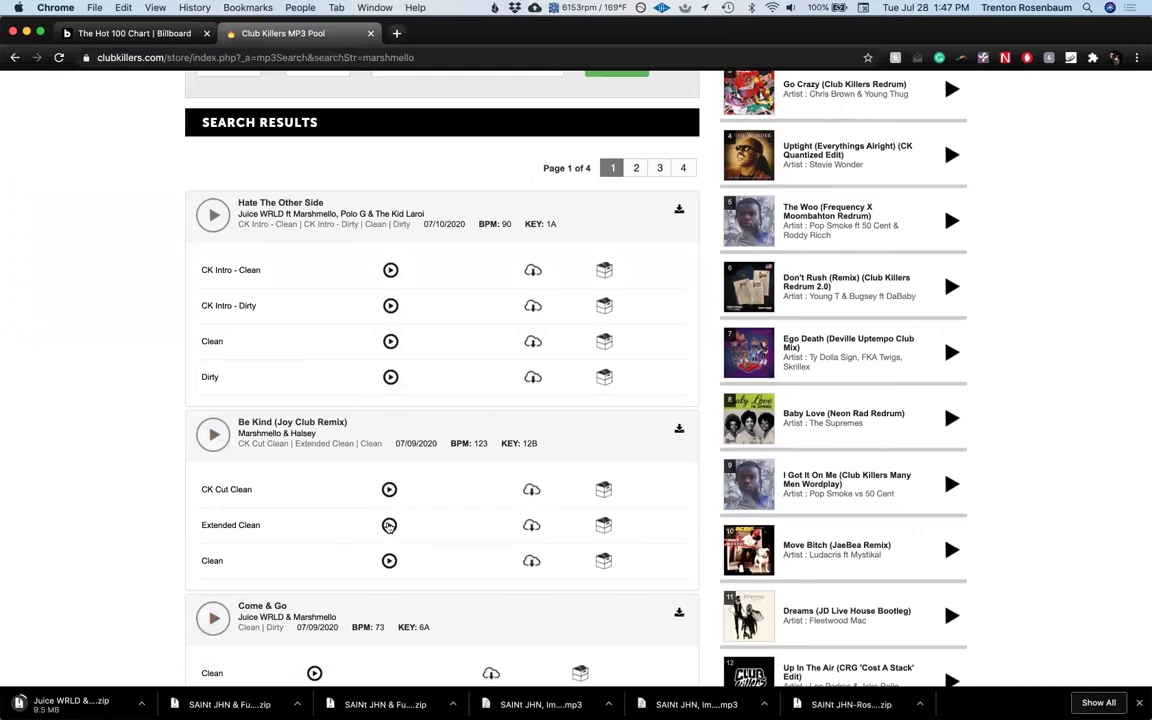
Step: Audition Be Kind (Joy Club Remix) Extended Clean, skipping past the one-minute mark, then stop
click(389, 525)
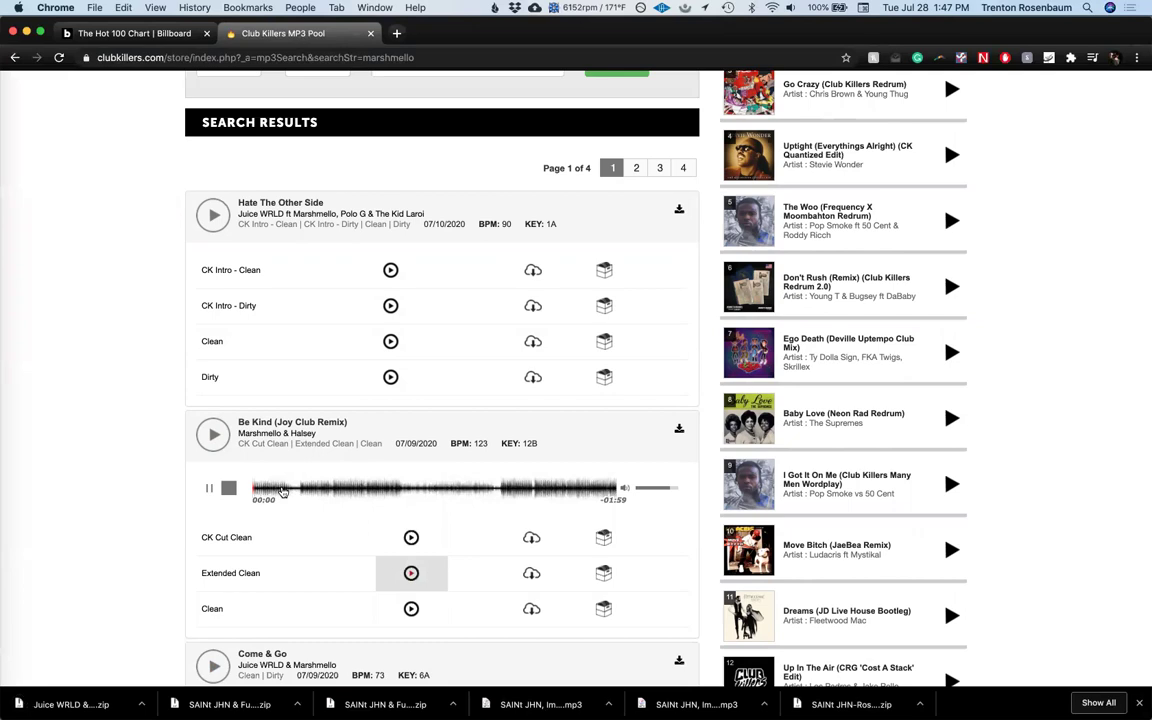
click(316, 490)
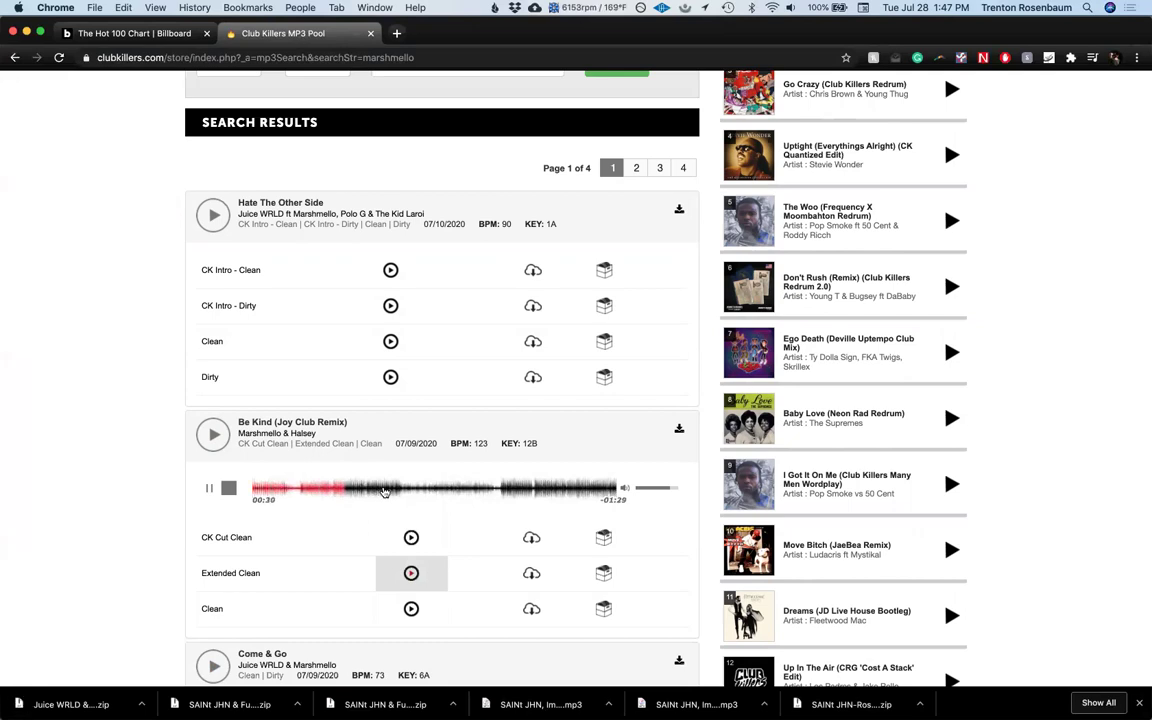
click(384, 491)
click(405, 491)
click(450, 491)
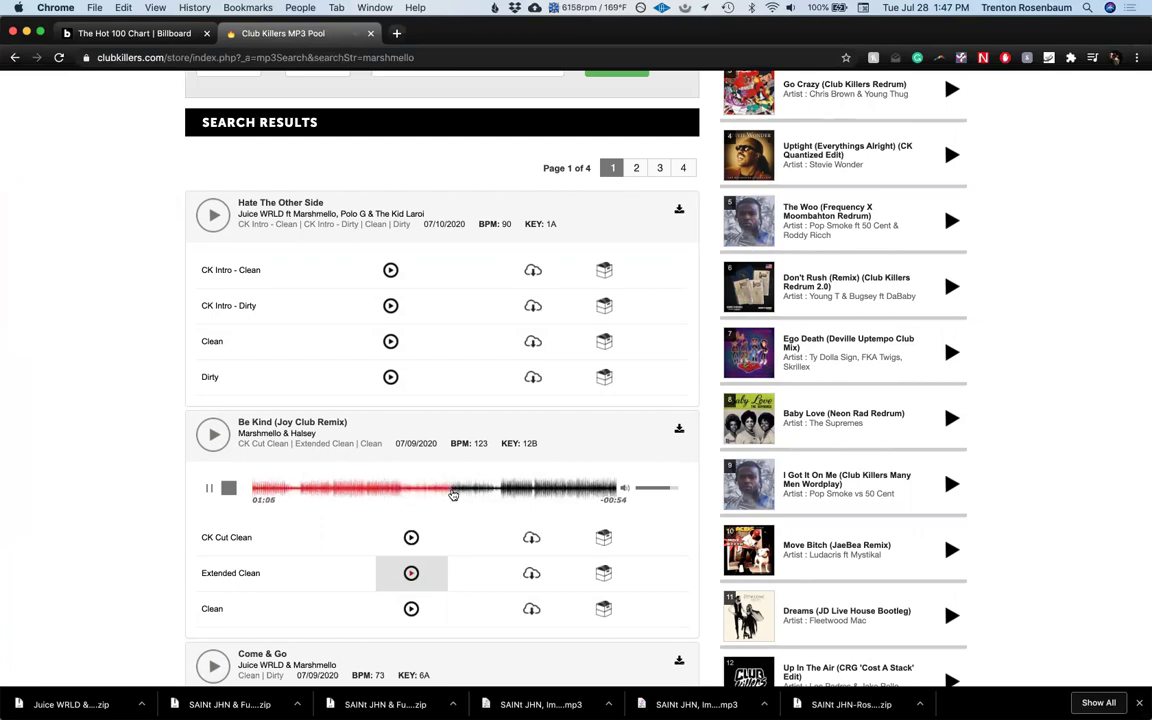
click(229, 491)
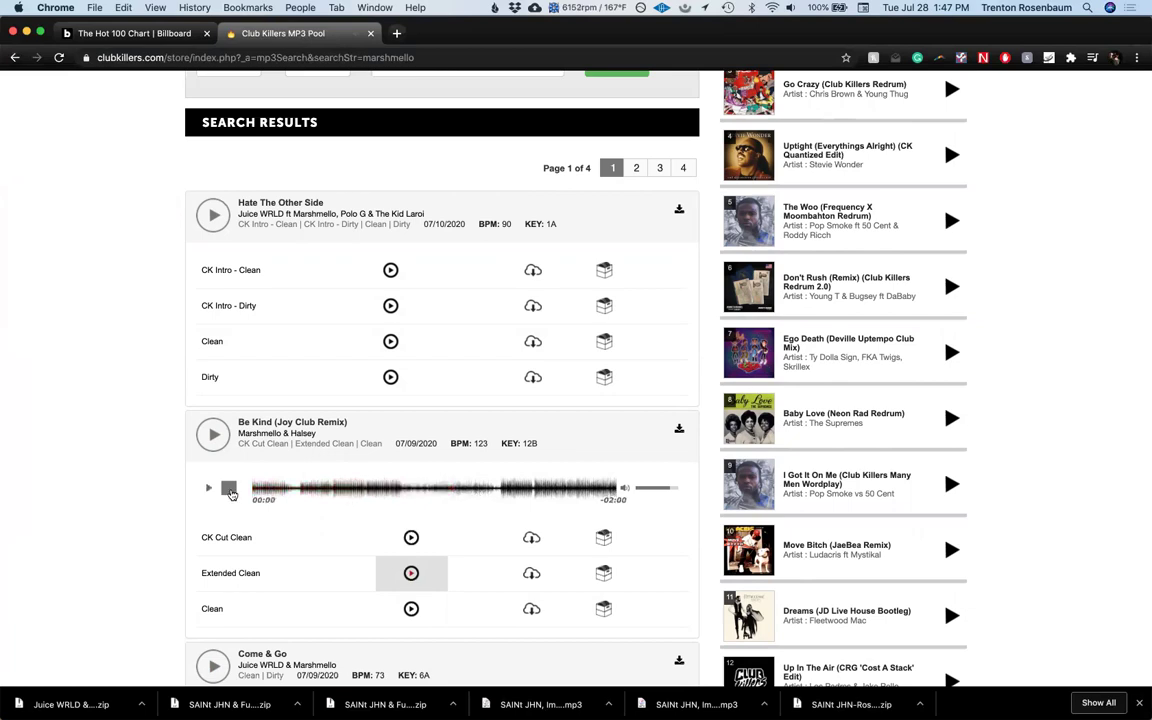
Step: Check the Hot 100 chart for the next track and return to Club Killers
scroll(324, 546, down, 5)
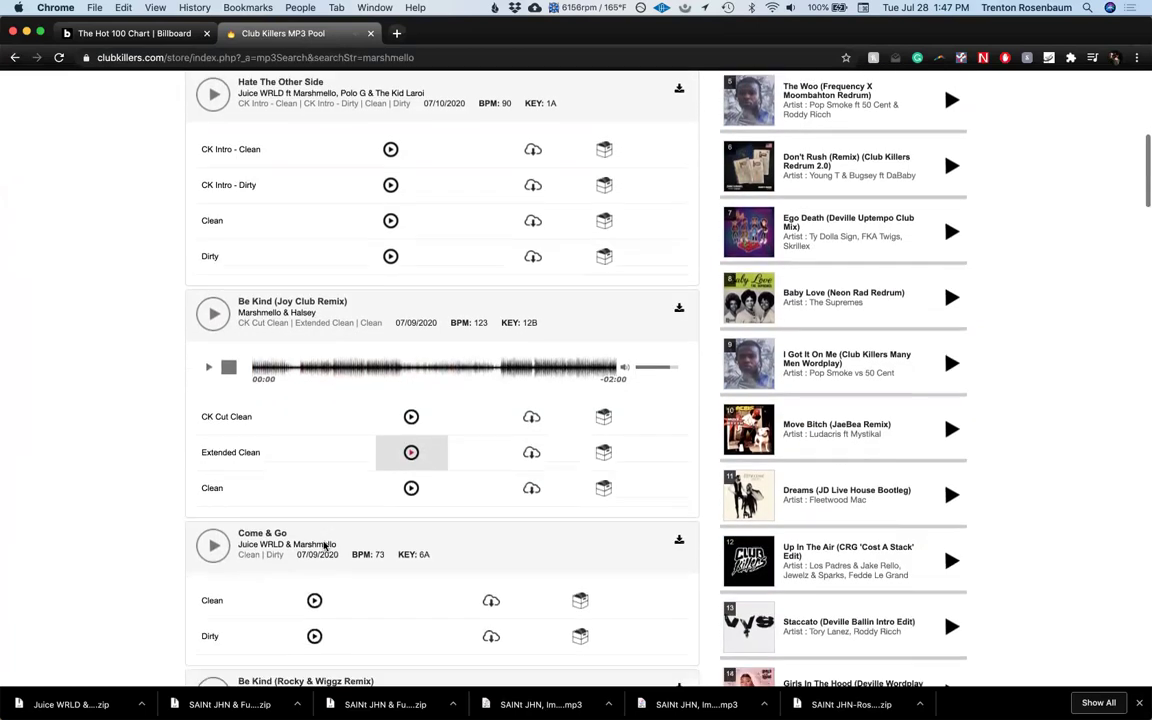
click(324, 546)
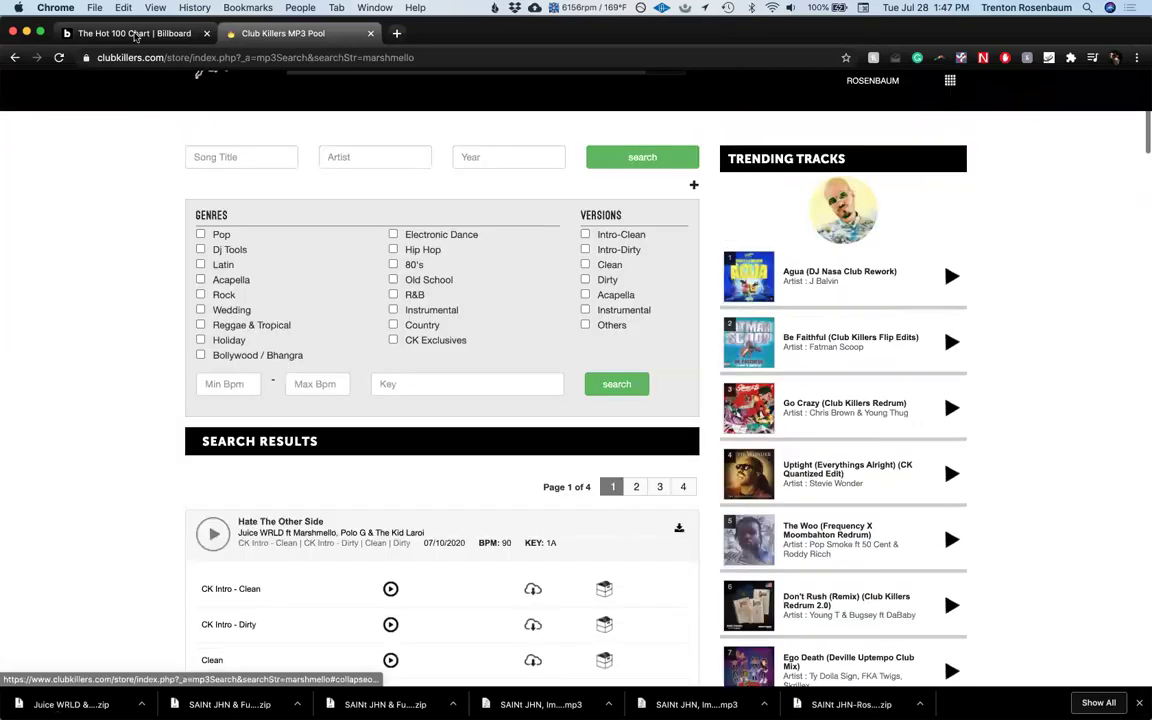
click(135, 33)
scroll(365, 416, down, 2)
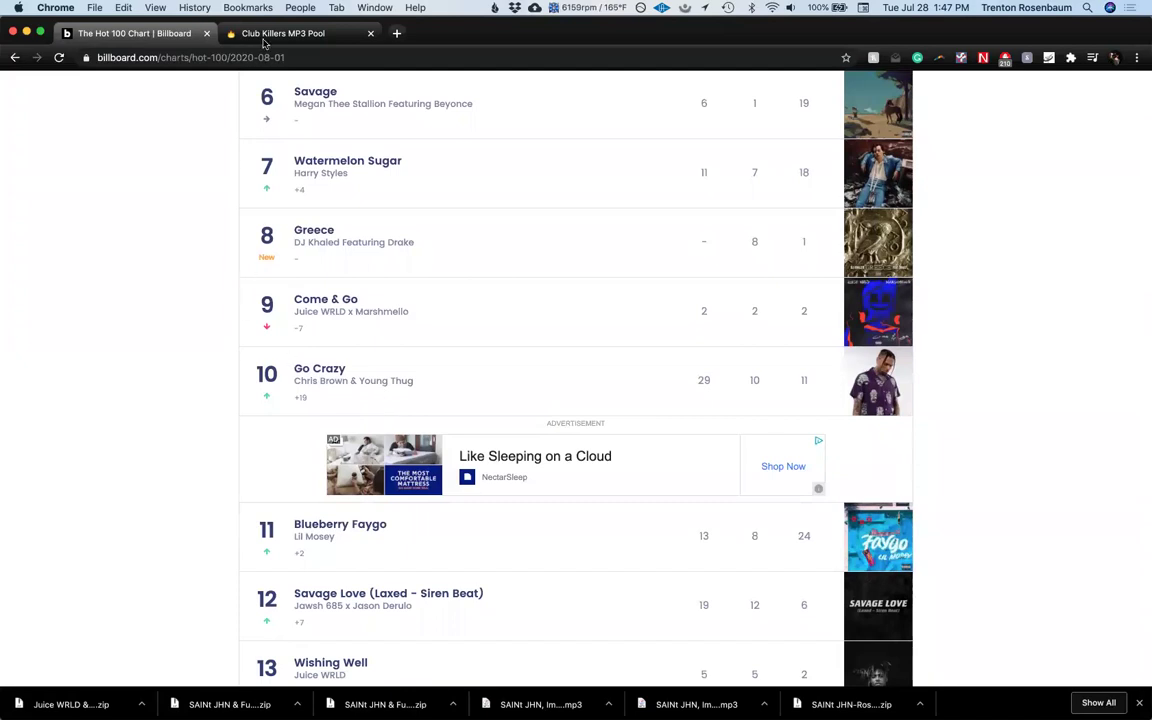
click(296, 33)
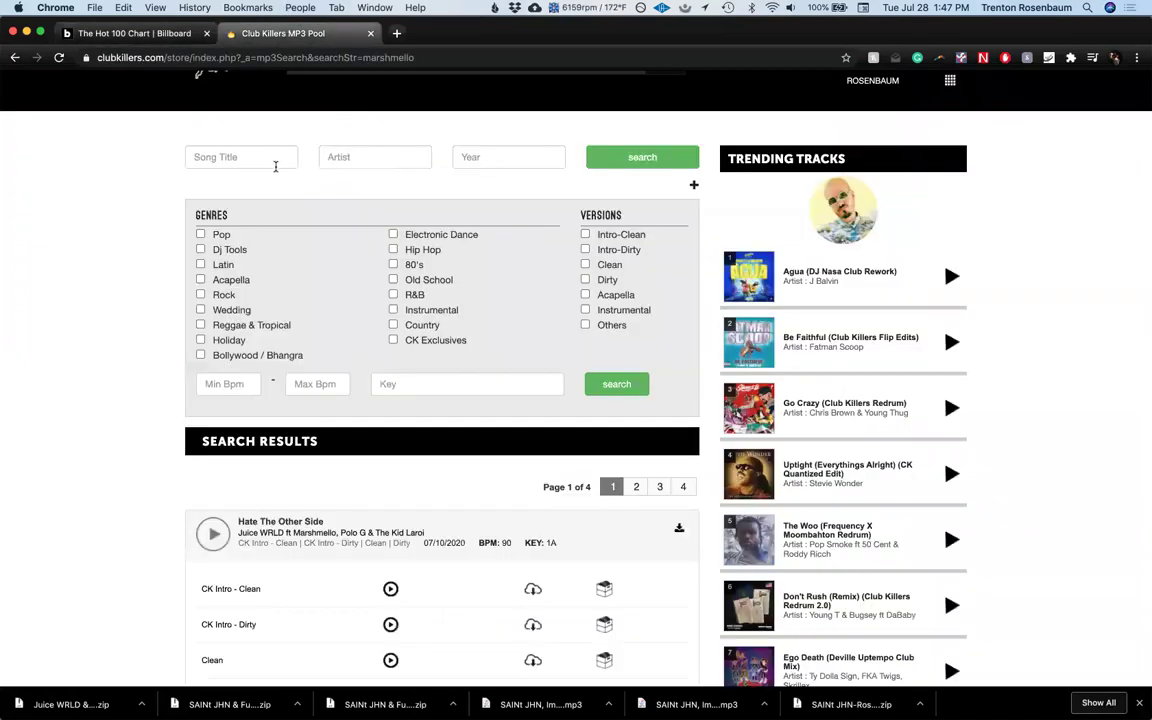
scroll(275, 167, up, 3)
Step: Search Club Killers for 'go crazy' and scan the results
click(300, 133)
text(go cr)
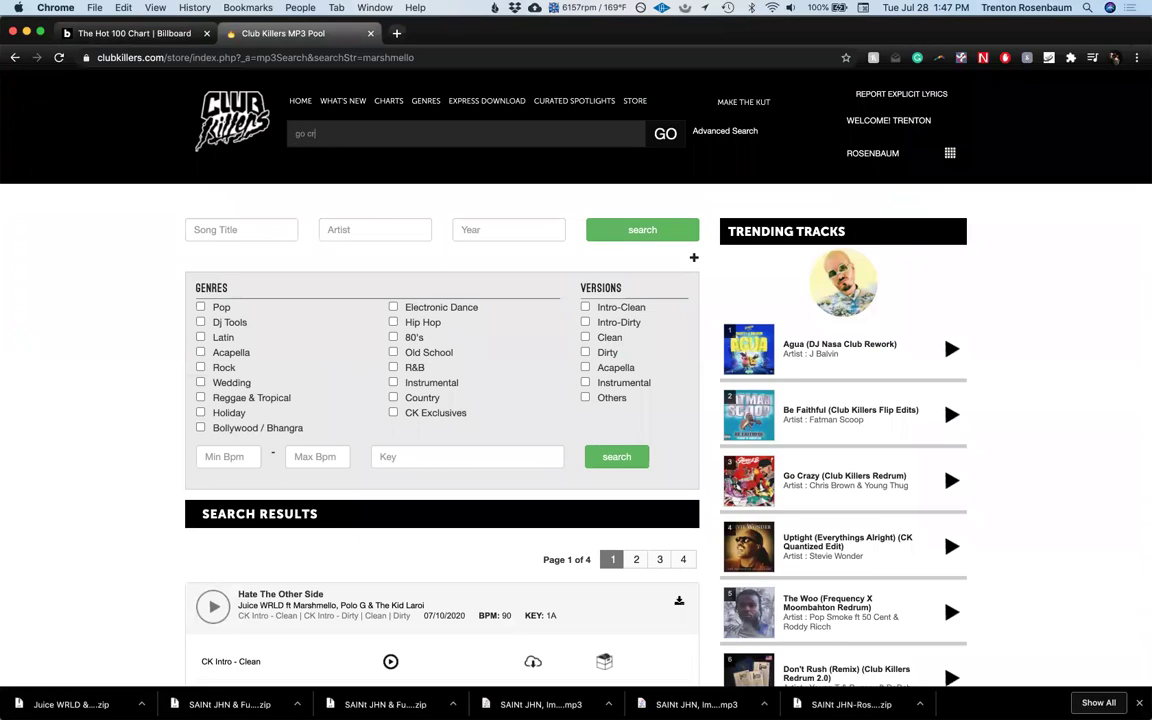
text(azy)
key(Return)
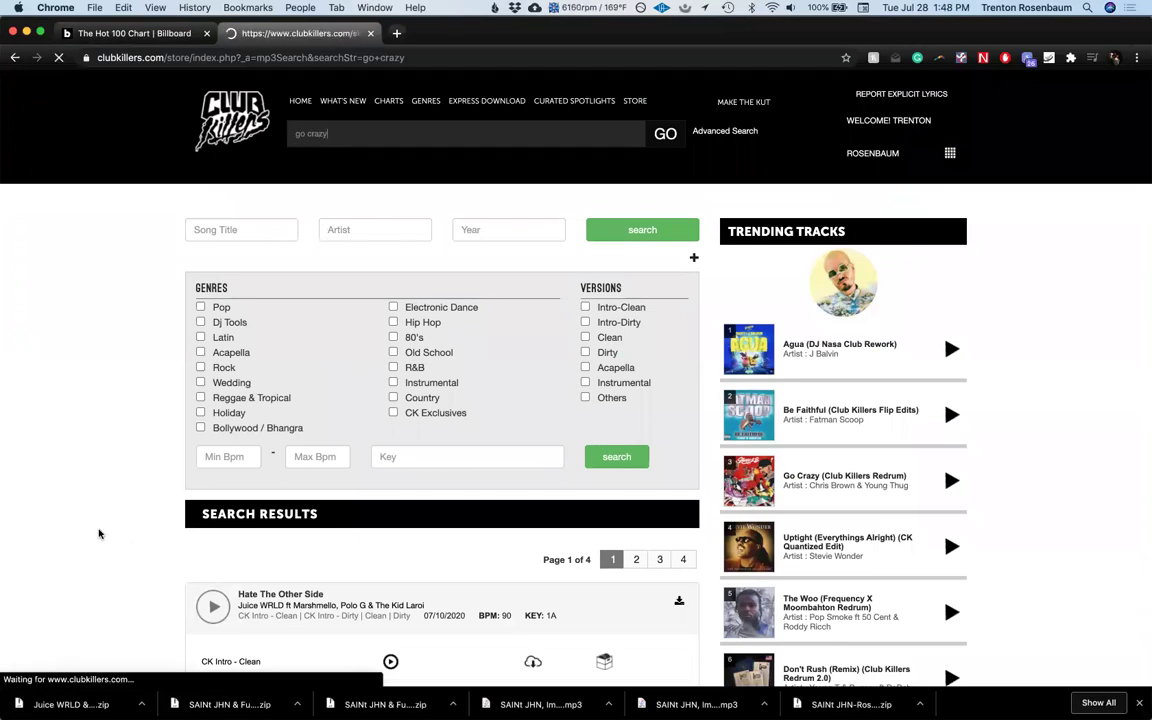
scroll(84, 537, down, 5)
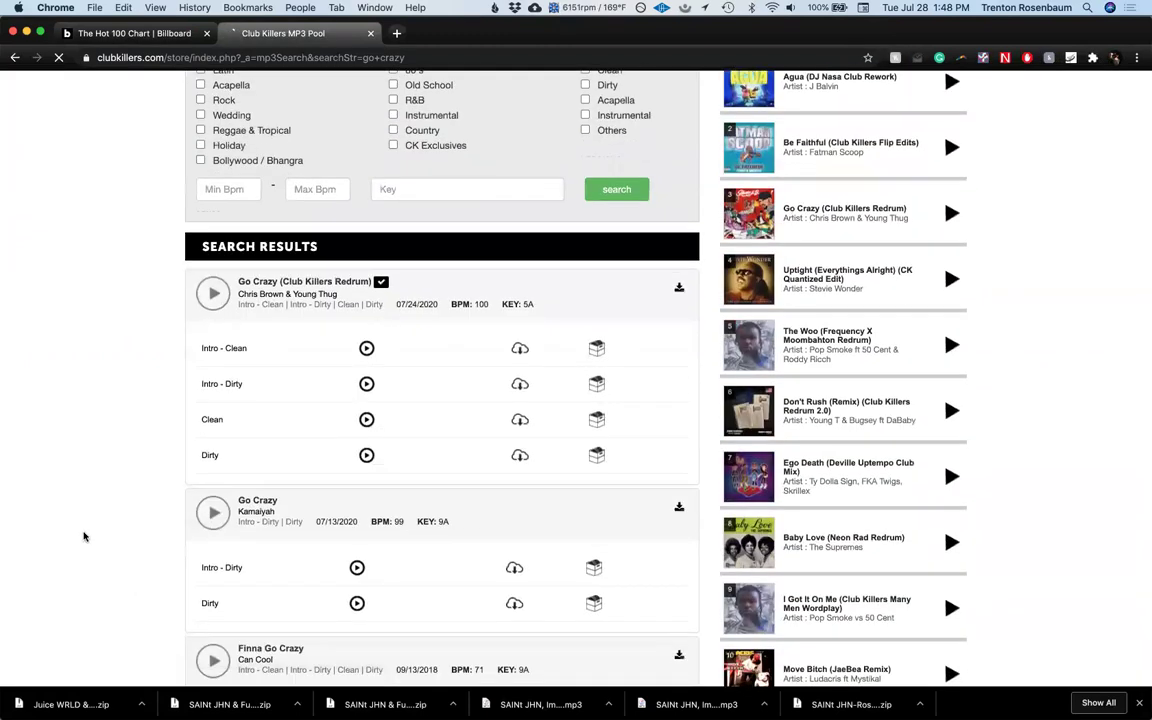
scroll(84, 537, down, 1)
scroll(84, 537, down, 4)
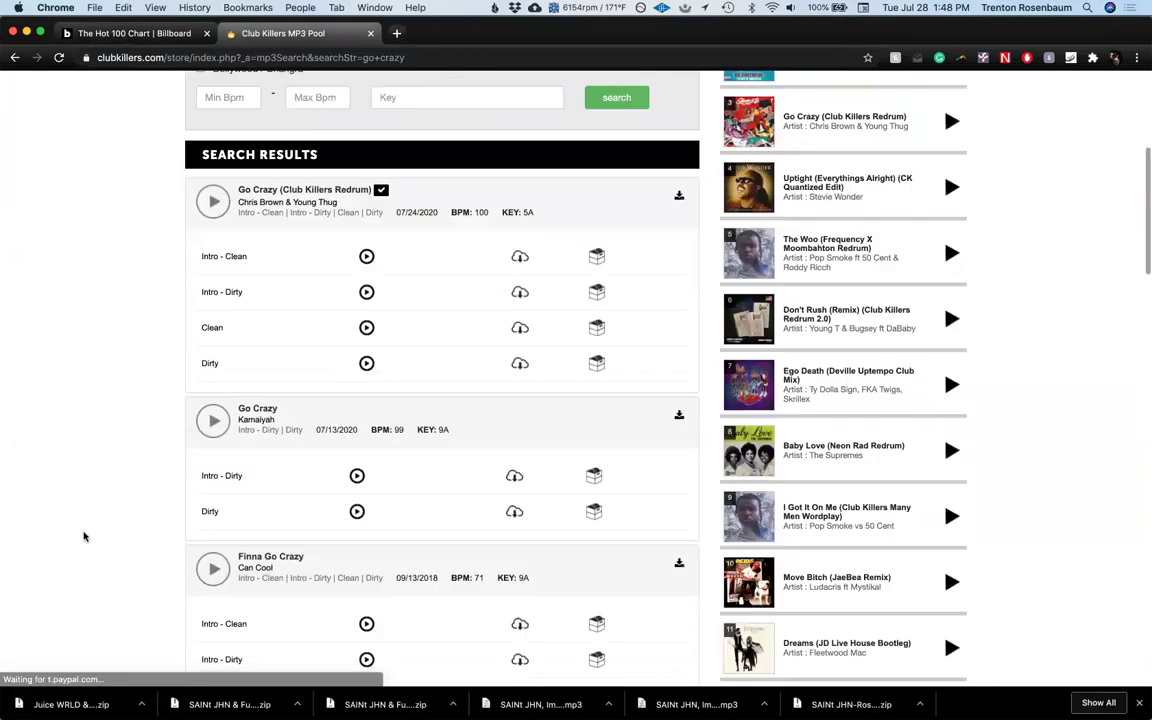
scroll(84, 537, up, 8)
scroll(84, 537, down, 17)
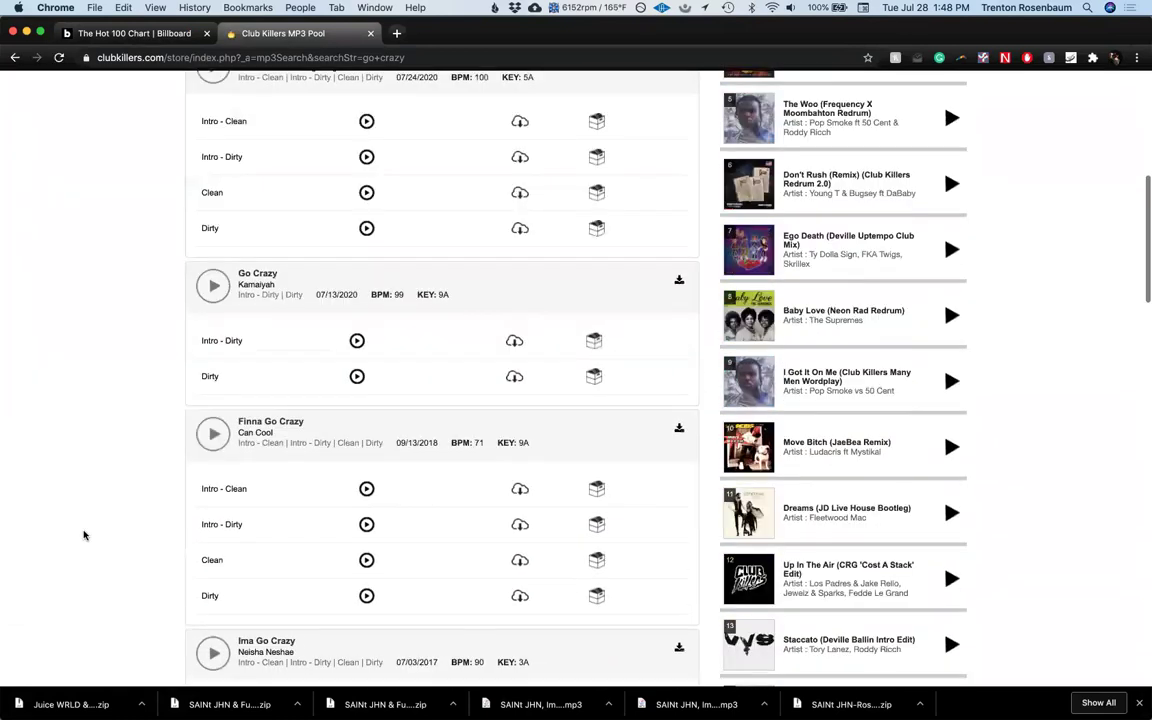
scroll(84, 536, down, 1)
scroll(84, 536, up, 18)
scroll(84, 536, down, 4)
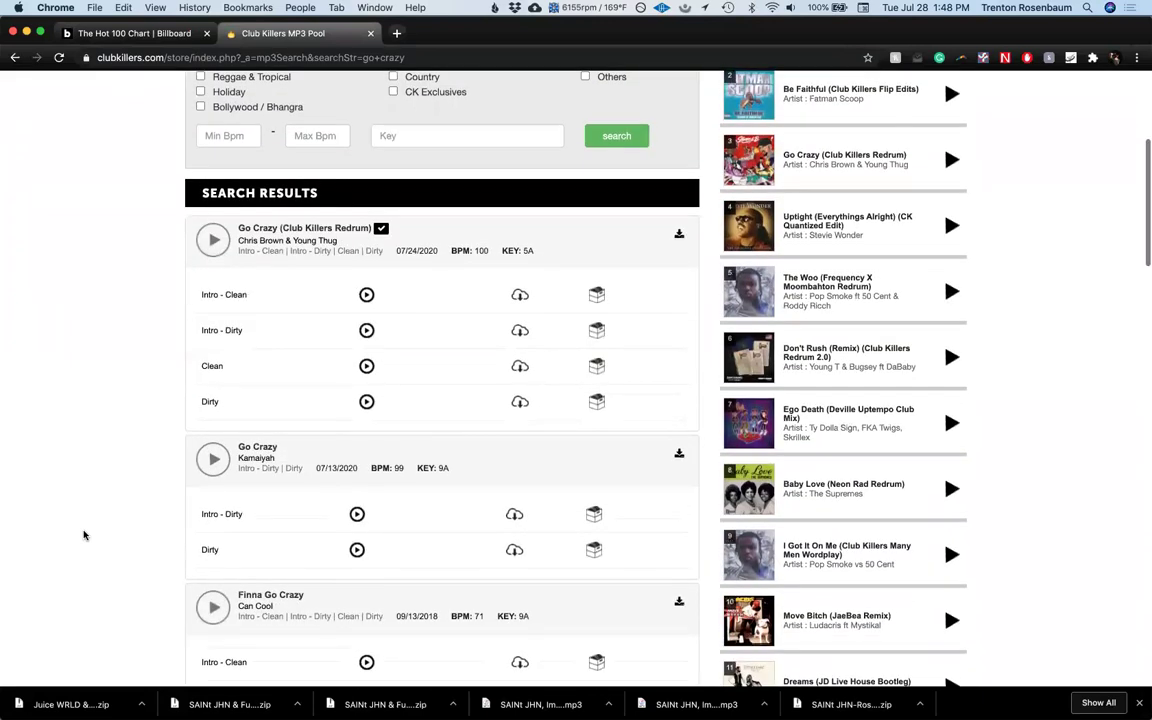
scroll(84, 536, down, 7)
scroll(84, 536, up, 10)
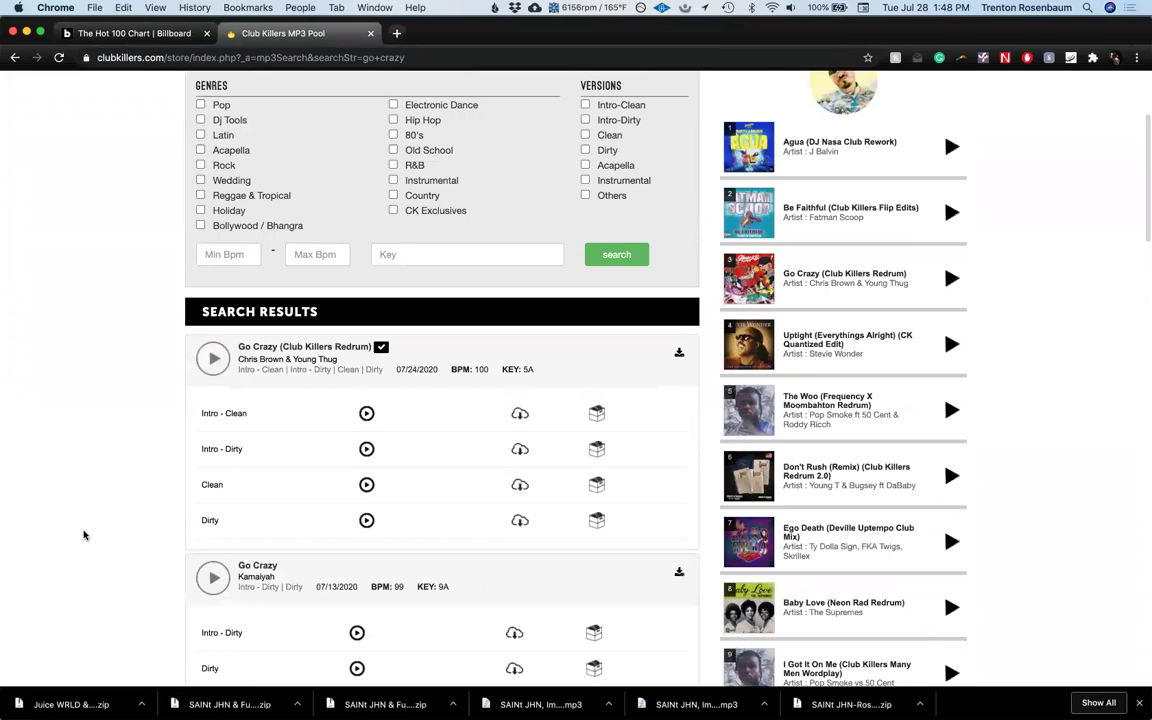
scroll(84, 536, down, 1)
scroll(84, 536, up, 5)
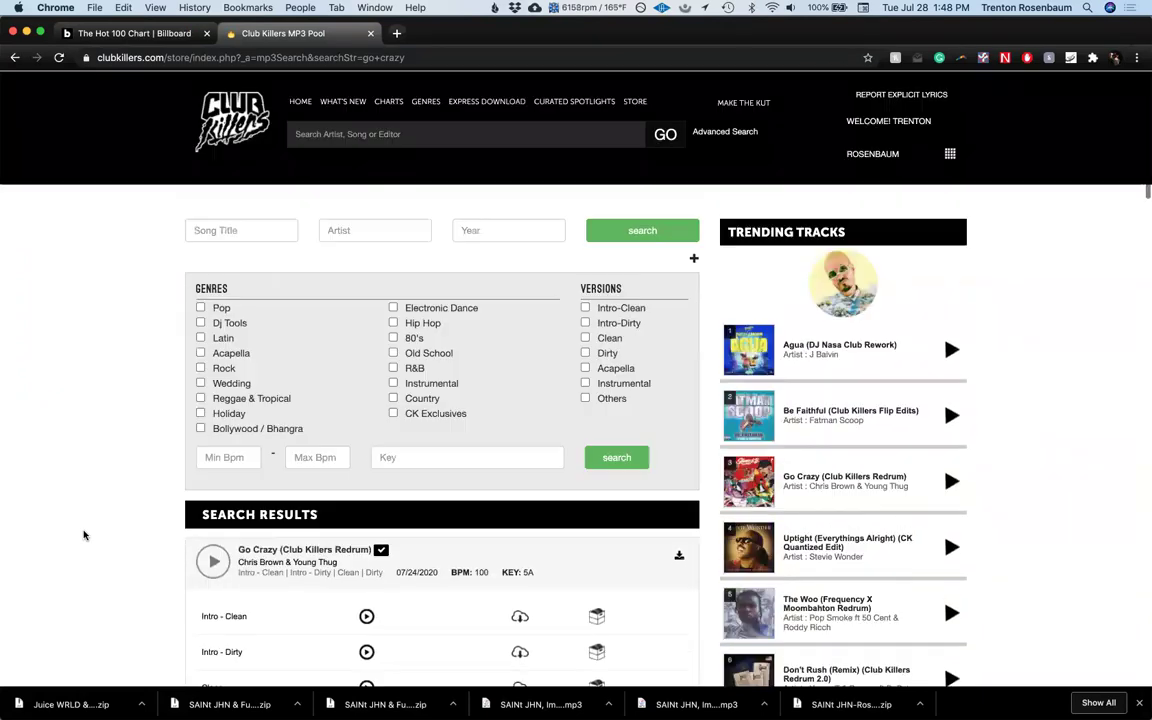
scroll(84, 536, down, 5)
scroll(84, 536, down, 7)
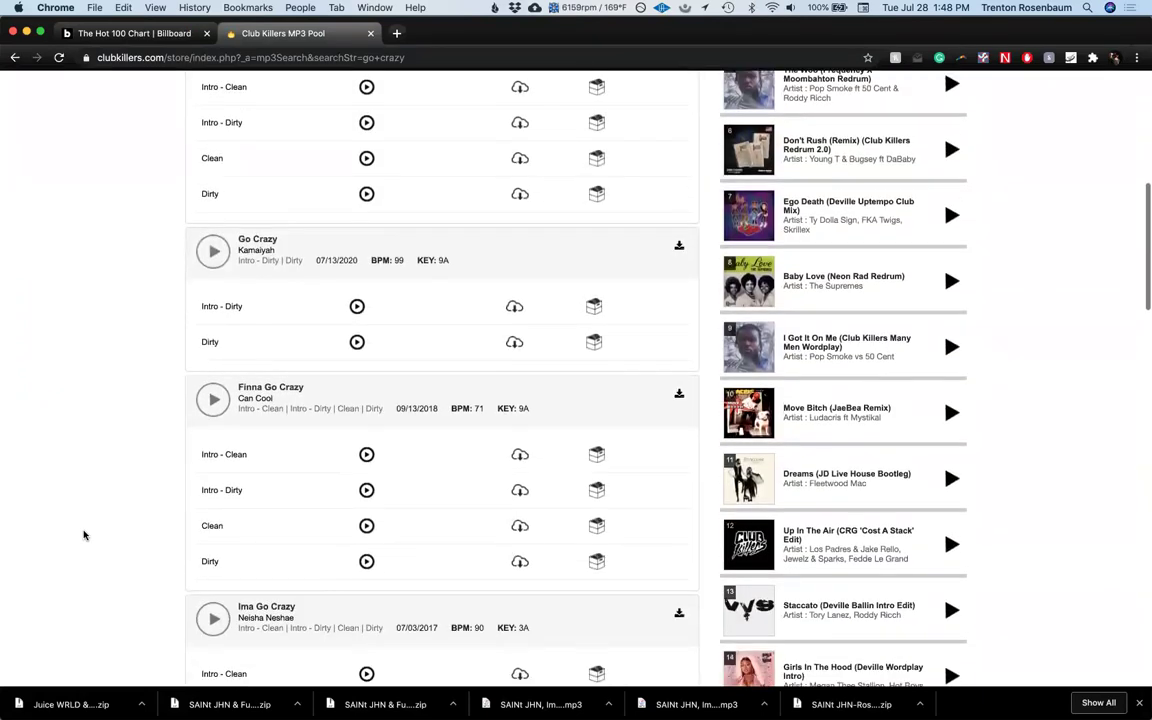
scroll(84, 536, down, 3)
scroll(84, 536, up, 15)
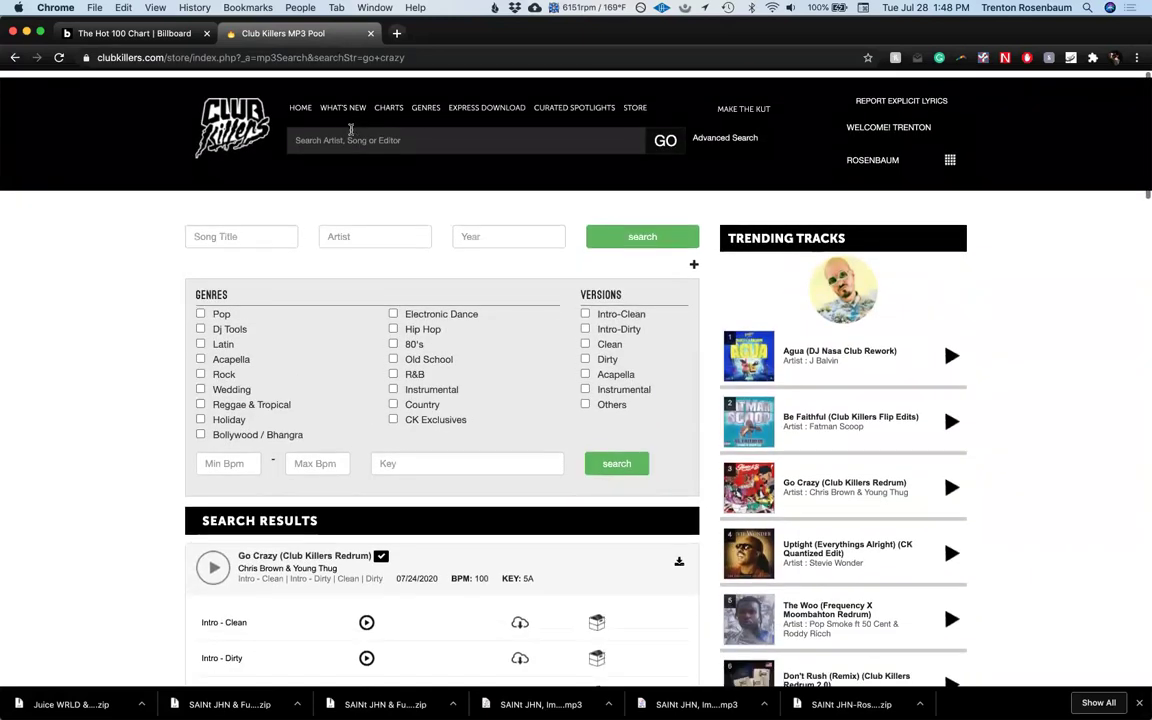
Step: Narrow the search to 'go crazy young thug'
click(341, 128)
text(go crazy)
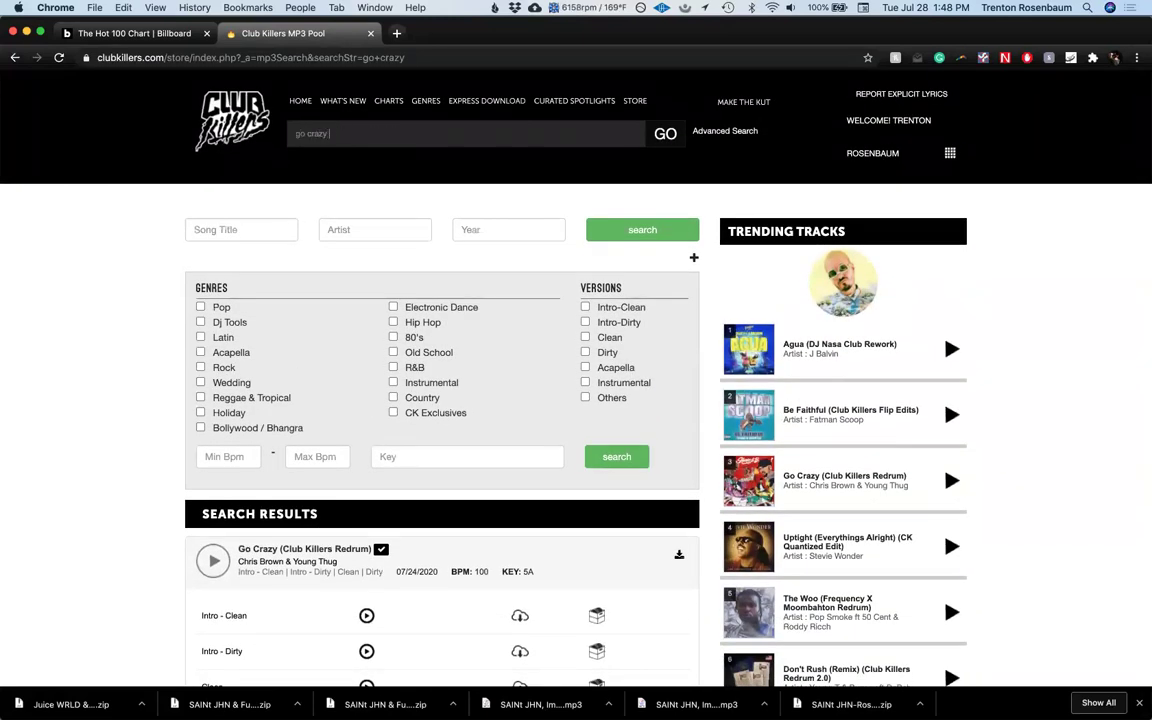
text( young thug)
key(Return)
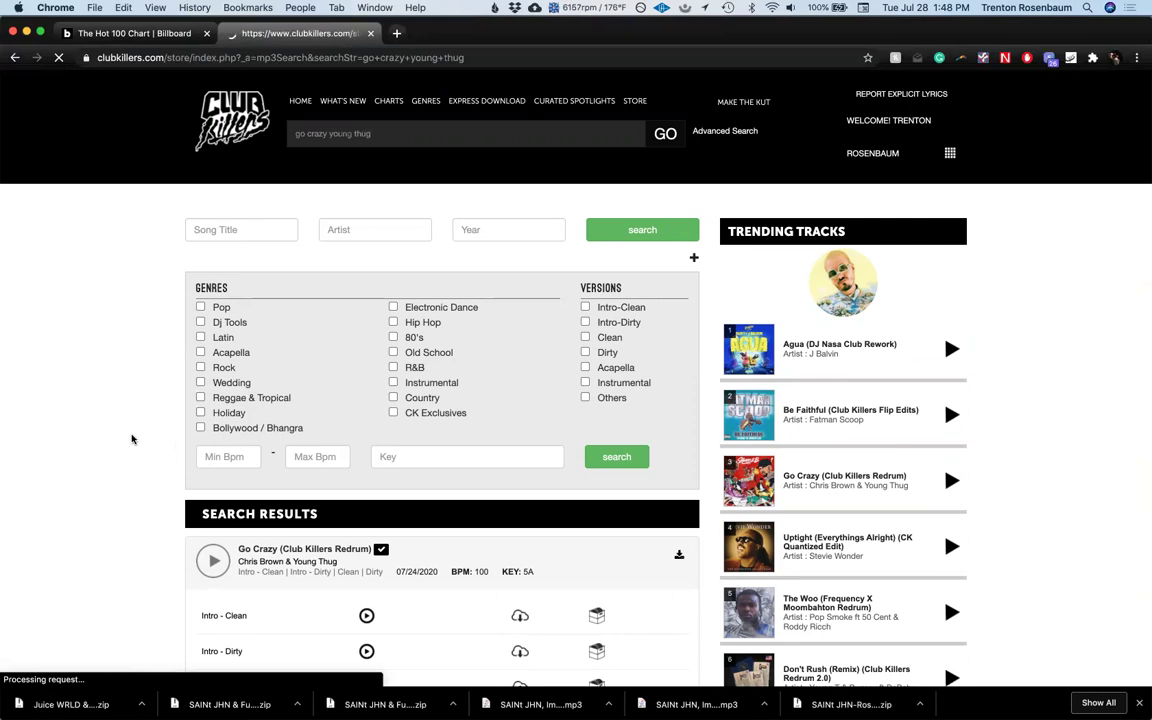
scroll(131, 439, down, 5)
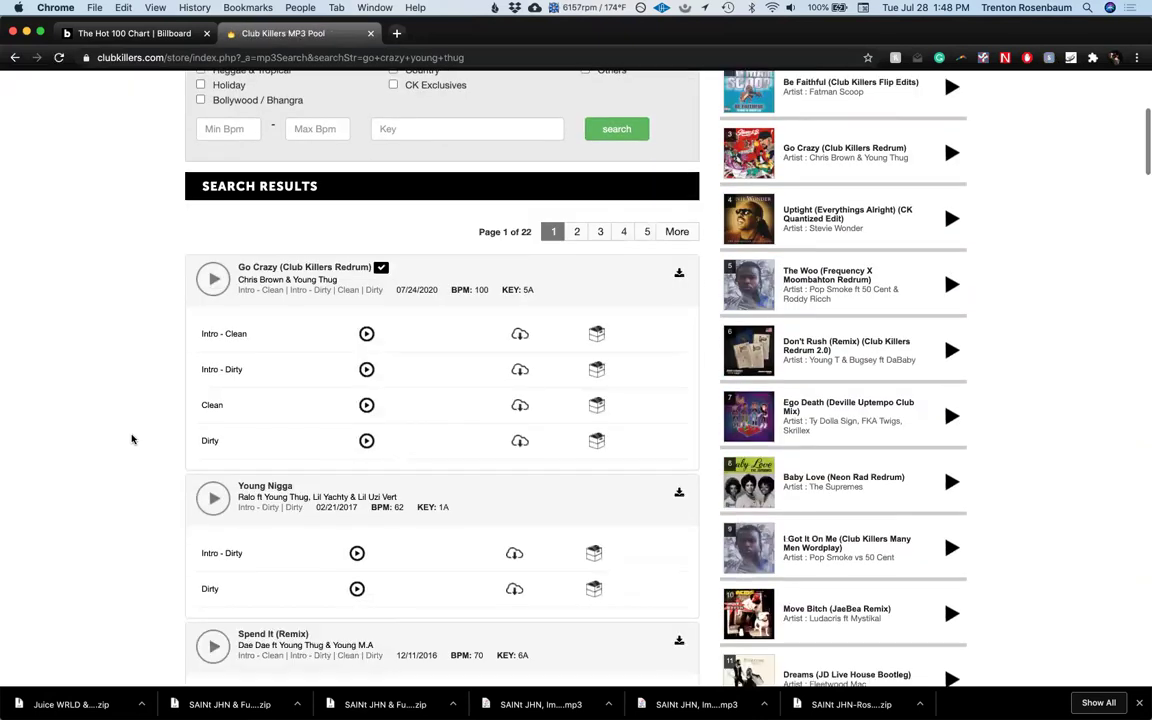
Step: Replace the POOL Player search with 'go crazy' and run it
scroll(131, 439, down, 1)
click(677, 450)
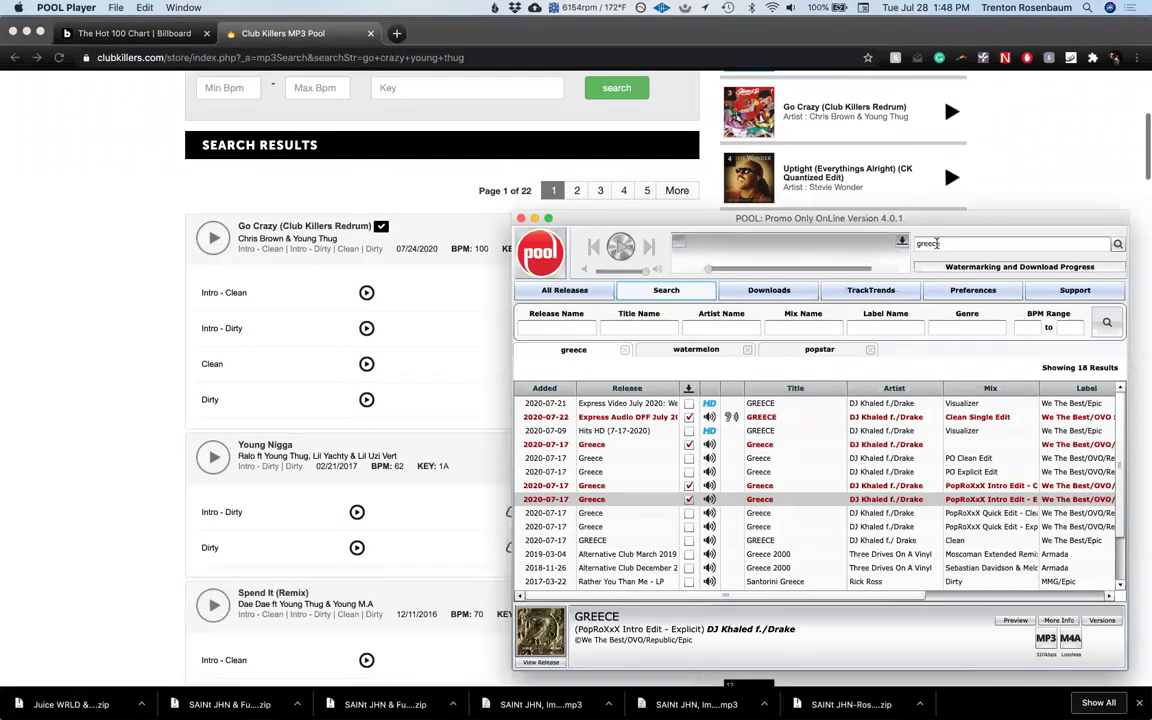
double_click(937, 243)
text(go crazy)
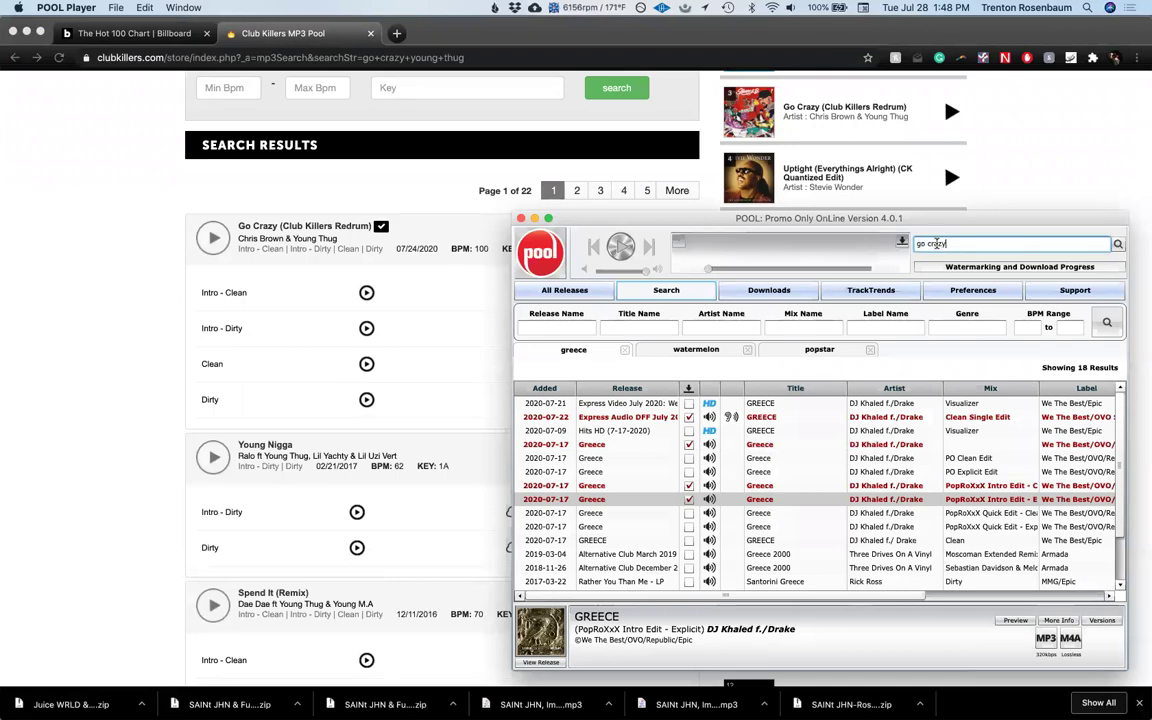
key(Return)
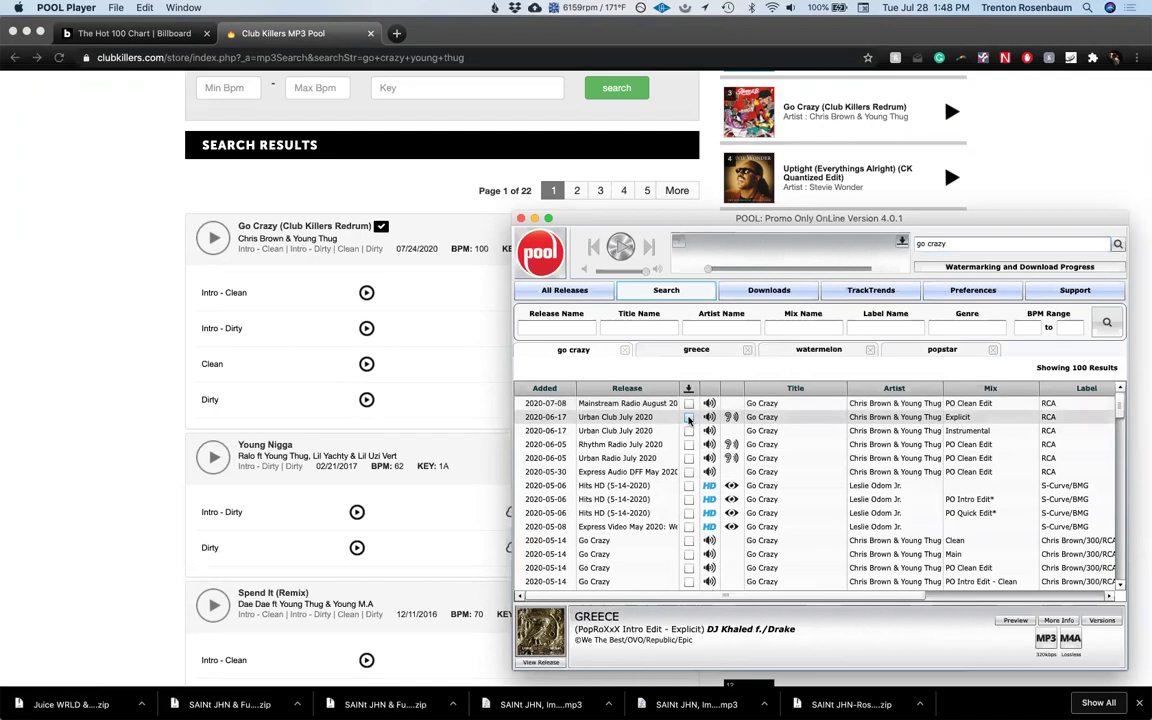
Step: Queue Go Crazy's Explicit, Clean, and PO Intro Edit Clean and Explicit versions for download
click(689, 420)
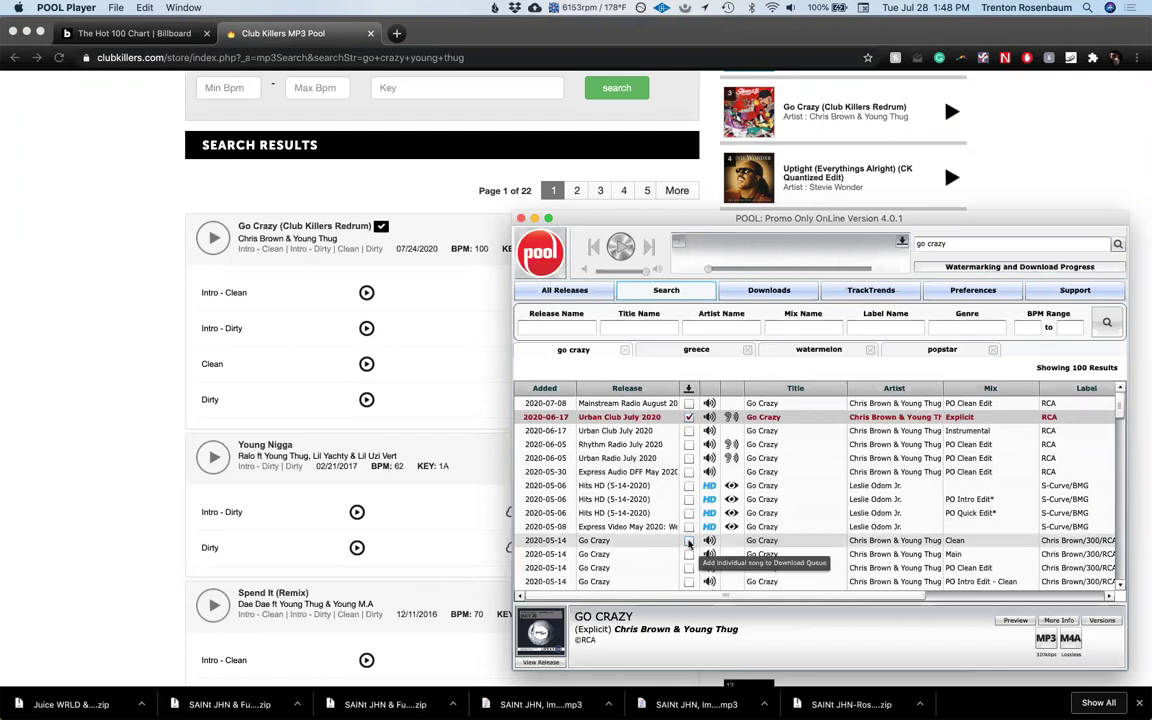
click(689, 541)
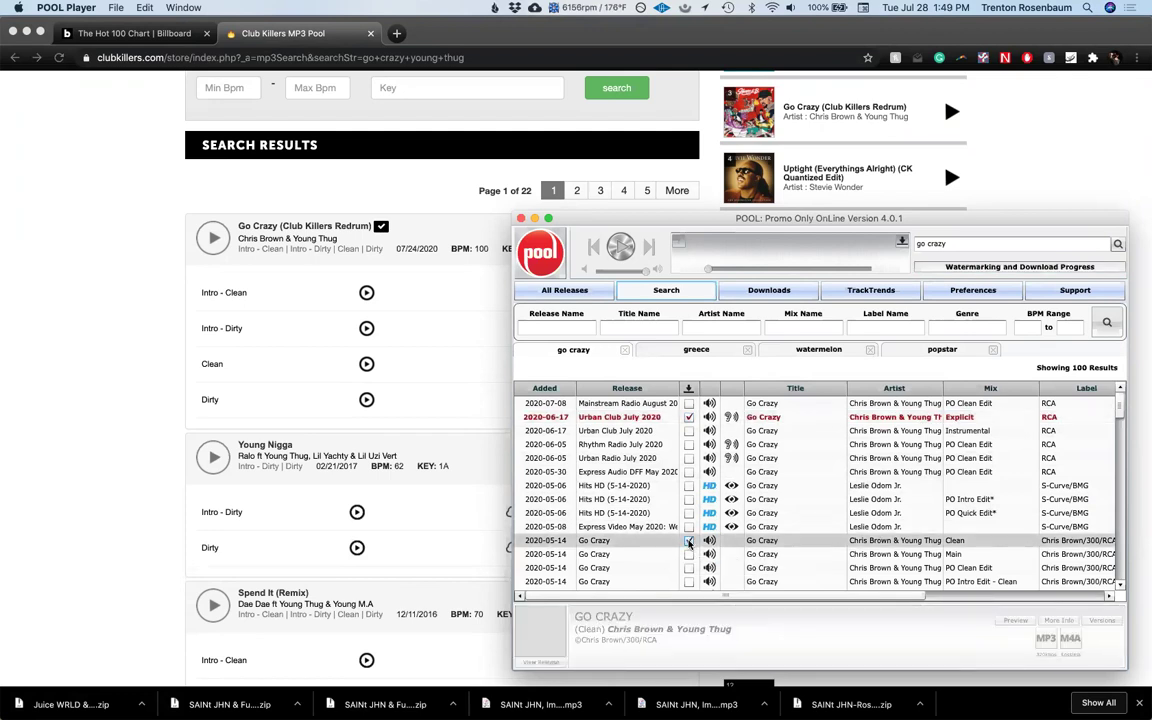
scroll(695, 541, down, 2)
scroll(700, 541, down, 3)
click(688, 486)
click(688, 486)
click(688, 499)
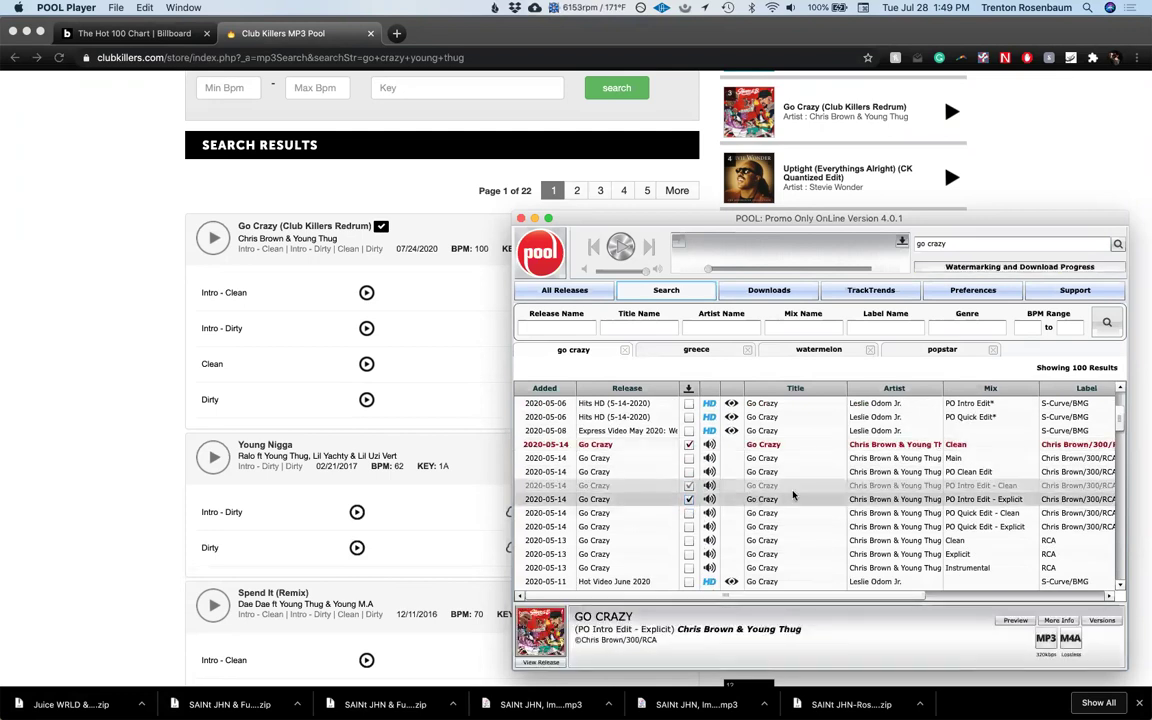
scroll(793, 496, down, 1)
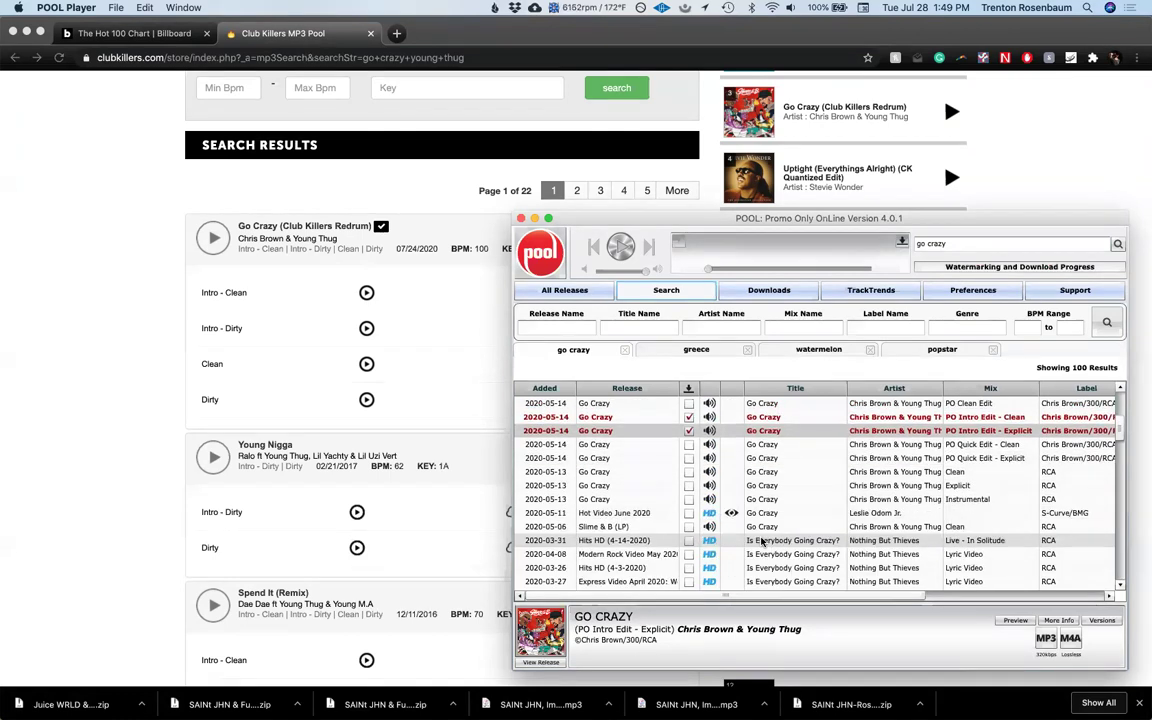
scroll(762, 540, down, 3)
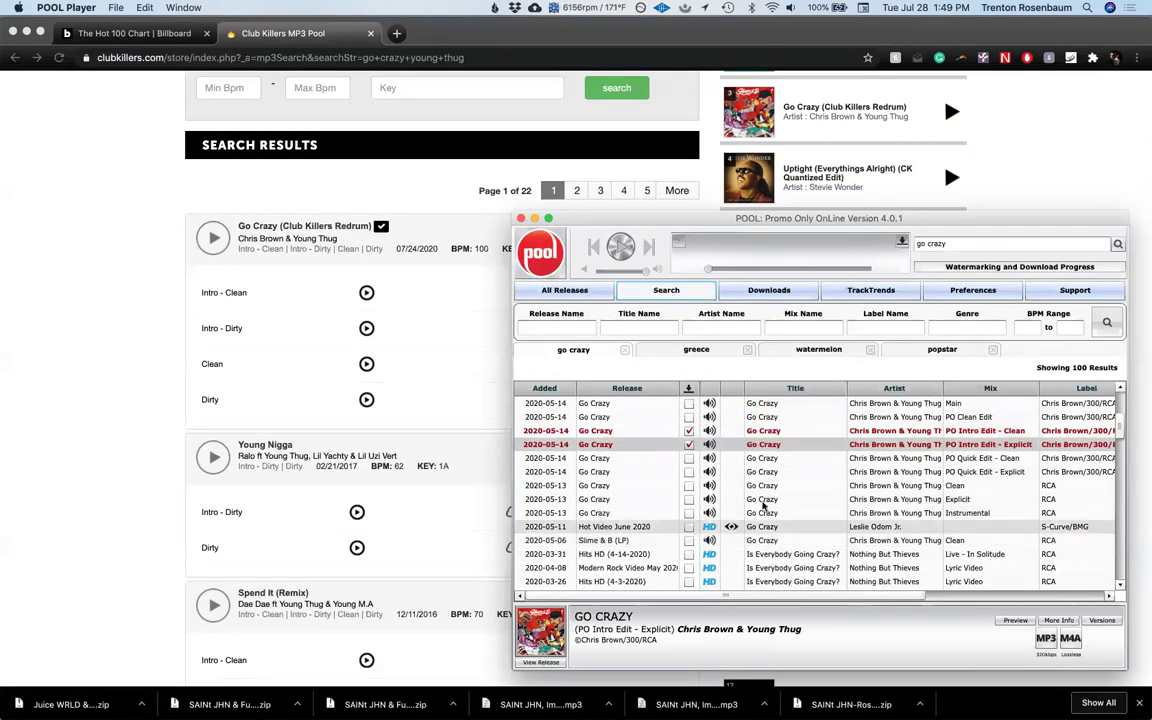
scroll(762, 486, down, 1)
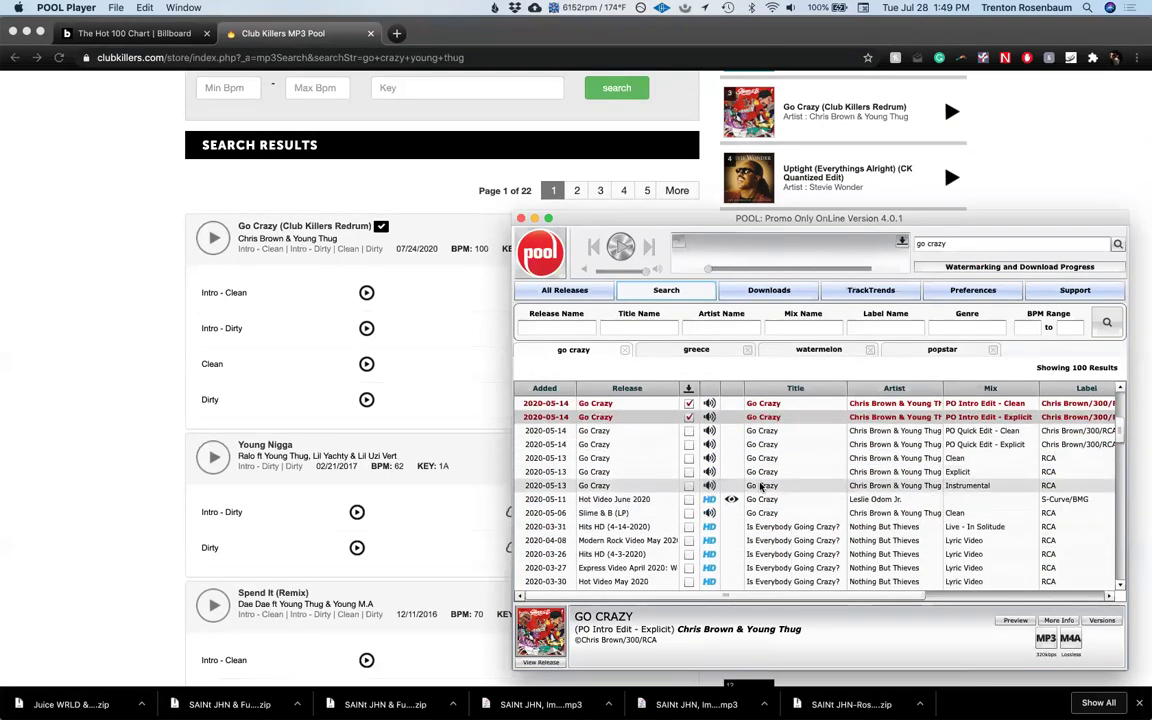
scroll(762, 486, down, 1)
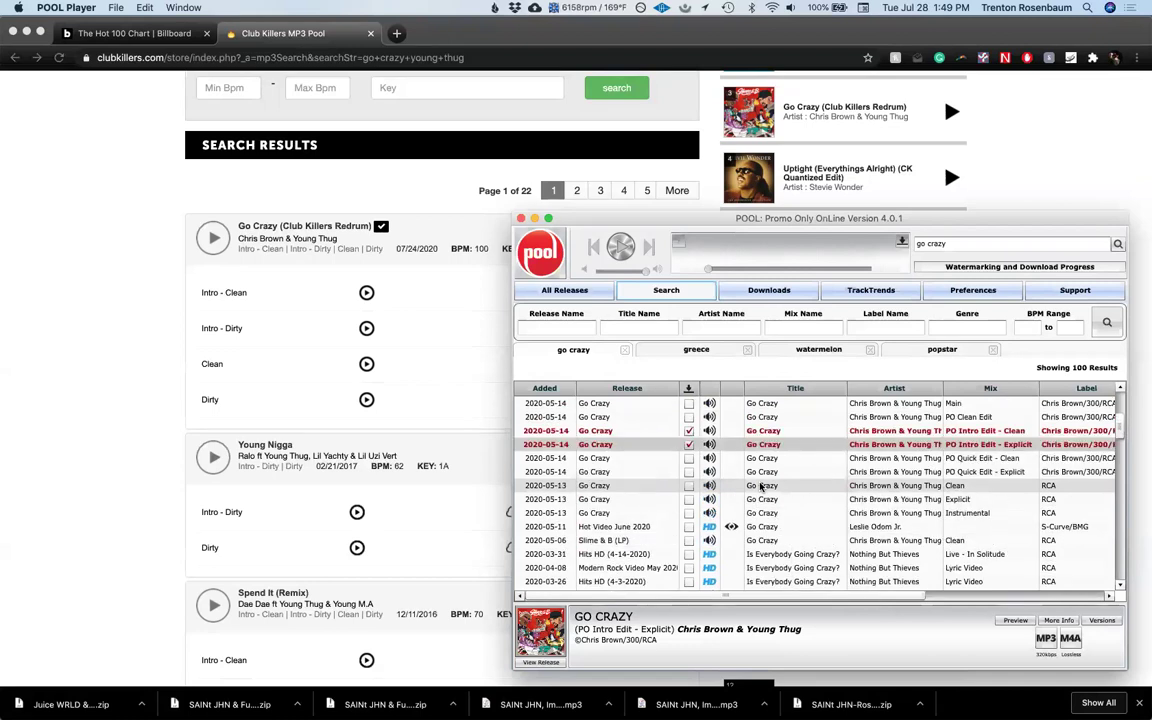
scroll(795, 480, down, 2)
scroll(799, 483, down, 2)
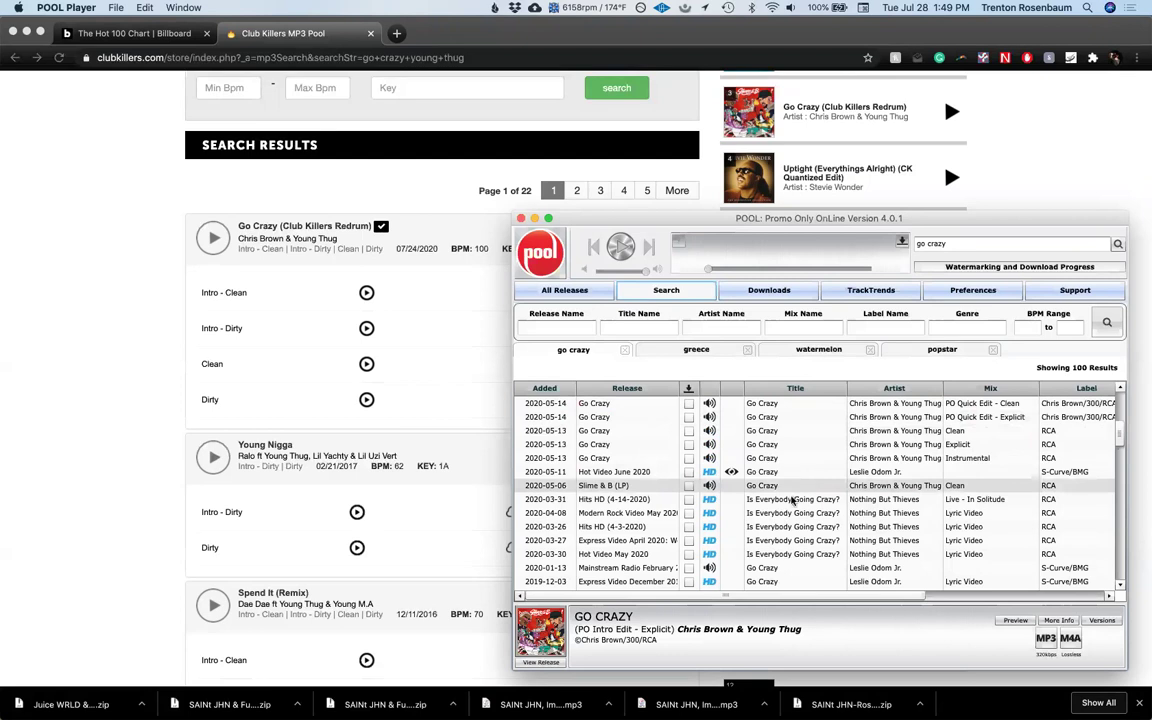
scroll(791, 500, up, 6)
scroll(791, 500, down, 6)
scroll(791, 500, up, 5)
scroll(791, 500, down, 4)
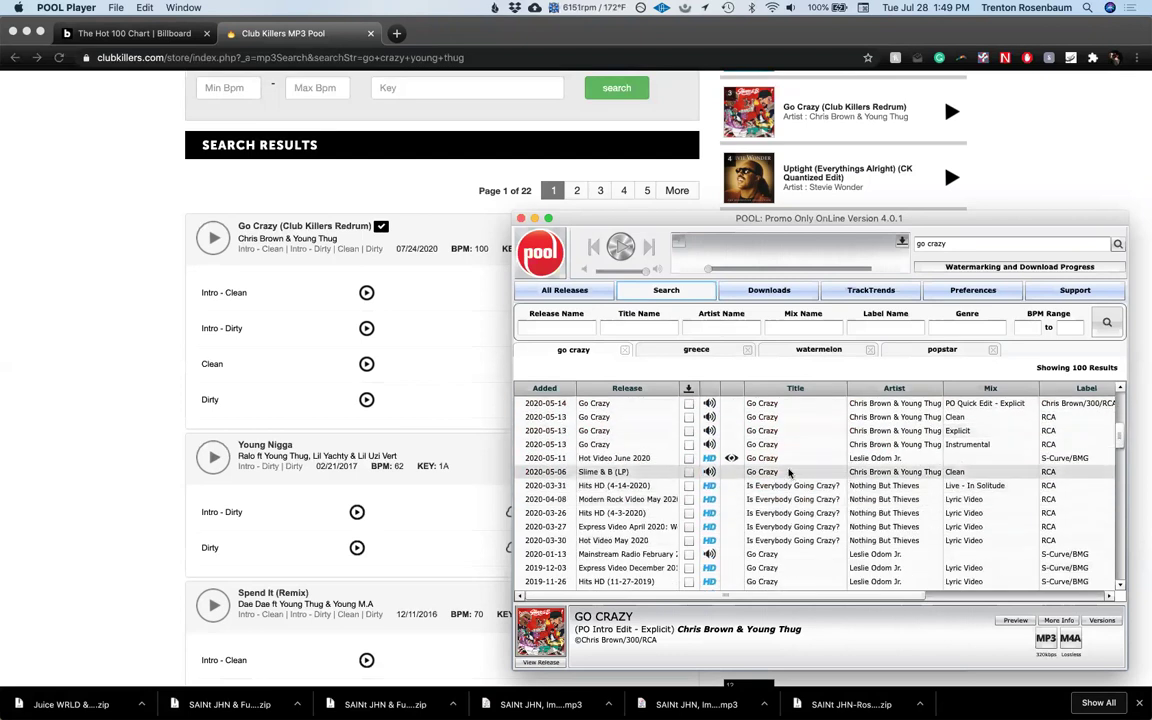
scroll(780, 470, up, 3)
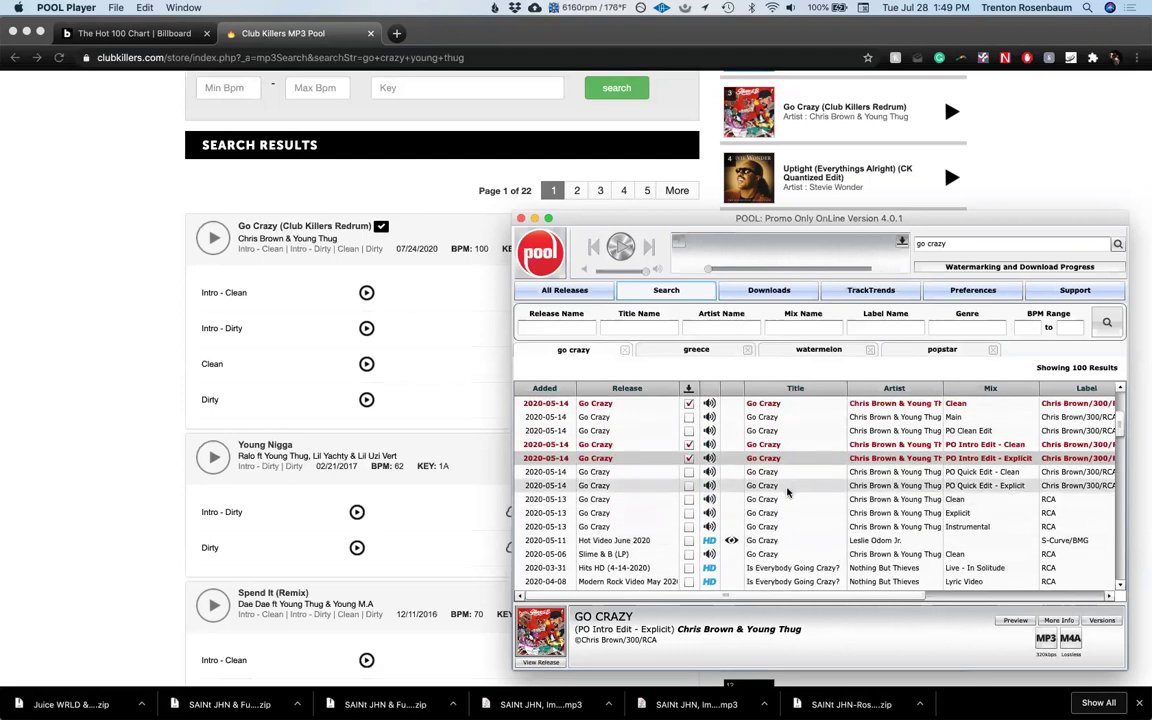
scroll(786, 485, up, 5)
Step: Review entries 11 through 19 of the 2020-08-01 Hot 100 chart in Chrome
click(88, 350)
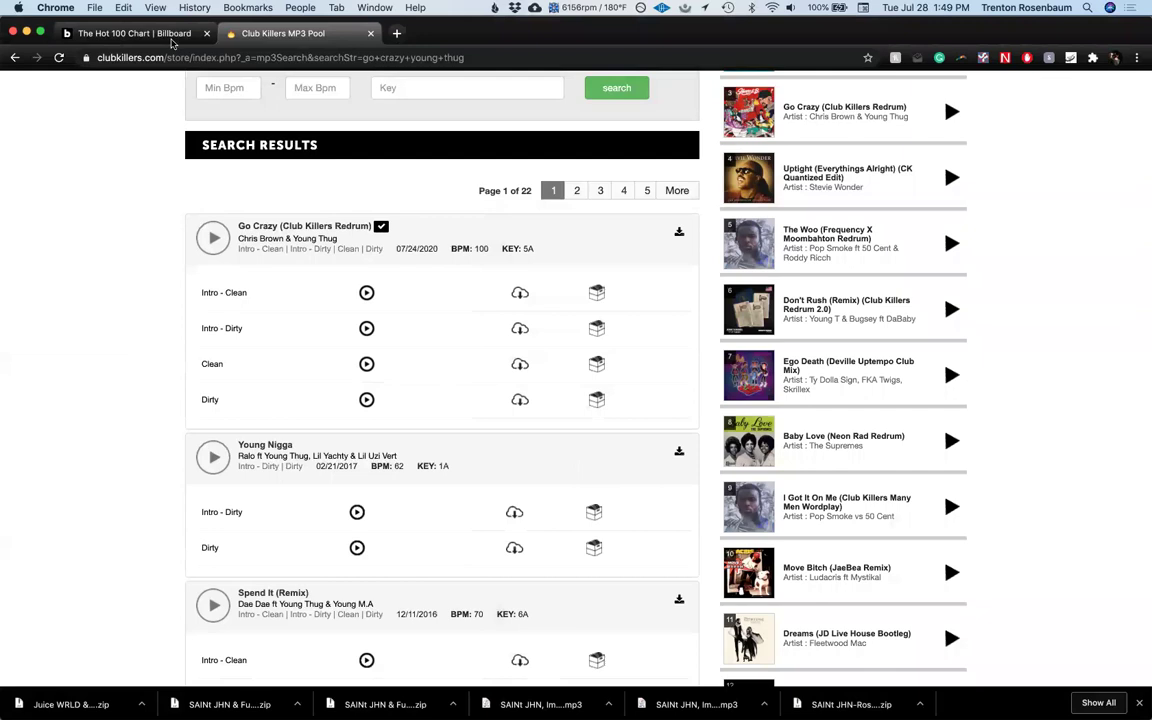
click(146, 37)
scroll(350, 355, down, 5)
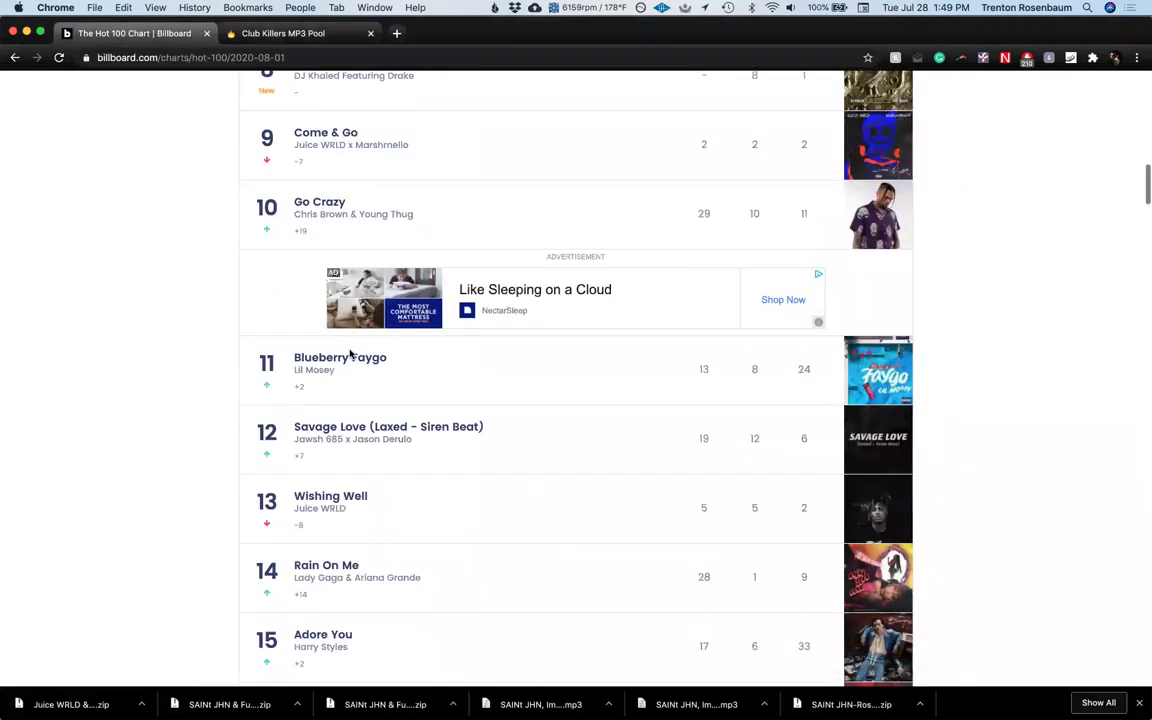
scroll(465, 383, down, 2)
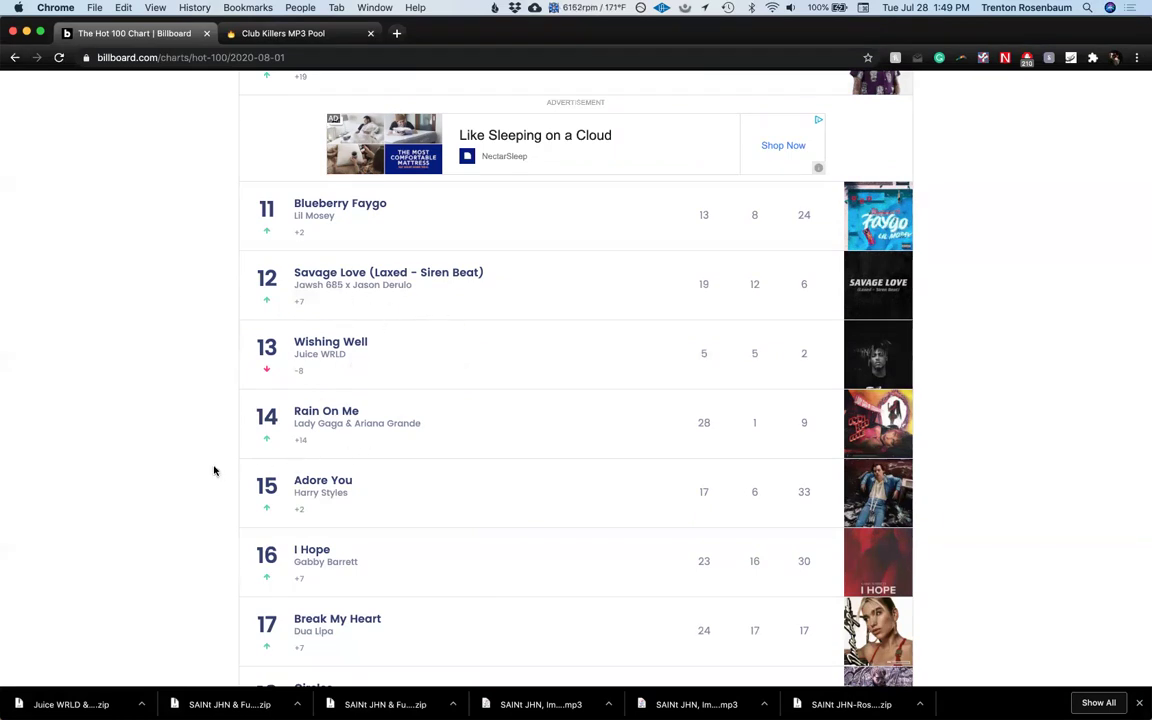
scroll(213, 470, down, 3)
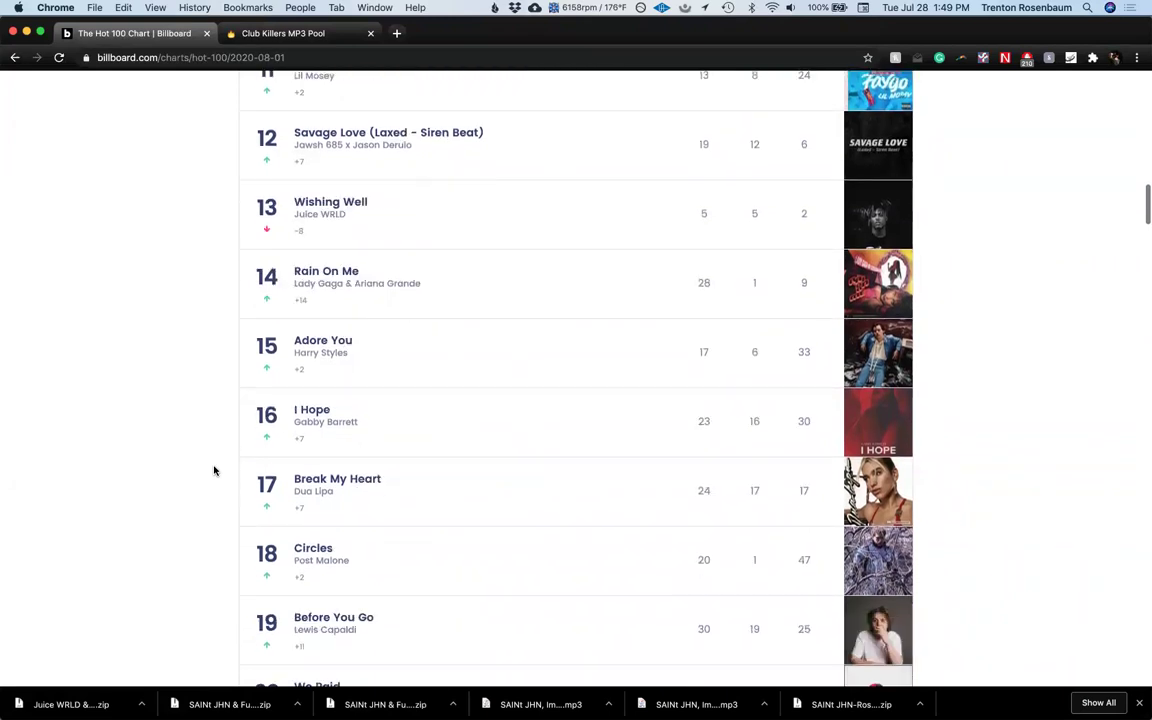
scroll(213, 468, up, 15)
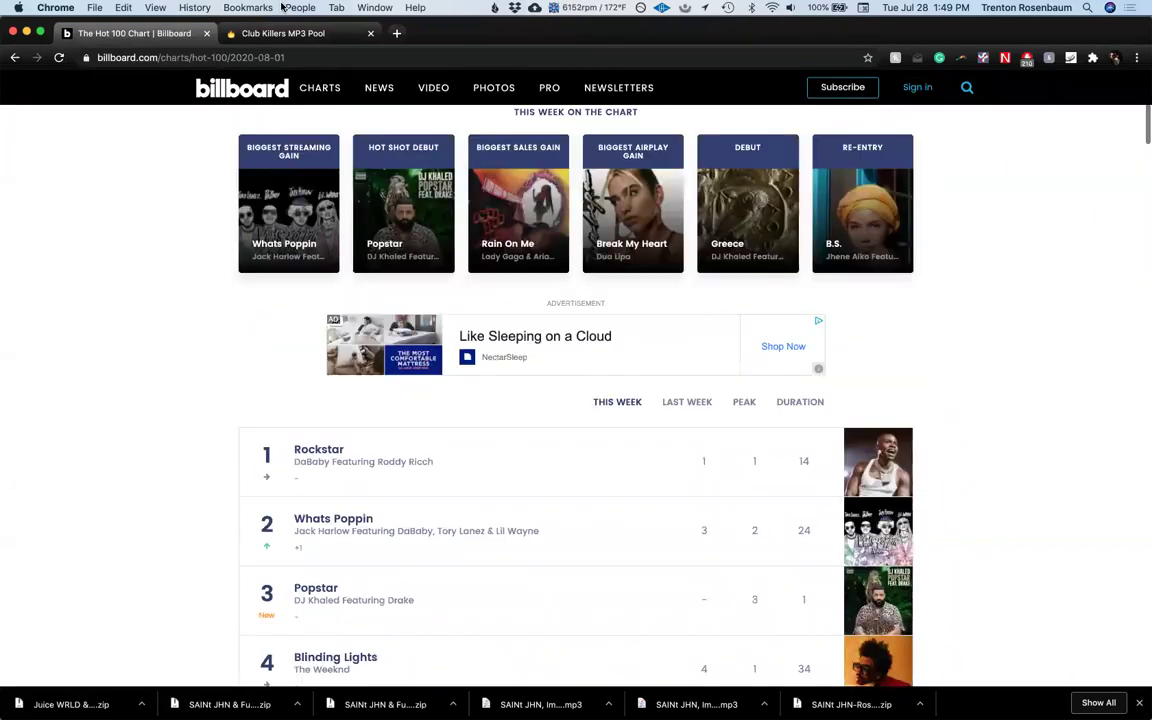
click(282, 33)
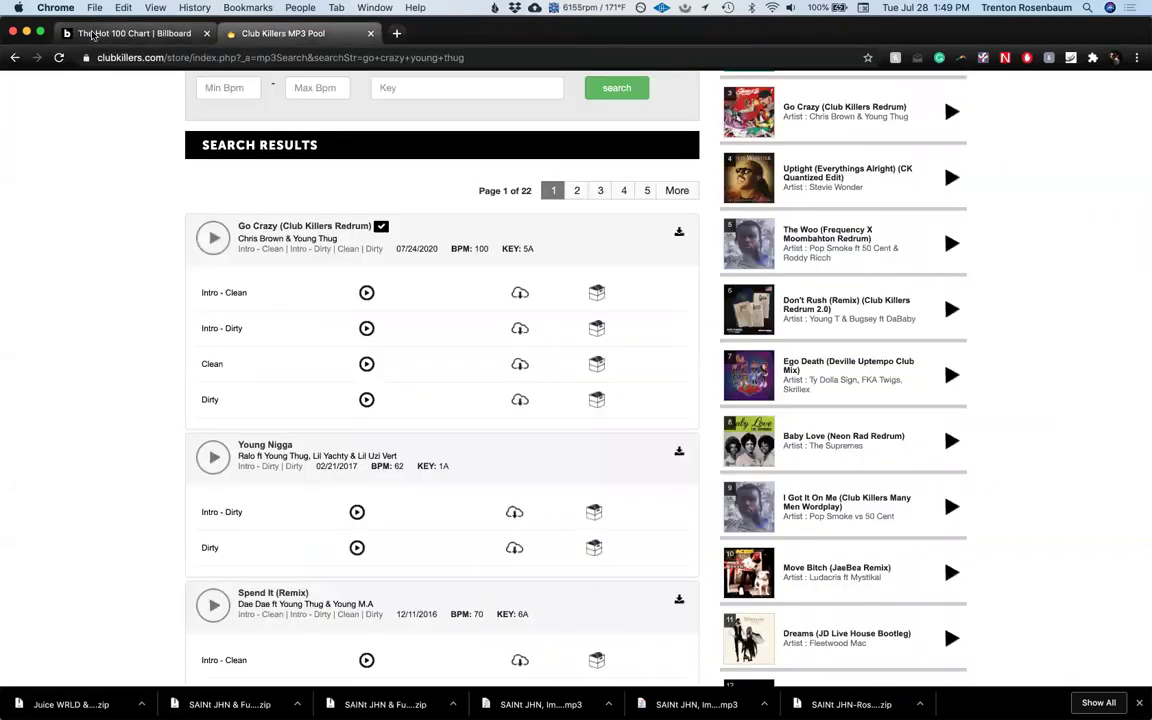
click(93, 35)
Step: Open a Finder window on the Desktop's SSL Music folder and reposition it
mouse_move(8, 116)
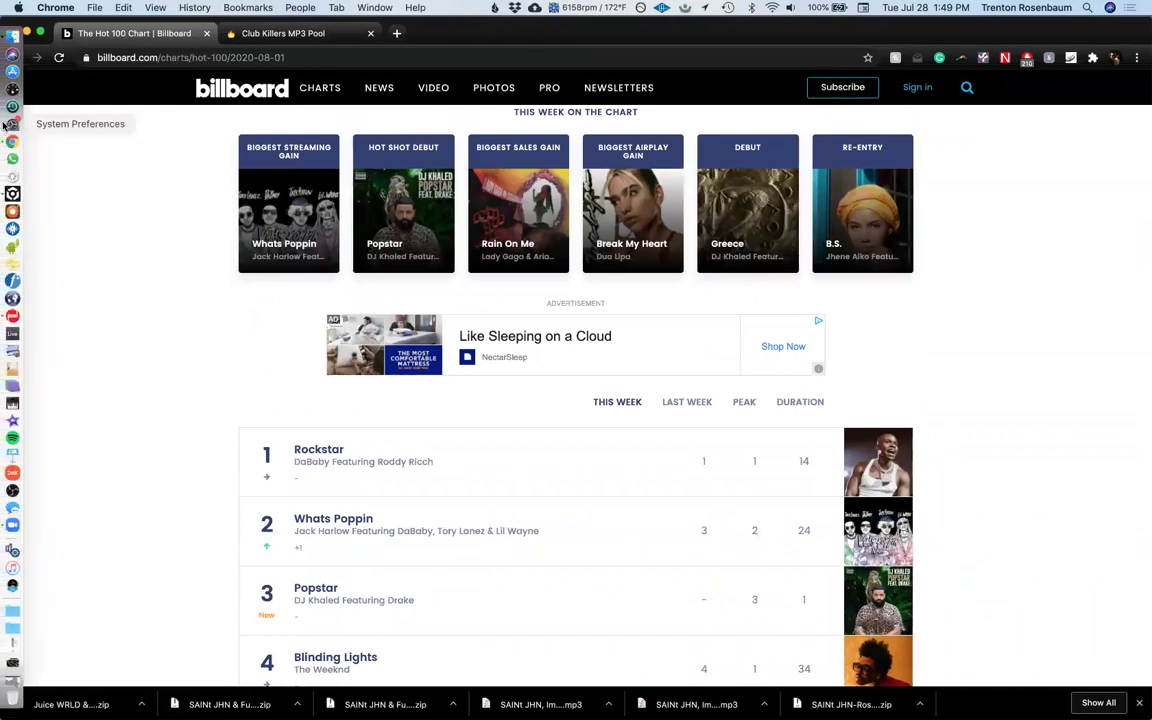
click(12, 39)
click(362, 254)
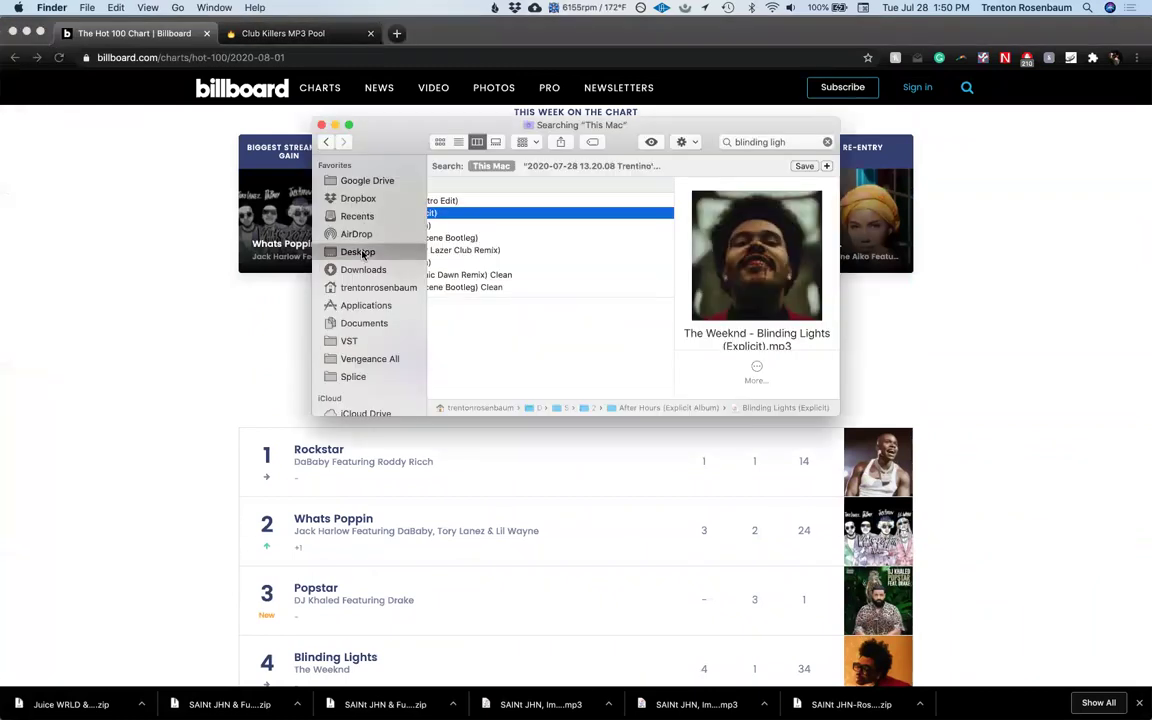
scroll(517, 288, down, 15)
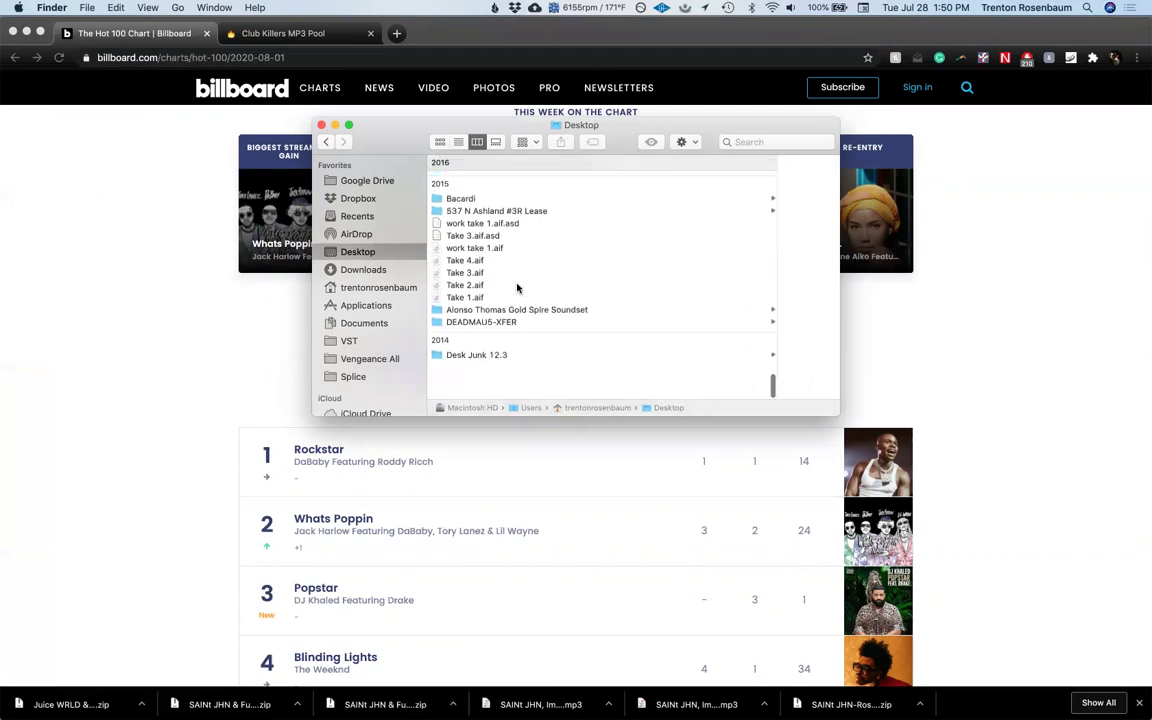
click(457, 192)
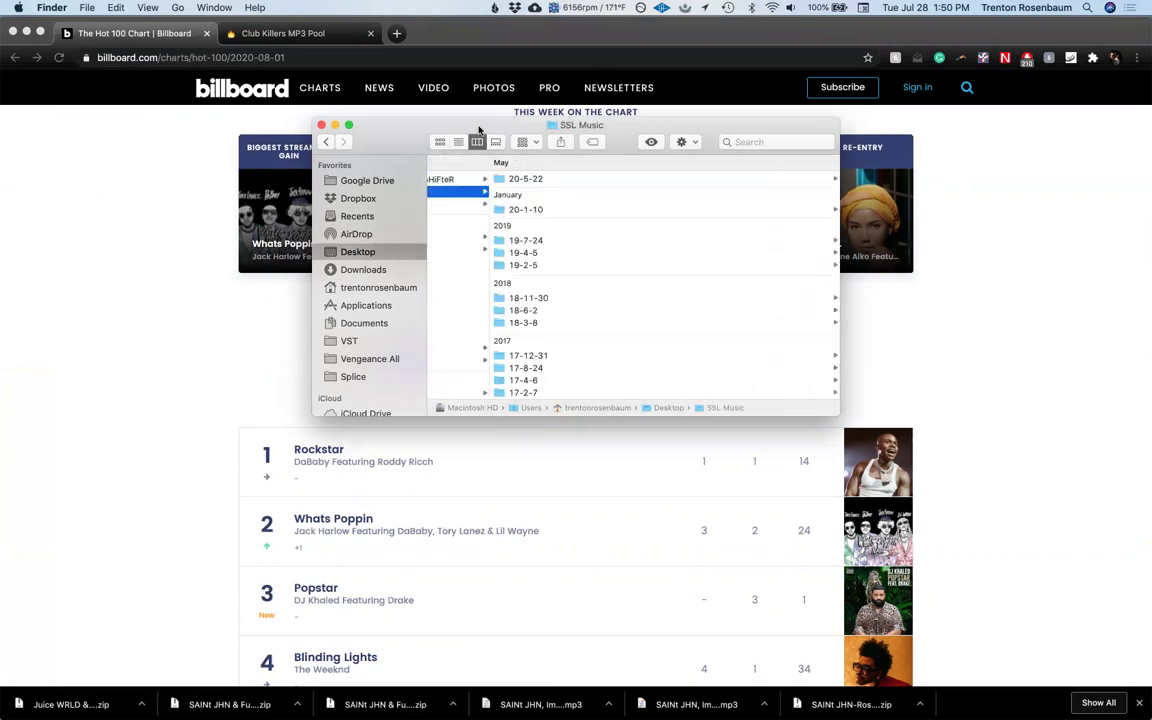
drag(330, 152, 91, 259)
scroll(335, 348, down, 1)
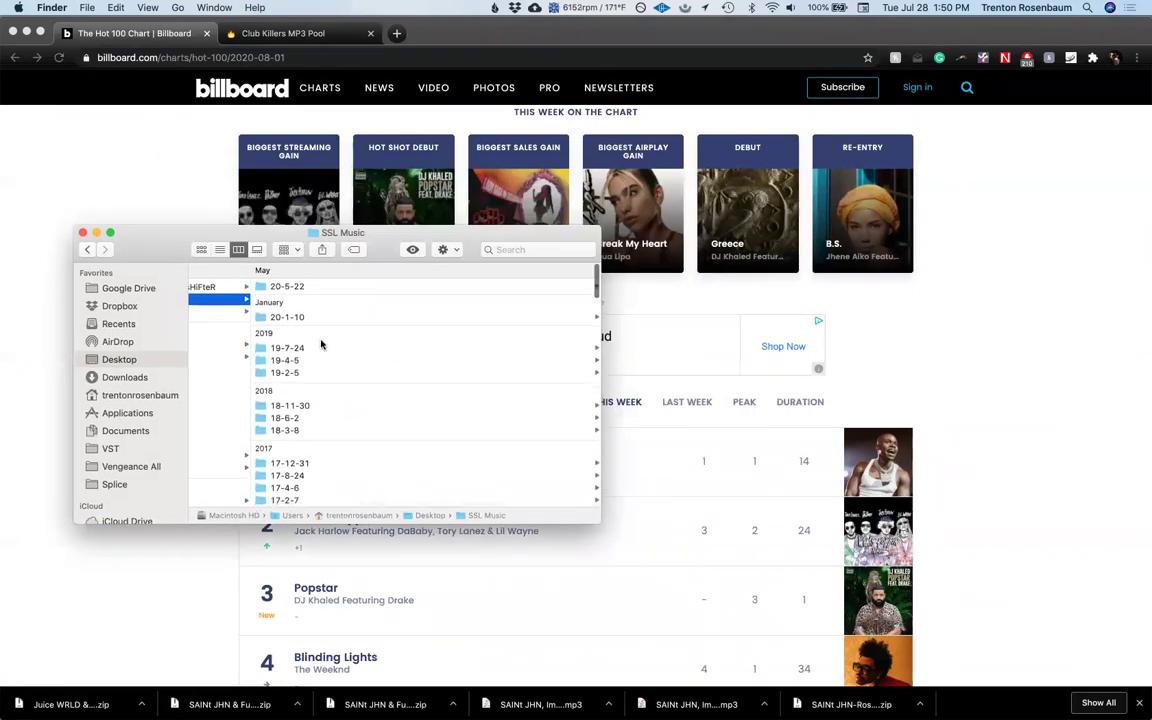
Step: Look inside the earlier 20-5-22 dated folder, then return to SSL Music
double_click(262, 288)
scroll(480, 355, up, 2)
scroll(480, 355, left, 5)
scroll(480, 355, right, 5)
scroll(480, 355, left, 6)
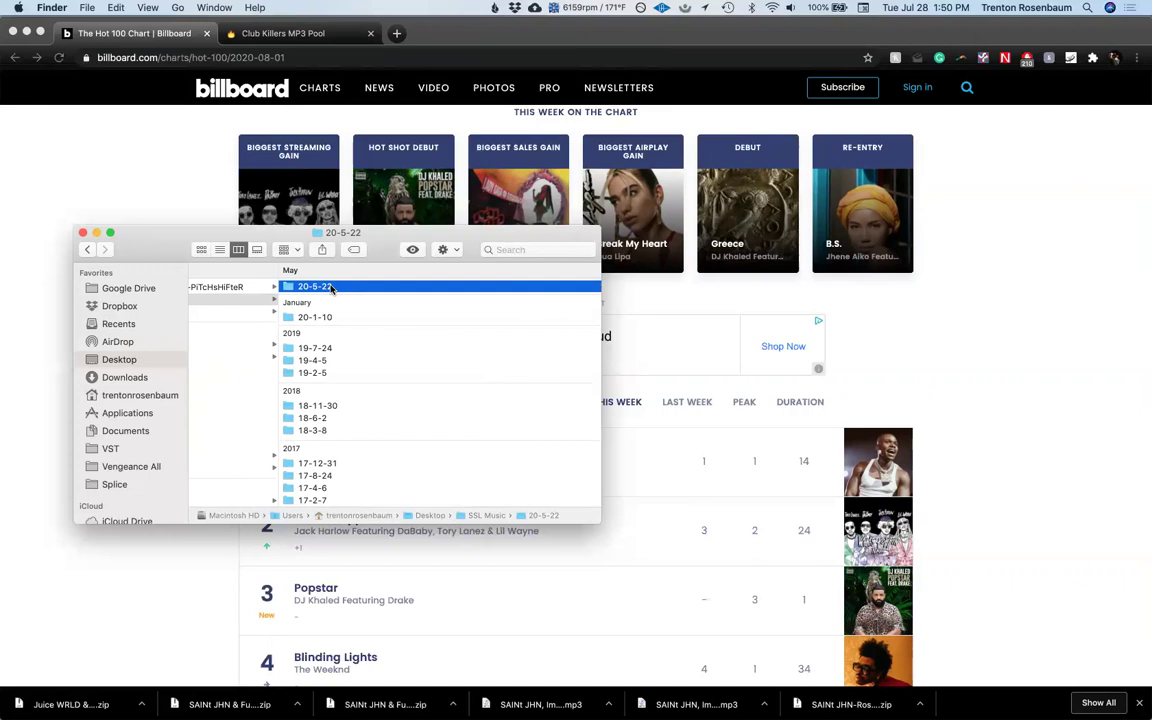
scroll(428, 444, right, 4)
scroll(428, 444, left, 6)
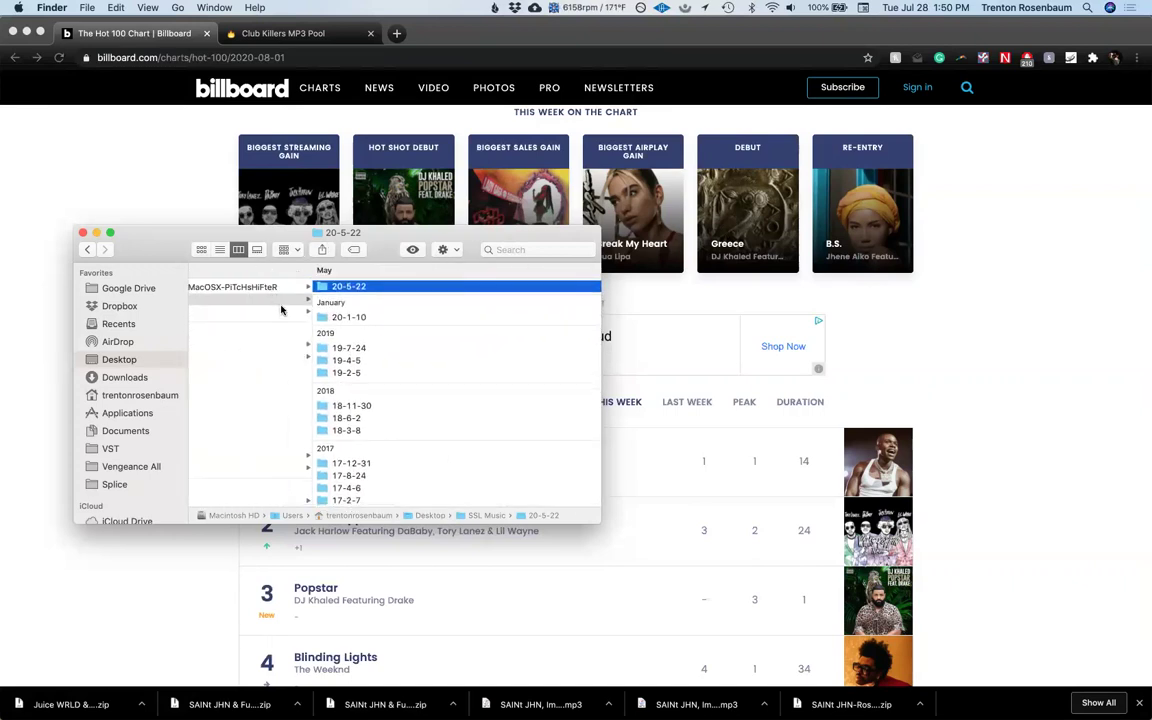
click(292, 301)
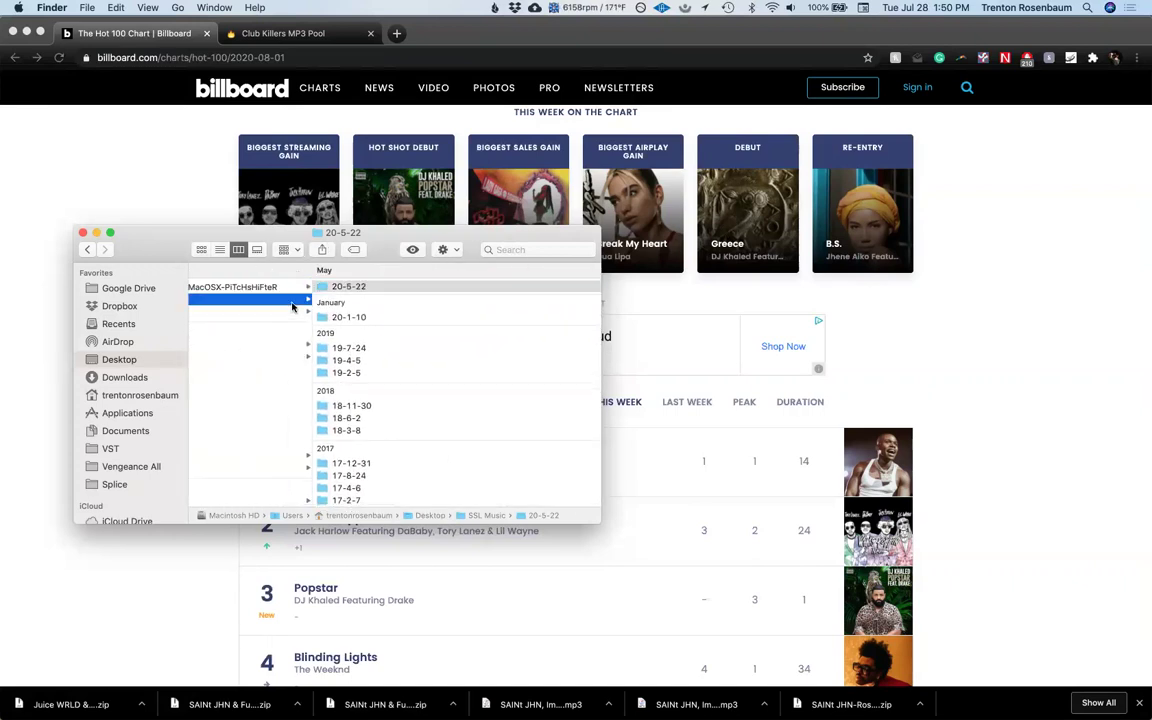
Step: Create a new folder named 20-7-28 in SSL Music from the Action menu
click(296, 251)
click(297, 251)
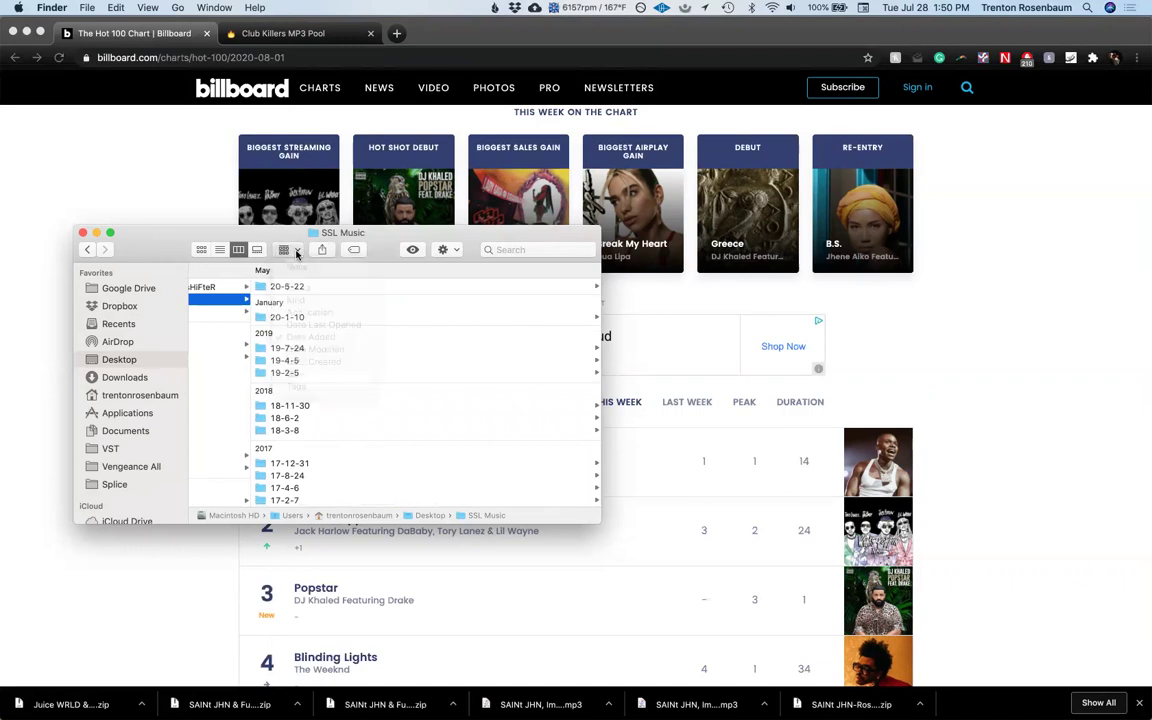
click(444, 250)
click(456, 268)
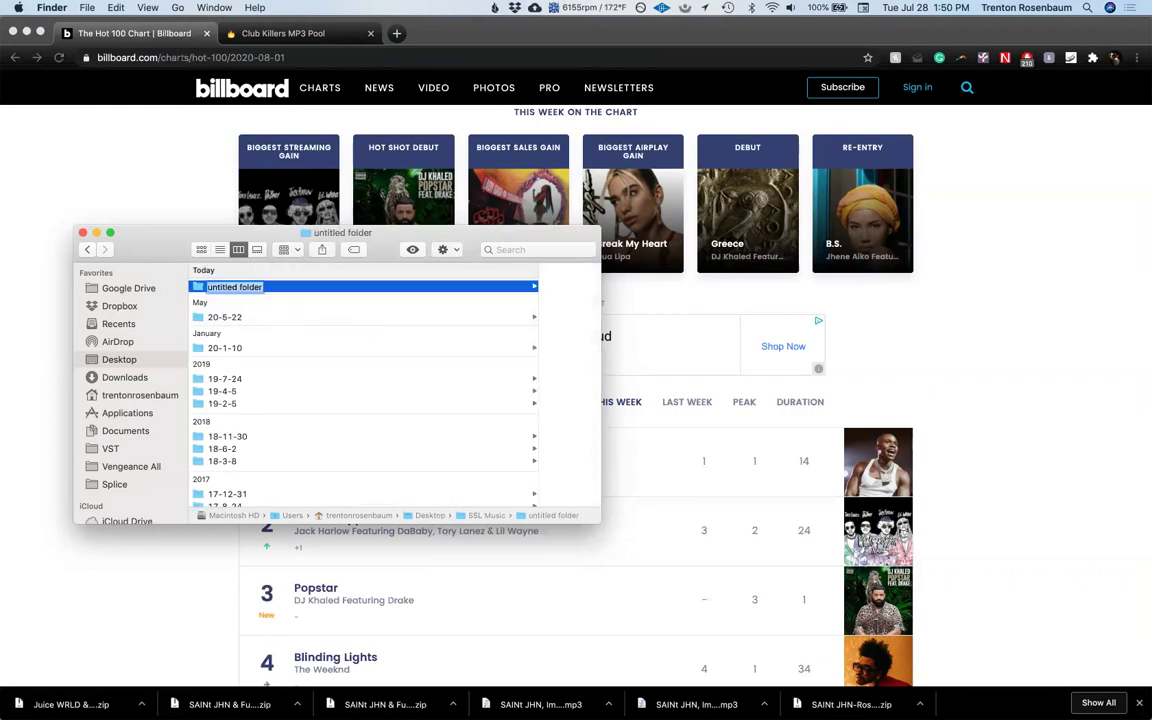
text(20-7-)
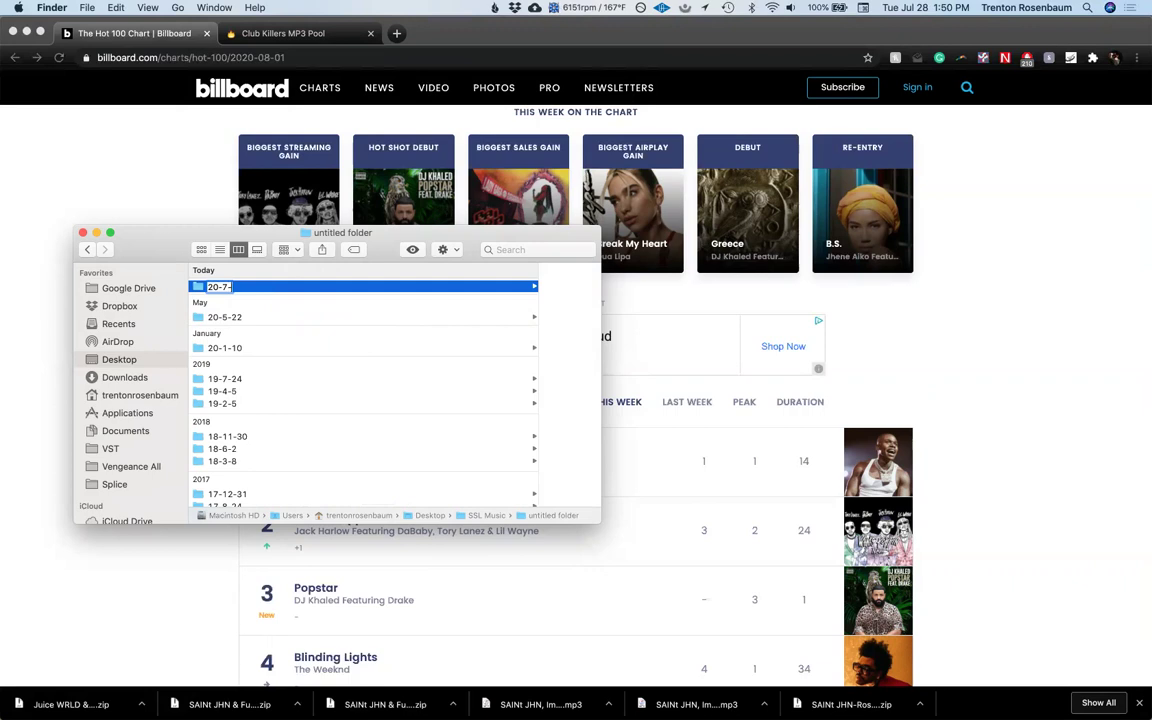
text(28)
key(Return)
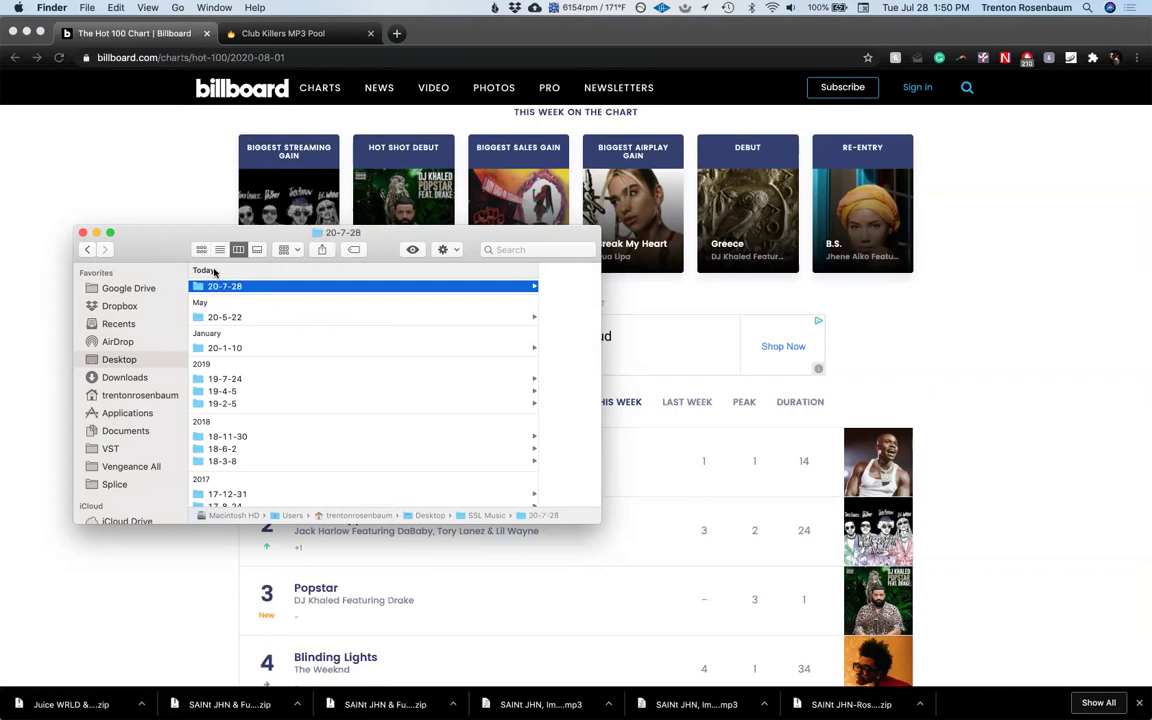
Step: In a second Finder window on Downloads, unzip the seven archives from SAINt JHN-Roses to DaBaby
key(super+n)
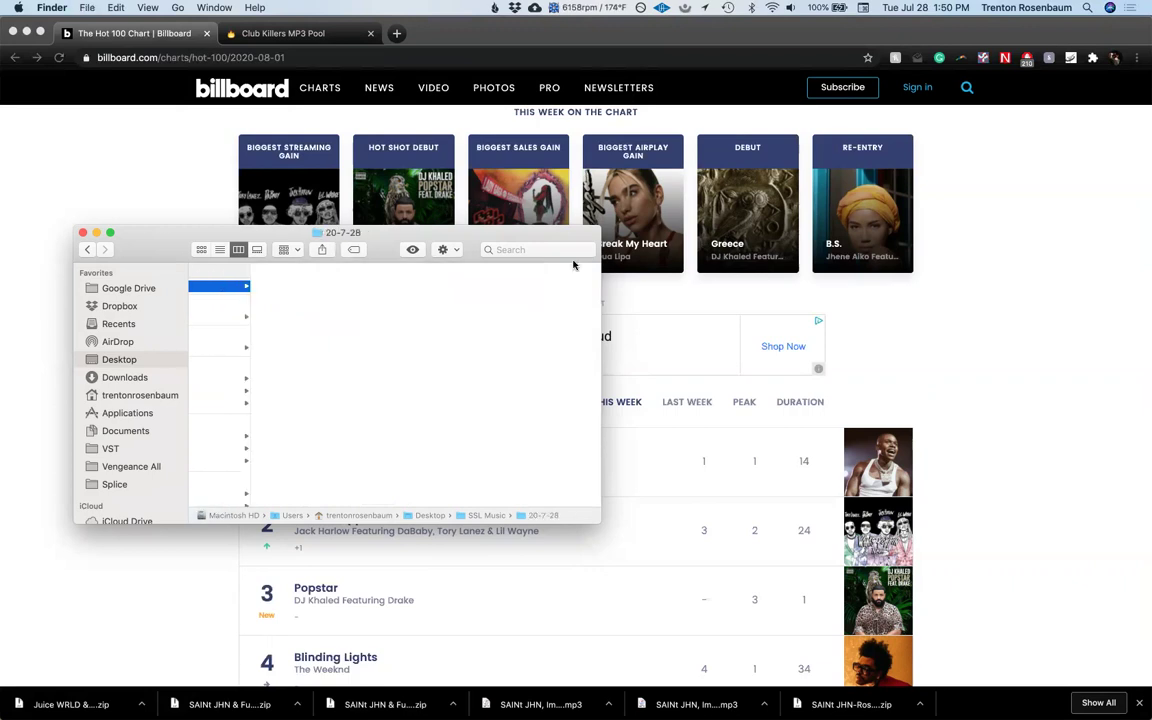
drag(665, 271, 750, 286)
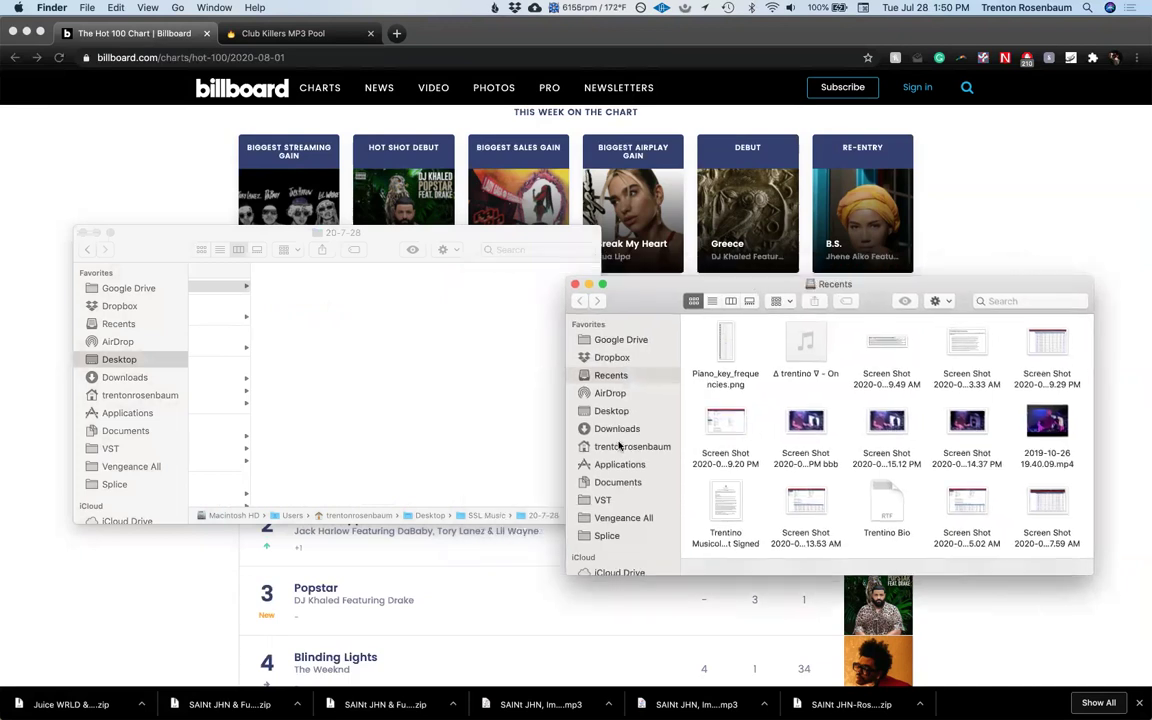
click(610, 429)
scroll(754, 404, down, 2)
scroll(754, 404, up, 2)
scroll(750, 404, down, 1)
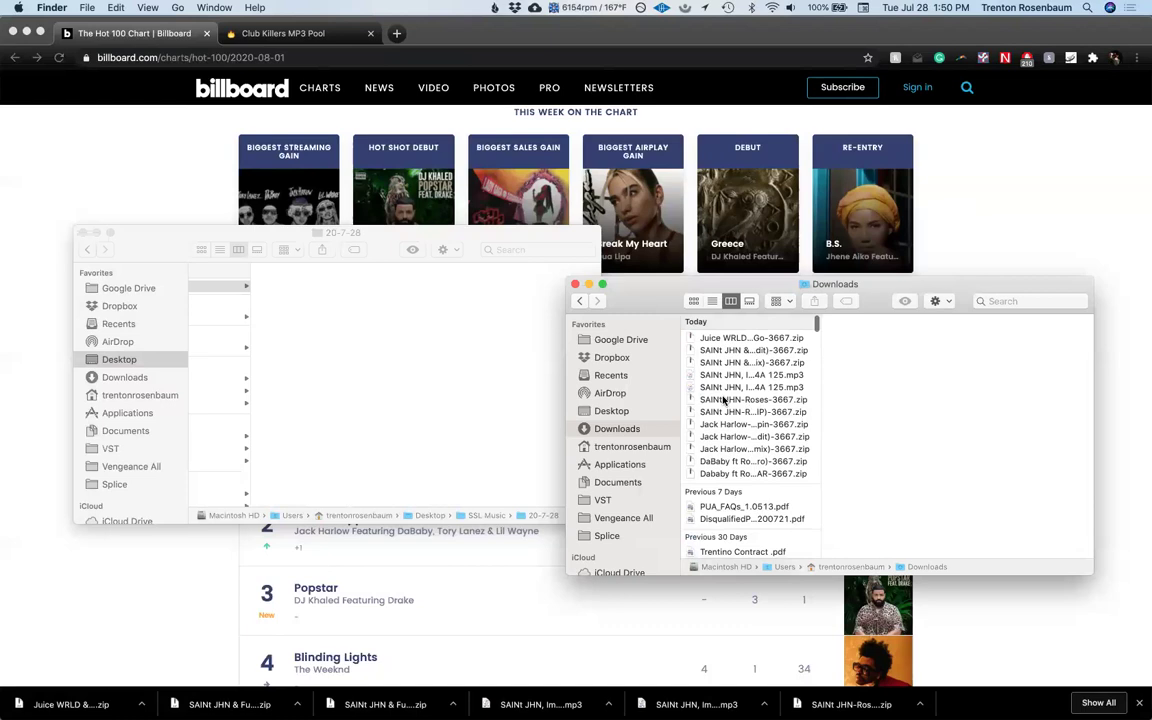
click(728, 400)
key(shift+Down)
key(shift+Down)
key(shift+Down)
key(shift+Down)
key(shift+Down)
key(shift+Down)
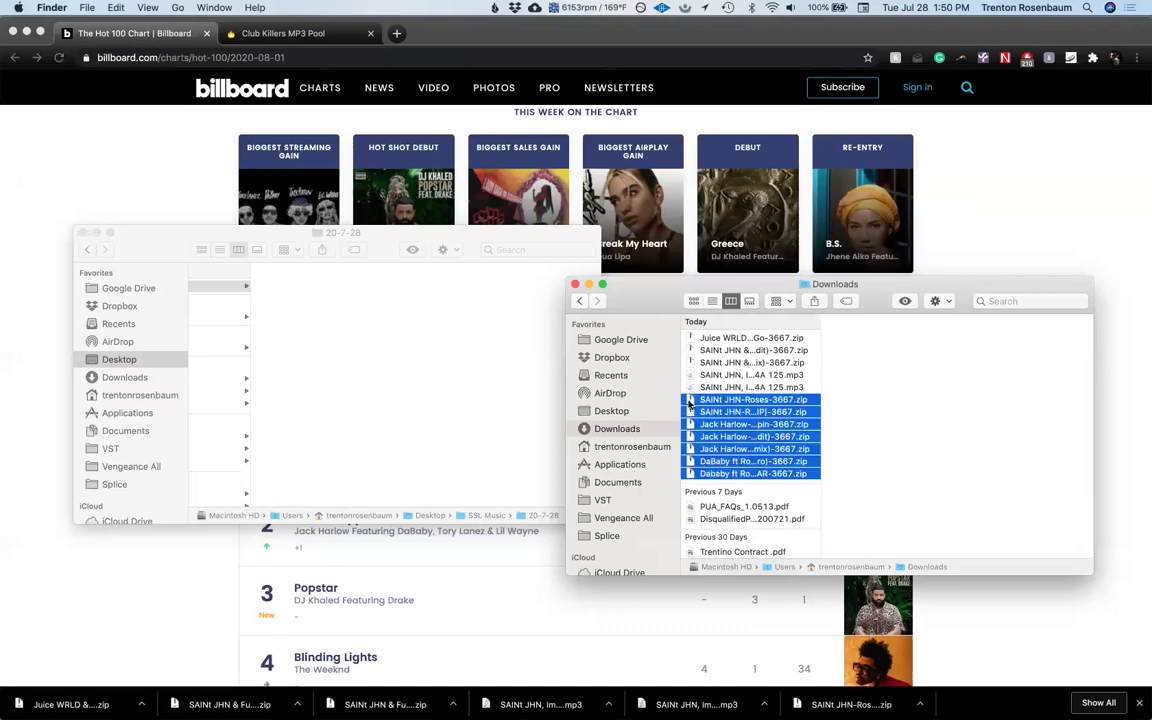
double_click(688, 403)
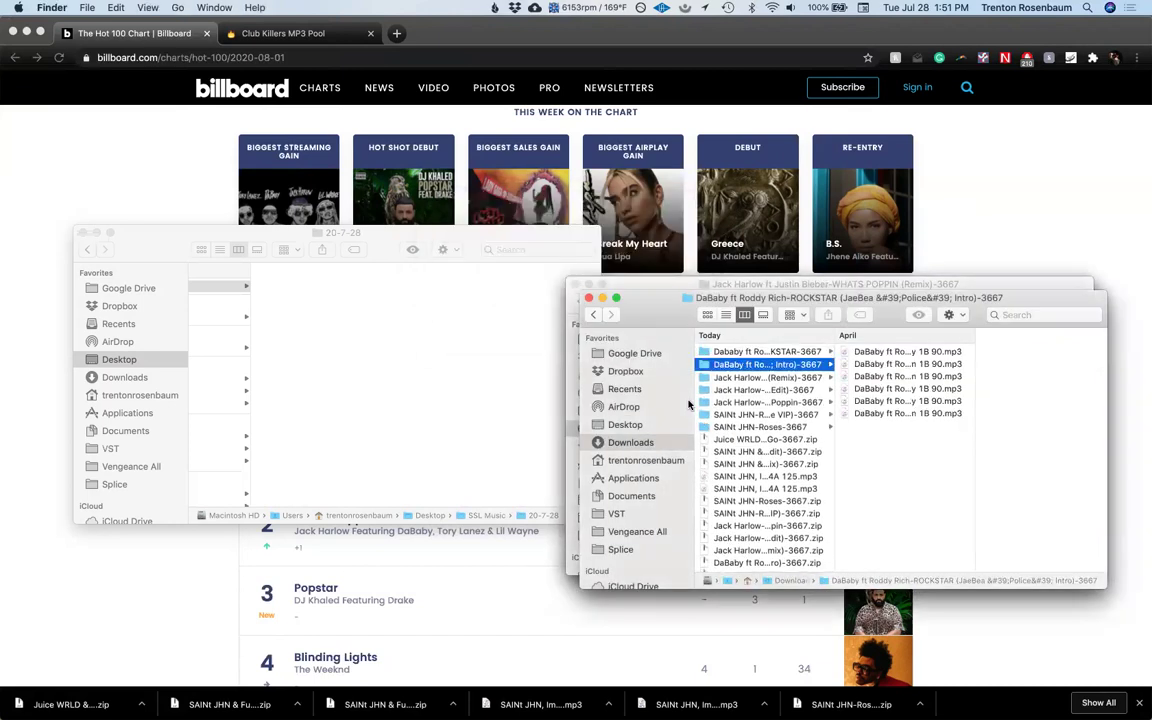
Step: Unzip the Juice WRLD and two SAINt JHN archives, then trash those three zips
click(720, 426)
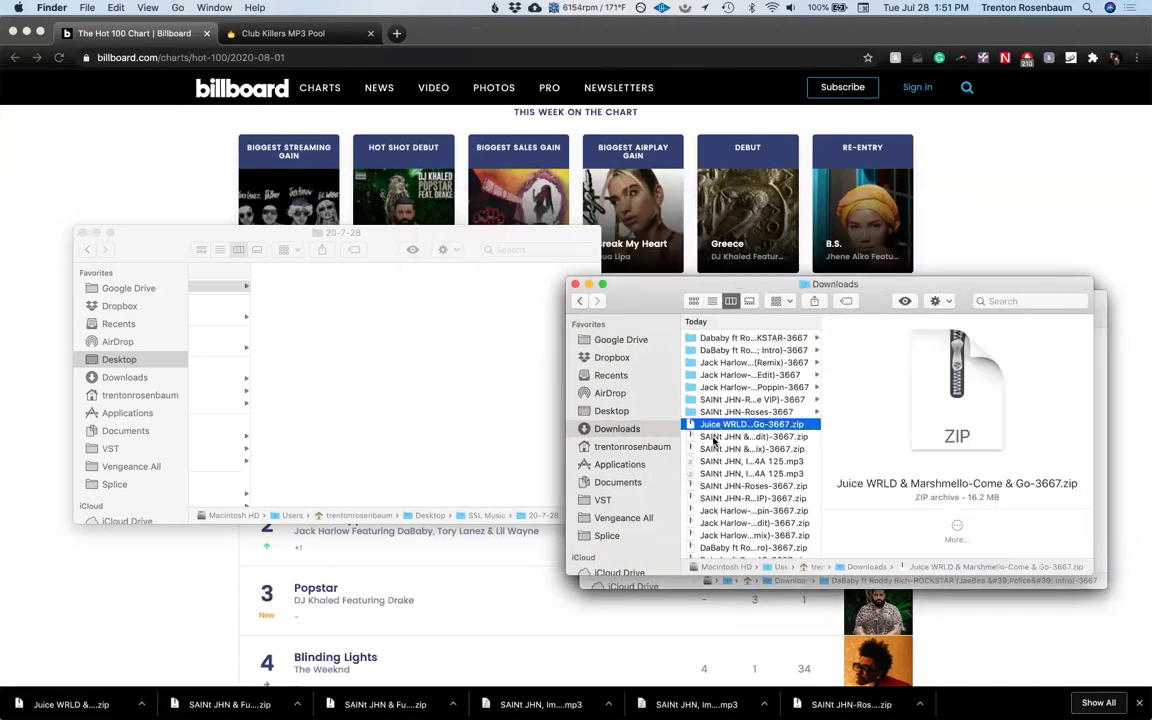
shift+click(710, 449)
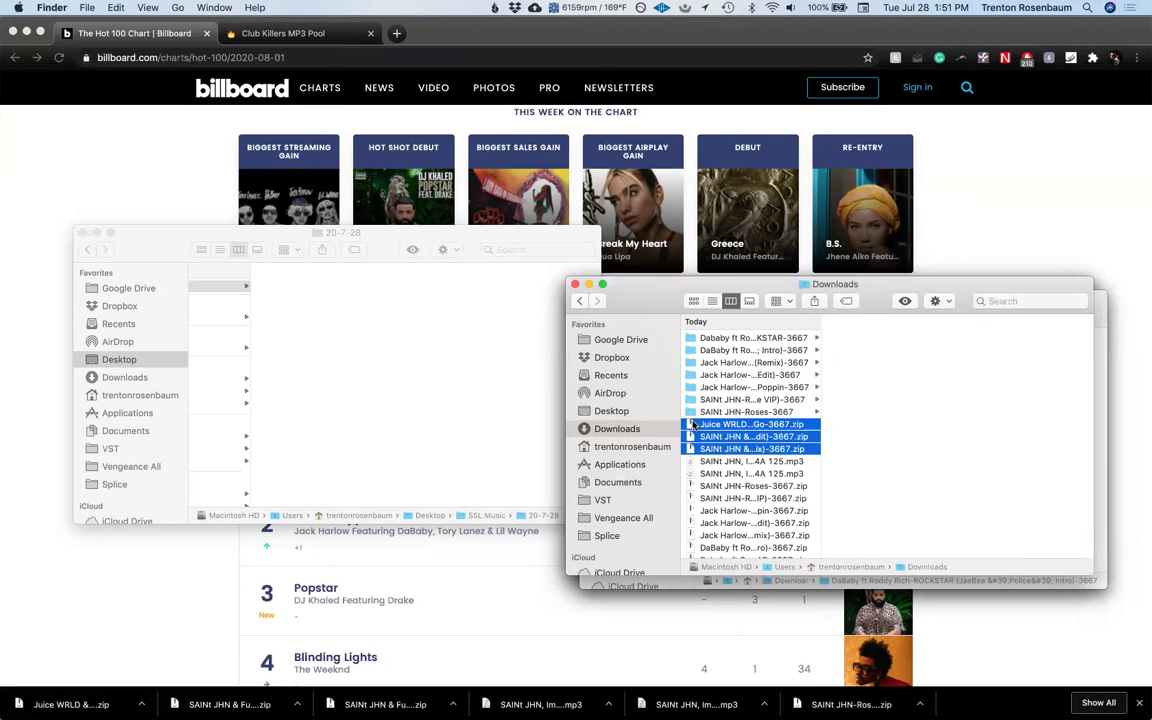
double_click(693, 424)
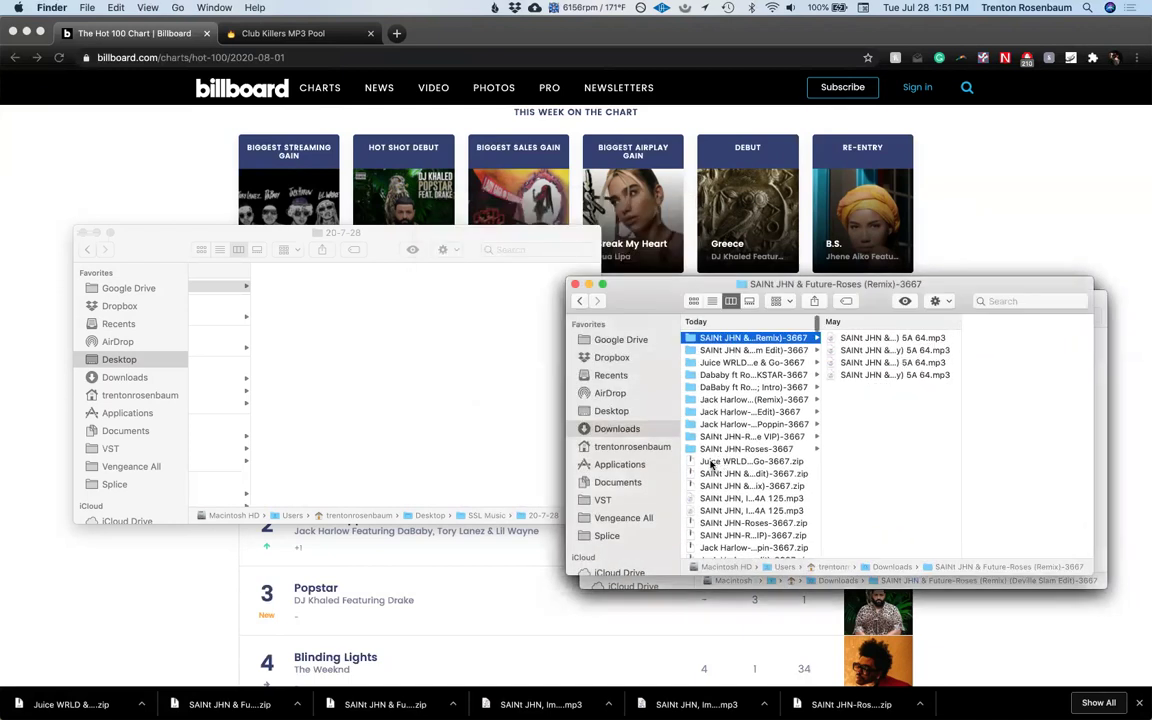
drag(708, 463, 707, 487)
key(super+BackSpace)
Step: Trash the seven remaining zips and all twelve of today's items in Downloads
scroll(710, 460, down, 2)
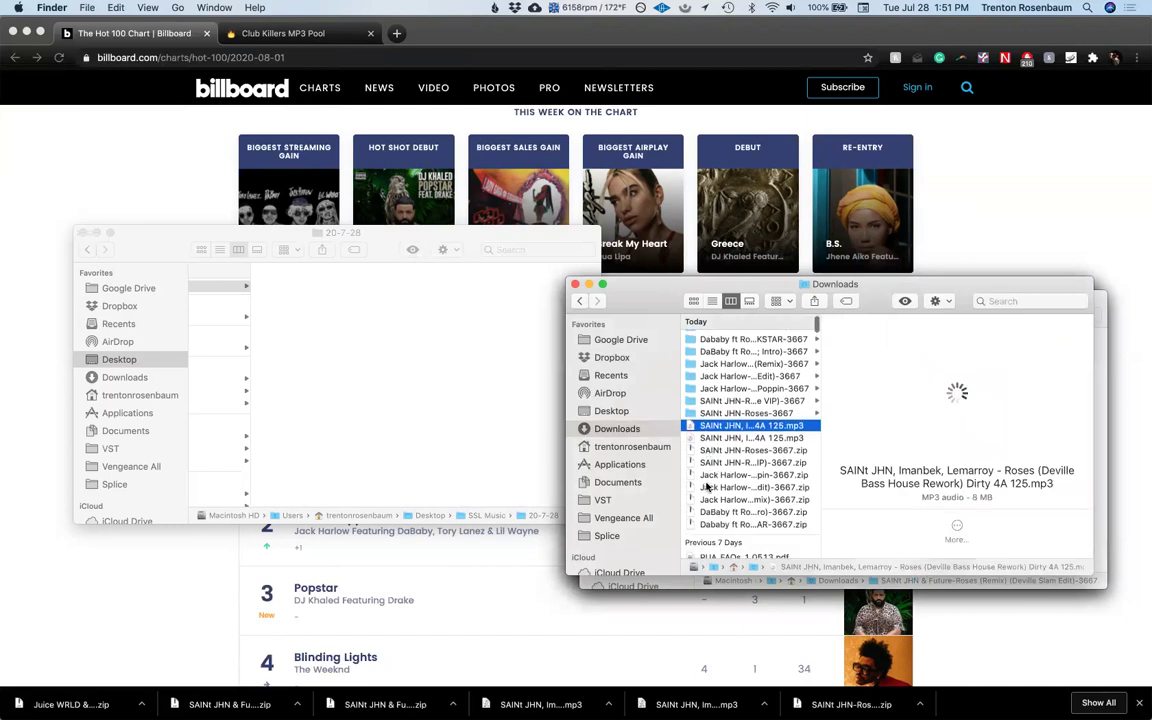
drag(711, 452, 708, 522)
key(super+BackSpace)
scroll(706, 464, up, 2)
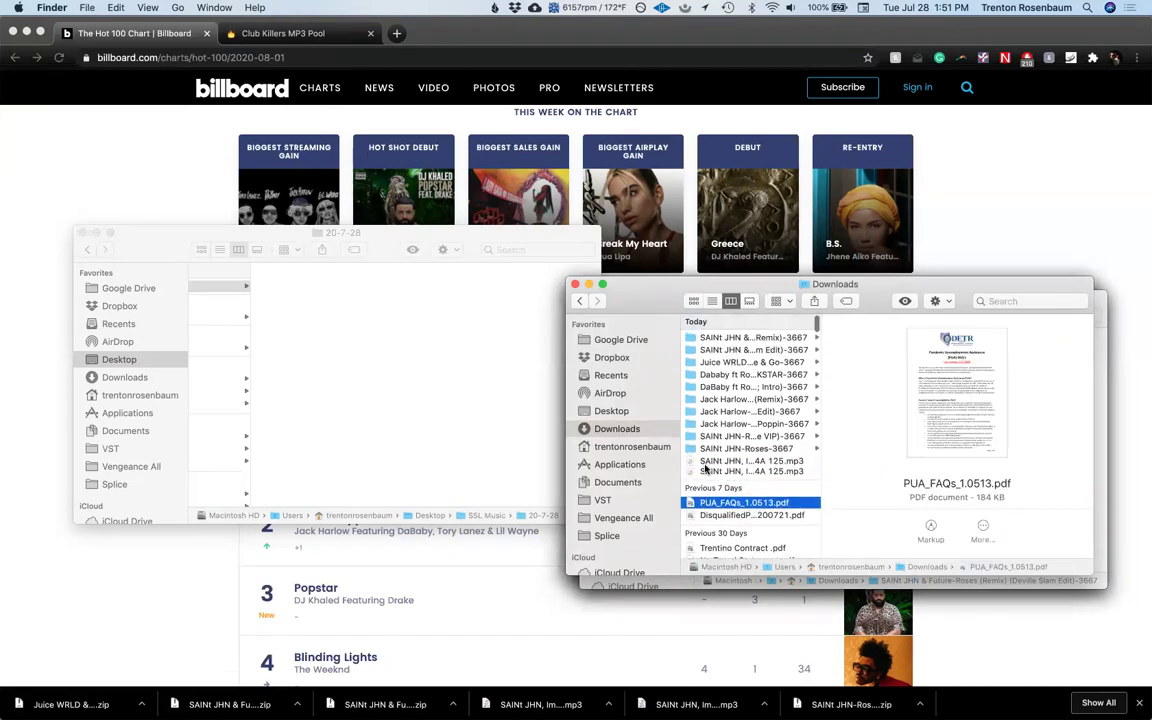
key(Up)
key(shift+Up)
key(shift+Up)
key(shift+Up)
key(shift+Up)
key(shift+Up)
key(shift+Up)
key(shift+Up)
key(shift+Up)
key(shift+Up)
key(shift+Up)
key(shift+Up)
key(super+BackSpace)
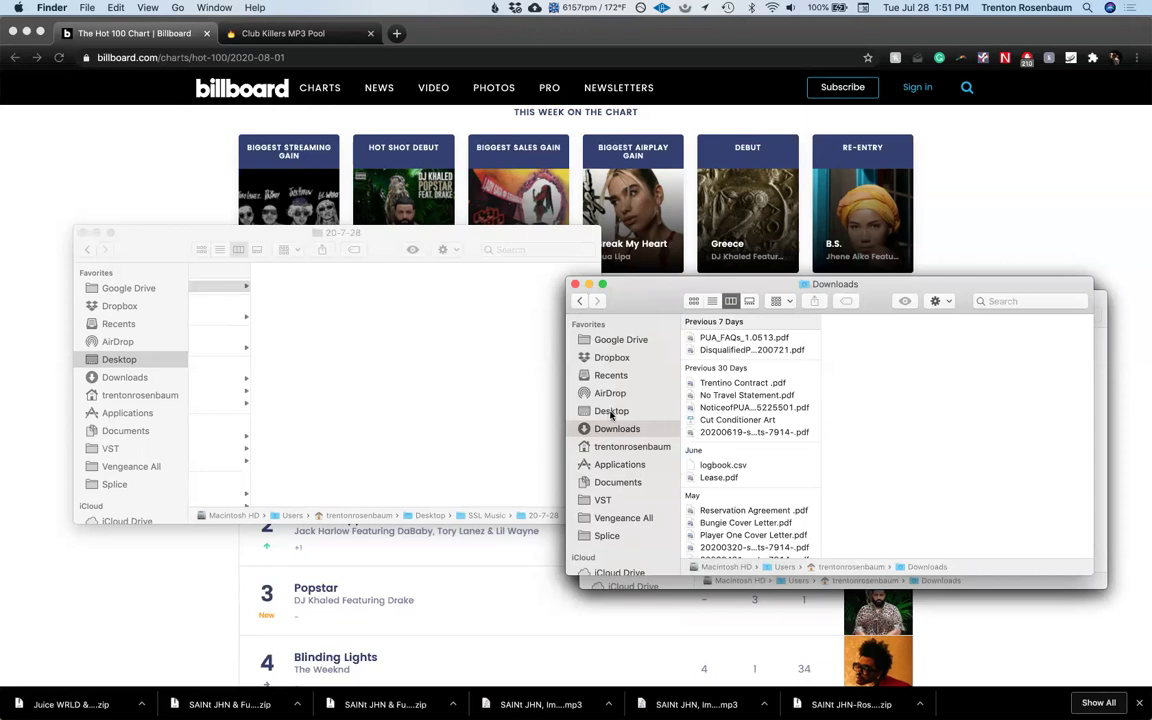
Step: Select the eight Desktop folders from Go Crazy to Popstar and drag them toward the 20-7-28 window
click(611, 411)
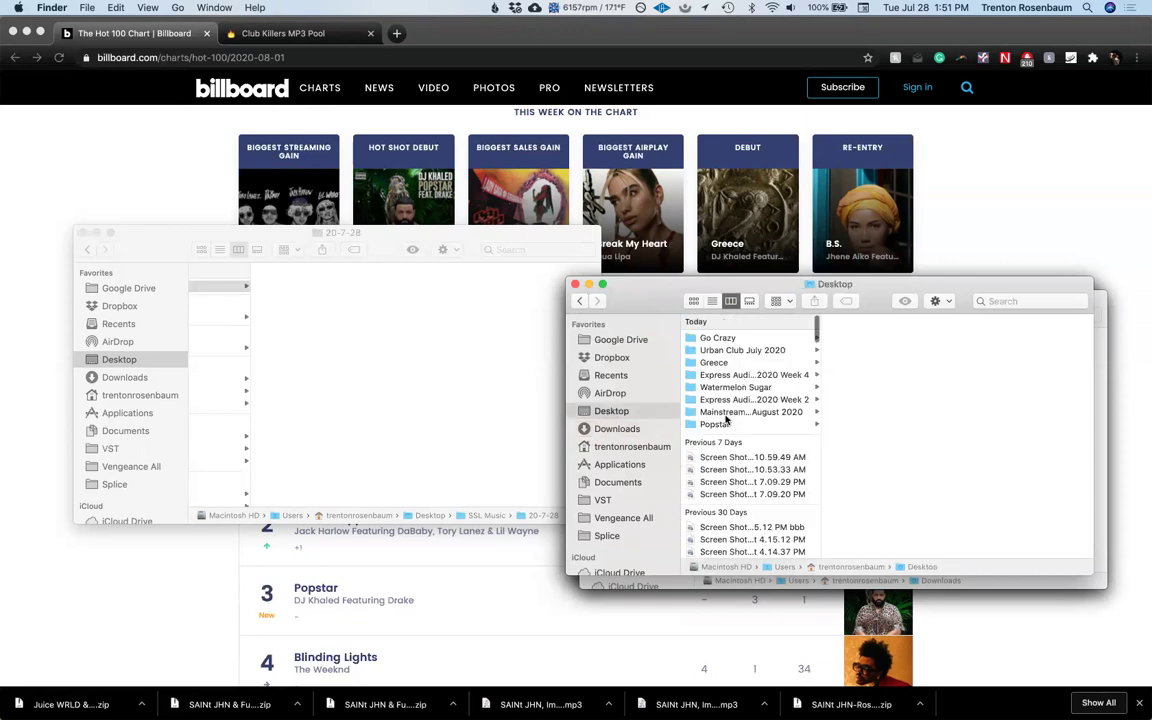
click(716, 424)
key(Up)
key(Up)
key(Up)
key(Up)
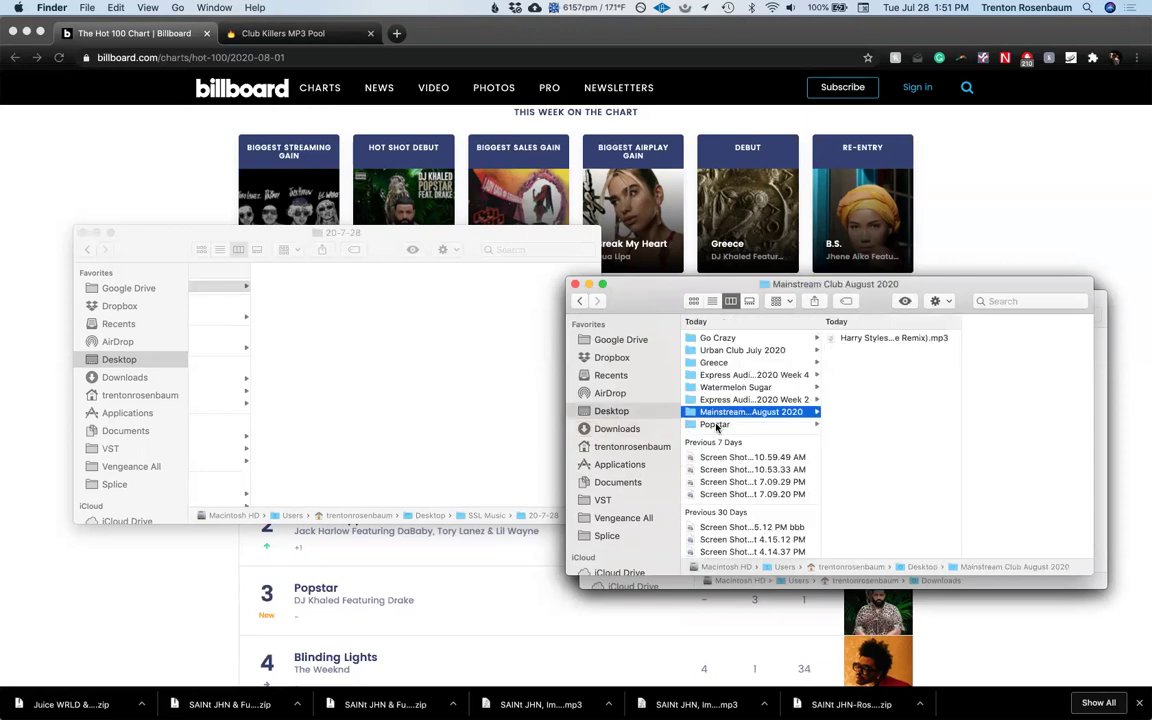
key(Up)
key(Up)
key(Up)
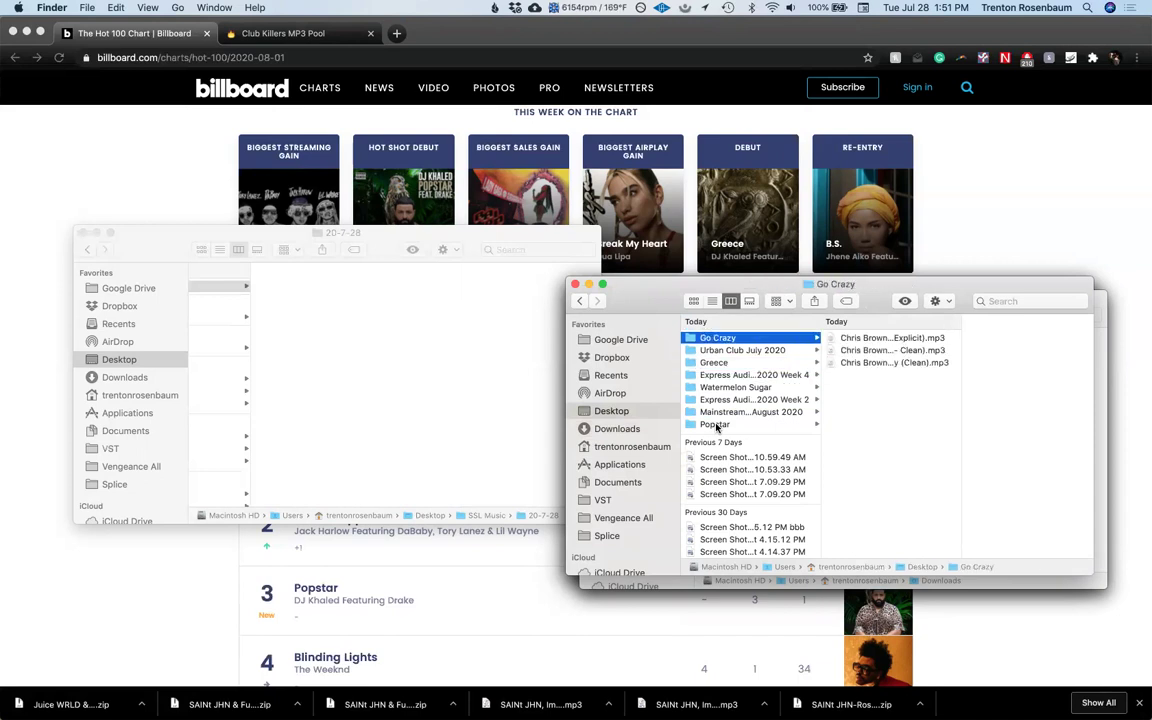
shift+click(716, 424)
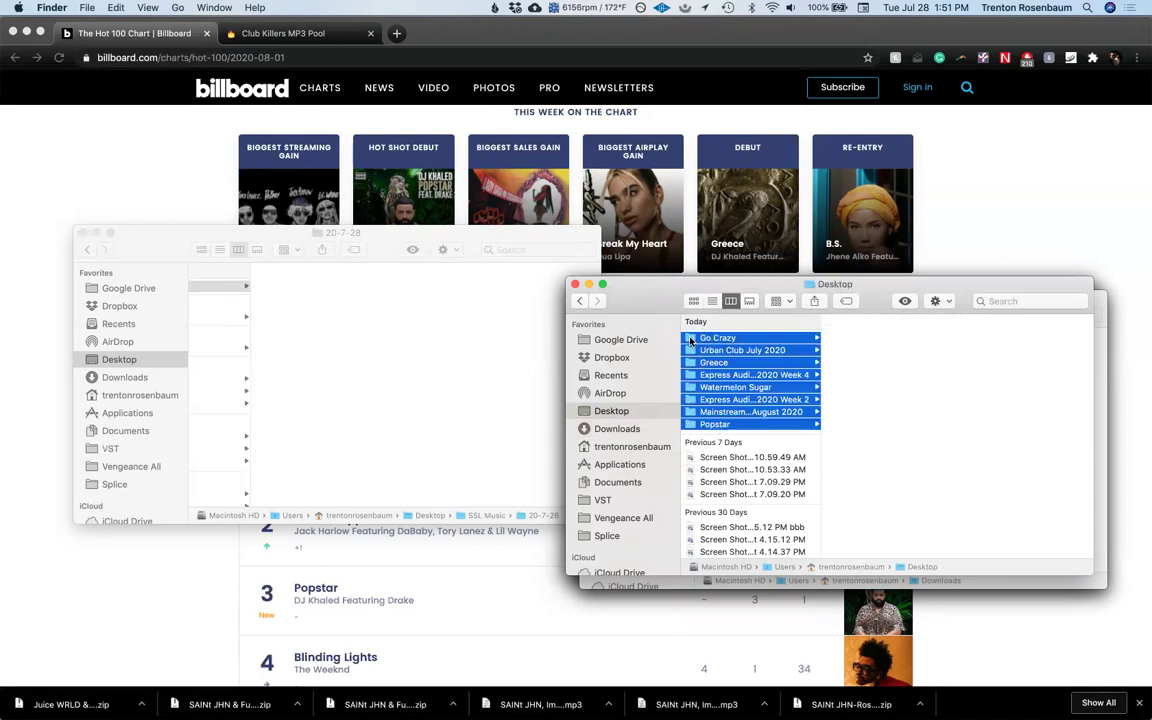
drag(690, 341, 512, 380)
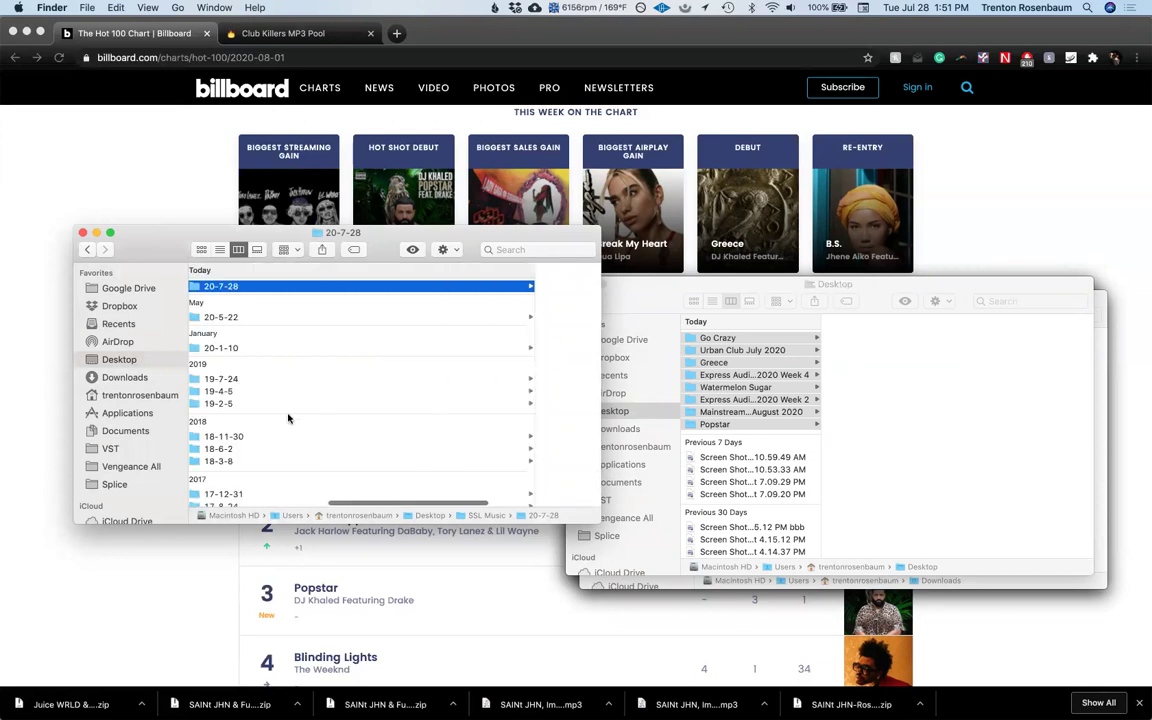
Step: After browsing the 20-5-22 and Go Crazy folders, open the empty 20-7-28 folder in SSL Music
click(230, 318)
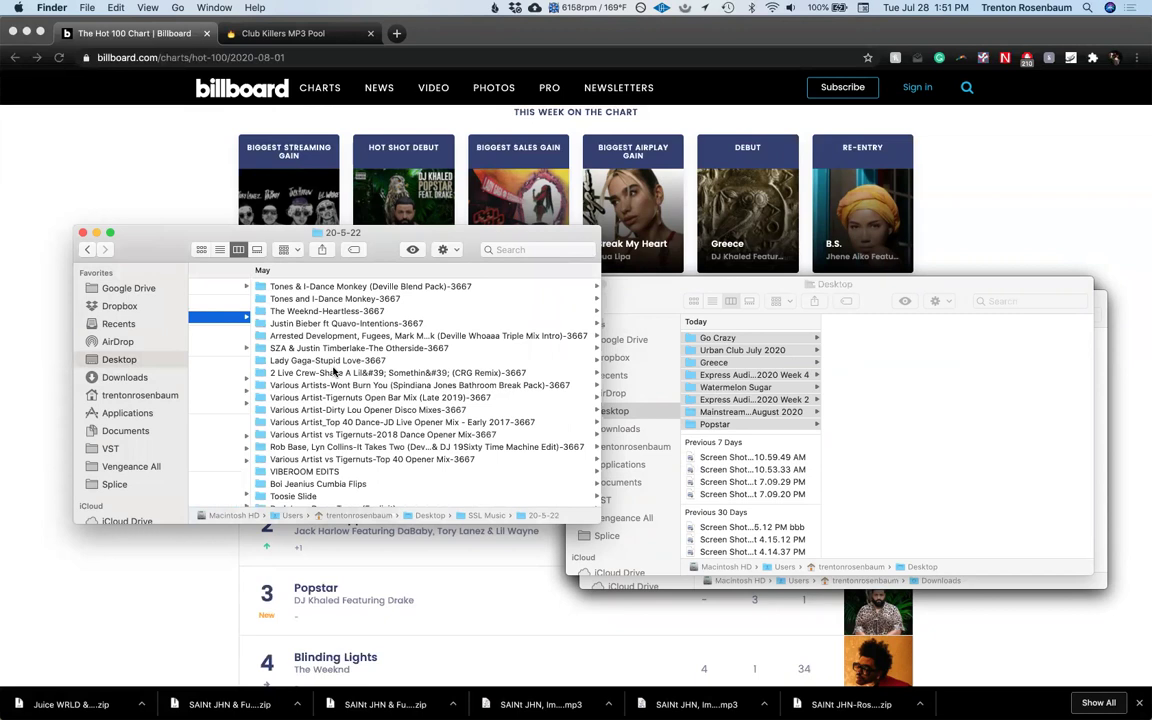
scroll(334, 372, down, 5)
scroll(334, 372, up, 5)
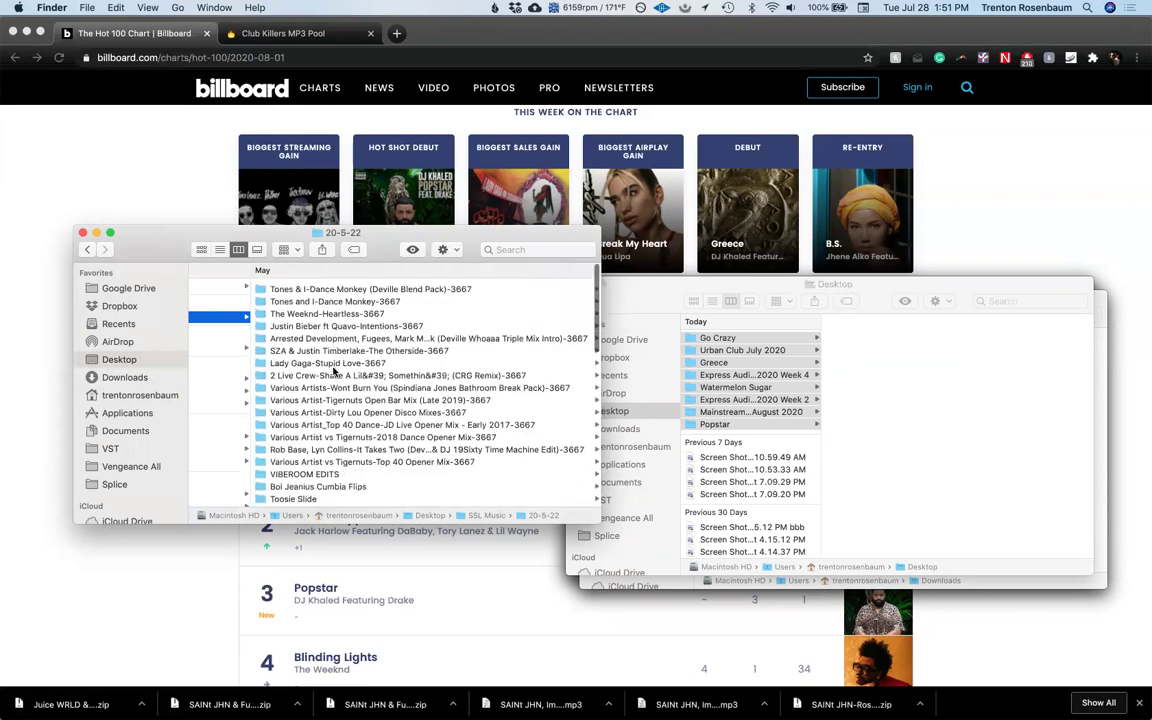
scroll(334, 372, left, 5)
scroll(334, 372, left, 5)
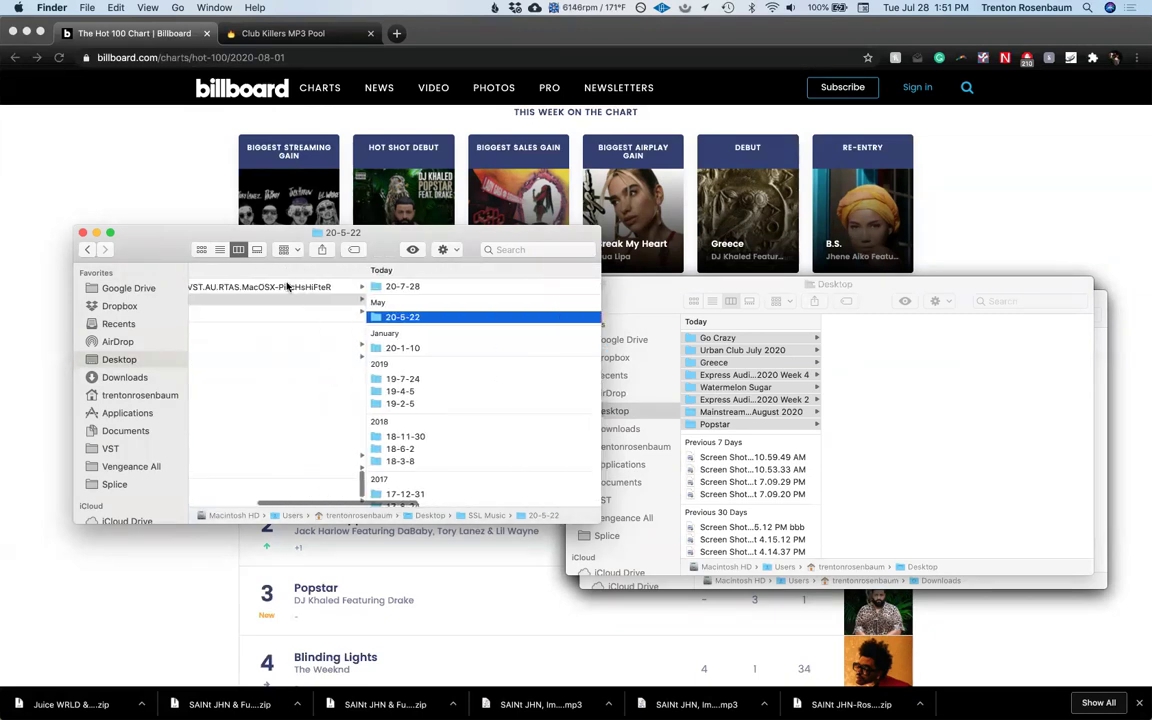
scroll(308, 300, down, 1)
scroll(310, 296, up, 6)
scroll(310, 296, up, 10)
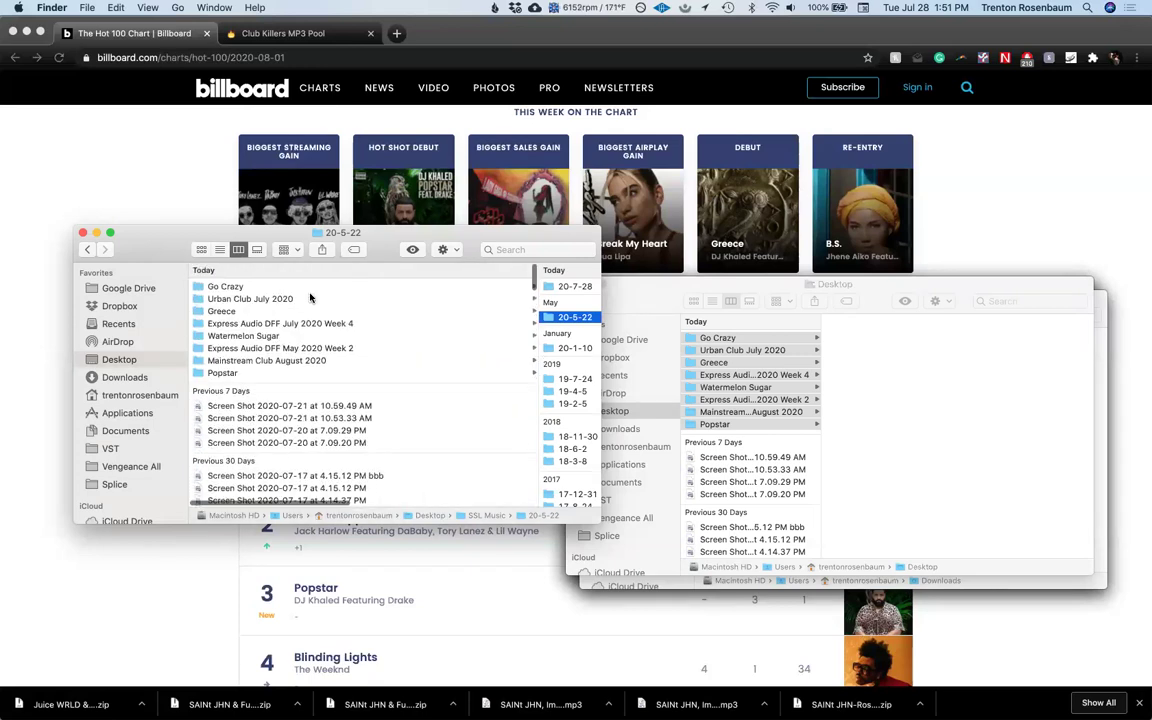
click(226, 287)
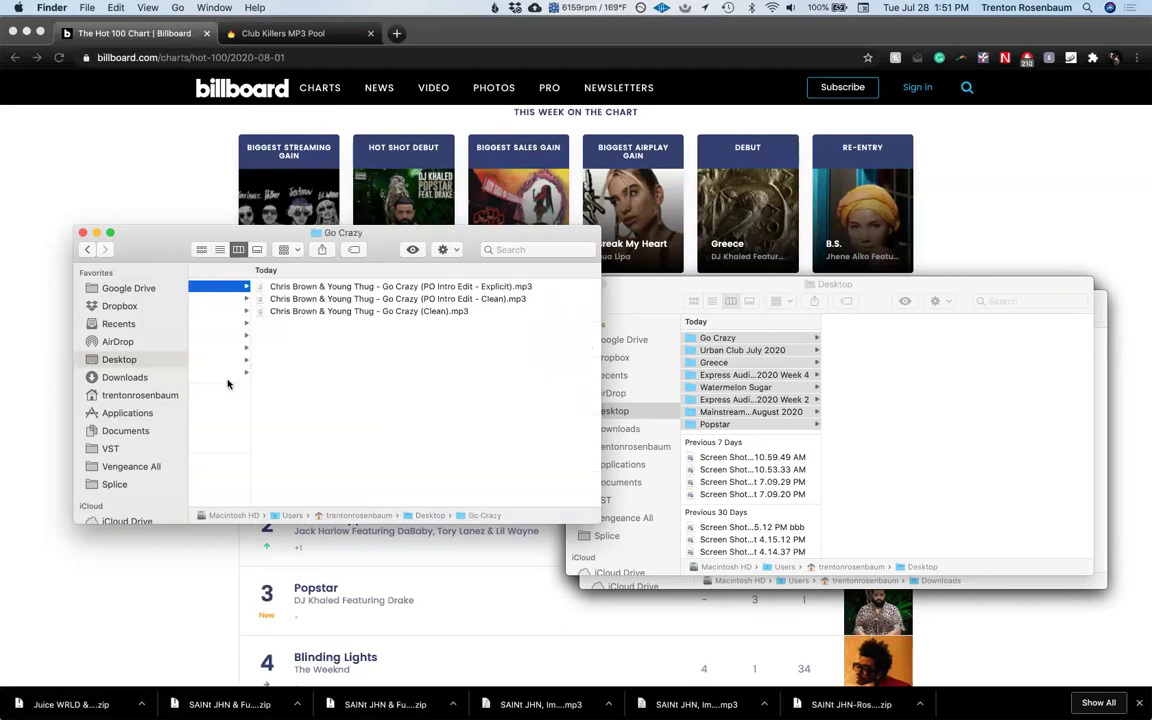
scroll(228, 384, left, 5)
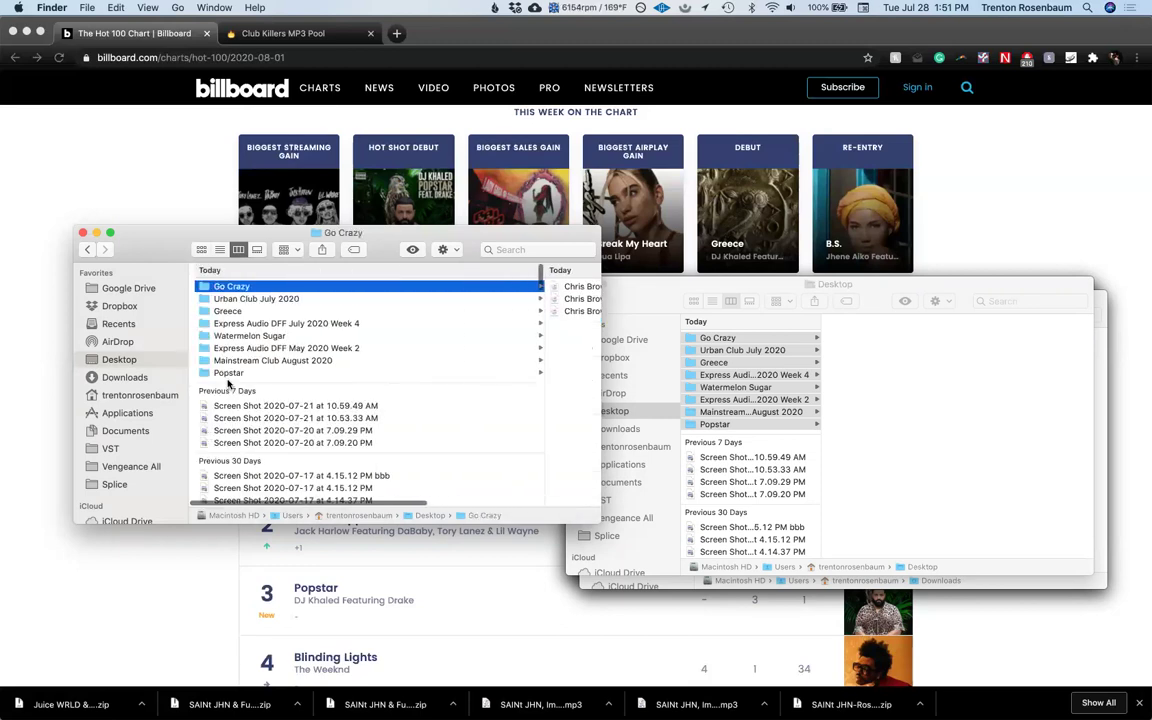
scroll(275, 375, down, 20)
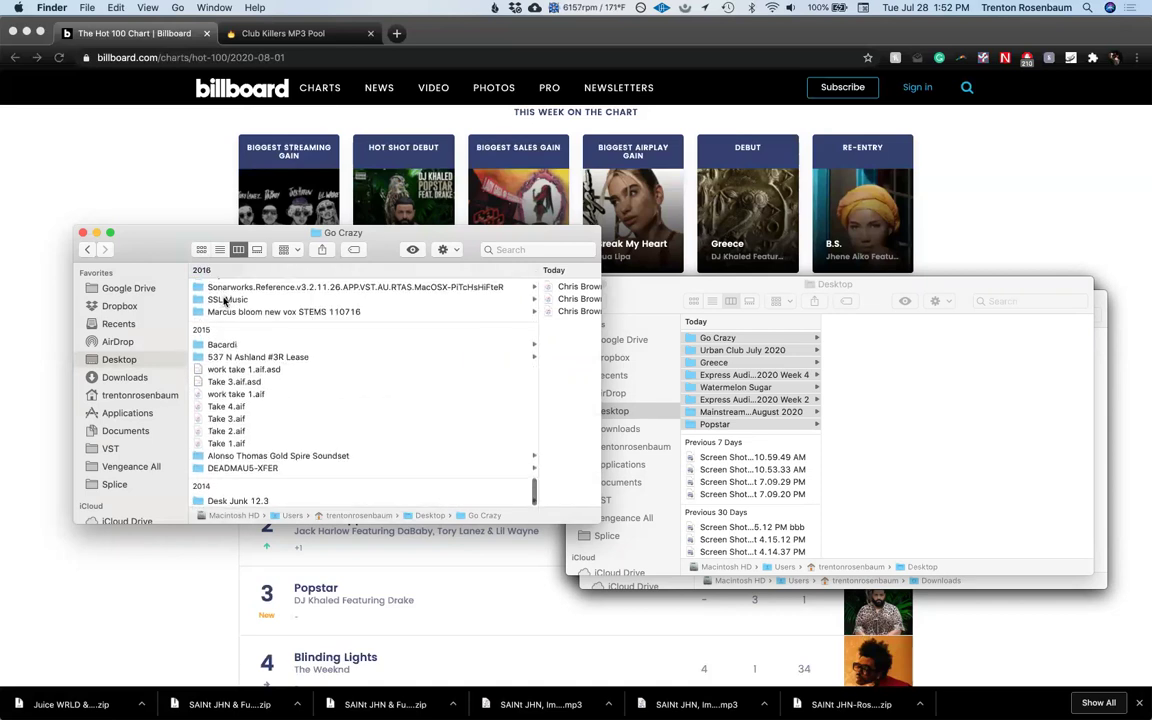
click(418, 297)
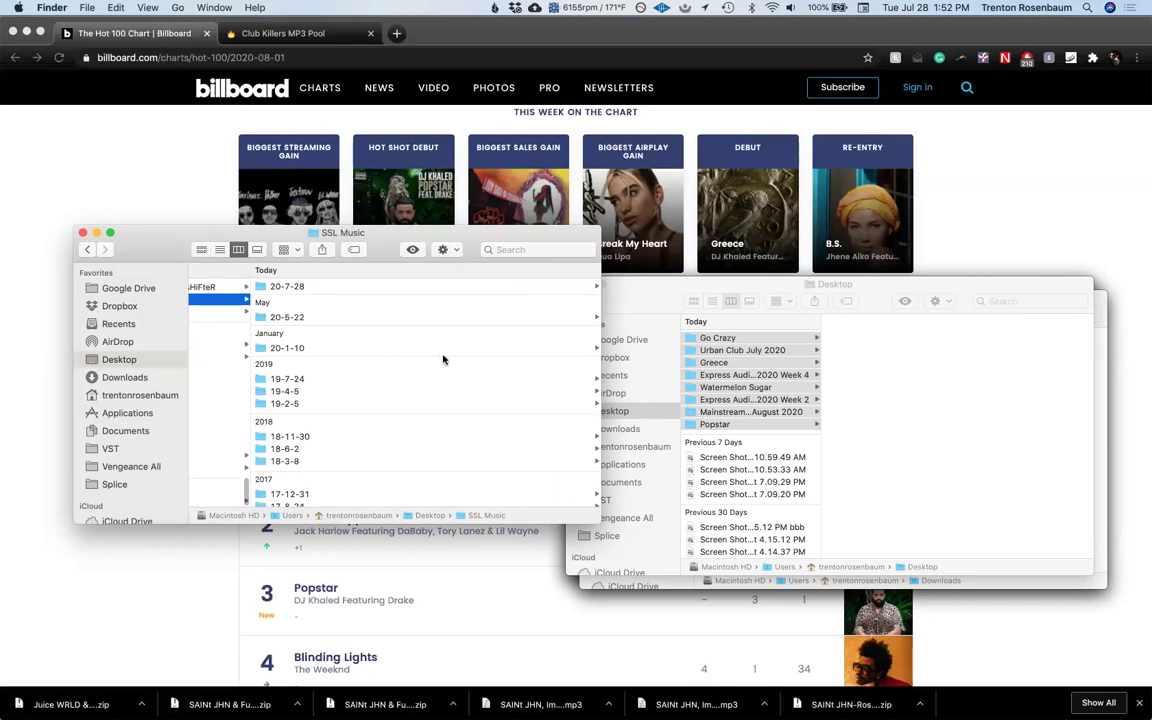
click(414, 287)
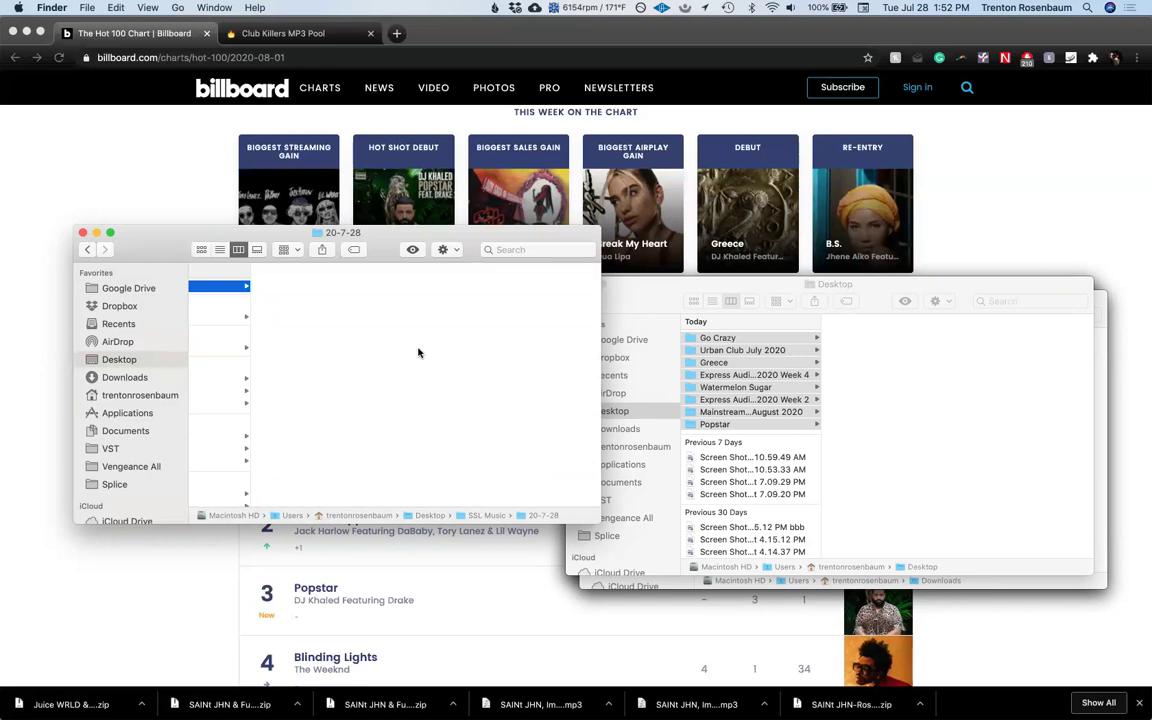
Step: Cancel the Dropbox move-out dialog and rearrange the Desktop and 20-7-28 windows
drag(778, 287, 823, 287)
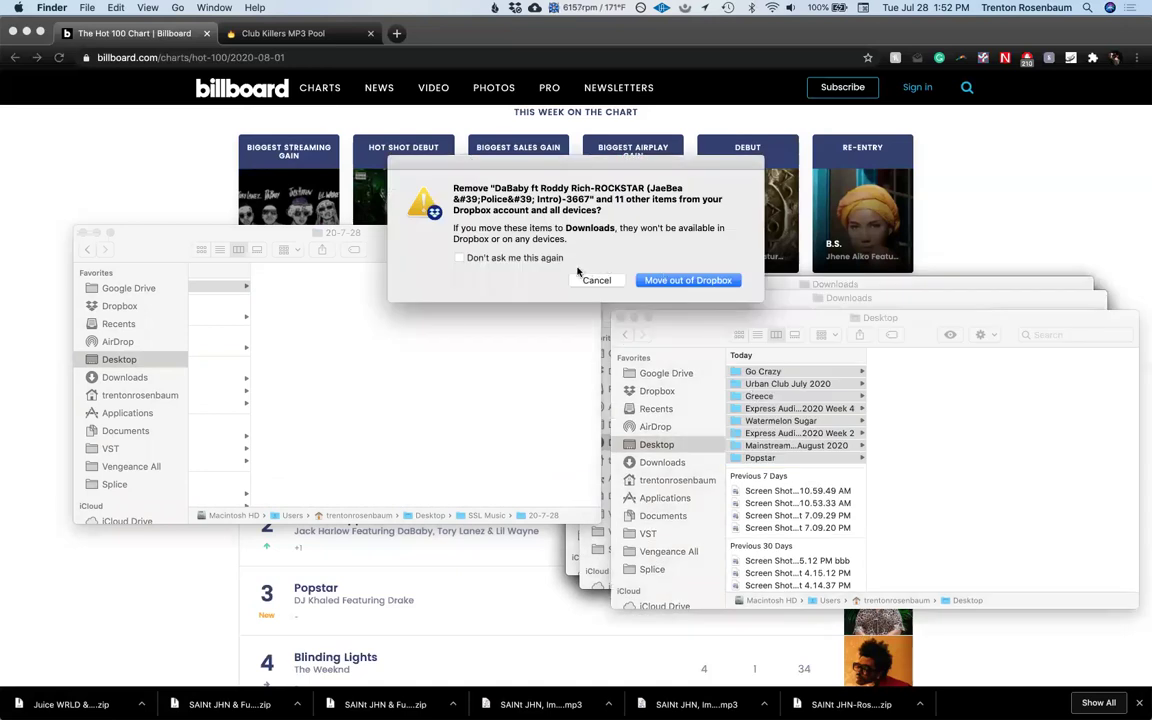
click(599, 280)
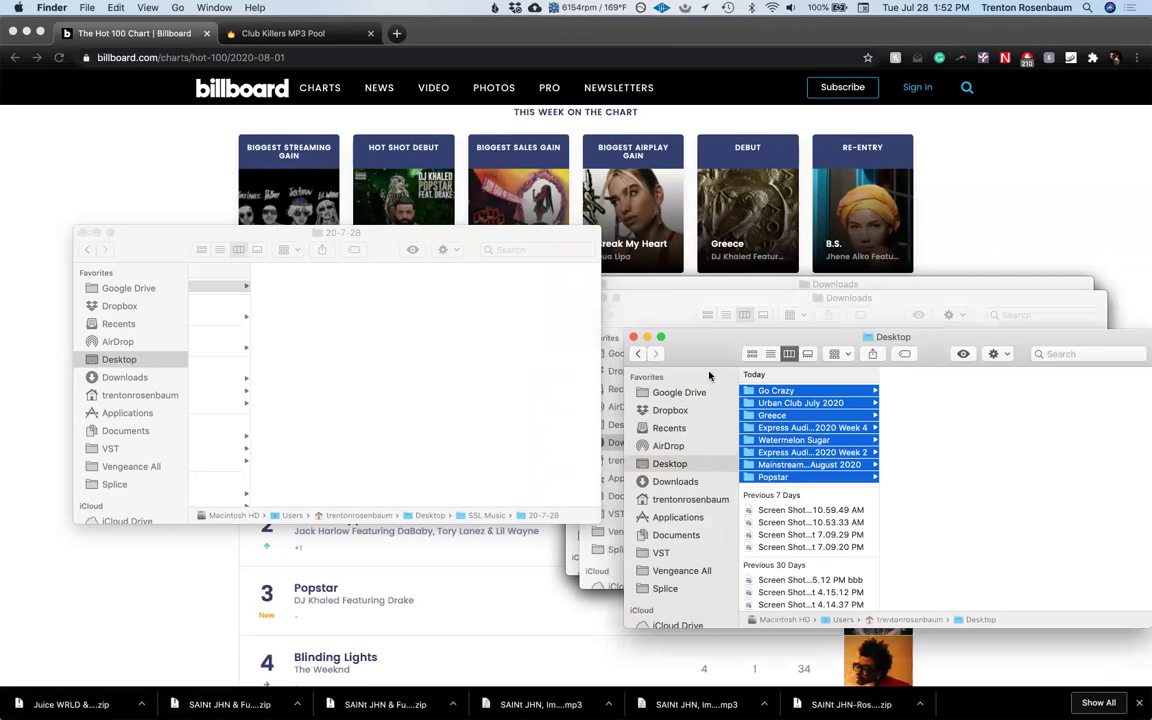
drag(694, 349, 711, 374)
click(396, 376)
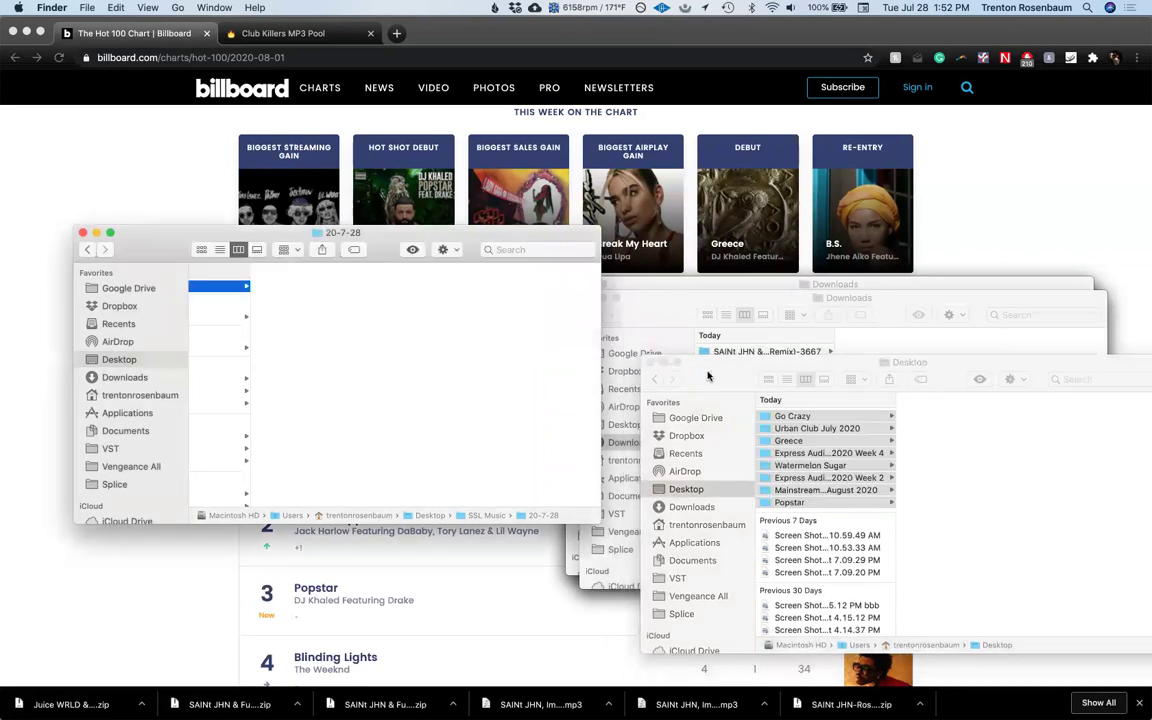
drag(773, 390, 838, 403)
Step: In the Downloads window, widen the column to show full names and select the first track folder
click(680, 425)
scroll(750, 437, down, 1)
scroll(750, 437, down, 1)
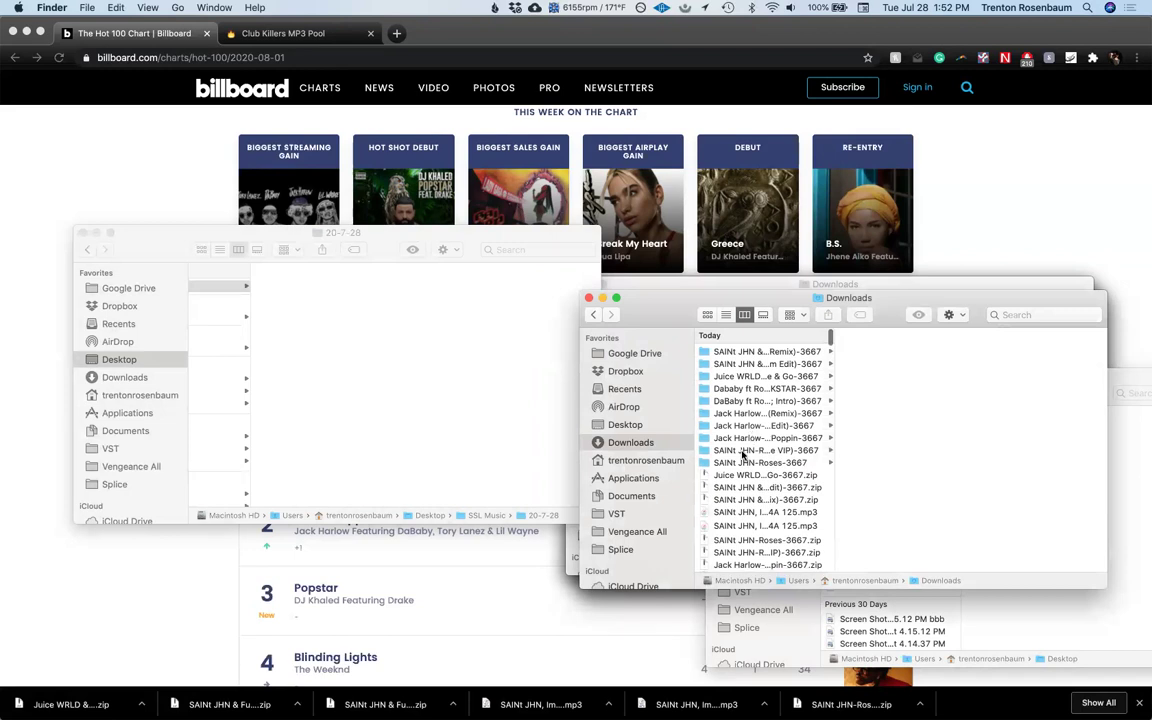
scroll(742, 455, down, 2)
scroll(742, 455, up, 2)
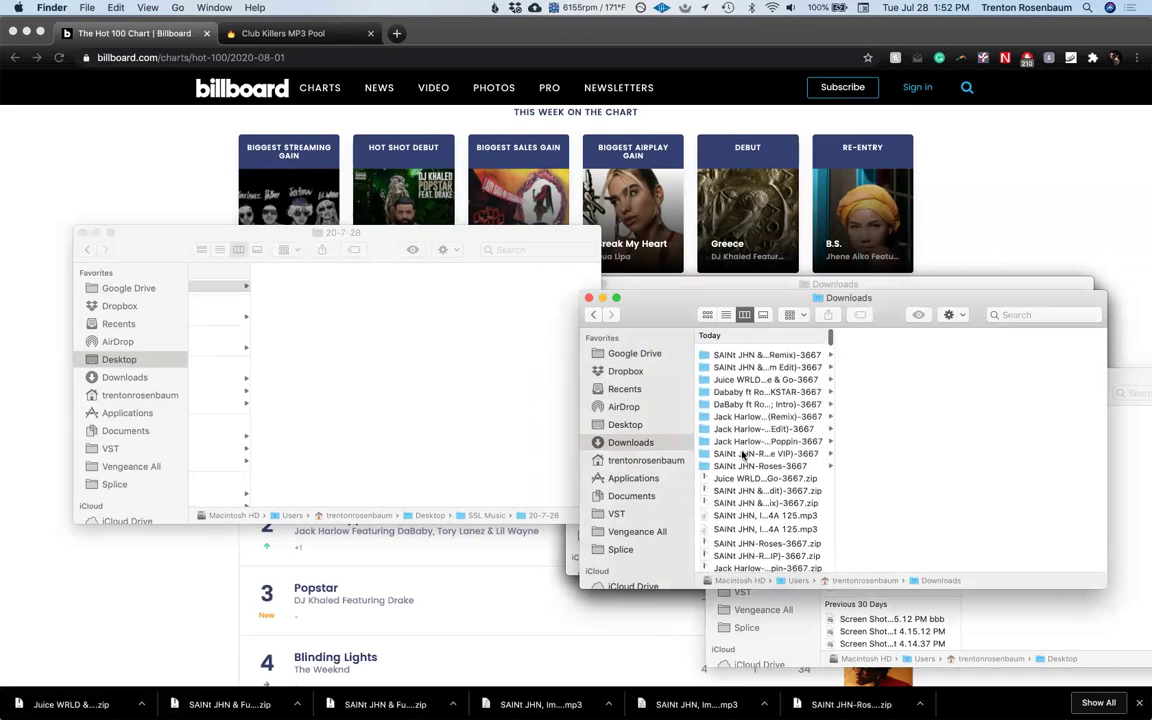
double_click(834, 488)
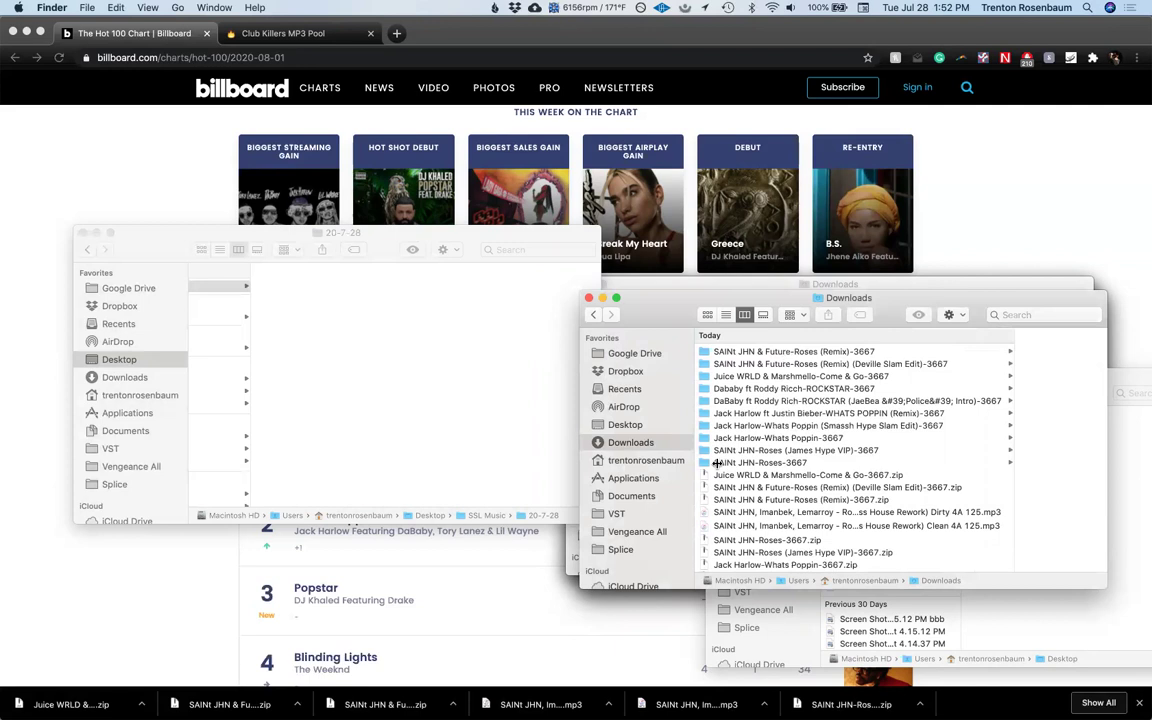
scroll(749, 467, down, 5)
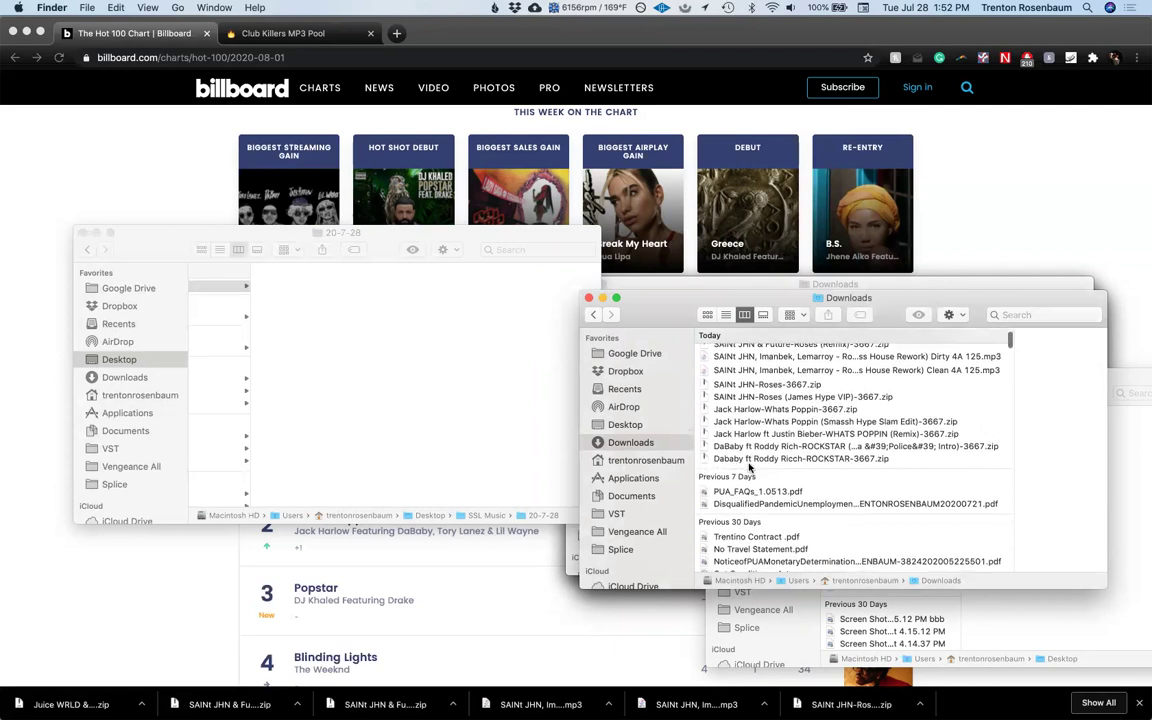
scroll(749, 467, up, 3)
scroll(745, 465, up, 3)
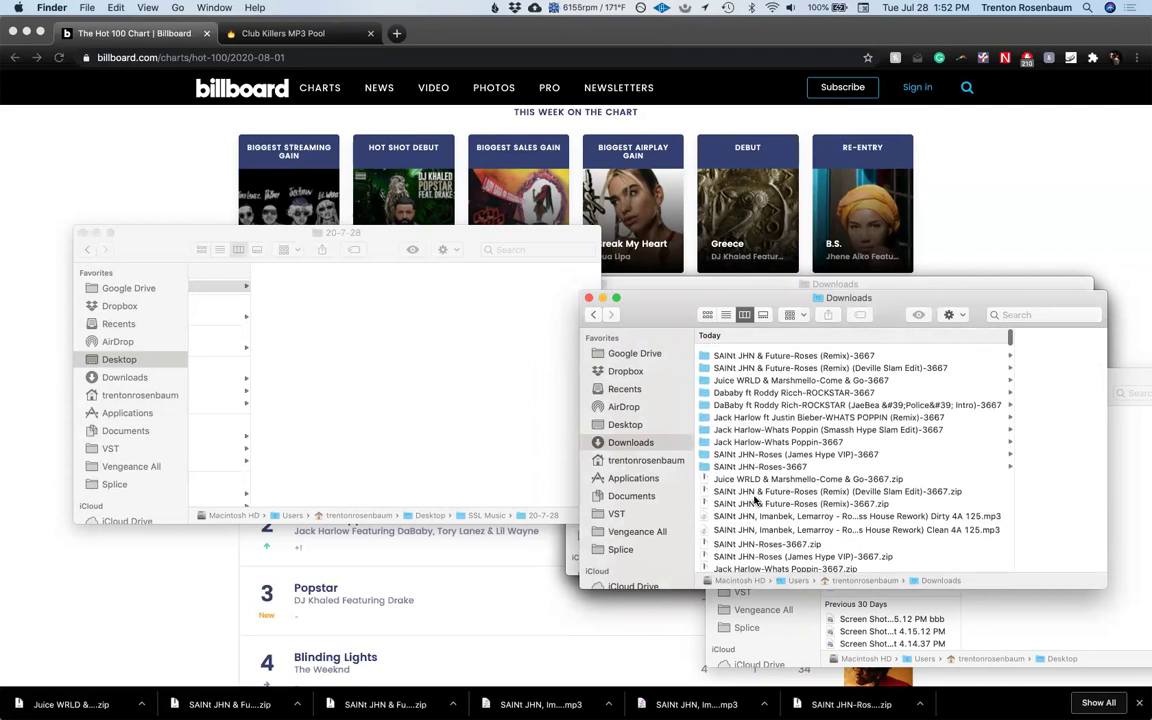
scroll(741, 467, down, 5)
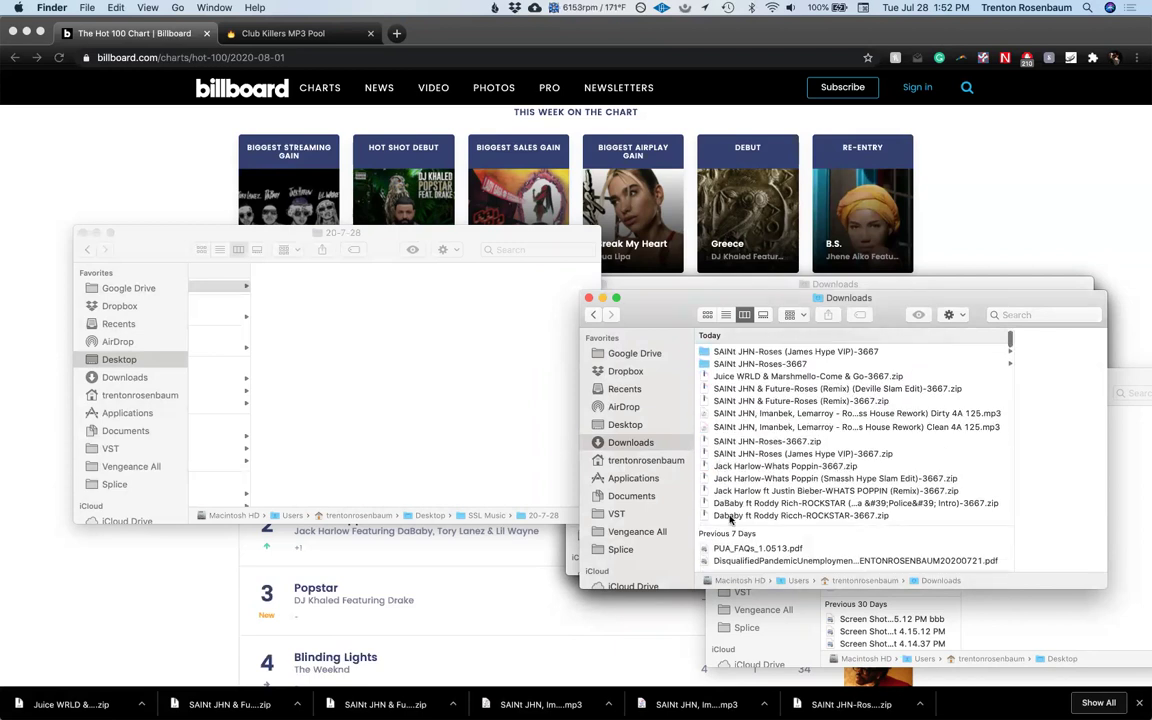
scroll(722, 489, up, 5)
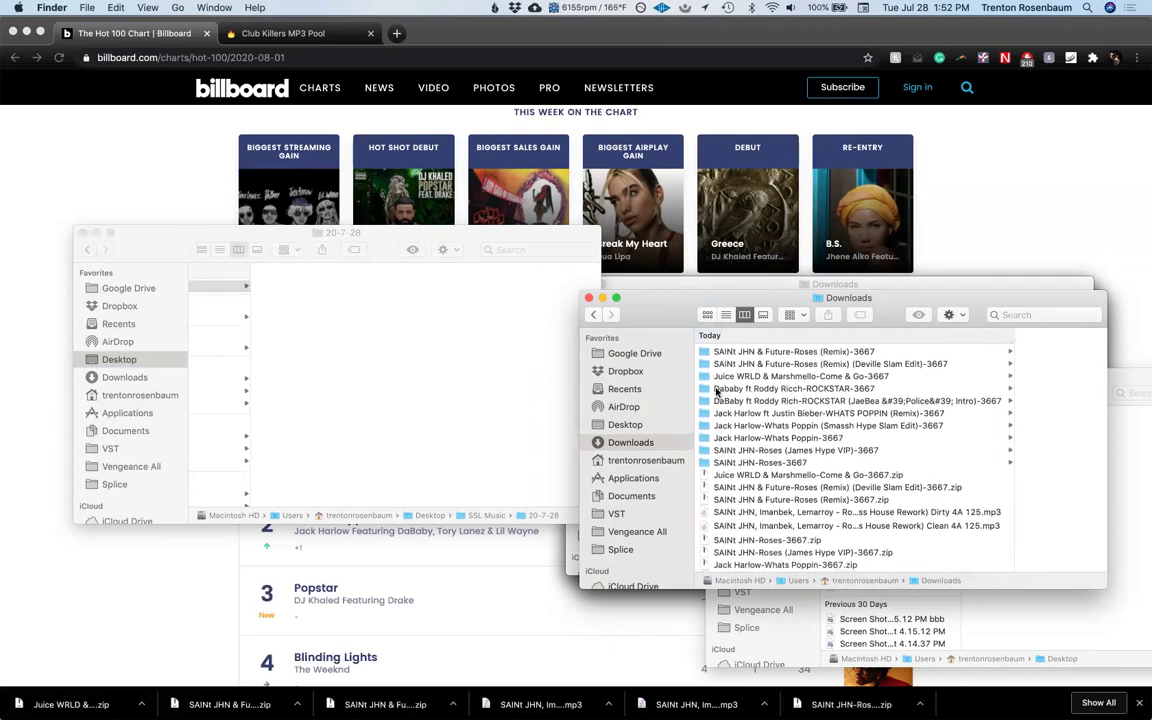
key(Down)
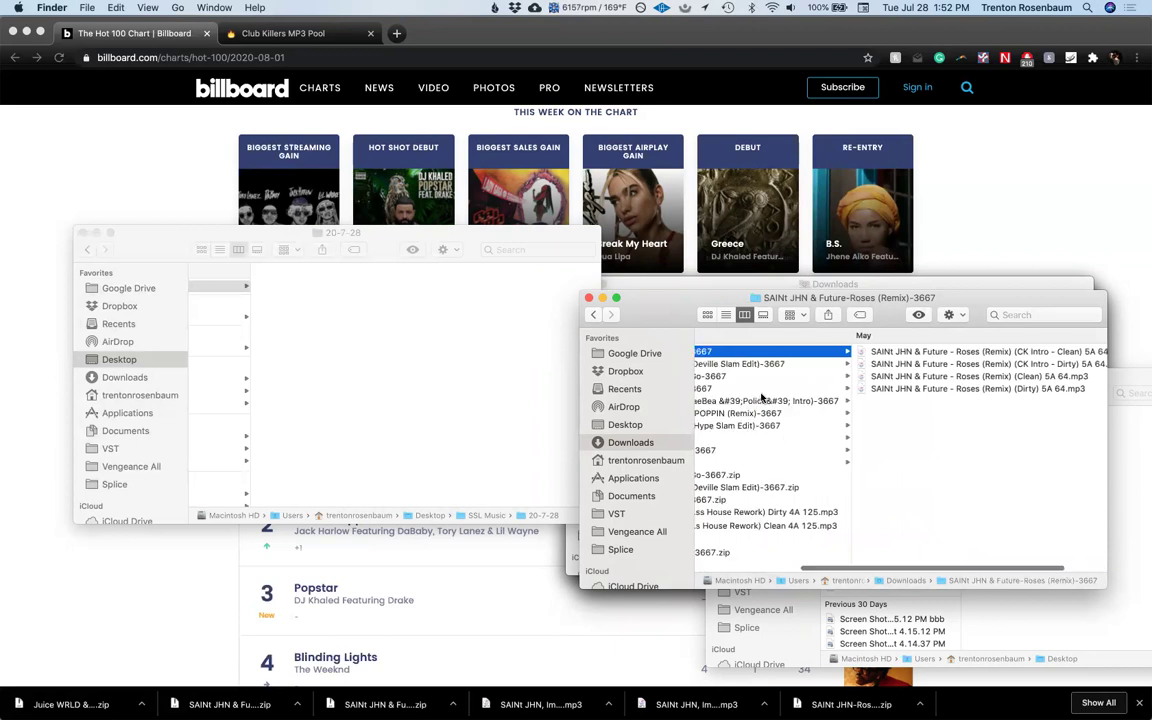
Step: Move the ten downloaded track folders and both Roses mp3s into 20-7-28, then trash today's zips
scroll(760, 397, left, 2)
shift+click(740, 462)
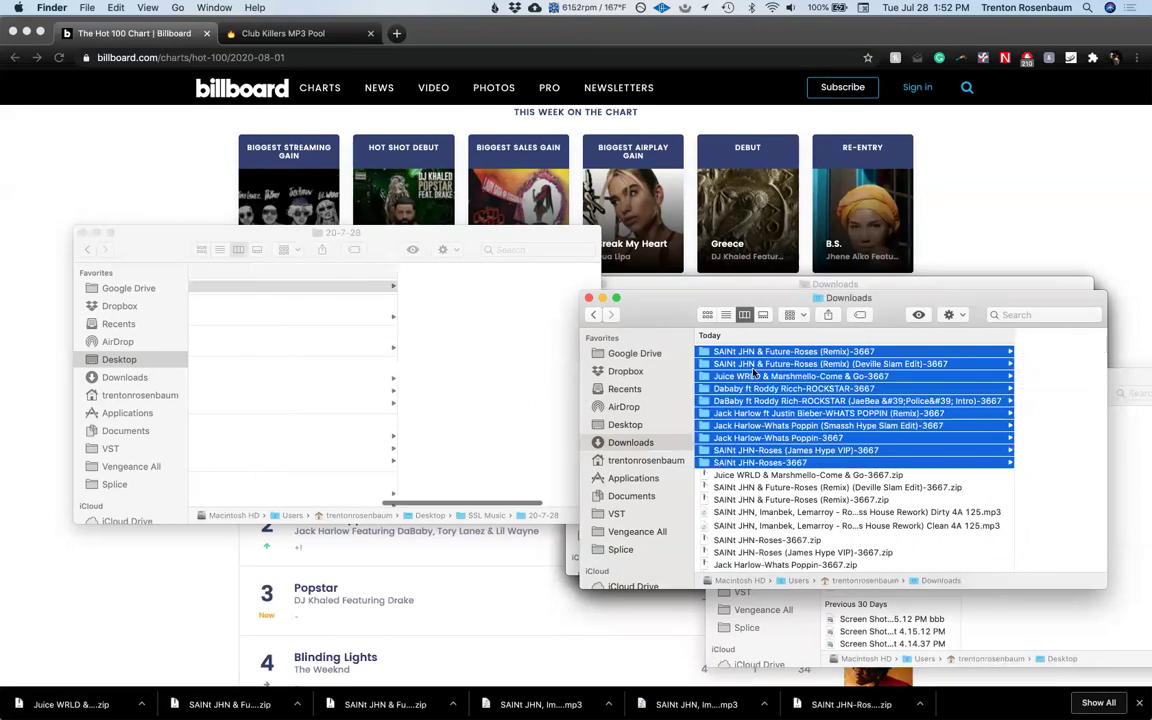
drag(754, 372, 463, 378)
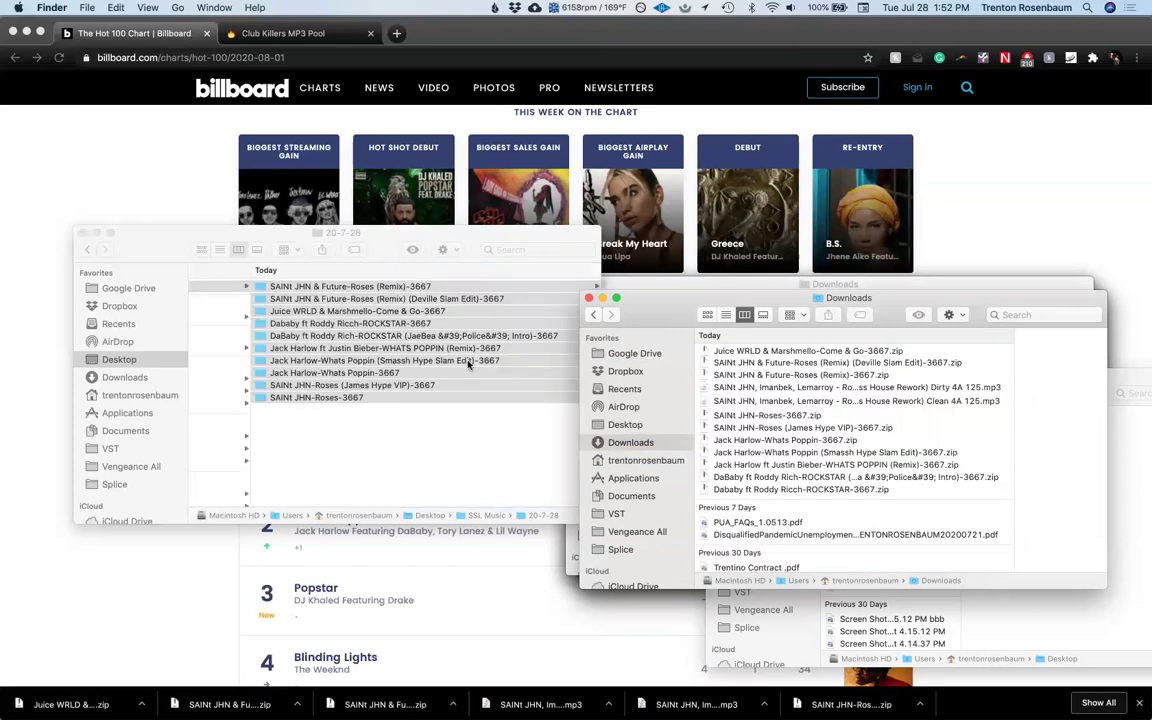
click(743, 388)
shift+click(743, 401)
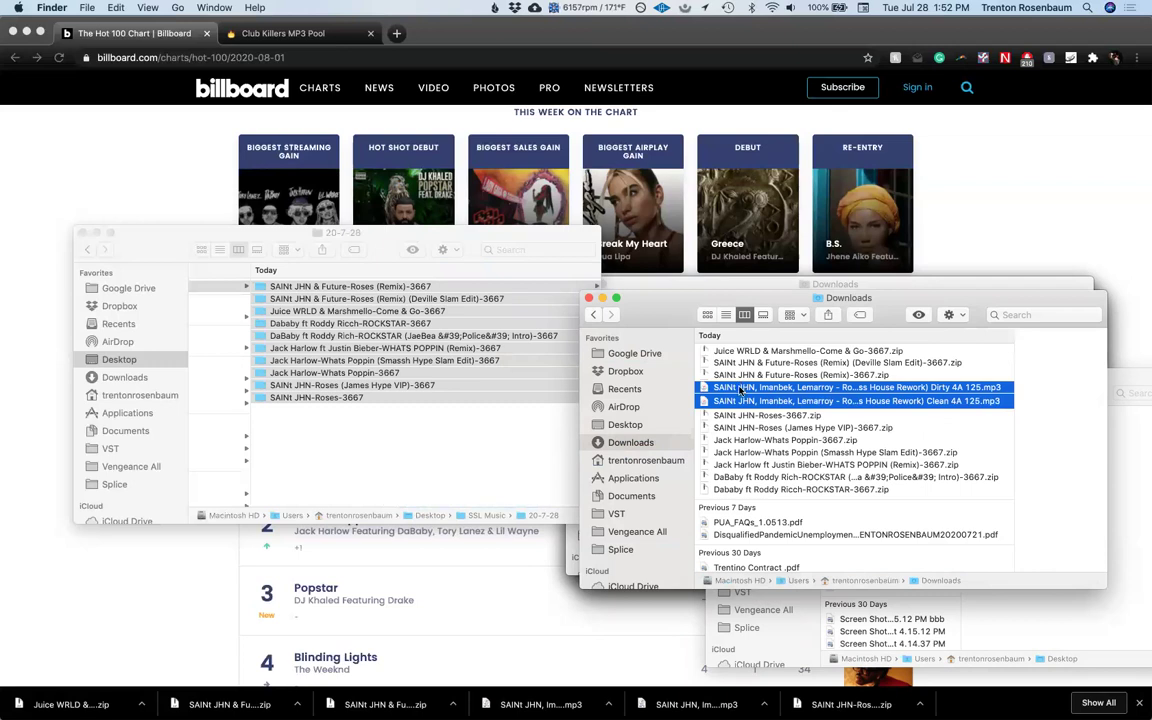
drag(741, 392, 370, 423)
click(740, 460)
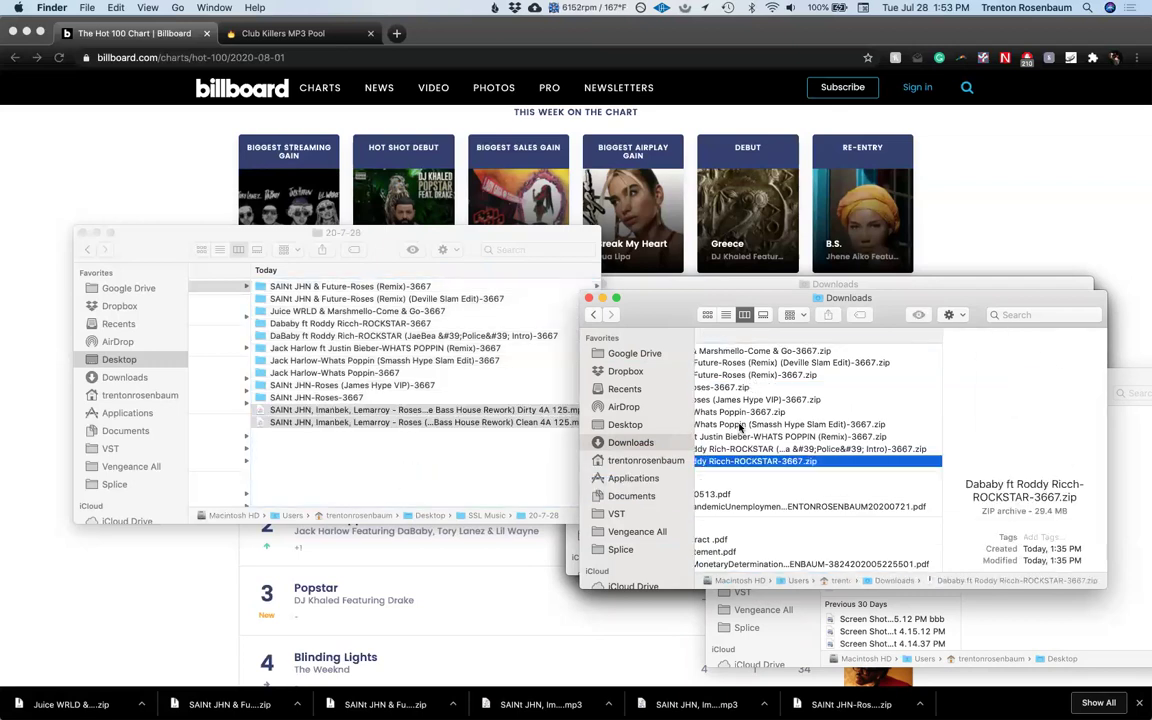
shift+click(731, 350)
key(super+BackSpace)
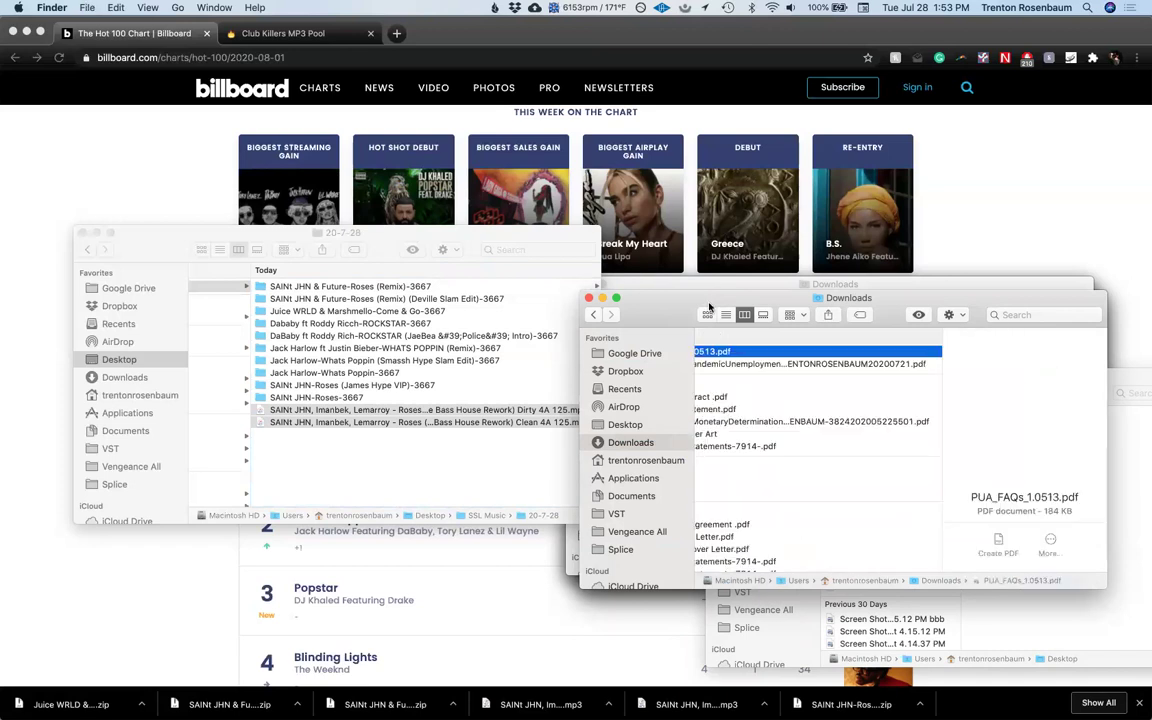
Step: Move the eight Desktop track folders, Go Crazy through Popstar, into 20-7-28
key(super+n)
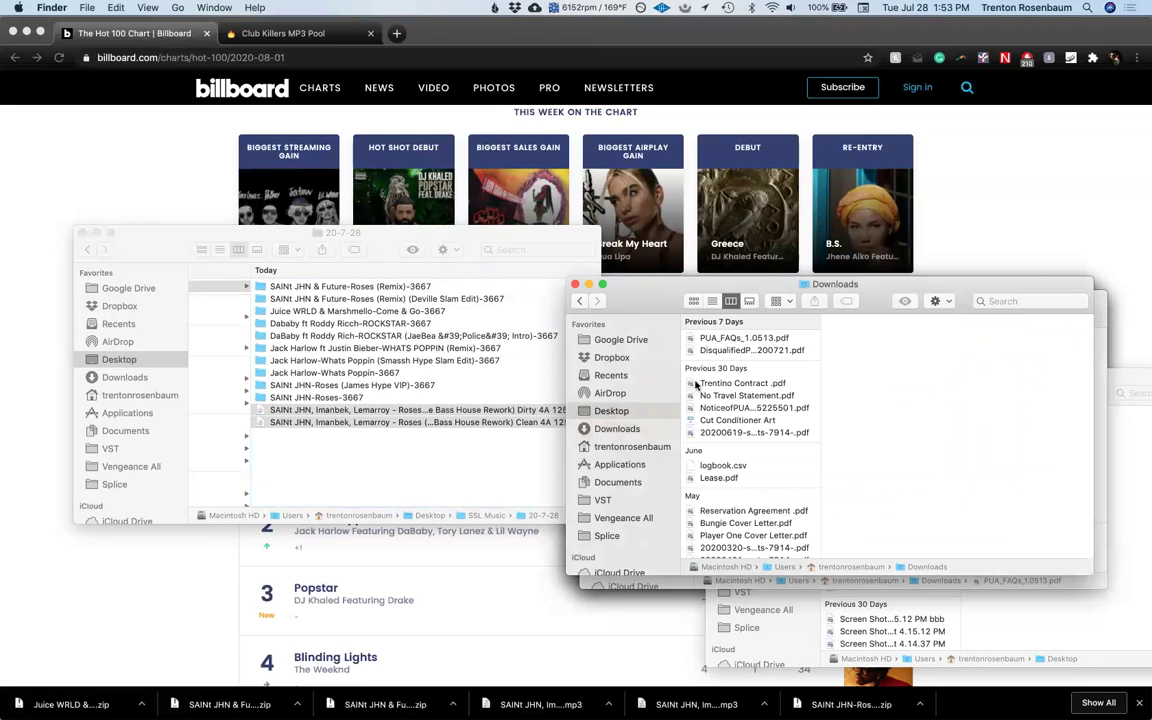
click(611, 410)
click(717, 338)
shift+click(717, 424)
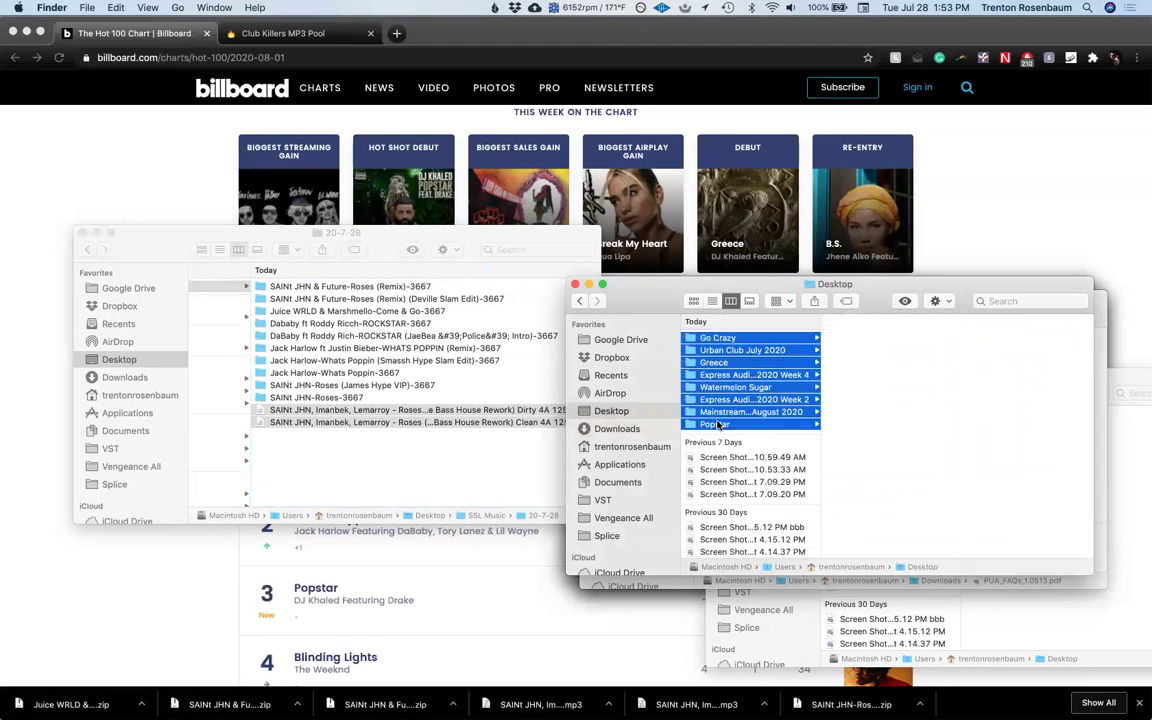
drag(717, 424, 399, 485)
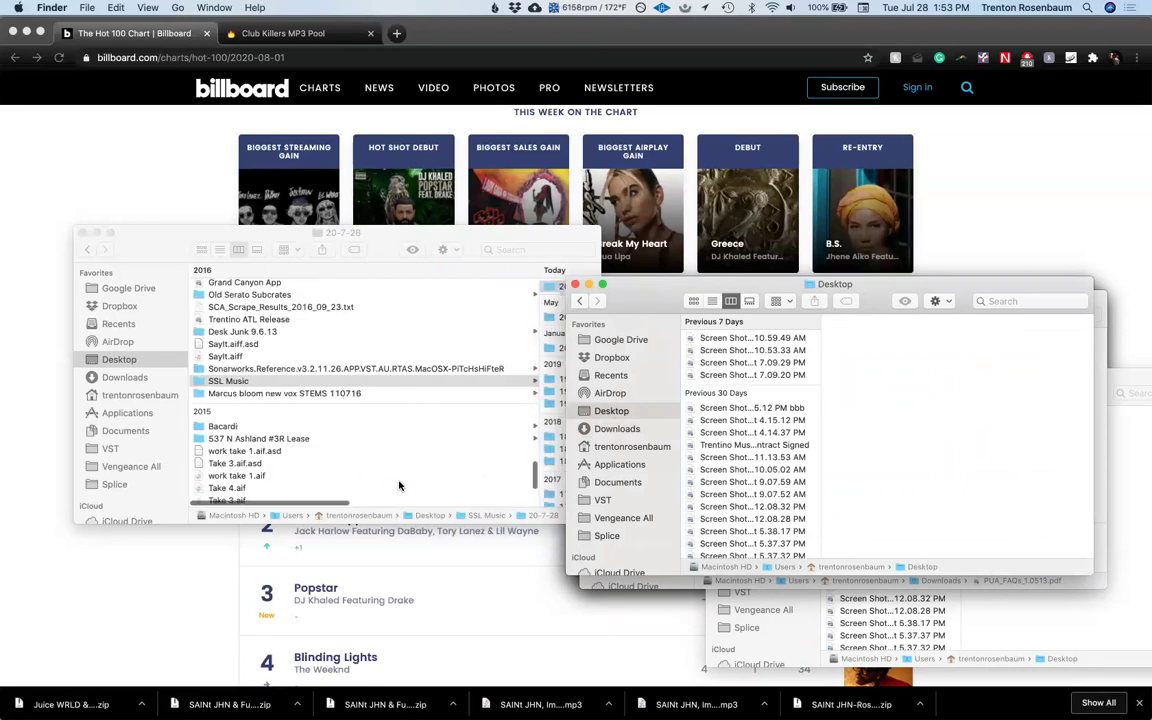
scroll(399, 485, right, 5)
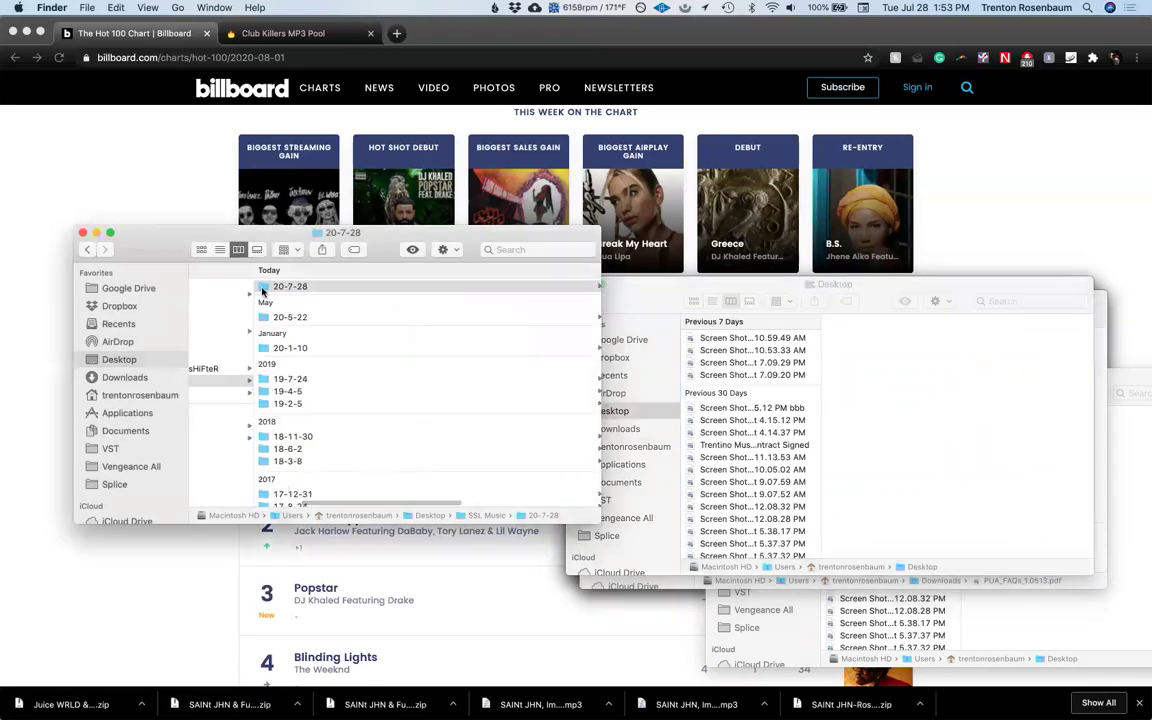
Step: Drag the 20-7-28 folder into the rekordbox Collection to import today's tracks
key(super+Tab)
key(super+Tab)
key(super+Tab)
key(super+Tab)
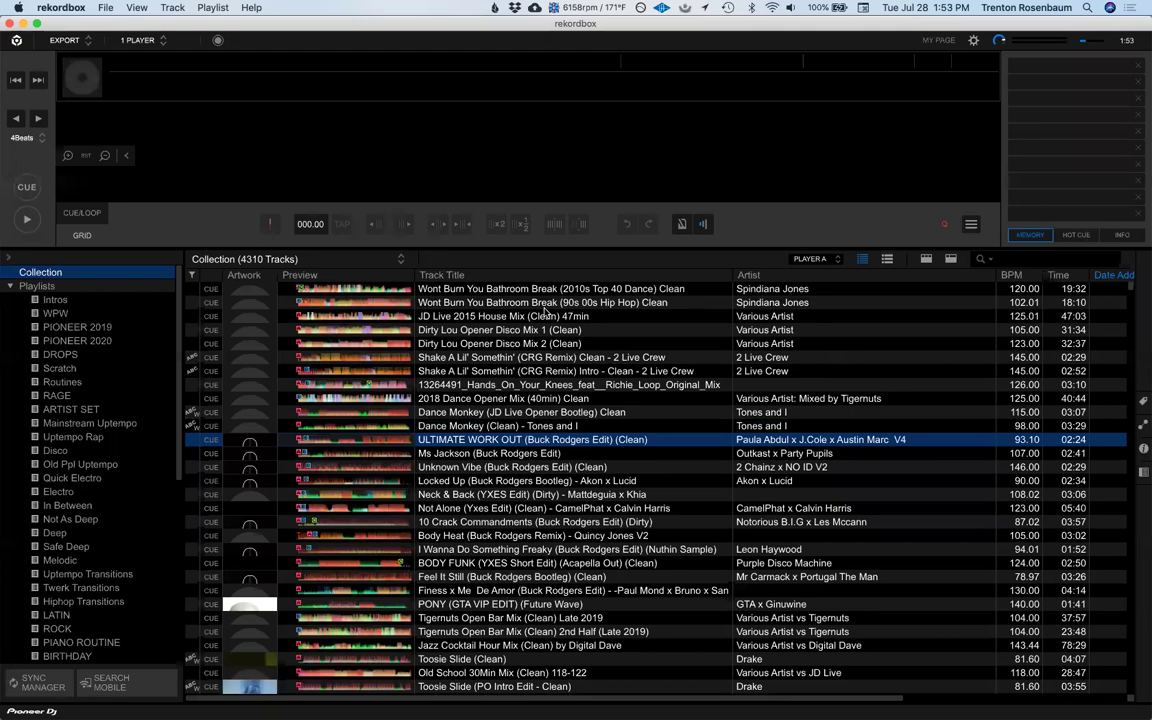
key(super+Tab)
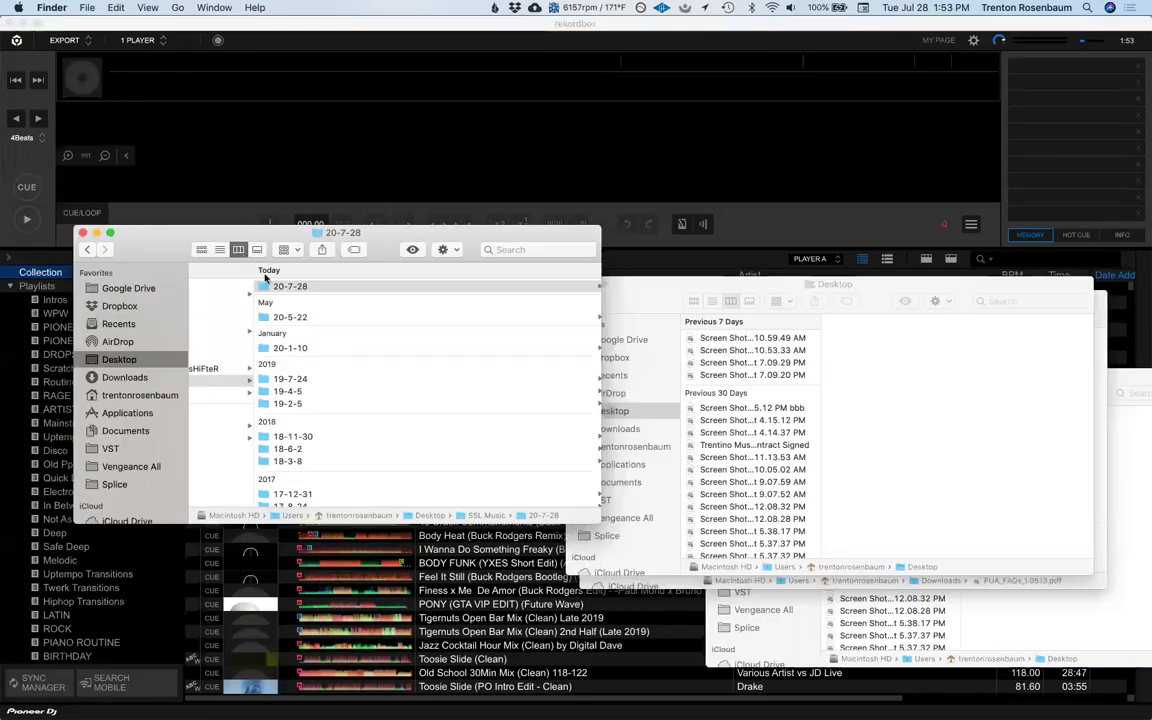
drag(300, 286, 386, 553)
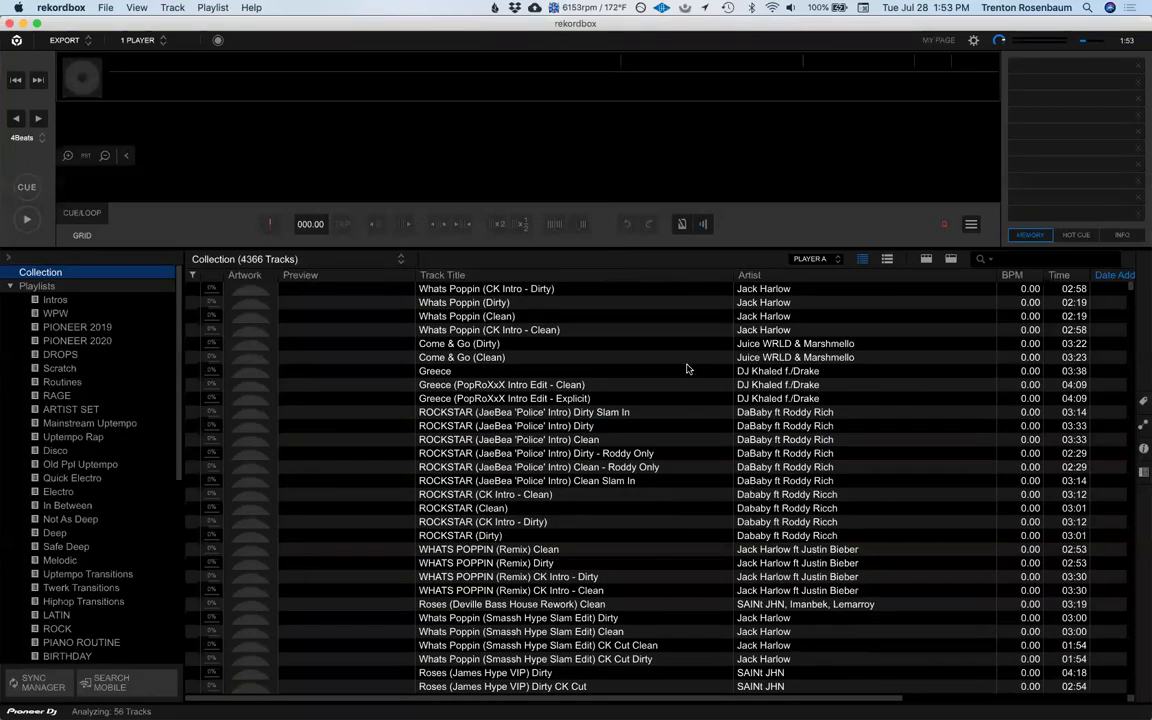
Step: Scroll the 4366-track Collection to watch the new tracks' analysis, such as the Roses remixes gaining BPMs and waveforms
scroll(532, 366, down, 2)
scroll(532, 366, up, 2)
scroll(532, 366, down, 5)
scroll(532, 366, down, 2)
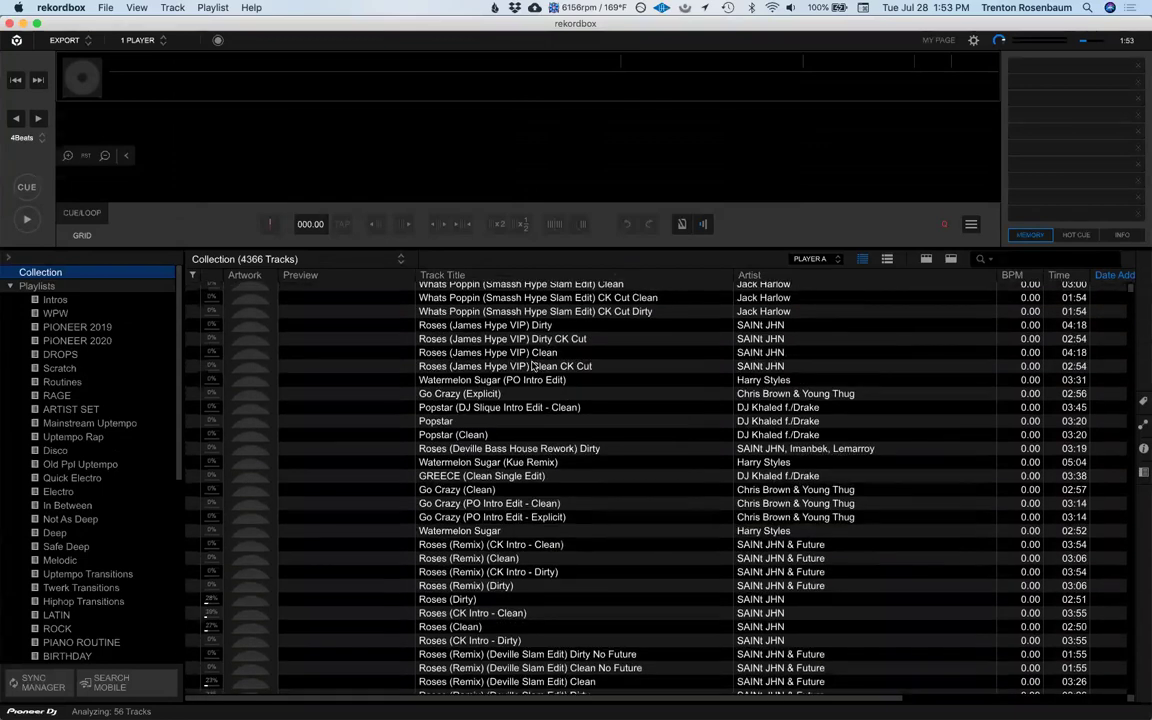
scroll(532, 366, up, 5)
scroll(532, 366, up, 3)
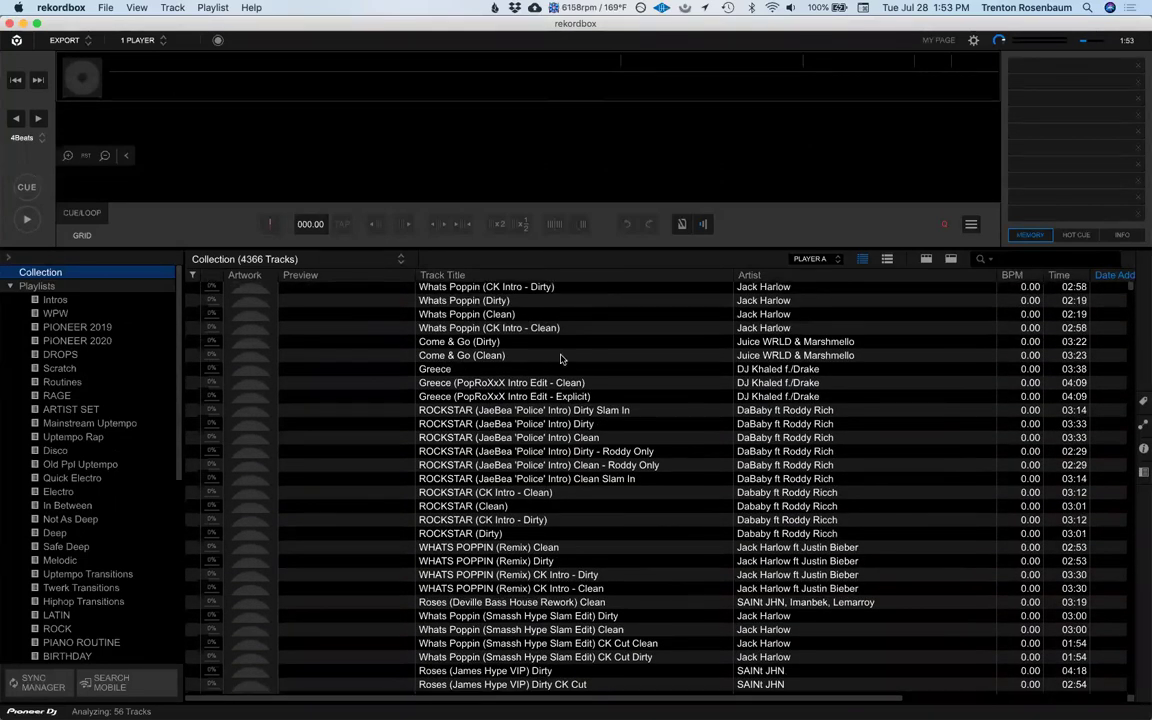
scroll(560, 359, down, 5)
scroll(560, 359, down, 7)
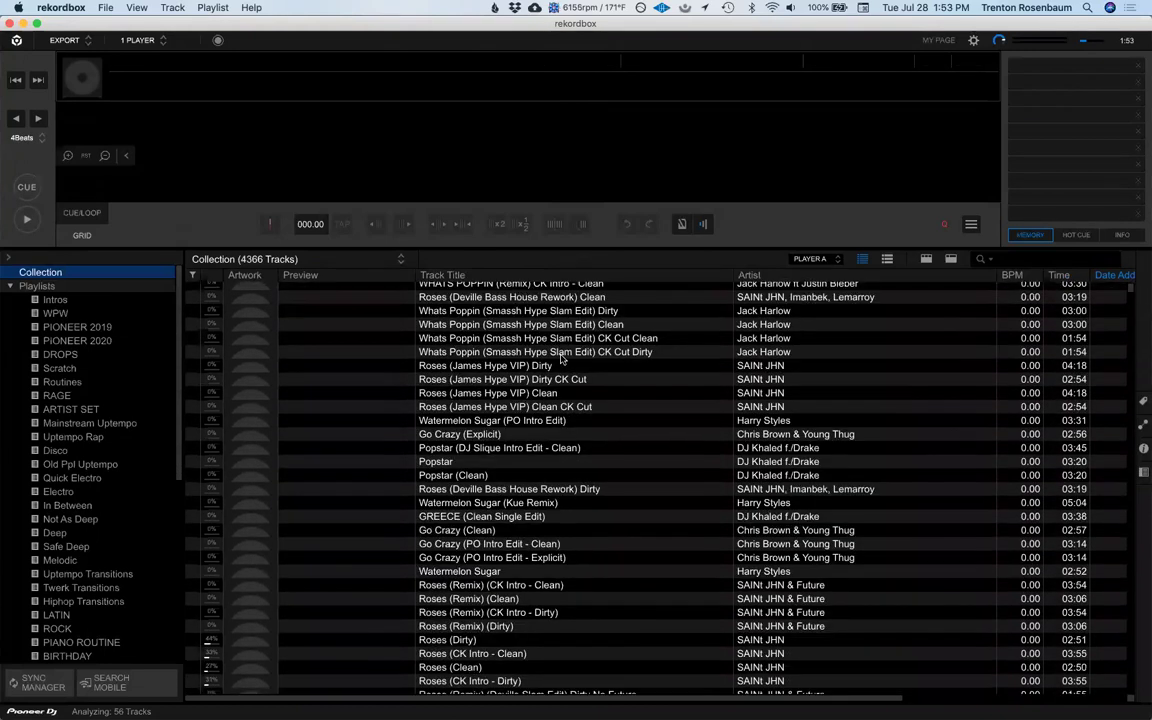
scroll(560, 359, down, 4)
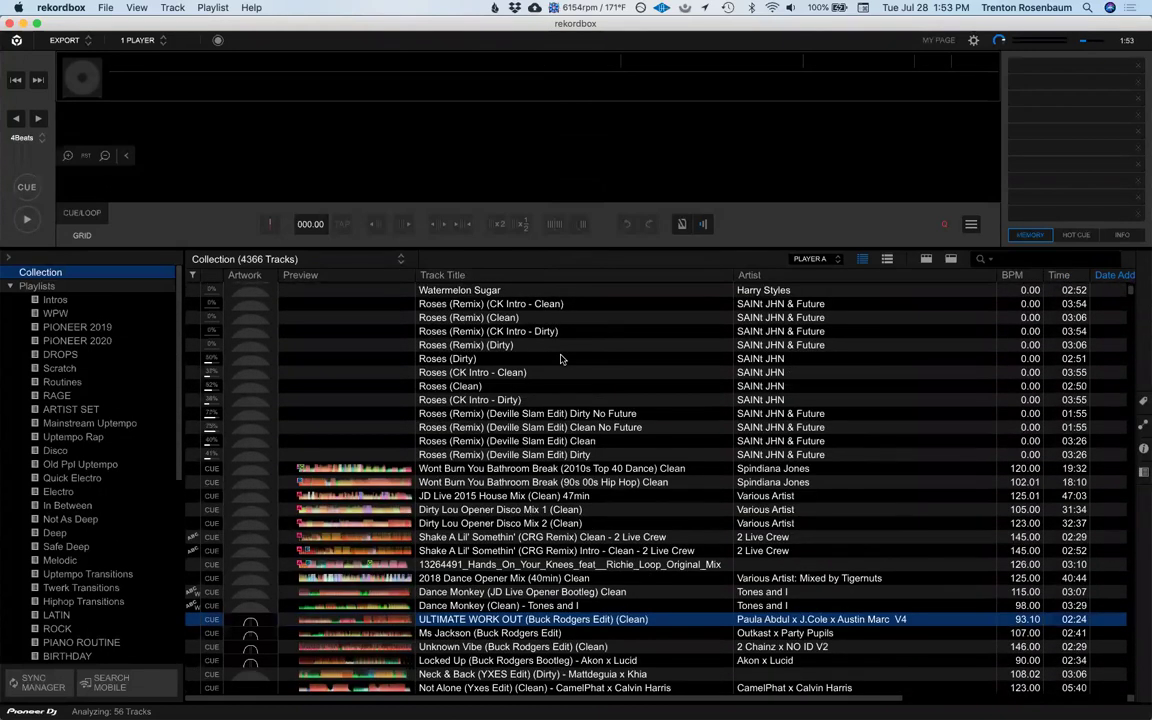
scroll(560, 359, down, 2)
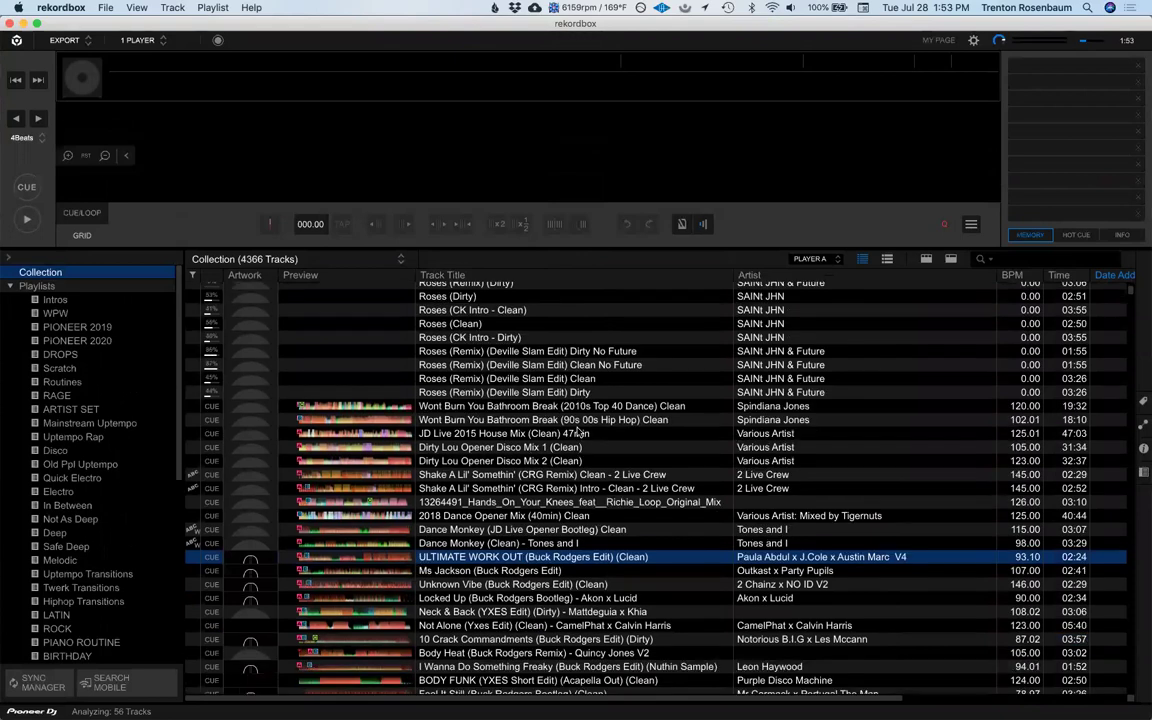
scroll(577, 431, down, 1)
scroll(577, 431, up, 8)
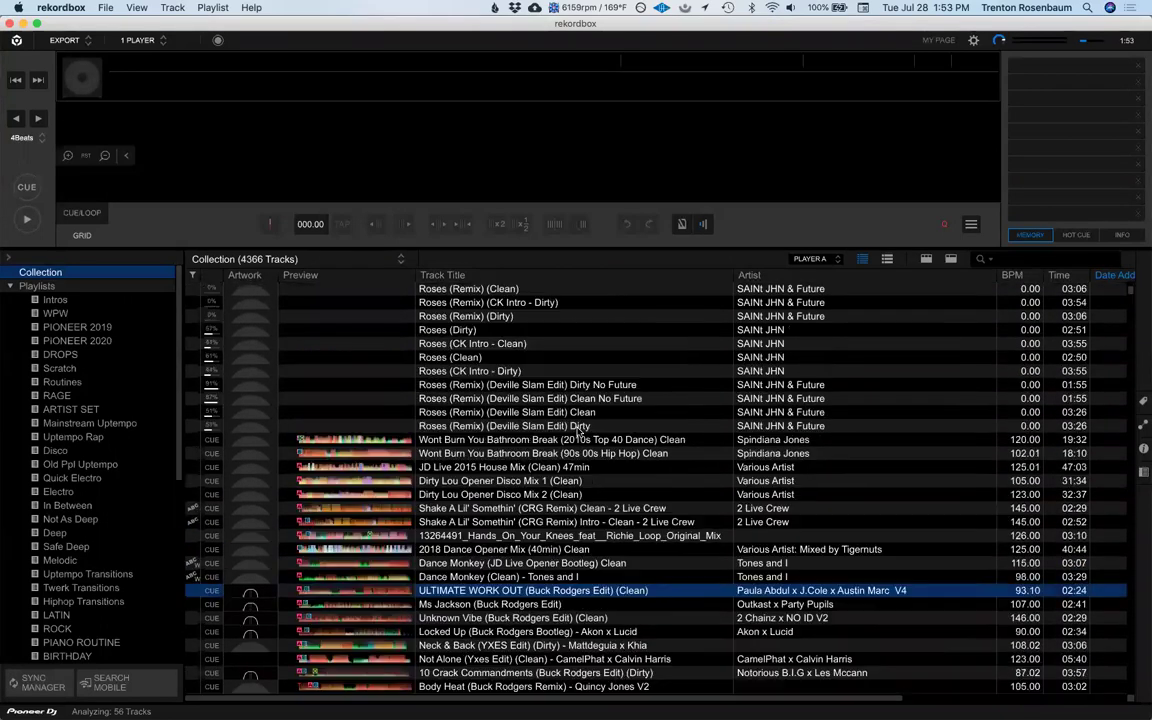
scroll(577, 431, up, 2)
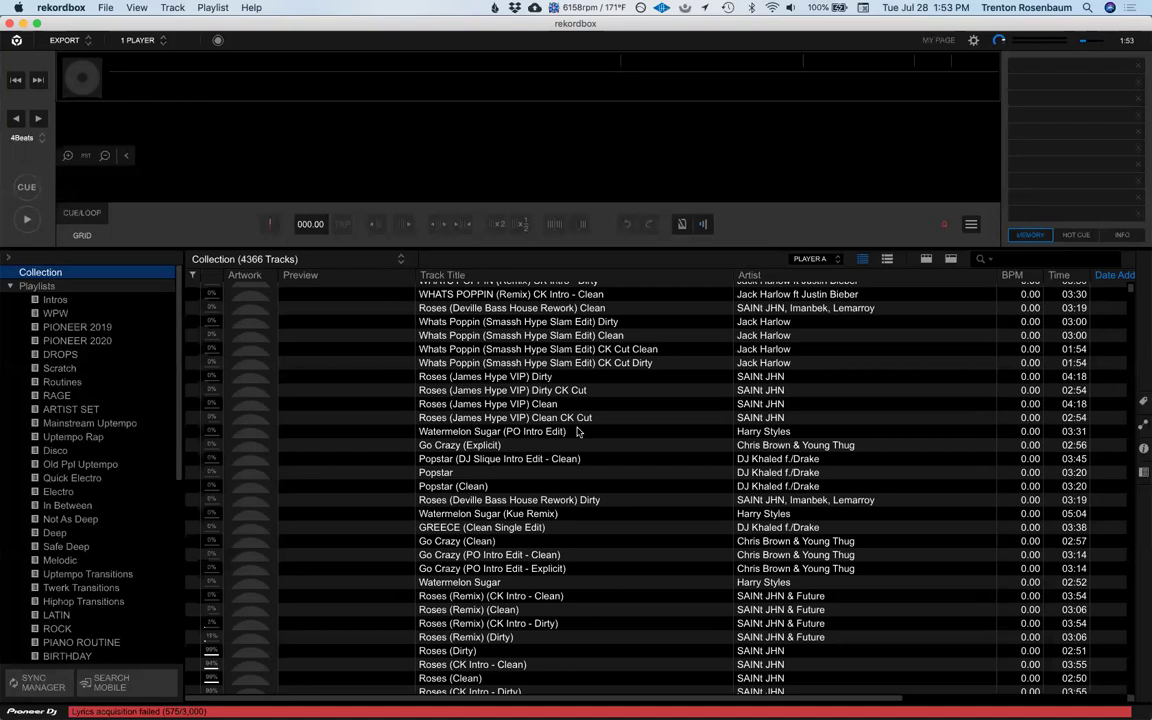
scroll(577, 431, up, 5)
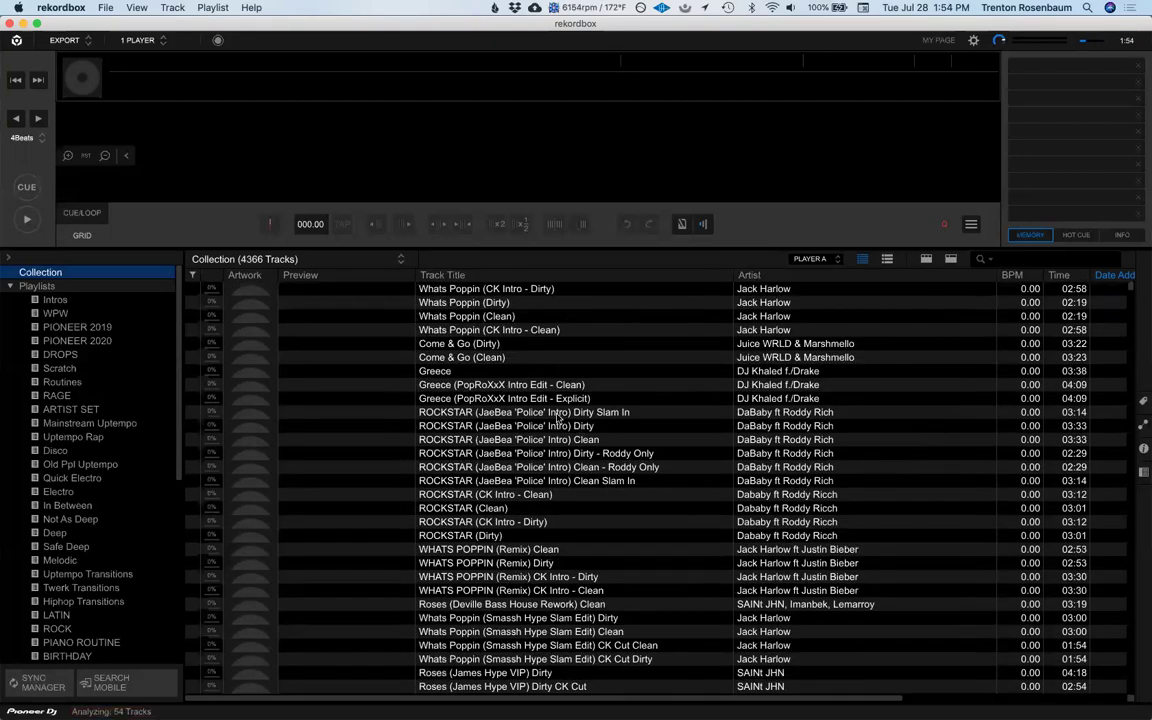
scroll(558, 416, down, 4)
scroll(558, 416, down, 2)
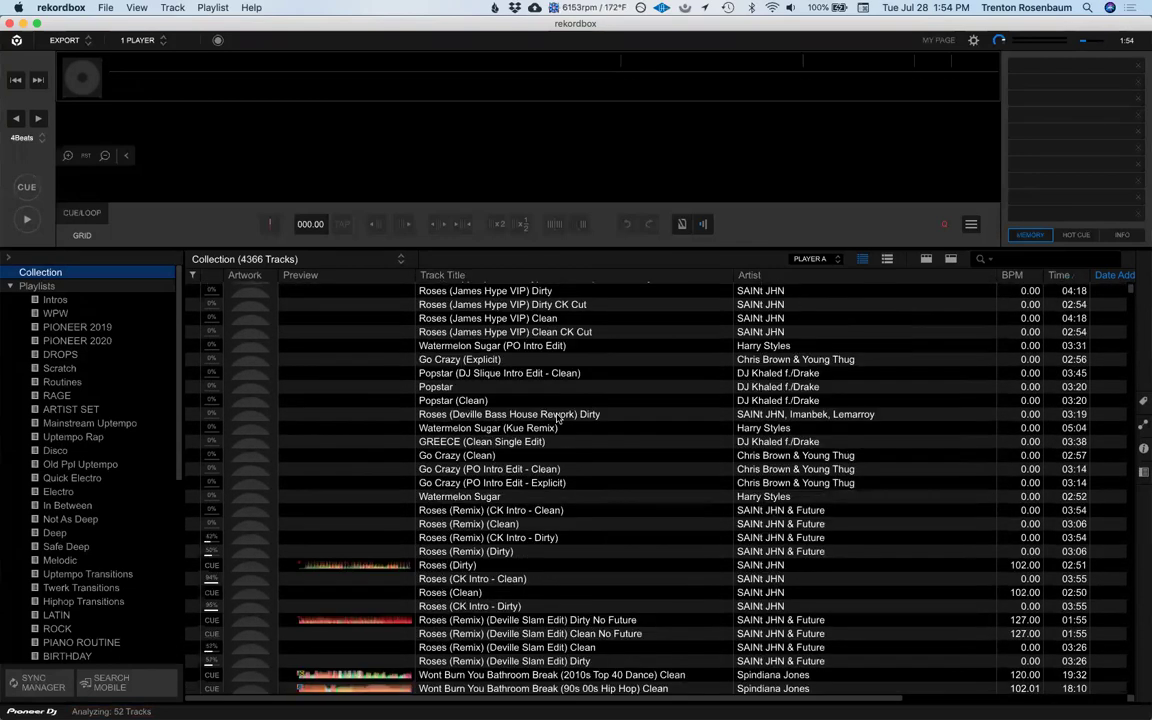
scroll(558, 416, down, 1)
scroll(558, 418, down, 3)
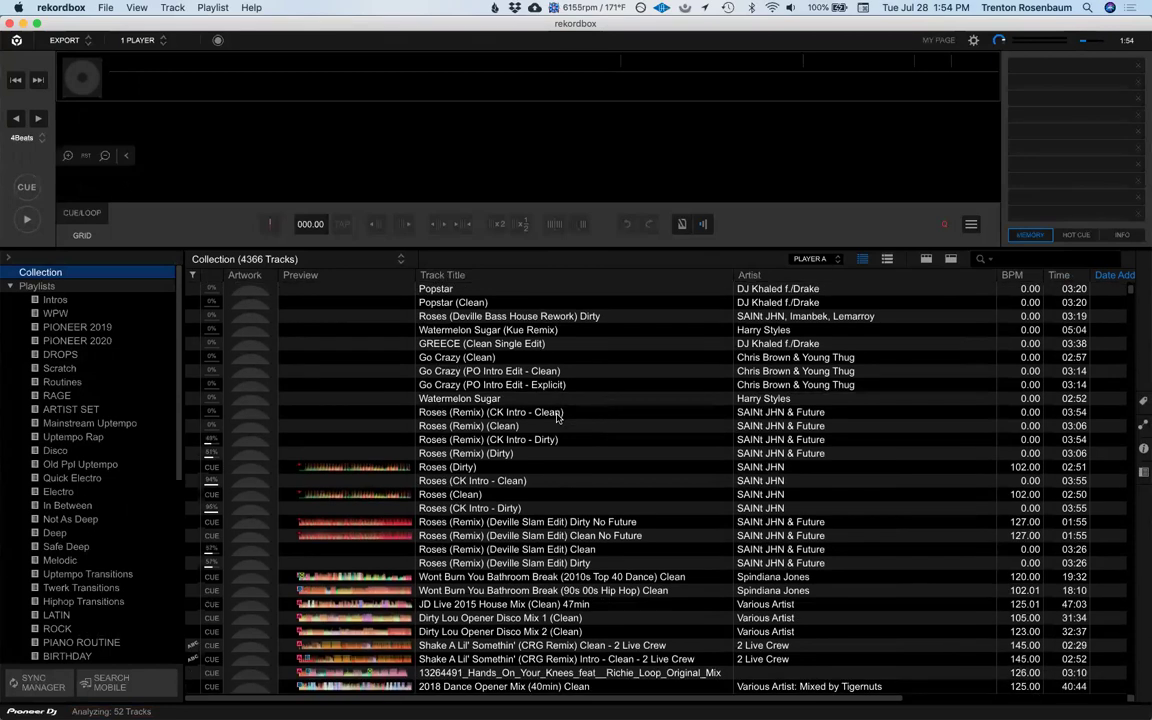
scroll(558, 418, down, 1)
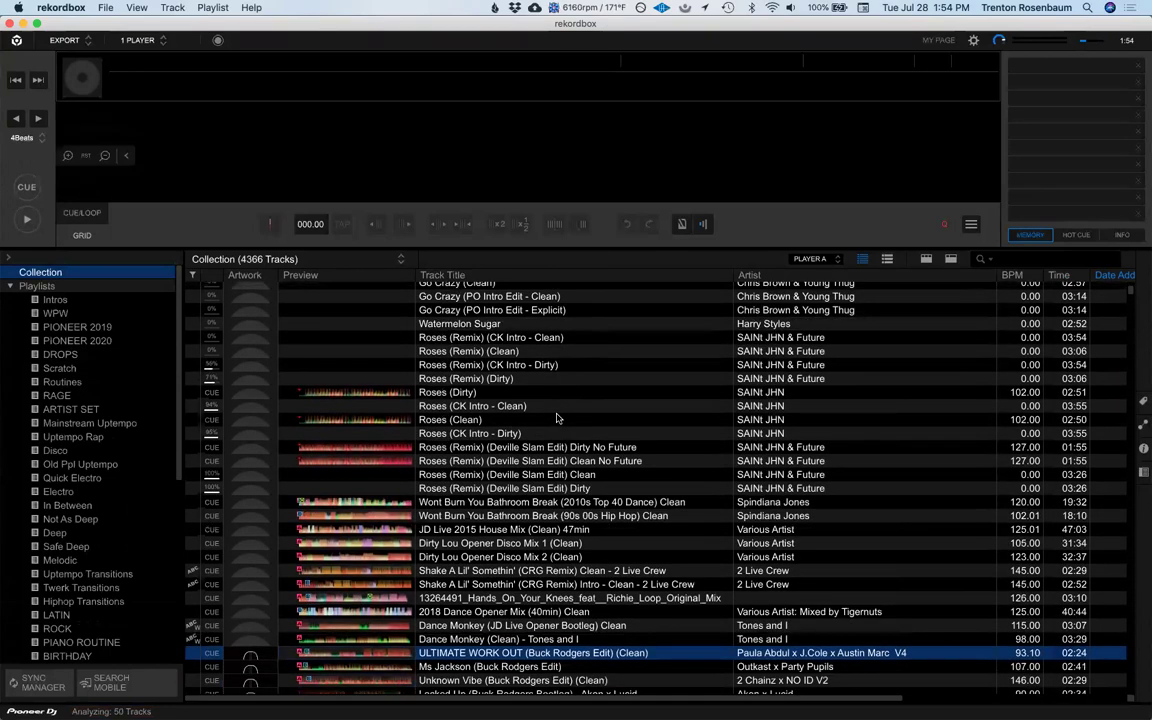
scroll(558, 418, down, 1)
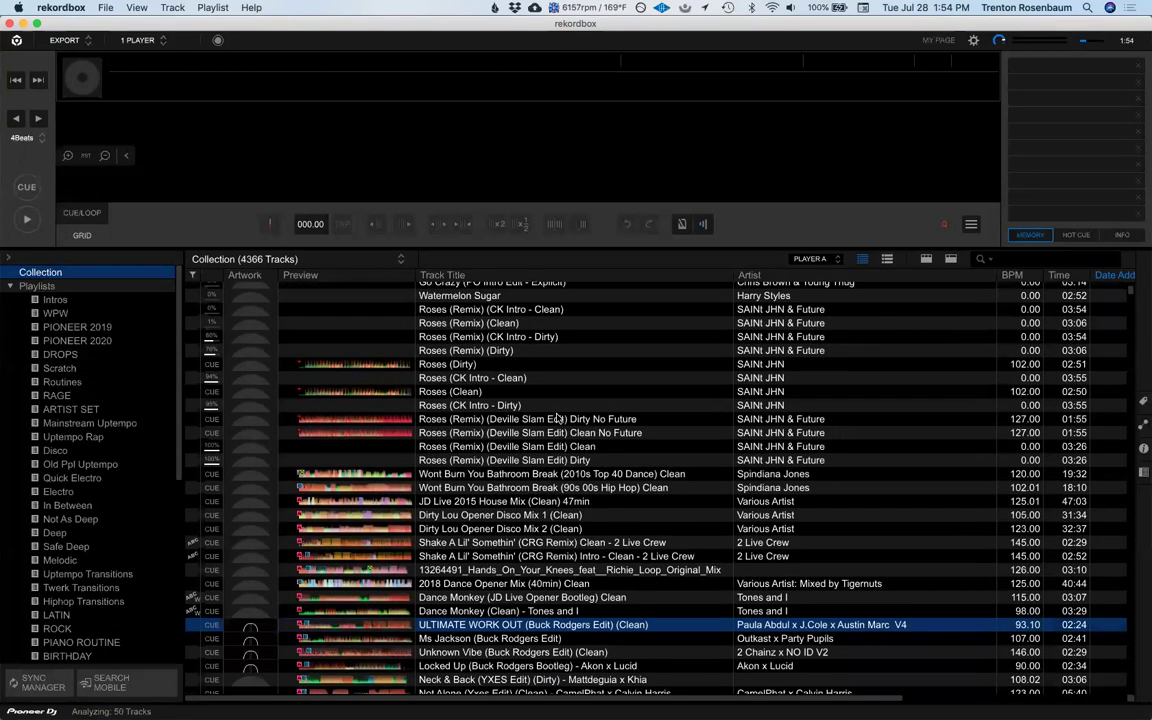
scroll(620, 375, down, 1)
scroll(620, 374, up, 1)
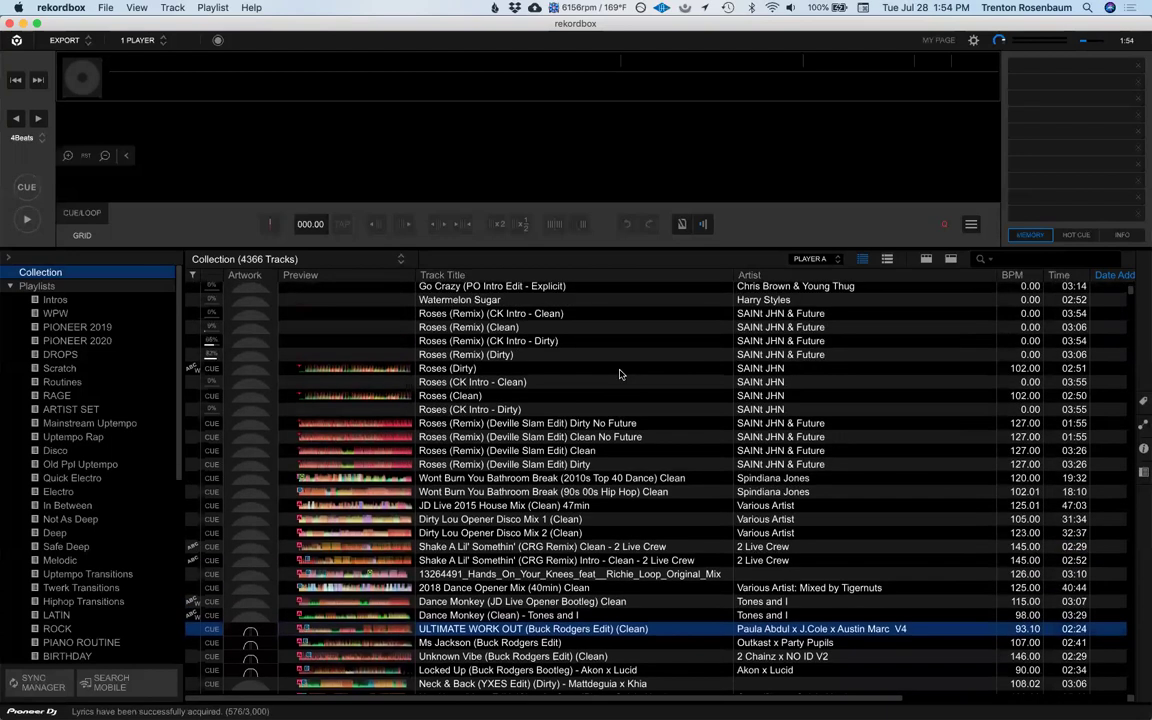
scroll(620, 374, up, 8)
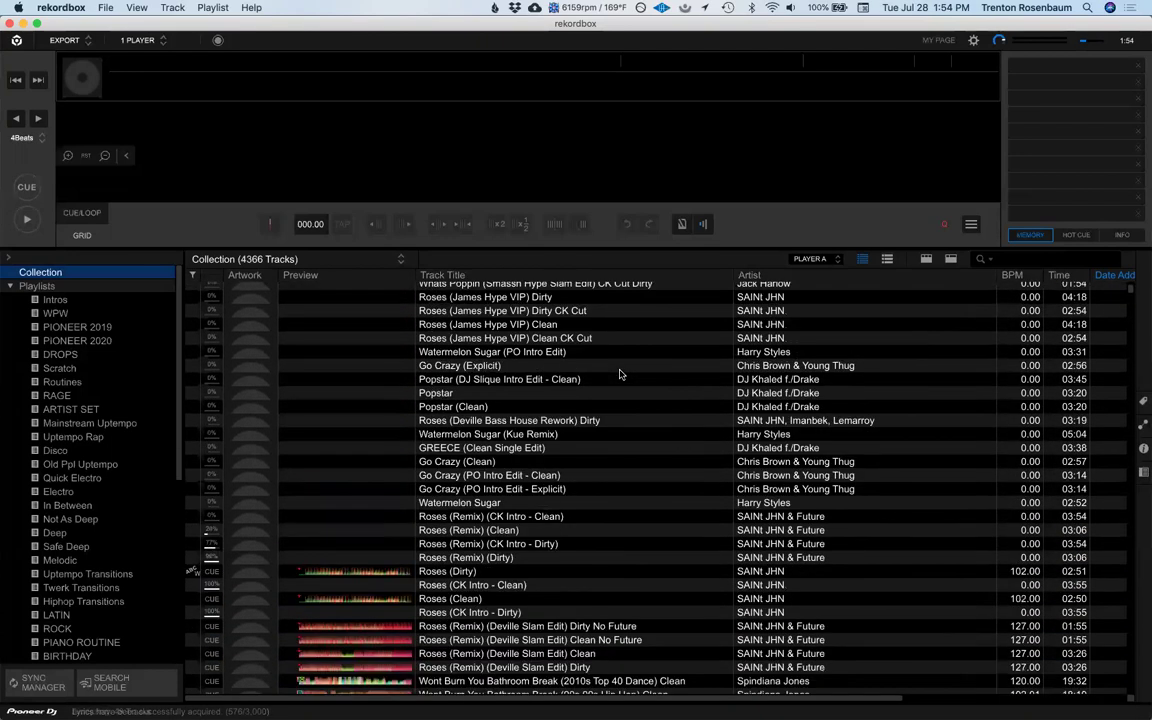
scroll(620, 374, up, 12)
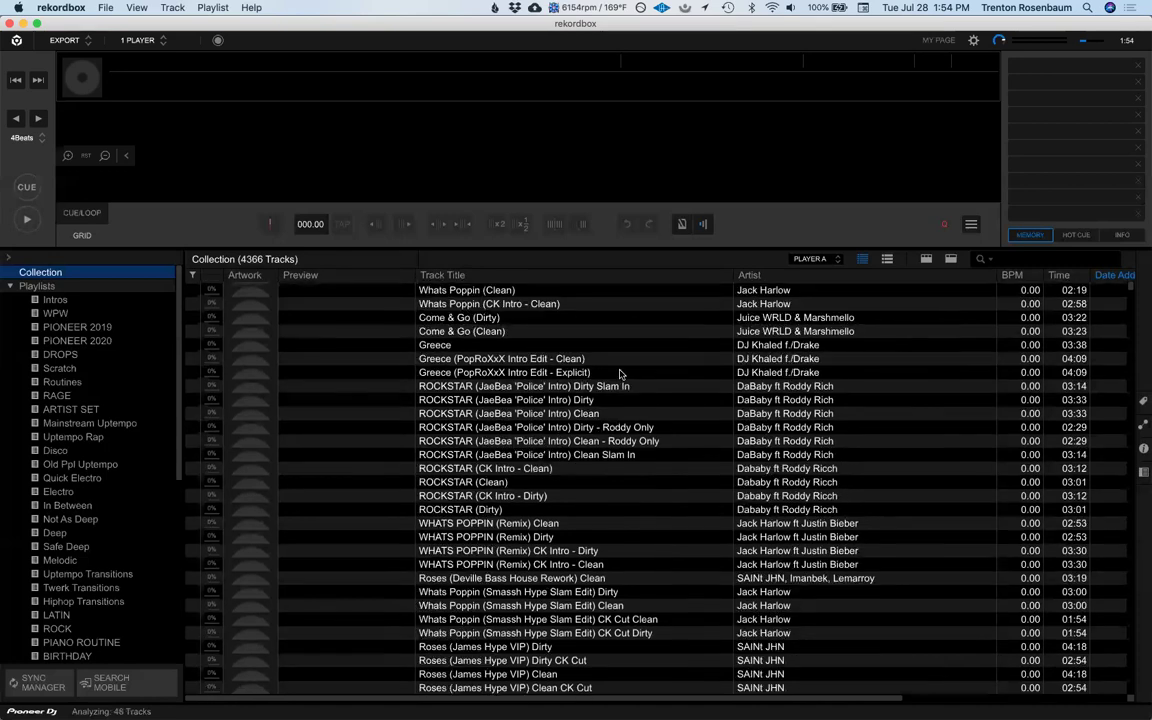
scroll(620, 374, up, 2)
scroll(620, 374, down, 3)
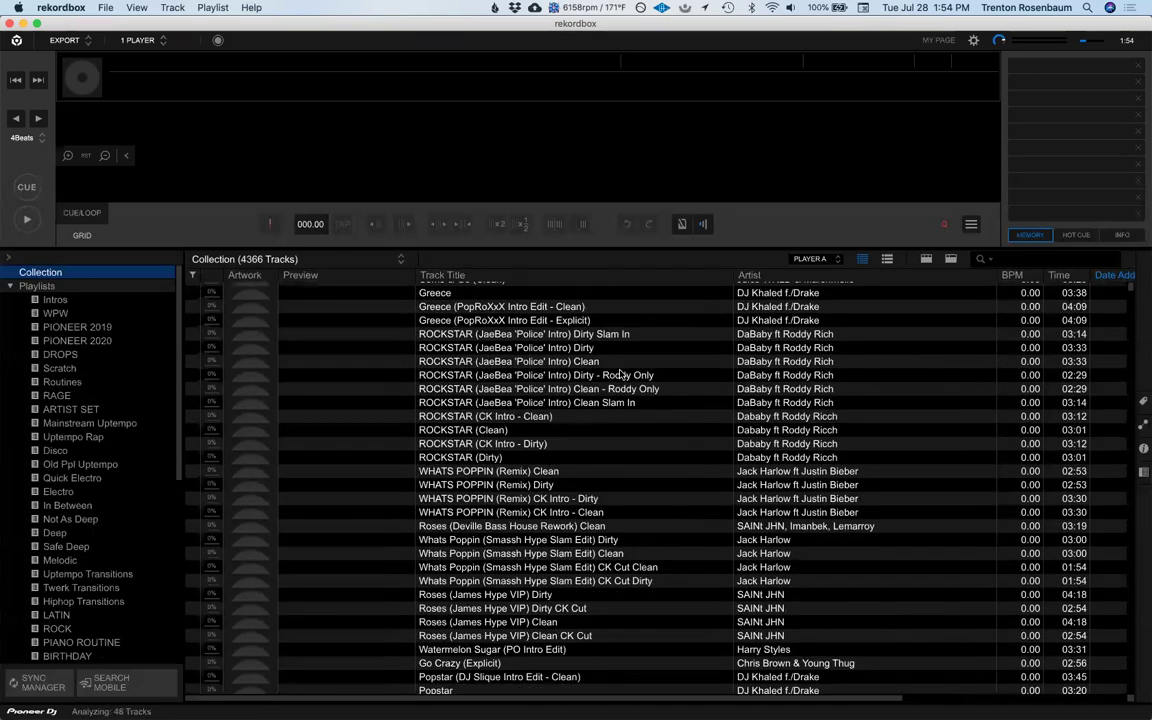
scroll(620, 374, down, 10)
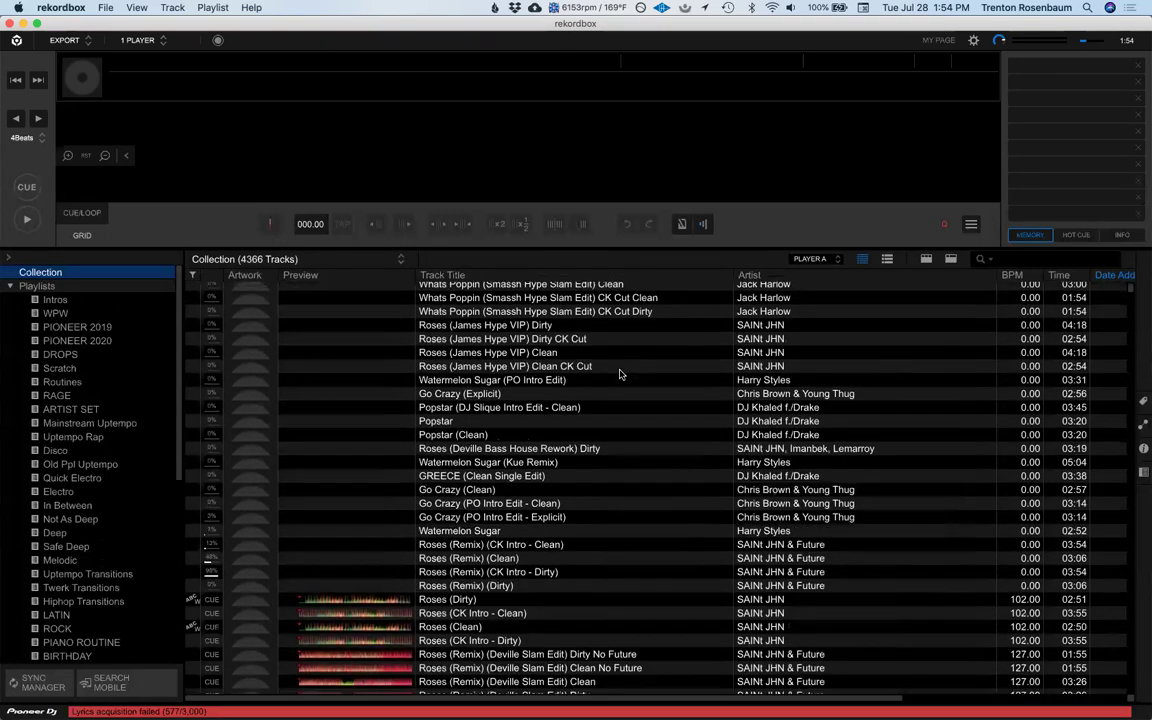
scroll(620, 374, down, 1)
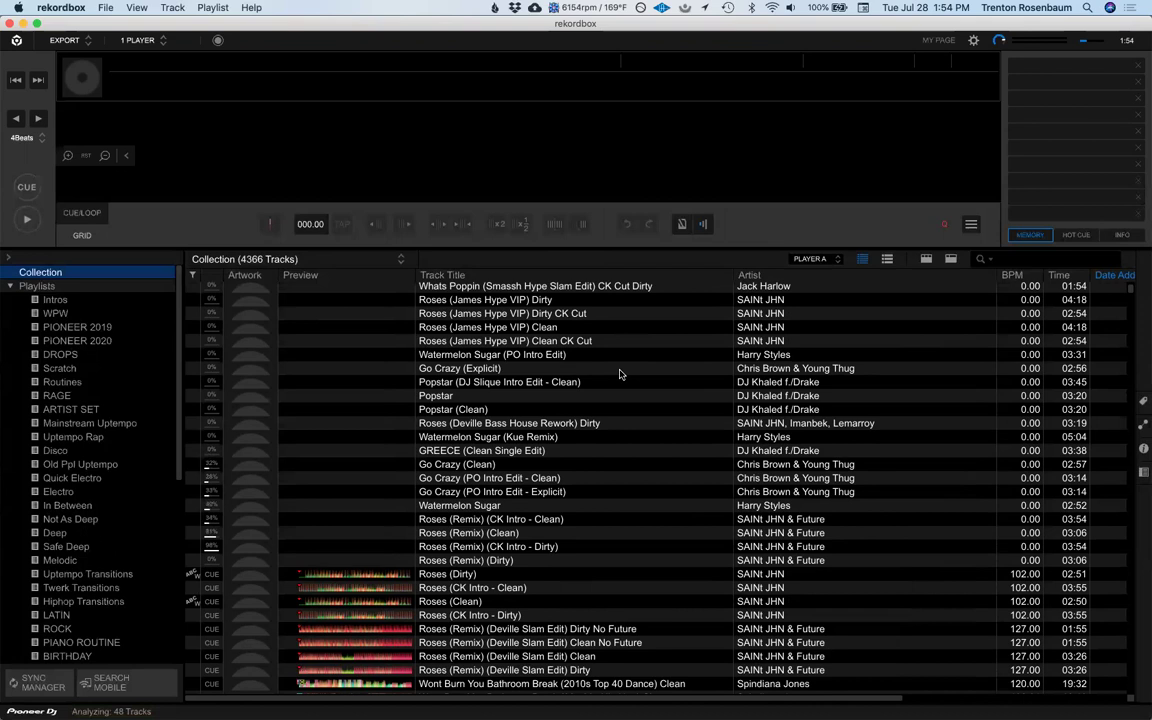
scroll(620, 374, up, 10)
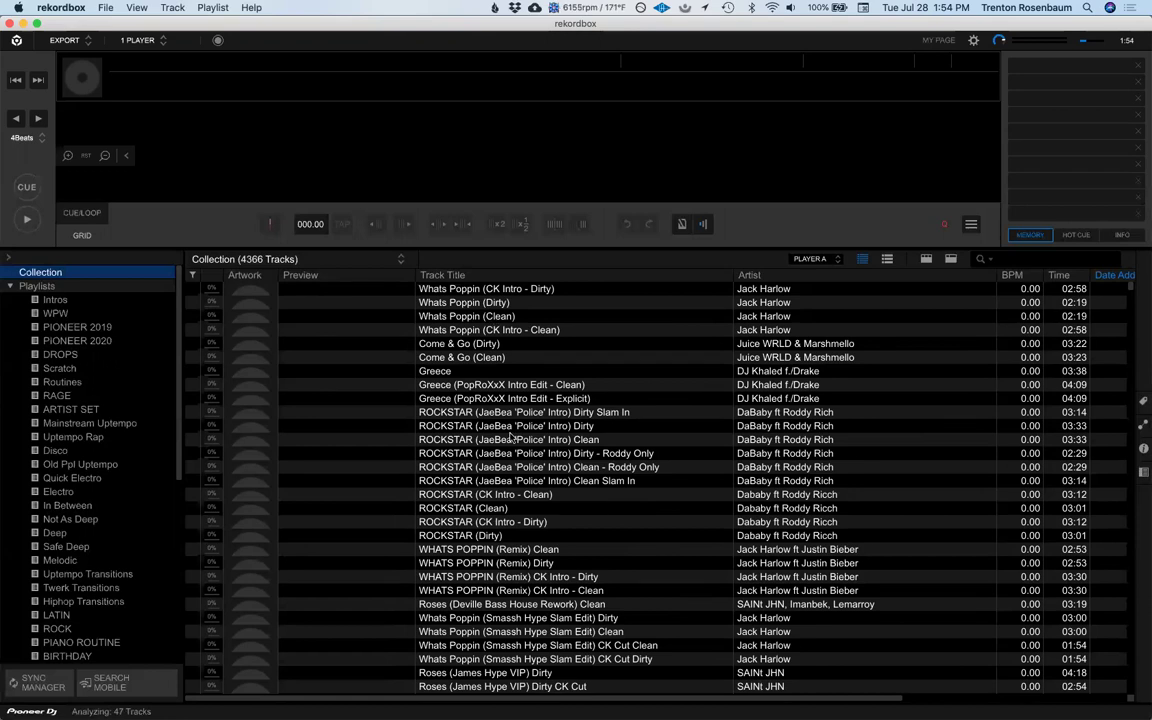
scroll(255, 290, down, 1)
scroll(250, 290, up, 1)
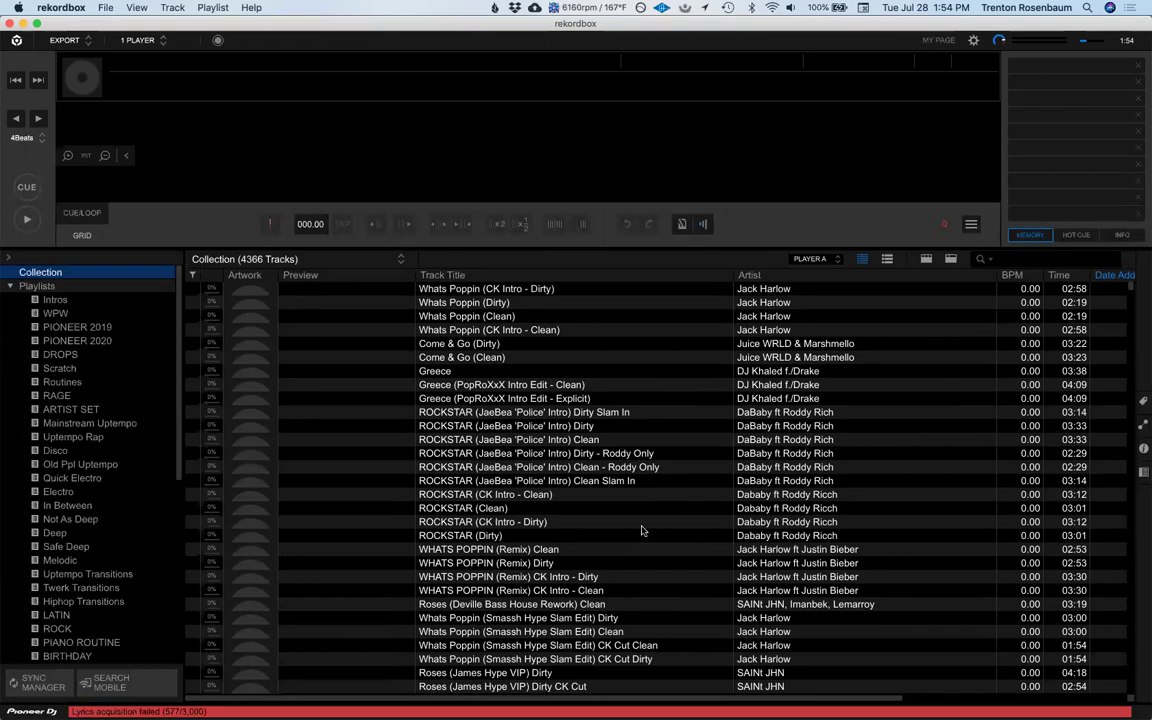
scroll(642, 530, down, 2)
scroll(642, 530, up, 2)
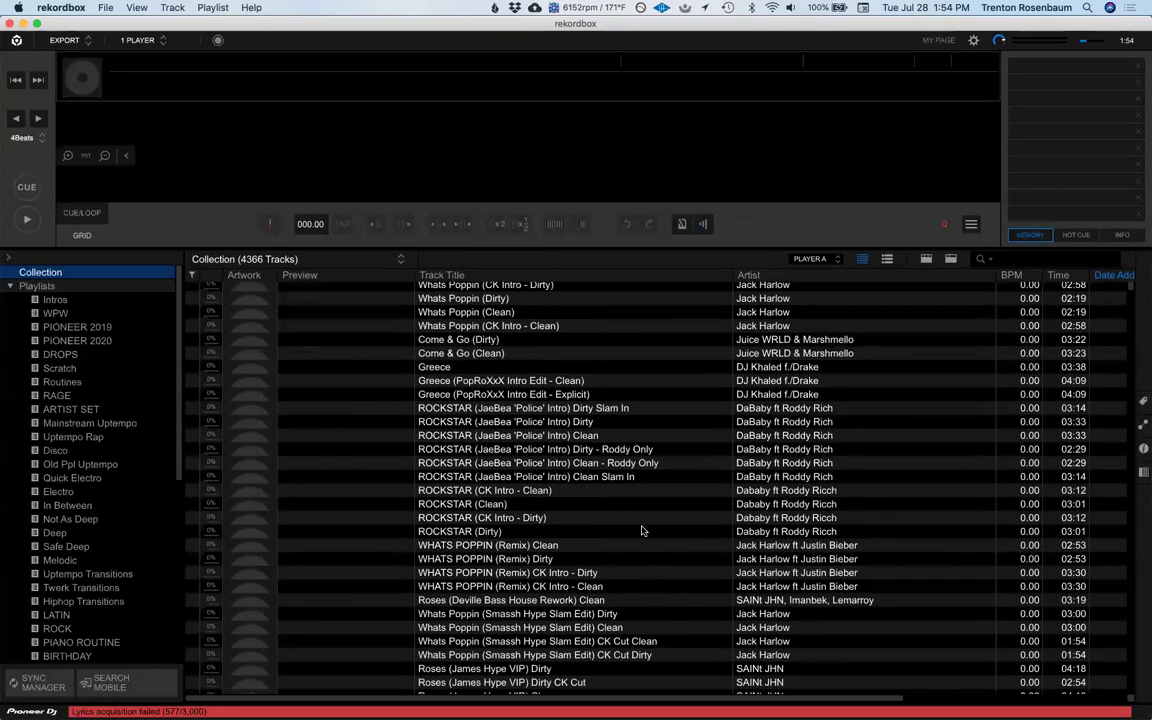
scroll(642, 528, down, 5)
scroll(642, 528, down, 3)
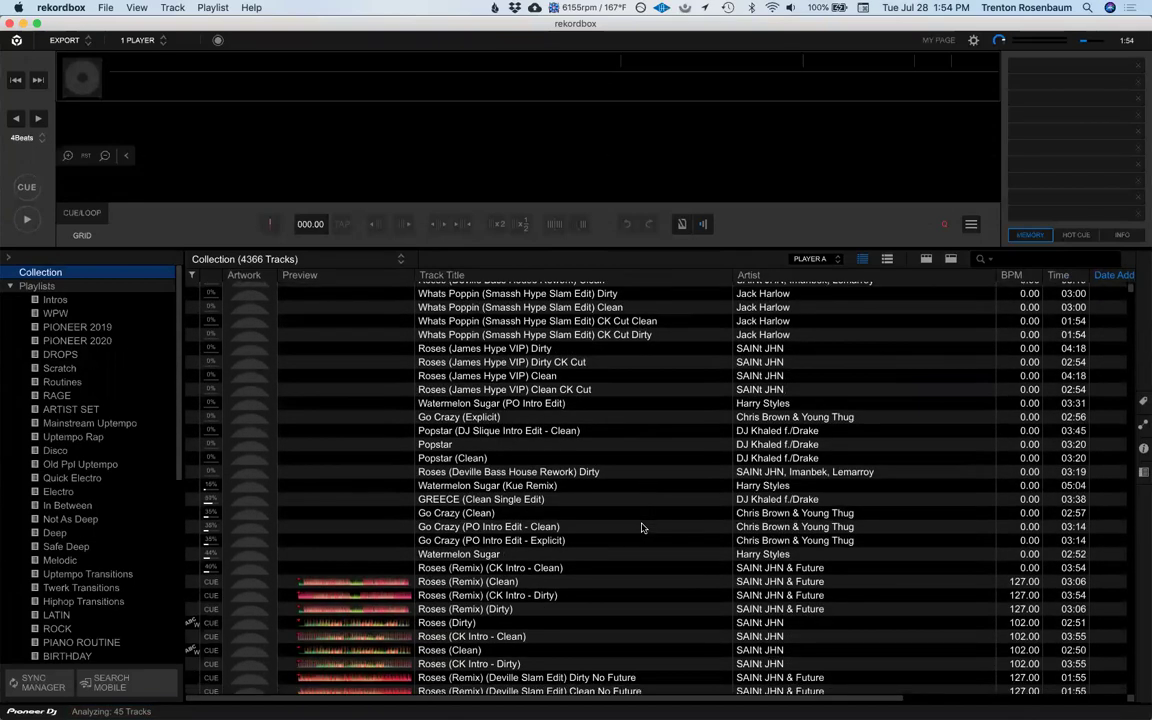
scroll(642, 528, down, 3)
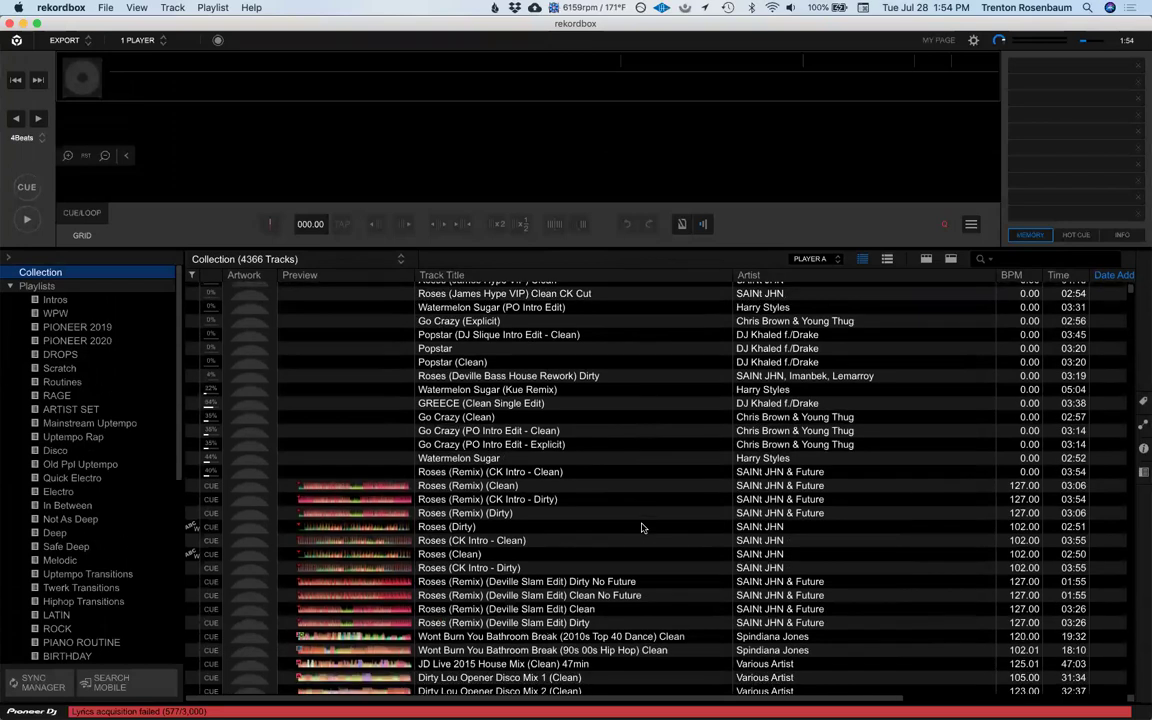
scroll(642, 528, up, 10)
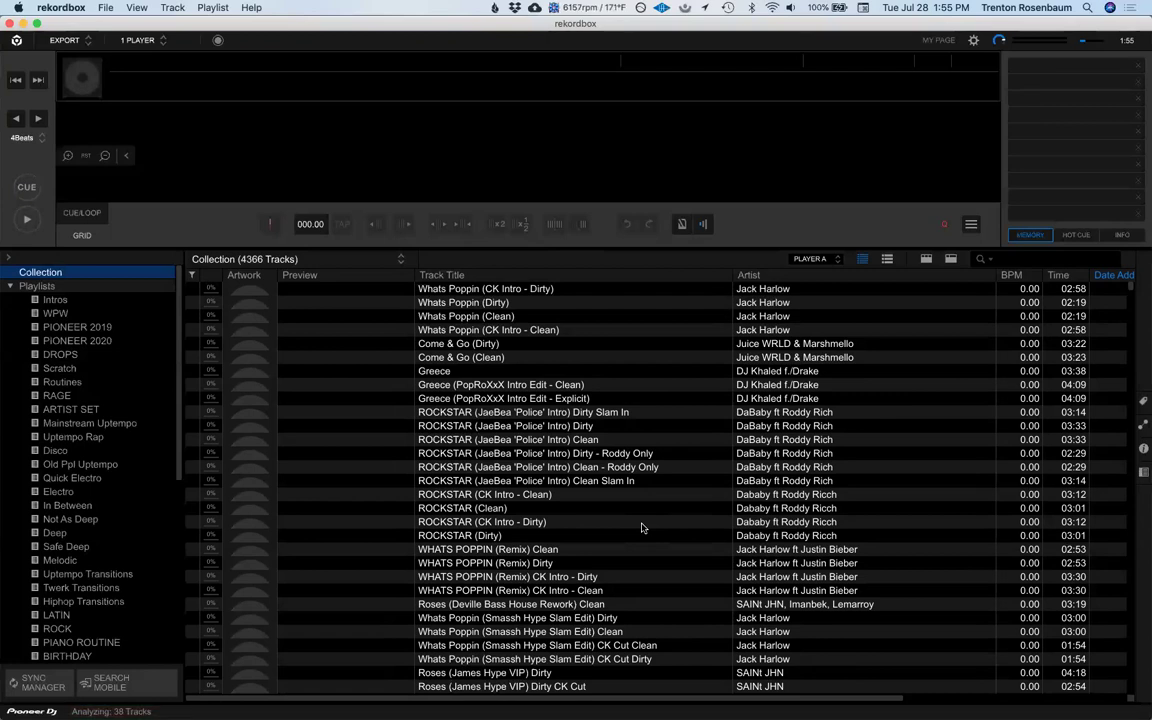
Step: Scroll the Collection to review new BPMs like Popstar at 81.50, then return to the Whats Poppin rows
scroll(642, 528, down, 6)
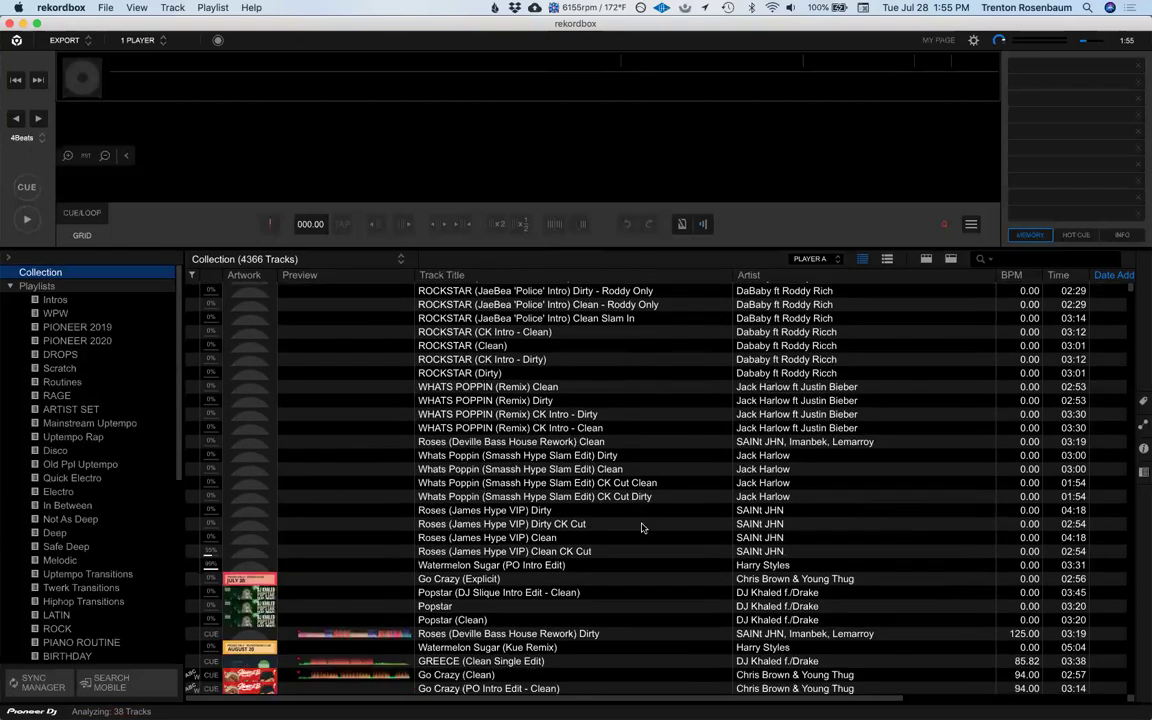
scroll(642, 528, down, 2)
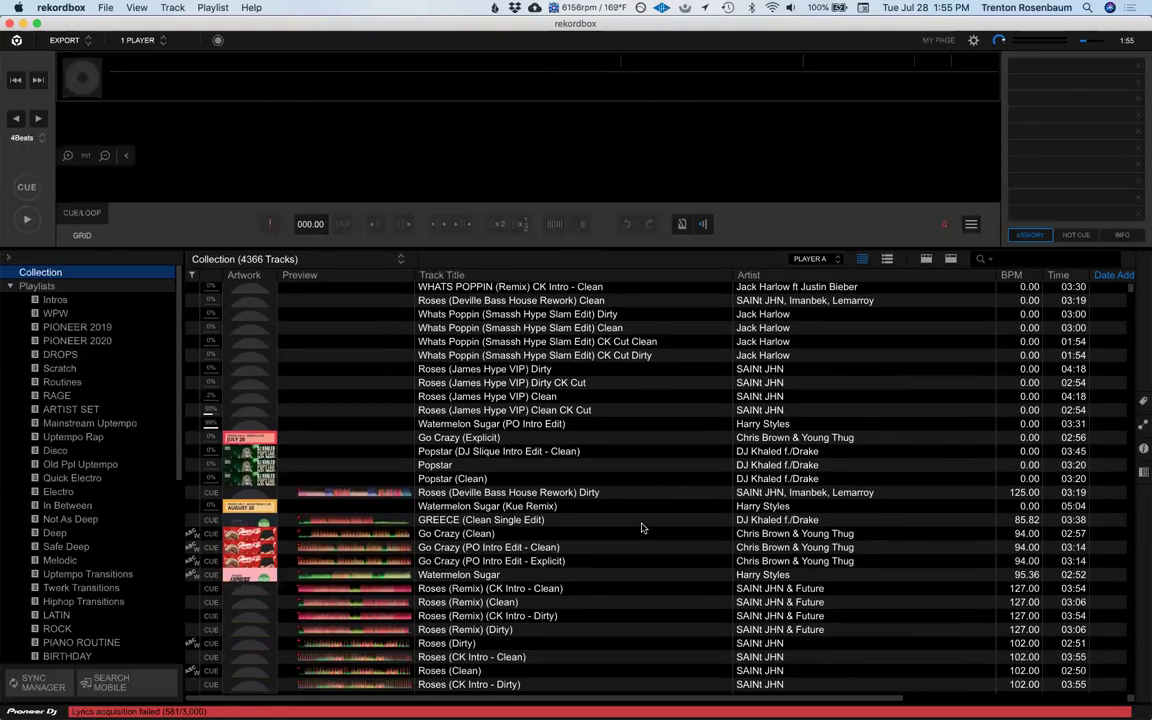
scroll(642, 528, down, 2)
scroll(642, 528, down, 2)
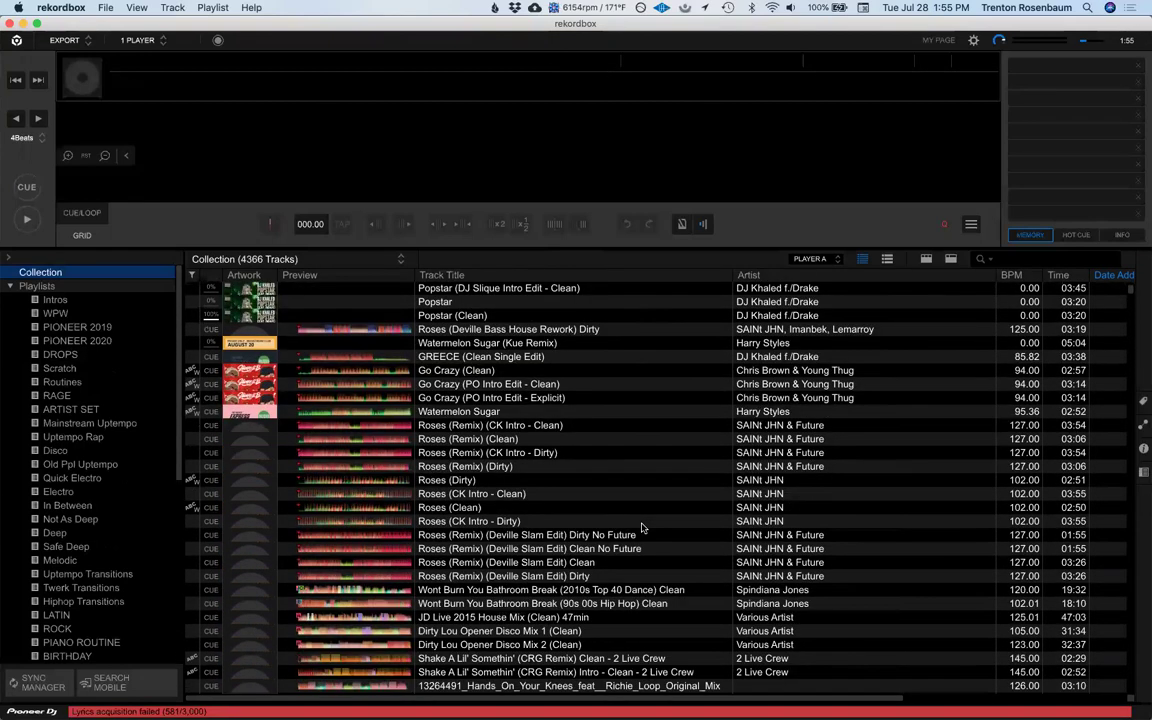
scroll(642, 528, down, 2)
scroll(642, 528, down, 2)
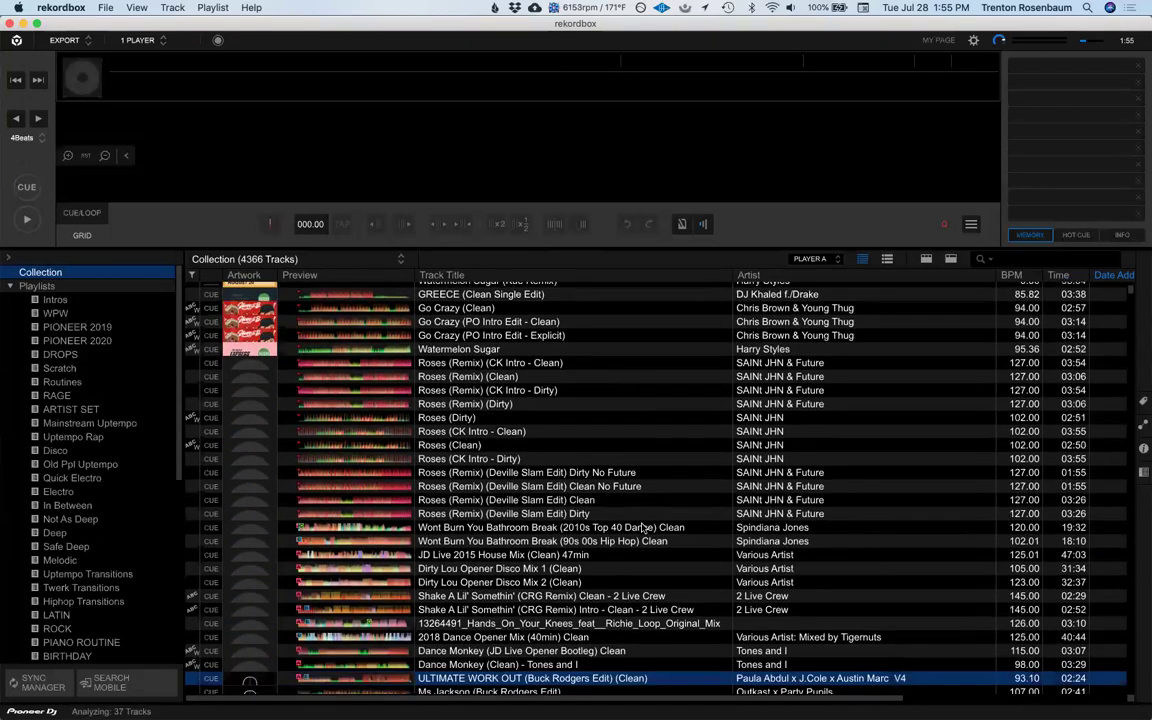
scroll(642, 528, down, 1)
scroll(642, 528, down, 1)
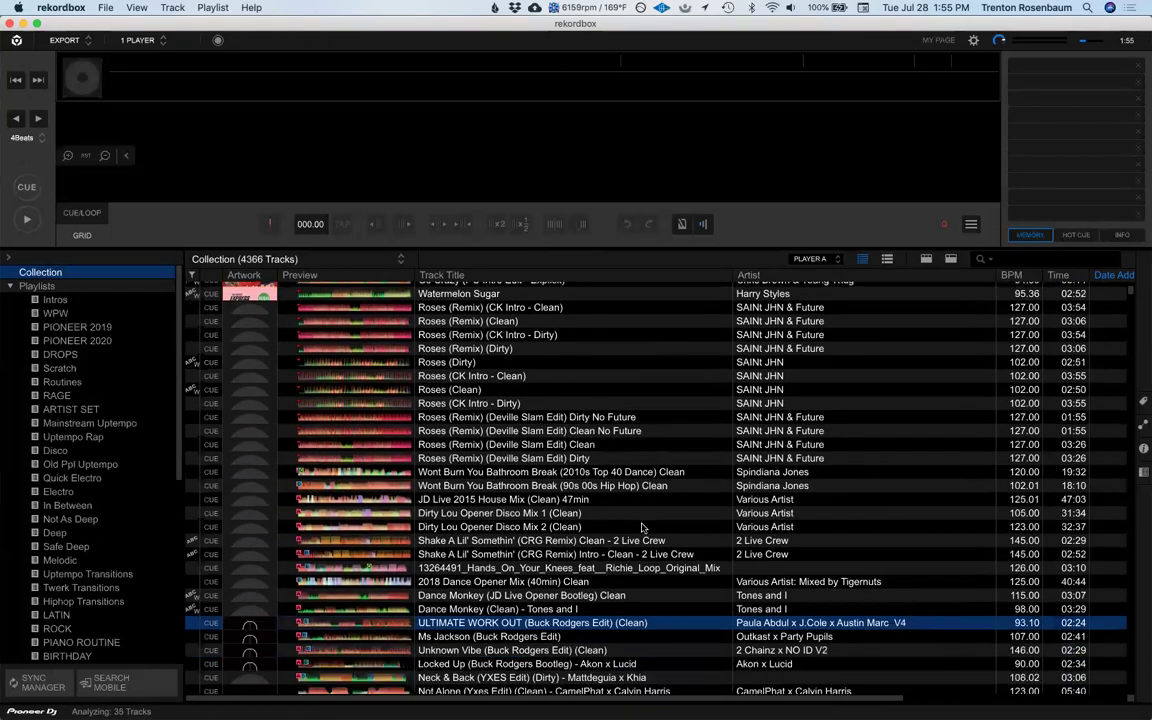
scroll(642, 528, down, 2)
scroll(642, 528, down, 2)
scroll(620, 440, down, 2)
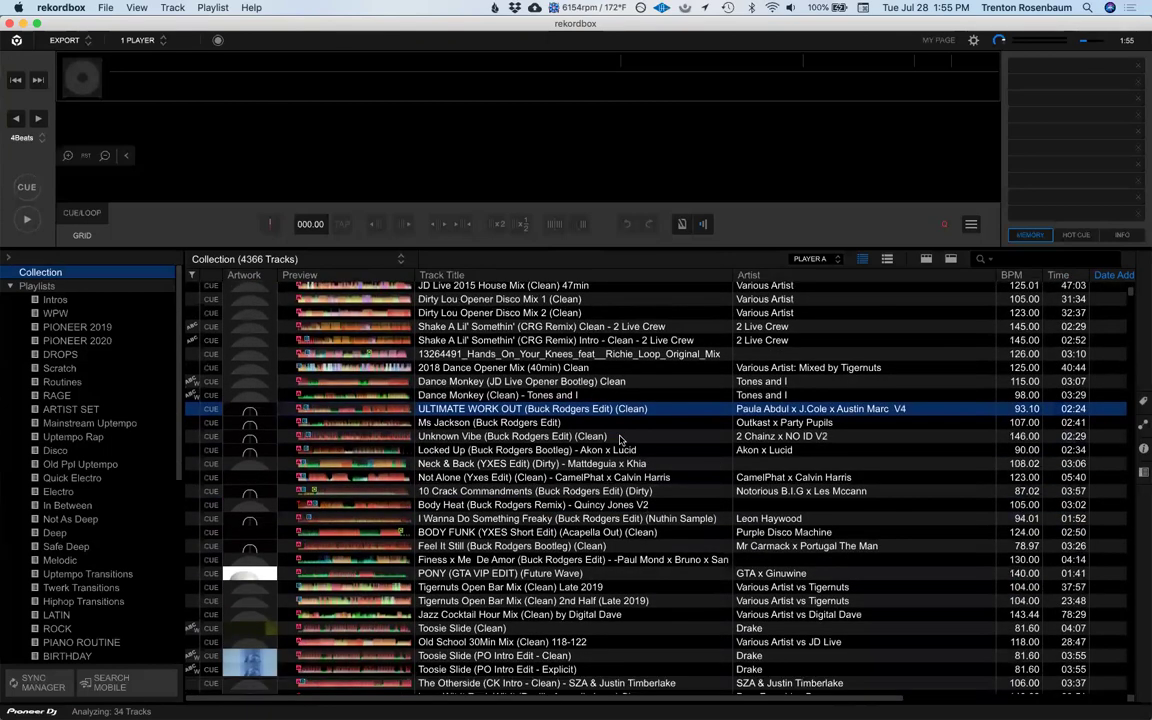
scroll(620, 440, up, 1)
scroll(620, 440, up, 4)
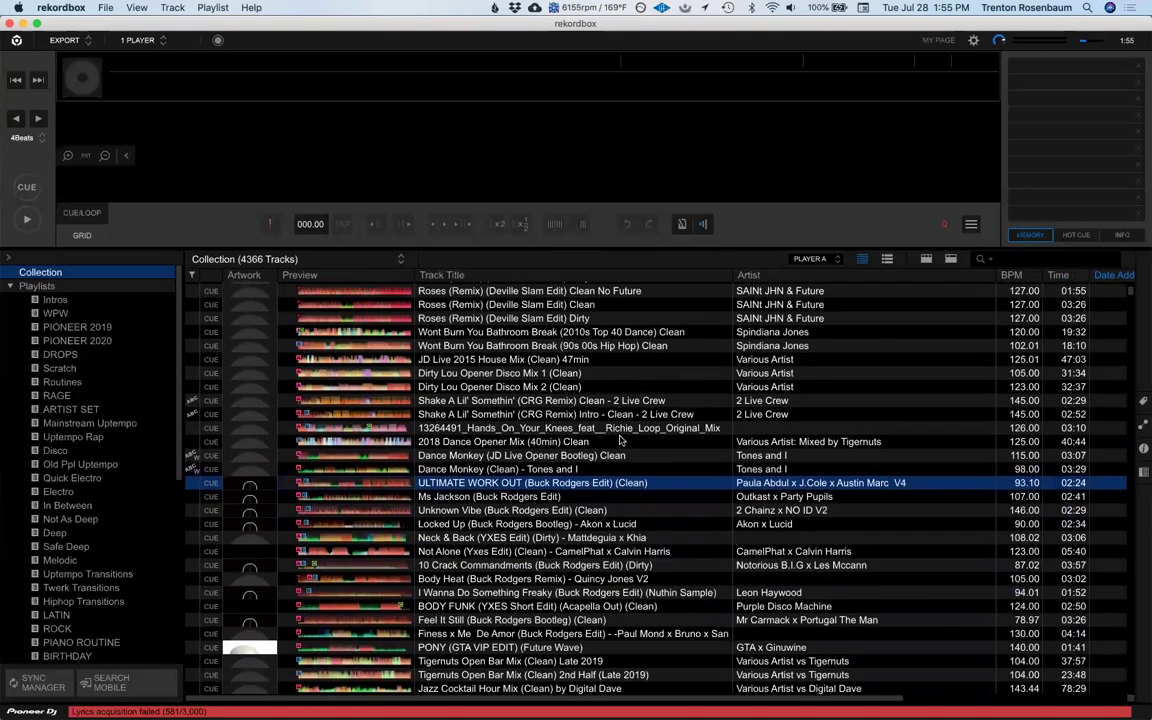
scroll(620, 440, up, 2)
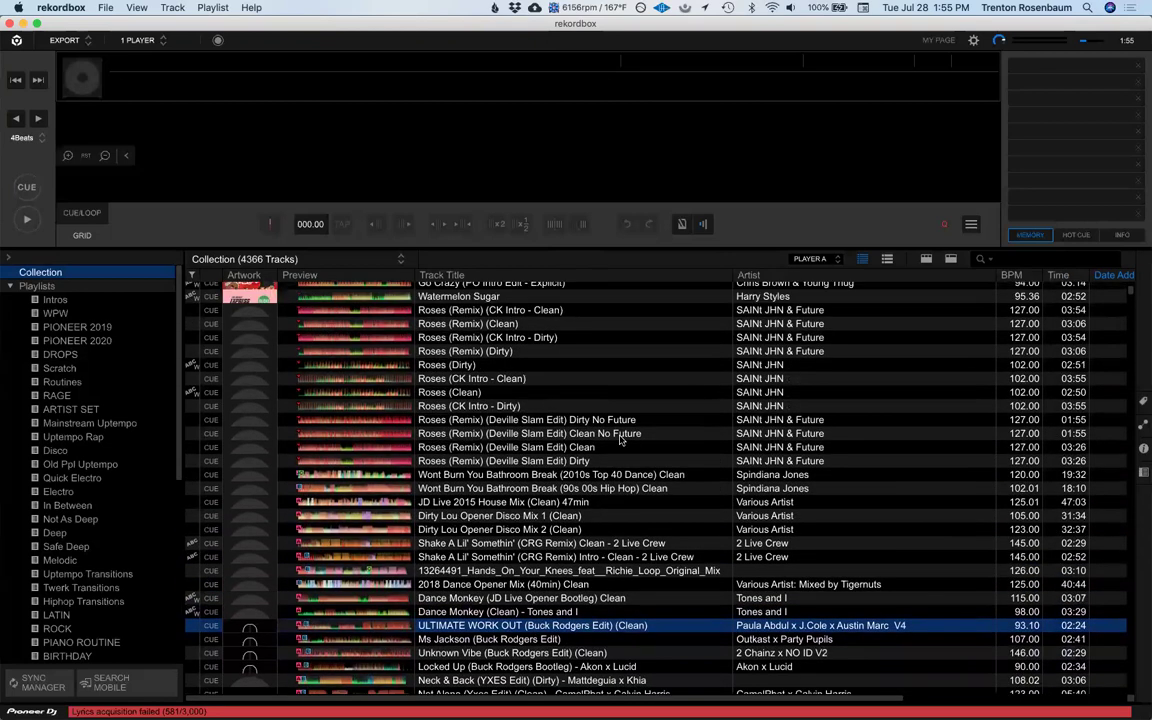
scroll(620, 440, up, 4)
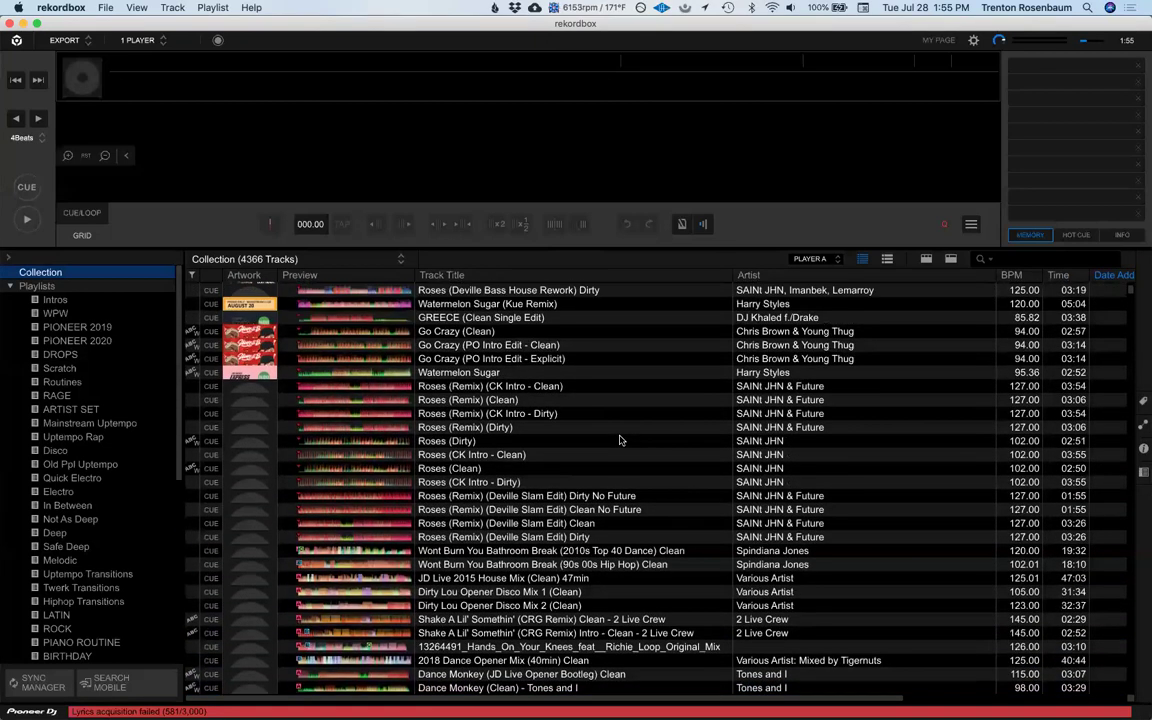
scroll(620, 440, up, 5)
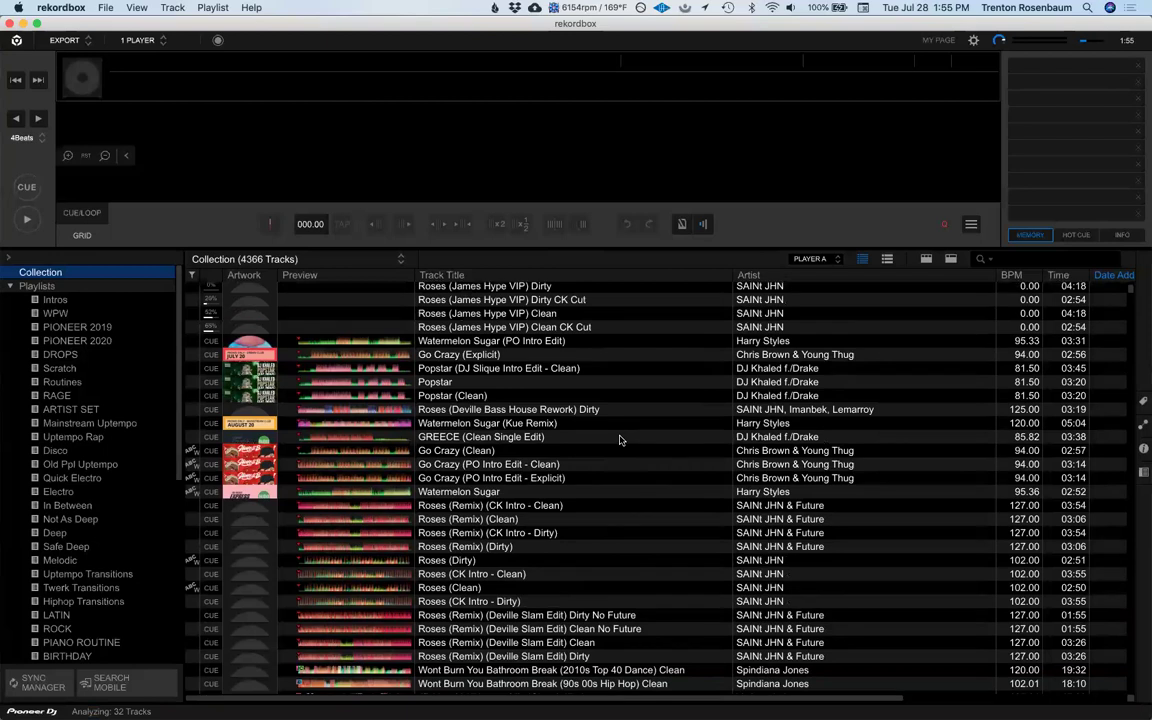
scroll(620, 440, up, 8)
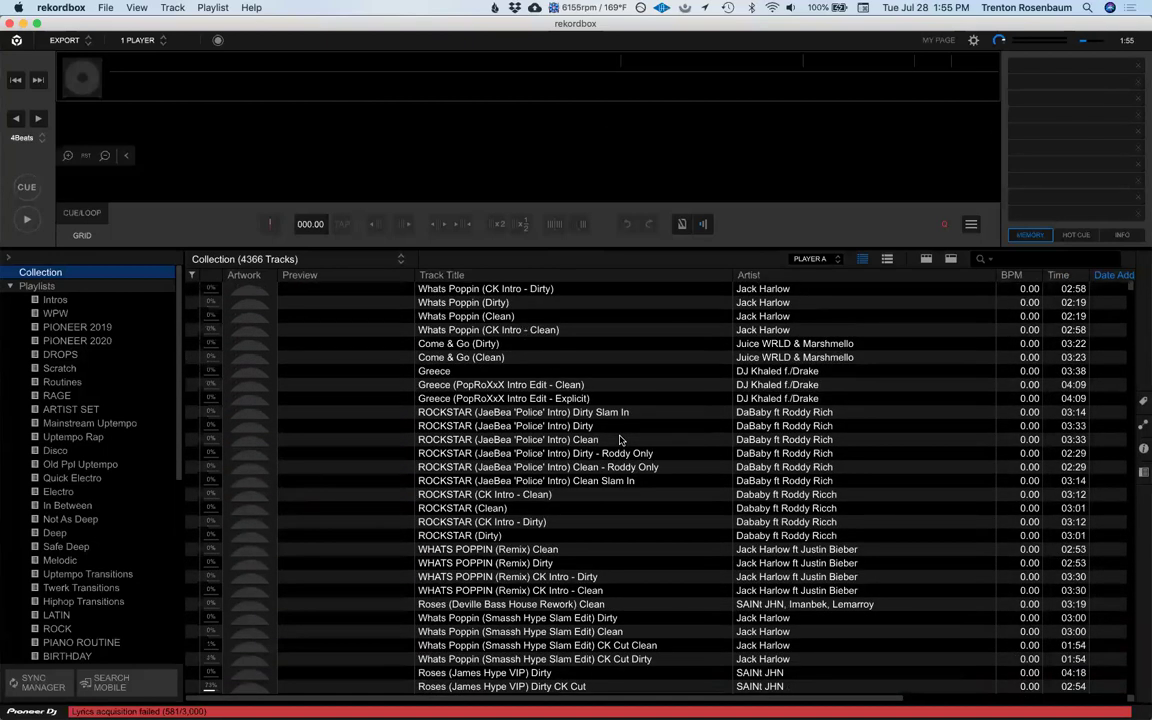
scroll(620, 440, down, 3)
scroll(620, 440, down, 3)
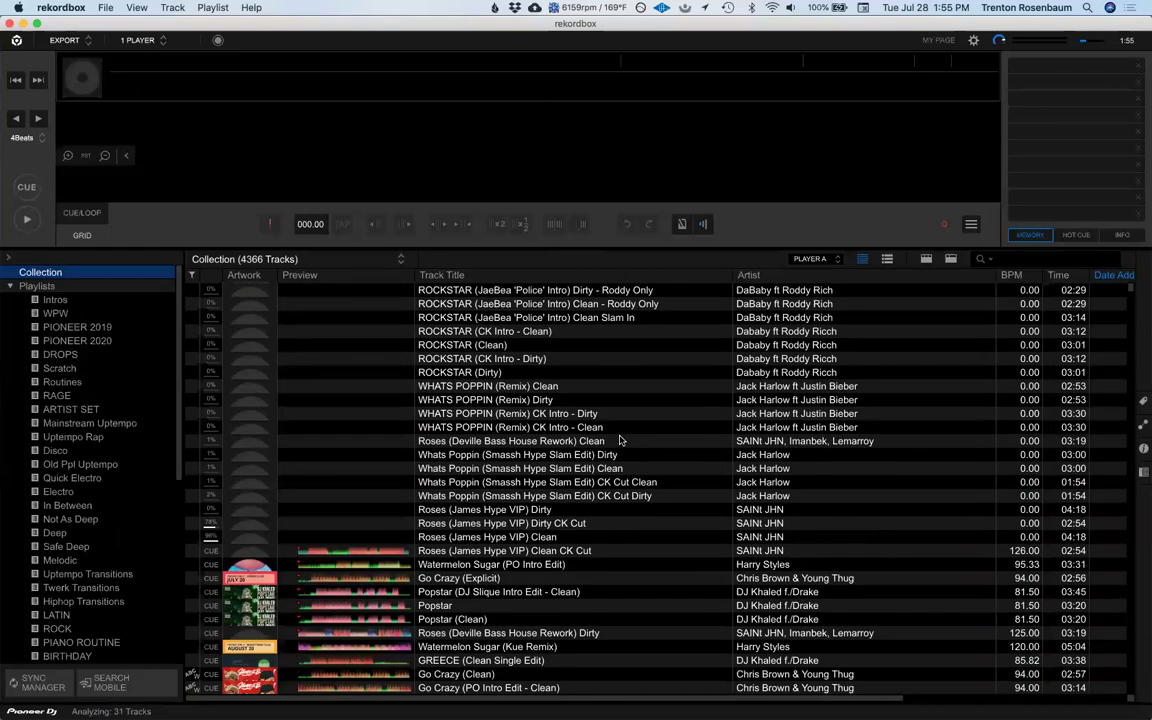
scroll(620, 440, up, 6)
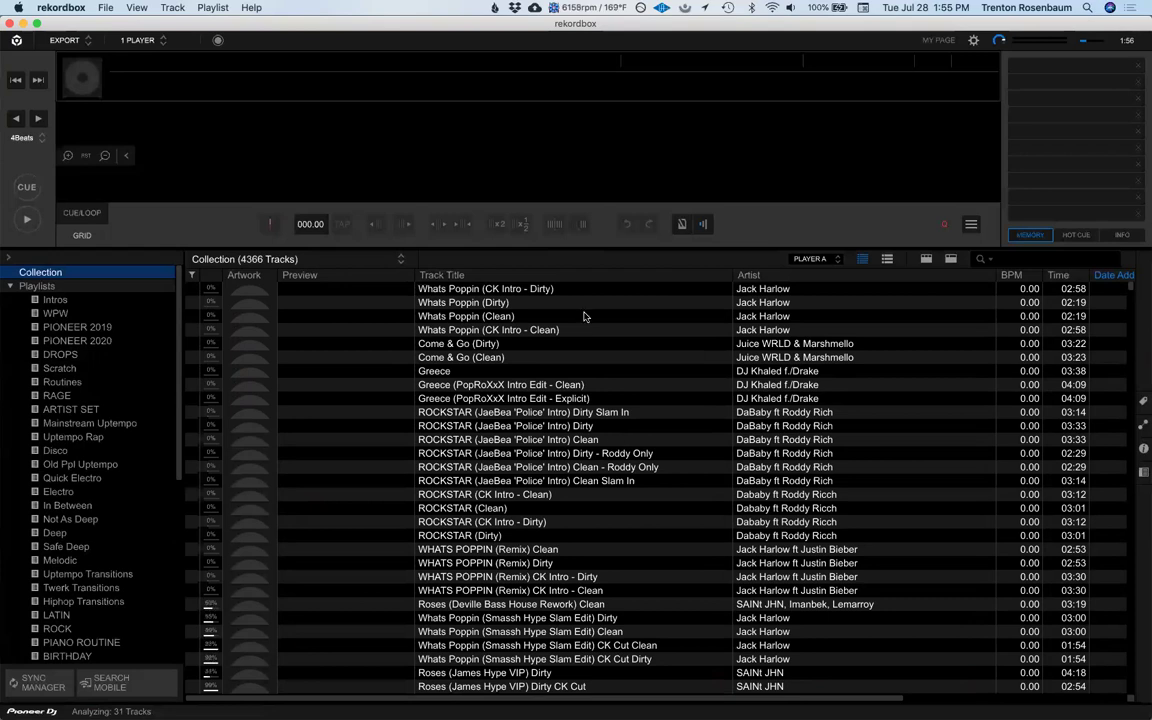
Step: Filter the collection with 'whats popp' and load Whats Poppin (CK Intro - Dirty) onto Player A
click(637, 331)
key(super+f)
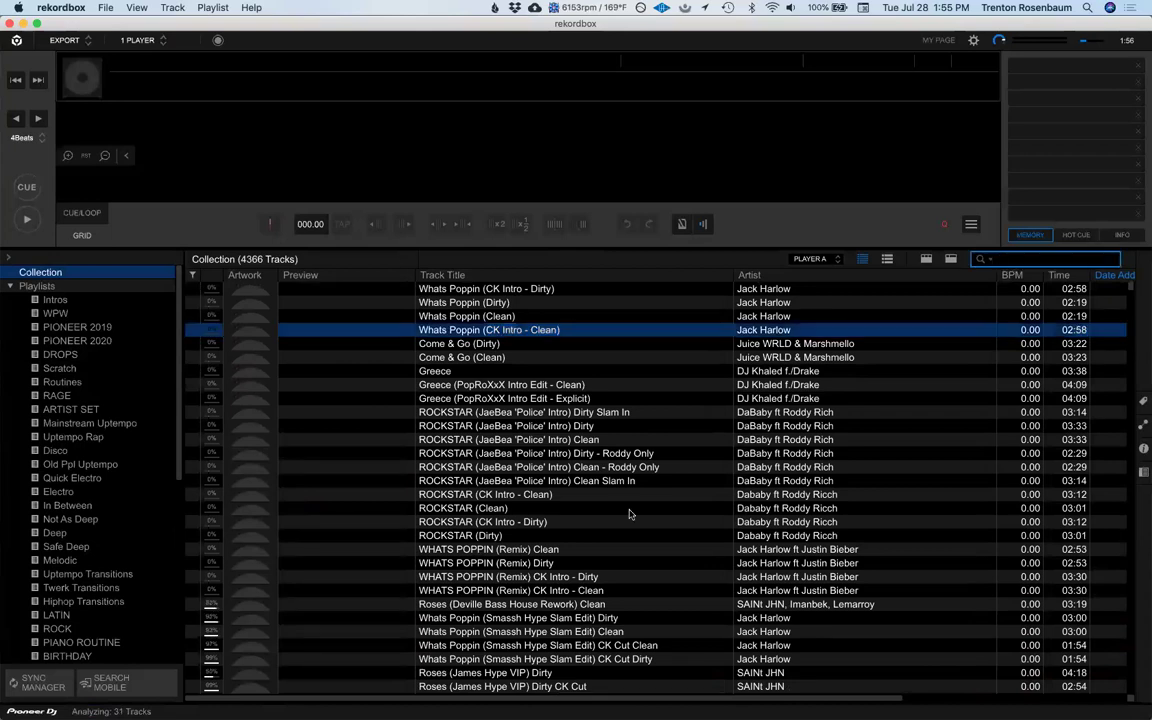
text(whats popp)
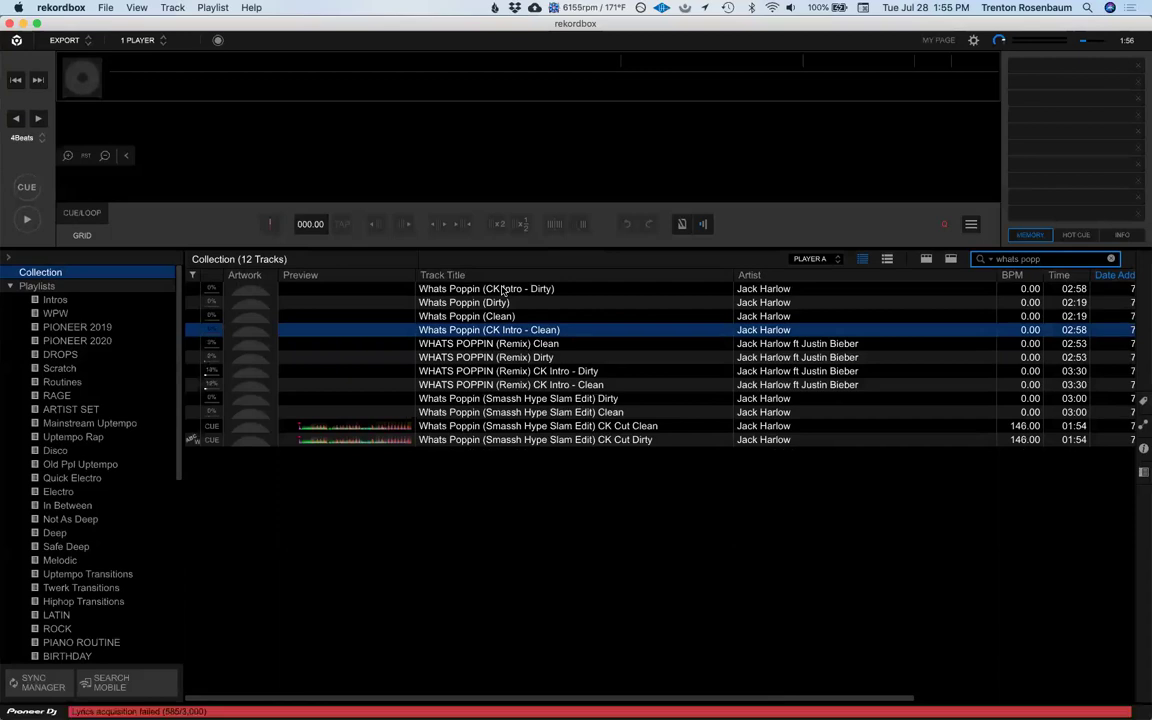
click(503, 289)
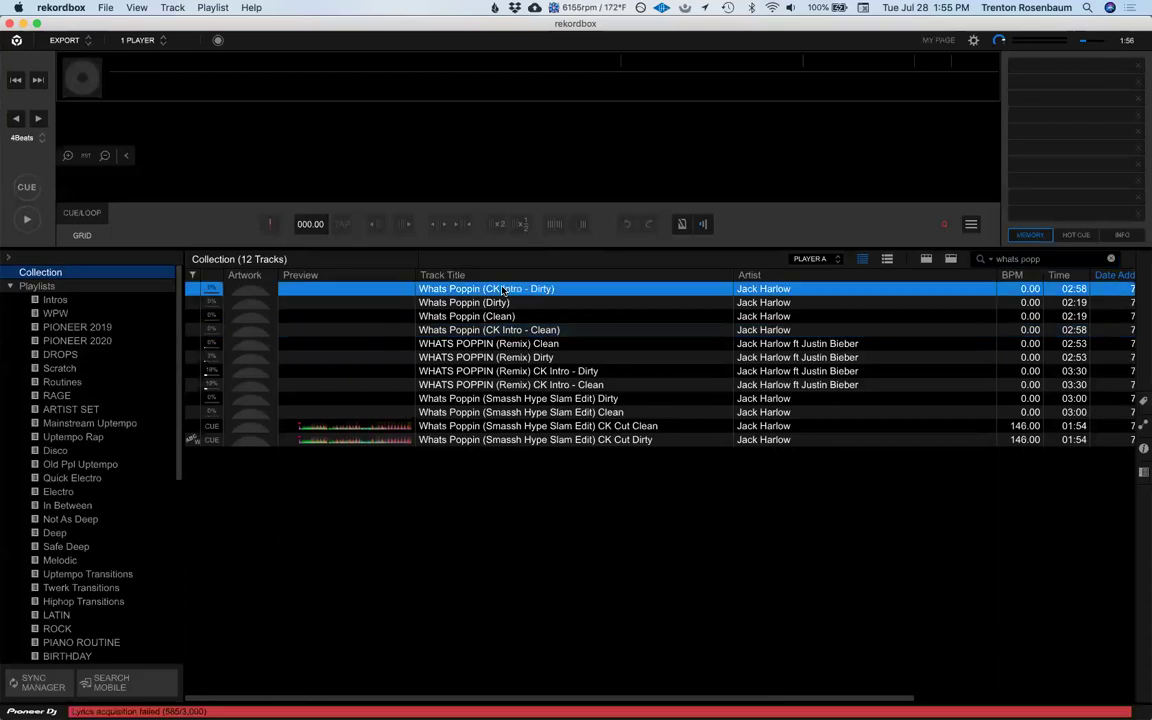
drag(503, 289, 628, 105)
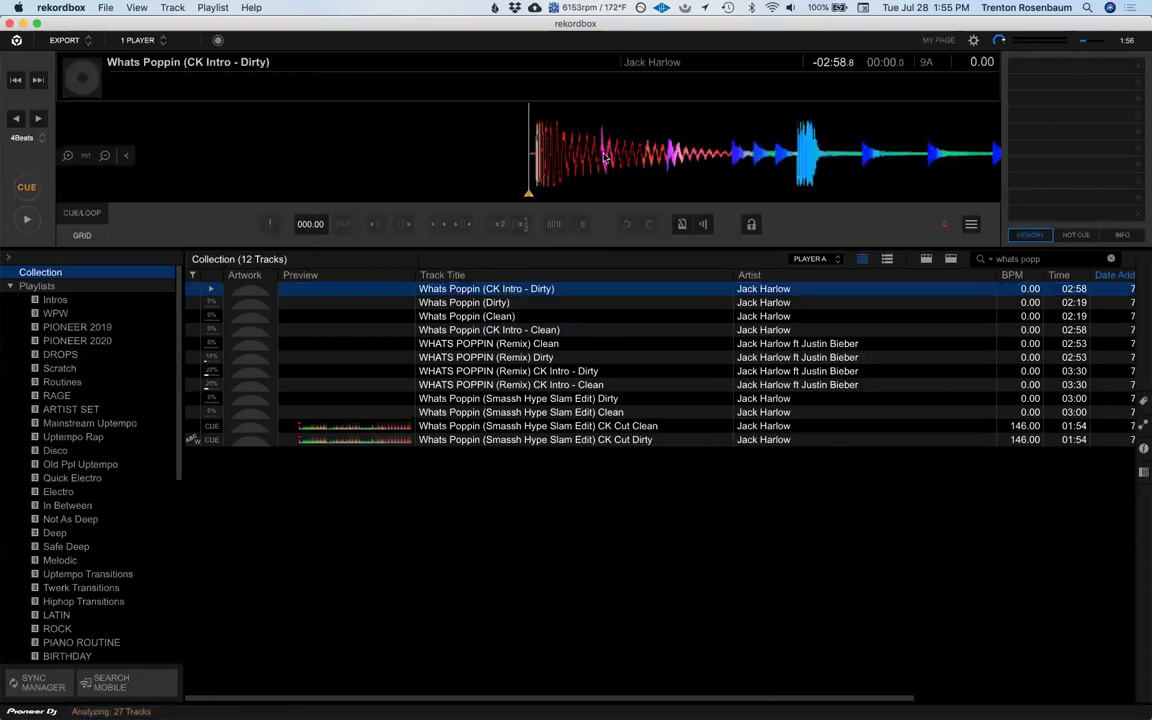
Step: Load the Smassh Hype Slam Edit CK Cut Dirty track, set its downbeat, and play to check the 146 BPM grid
double_click(486, 440)
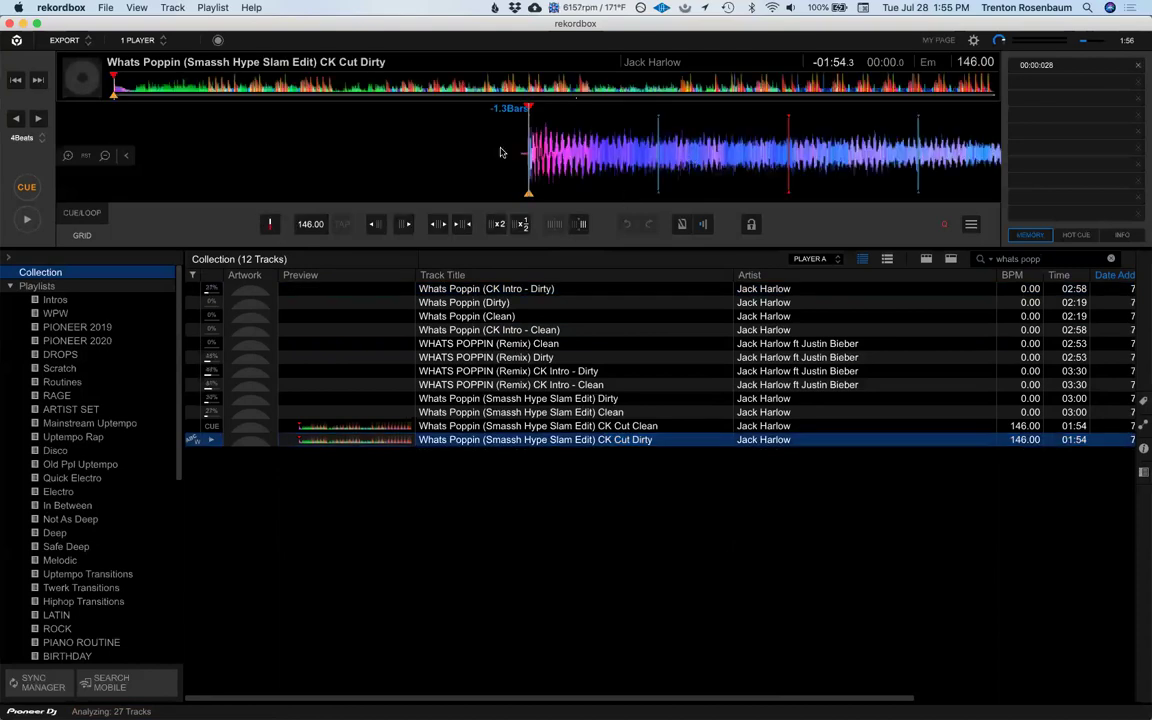
click(269, 224)
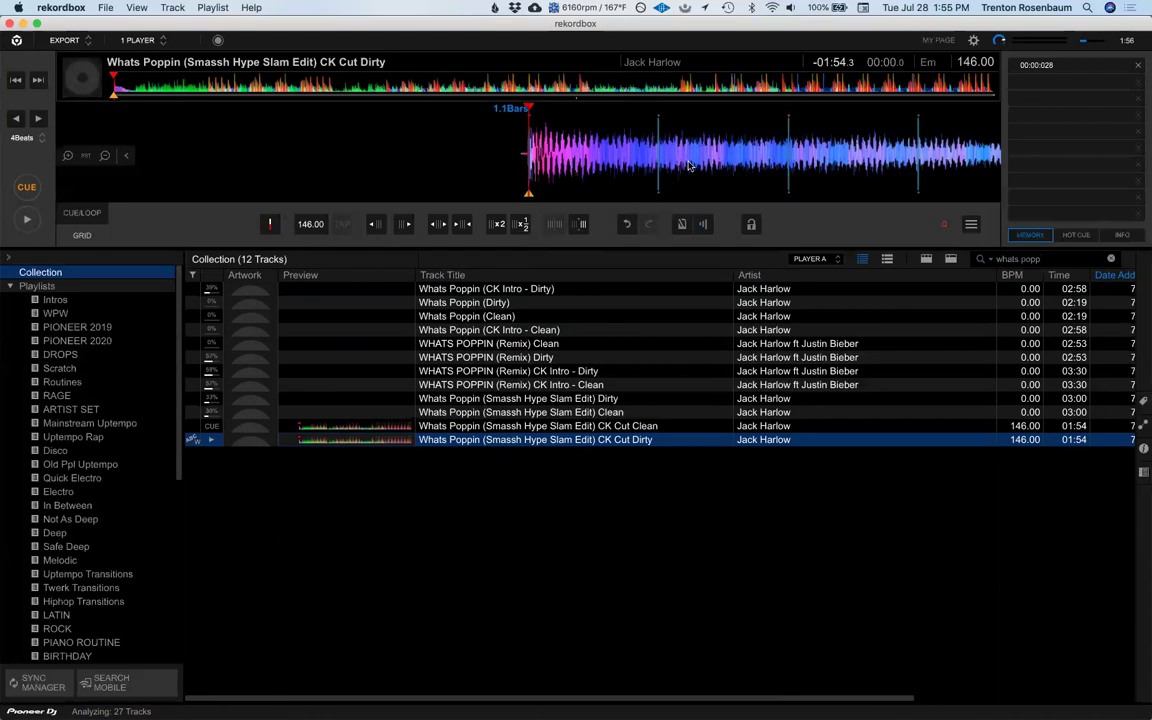
key(space)
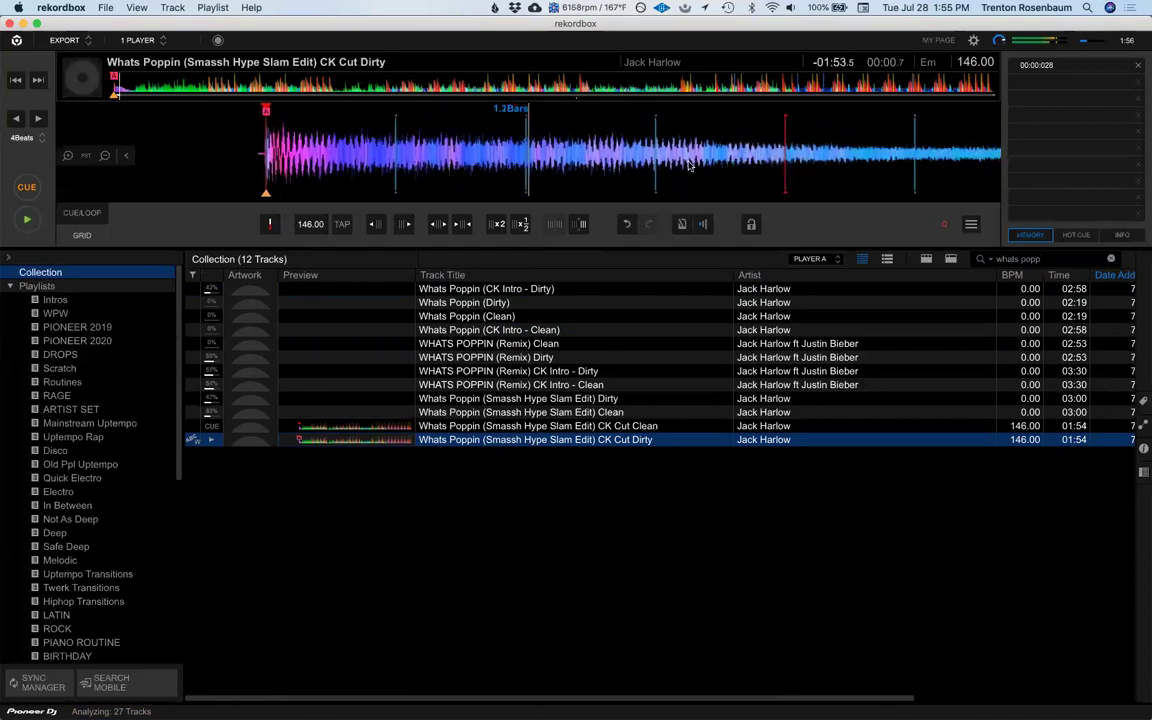
key(XF86AudioRaiseVolume)
key(XF86AudioLowerVolume)
key(XF86AudioRaiseVolume)
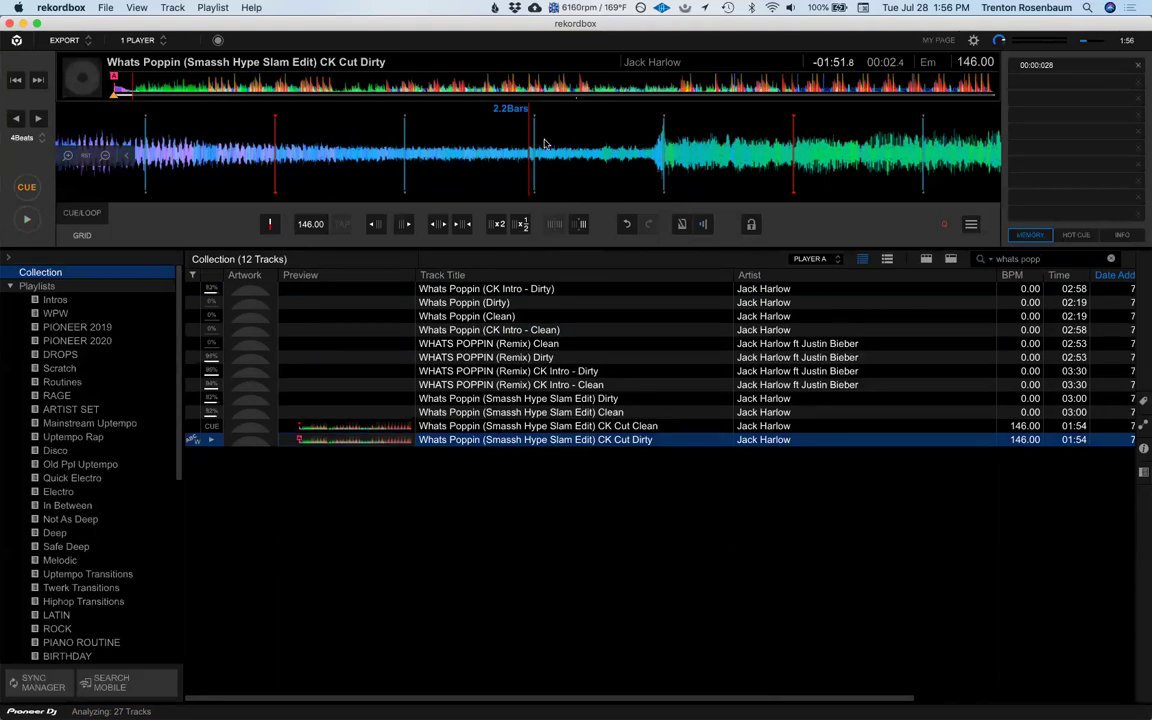
mouse_move(538, 144)
mouse_down()
mouse_move(495, 137)
mouse_move(548, 155)
mouse_up()
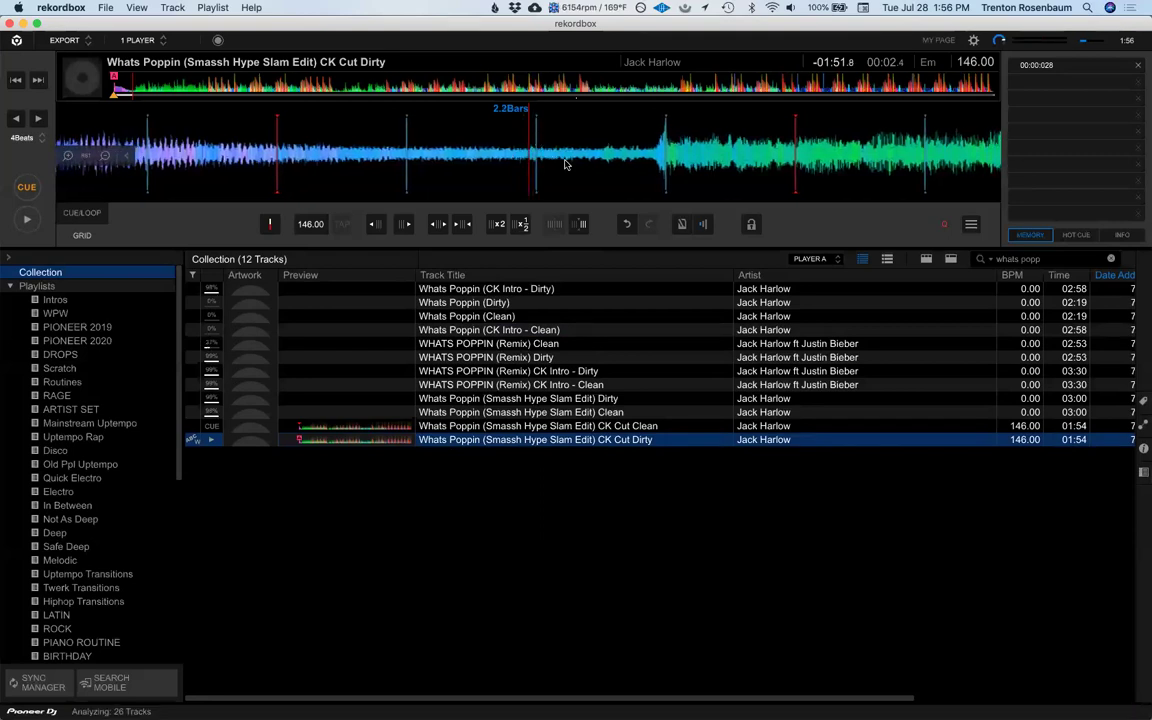
drag(507, 148, 562, 166)
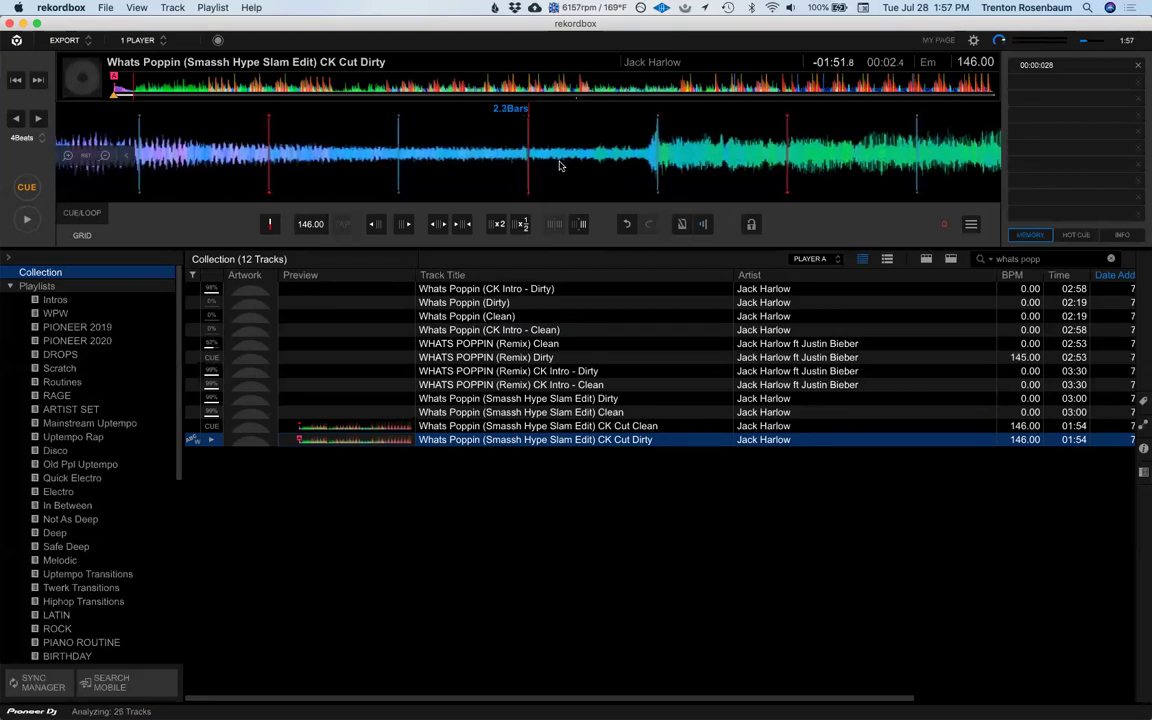
key(Home)
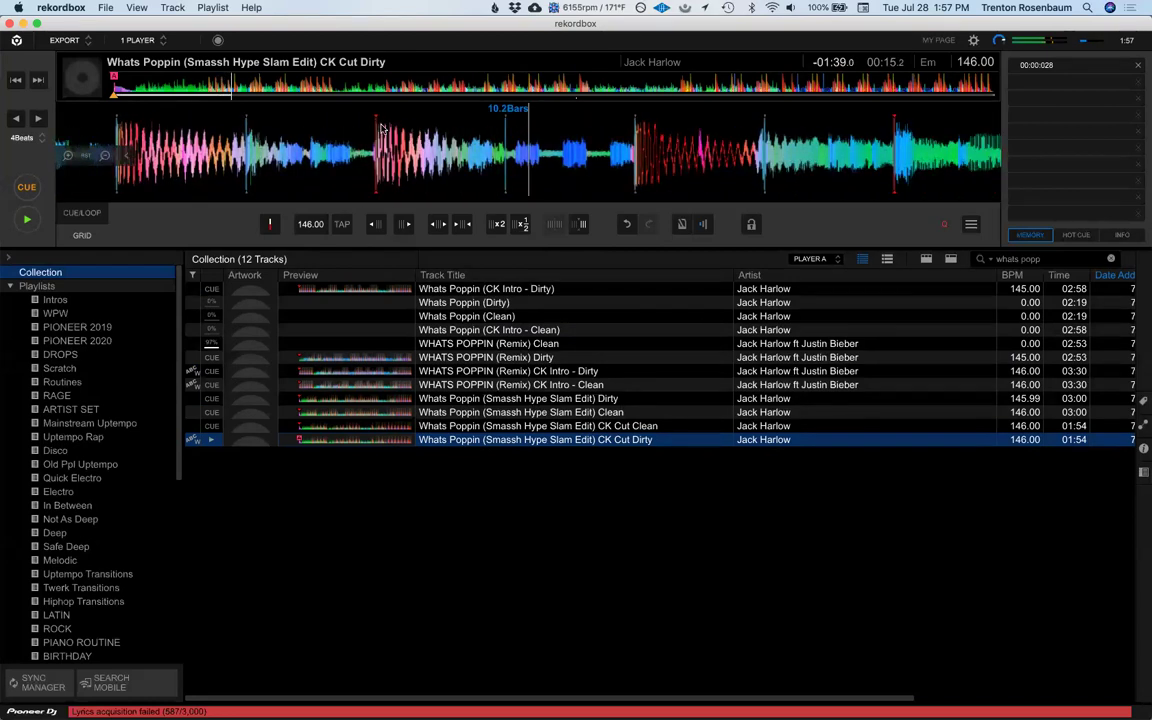
click(205, 93)
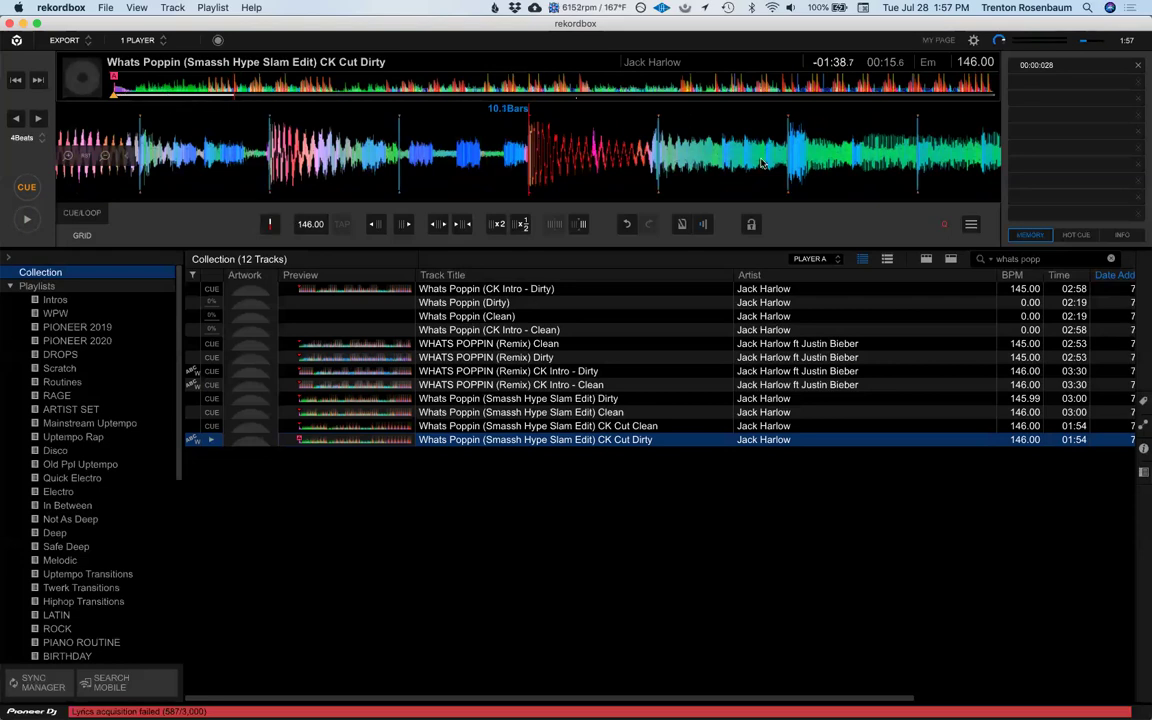
click(114, 85)
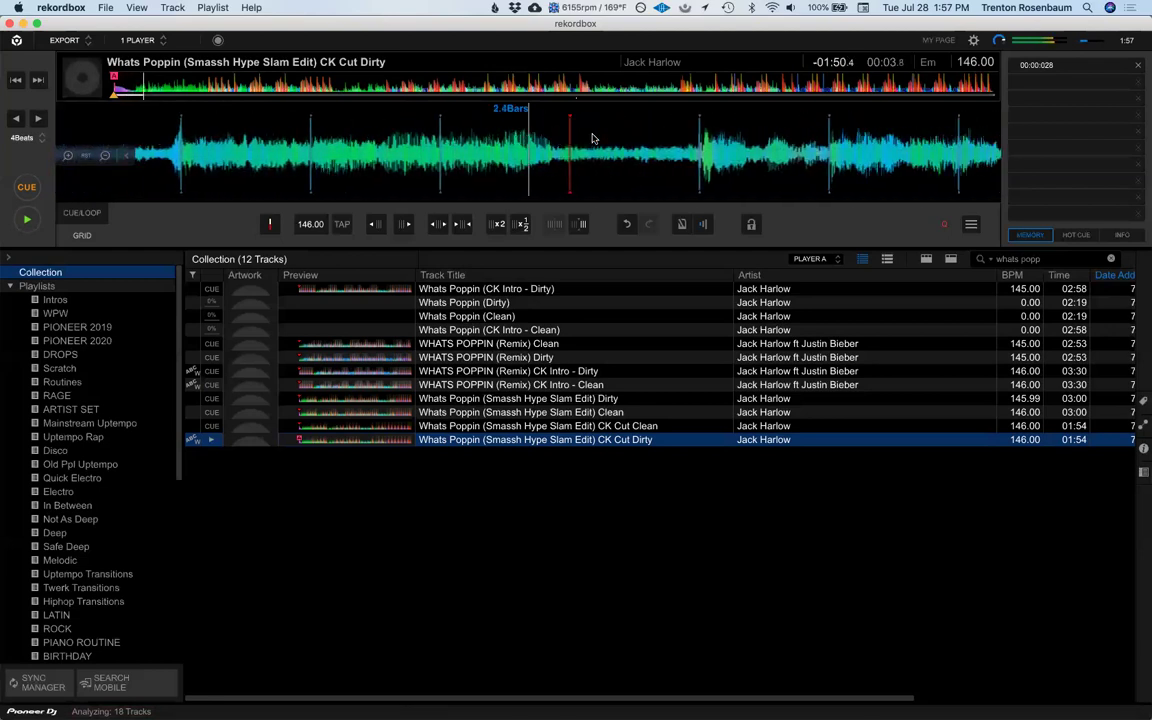
key(Home)
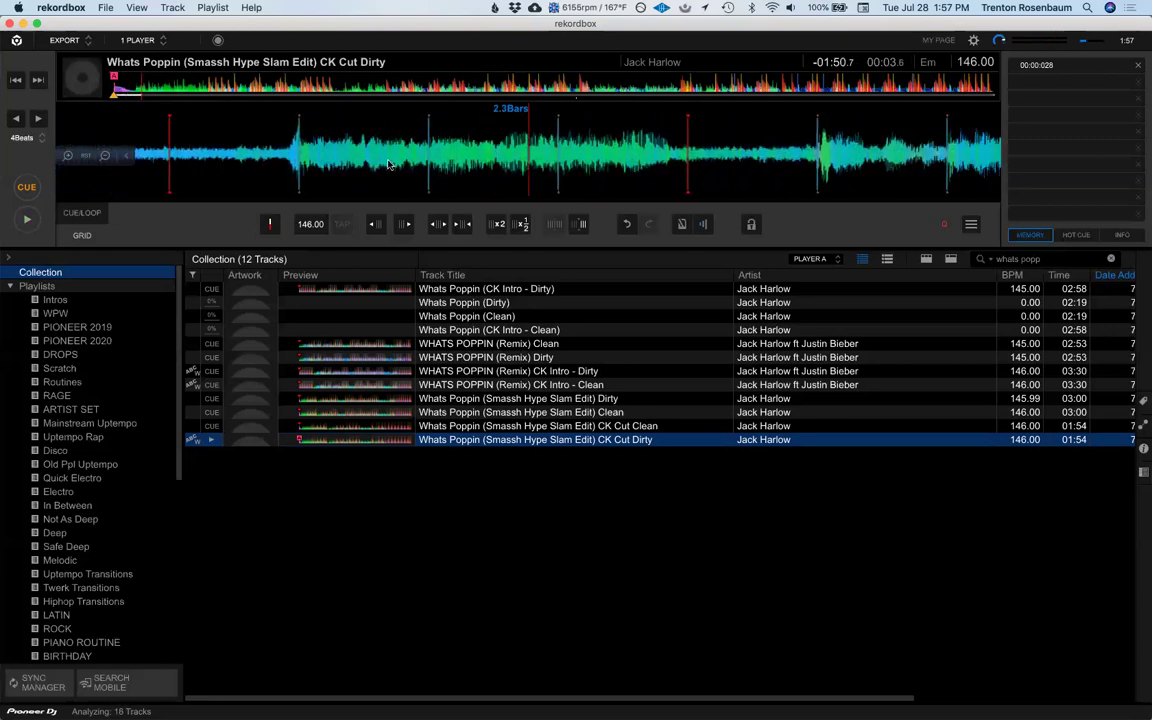
click(115, 88)
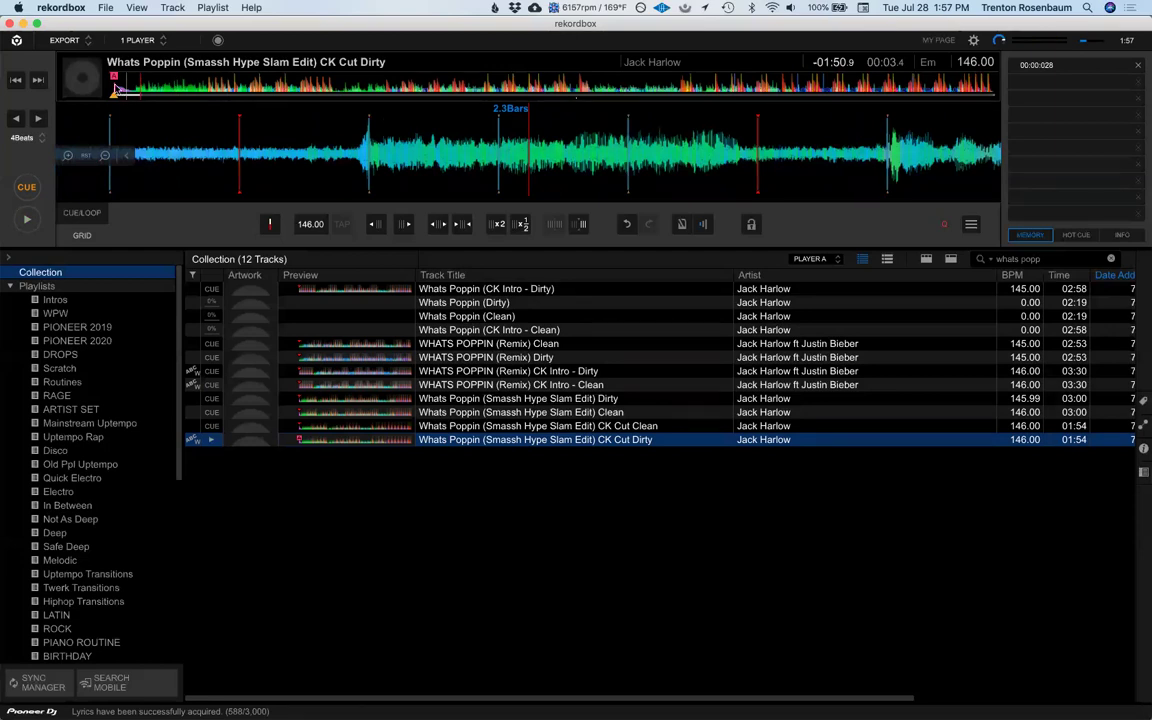
click(116, 88)
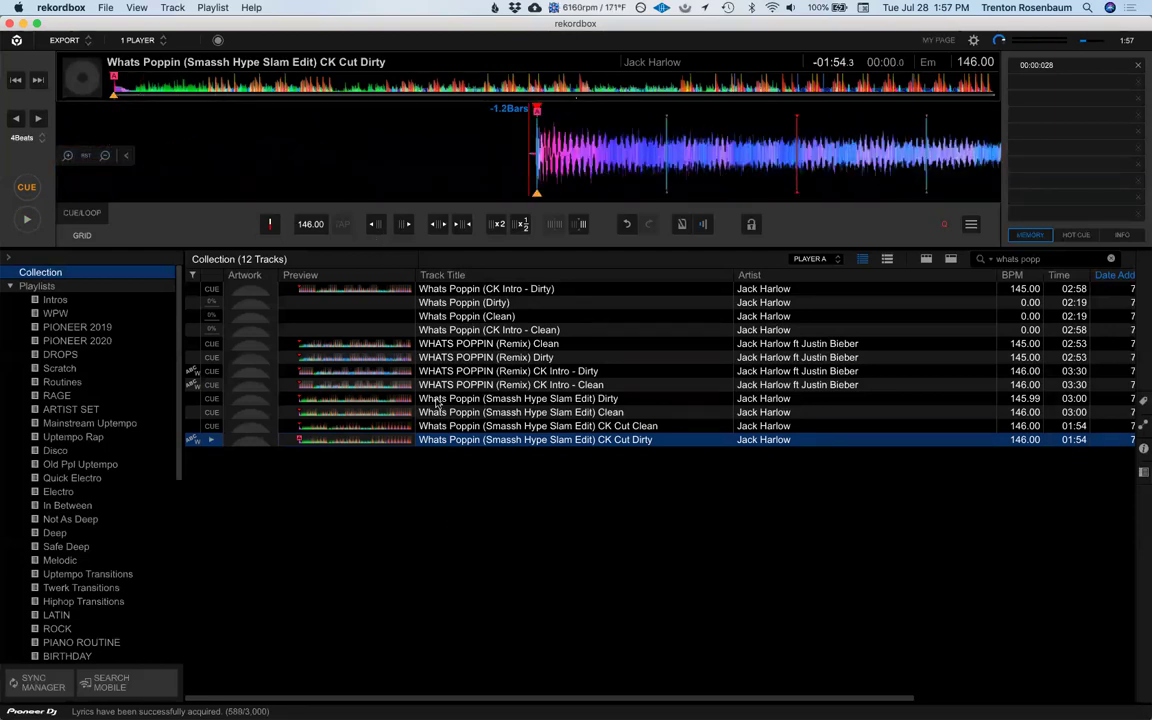
Step: Load Whats Poppin (CK Intro - Dirty) and audition it at several points up to about 0:31
double_click(467, 290)
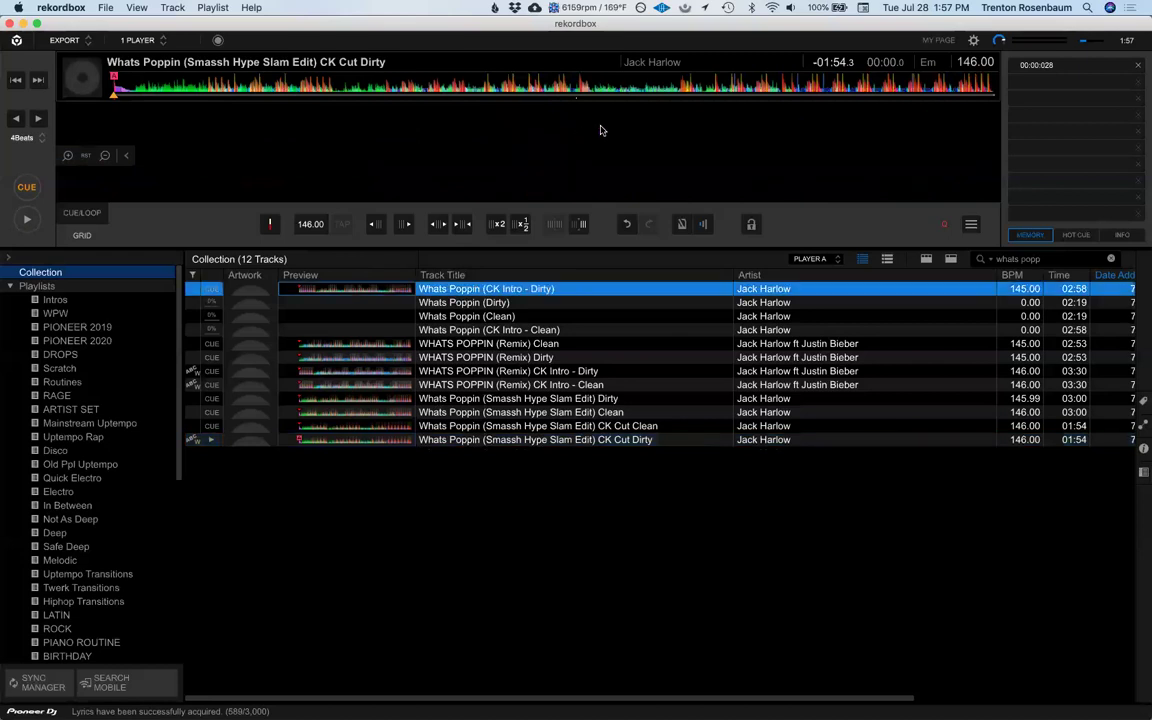
key(space)
click(172, 84)
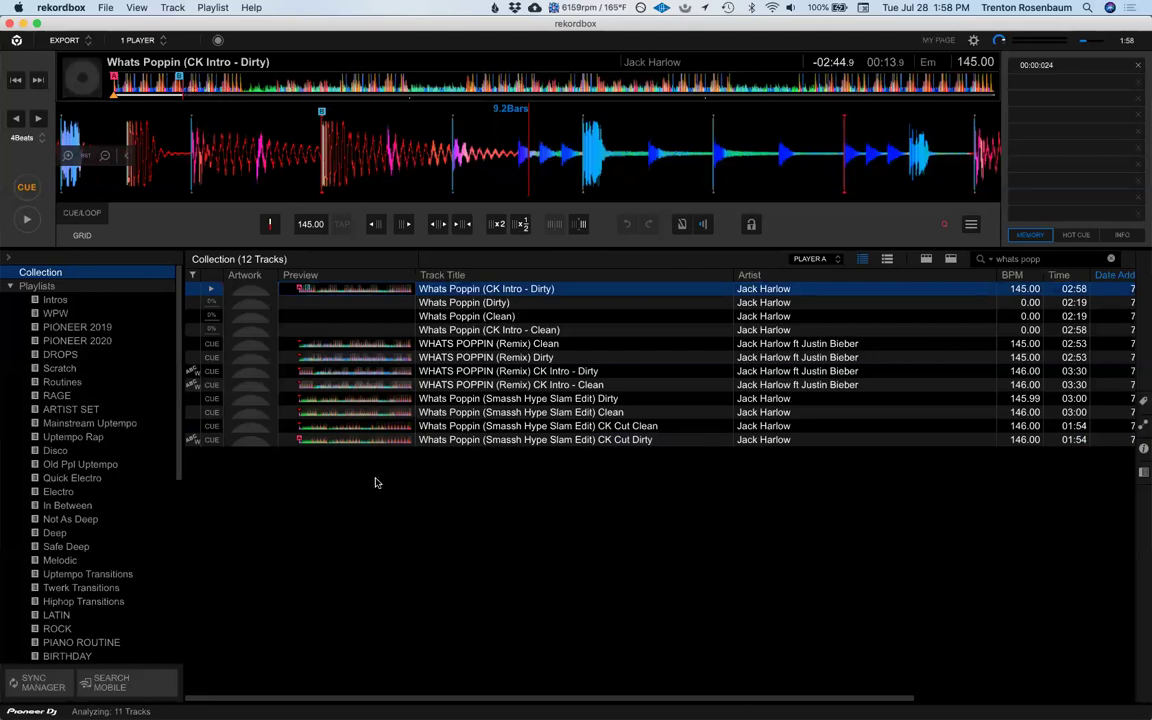
click(388, 518)
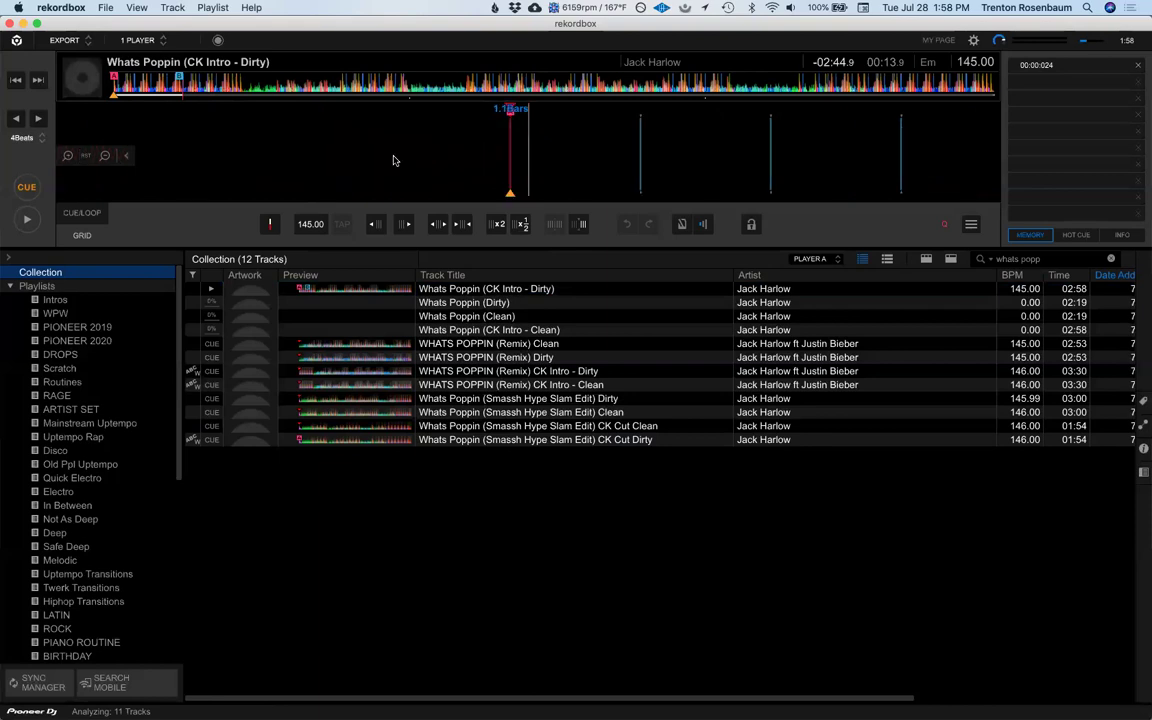
scroll(396, 159, down, 10)
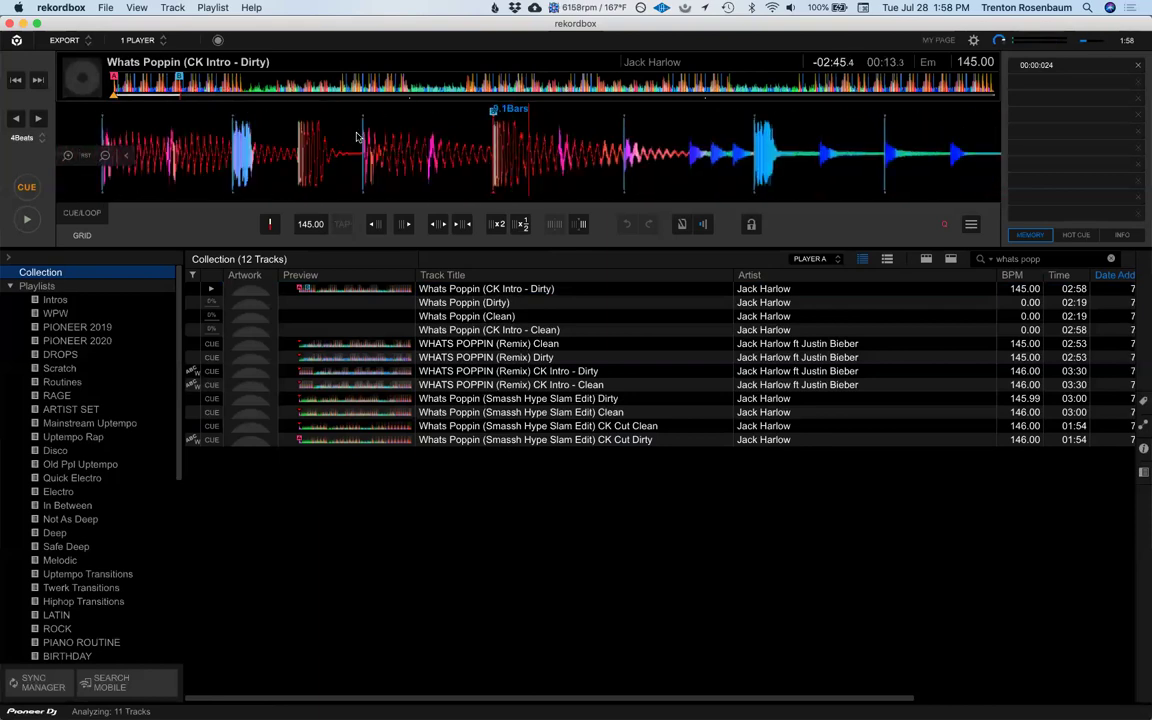
scroll(356, 137, down, 5)
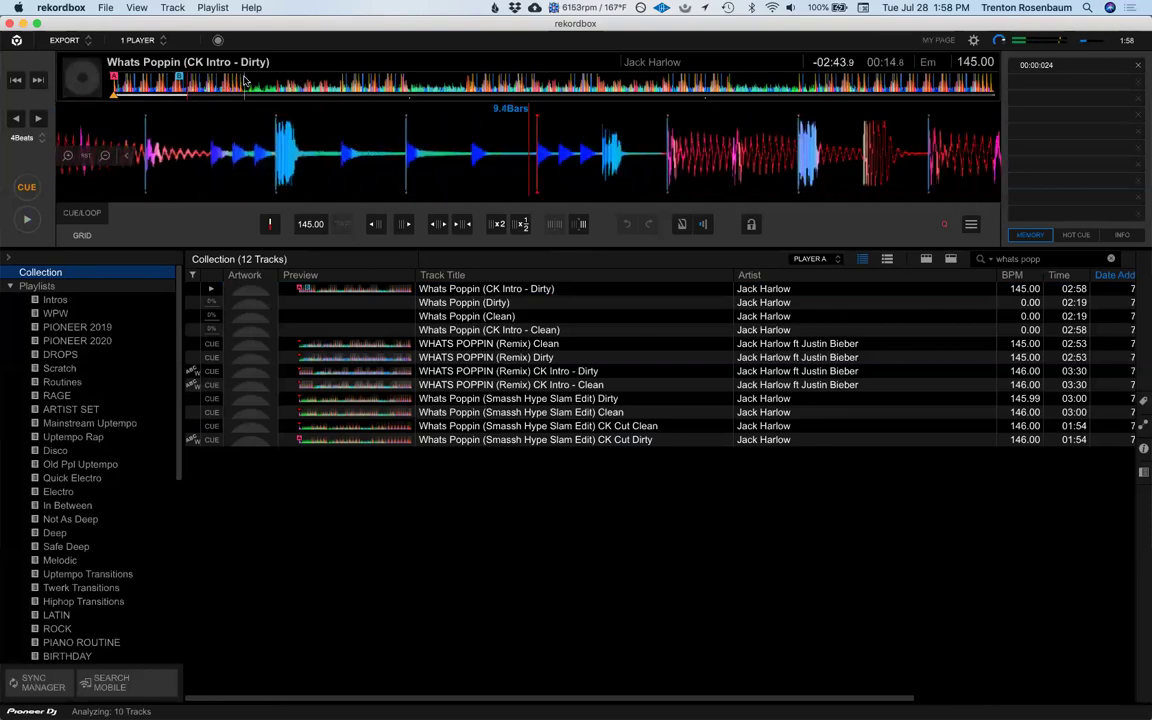
click(244, 88)
key(space)
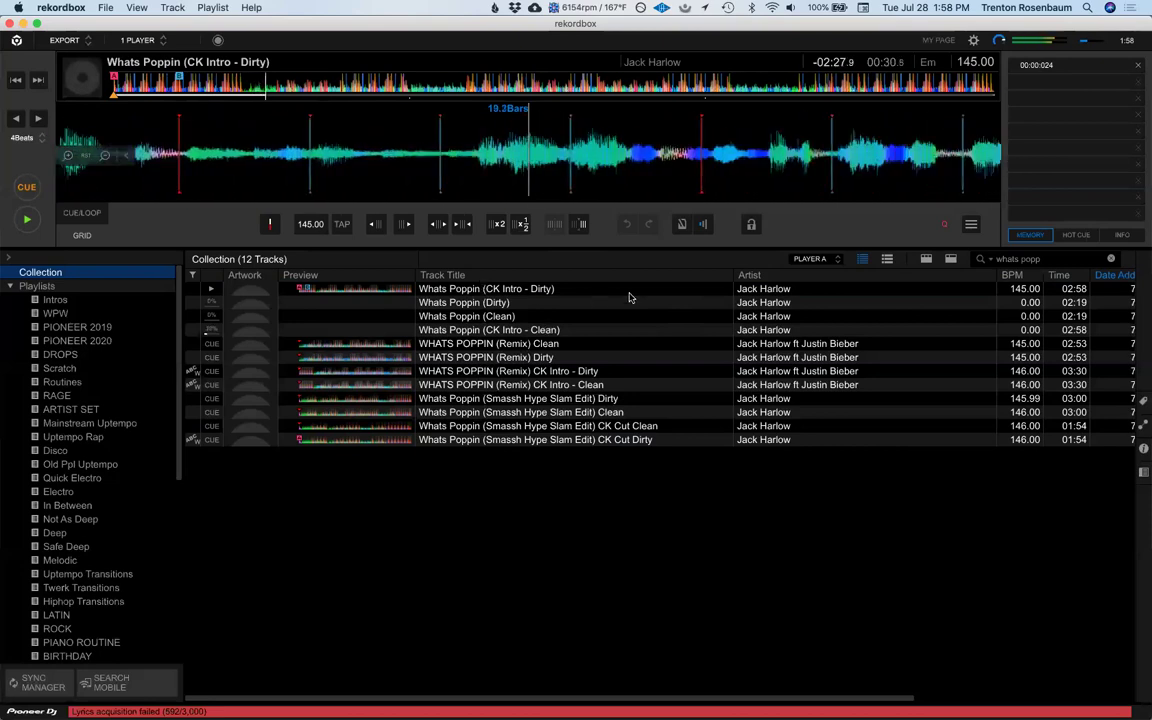
click(763, 290)
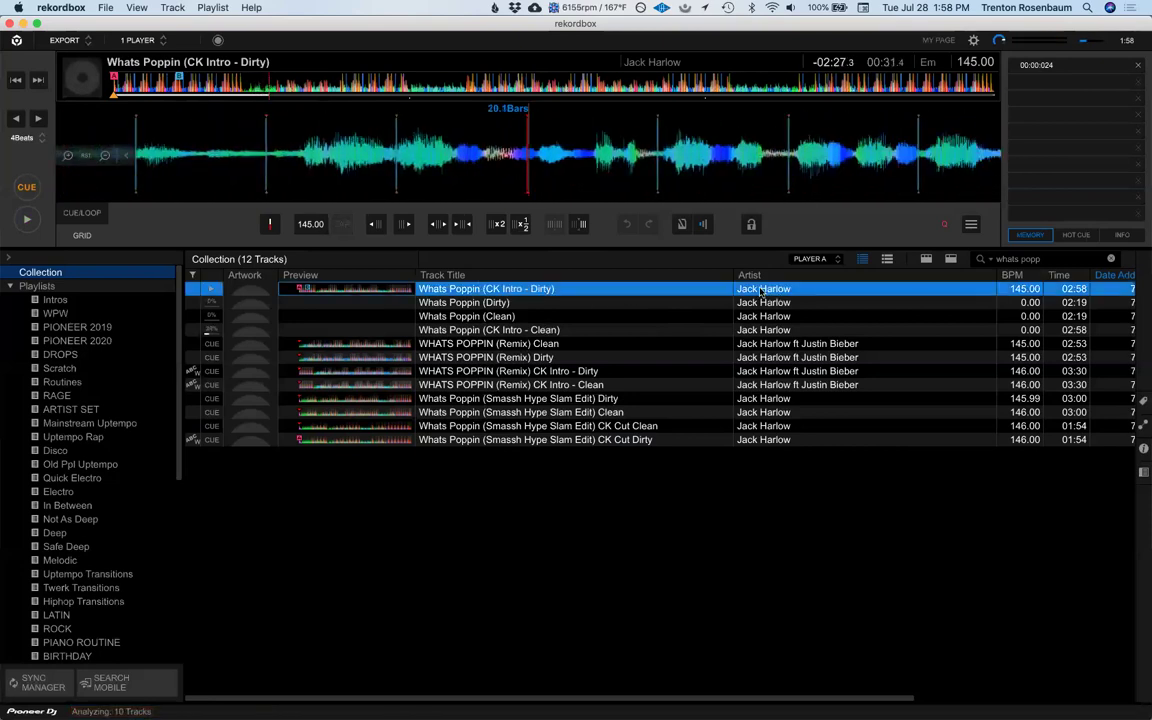
Step: Append ' - Jack Harlow' to the Whats Poppin (CK Intro - Dirty) and Whats Poppin (Dirty) titles
click(553, 290)
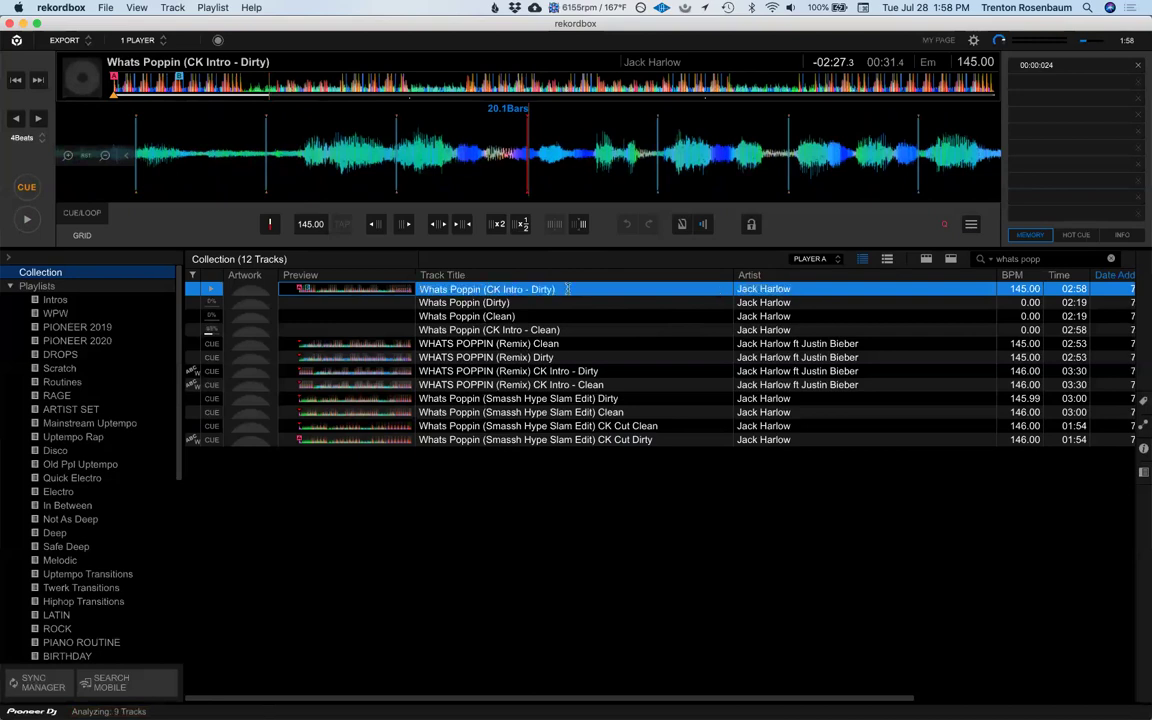
text(- Jack Harlow)
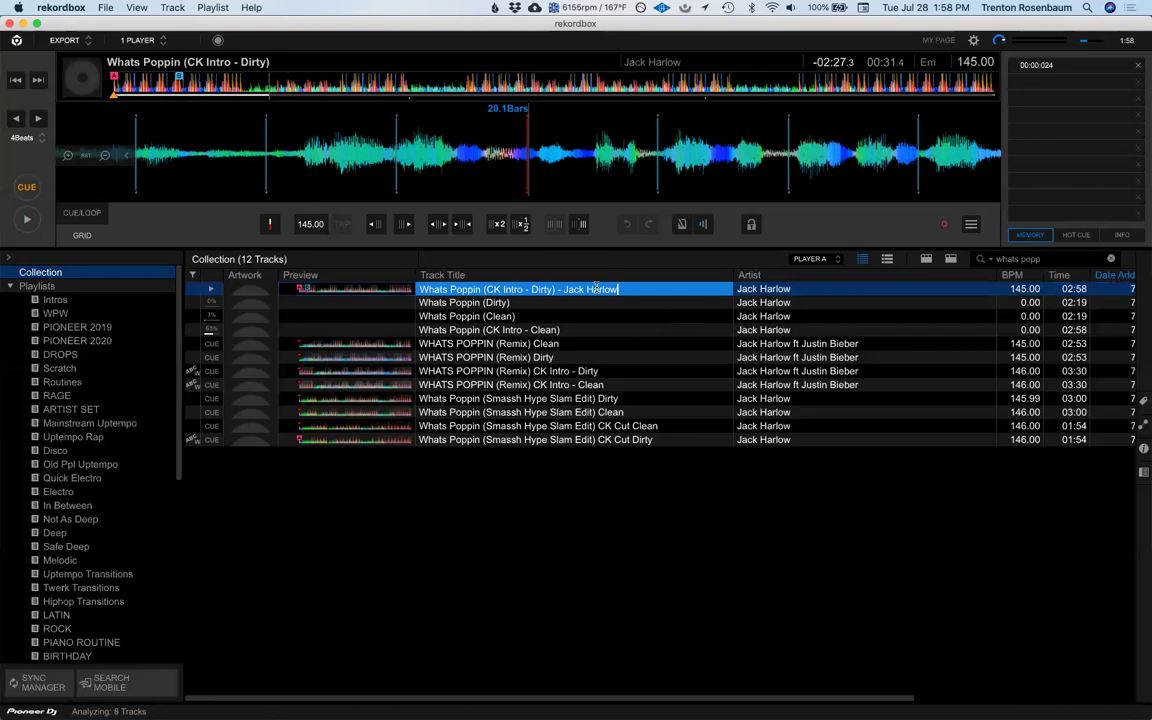
key(Return)
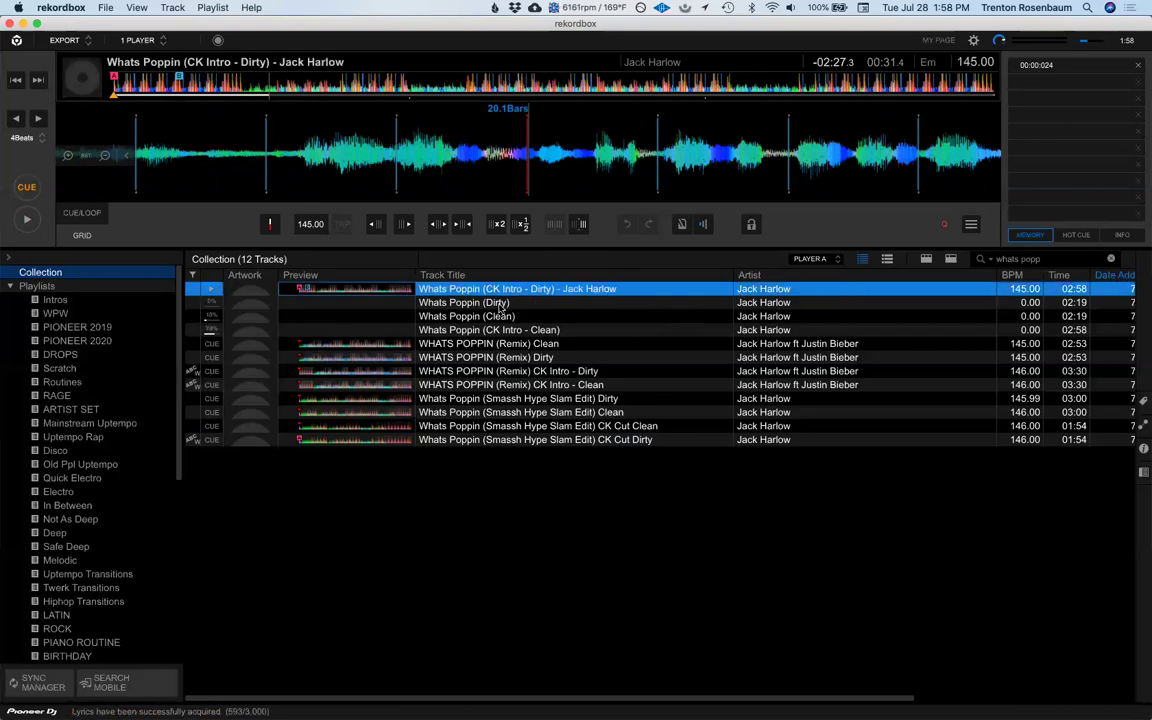
click(500, 303)
click(548, 303)
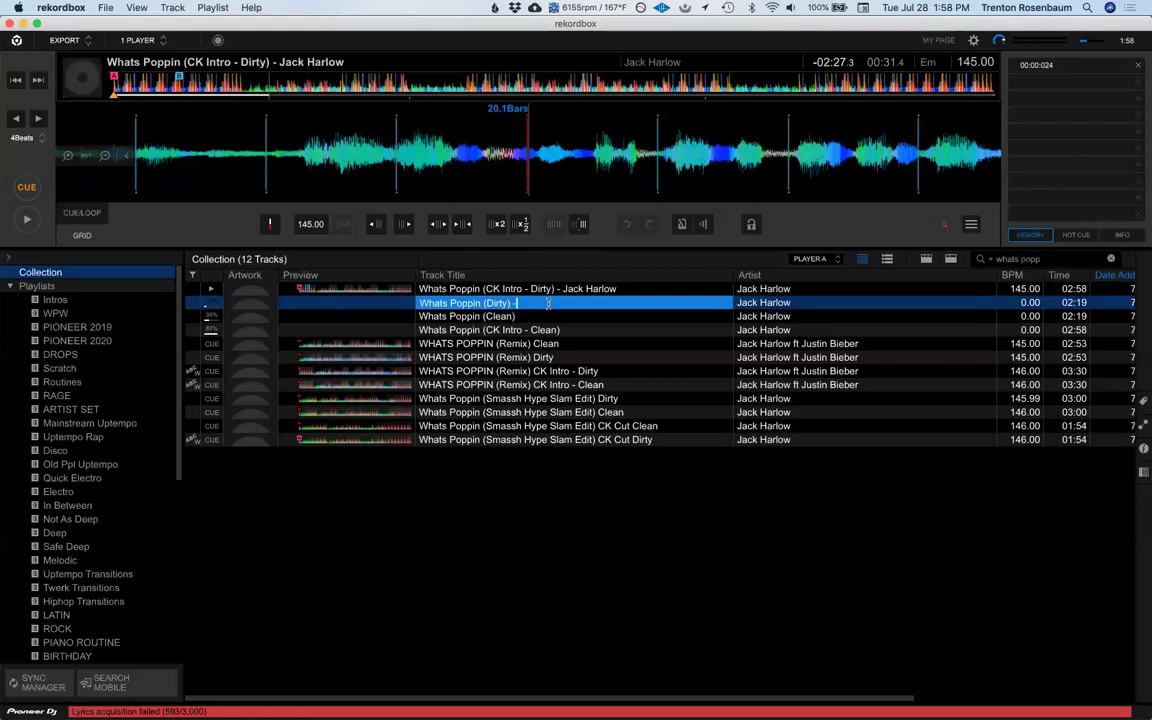
key(super+a)
key(BackSpace)
text(Whats Poppin (Dirty) - Jack Harlow)
key(Return)
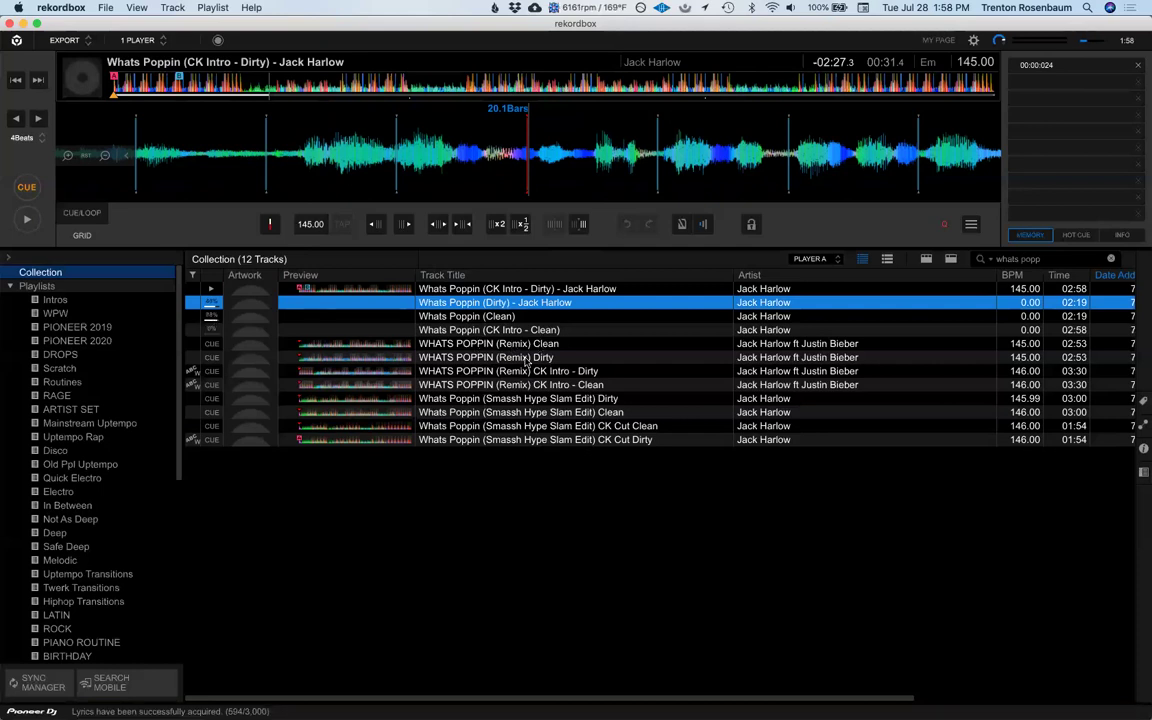
Step: Load WHATS POPPIN (Remix) Dirty, then its CK Intro - Dirty version, starting about 26 seconds in
double_click(527, 359)
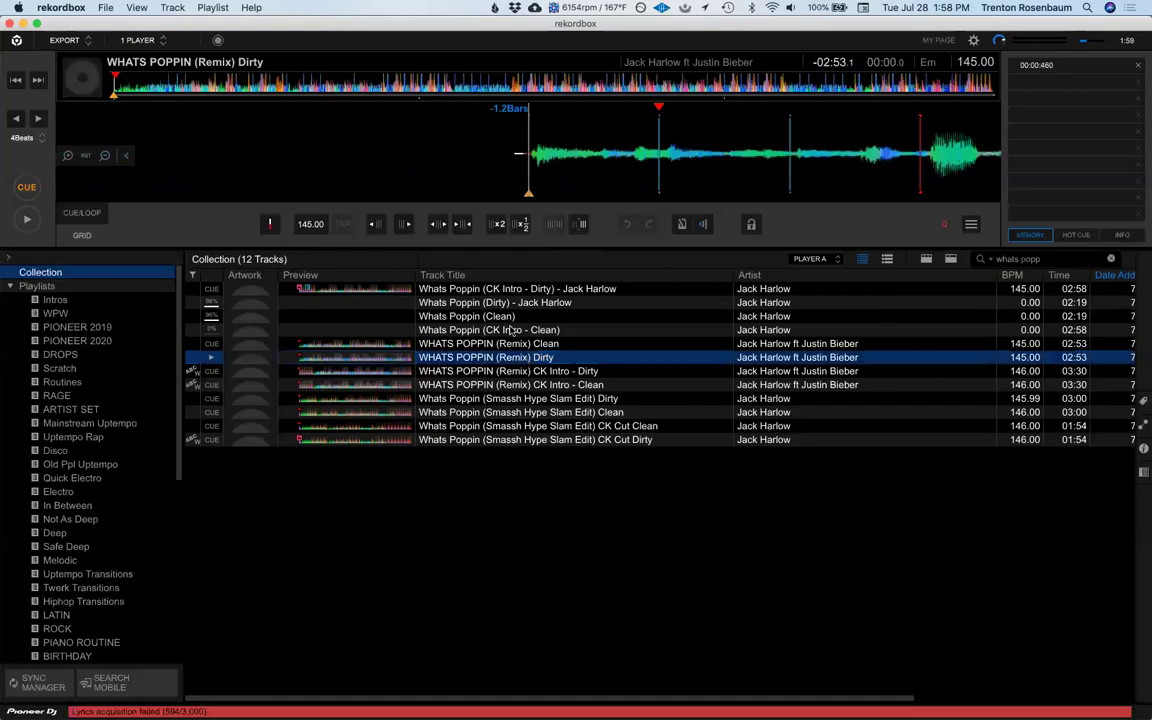
key(space)
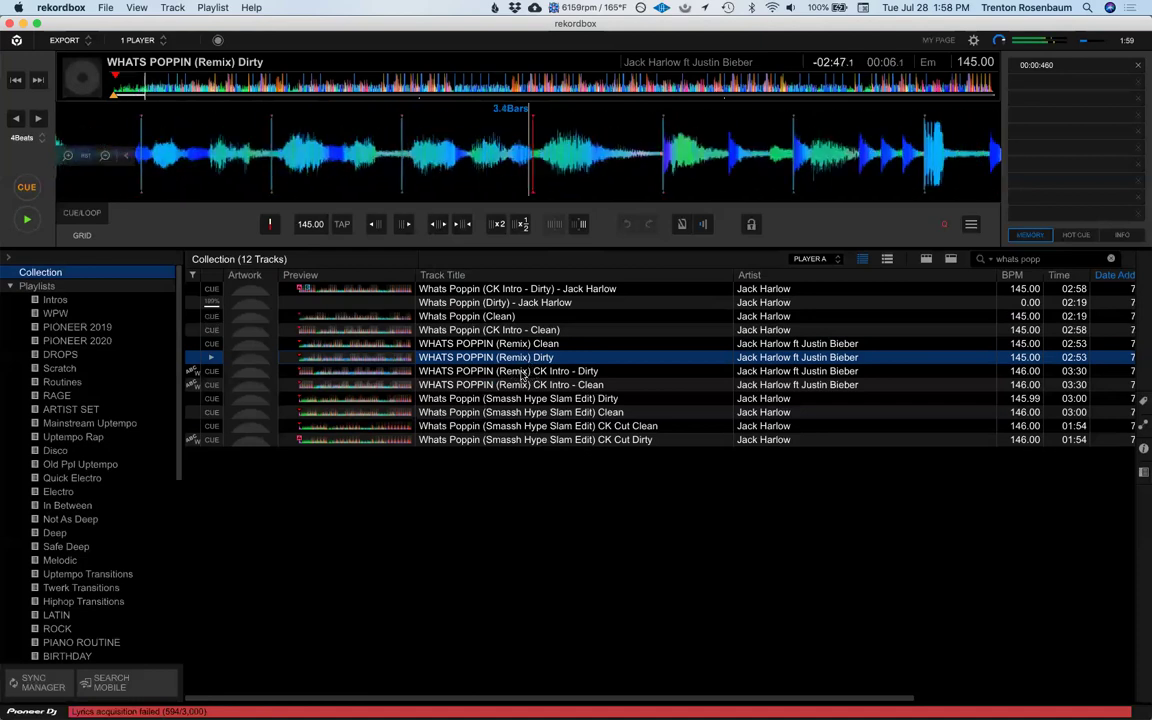
double_click(522, 372)
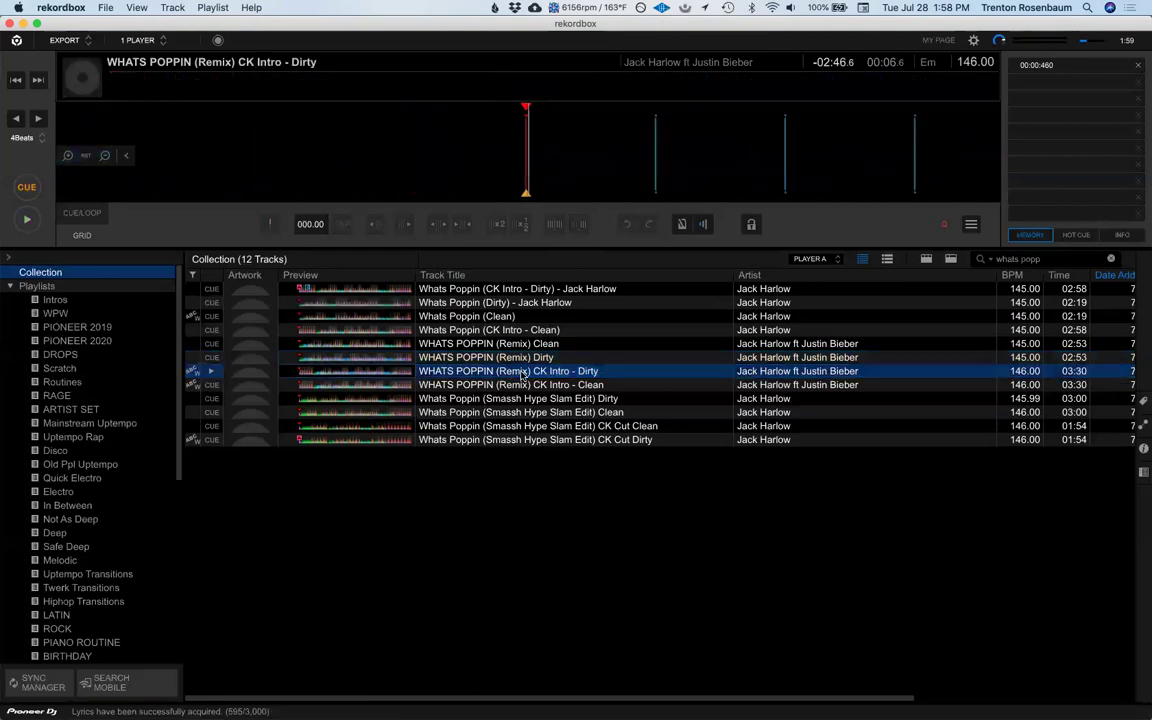
click(222, 90)
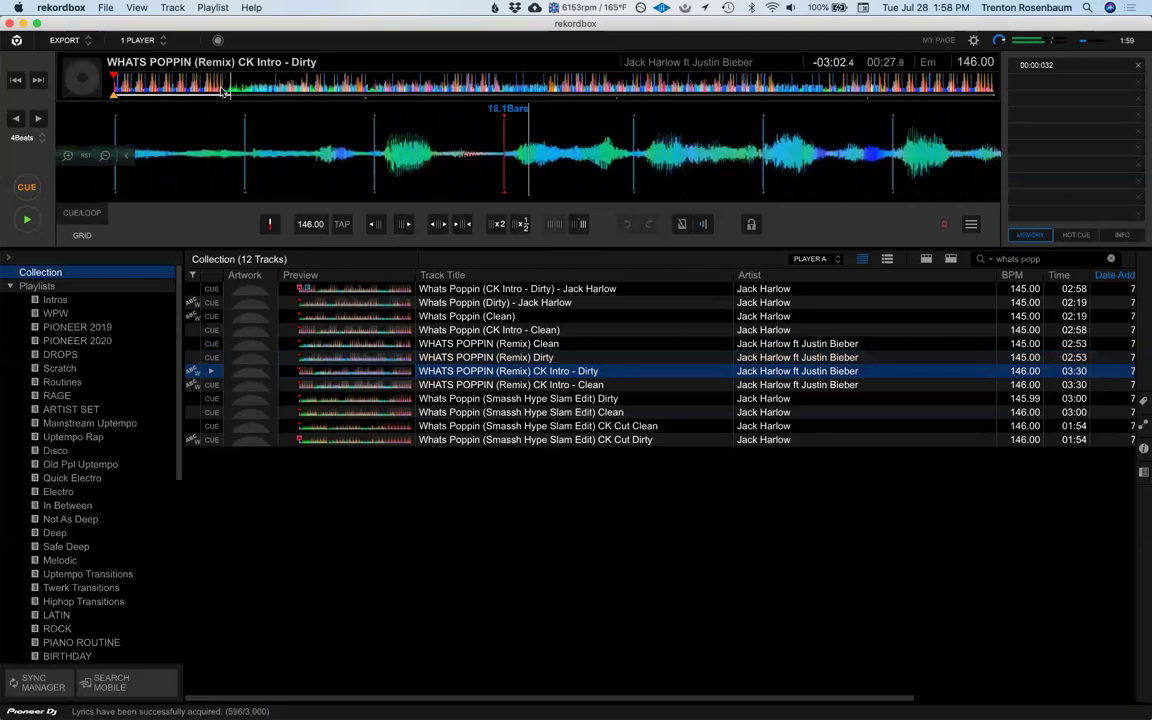
Step: Audition the remix's later sections and ending, then return to about 00:35
click(291, 84)
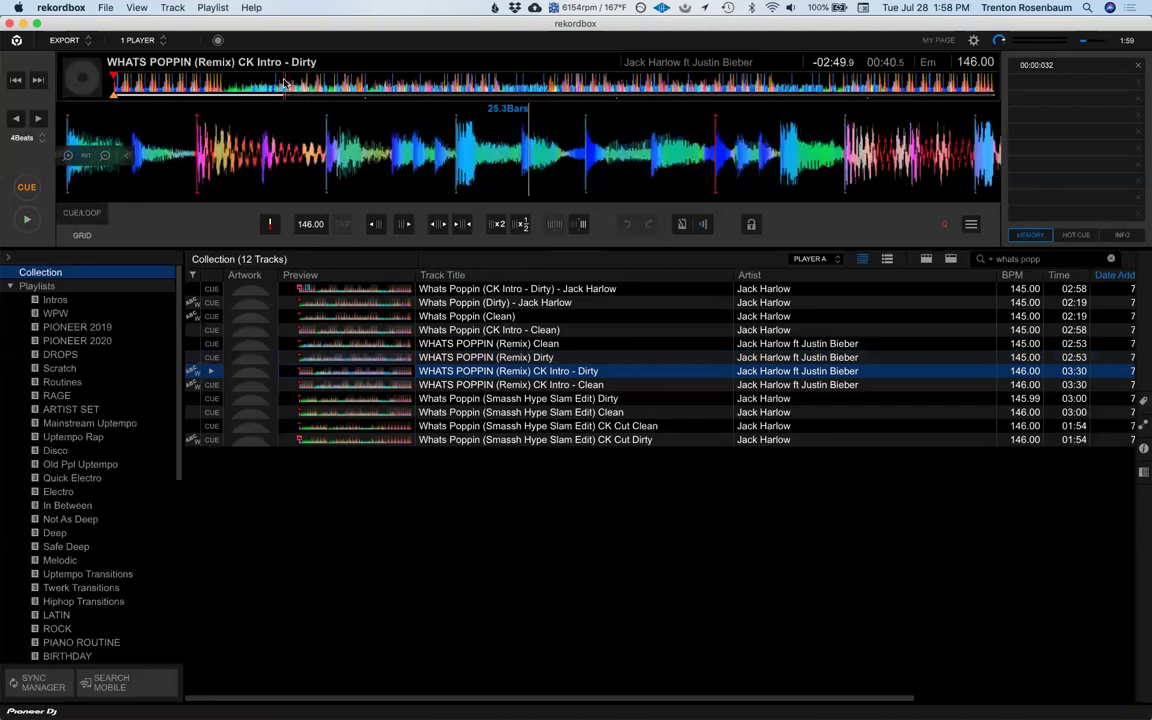
click(320, 84)
click(357, 84)
click(401, 84)
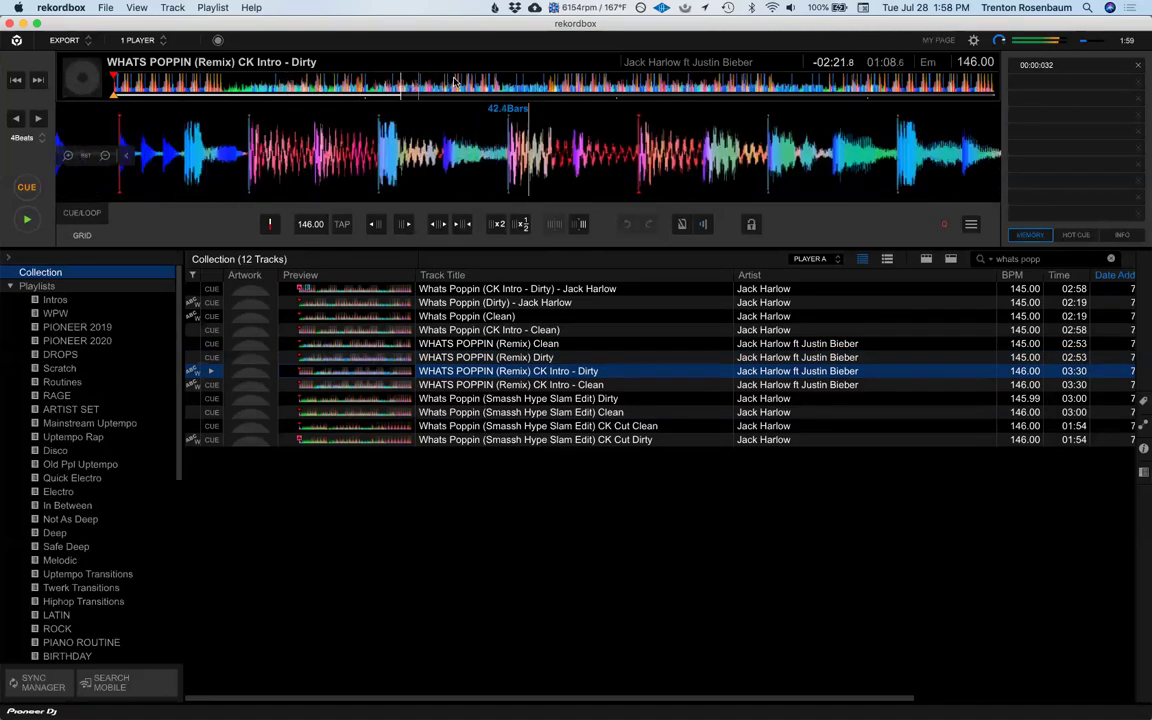
click(521, 84)
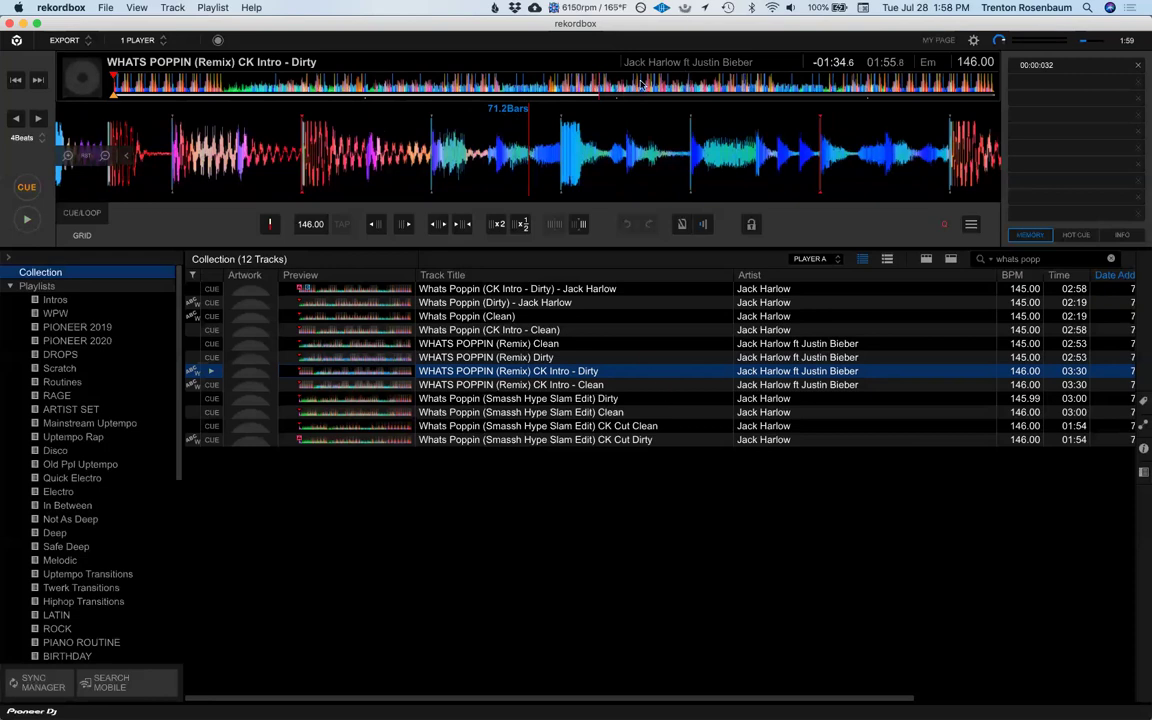
click(714, 88)
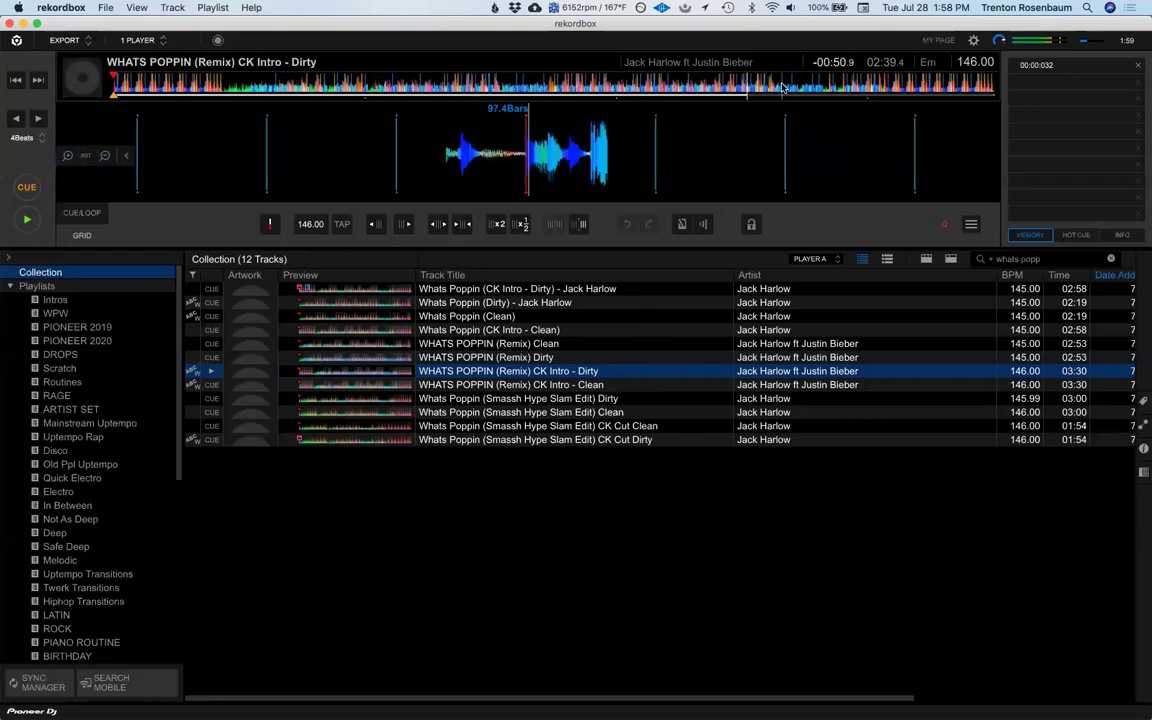
click(815, 88)
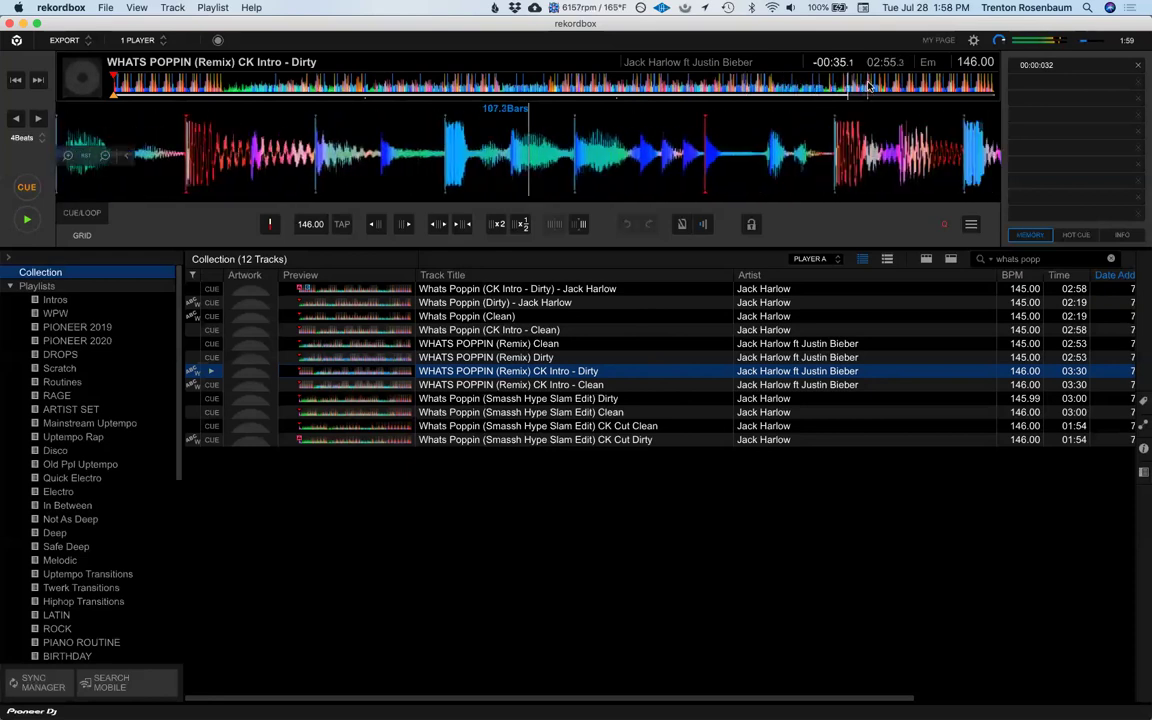
click(297, 86)
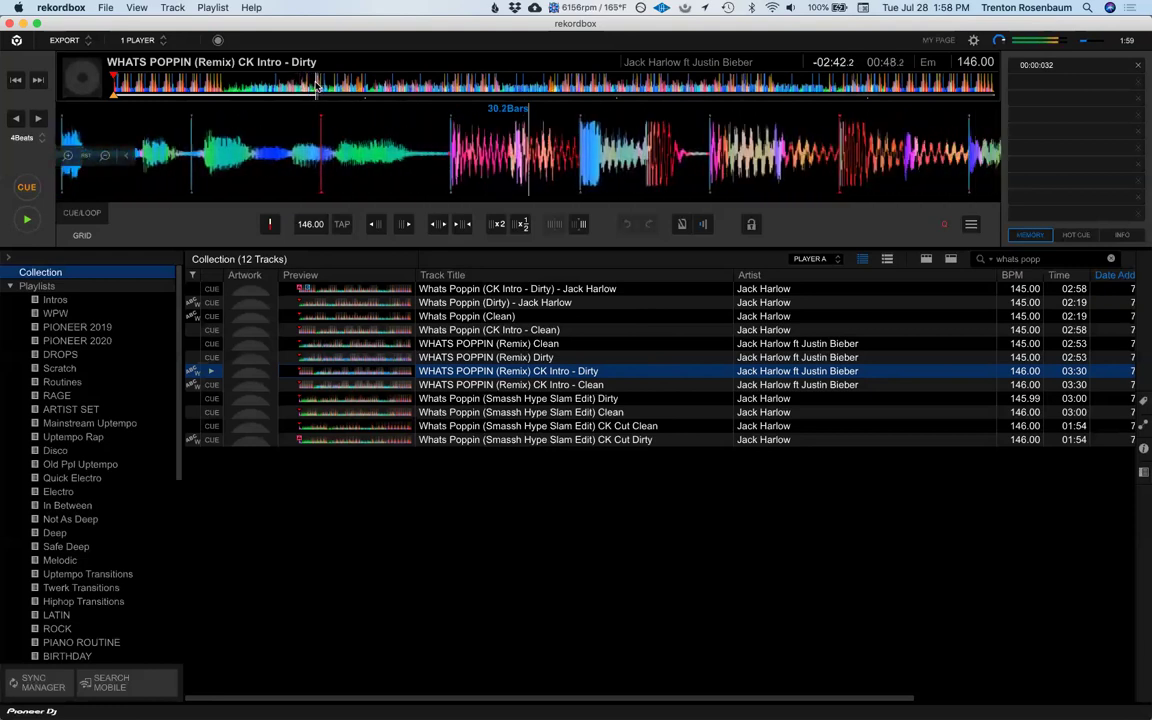
click(257, 86)
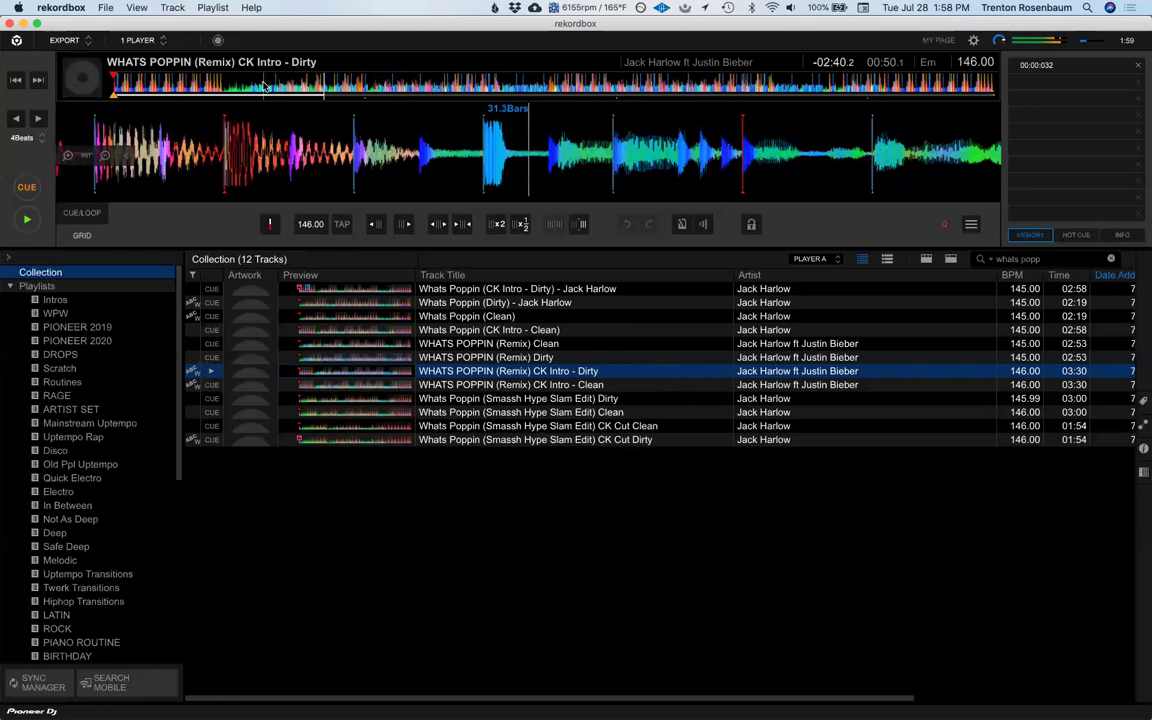
Step: Load Whats Poppin (Dirty) and preview it from about 00:16 to 00:46
double_click(515, 303)
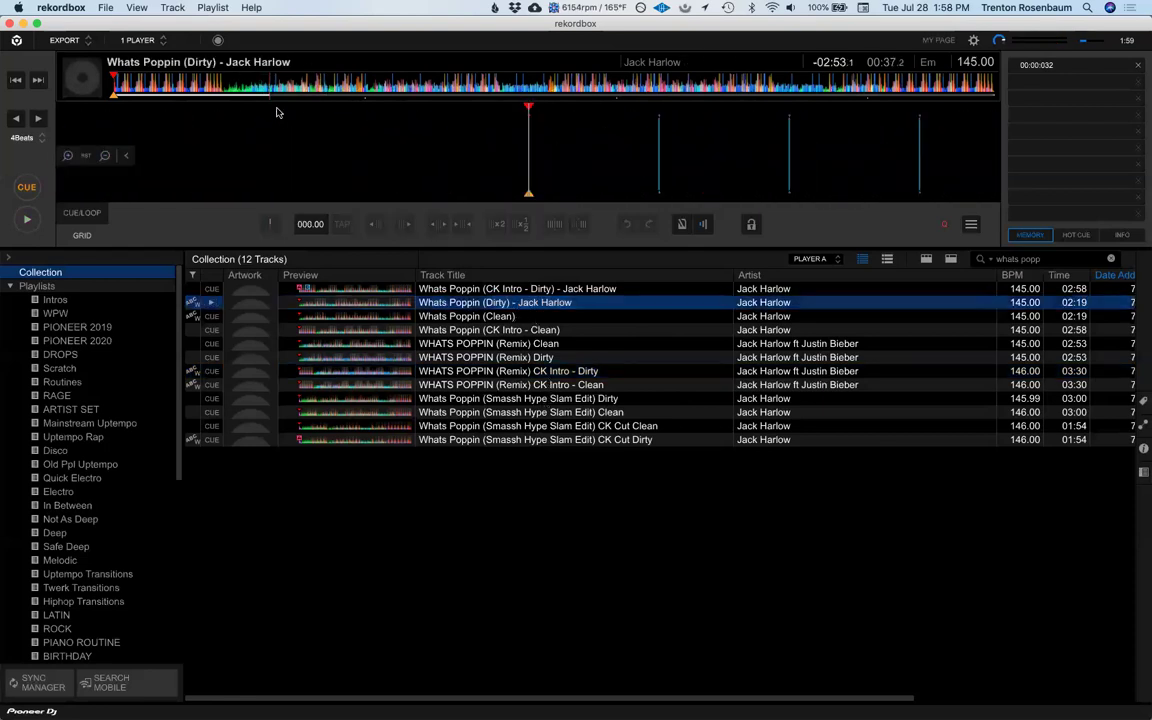
click(231, 86)
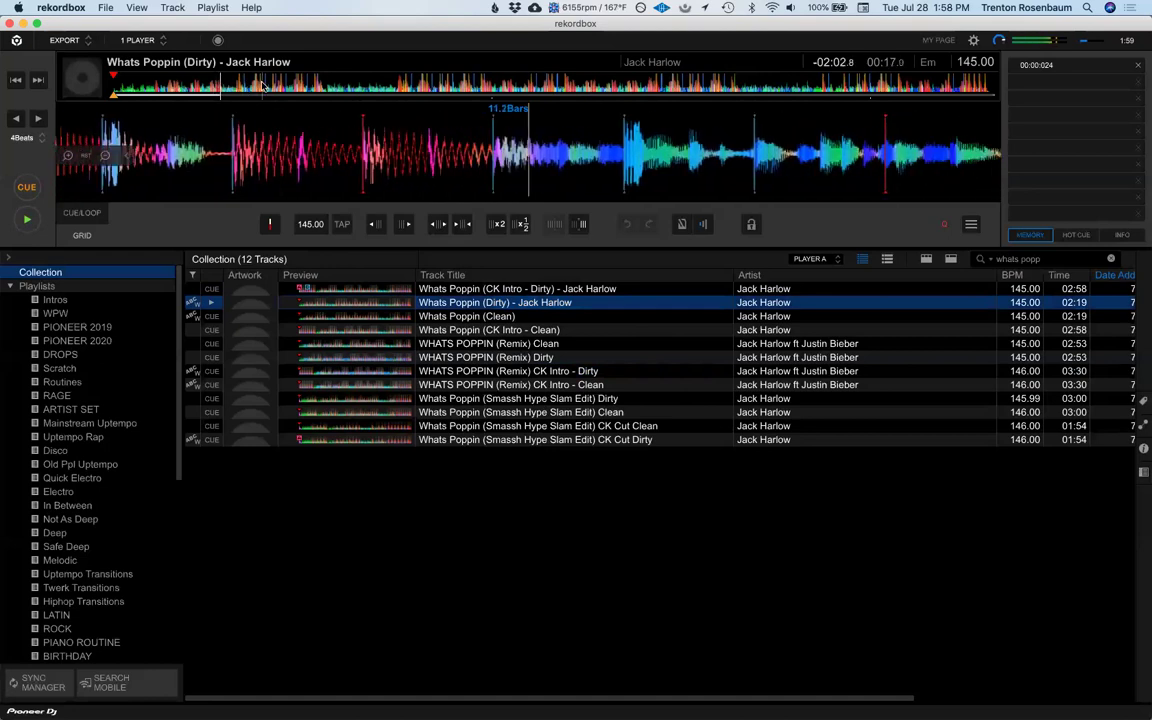
drag(268, 87, 343, 87)
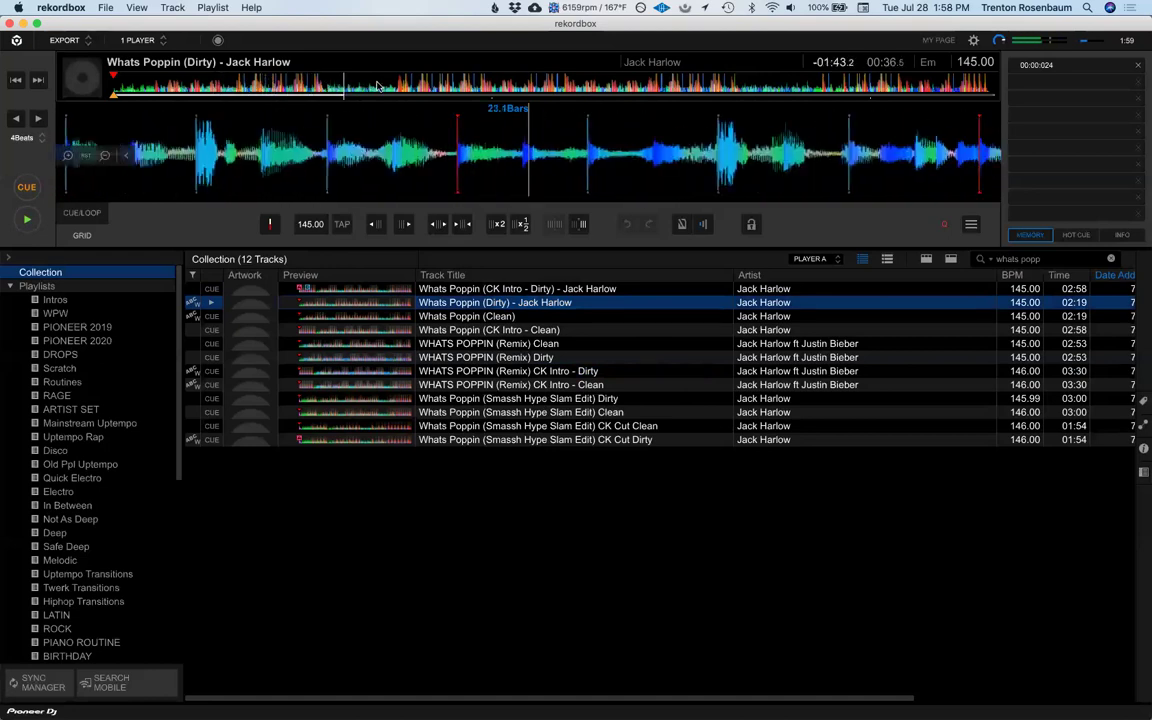
click(397, 88)
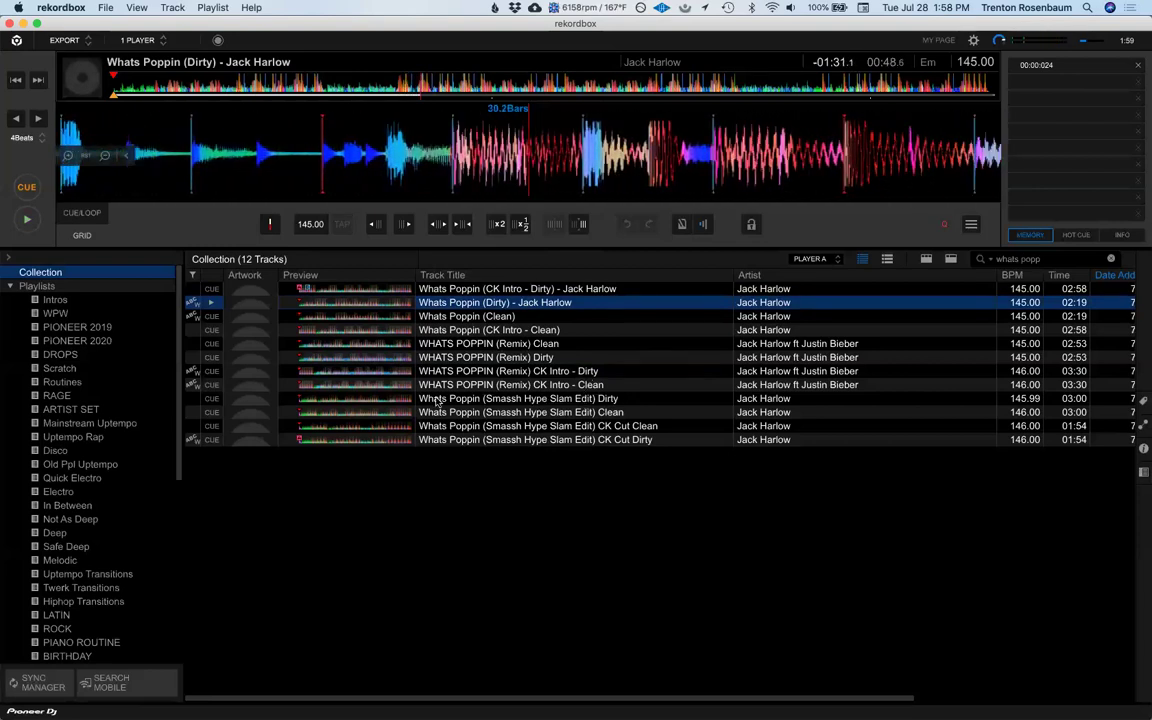
Step: Load the CK Cut Dirty edit, then the Smassh Hype Slam Edit Dirty version from about 00:22
double_click(486, 441)
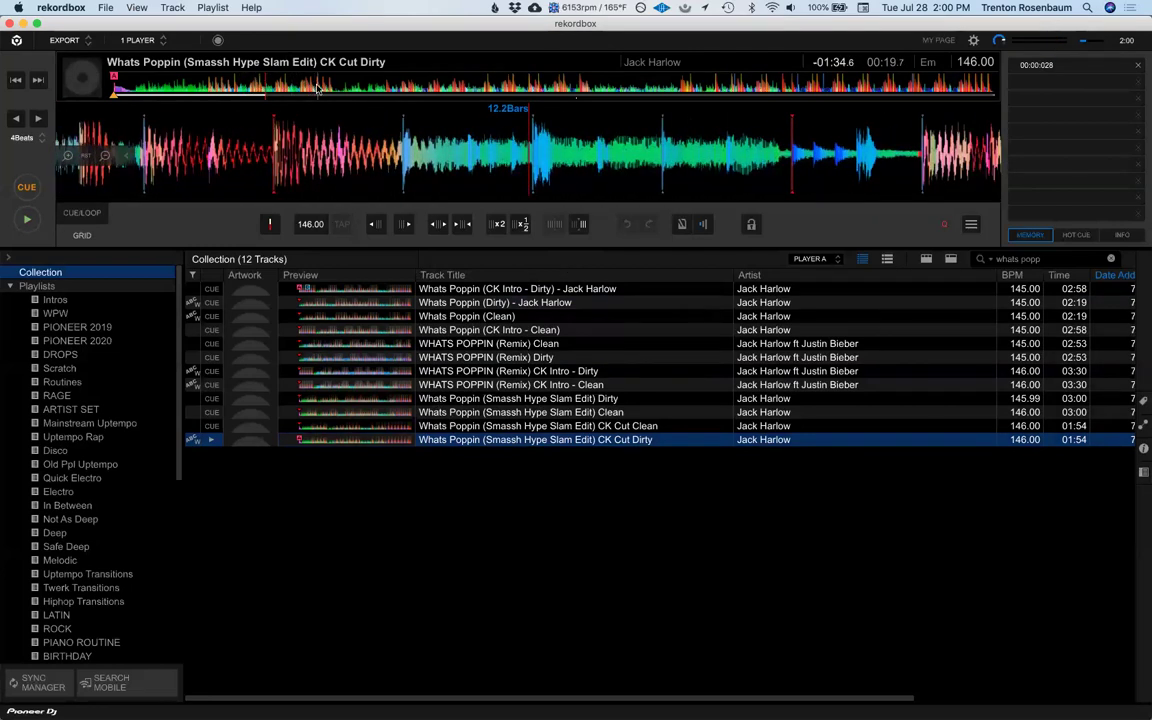
double_click(537, 400)
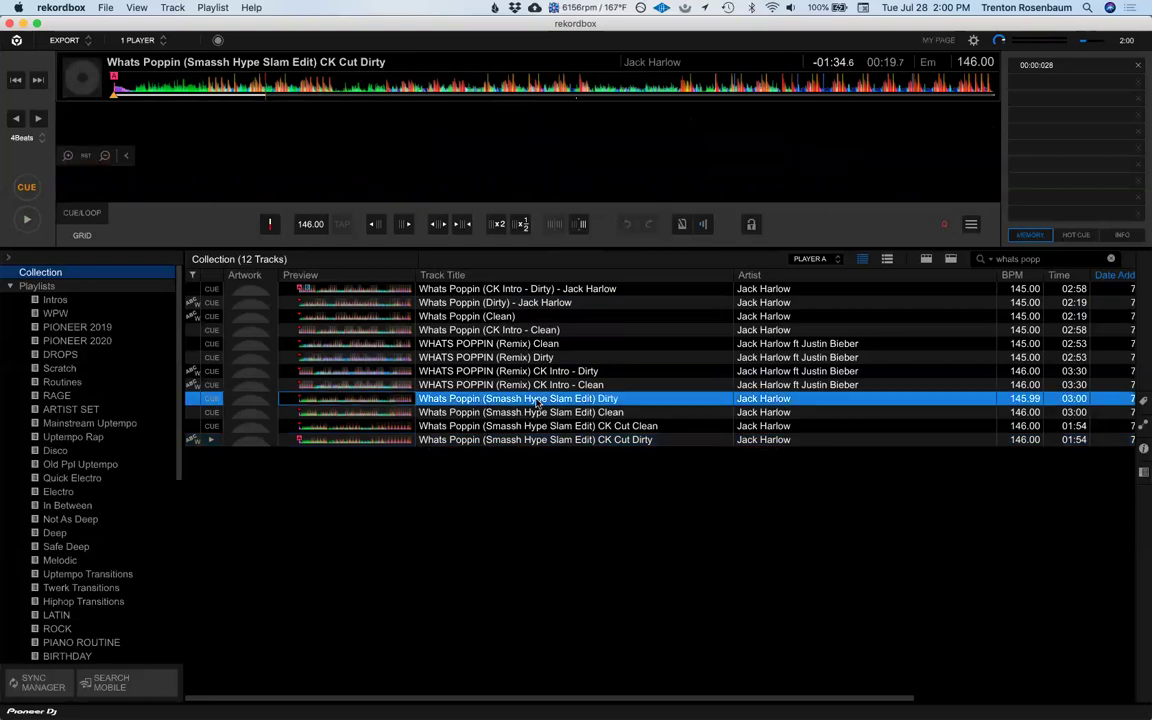
click(226, 88)
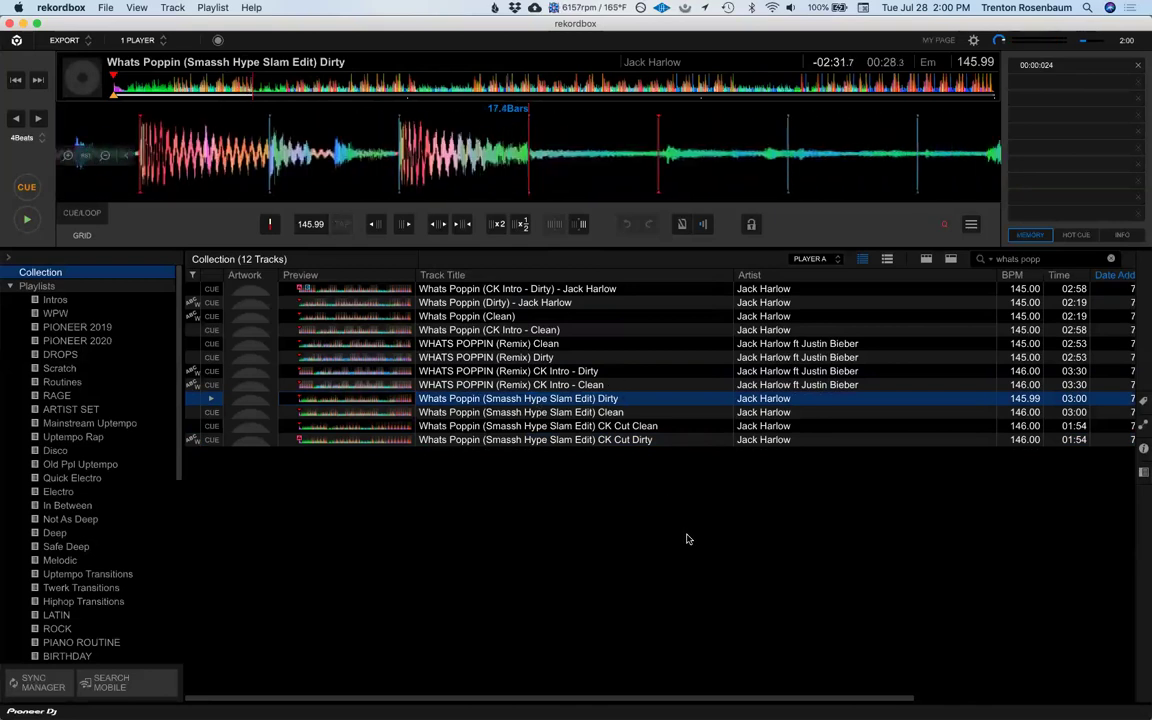
key(super+Tab)
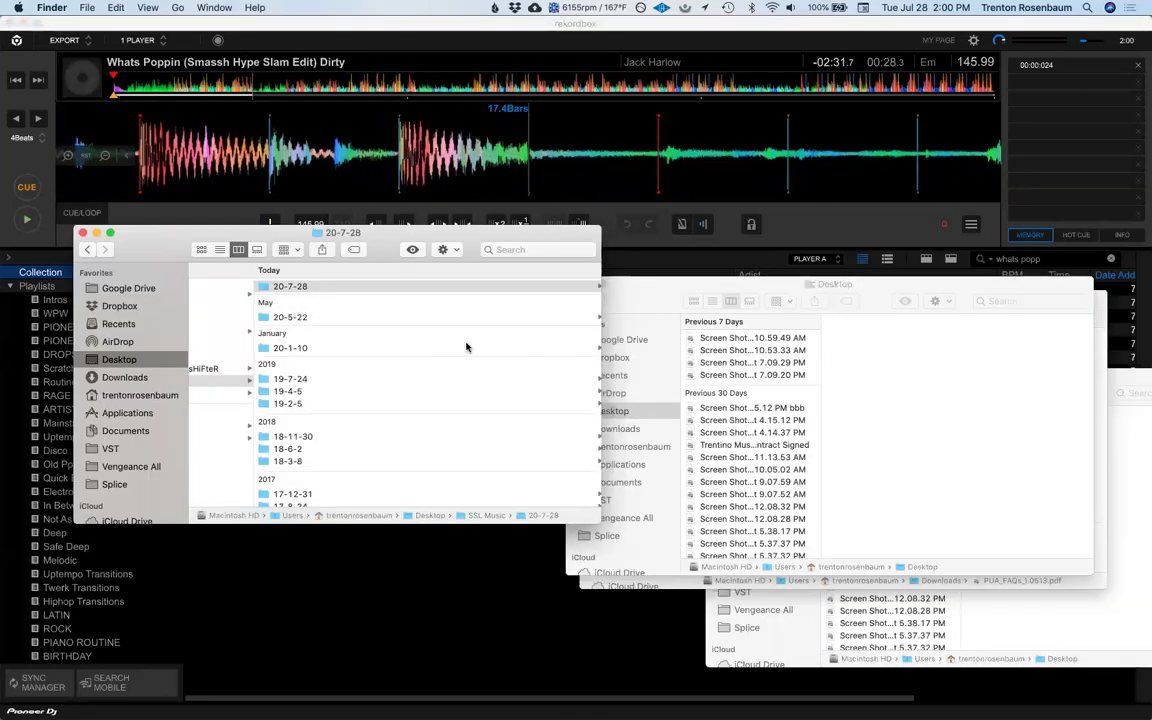
Step: Search Finder for 'poppin sm' and discard the four Smassh Hype Slam Edit files
scroll(465, 345, right, 5)
scroll(466, 350, right, 2)
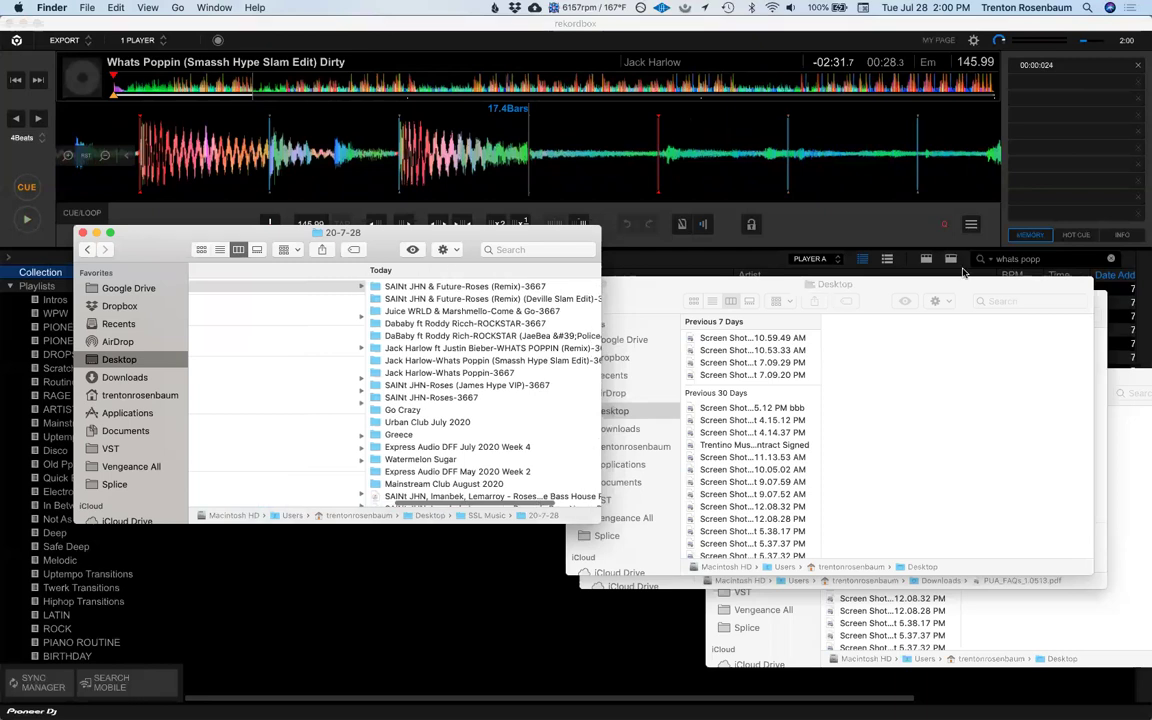
click(997, 301)
text(poppin sm)
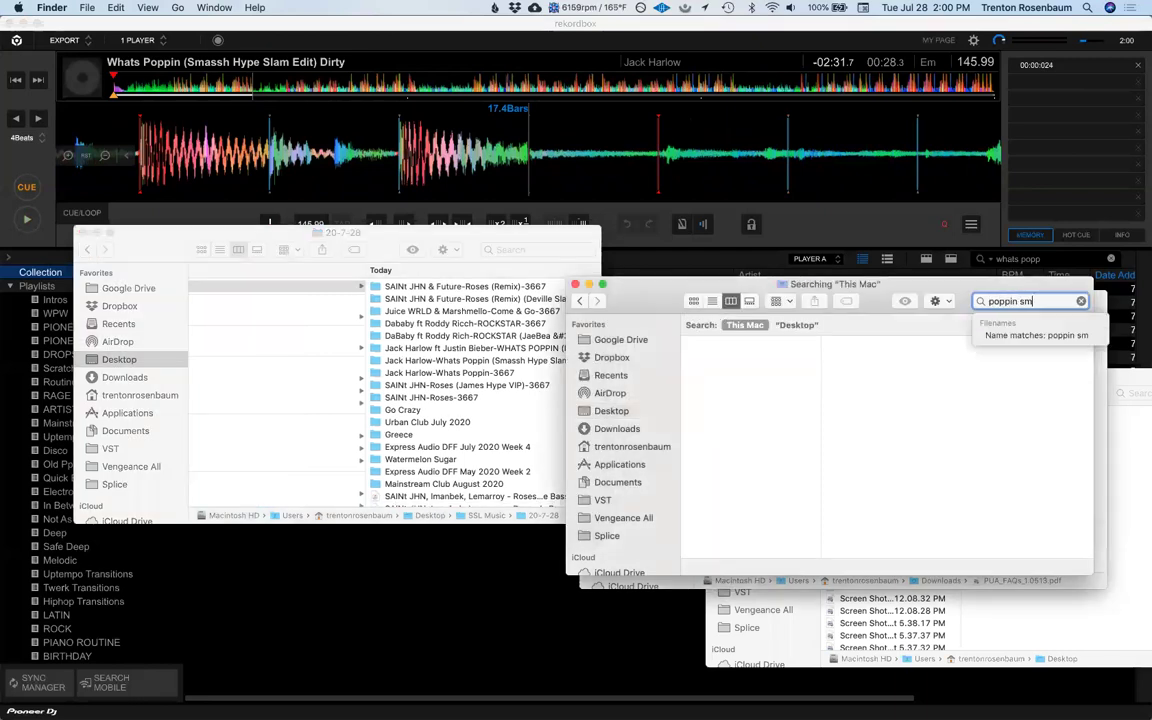
click(818, 374)
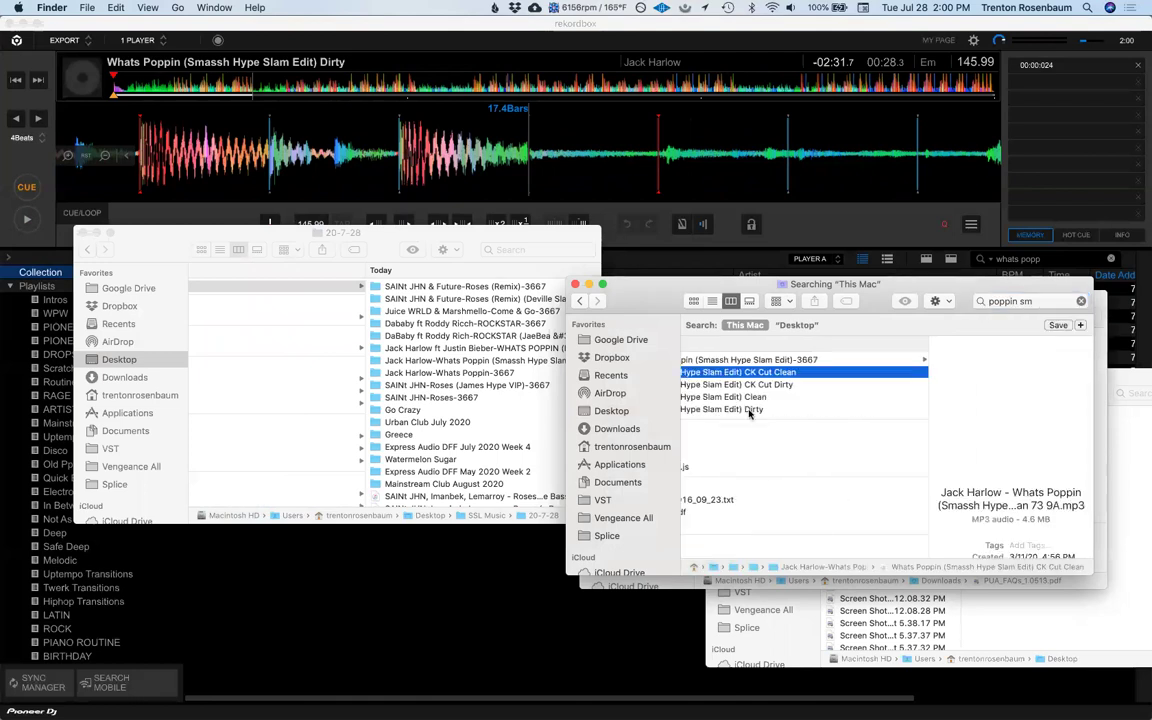
shift+click(750, 410)
drag(748, 410, 437, 522)
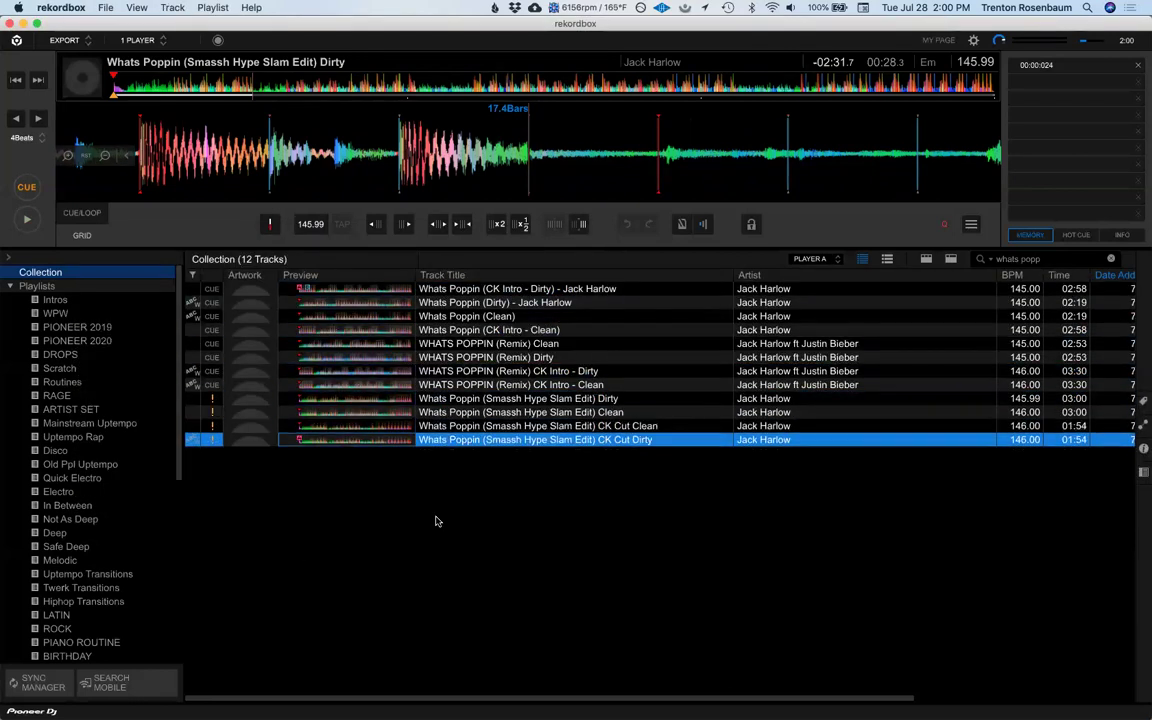
Step: Delete the four flagged Slam Edit tracks, leaving 8 Whats Poppin tracks in the collection
key(Delete)
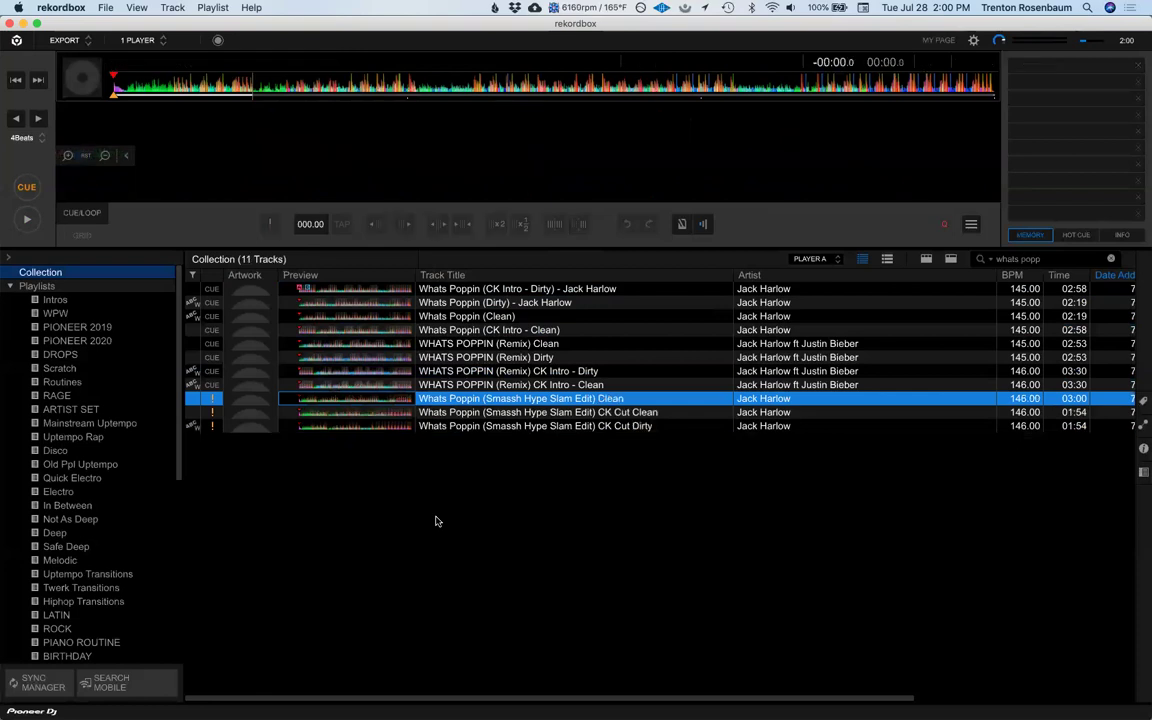
key(Delete)
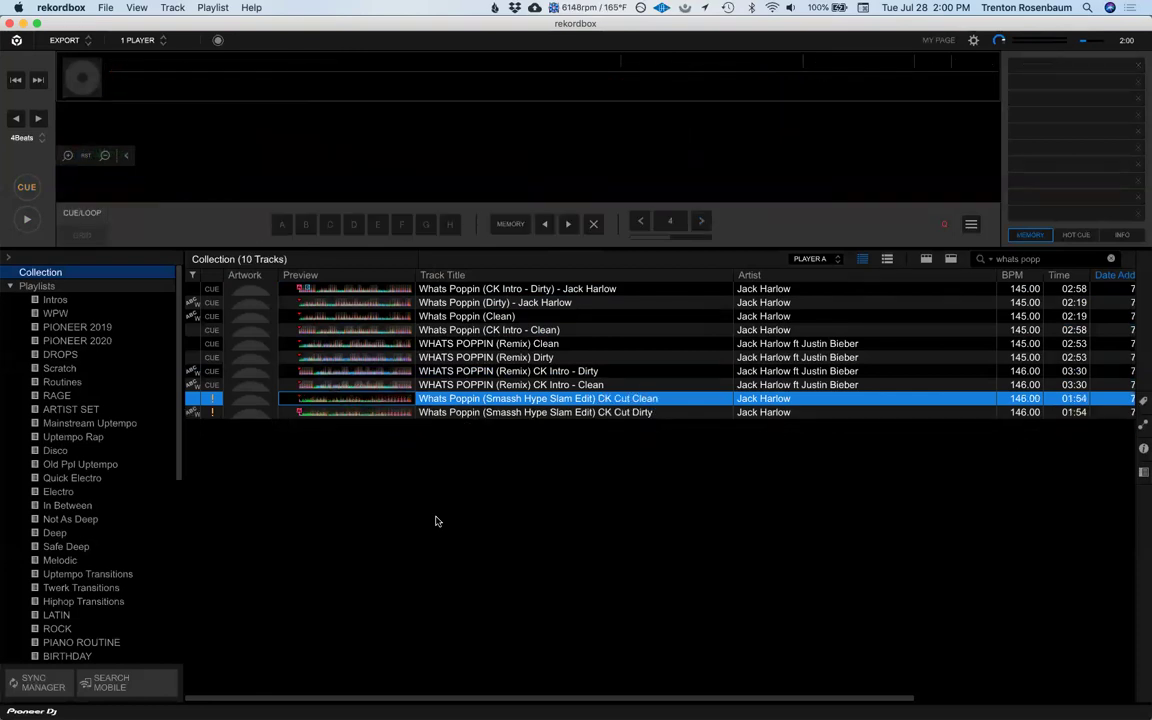
key(Delete)
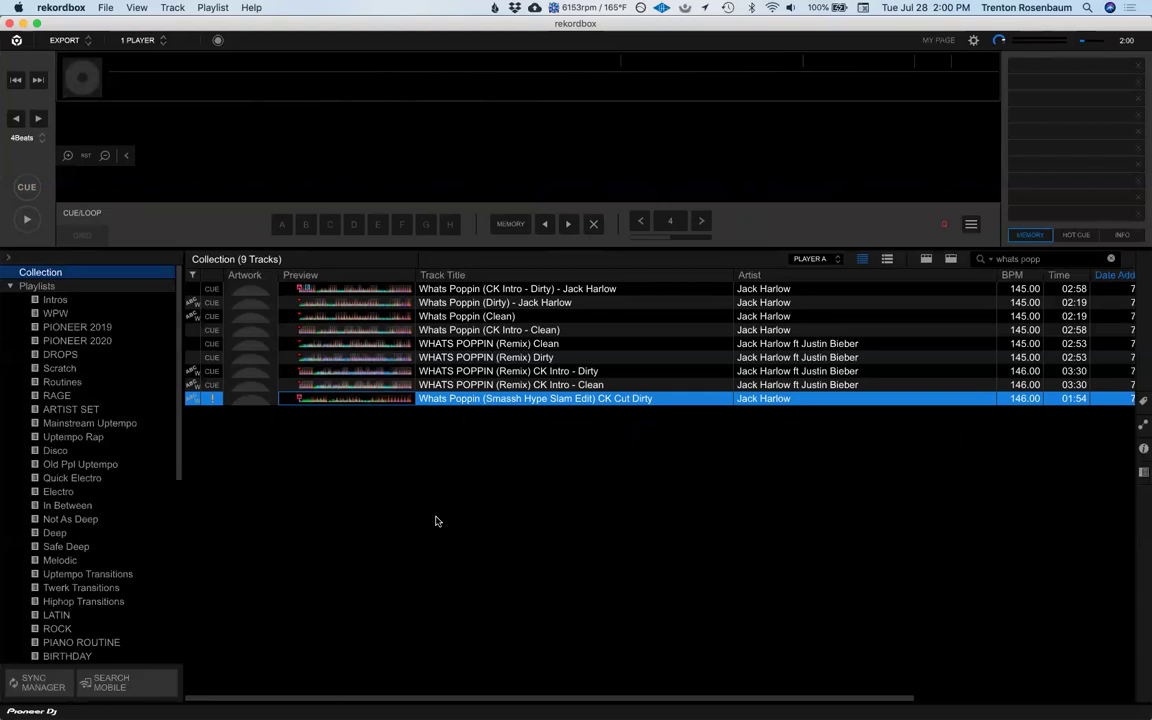
key(Delete)
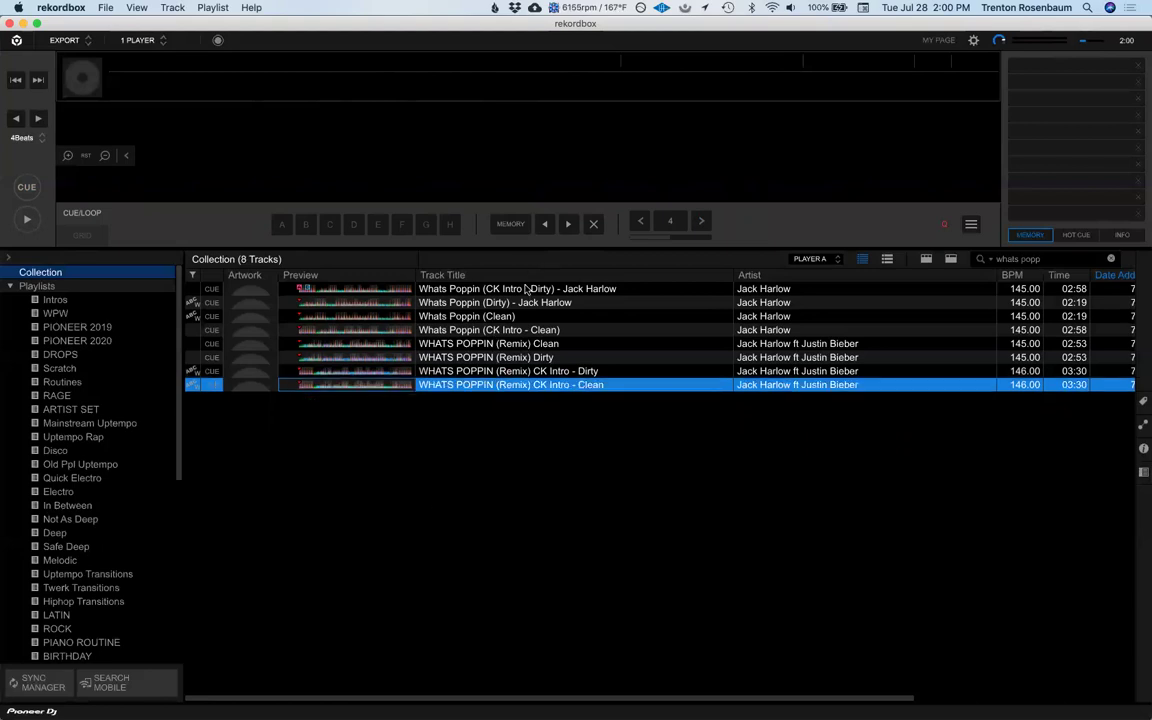
Step: Load WHATS POPPIN (Remix) Dirty at 145.00 BPM and briefly preview it
click(550, 371)
key(Up)
key(Up)
key(Up)
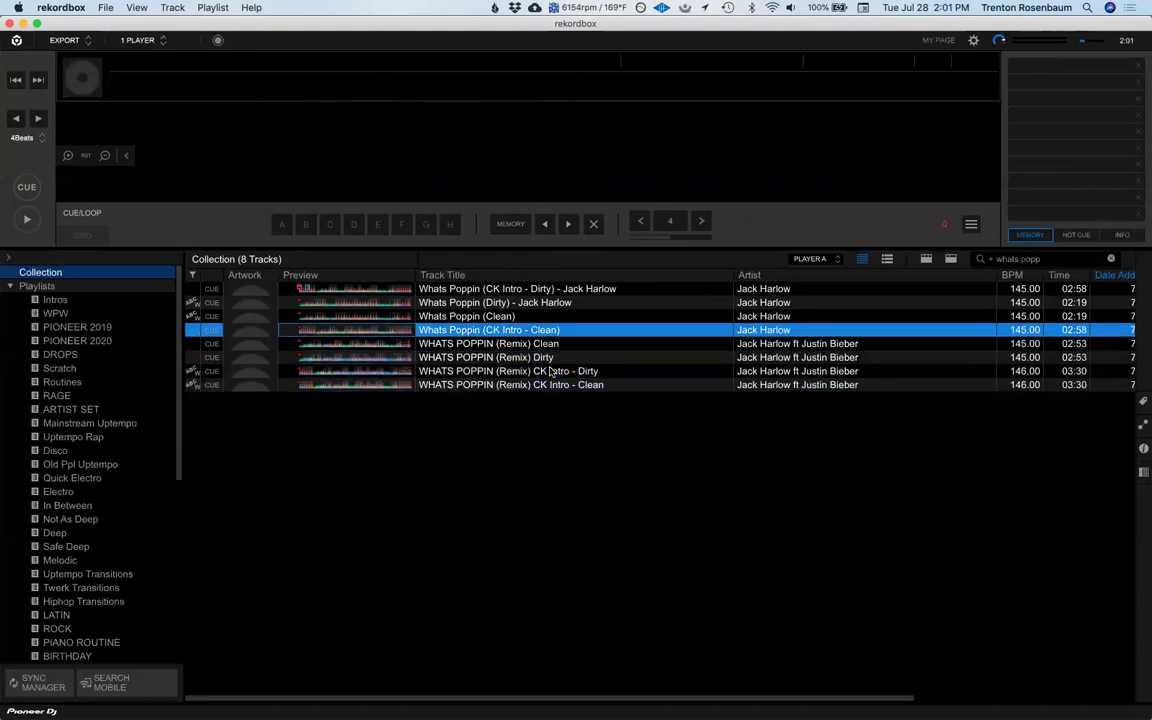
double_click(556, 359)
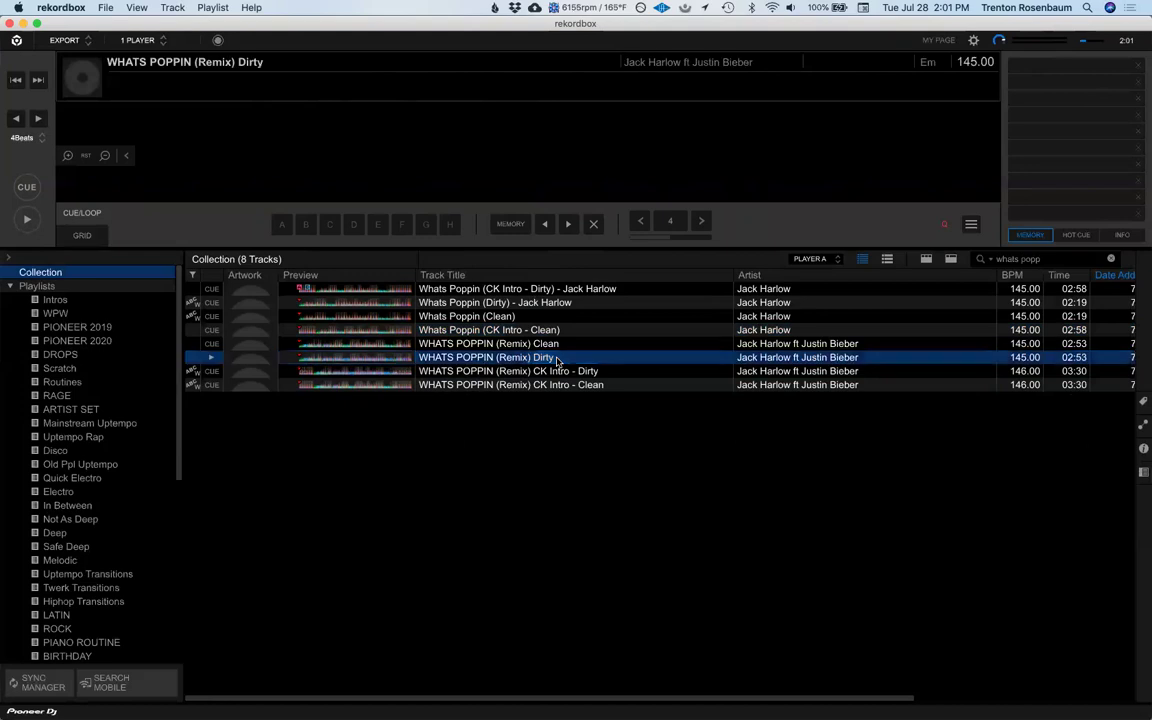
key(space)
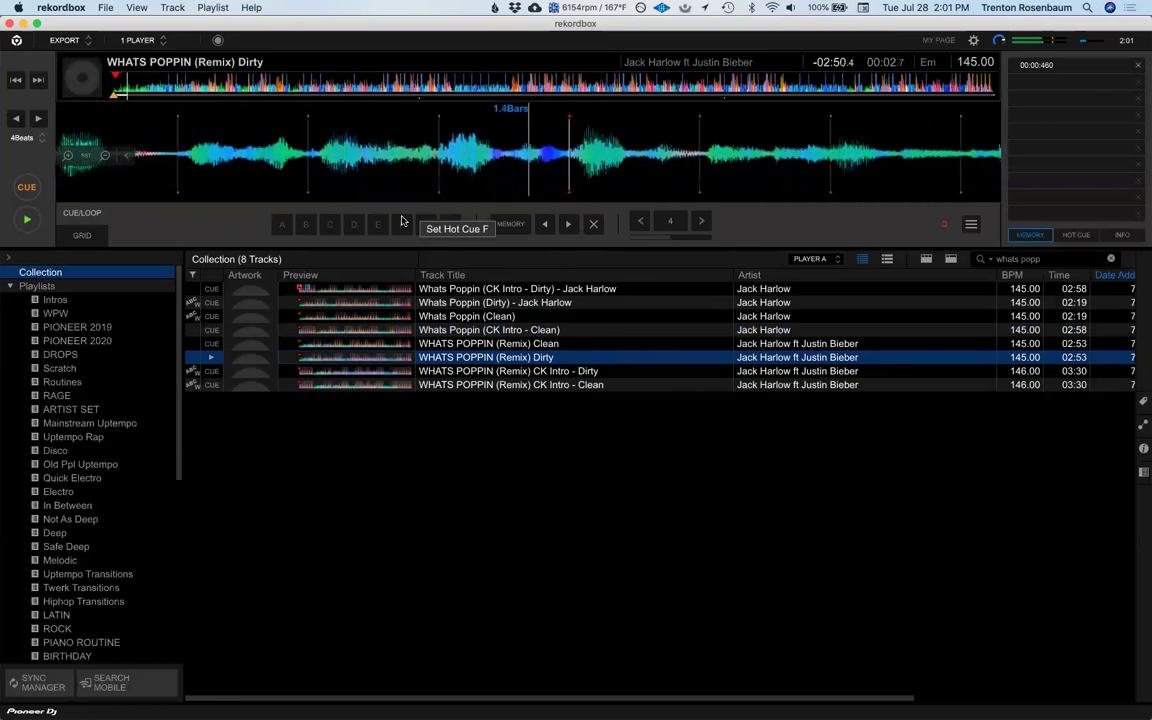
key(space)
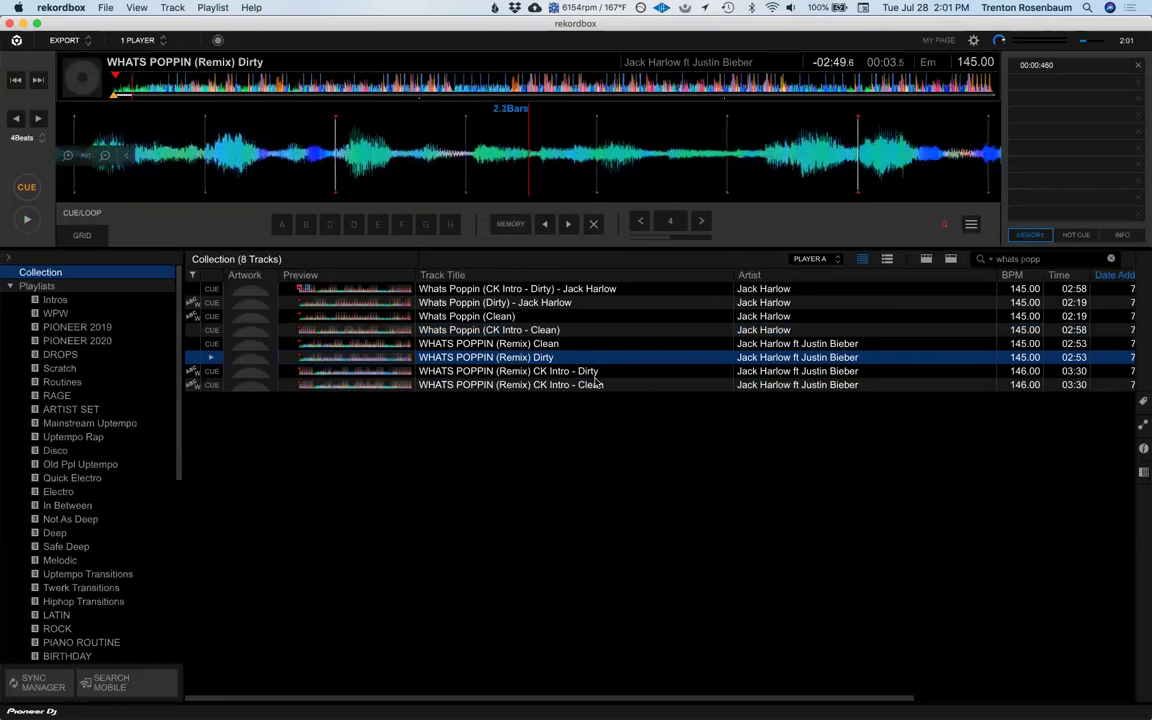
key(super+Tab)
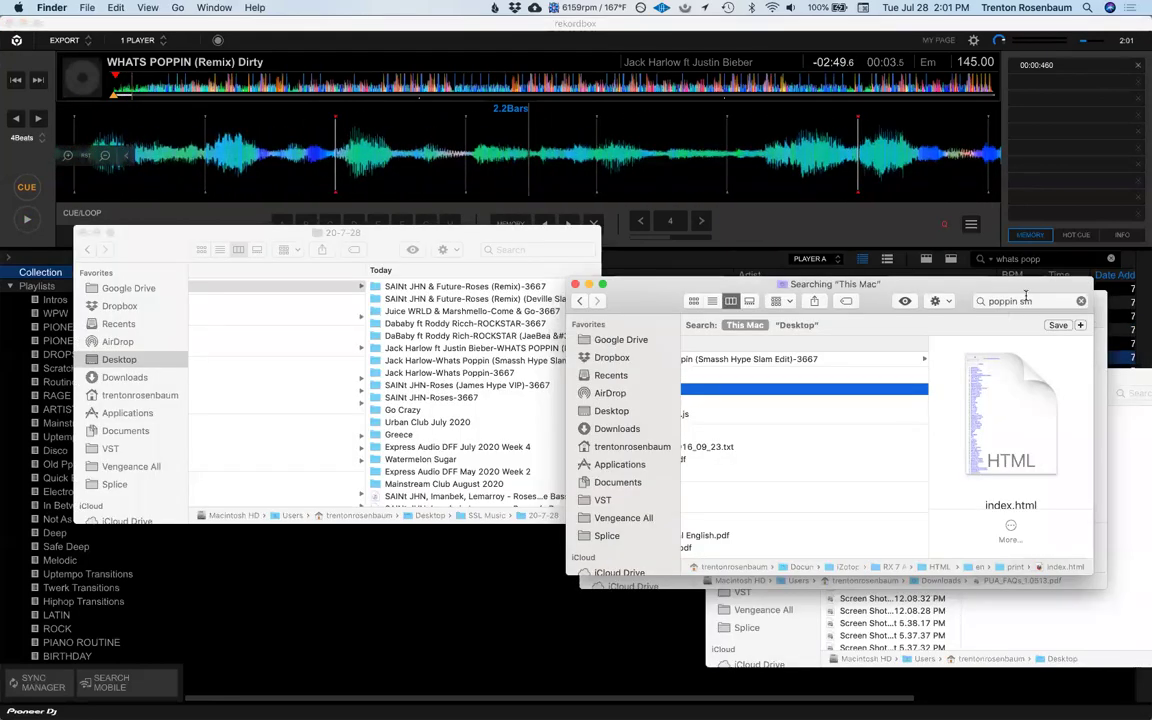
Step: Broaden the Finder search to 'poppin' and discard the duplicate Whats Poppin files
key(BackSpace)
key(BackSpace)
key(BackSpace)
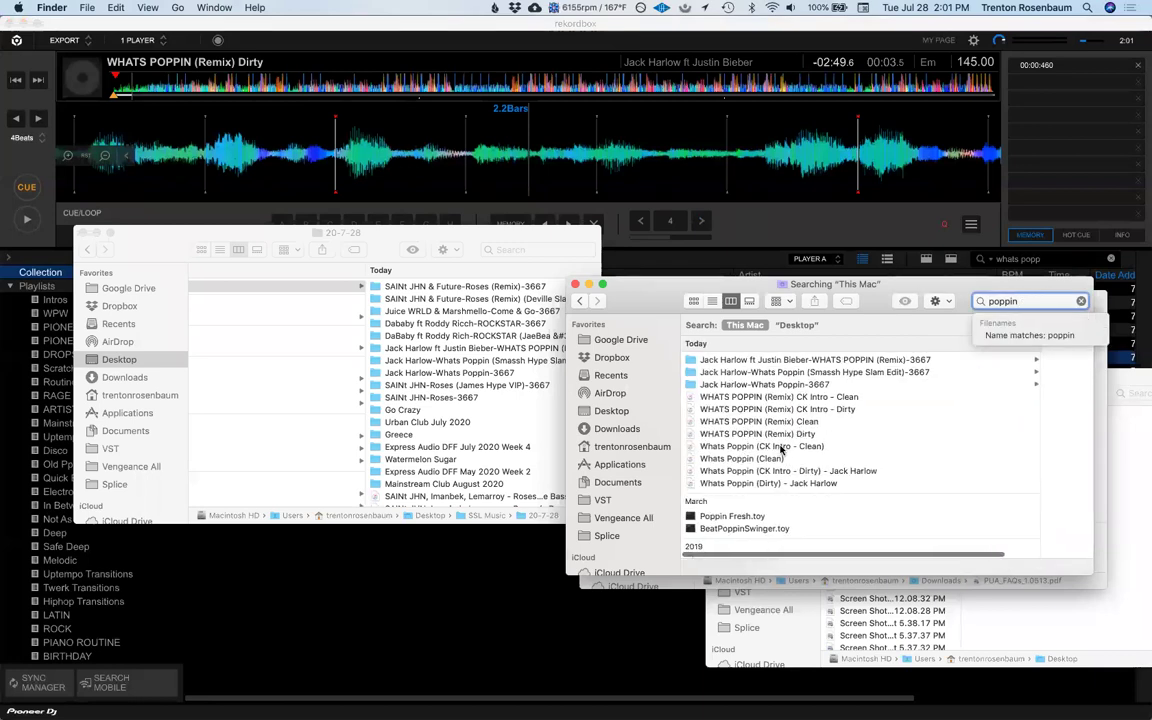
click(784, 421)
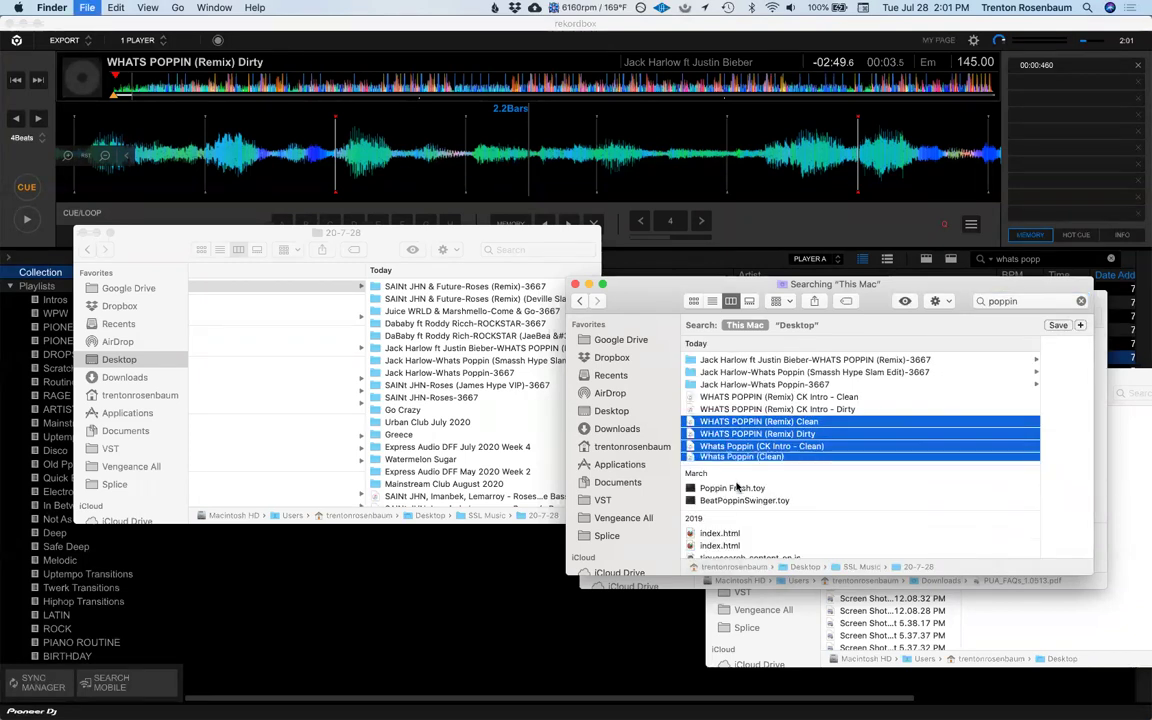
key(super+Tab)
key(Up)
key(Up)
key(Up)
key(Up)
key(Up)
key(Down)
key(Down)
key(Up)
key(Up)
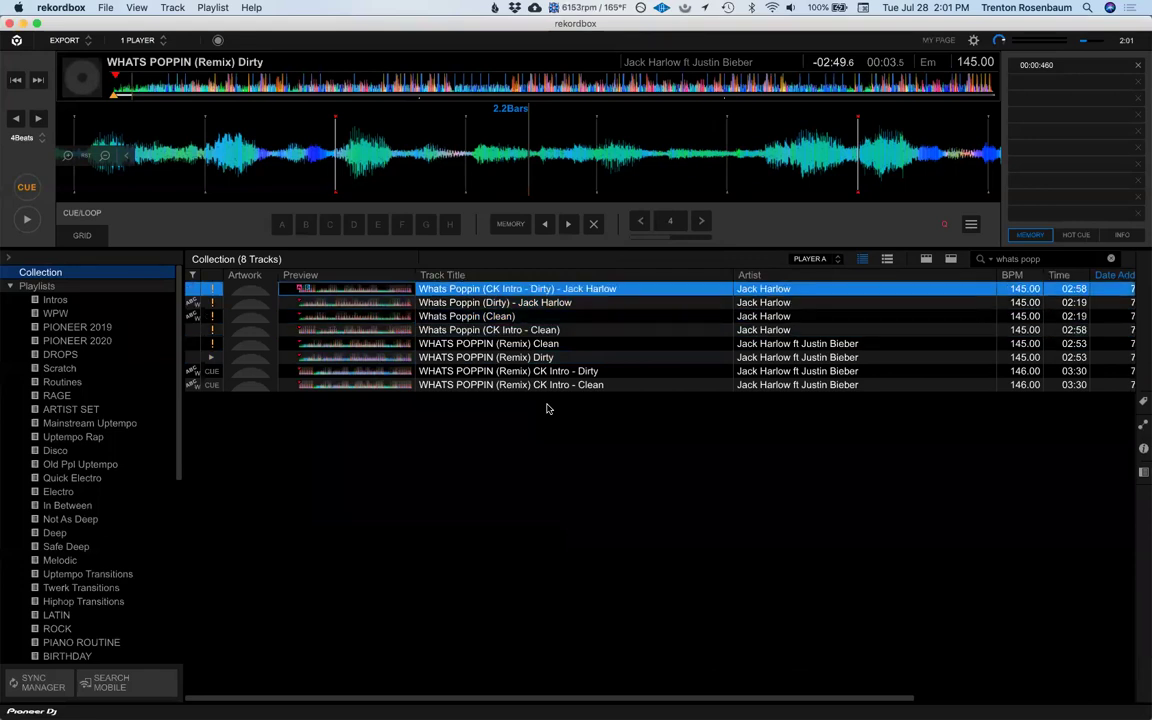
Step: Delete the six extra Whats Poppin versions, including the plain CK Intro, Clean, Dirty and Remix Clean/Dirty duplicates
key(Delete)
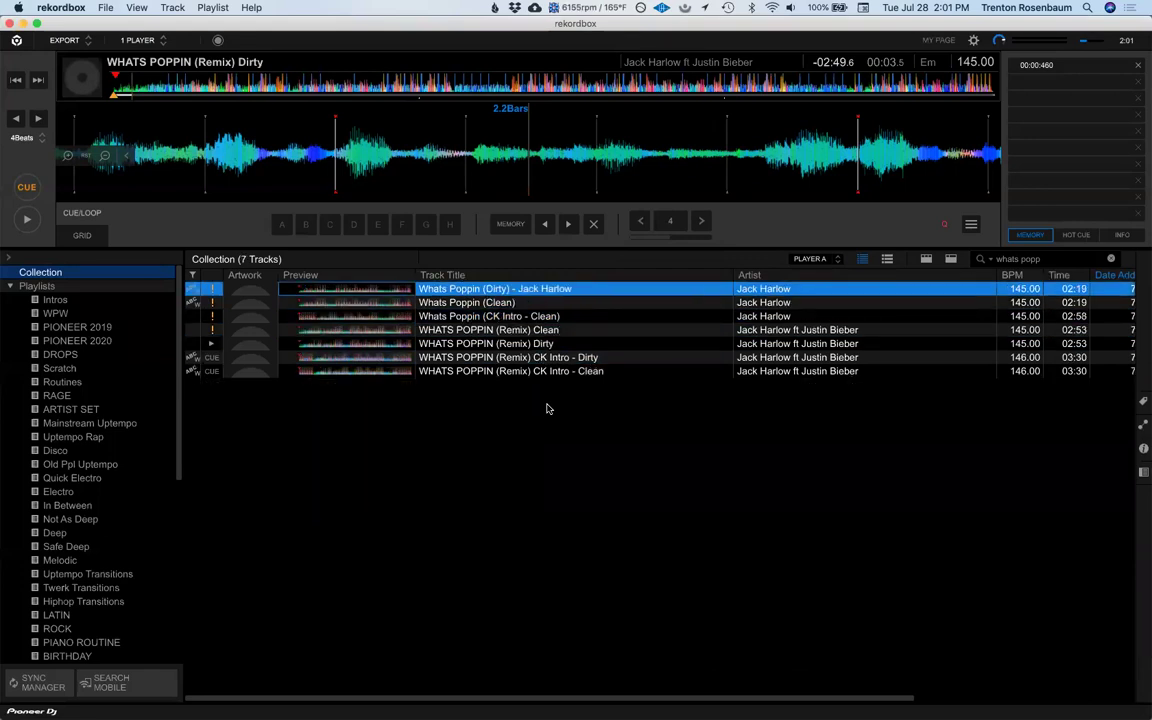
click(540, 303)
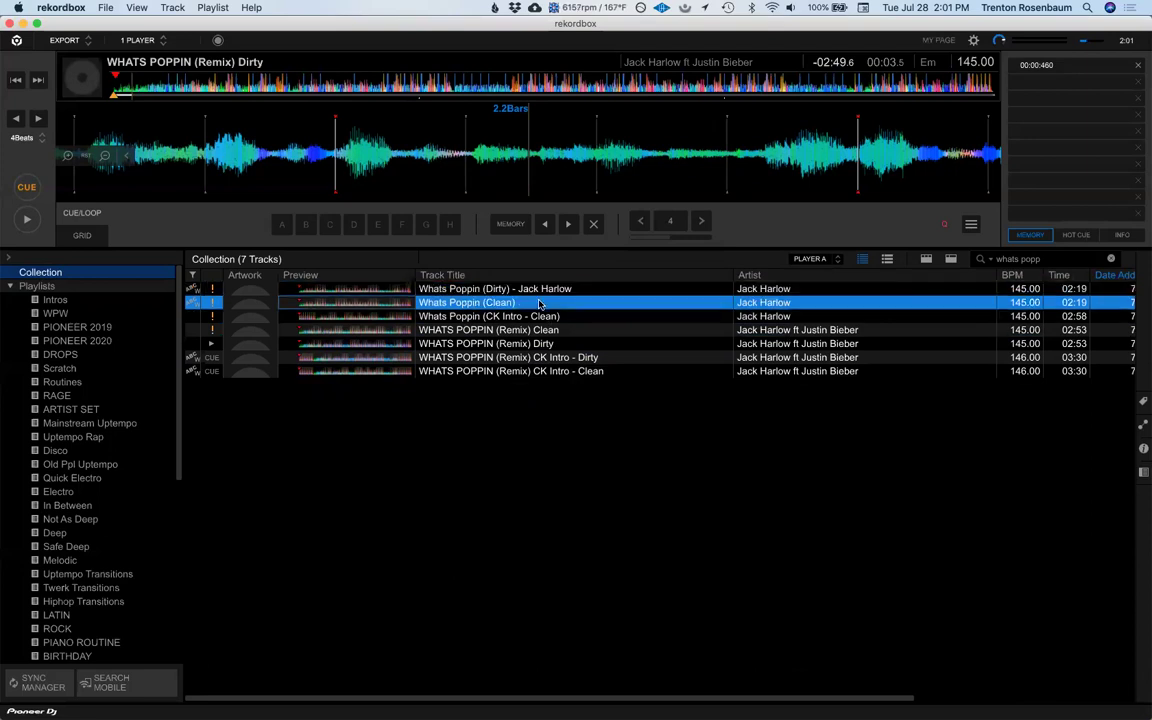
key(Delete)
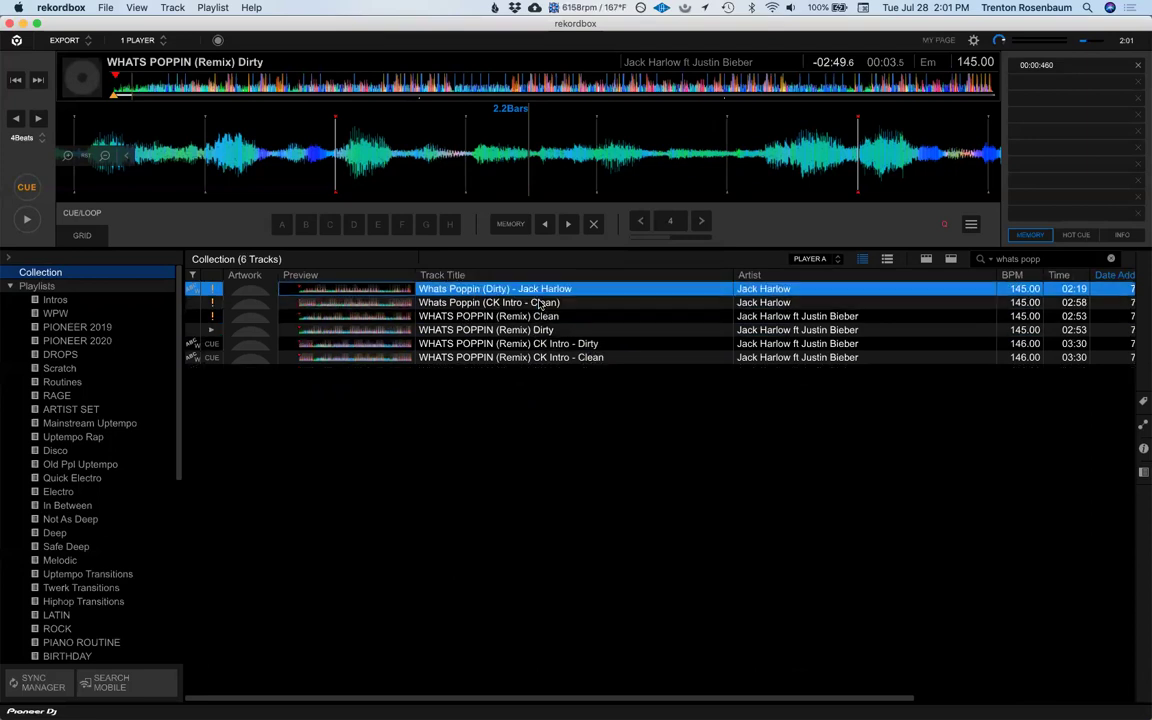
key(Delete)
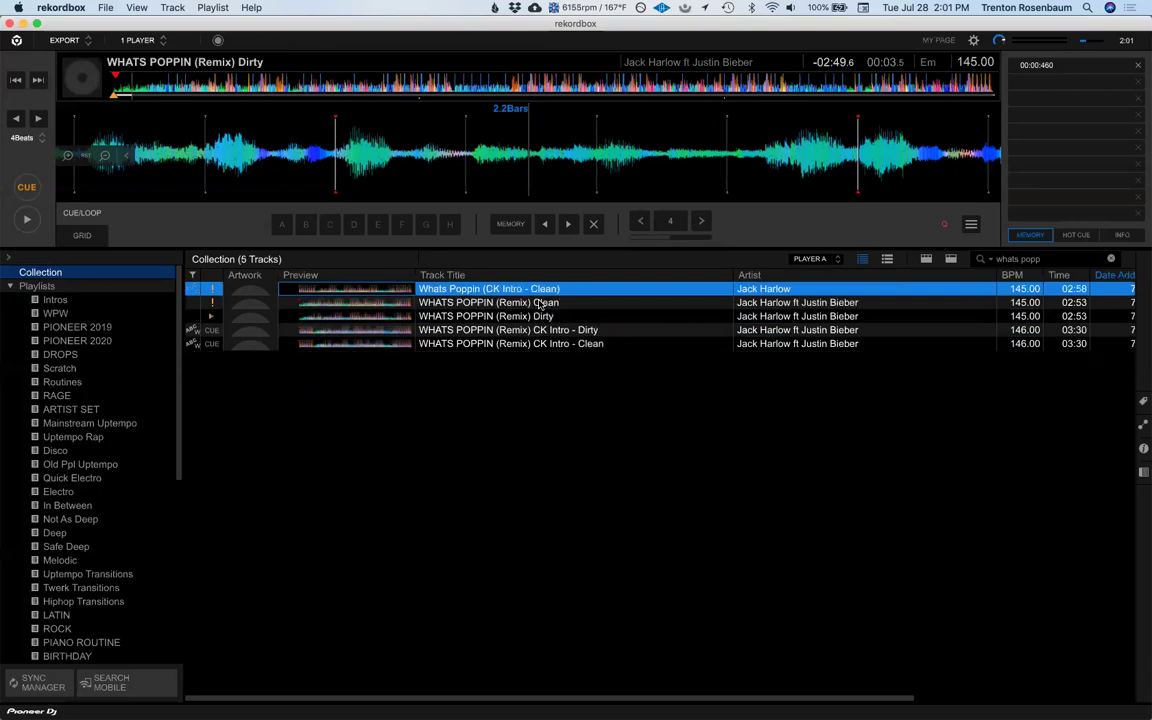
key(Delete)
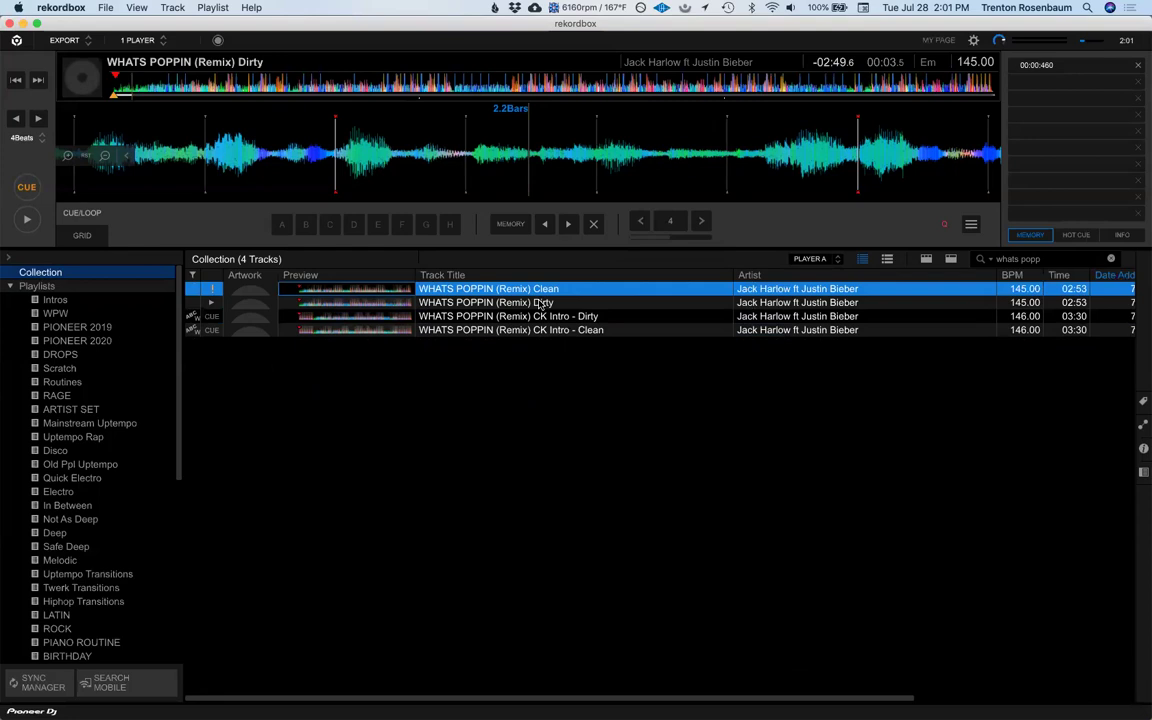
key(Delete)
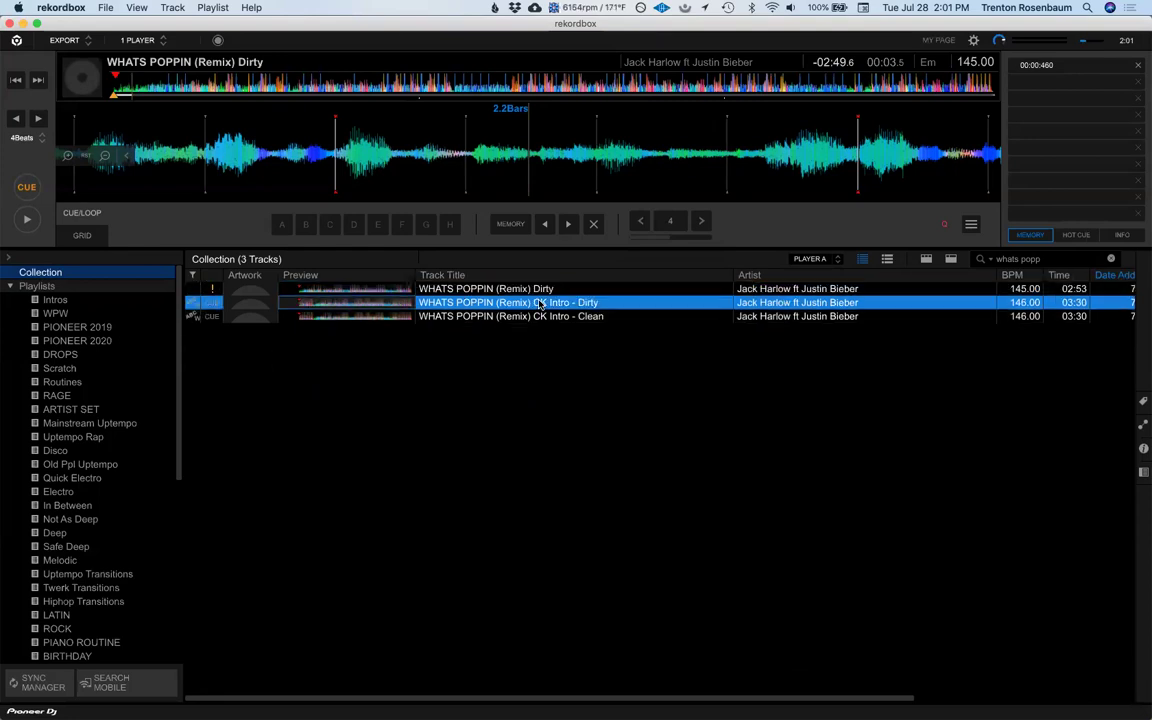
key(Delete)
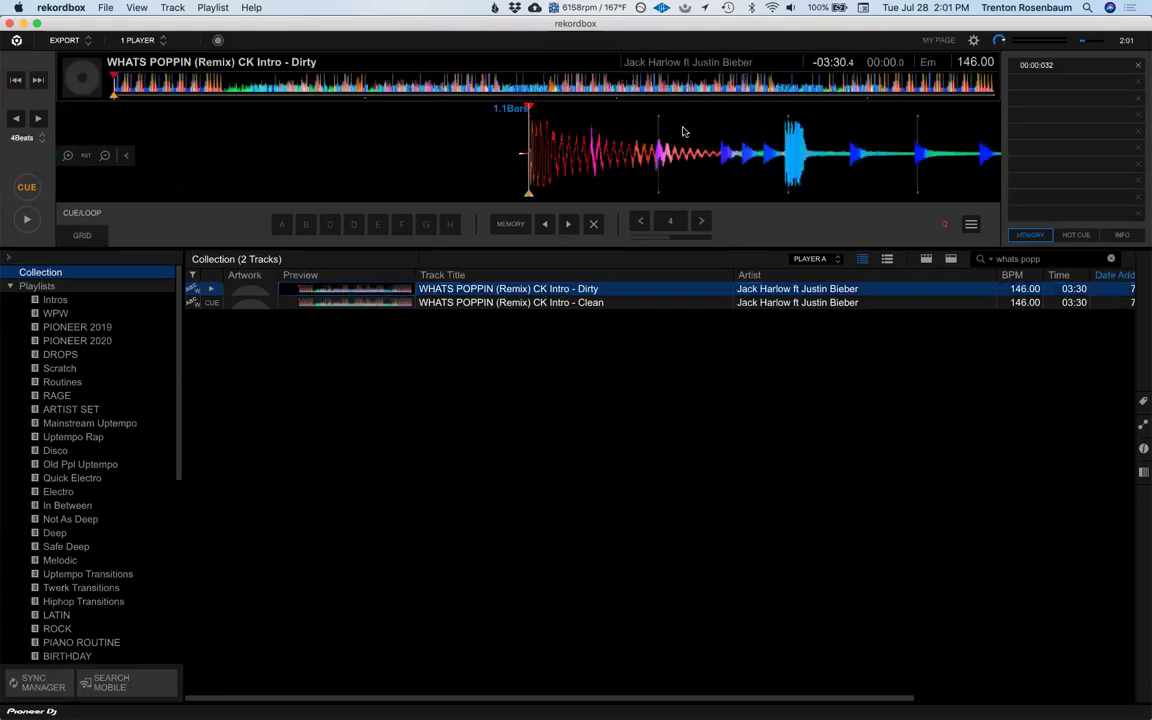
Step: Set hot cue B about 11 seconds into the Dirty CK Intro track, replacing a misplaced first attempt
click(162, 88)
key(space)
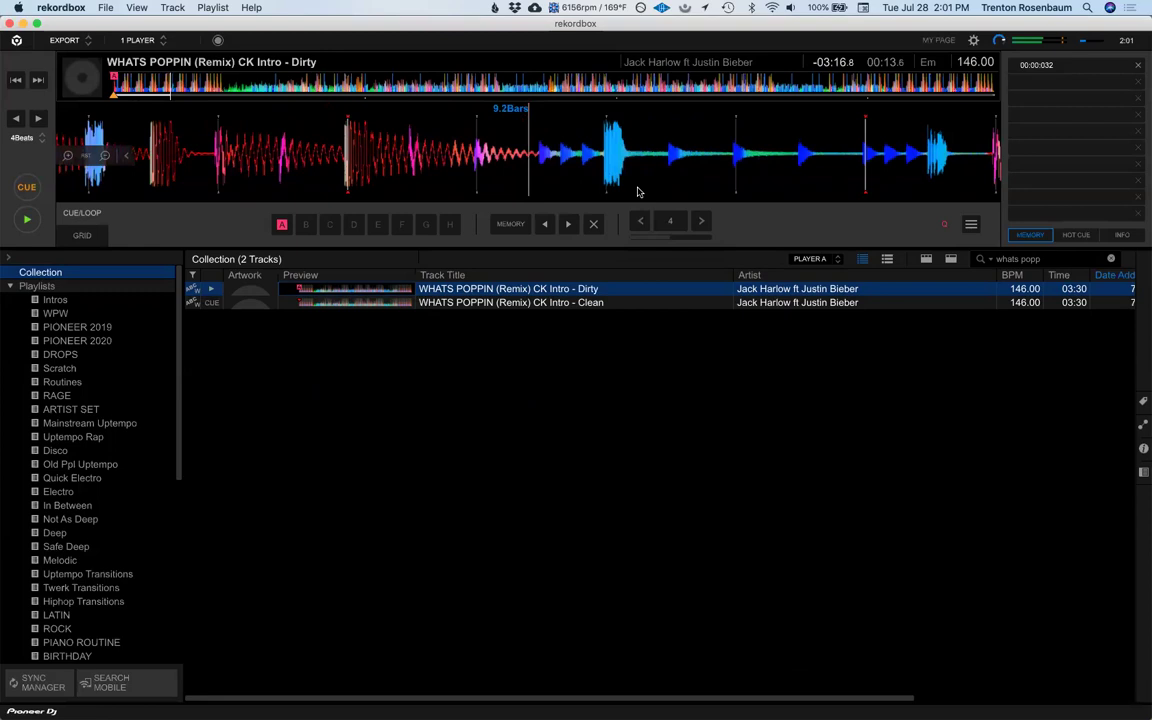
key(2)
key(space)
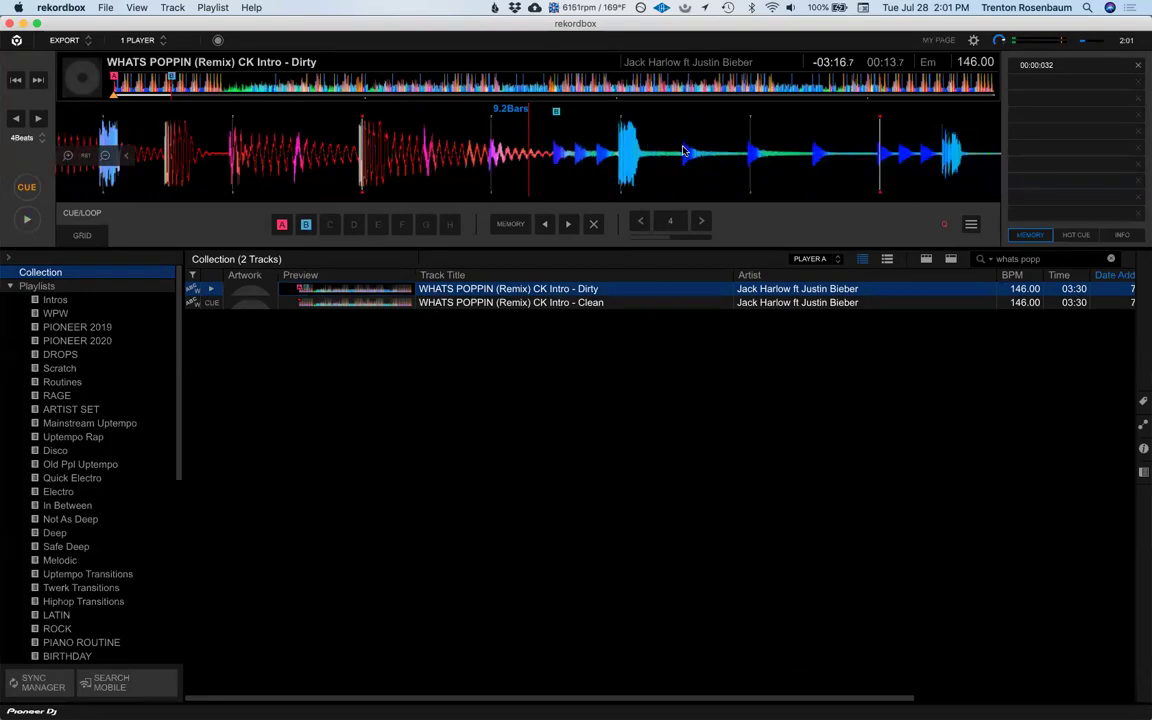
key(shift+2)
scroll(684, 152, up, 2)
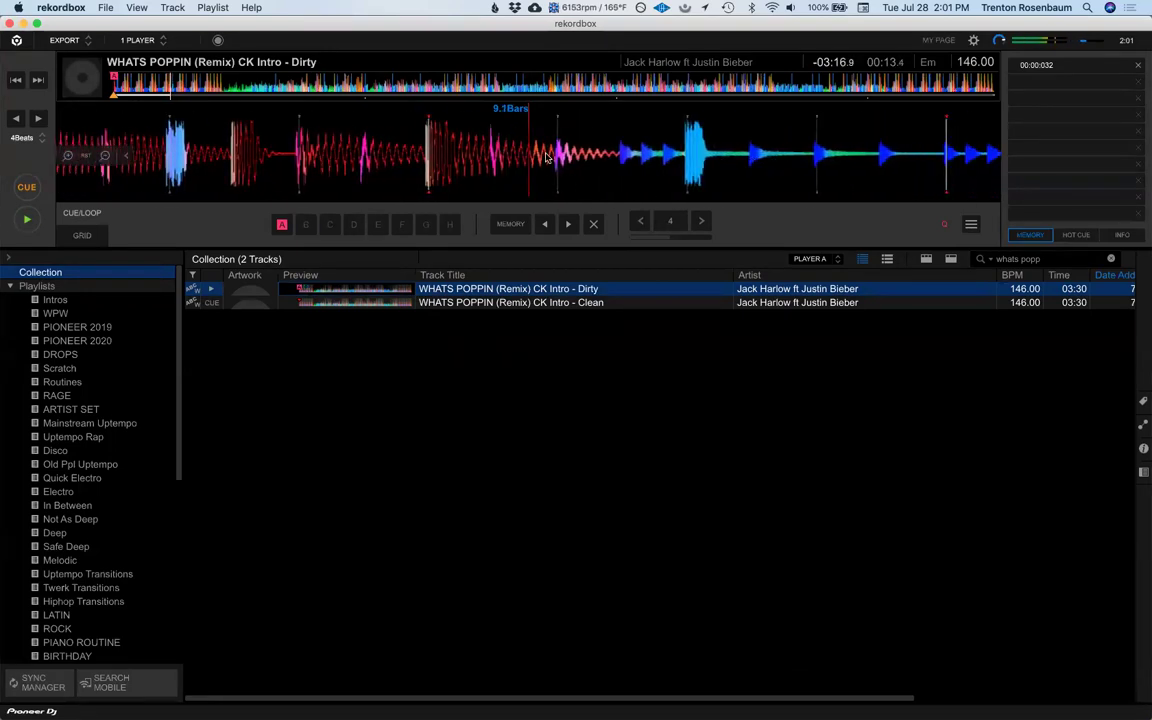
key(1)
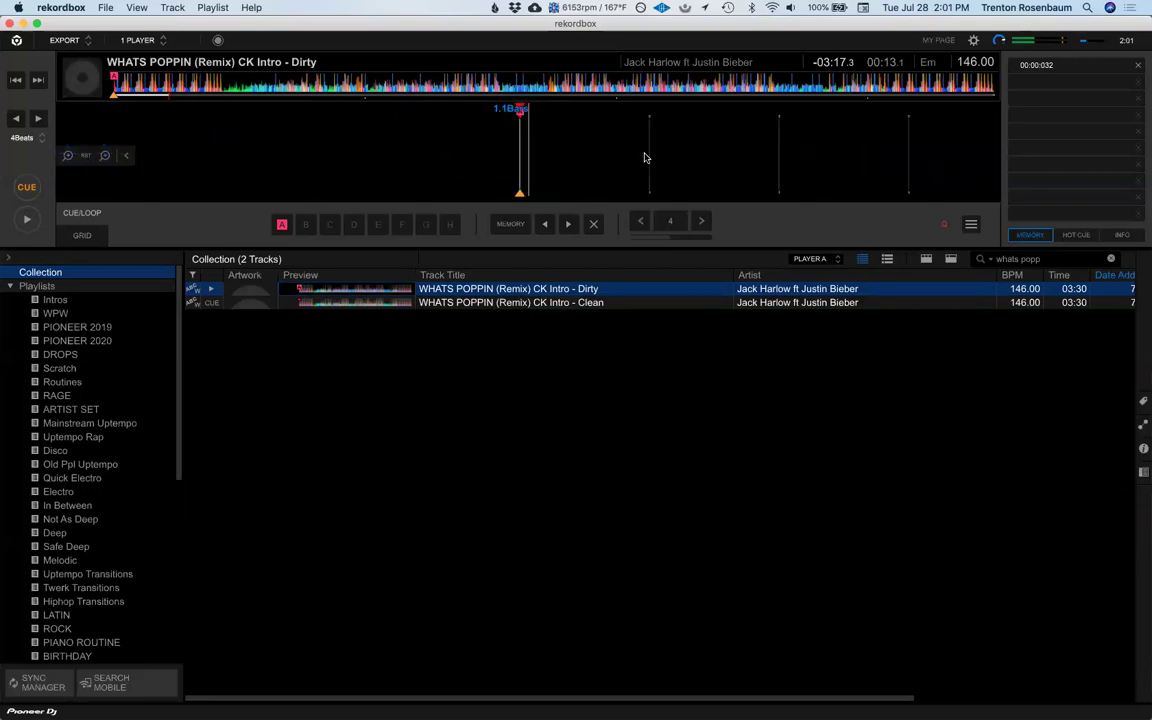
click(152, 80)
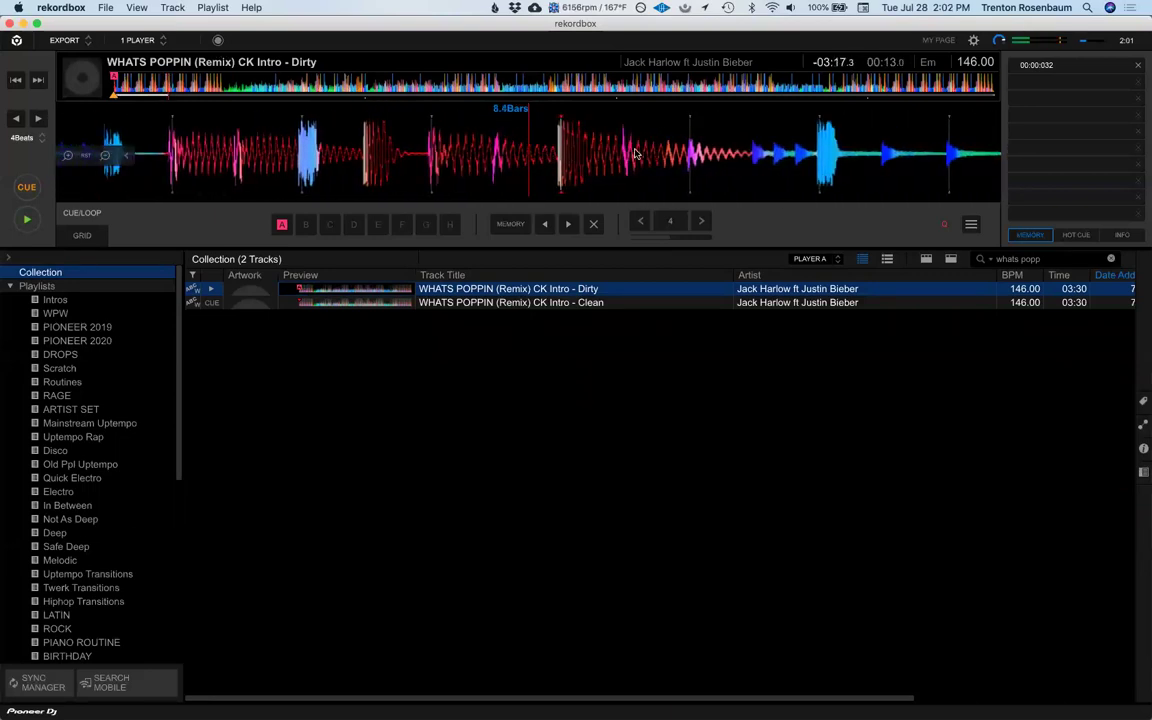
key(2)
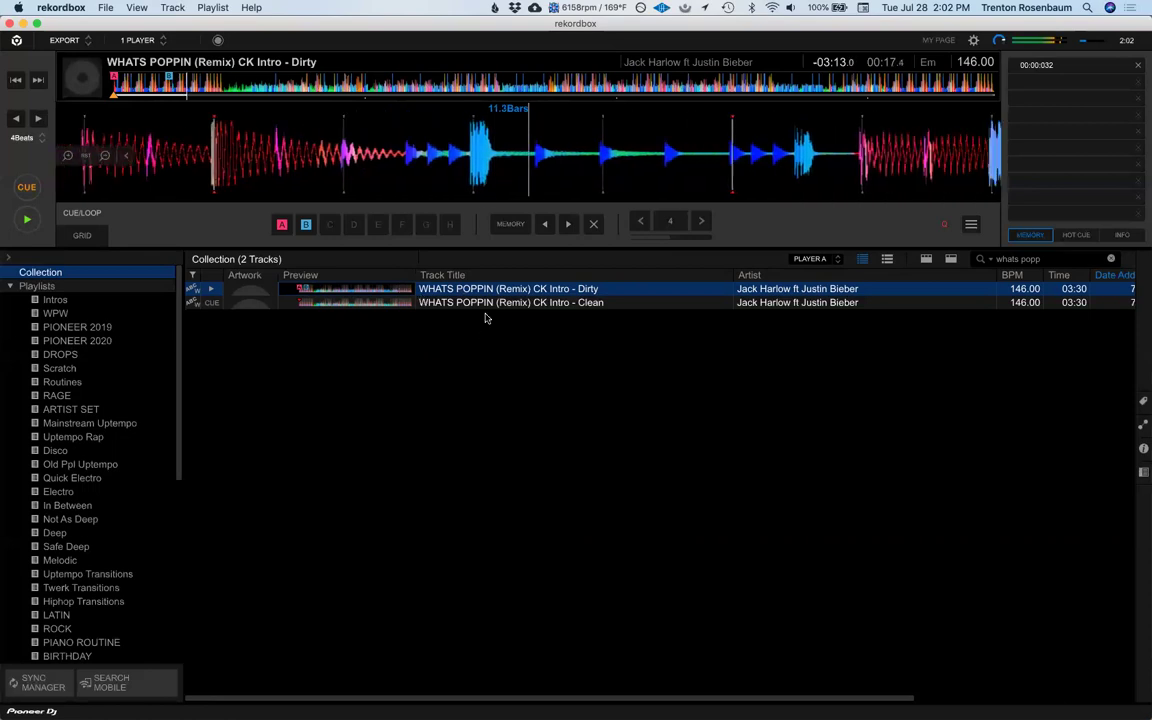
Step: Copy the artist credit and append it to the end of the Dirty CK Intro title
click(762, 289)
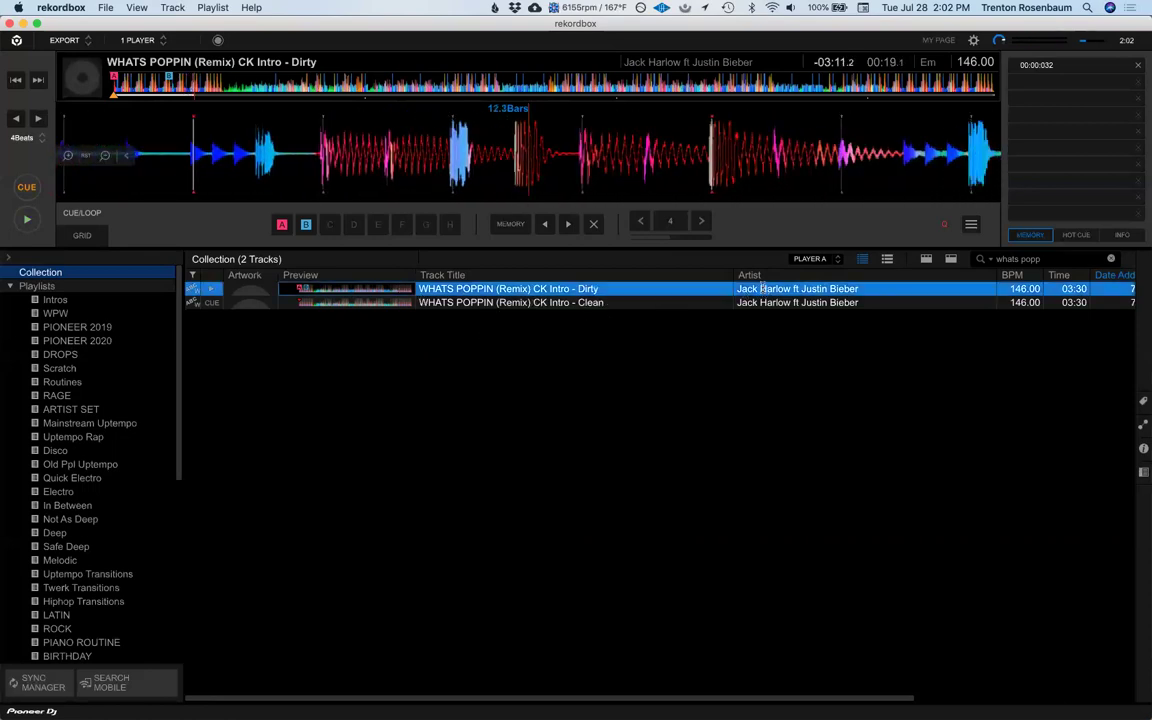
click(605, 291)
click(607, 290)
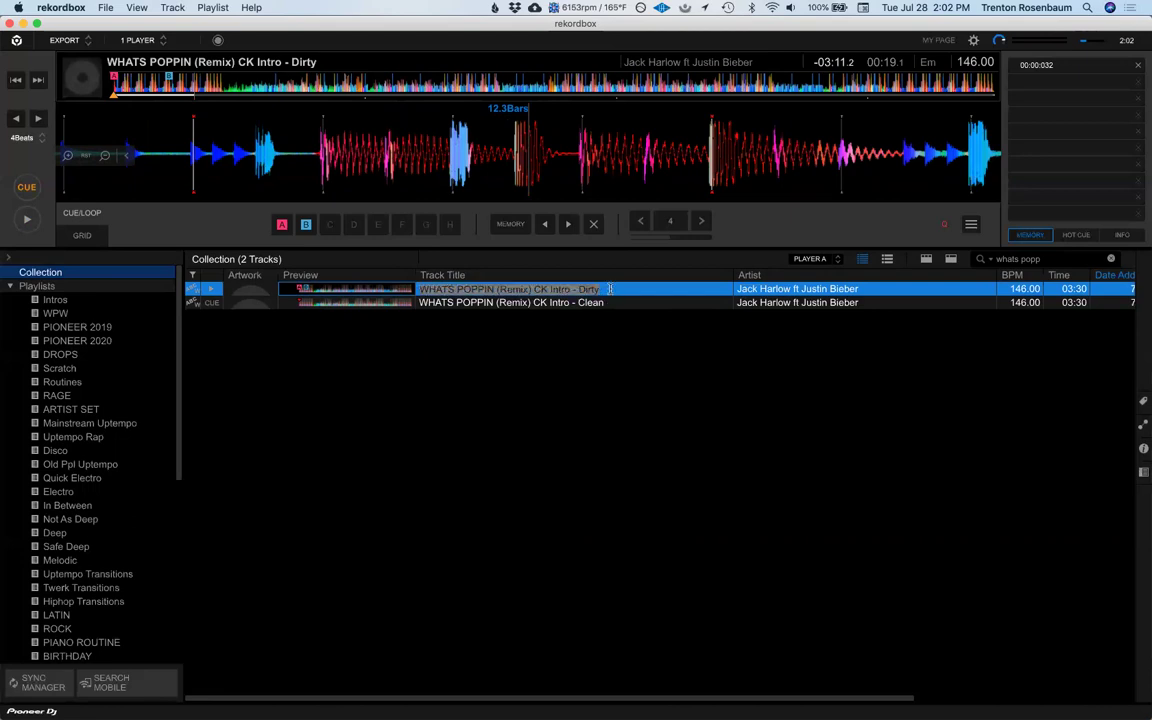
click(635, 291)
text(- Jack Harlow ft Justin Bieber)
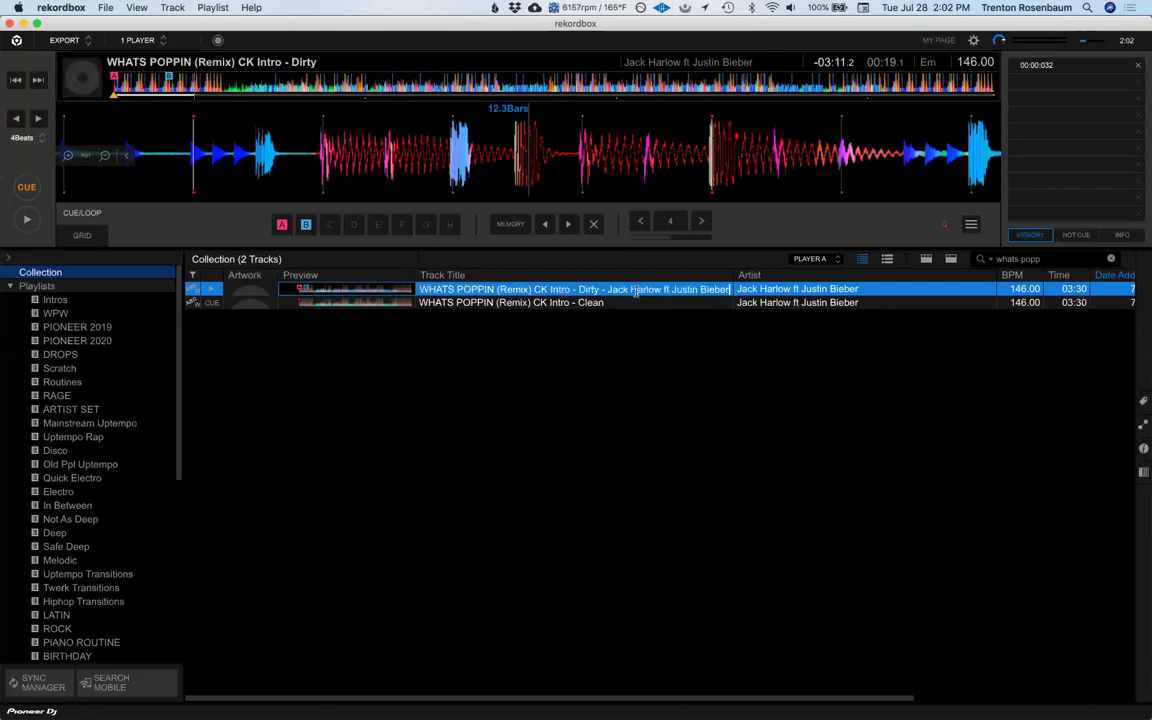
click(585, 303)
Step: Append the same artist credit to the end of the Clean CK Intro title
click(585, 303)
click(619, 303)
text(- Jack Harlow ft Justin Bieber)
key(Return)
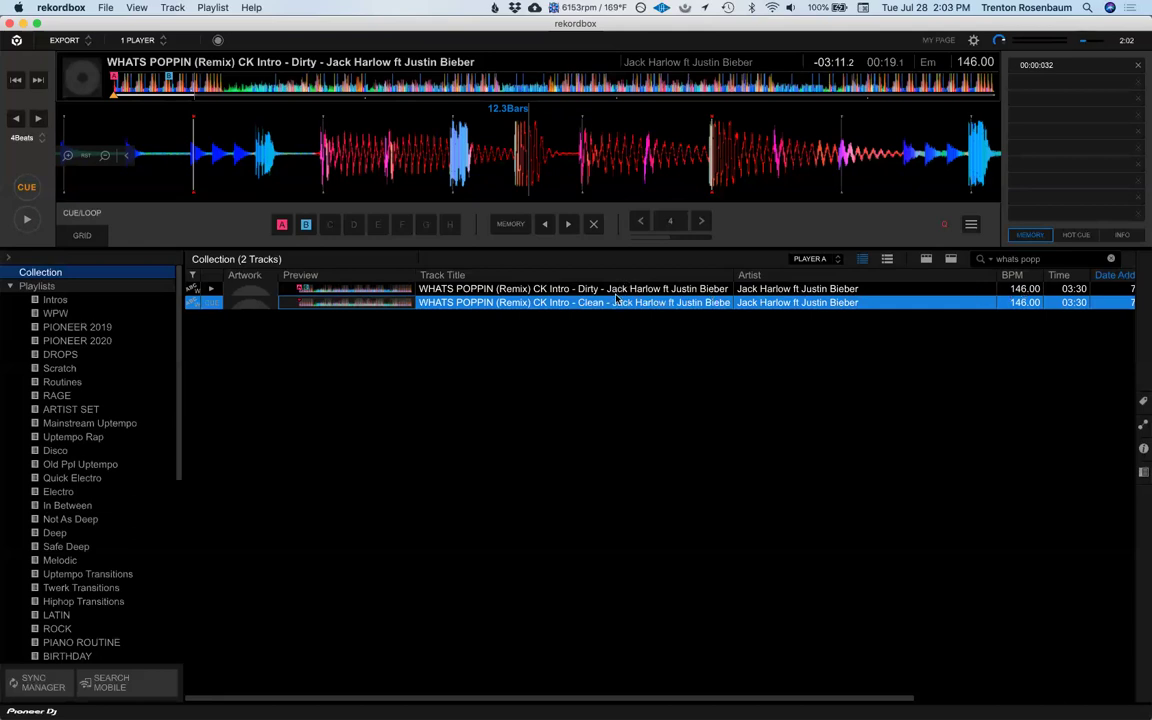
key(super+a)
click(543, 355)
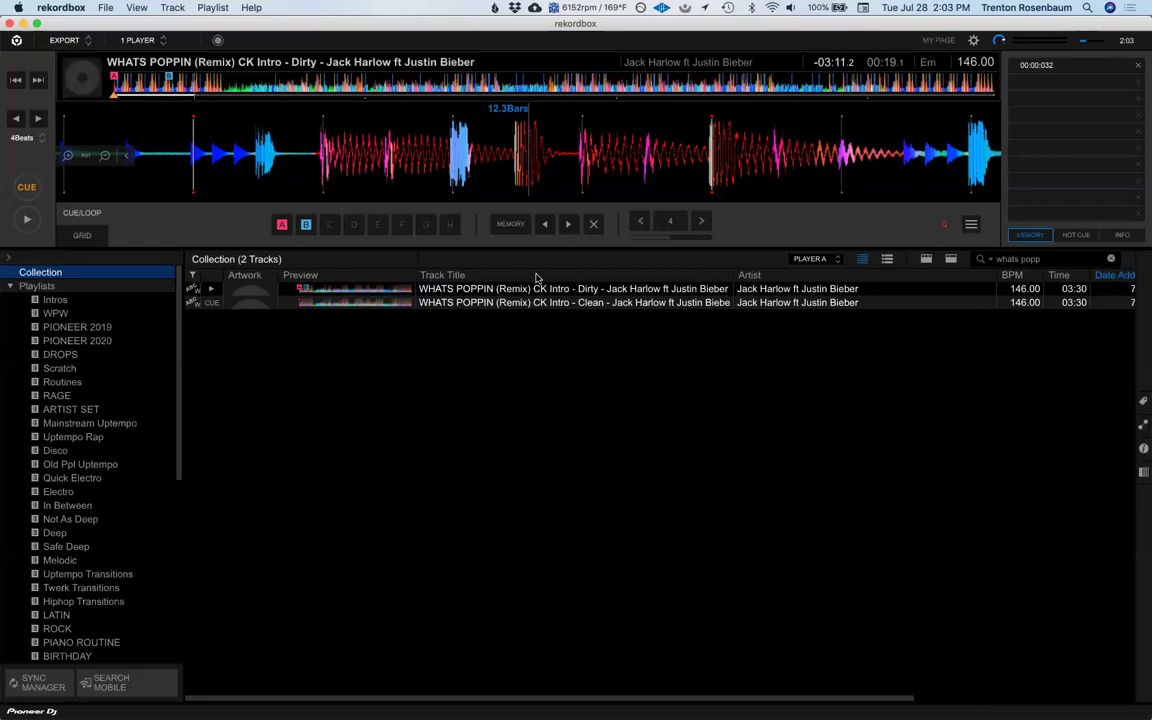
Step: Look through the Hiphop 80-115 and Hiphop 115-160 playlists, switching between them twice
scroll(96, 490, down, 10)
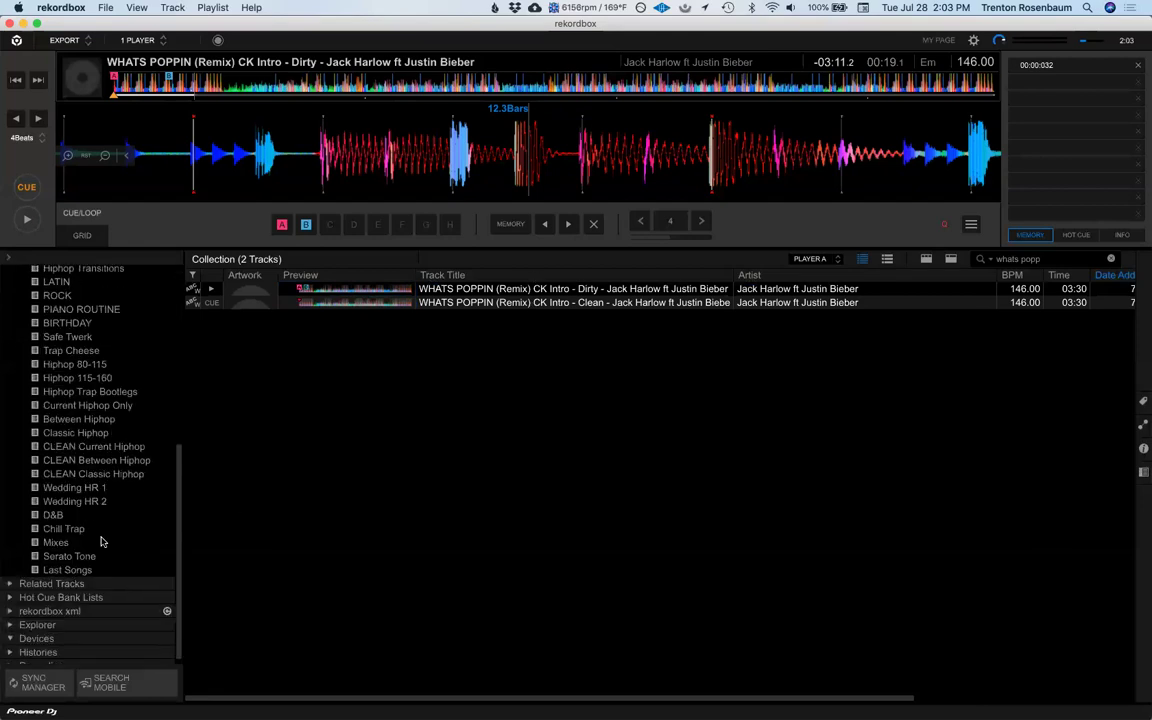
scroll(101, 541, up, 2)
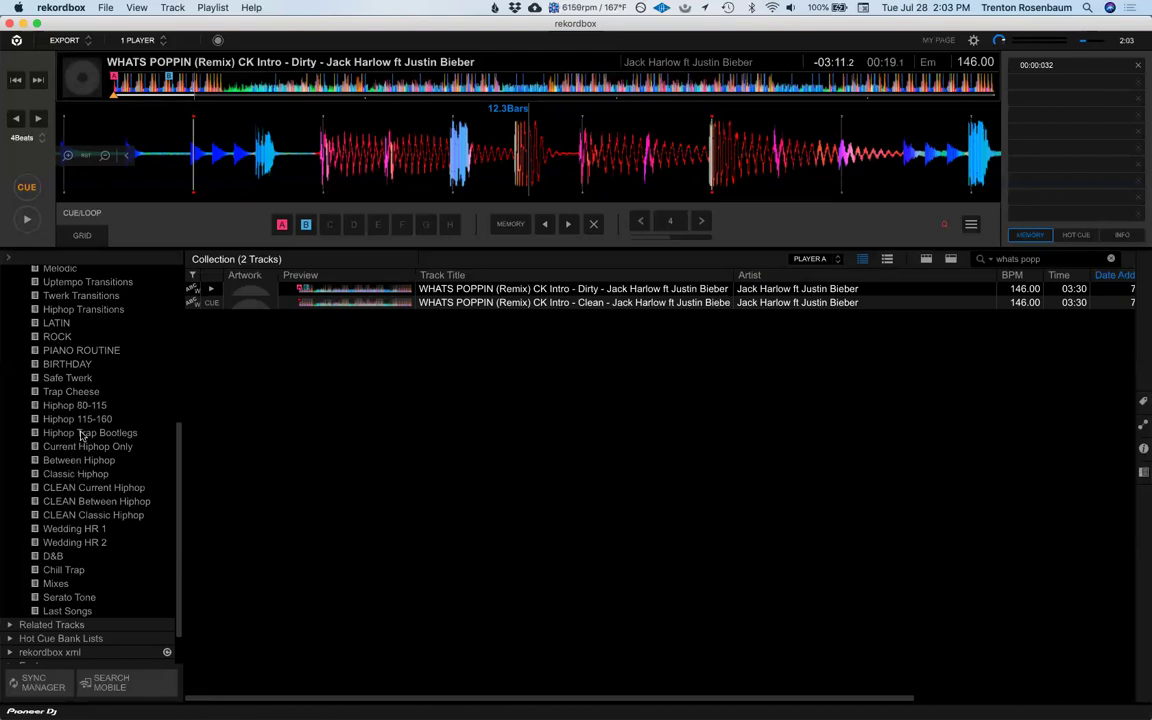
scroll(85, 455, up, 1)
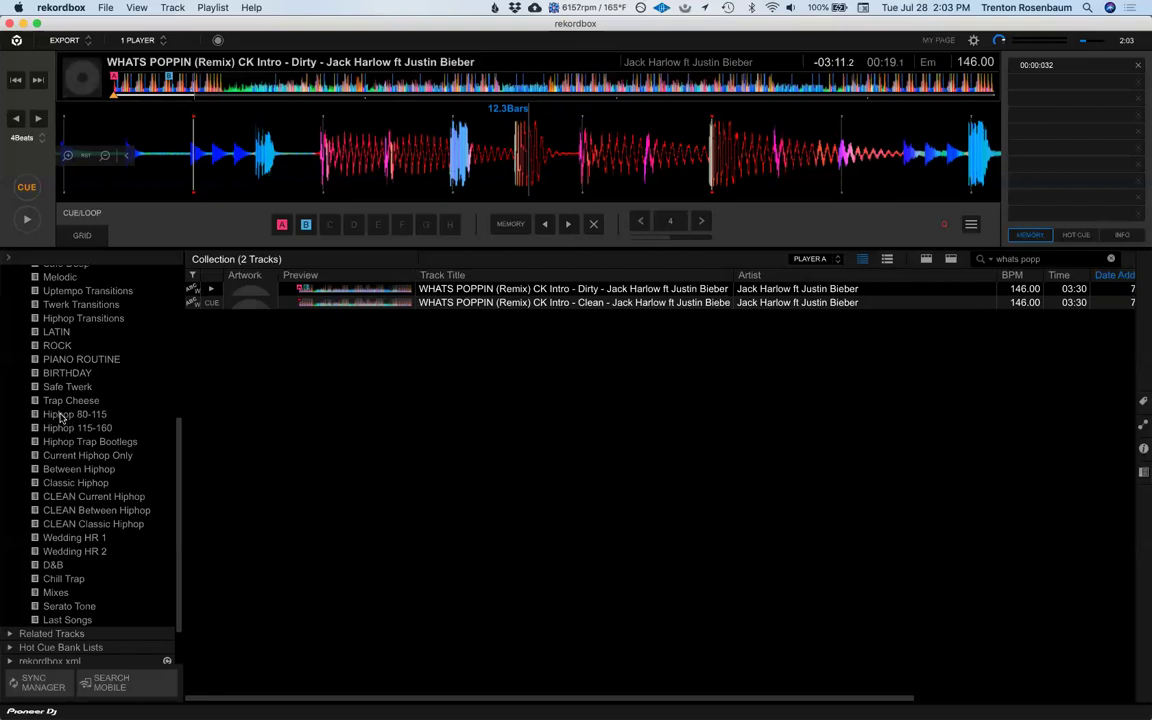
click(62, 414)
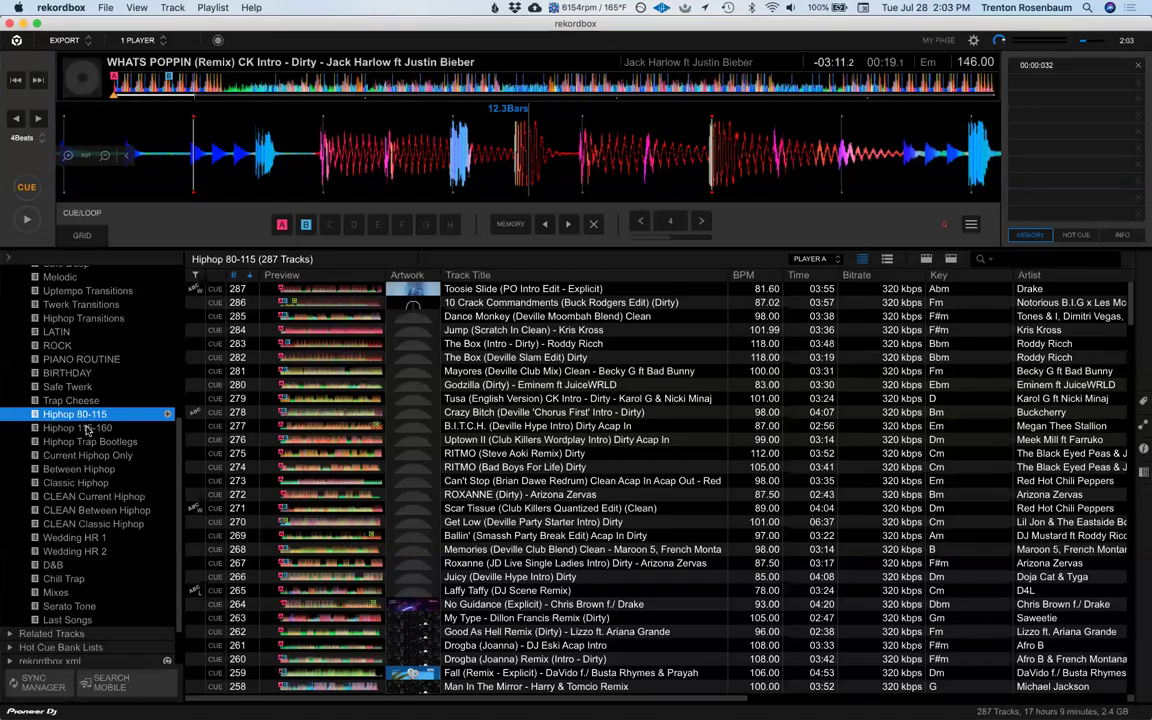
click(88, 428)
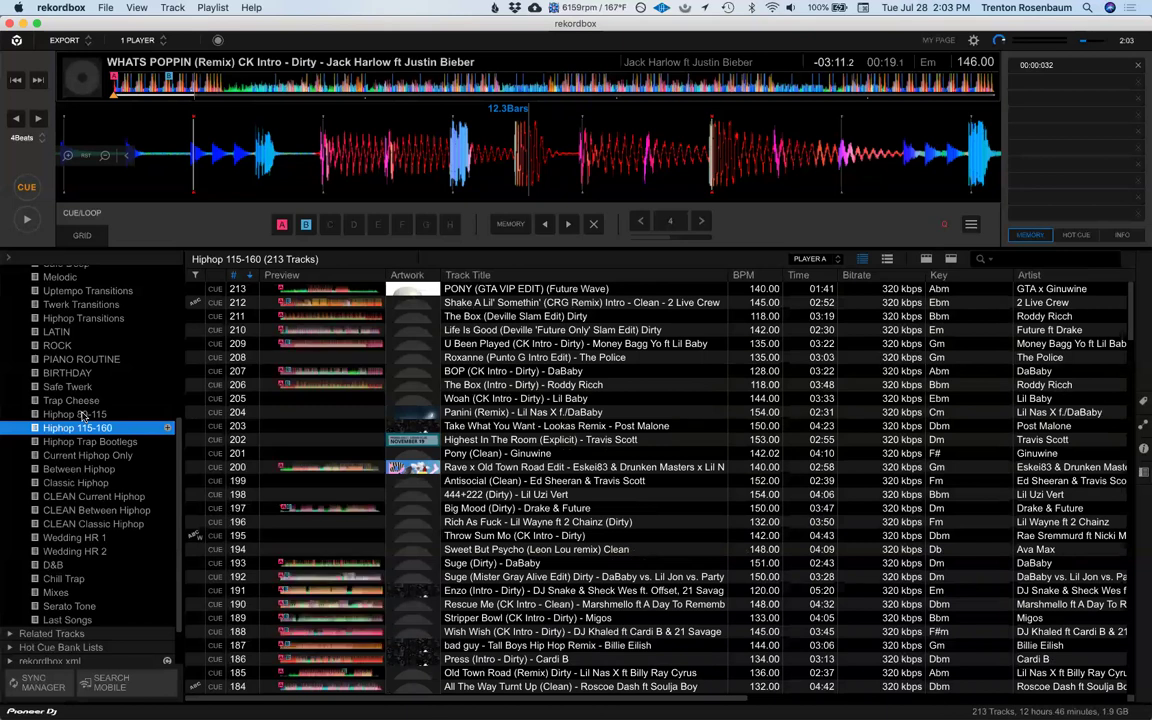
click(85, 416)
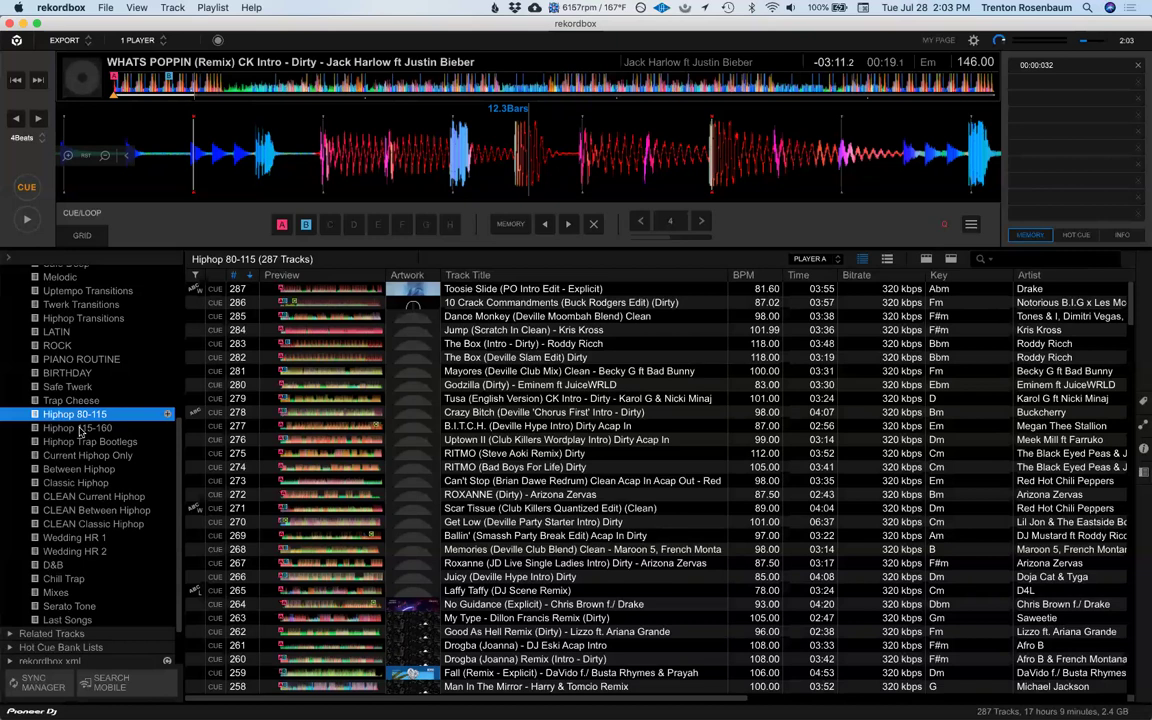
click(80, 428)
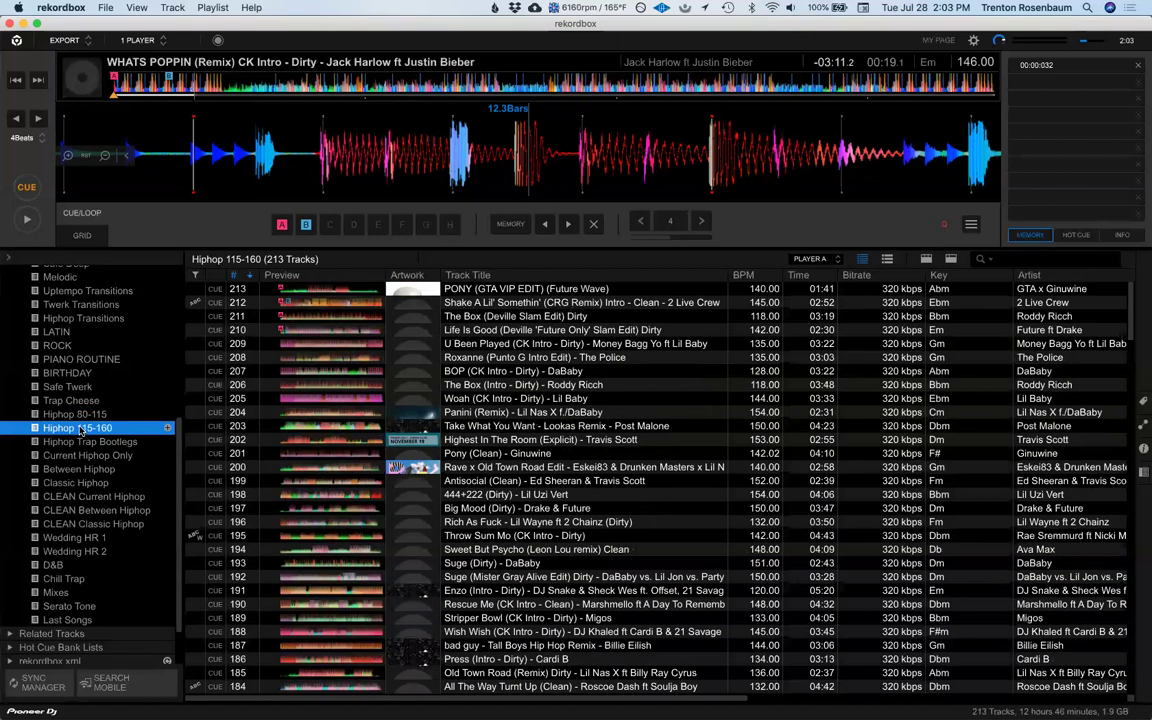
Step: Return to the full, unfiltered Collection of 4356 tracks
scroll(70, 400, up, 5)
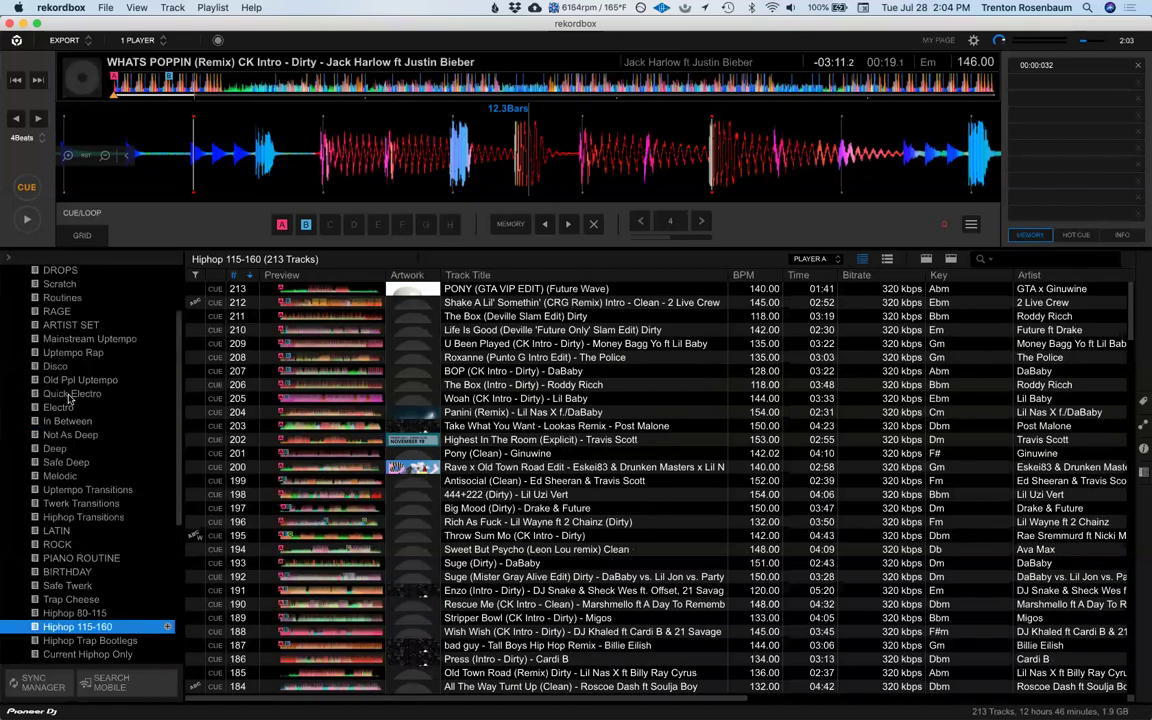
scroll(40, 266, up, 3)
click(40, 272)
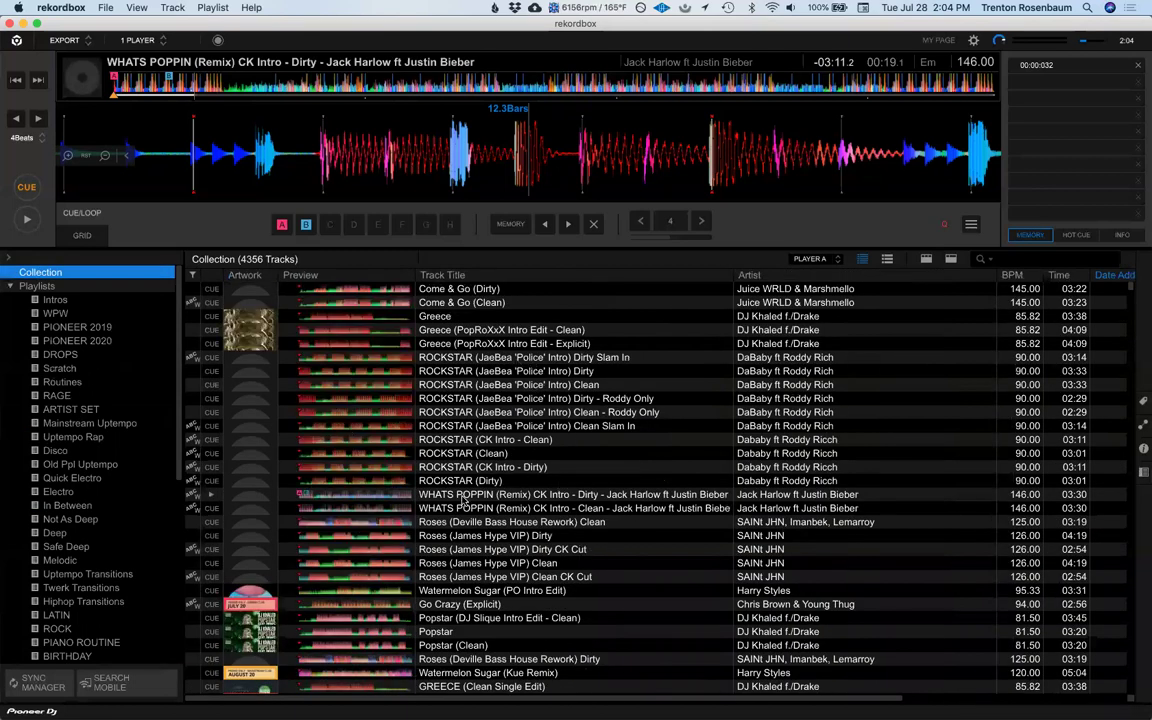
Step: Add the Dirty CK Intro track to Current Hiphop Only and load the Clean version at 146.00 BPM
drag(458, 497, 96, 588)
drag(440, 497, 104, 570)
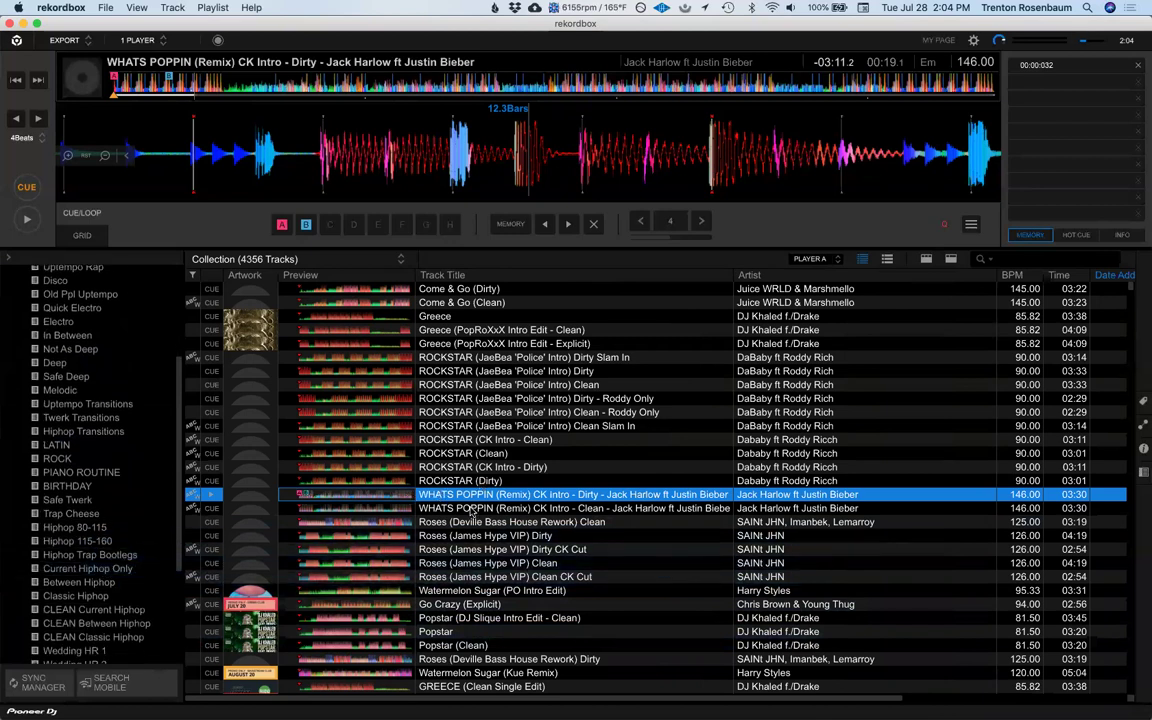
click(471, 509)
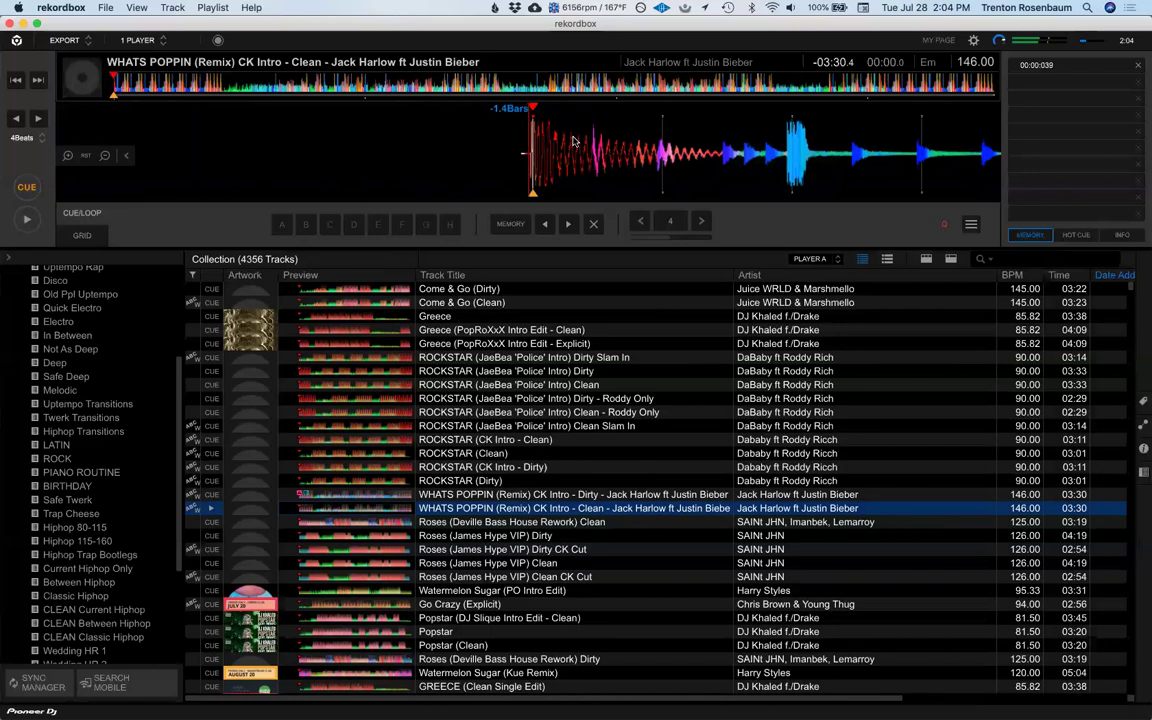
Step: Realign the Clean track's beat grid to the playhead, play it, and skip ahead to a later part
click(82, 235)
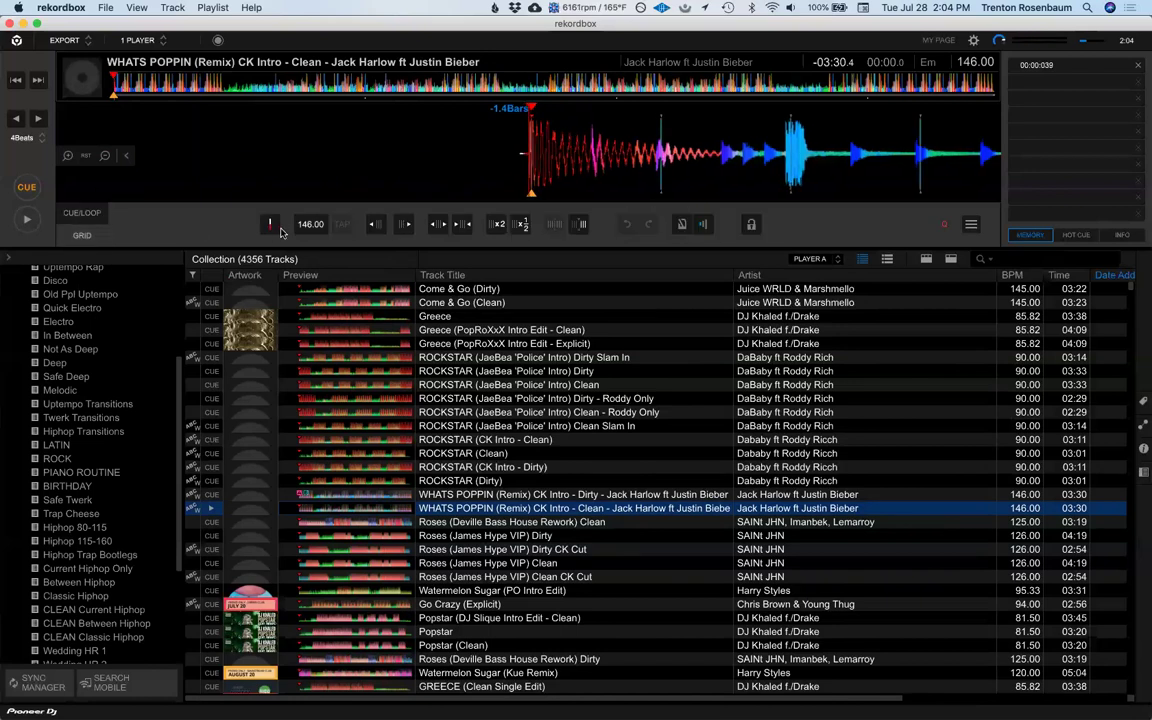
click(271, 226)
key(space)
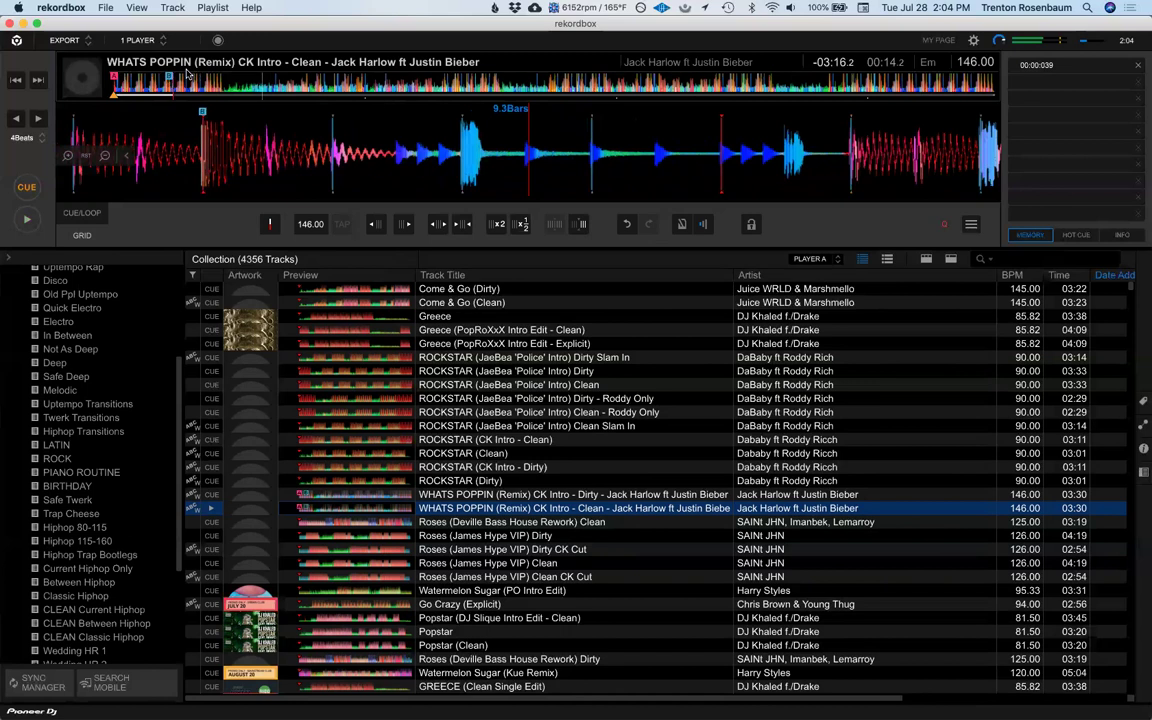
click(219, 88)
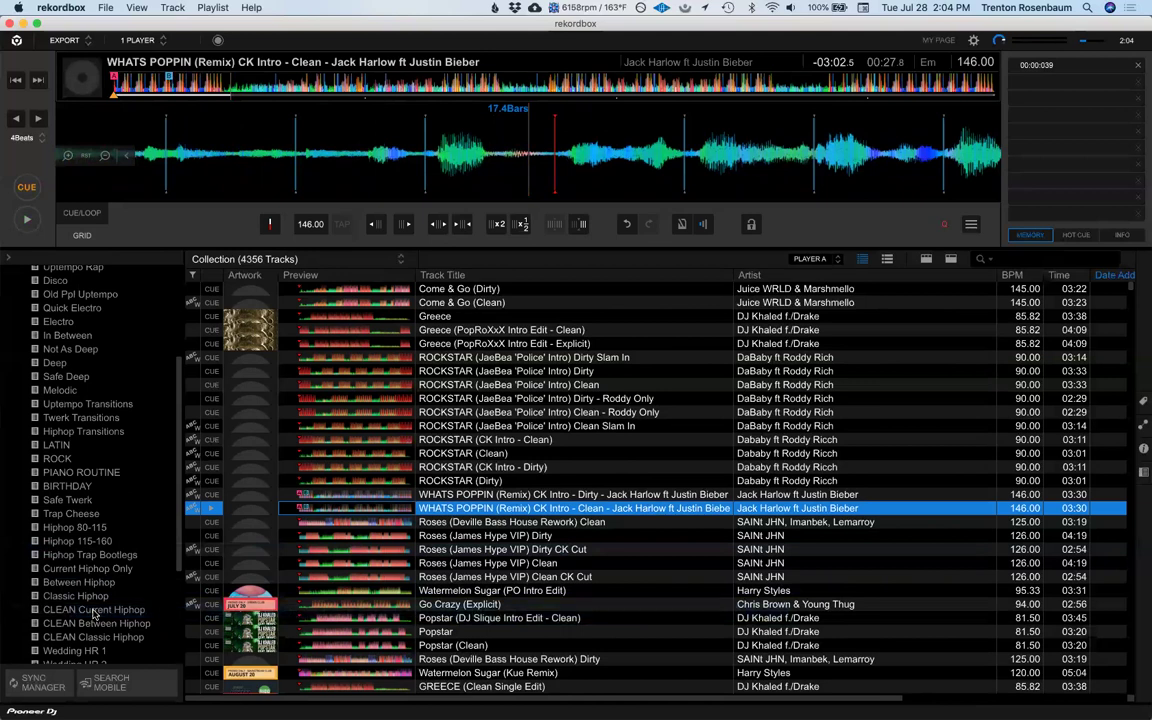
scroll(93, 613, down, 2)
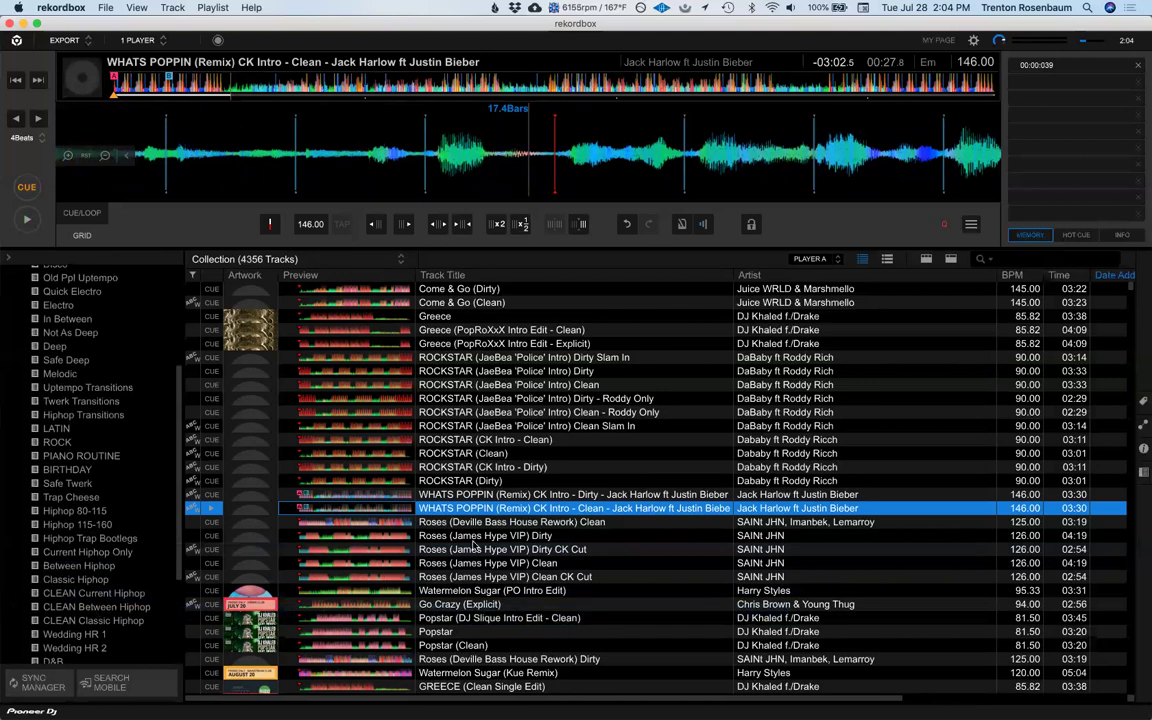
Step: Search the collection for 'juice wr' and play Come & Go (Dirty) at 145.00 BPM
click(618, 453)
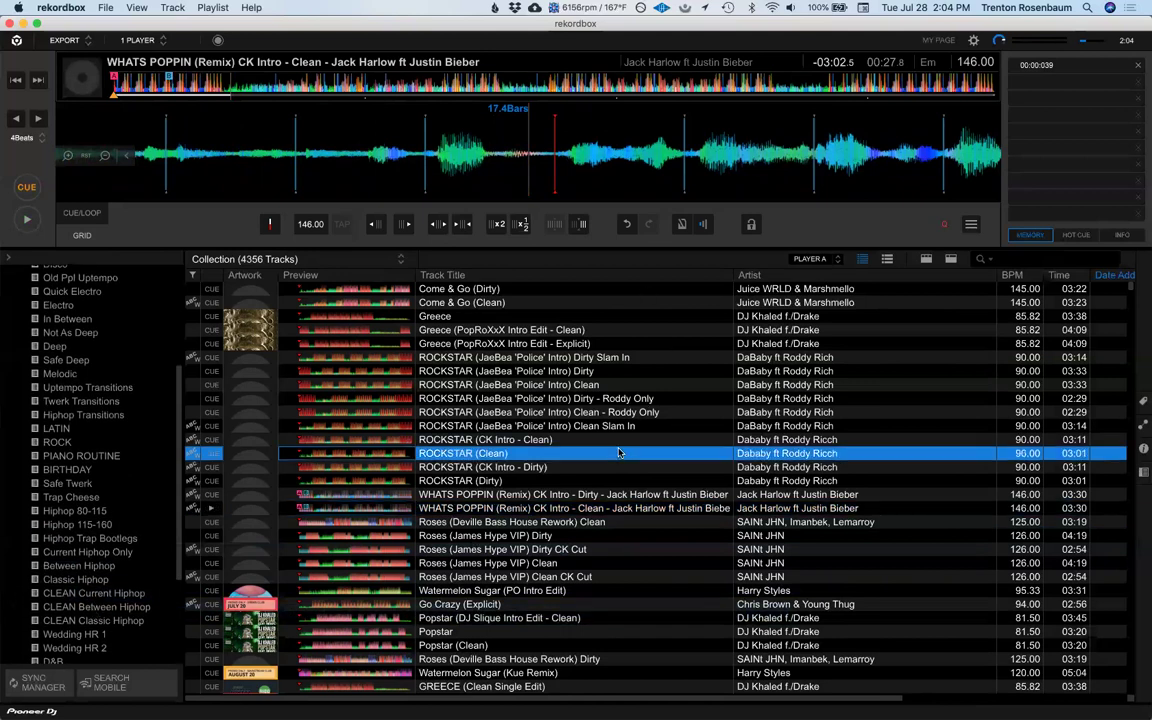
key(super+f)
text(juice wr)
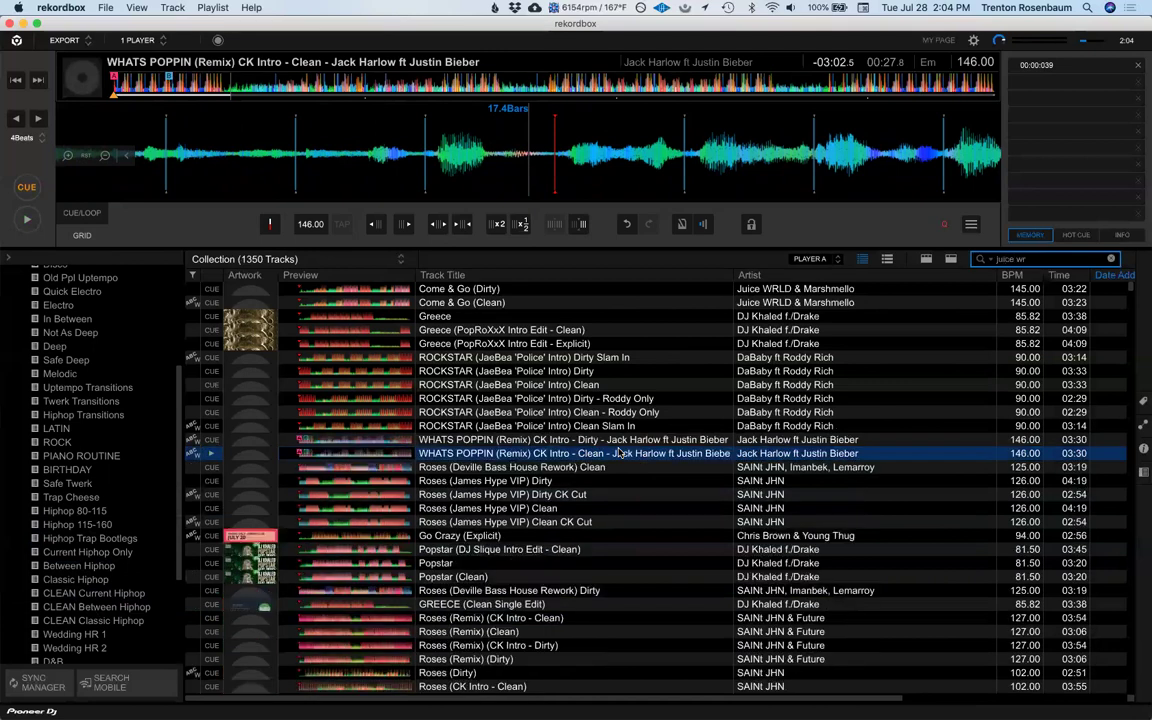
double_click(462, 289)
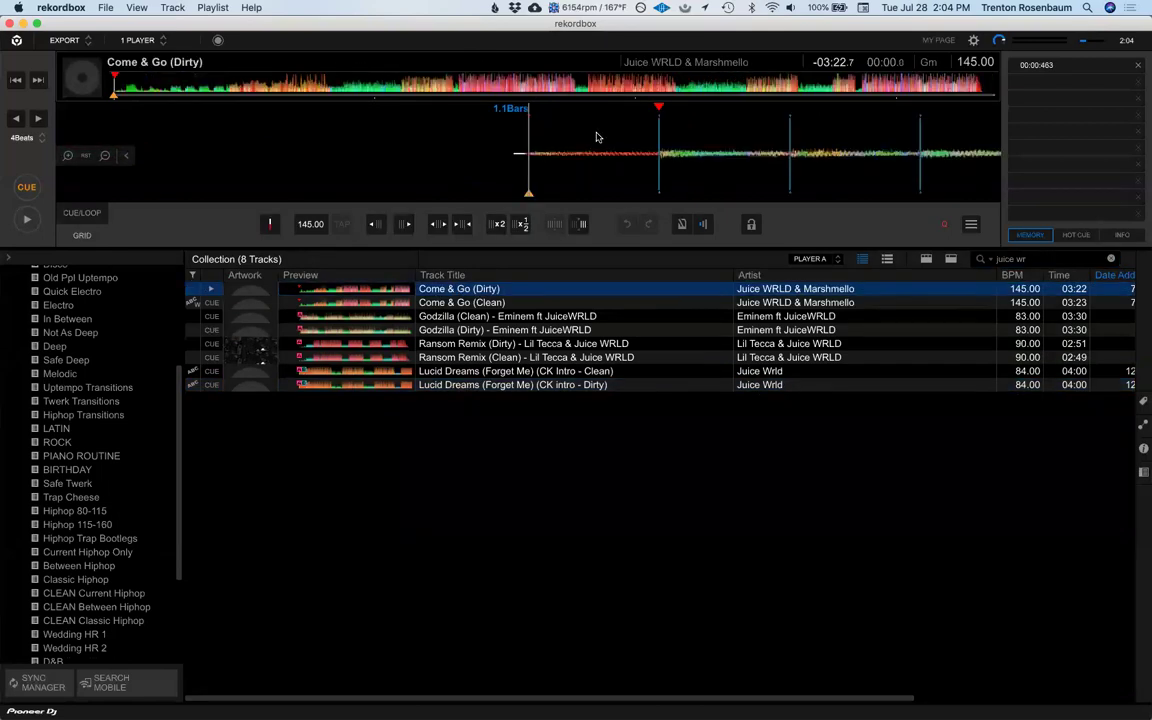
key(space)
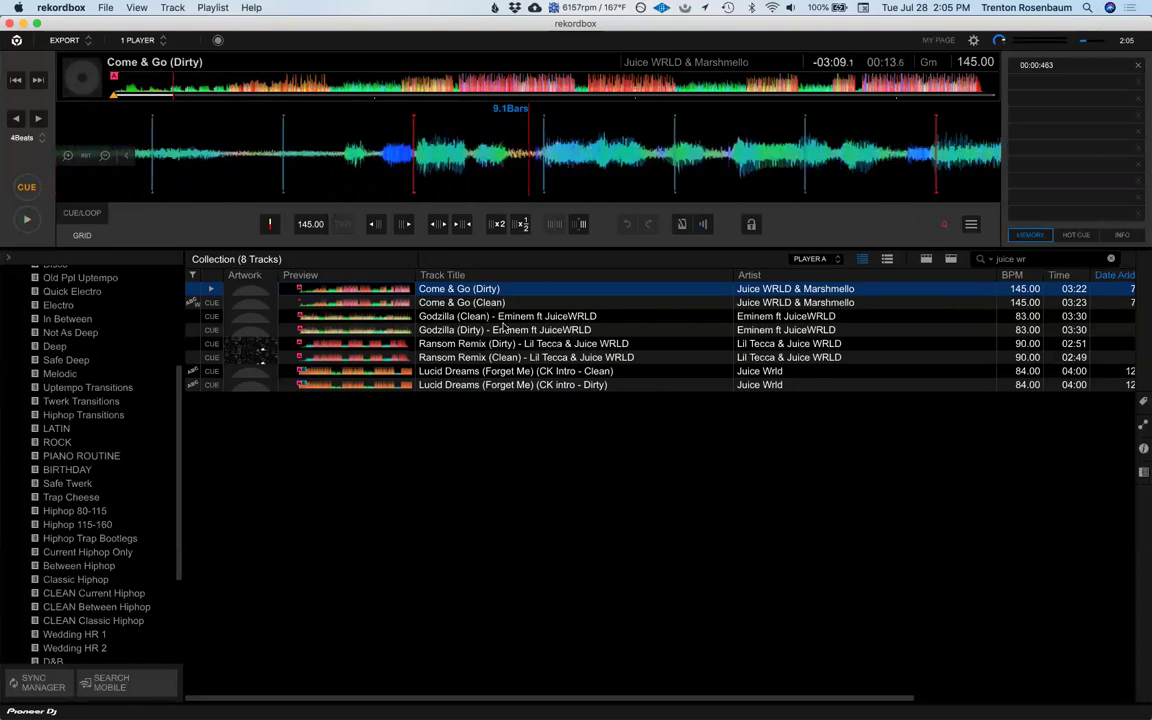
Step: Start Come & Go (Clean) playing and append ' - Juice WRLD & Marshmello' to the Dirty title
drag(505, 302, 563, 138)
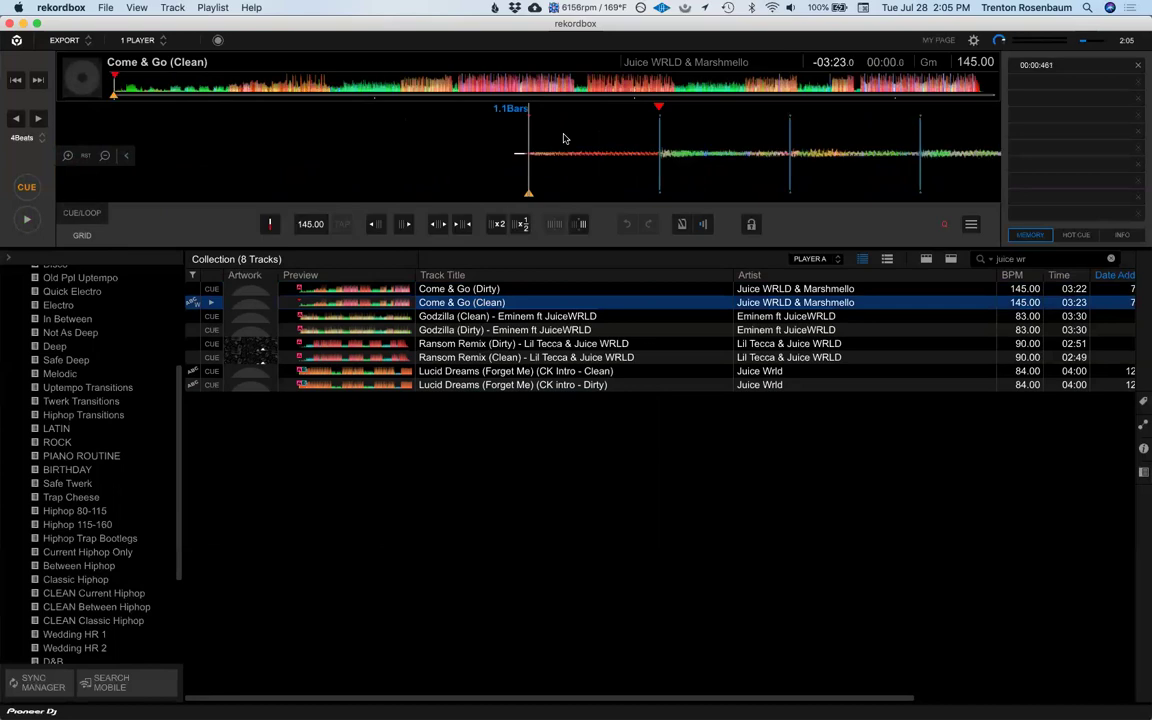
key(space)
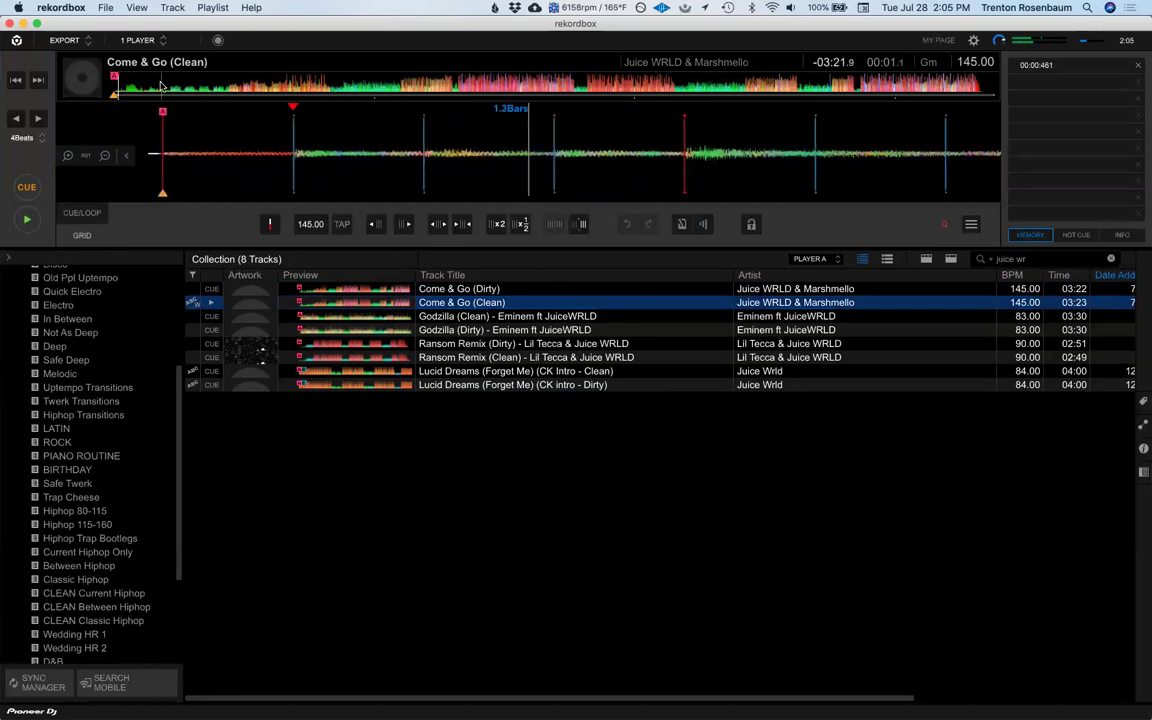
click(753, 290)
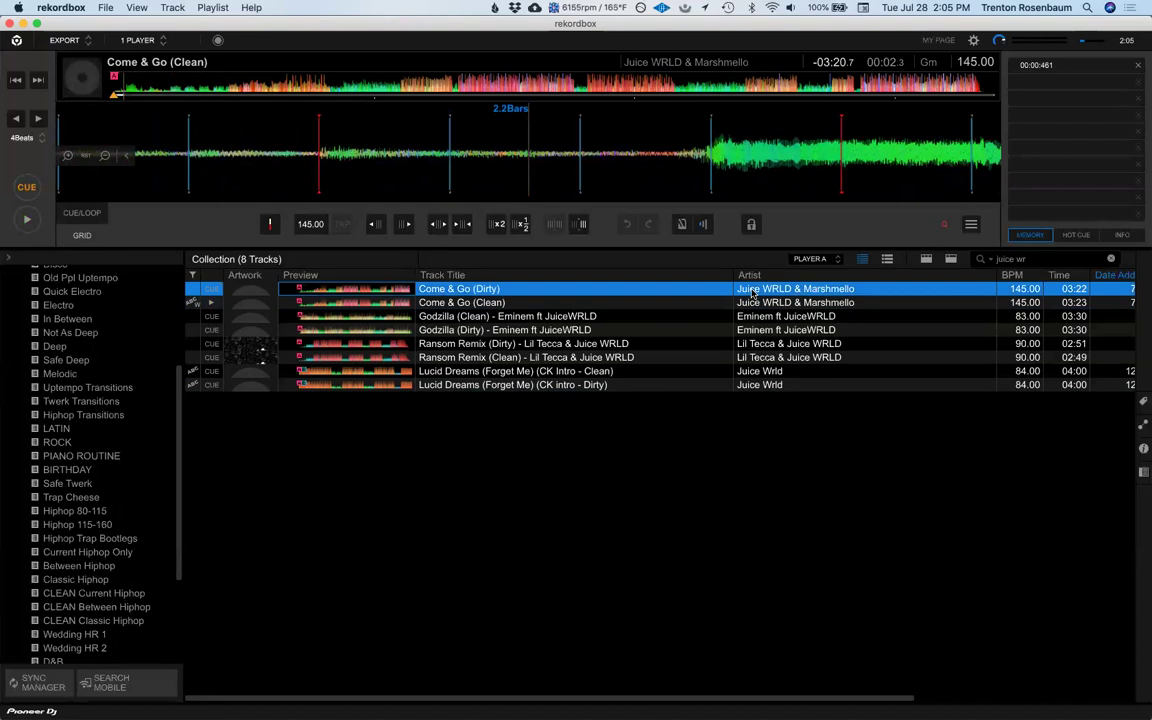
click(753, 290)
key(super+c)
click(489, 289)
click(492, 289)
click(516, 288)
text(-)
key(super+v)
key(Return)
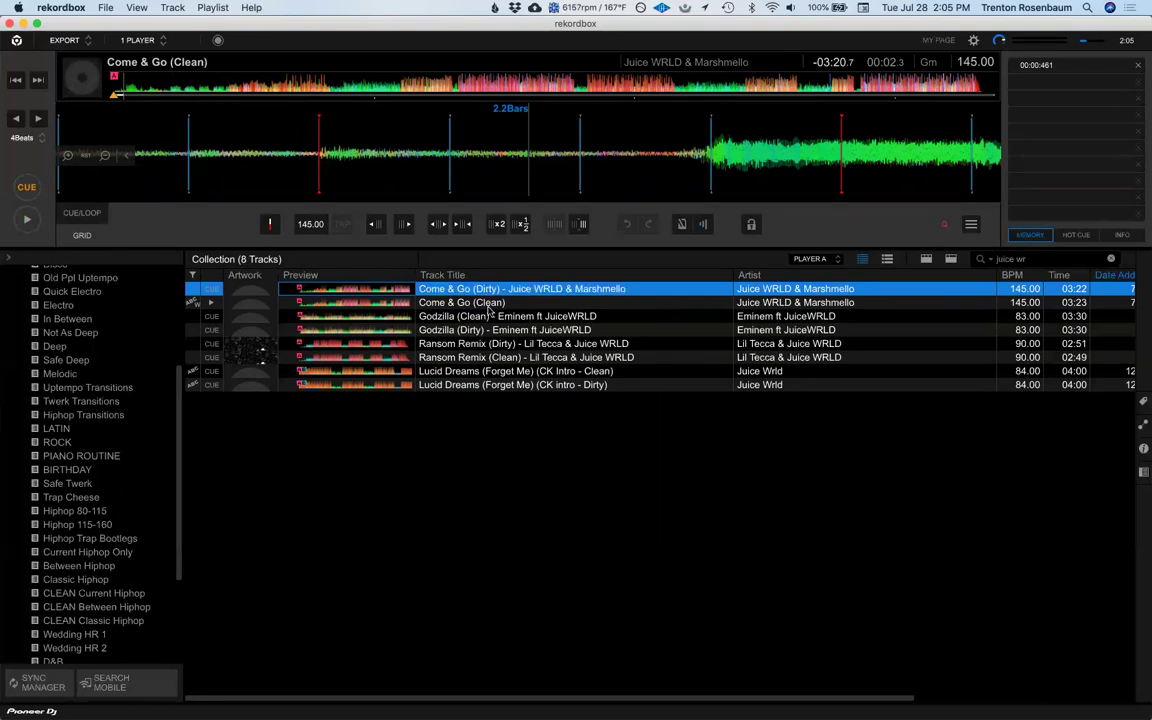
Step: Append ' - Juice WRLD & Marshmello' to the Come & Go (Clean) title
click(495, 303)
click(499, 303)
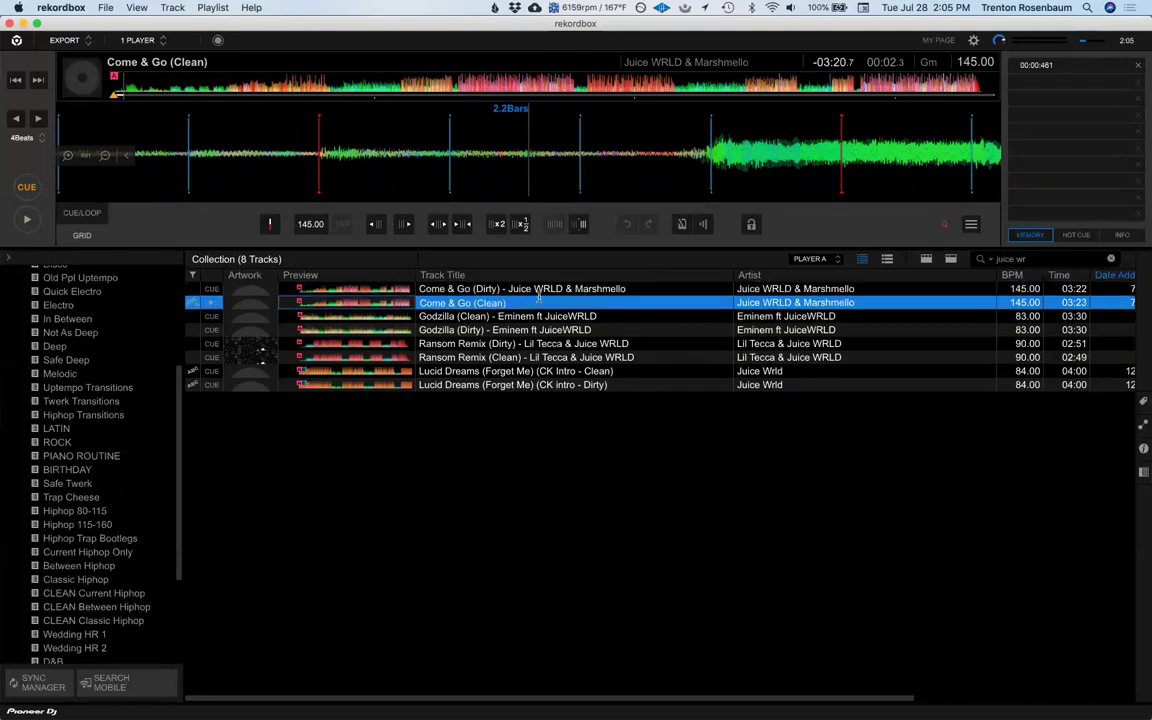
key(Right)
text(-)
key(super+v)
key(Return)
Step: Audition Come & Go (Clean) from its middle to around 01:10, then stop playback
click(322, 85)
key(space)
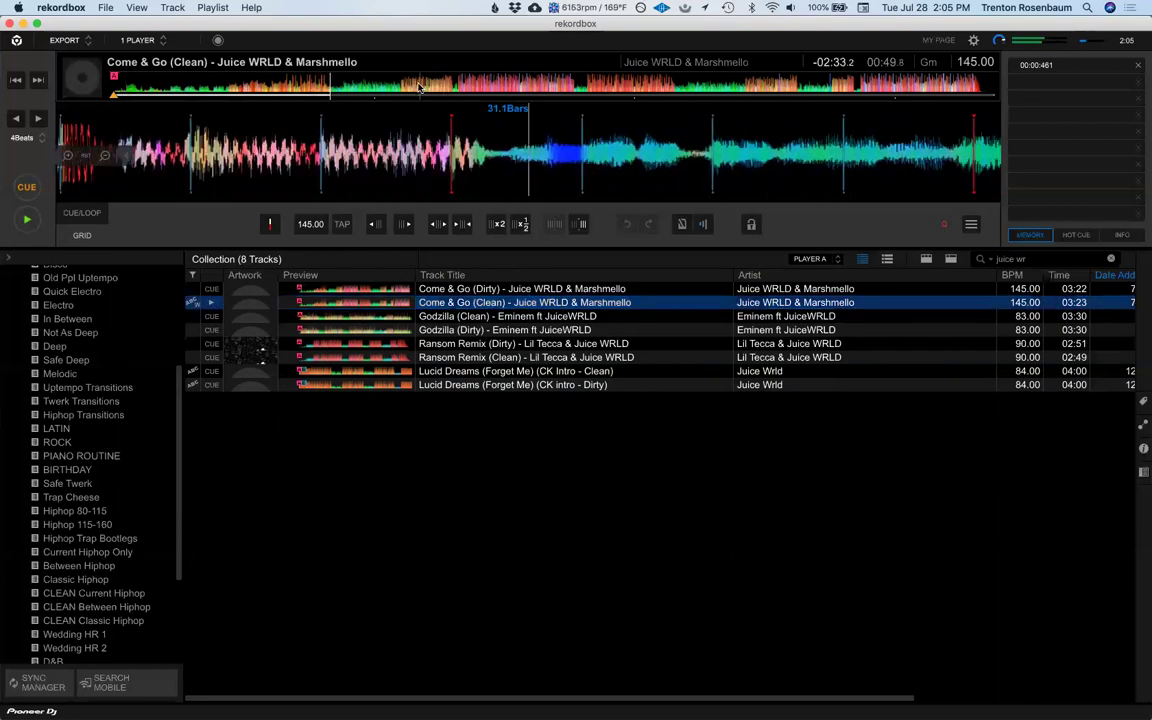
click(420, 88)
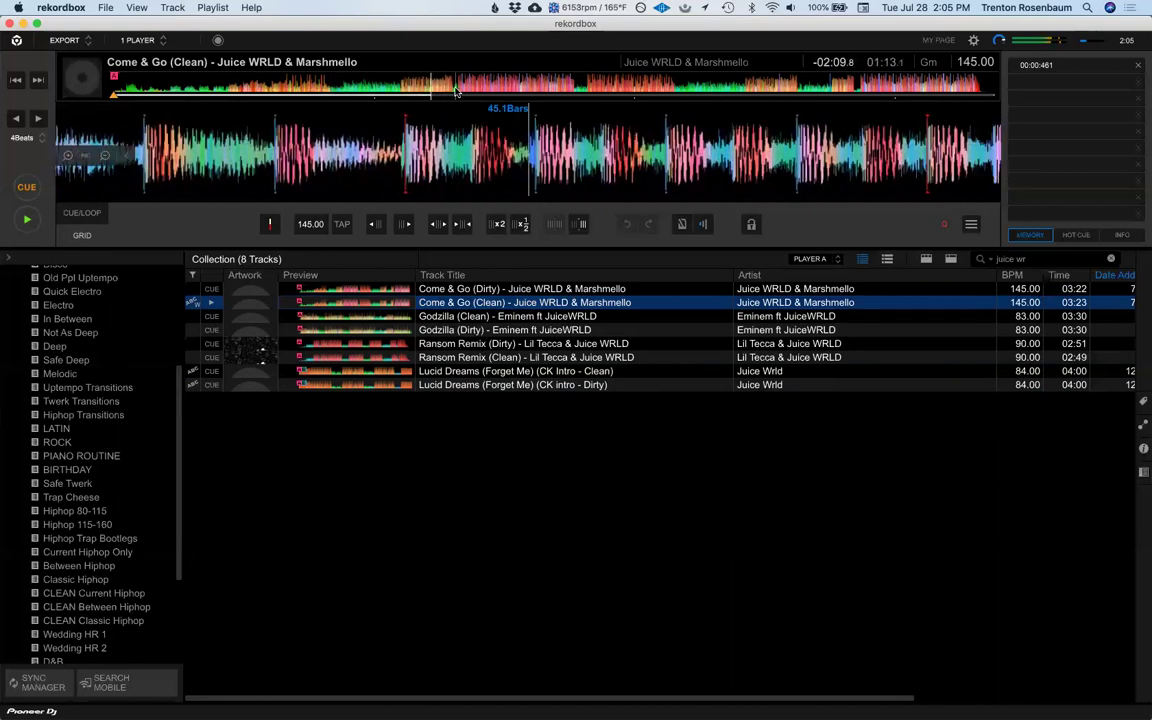
click(455, 90)
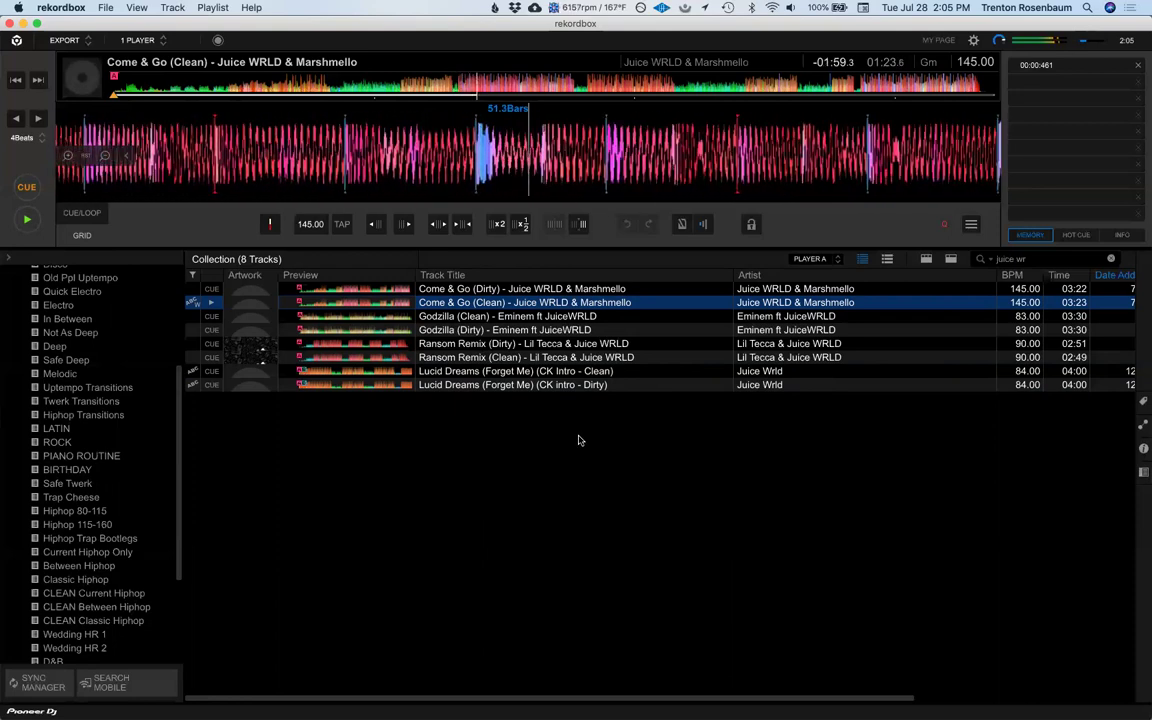
key(space)
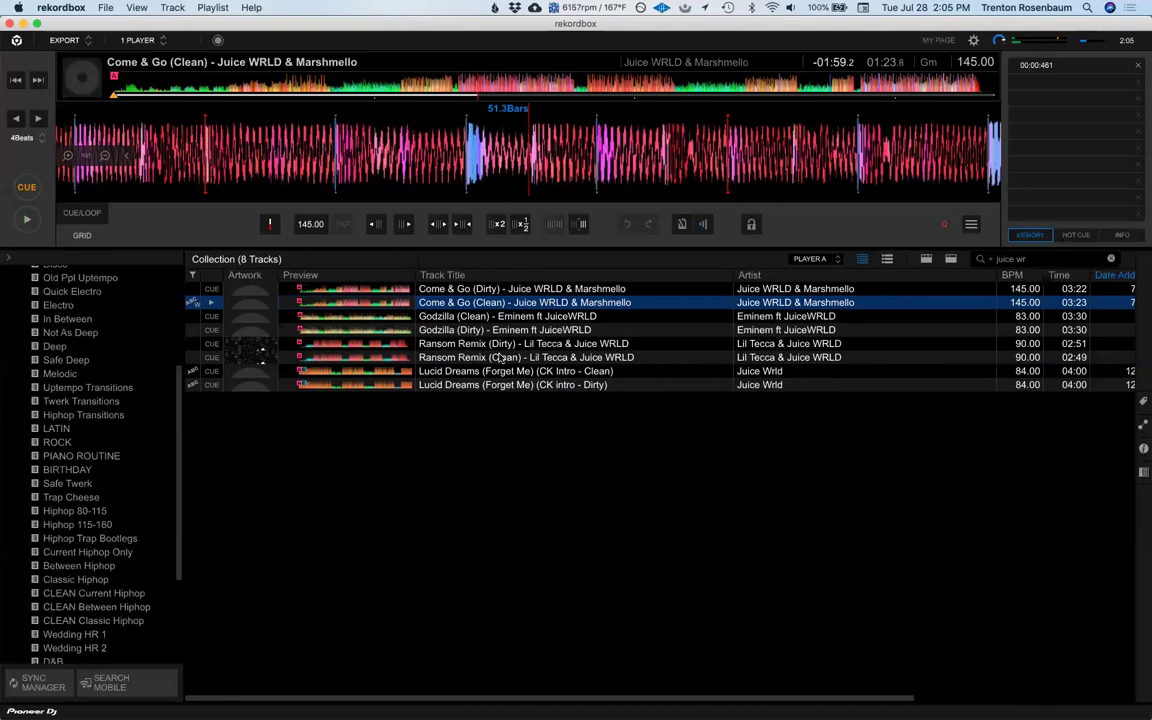
Step: File the Come & Go tracks into Hiphop 115-160, Hiphop Trap Bootlegs and Current Hiphop Only
click(463, 290)
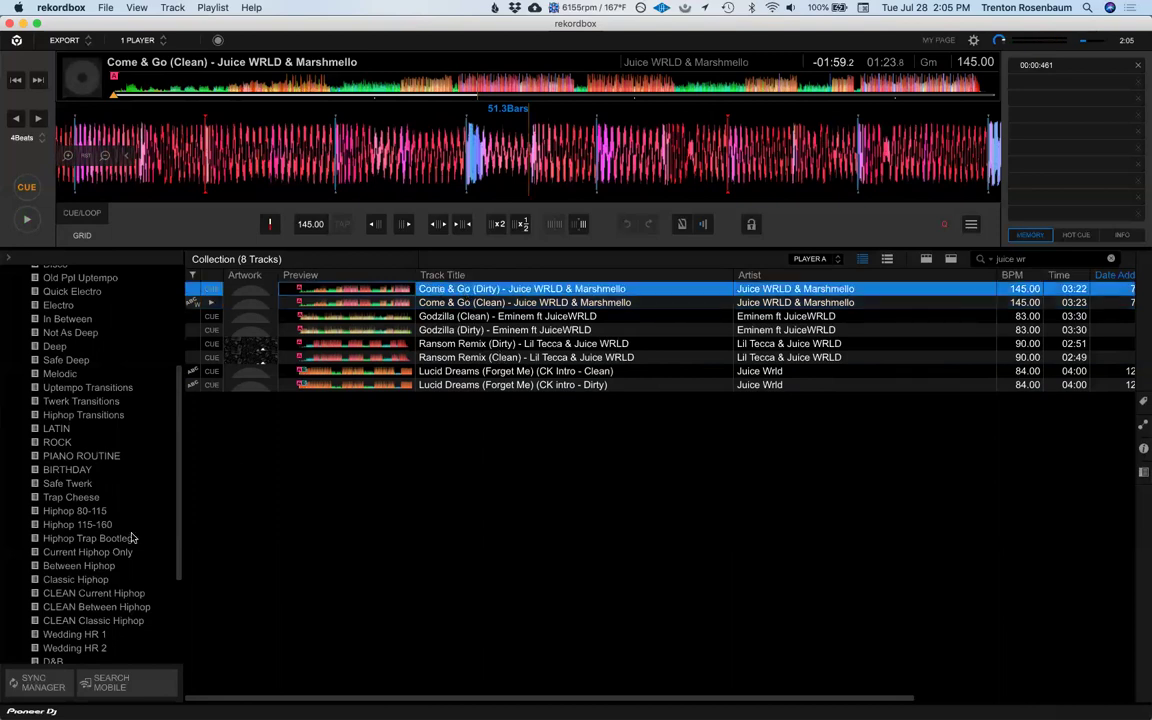
scroll(131, 538, up, 3)
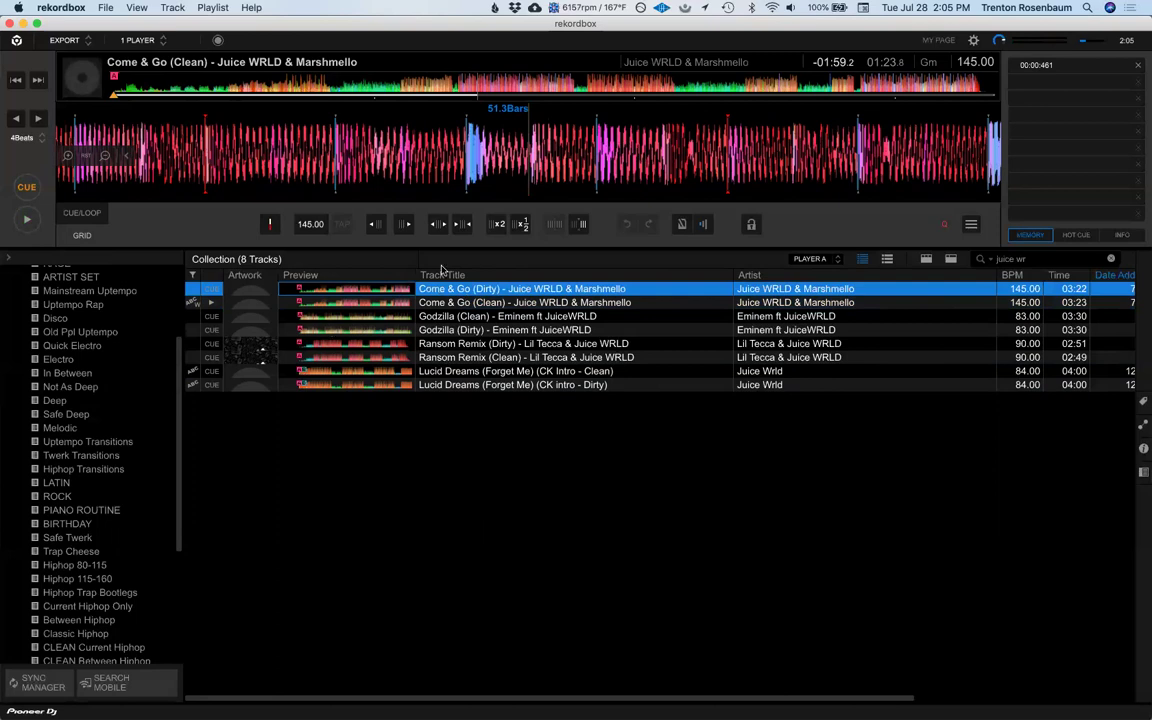
drag(143, 493, 91, 586)
drag(424, 302, 88, 558)
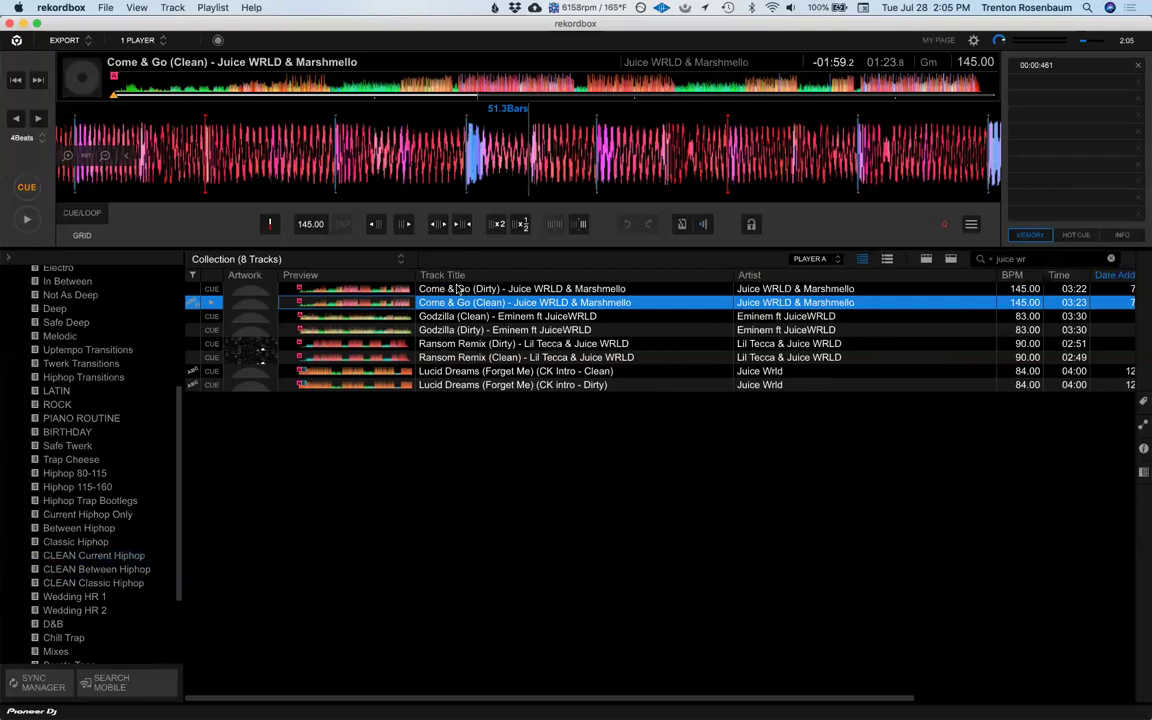
drag(457, 289, 92, 513)
click(557, 317)
Step: Clear the 'juice wr' search and scroll the 4356-track Collection back to its top
key(super+f)
key(BackSpace)
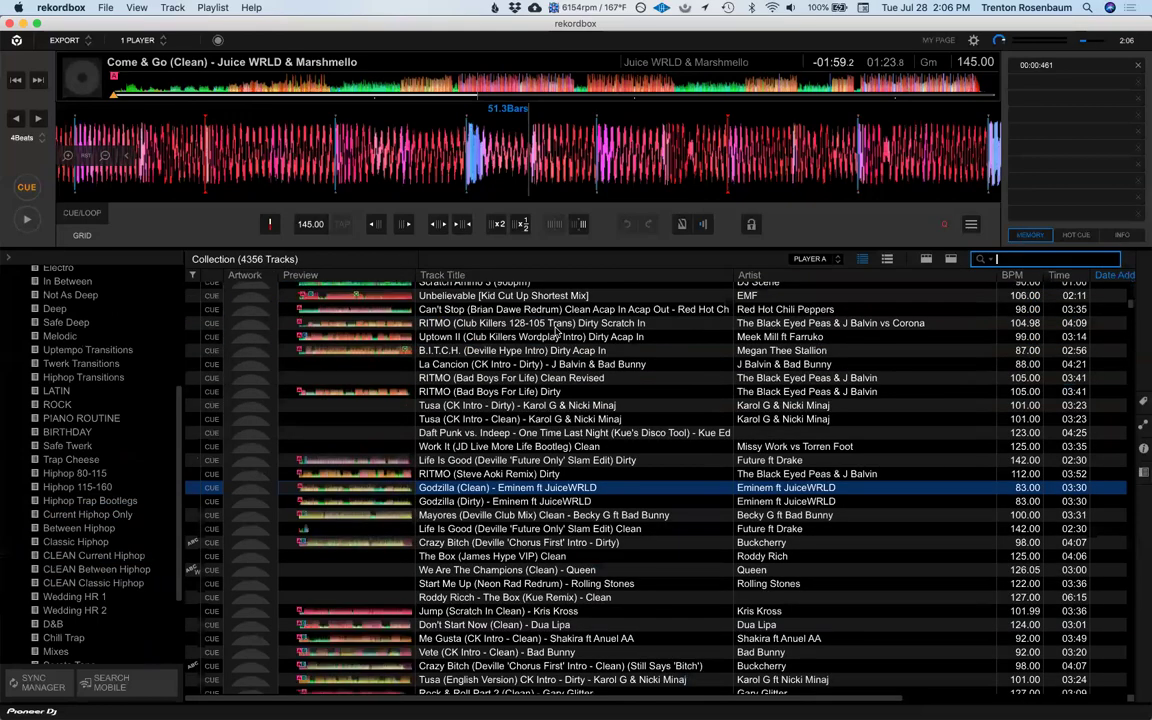
scroll(557, 332, up, 10)
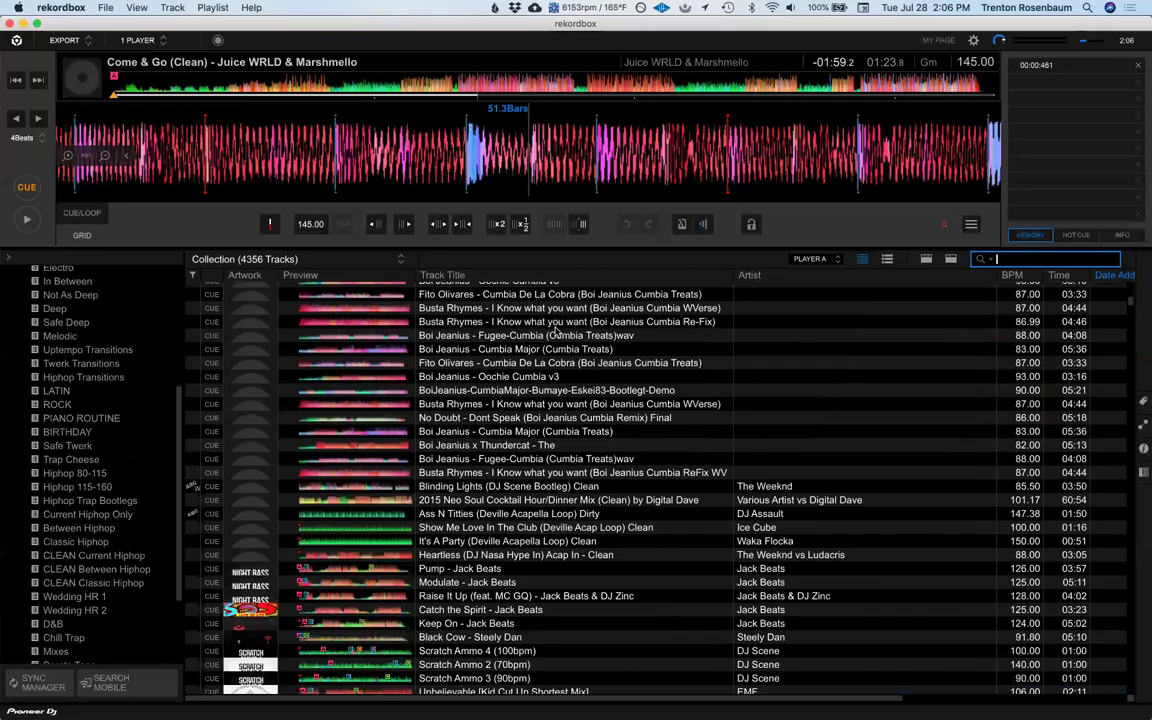
scroll(557, 332, up, 10)
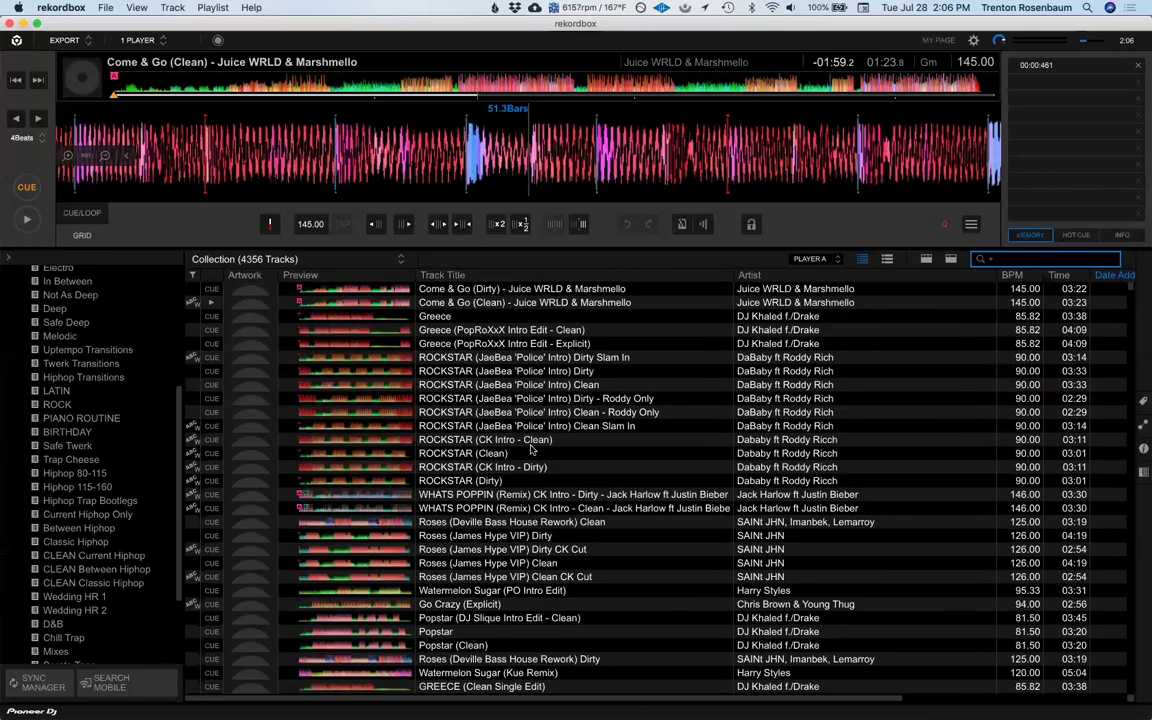
scroll(531, 451, right, 1)
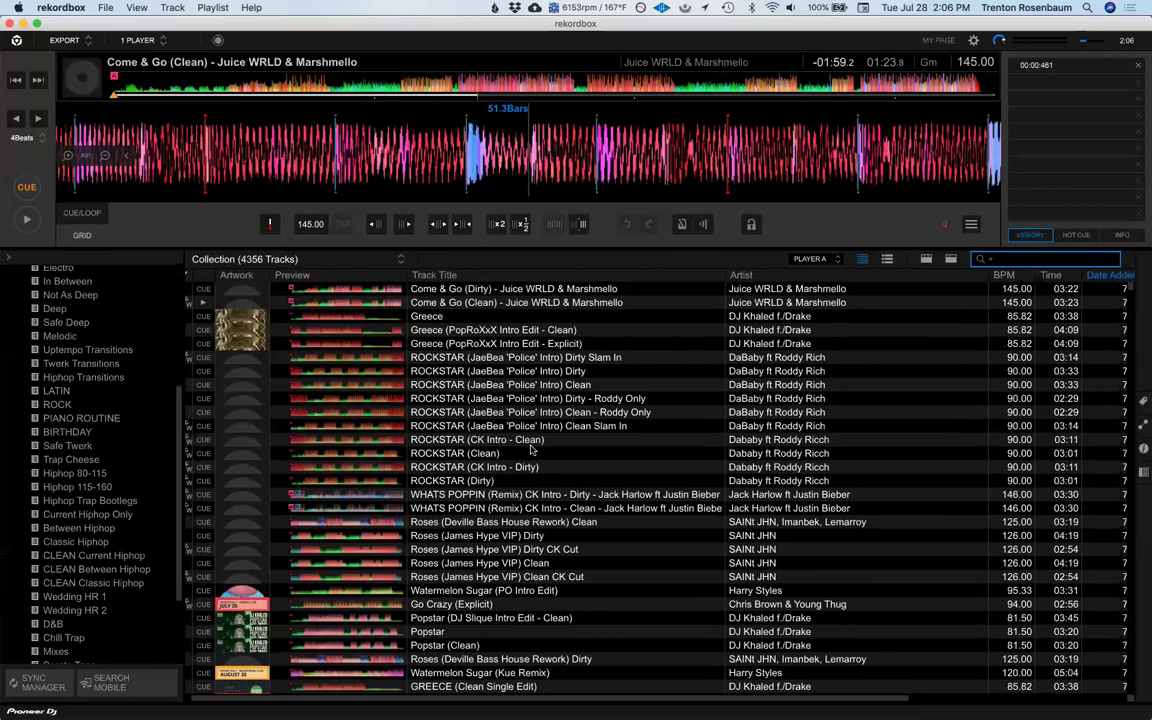
scroll(531, 451, left, 1)
scroll(102, 430, up, 5)
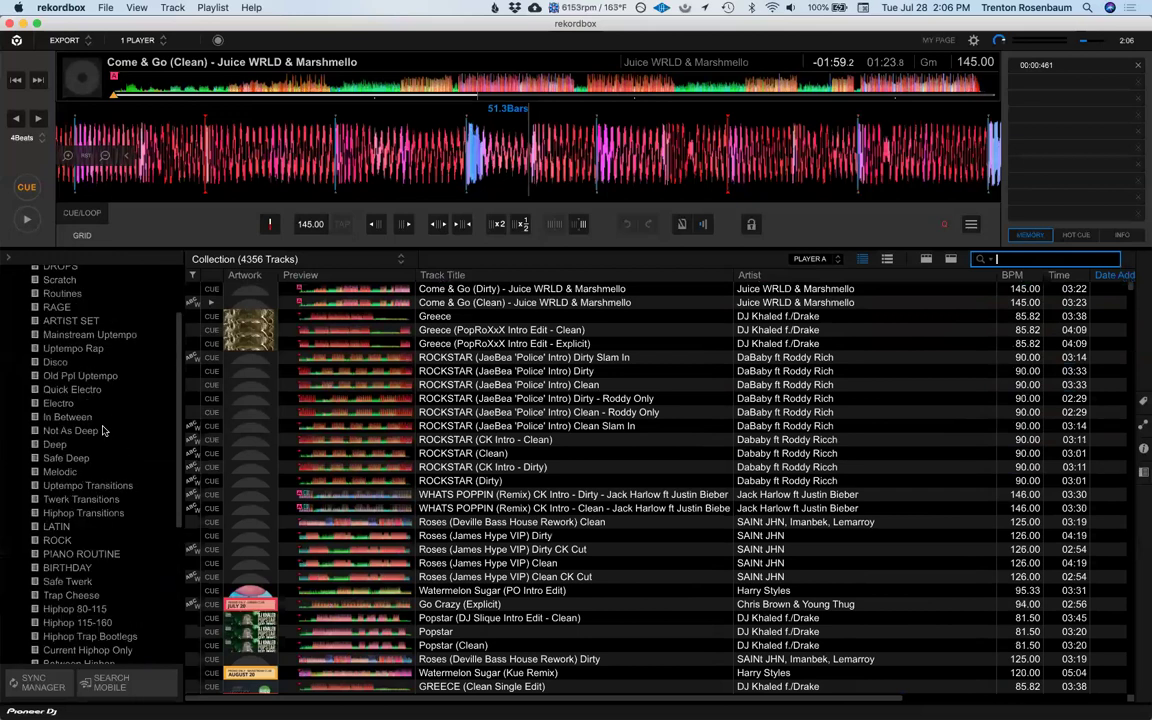
scroll(102, 430, up, 4)
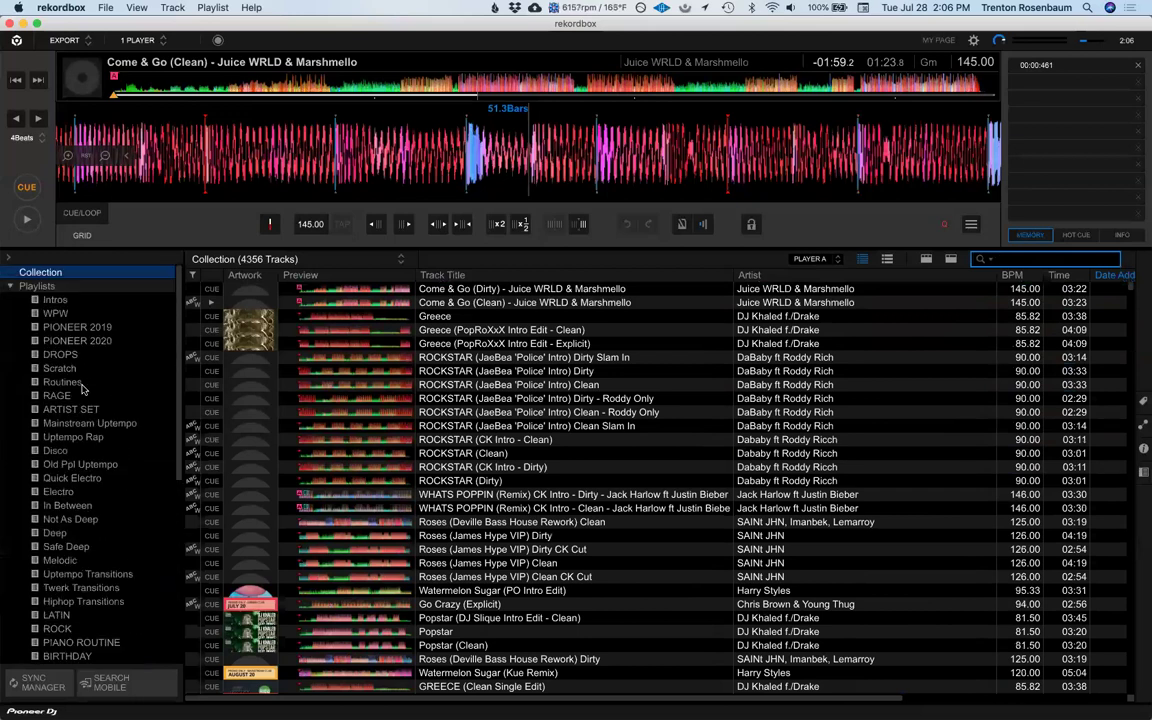
scroll(80, 398, down, 2)
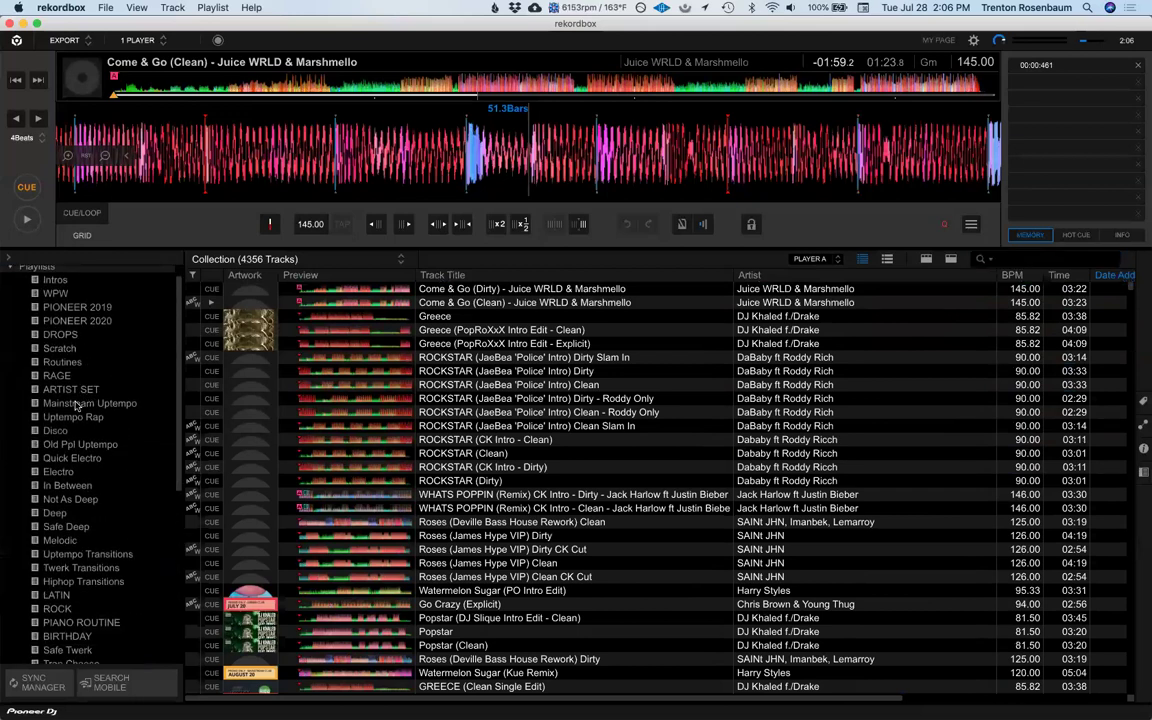
click(77, 403)
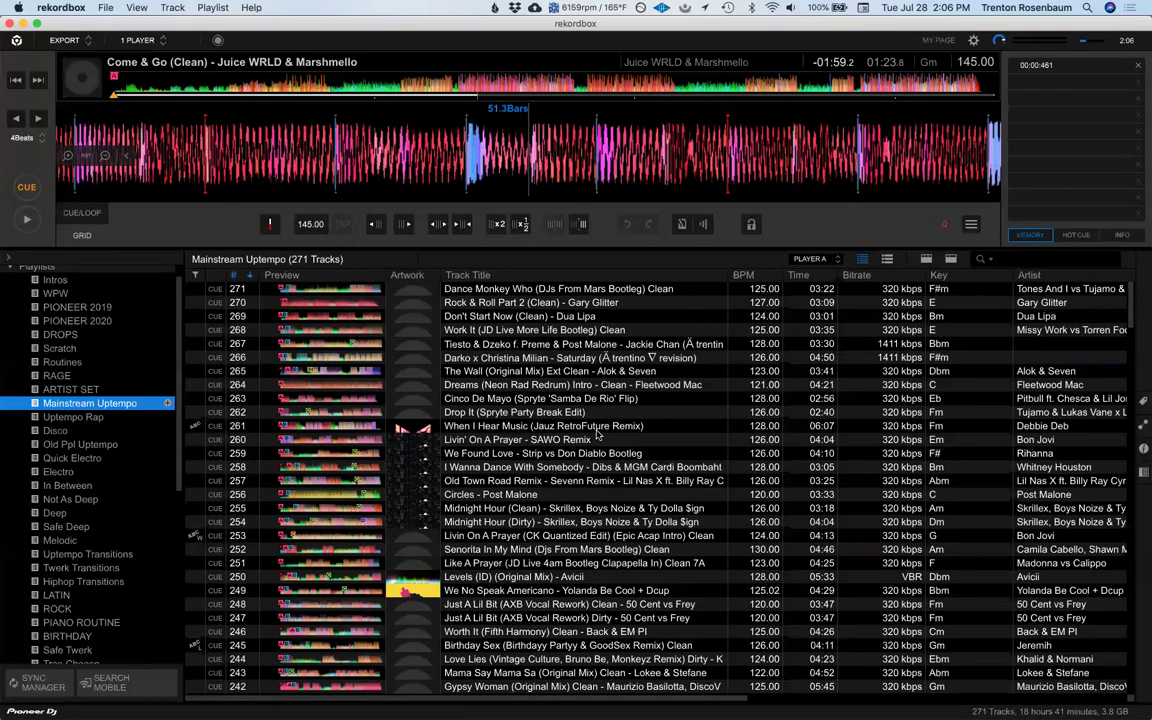
scroll(597, 433, down, 4)
scroll(597, 433, down, 2)
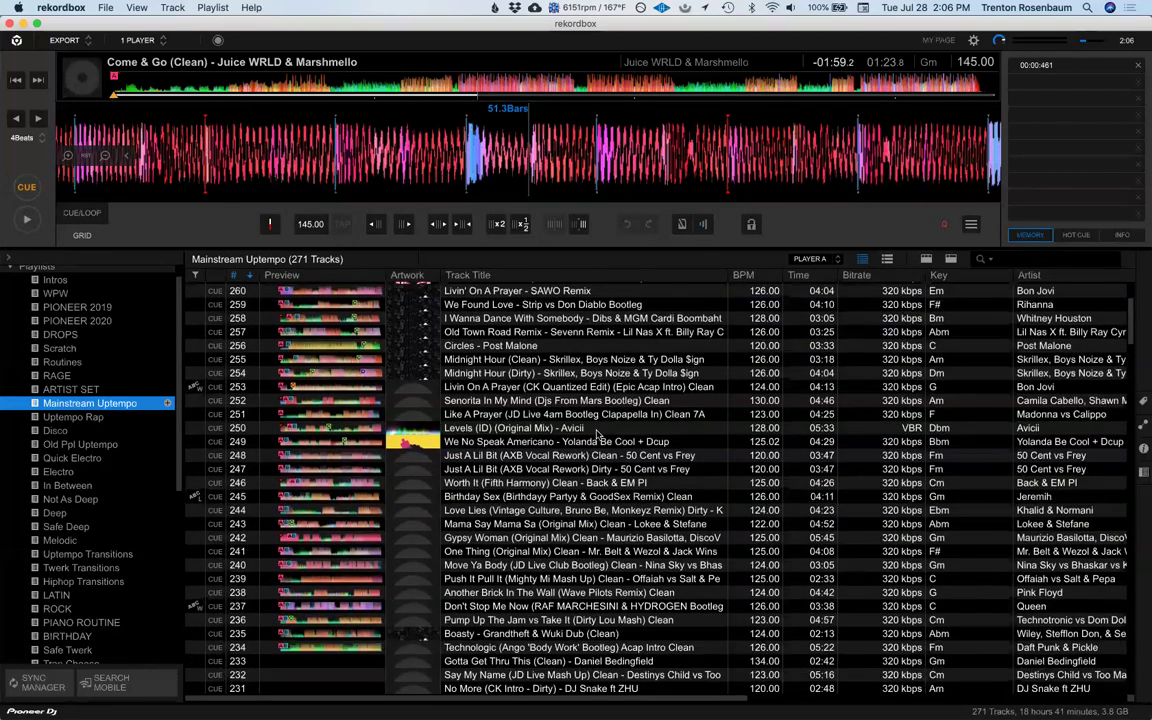
scroll(597, 433, down, 3)
scroll(597, 434, down, 3)
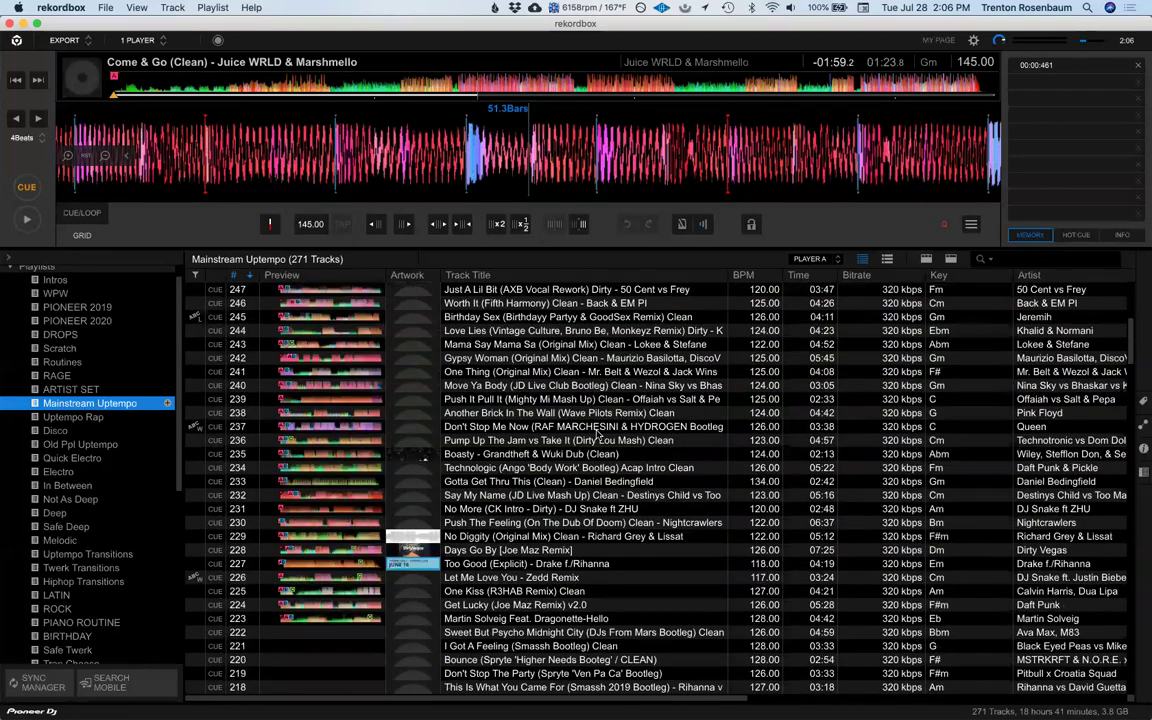
scroll(597, 433, down, 1)
scroll(597, 433, down, 2)
scroll(597, 433, down, 3)
scroll(597, 433, down, 3)
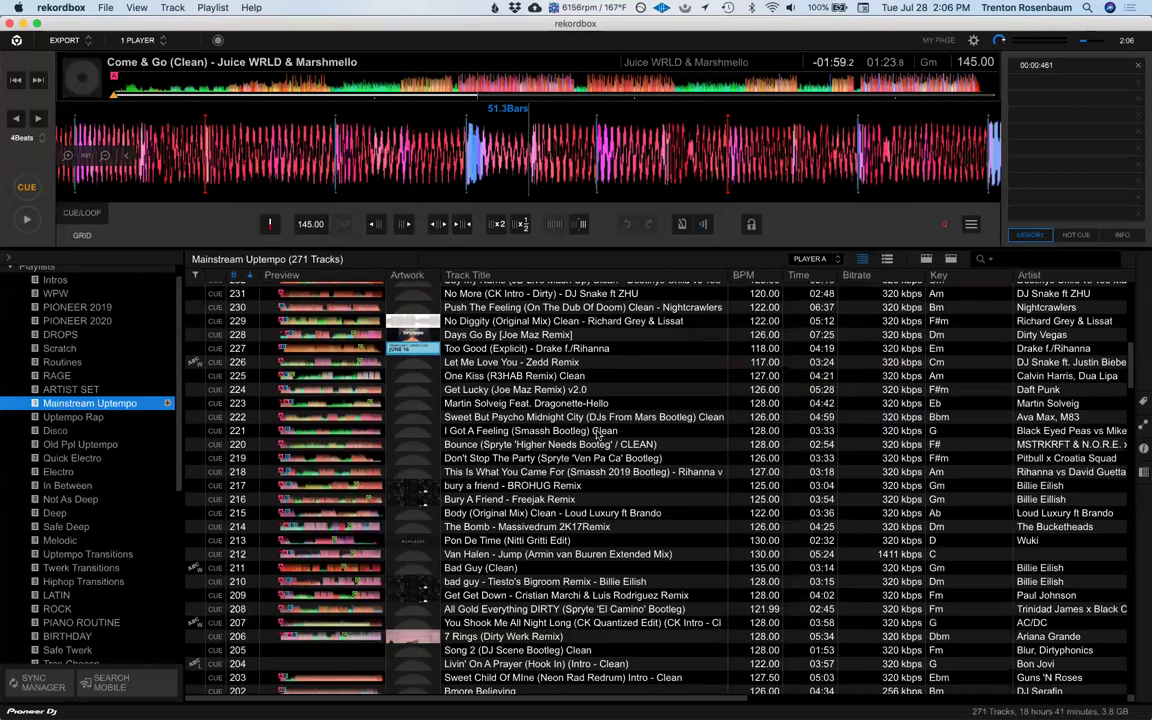
scroll(597, 433, down, 5)
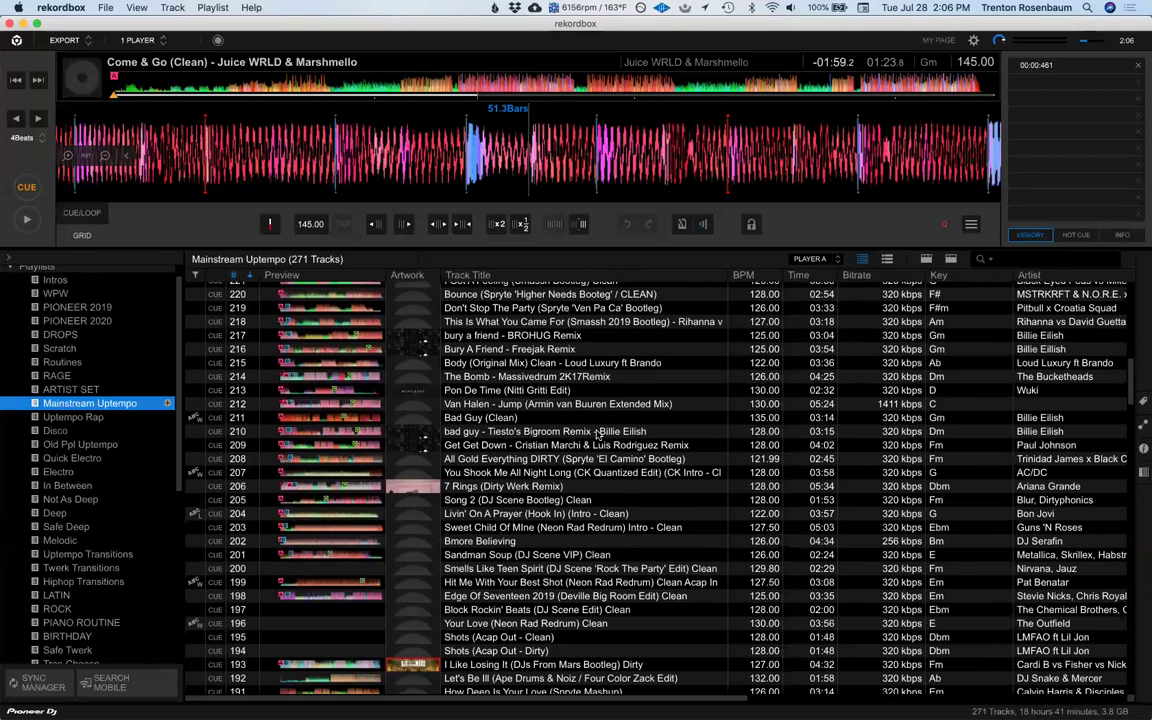
scroll(597, 433, down, 1)
scroll(597, 433, down, 3)
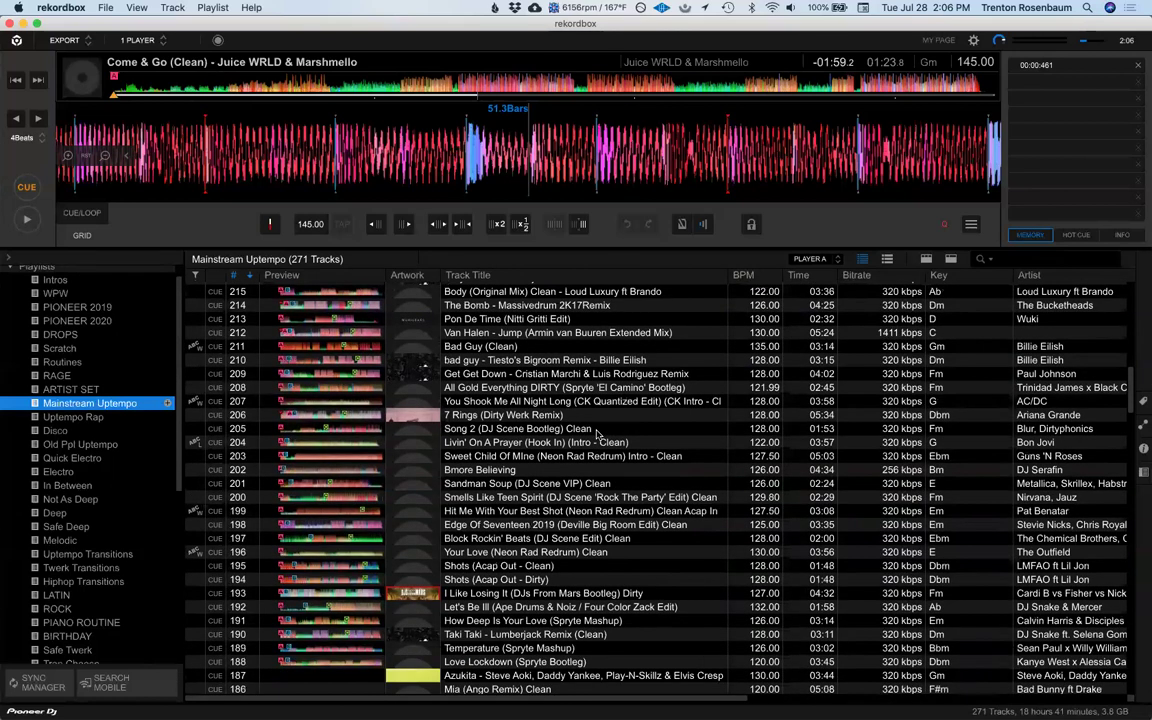
scroll(608, 470, down, 1)
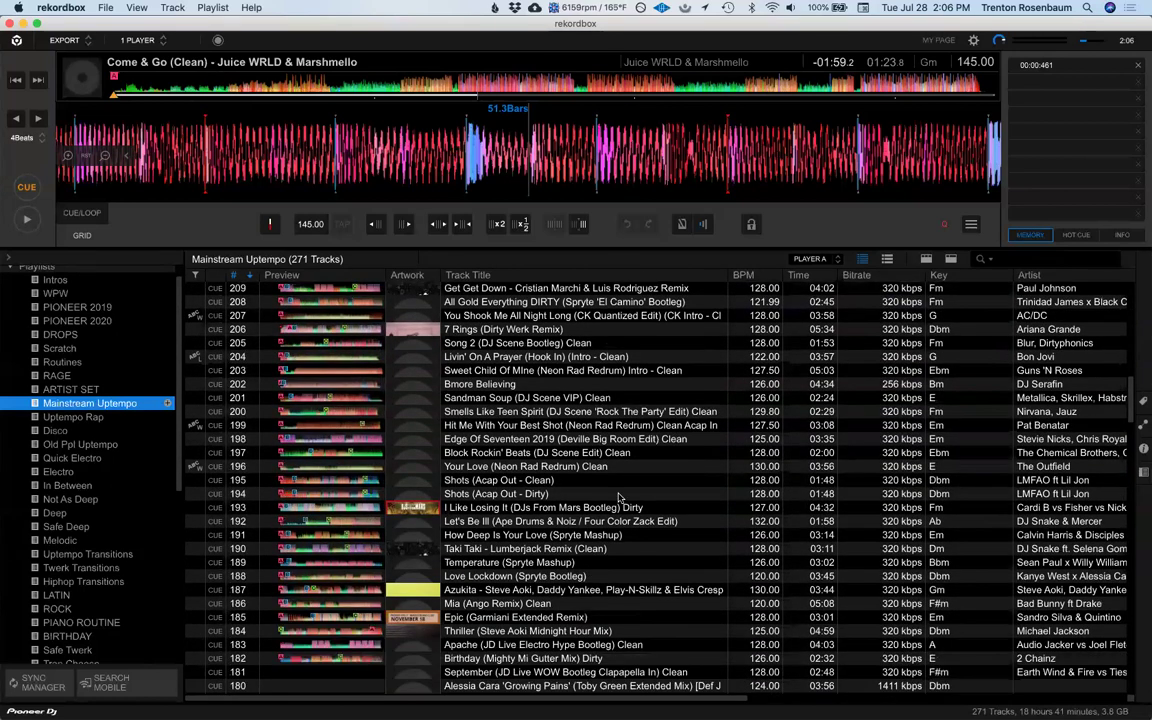
scroll(619, 497, down, 1)
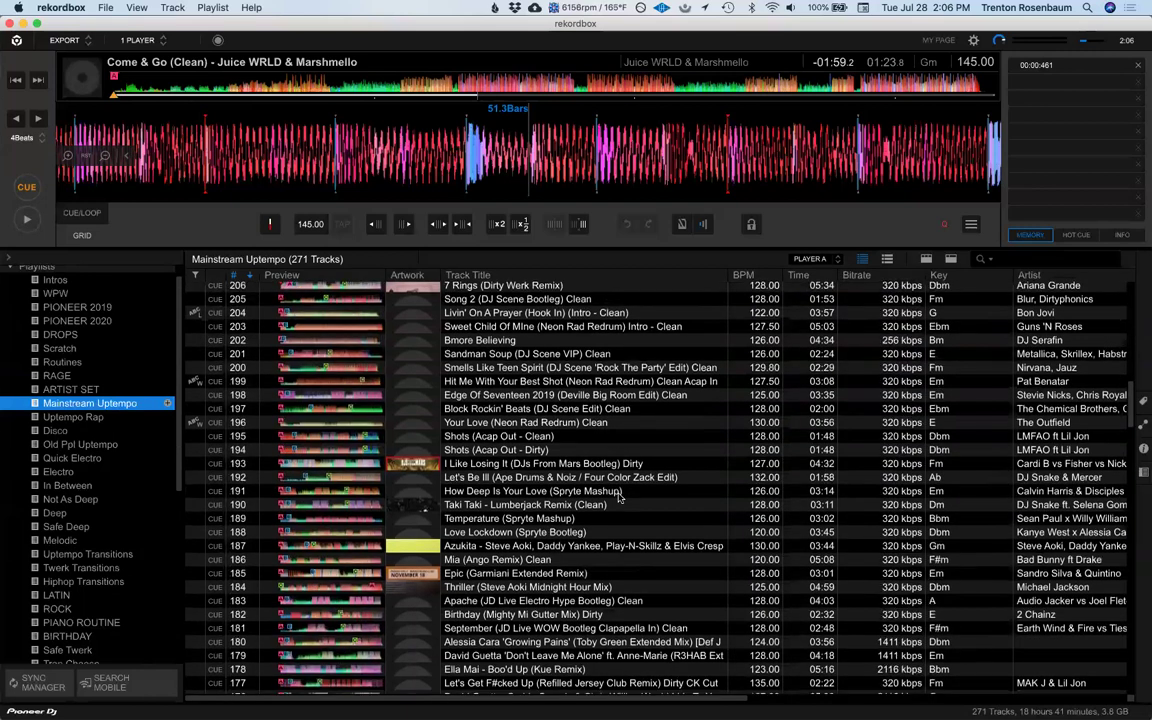
scroll(620, 500, down, 1)
scroll(620, 497, down, 3)
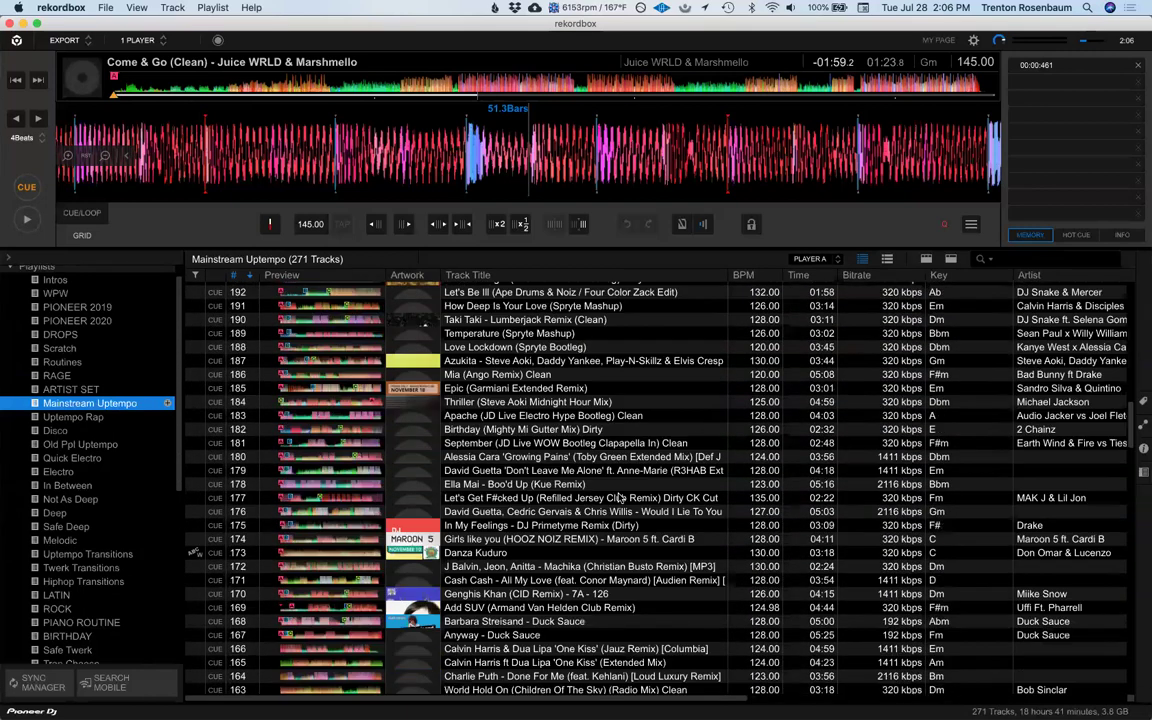
scroll(620, 497, down, 1)
scroll(620, 498, down, 2)
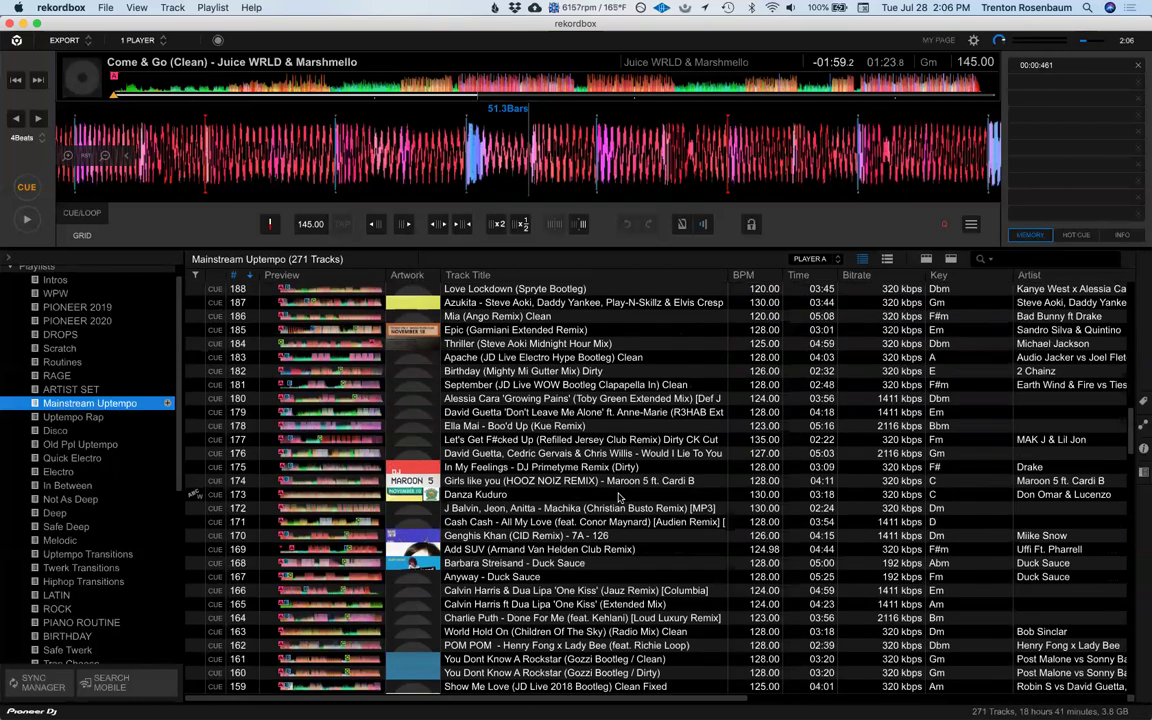
scroll(612, 494, down, 2)
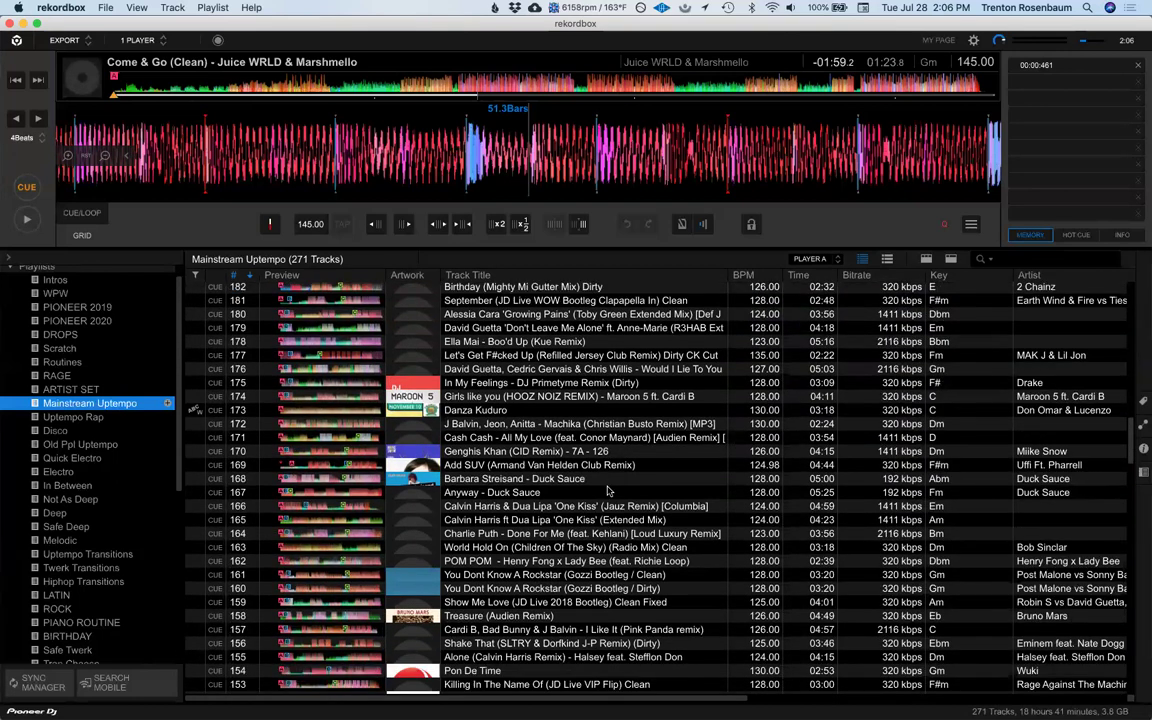
scroll(607, 491, up, 3)
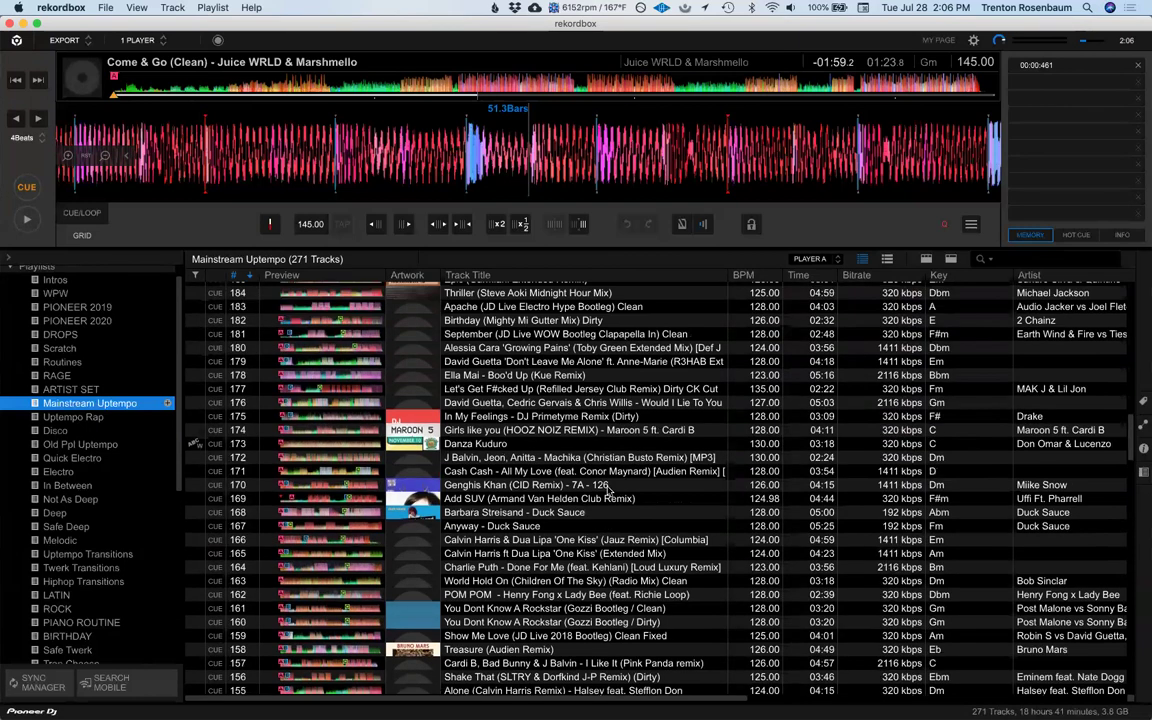
scroll(607, 491, up, 3)
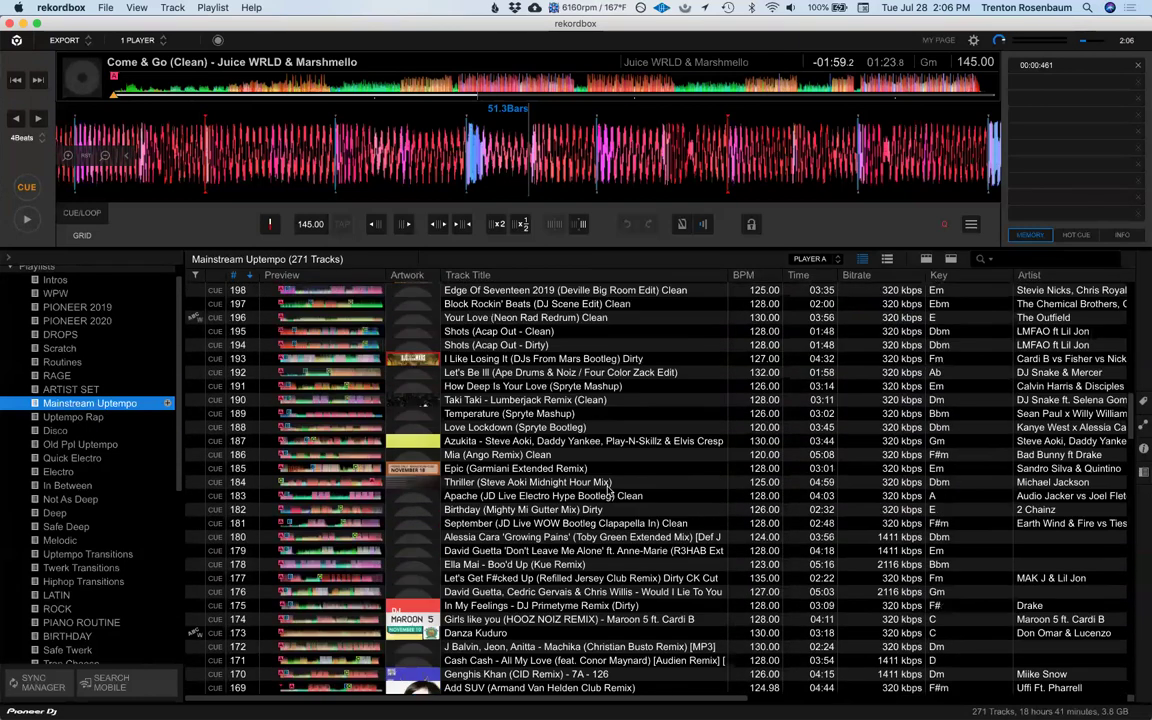
scroll(607, 490, up, 4)
scroll(607, 490, up, 3)
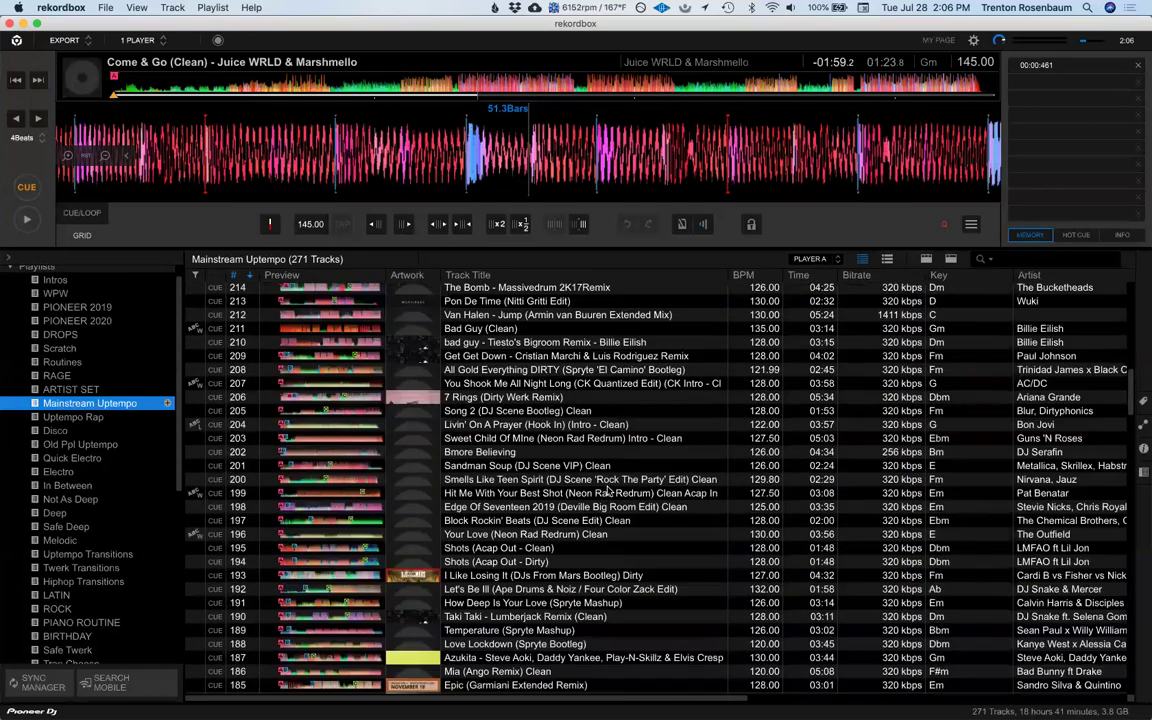
scroll(607, 490, up, 6)
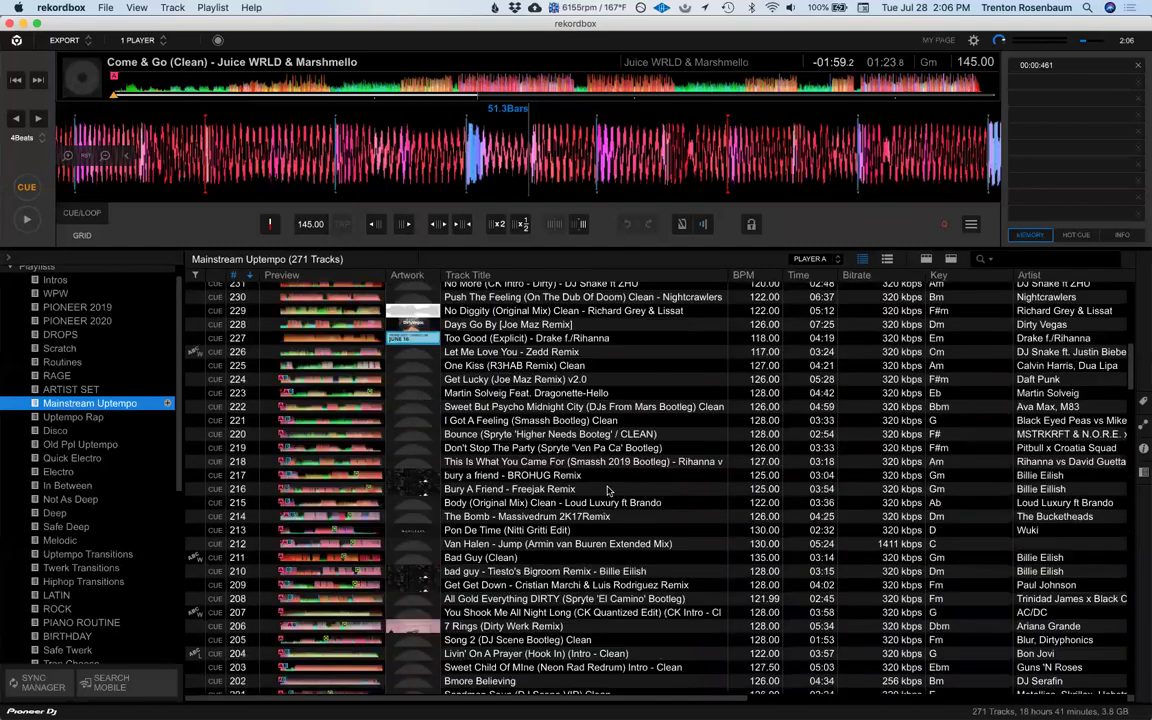
scroll(607, 490, up, 6)
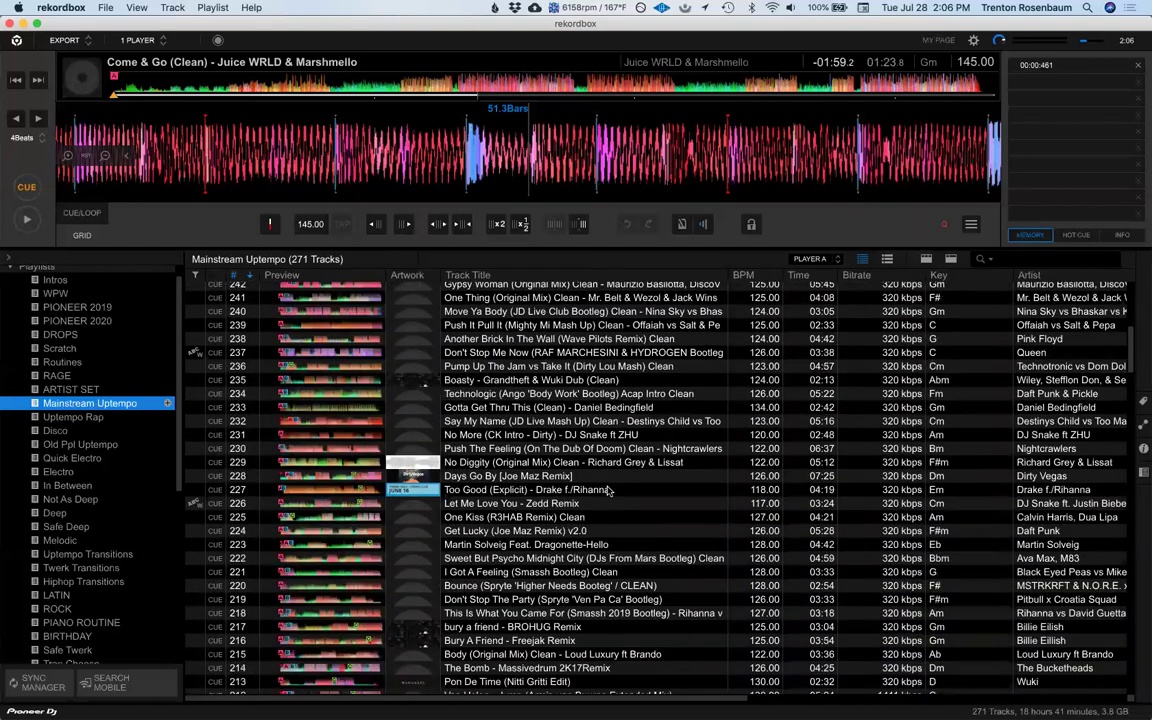
scroll(607, 488, up, 4)
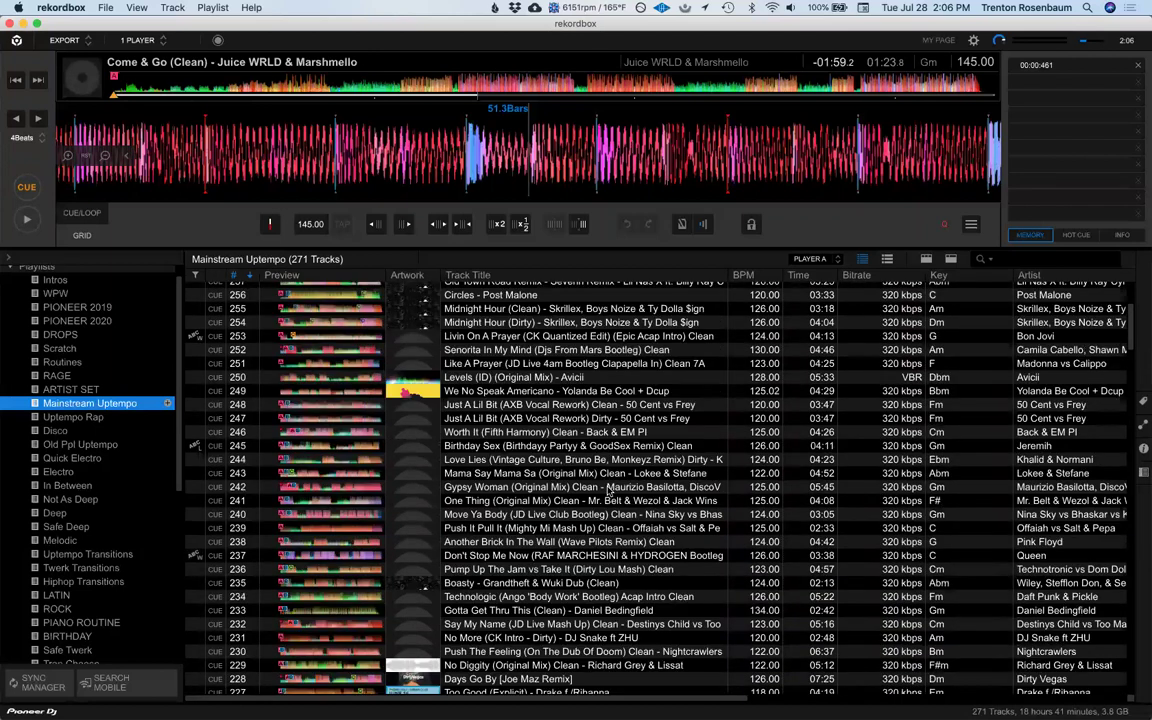
scroll(607, 490, up, 6)
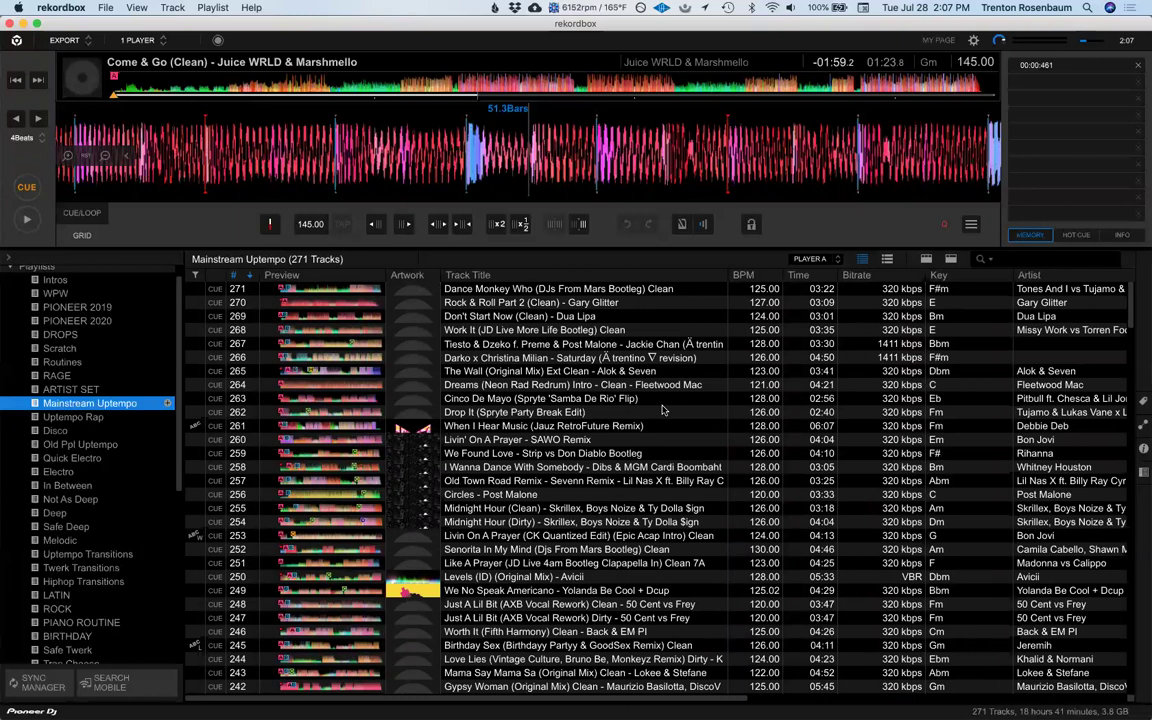
scroll(661, 409, down, 1)
scroll(661, 409, up, 1)
scroll(661, 409, down, 3)
scroll(600, 413, down, 1)
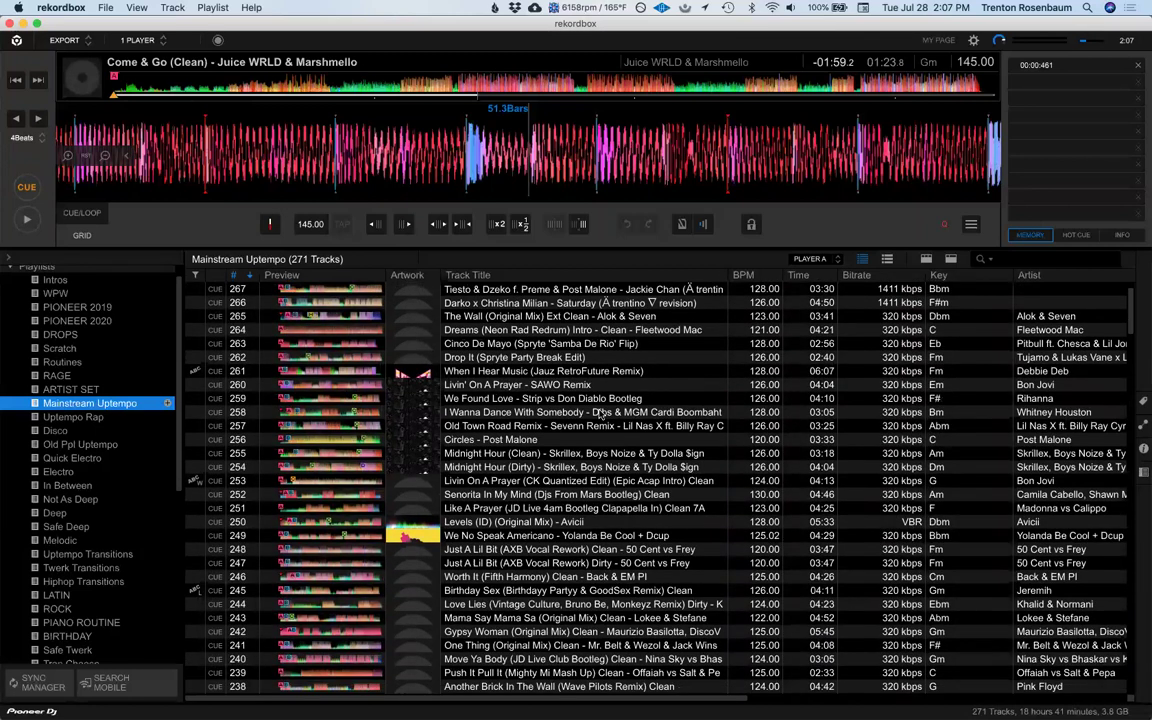
scroll(600, 413, down, 2)
scroll(600, 413, down, 8)
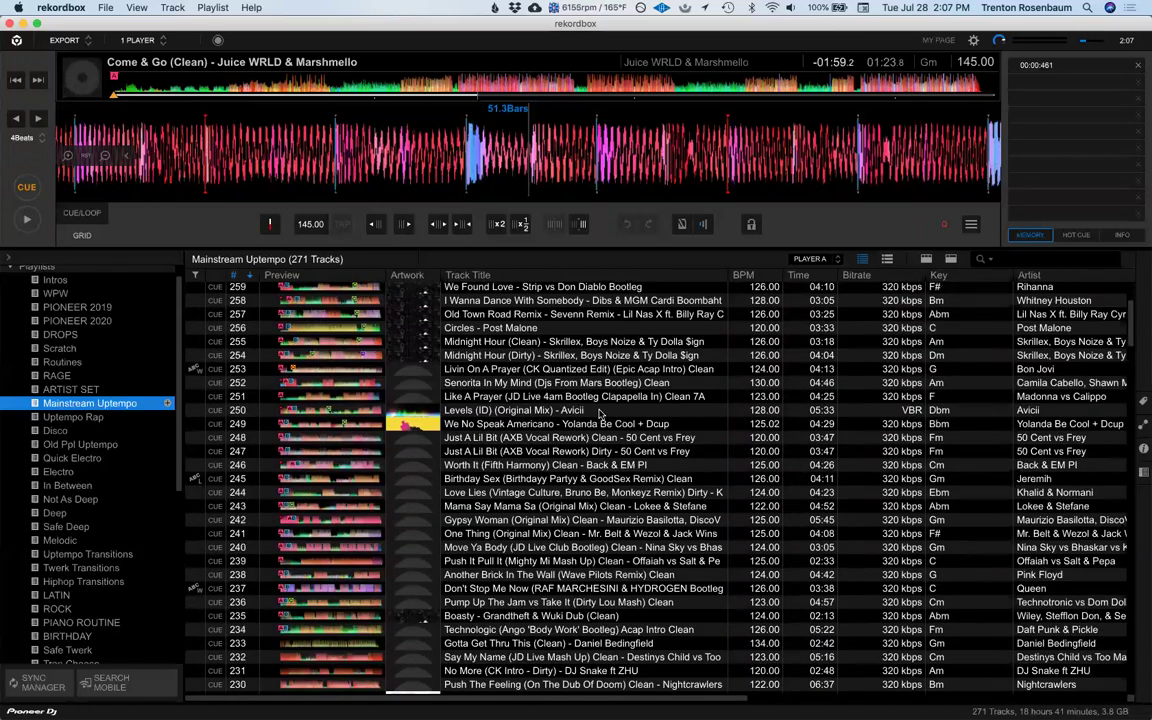
scroll(105, 438, down, 1)
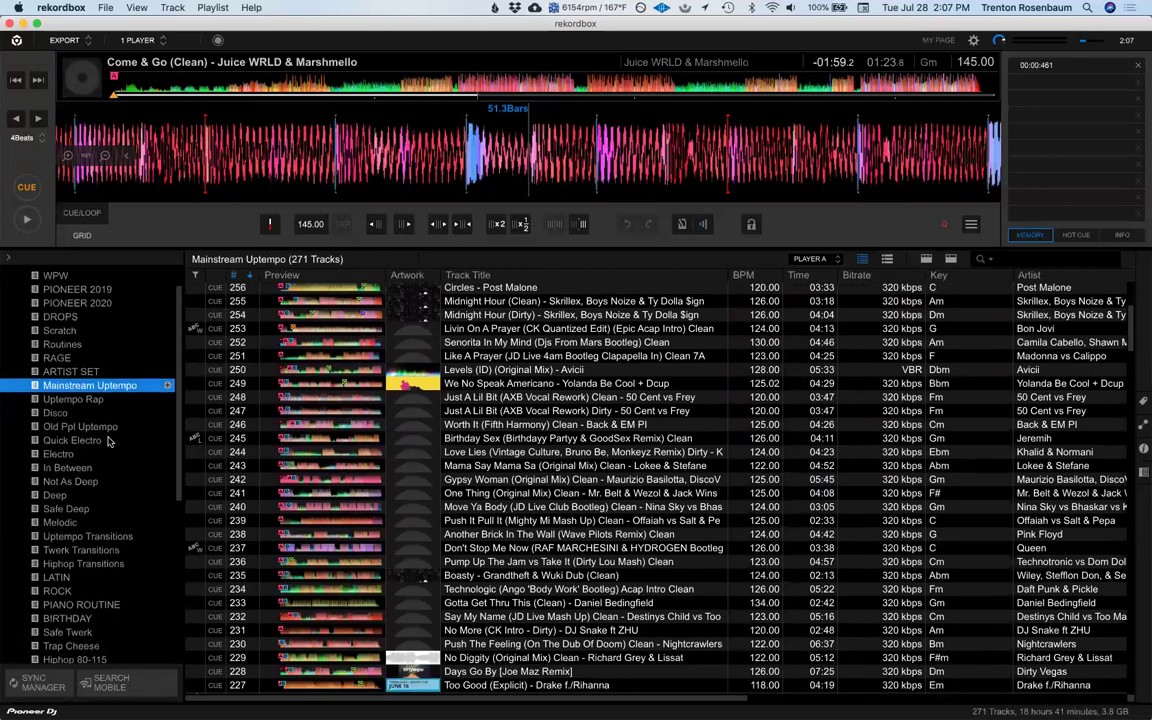
scroll(70, 390, down, 2)
Step: Open the 59-track Uptempo Rap playlist and scroll through it past the Hotline Bling, Formation and Flex remixes
click(70, 382)
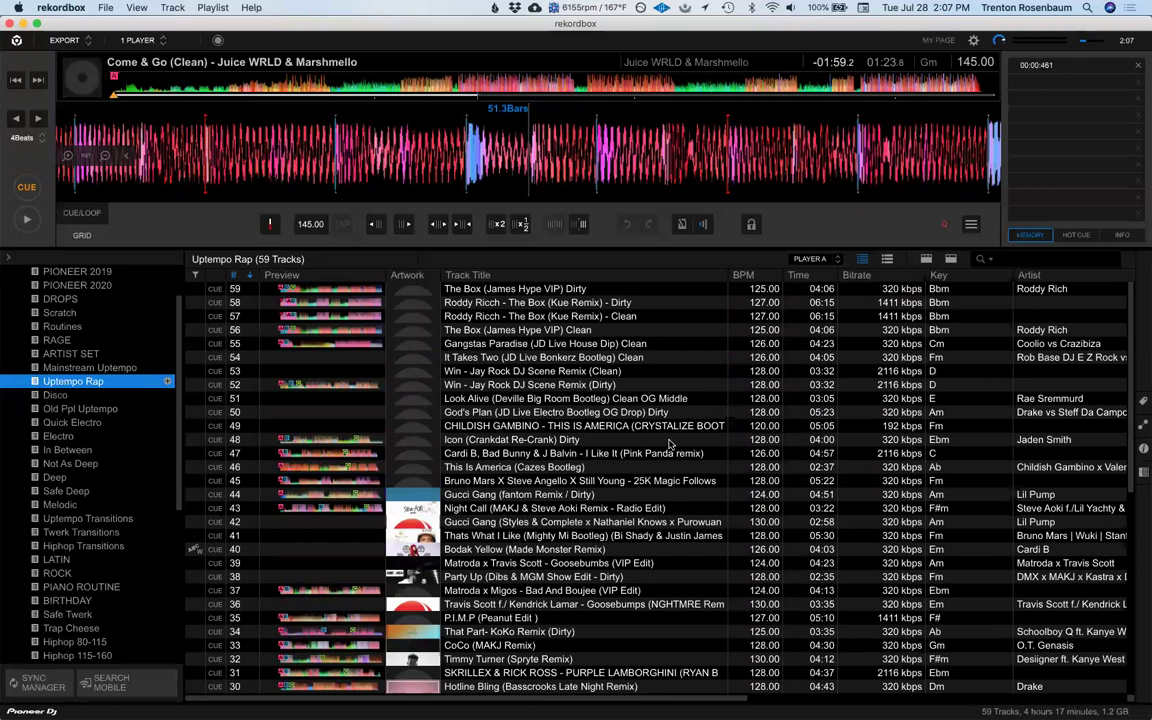
scroll(675, 489, down, 3)
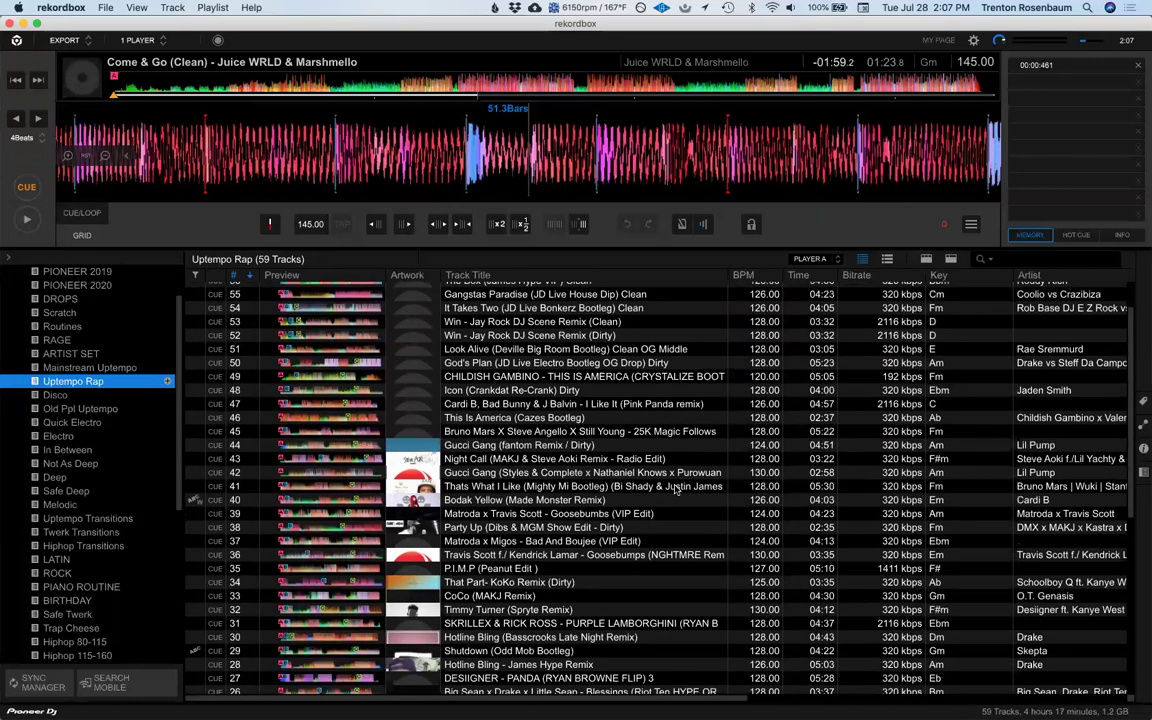
scroll(675, 489, down, 5)
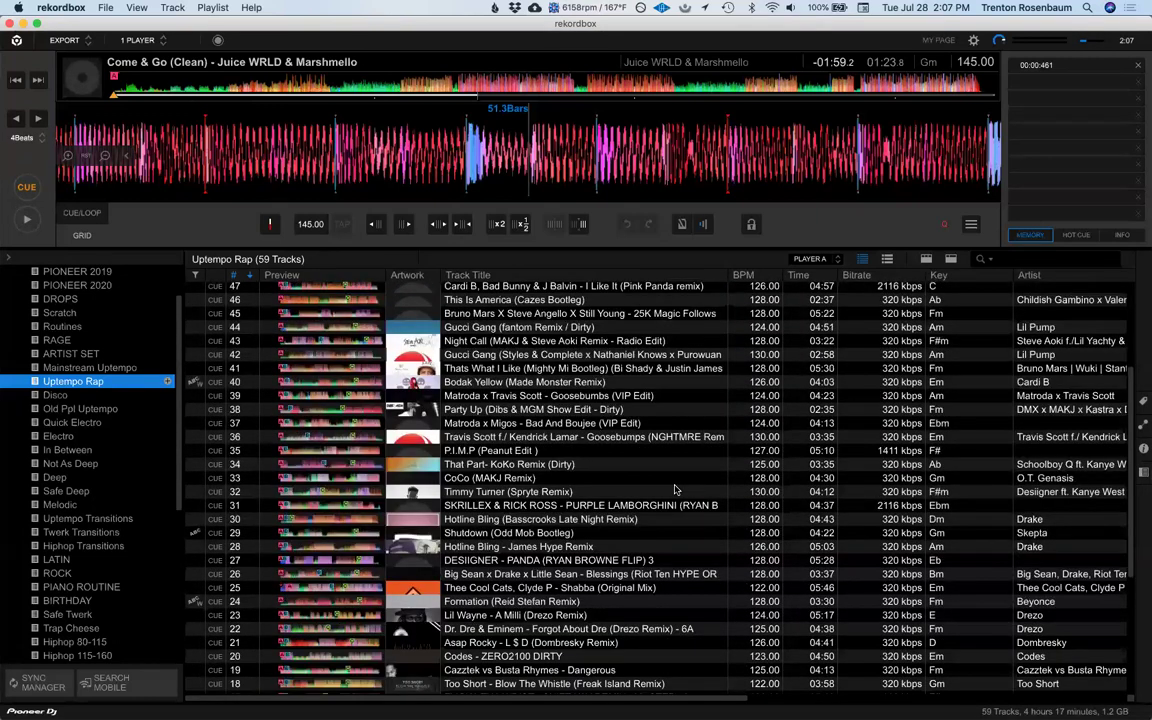
scroll(675, 489, down, 2)
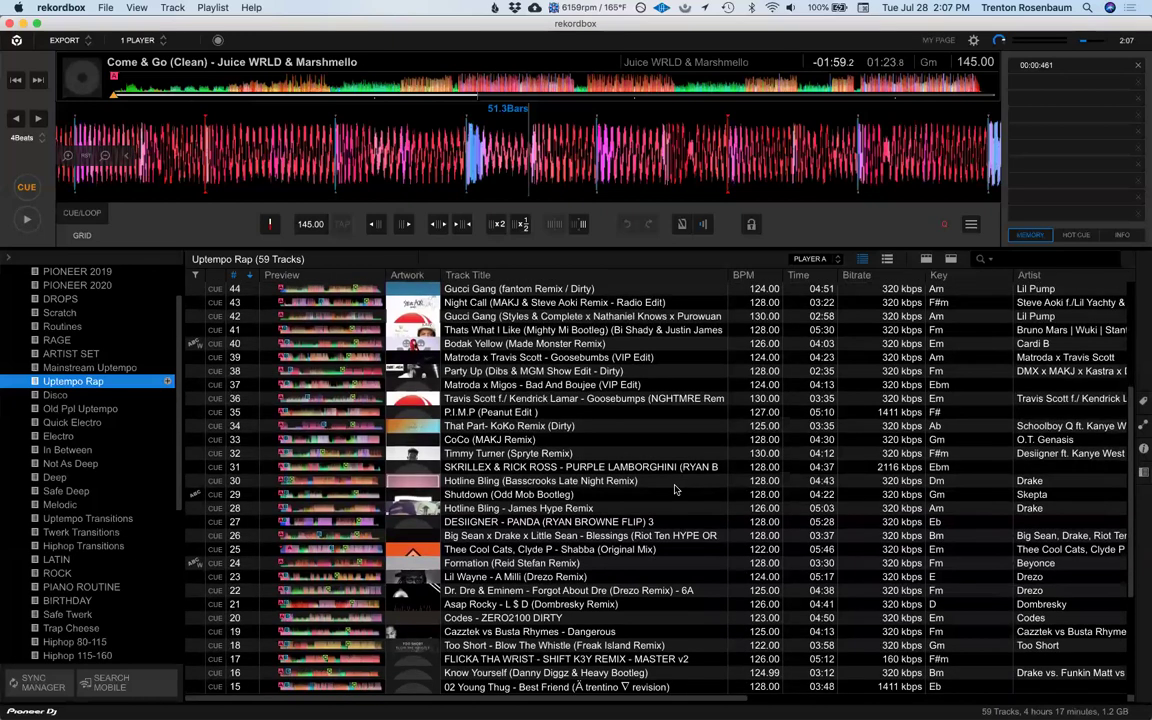
scroll(675, 489, down, 4)
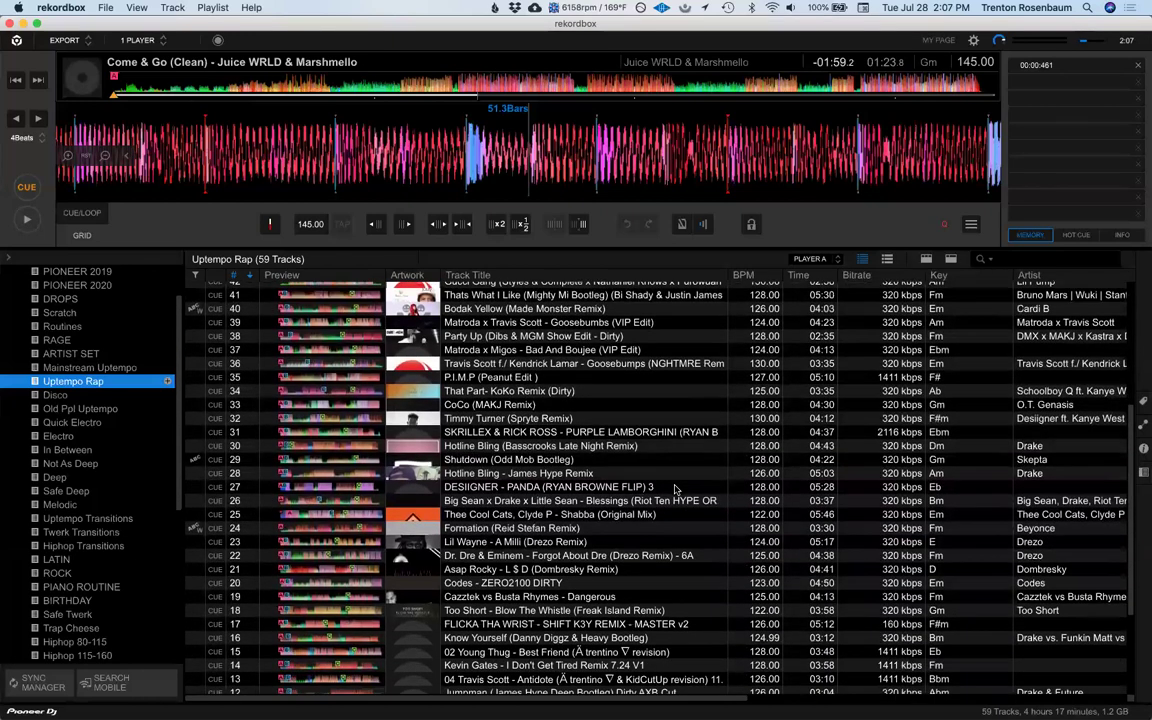
scroll(634, 580, down, 5)
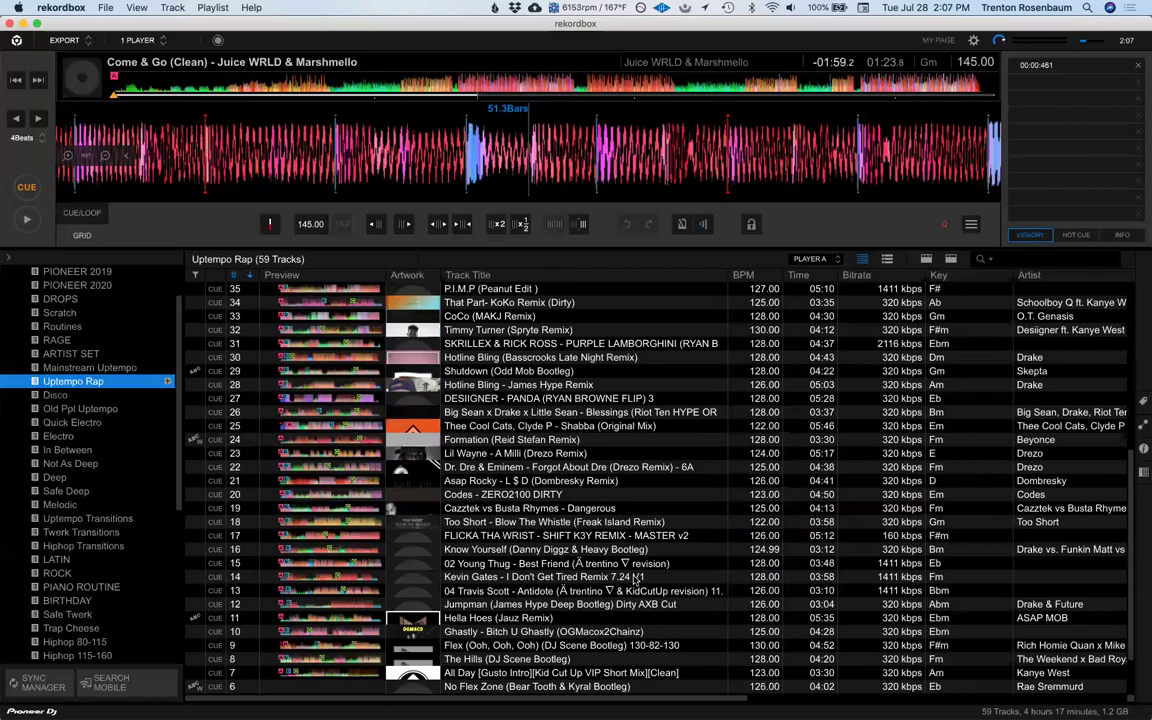
scroll(50, 415, down, 1)
scroll(50, 415, down, 2)
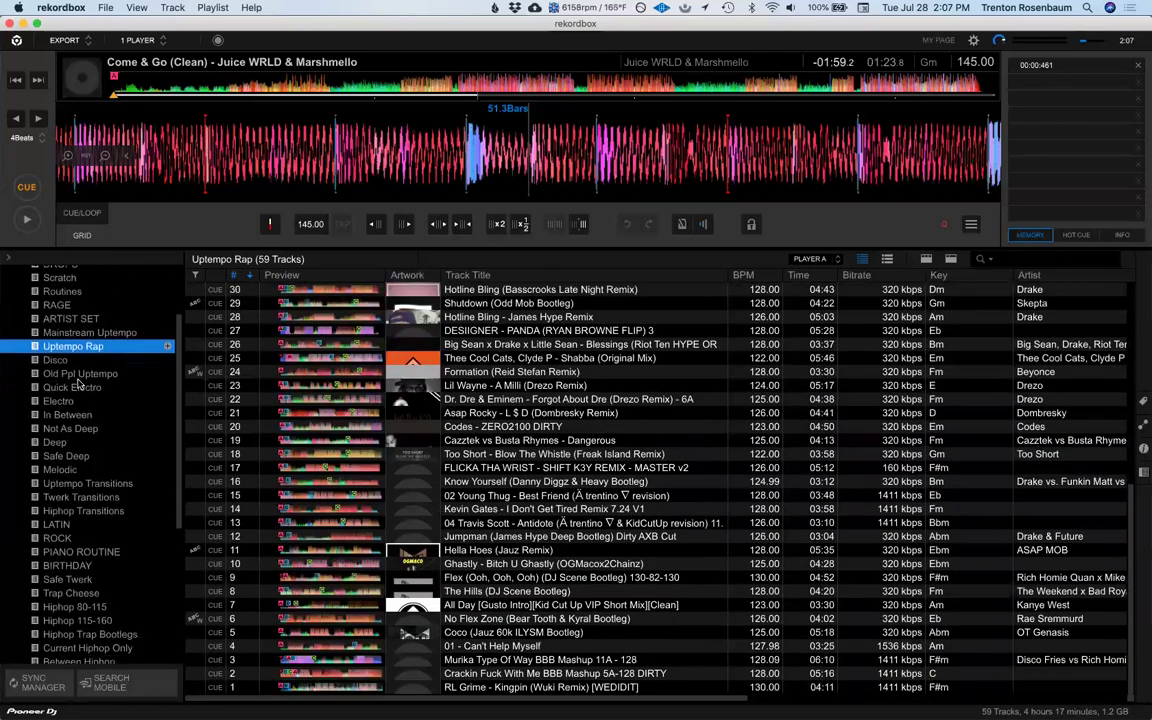
scroll(70, 395, up, 3)
scroll(80, 395, up, 4)
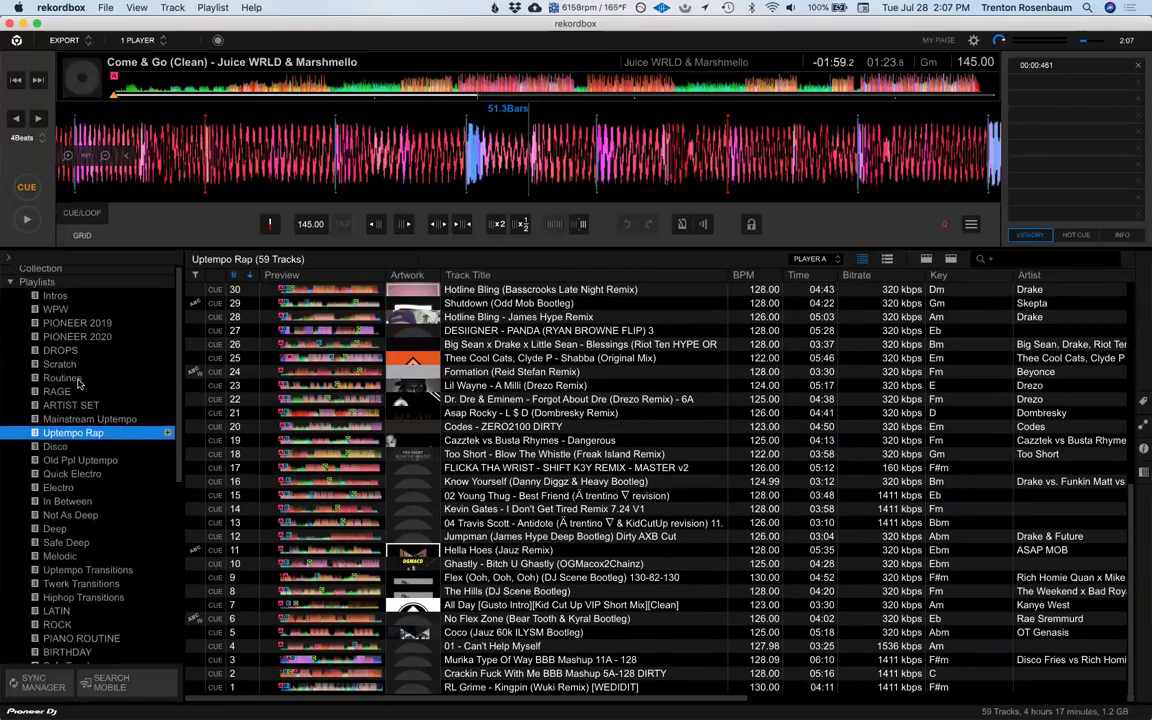
scroll(80, 420, down, 4)
scroll(75, 420, down, 1)
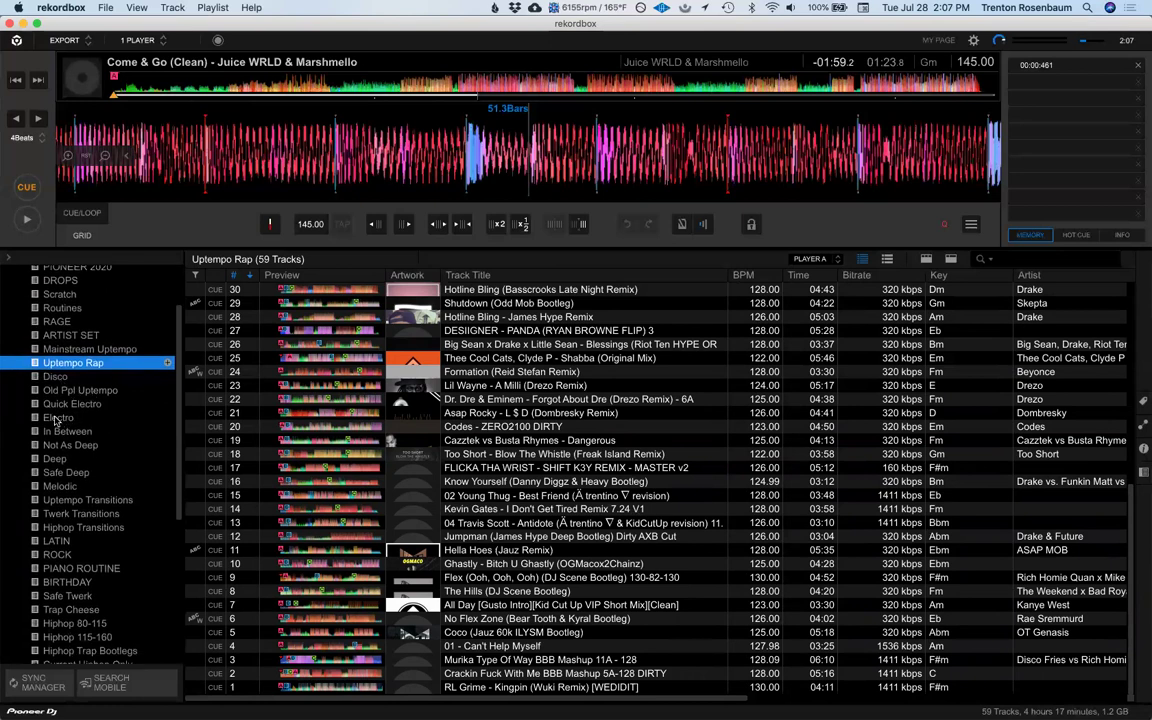
Step: Browse the Electro, In Between and Not As Deep playlists, then open Deep and scroll its tracks
click(56, 418)
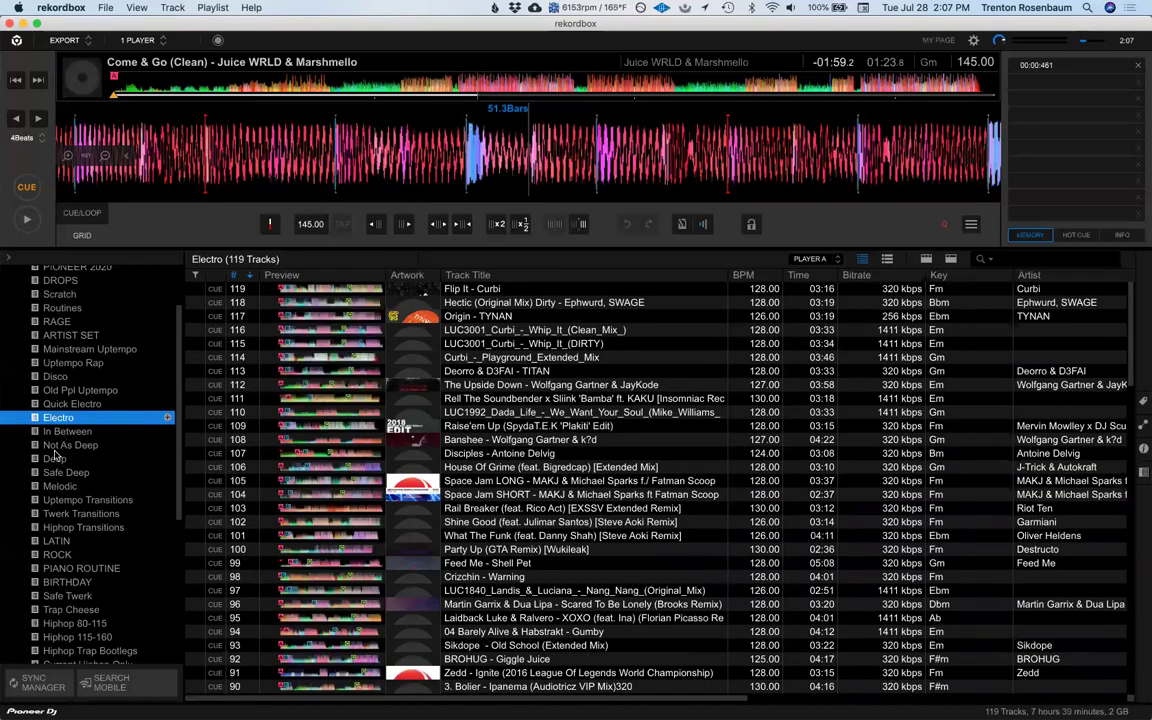
click(68, 432)
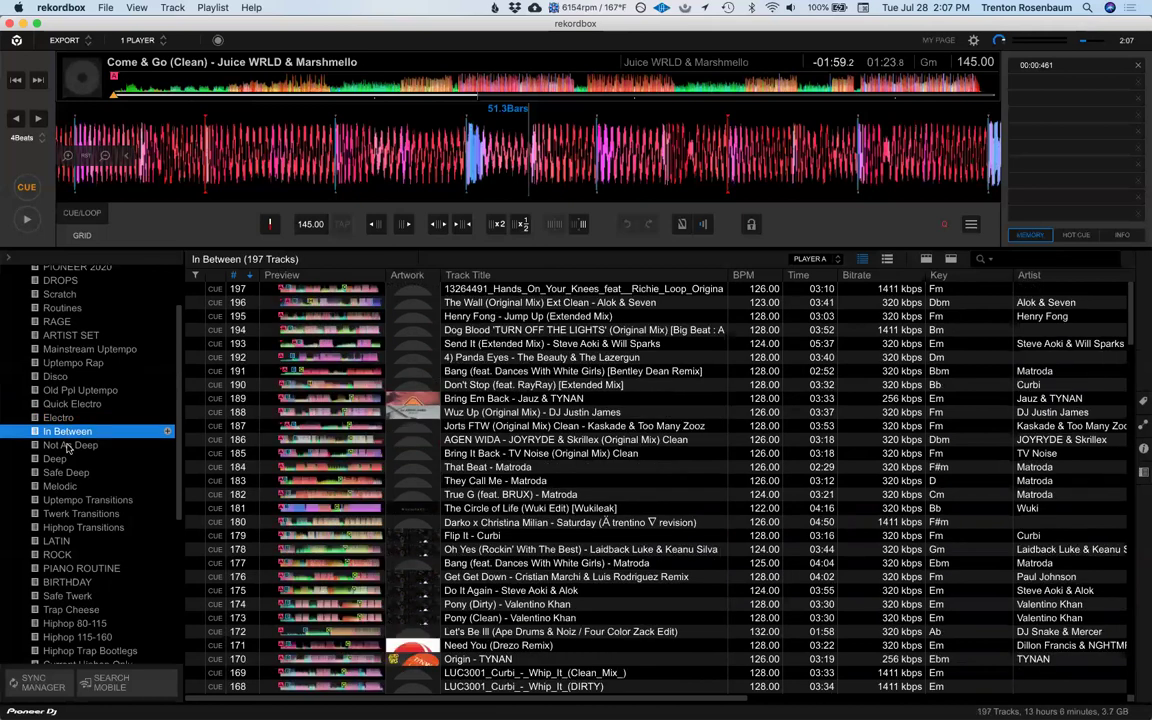
click(58, 446)
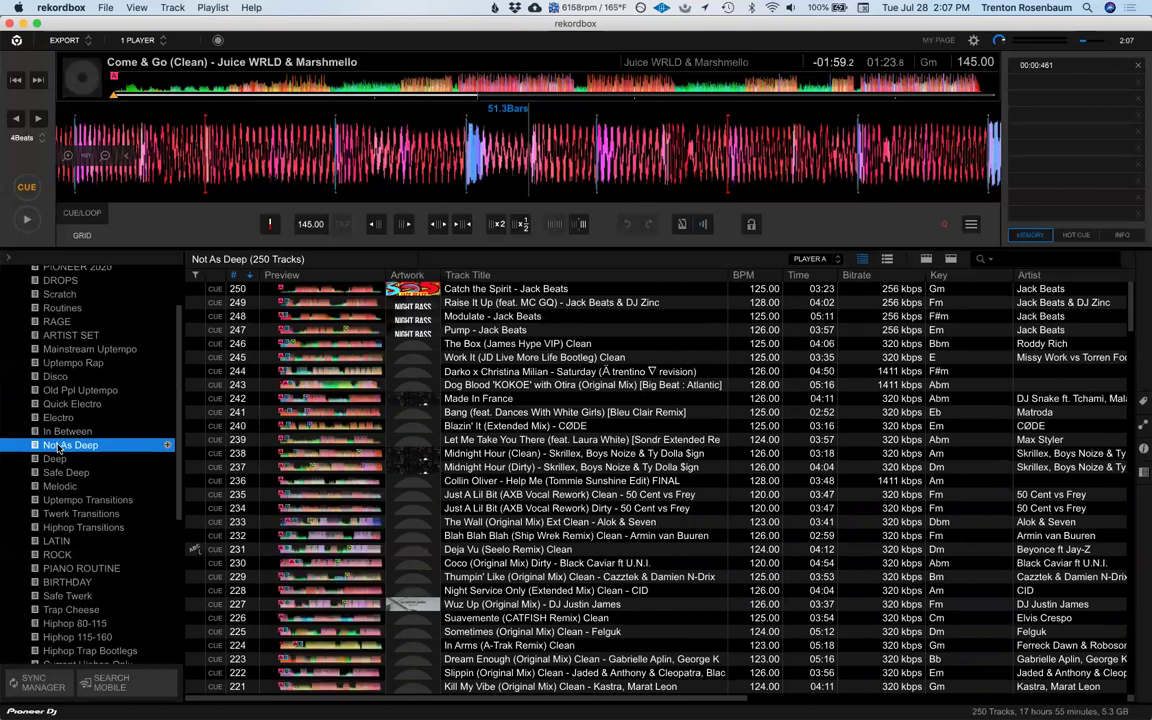
click(55, 460)
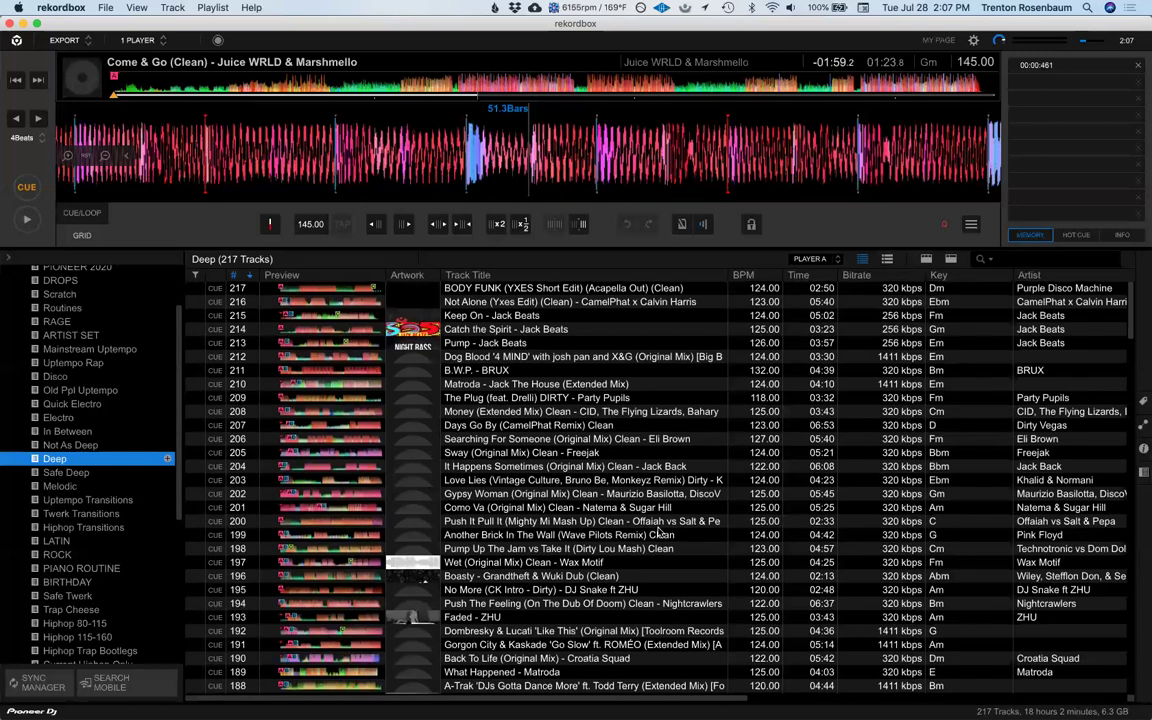
scroll(660, 533, down, 1)
scroll(660, 533, up, 1)
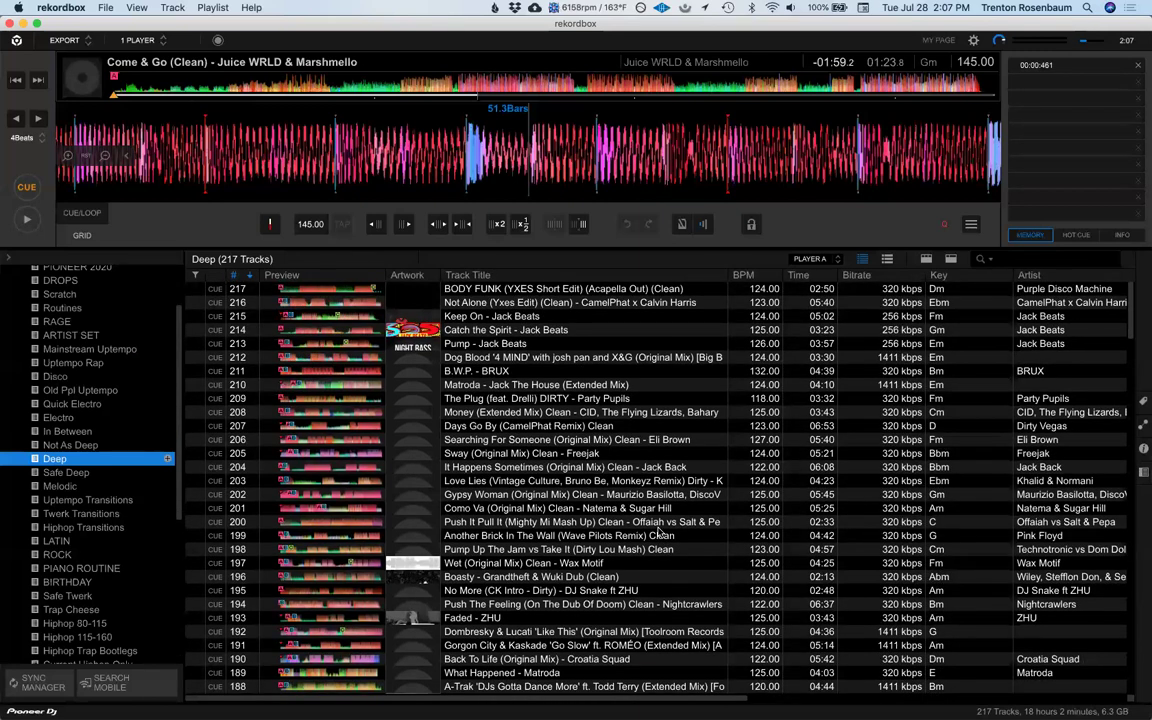
scroll(660, 533, down, 1)
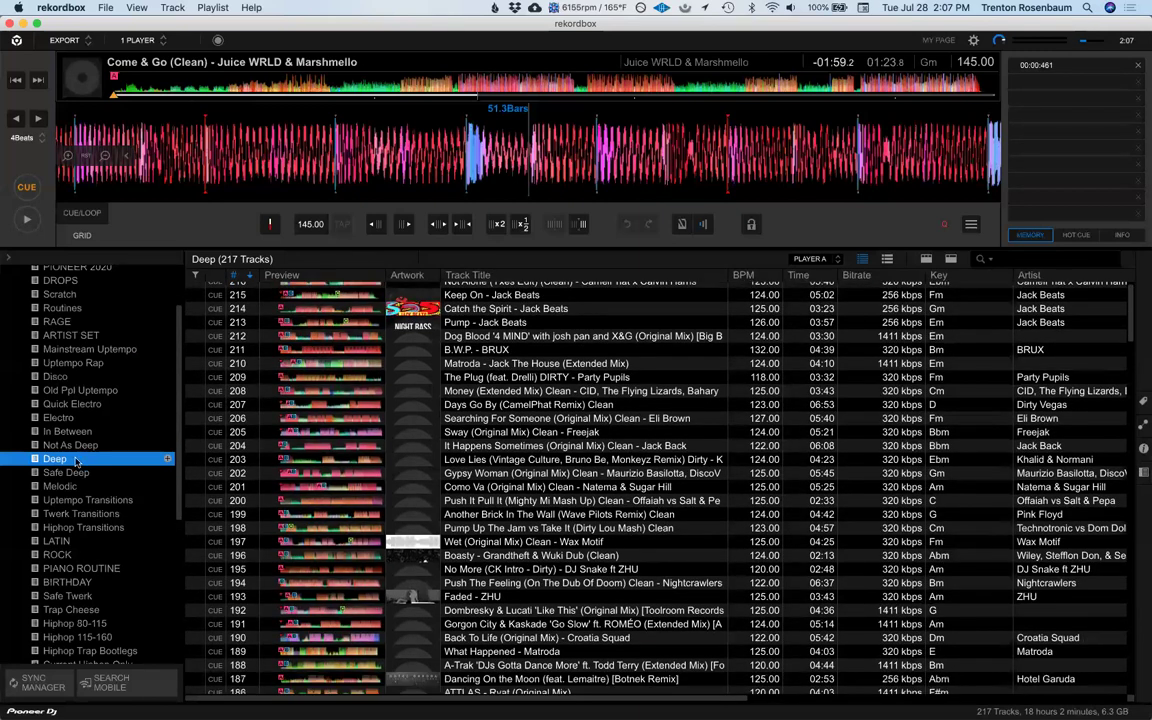
scroll(80, 463, down, 2)
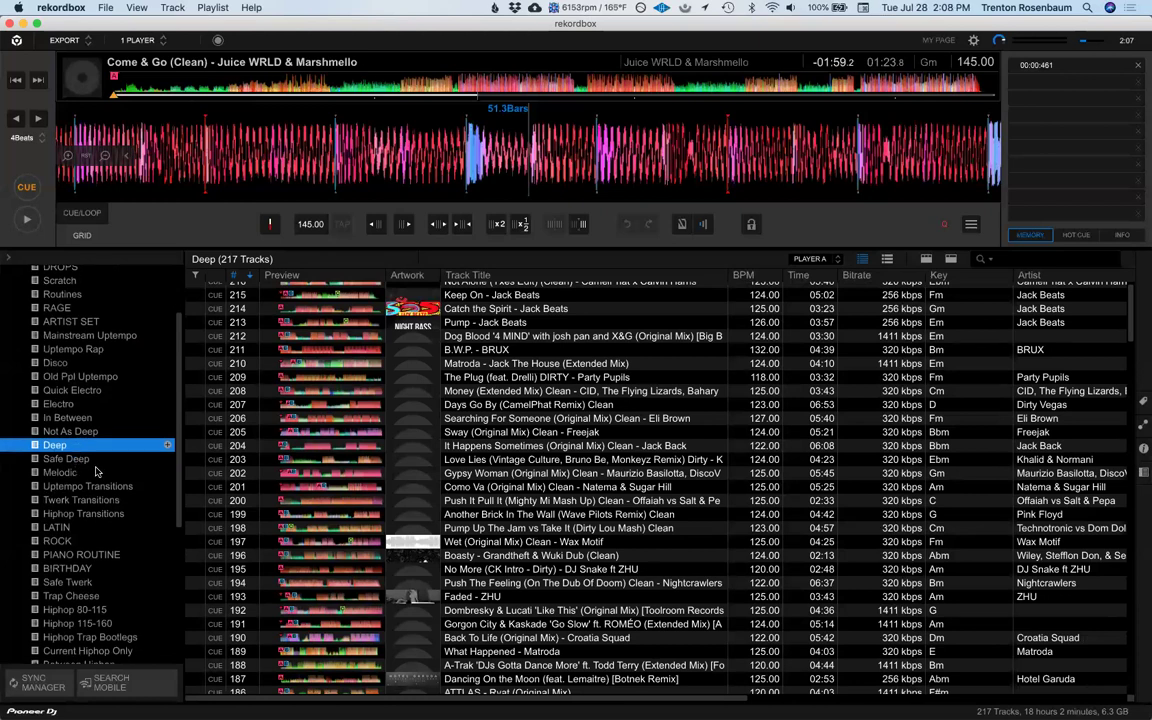
scroll(97, 471, down, 3)
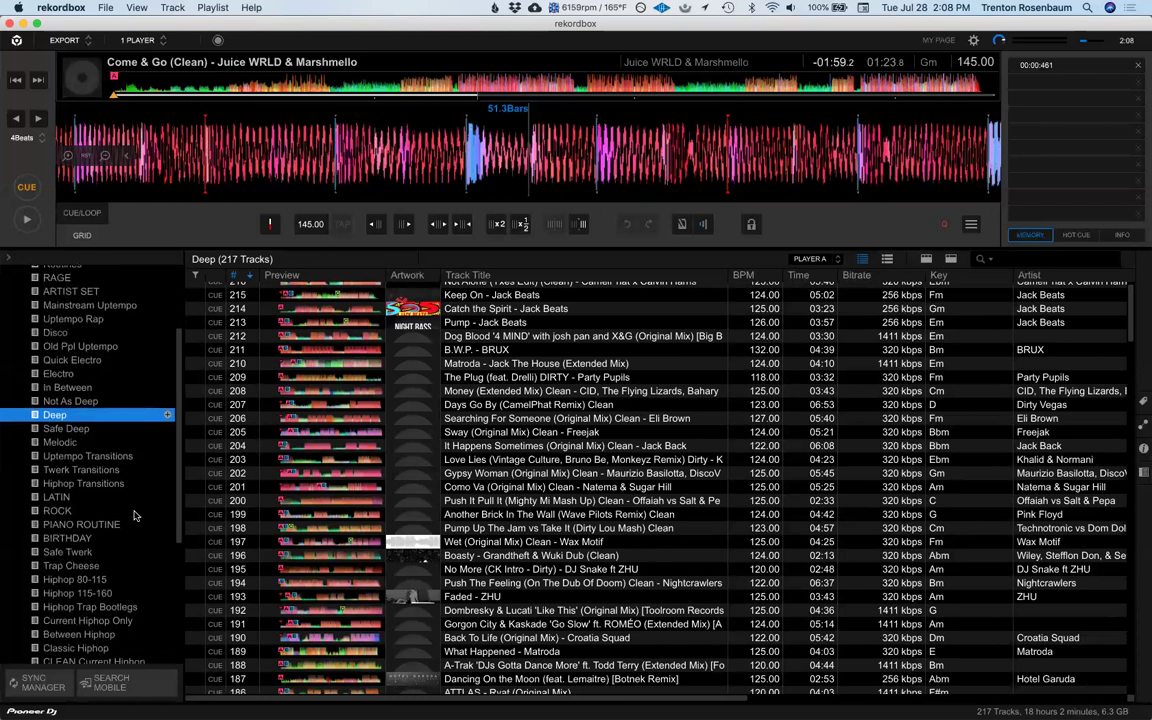
scroll(135, 515, up, 5)
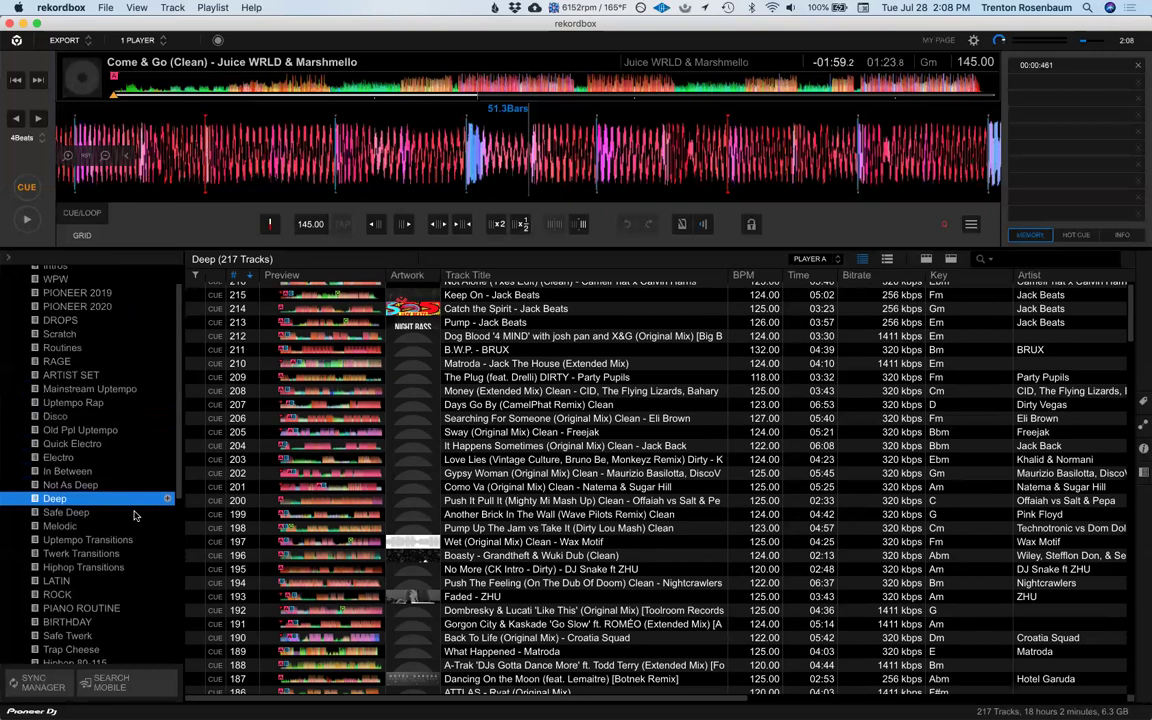
scroll(135, 515, down, 4)
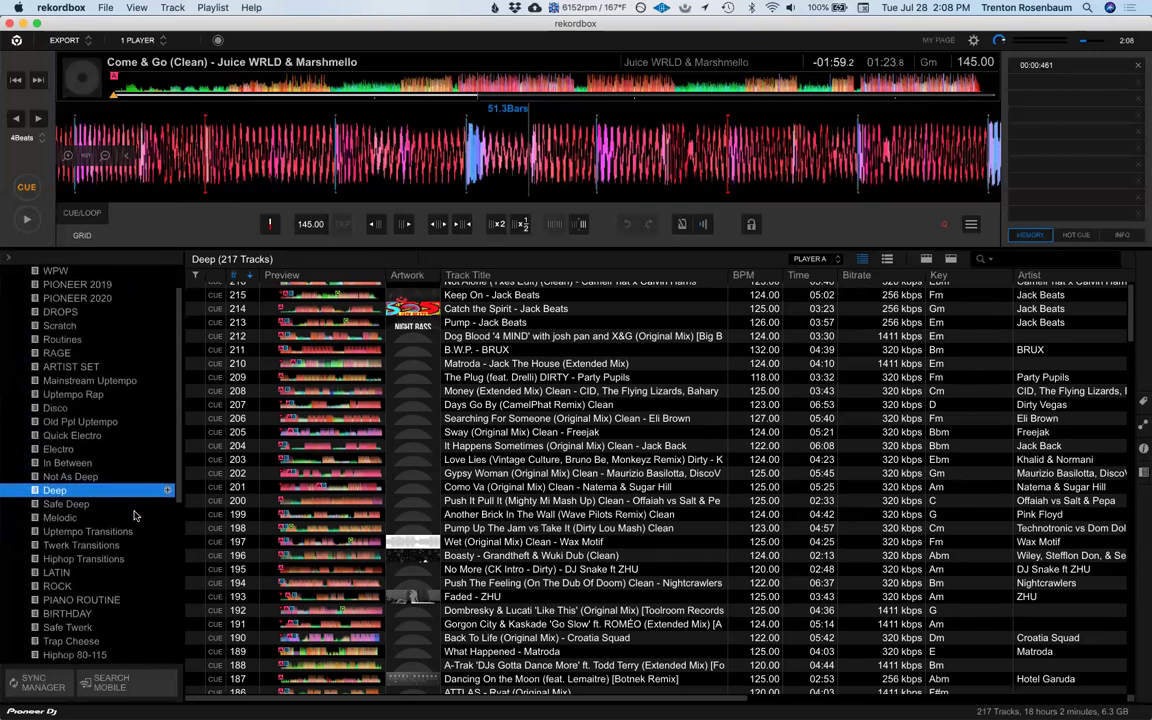
scroll(135, 515, down, 2)
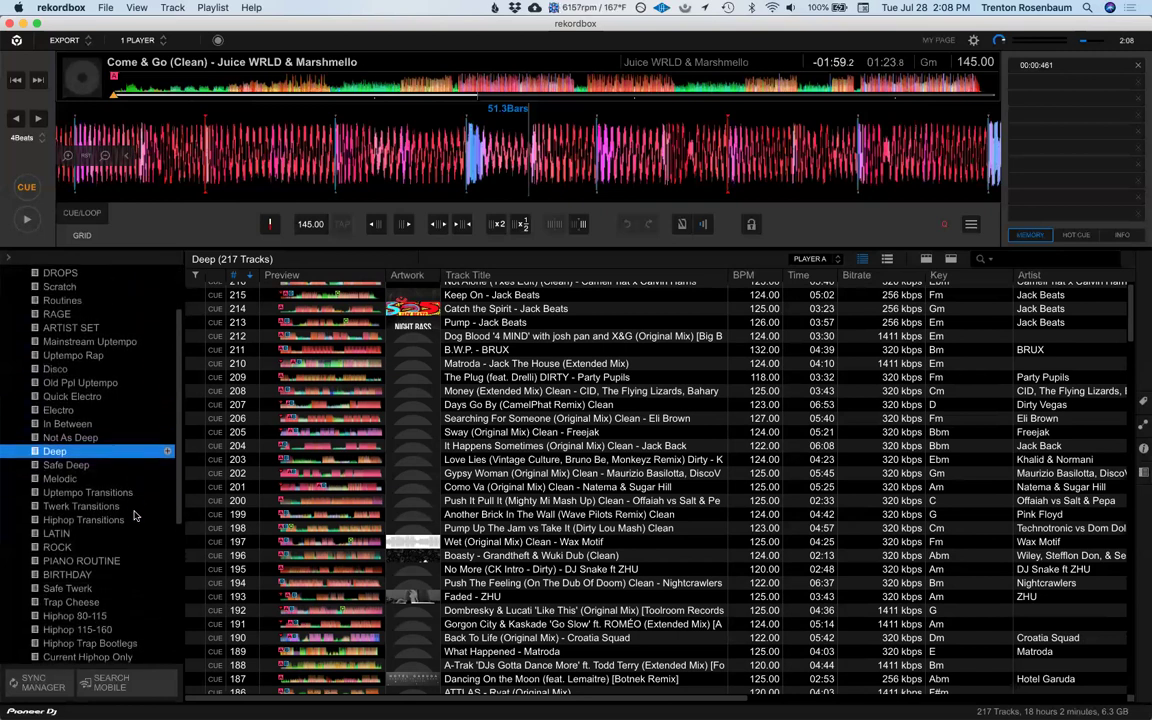
scroll(135, 515, down, 1)
scroll(489, 318, up, 2)
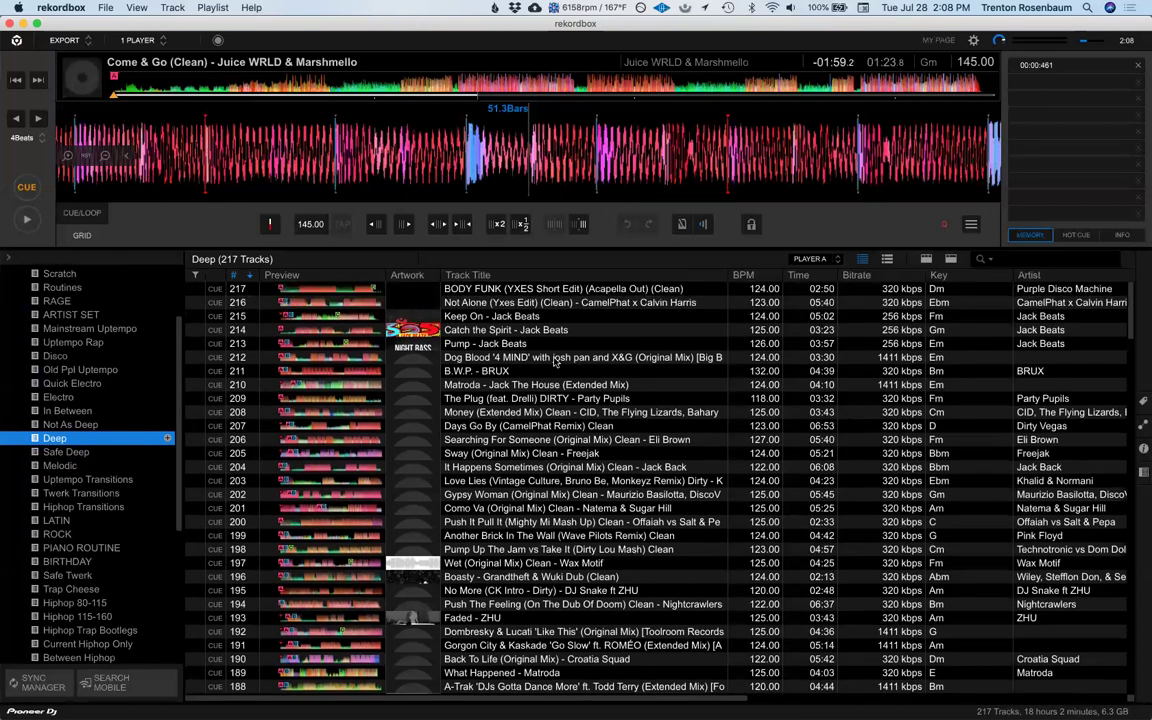
Step: Audition Pump - Jack Beats from hot cue C, then Catch the Spirit from about 0:30, and stop
drag(483, 345, 225, 70)
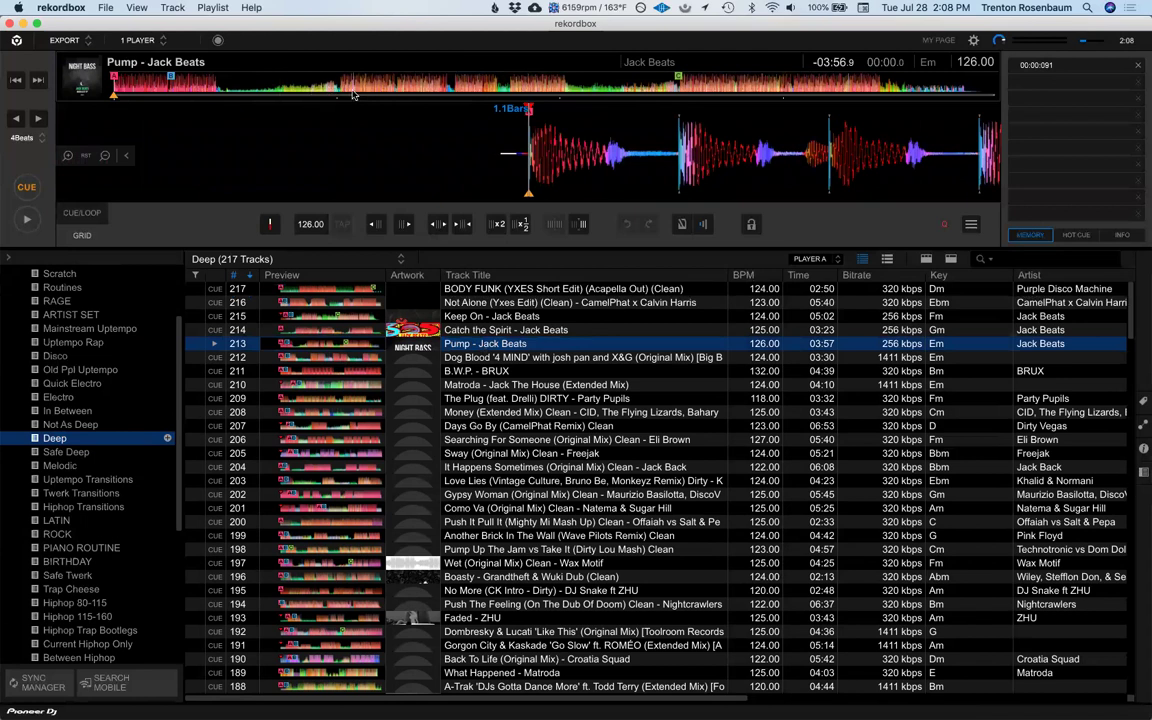
key(3)
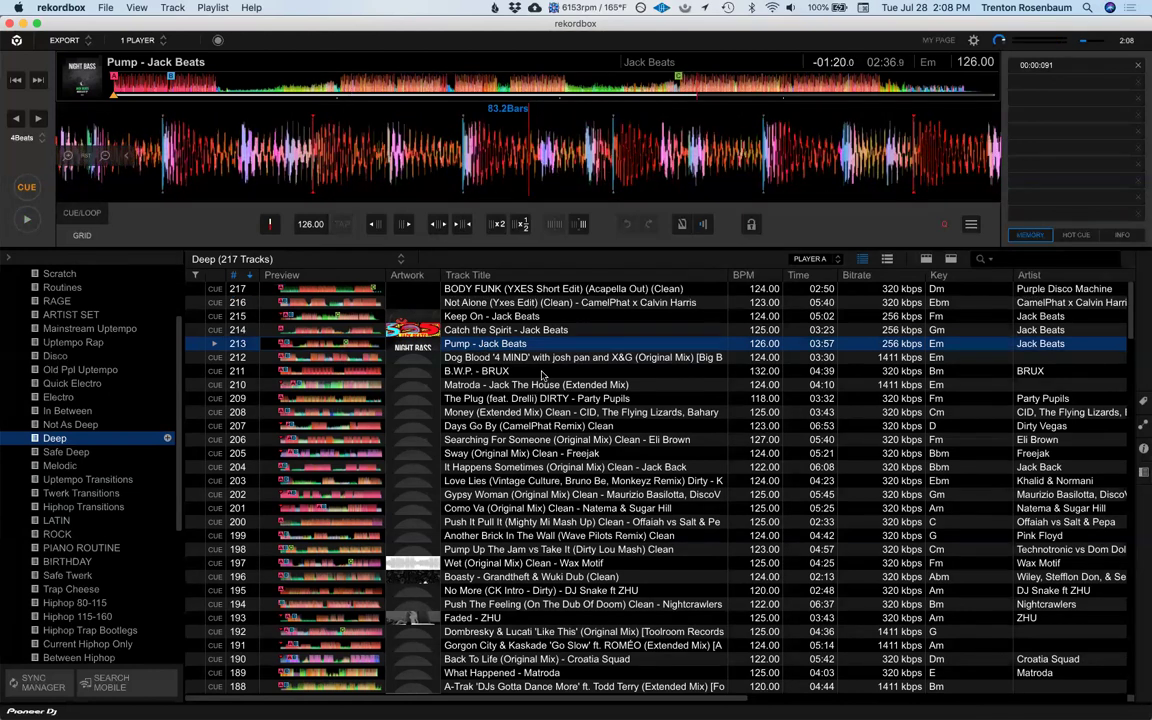
double_click(504, 332)
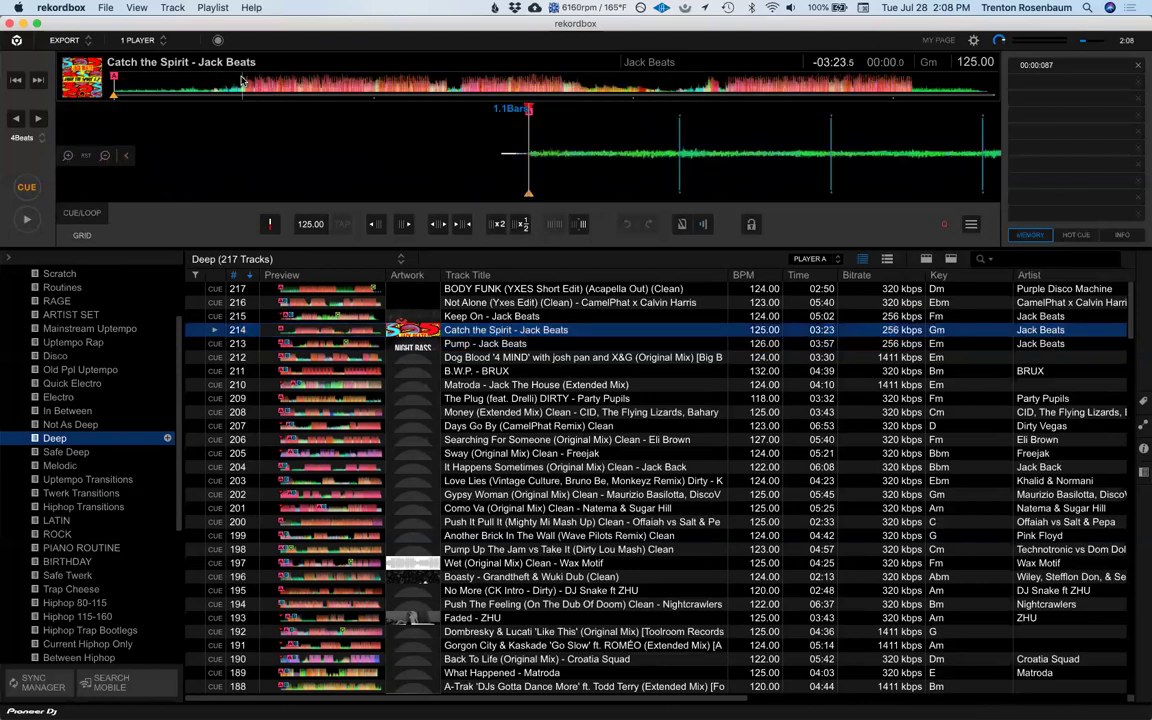
click(241, 80)
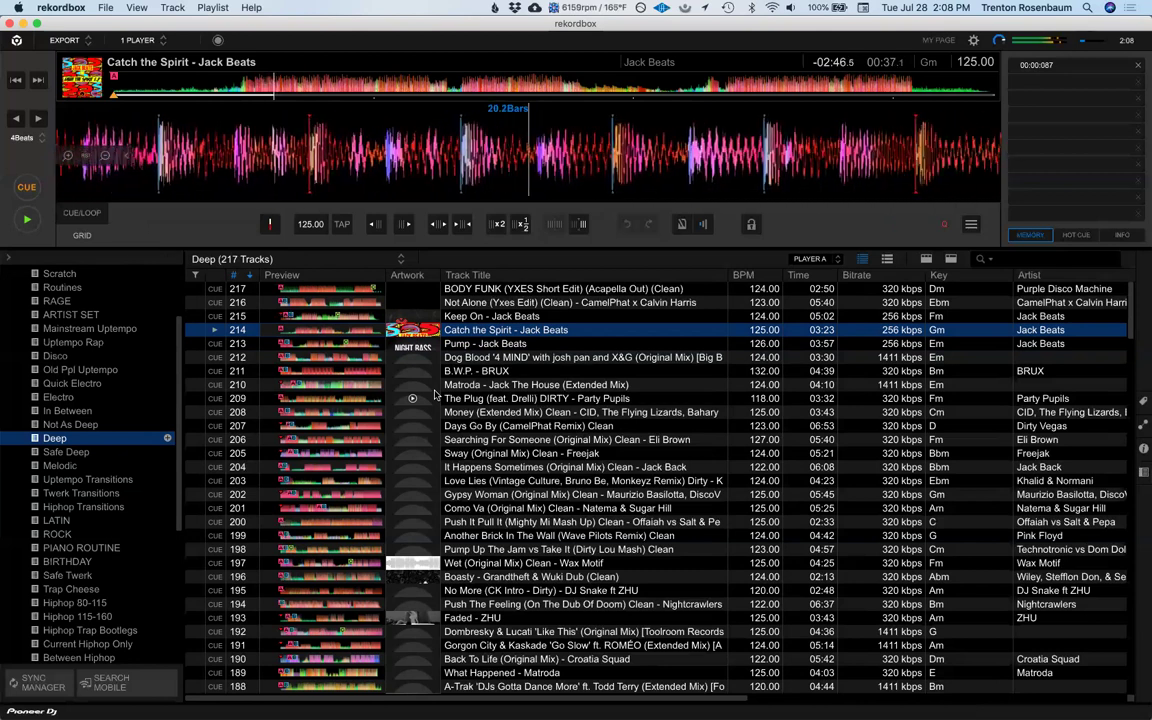
key(space)
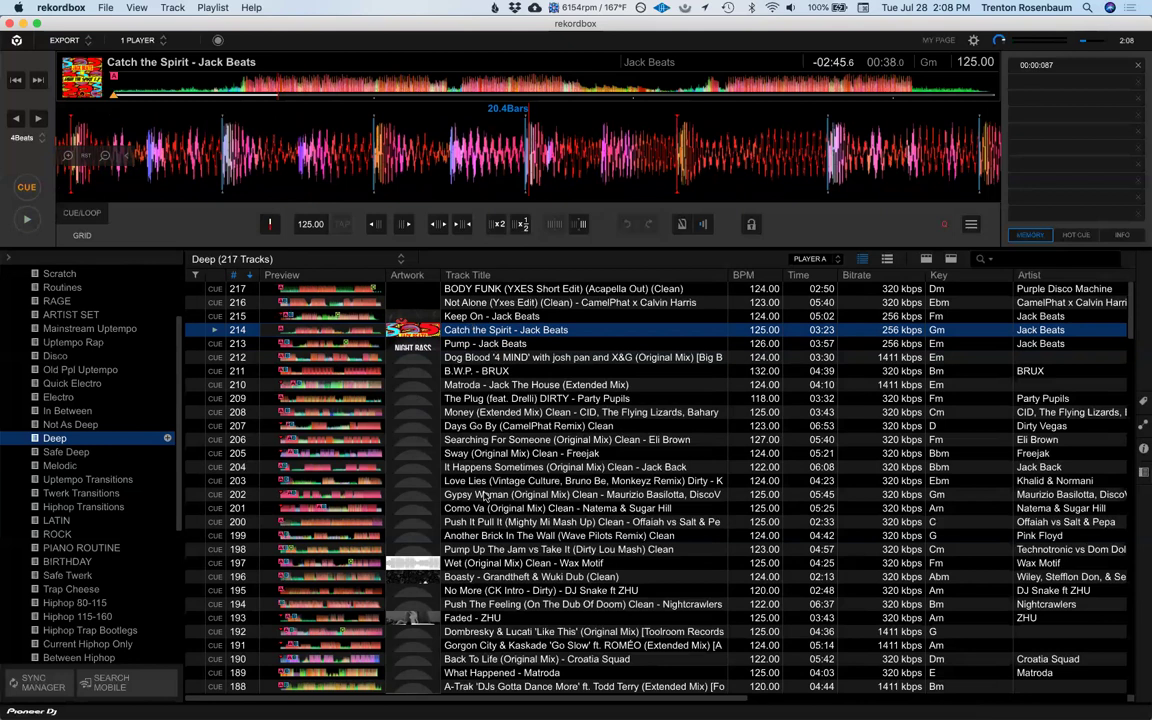
scroll(480, 450, down, 2)
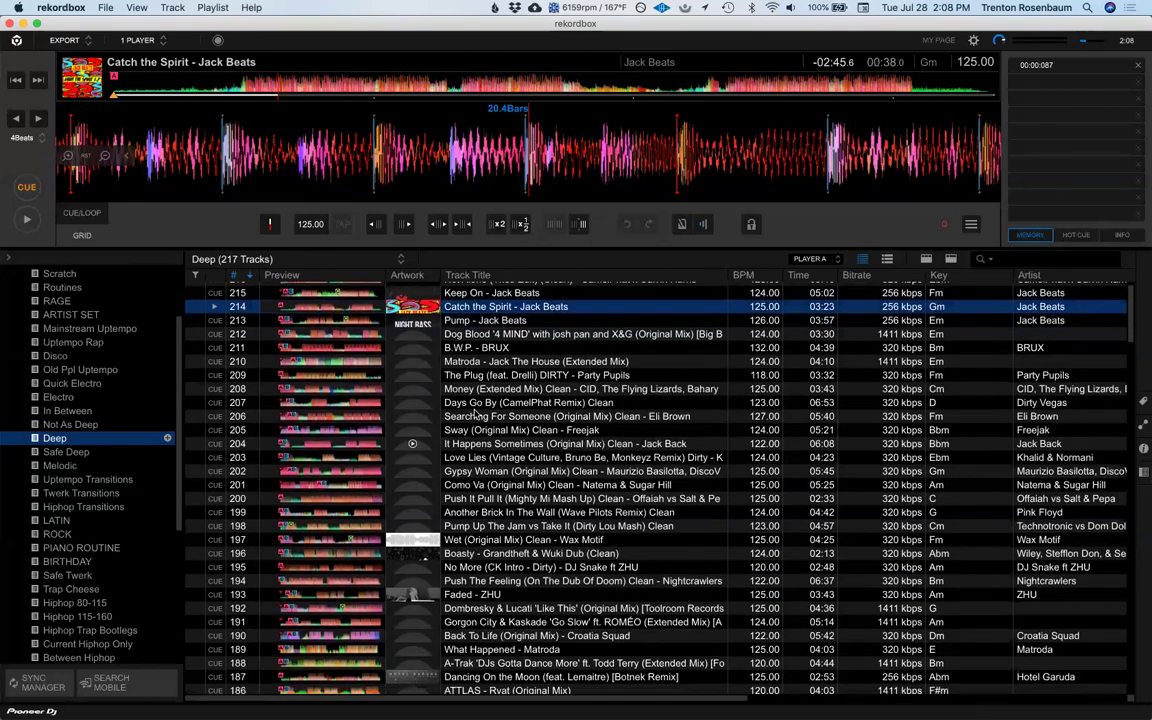
scroll(135, 473, down, 5)
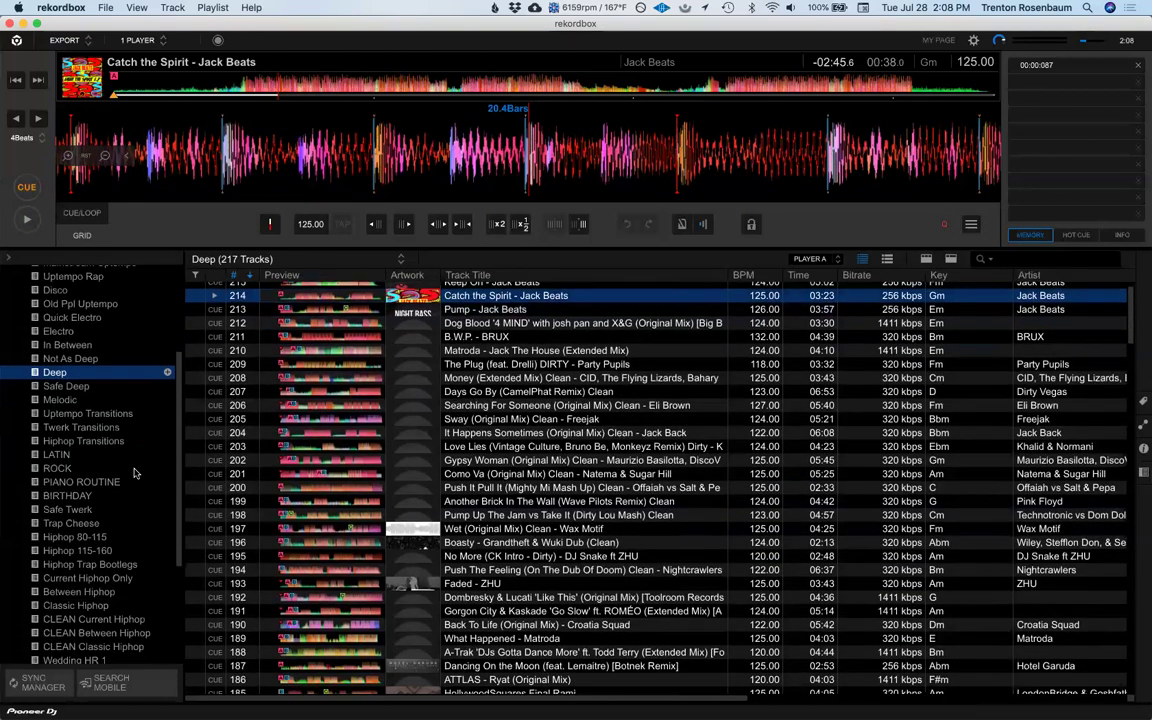
scroll(135, 473, up, 8)
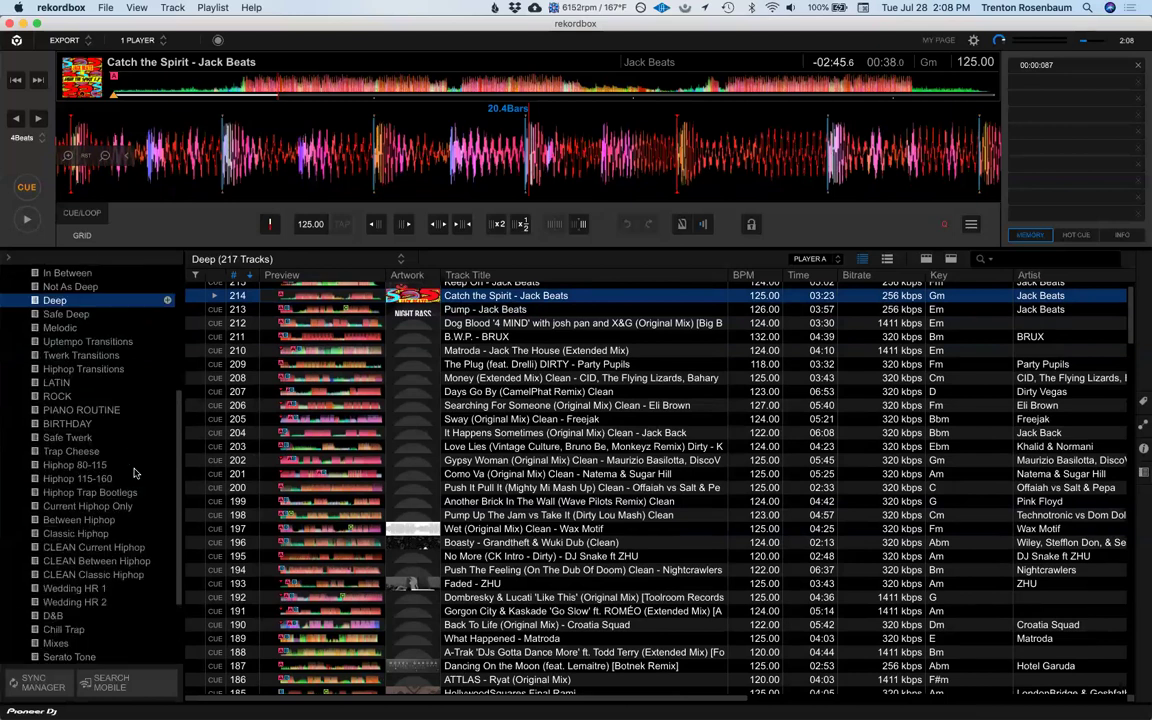
Step: Search the whole collection for 'greece' and load the original Greece to check it
click(42, 272)
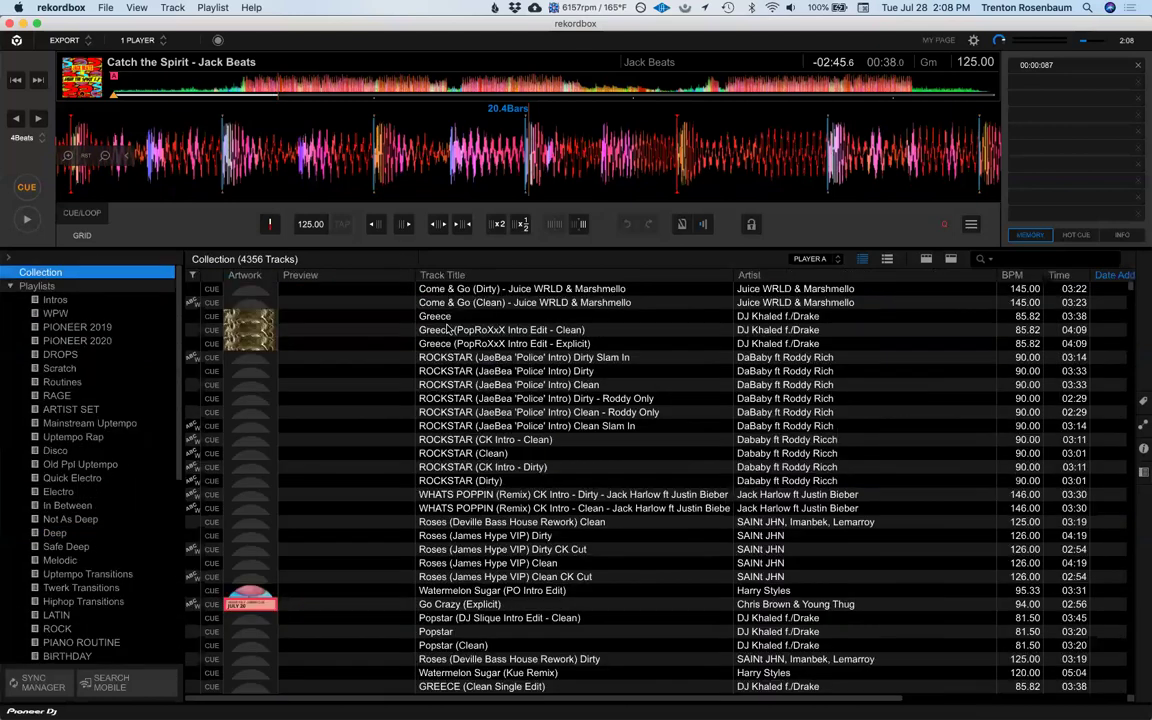
click(661, 412)
key(super+f)
text(greec)
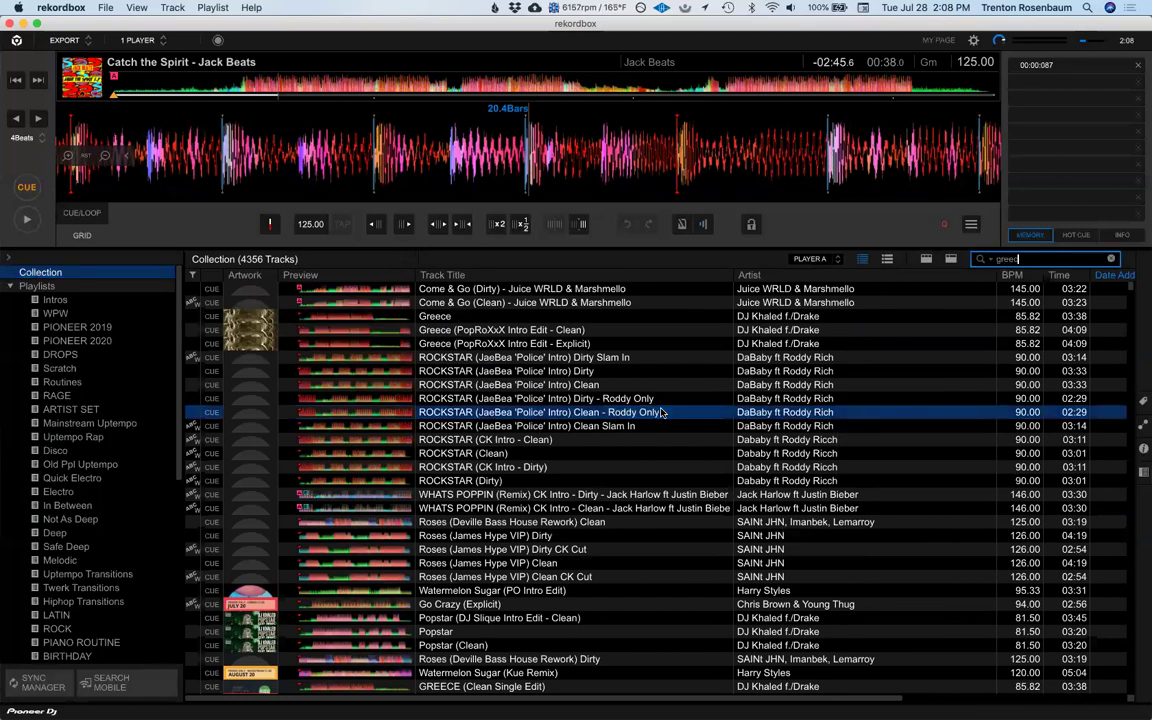
text(e)
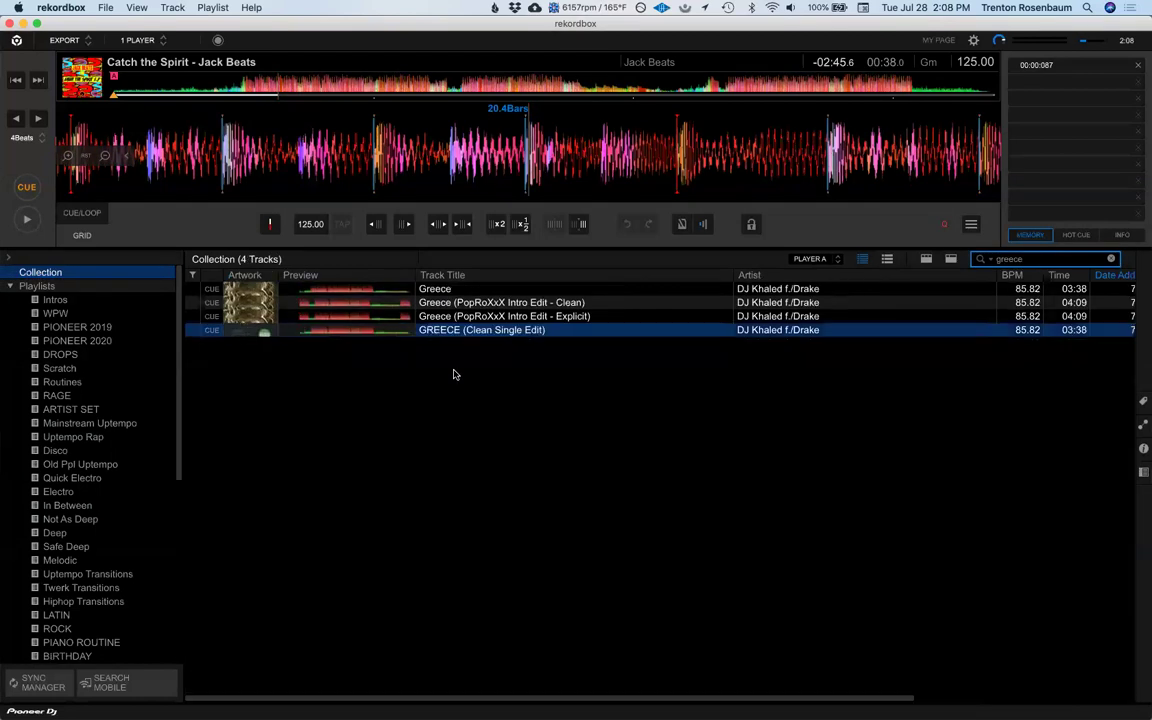
double_click(486, 289)
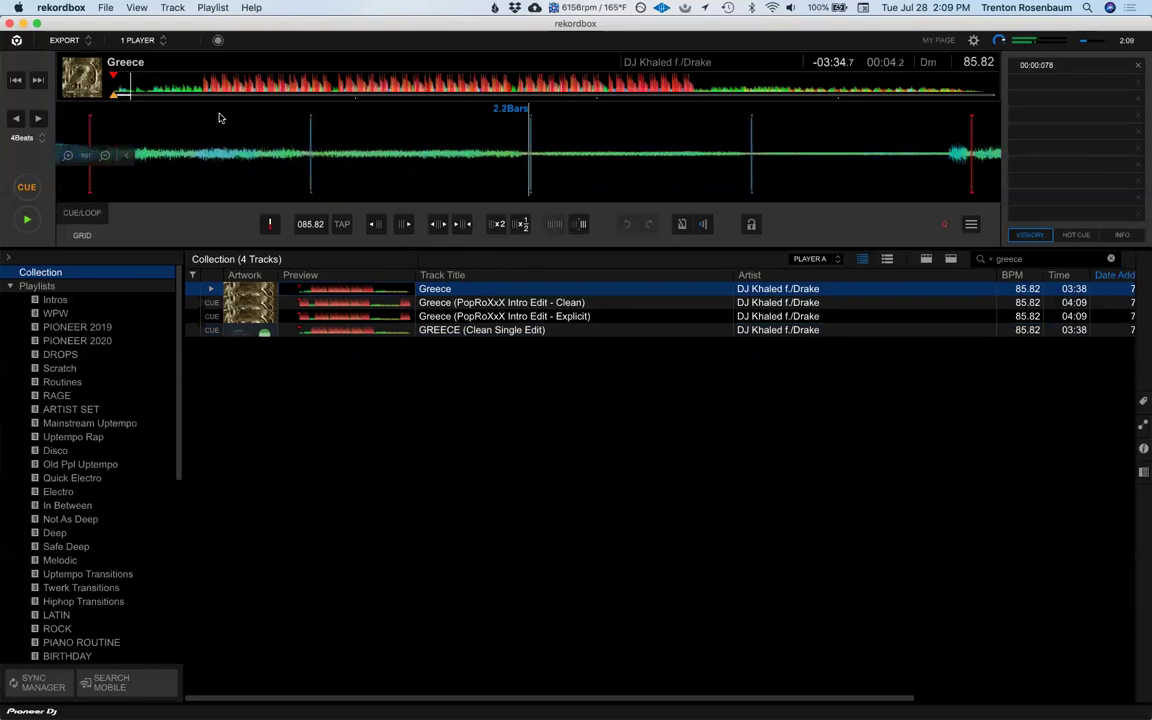
Step: Delete the GREECE (Clean Single Edit) duplicate from the collection
mouse_move(258, 305)
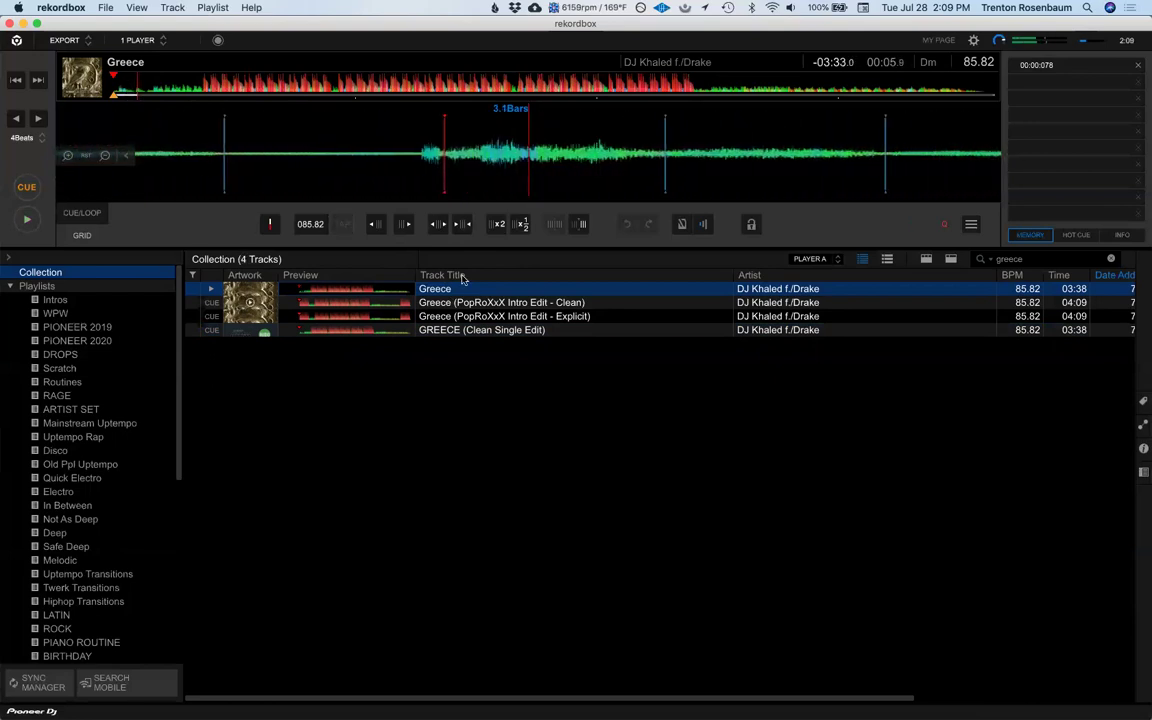
click(551, 331)
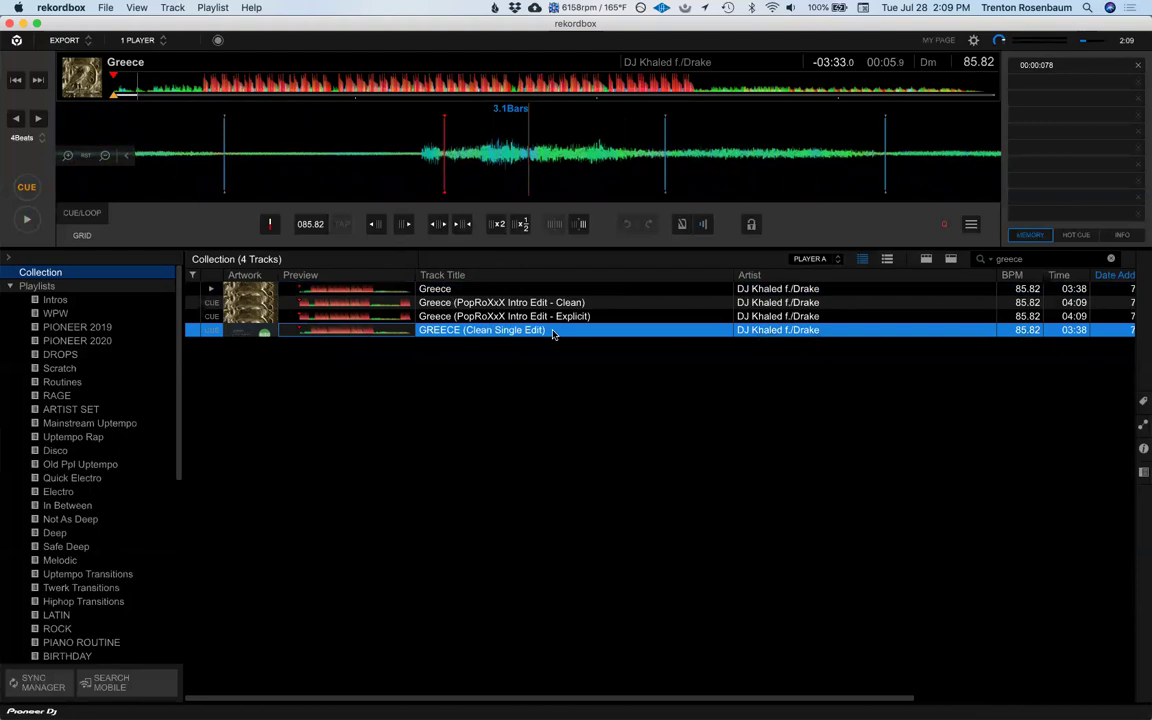
key(Delete)
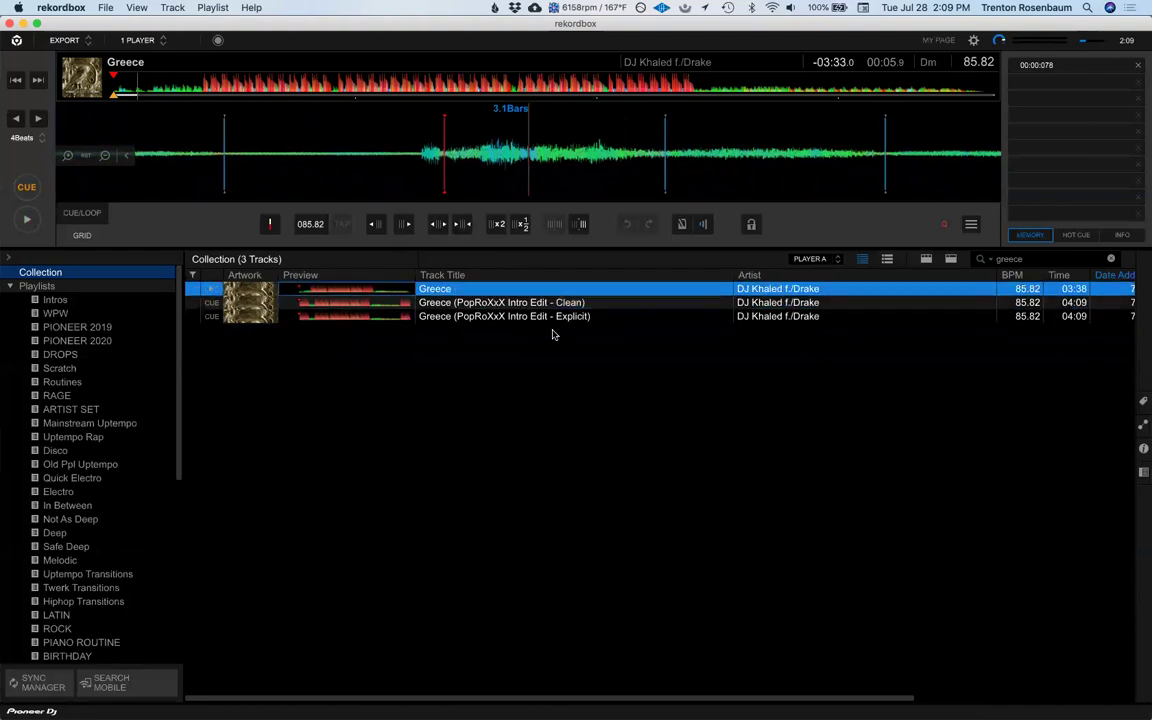
key(super+Tab)
Step: Search this Mac for 'greece' and open the Greece folder from the results
key(super+f)
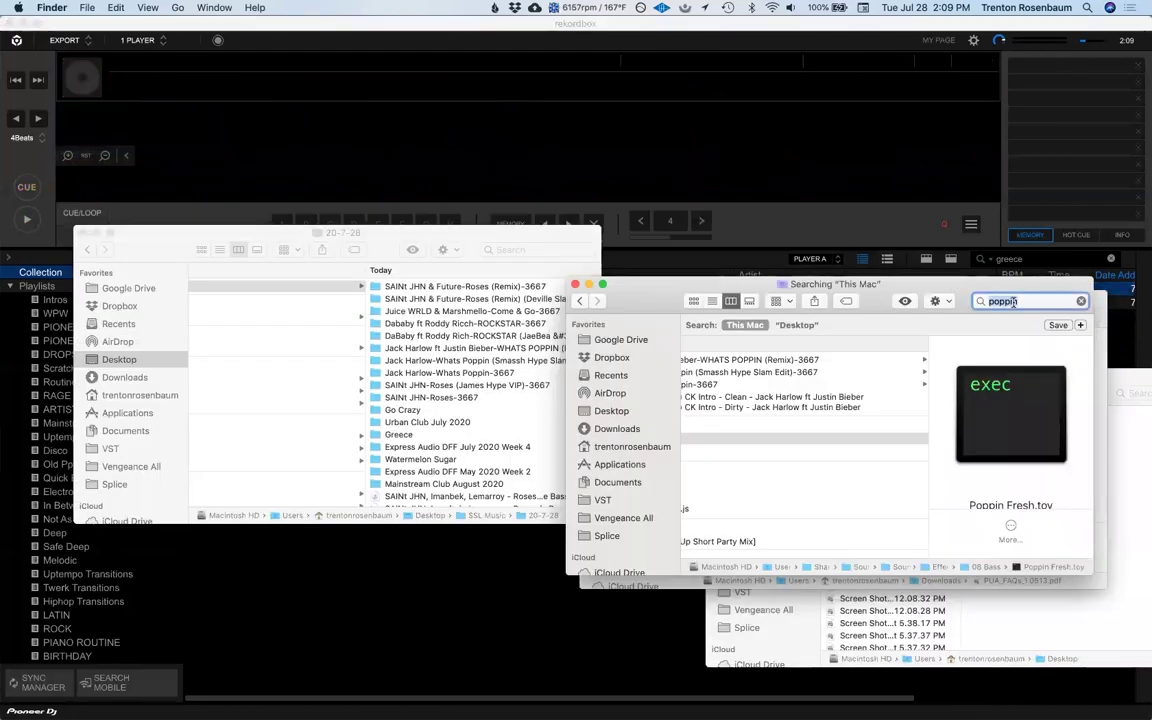
text(greece)
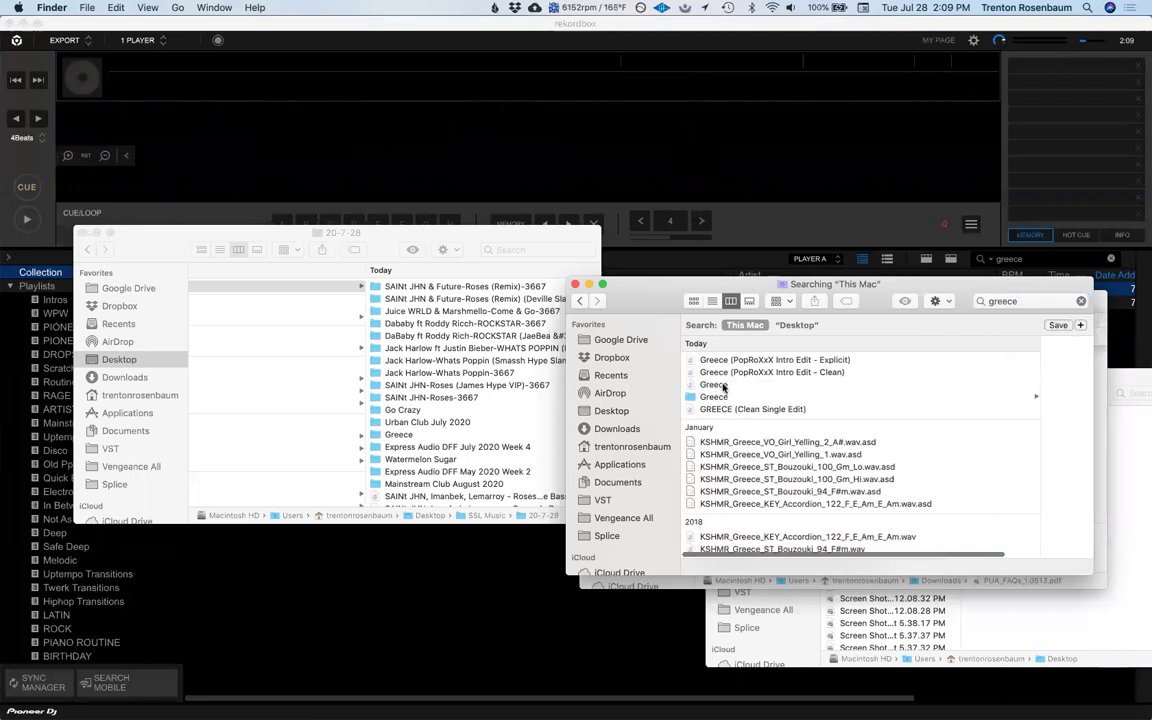
click(724, 387)
click(728, 397)
scroll(753, 404, right, 2)
Step: Load the clean Greece intro edit and set its beat grid's first downbeat at the track start
click(749, 397)
key(cmd+Tab)
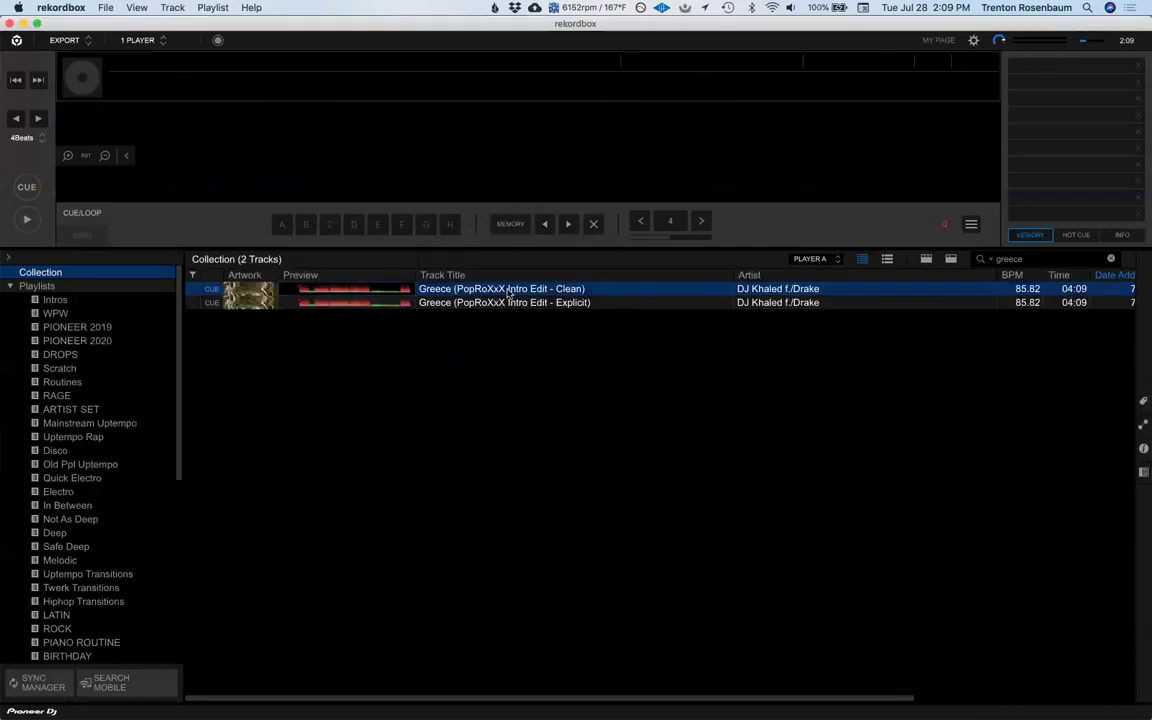
drag(460, 289, 636, 134)
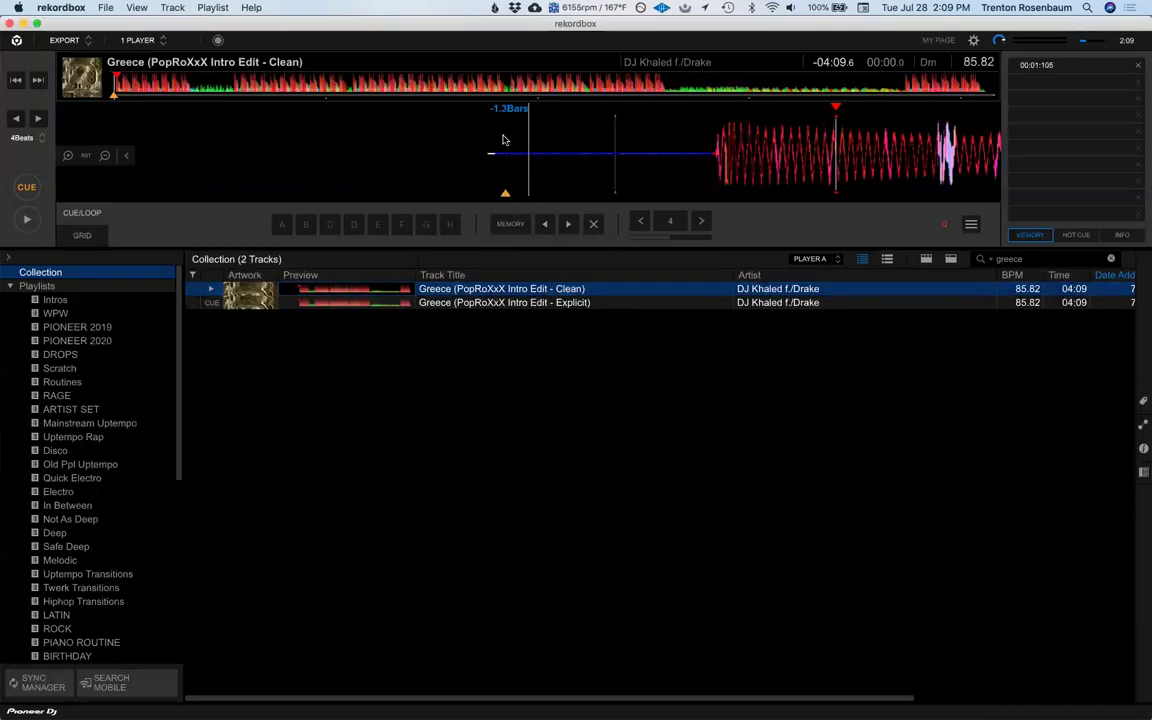
key(space)
drag(505, 140, 776, 146)
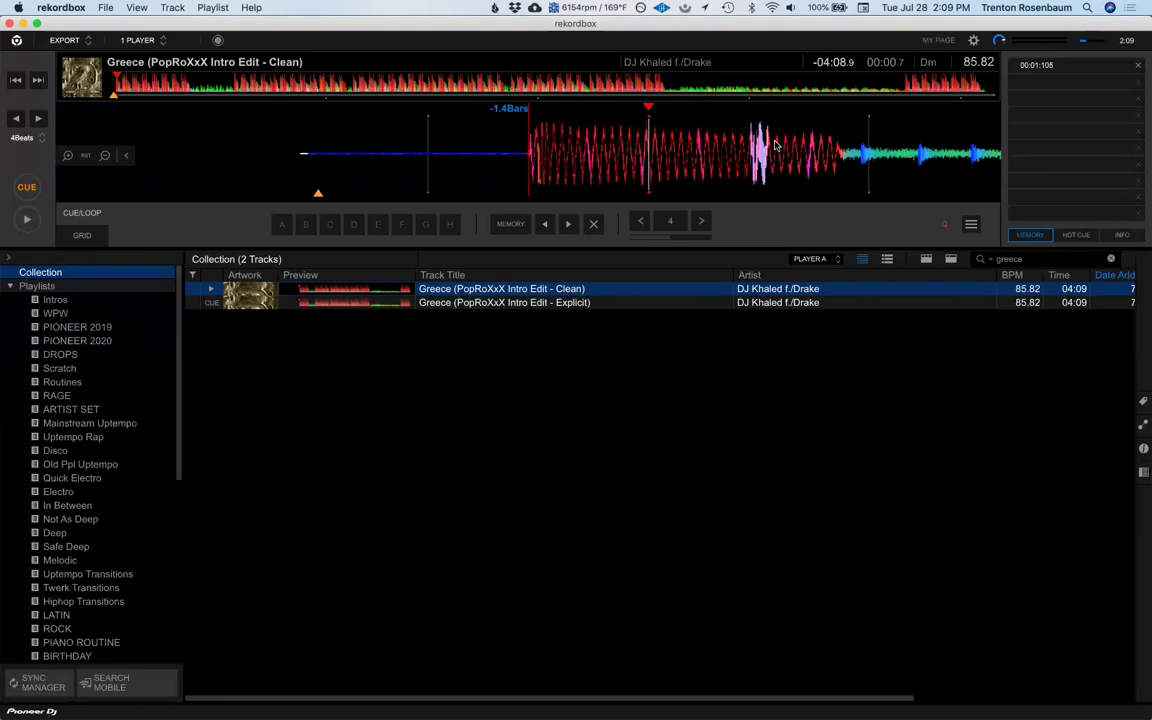
click(84, 235)
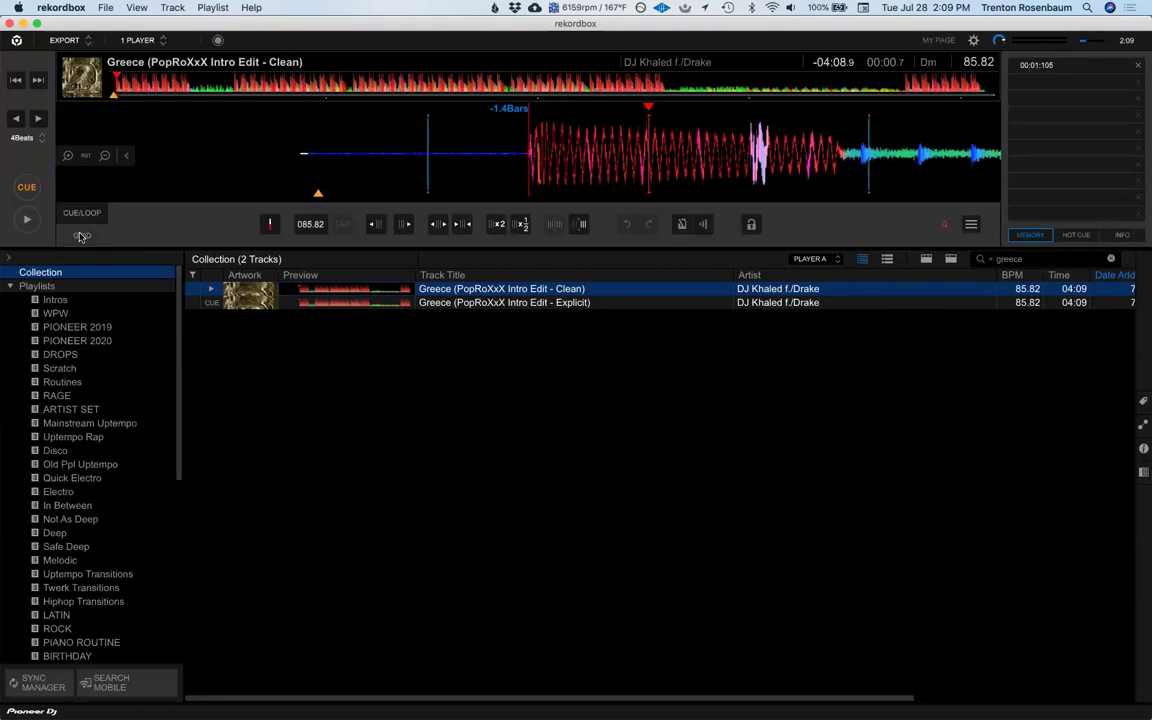
click(268, 226)
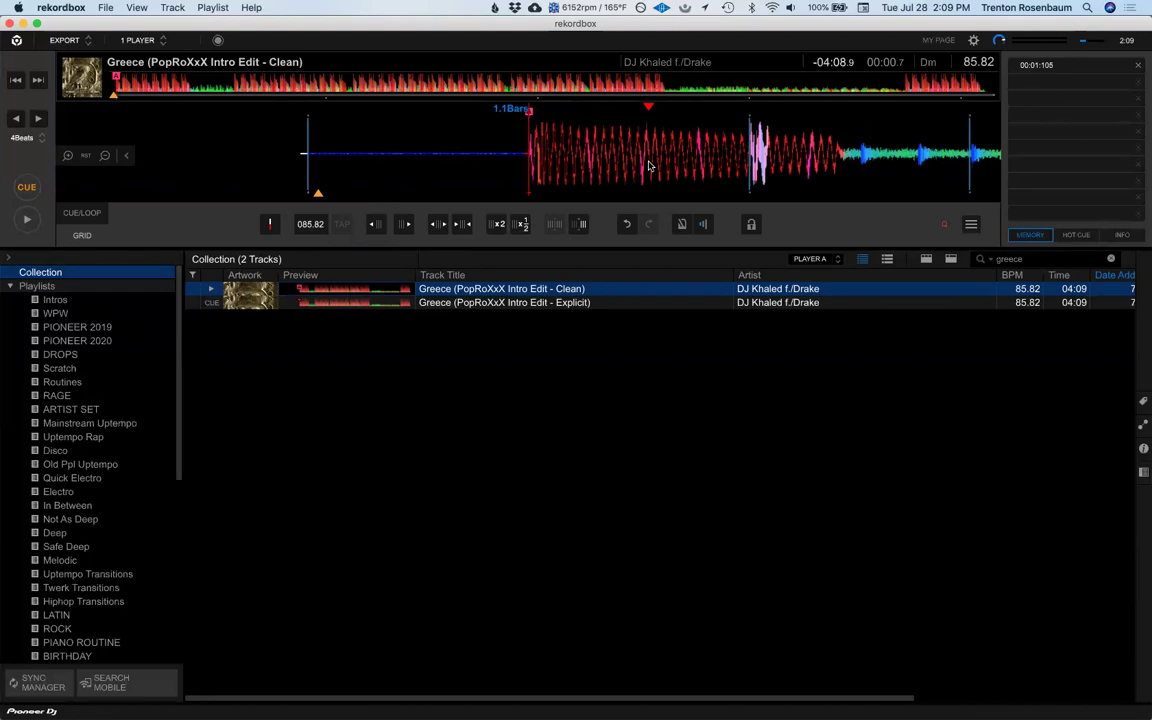
key(space)
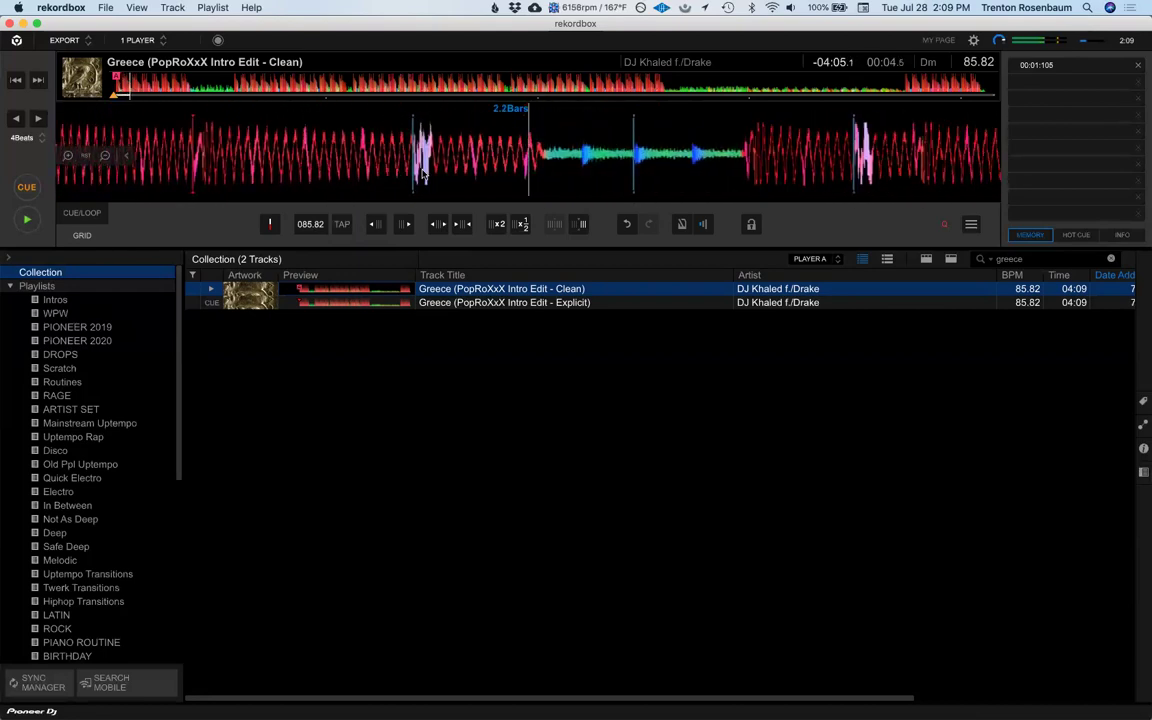
Step: Preview the clean edit around 0:57 and near the end, then load the explicit Greece edit
click(318, 84)
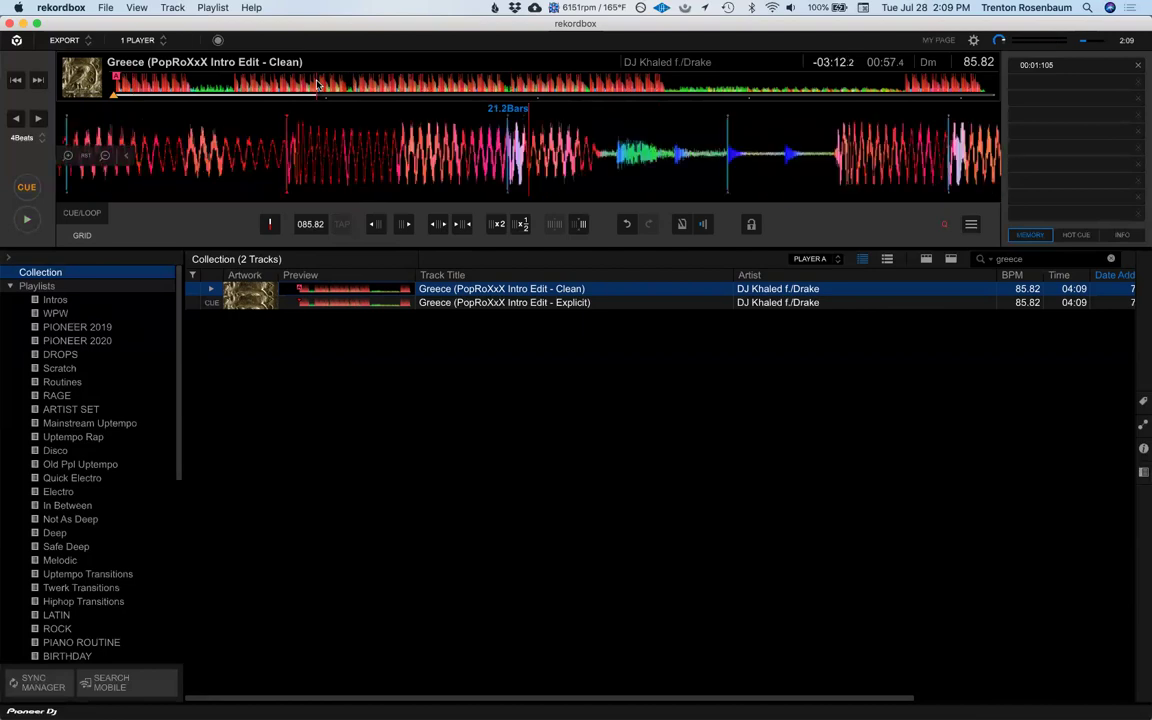
click(916, 88)
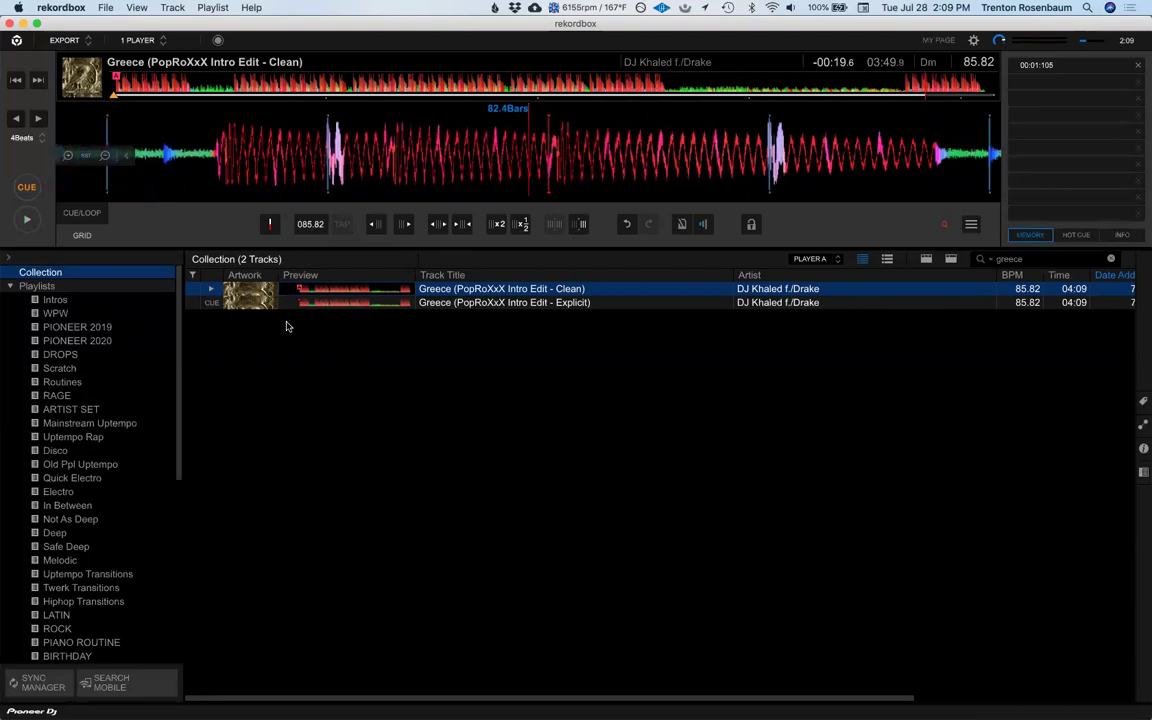
click(553, 367)
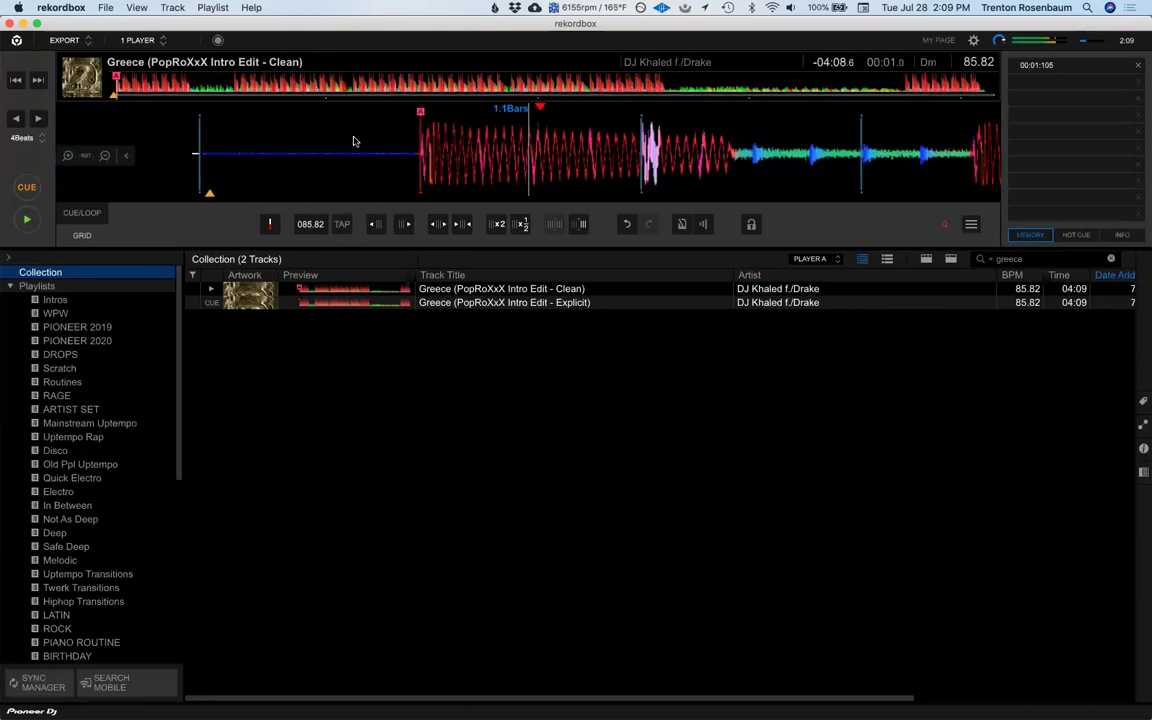
click(150, 84)
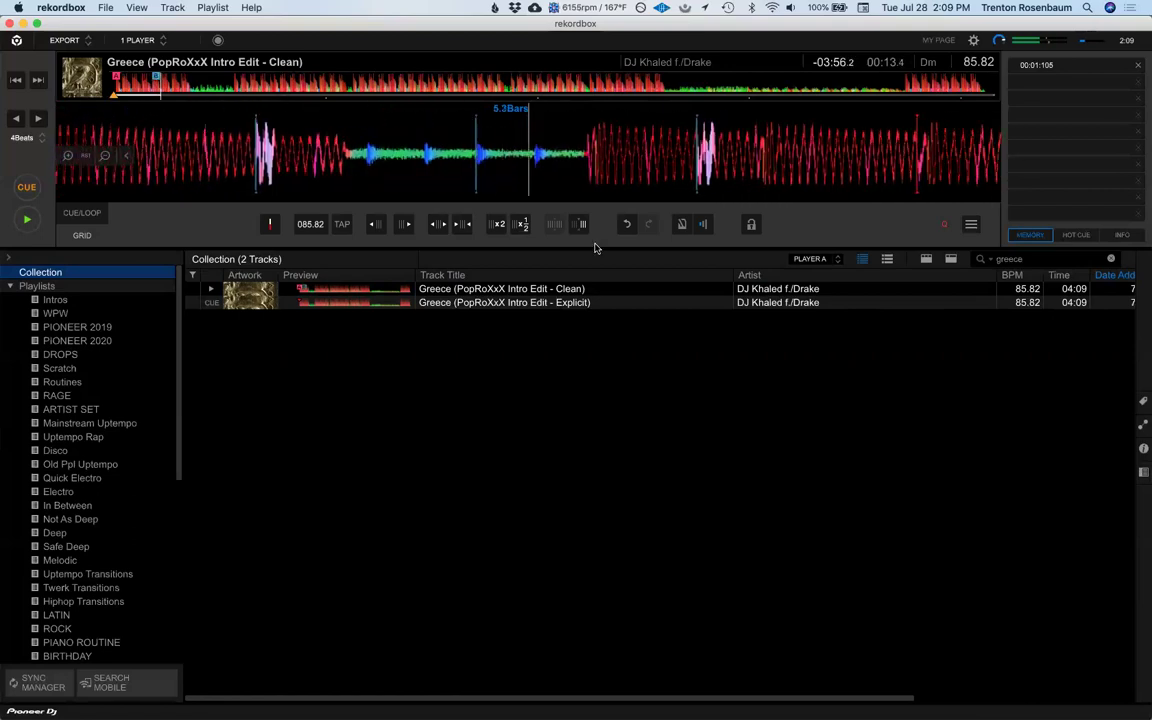
drag(458, 302, 127, 87)
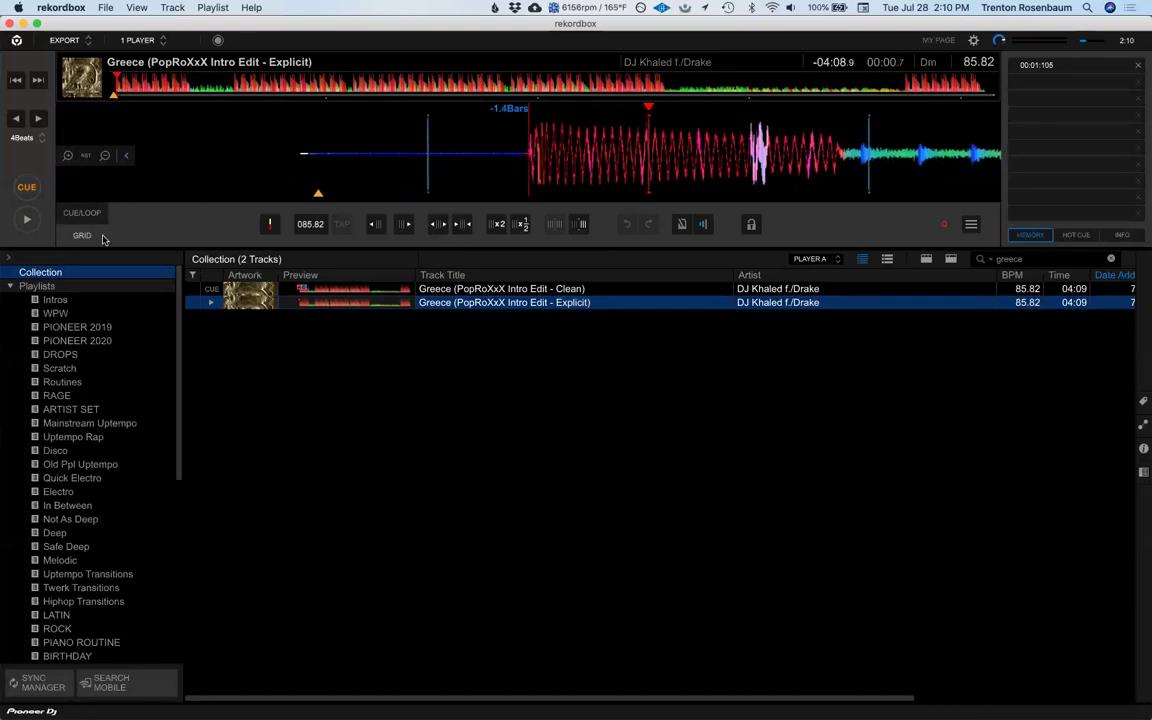
Step: Reset the explicit Greece edit's beat grid to its downbeat and play it
click(271, 223)
key(space)
click(150, 80)
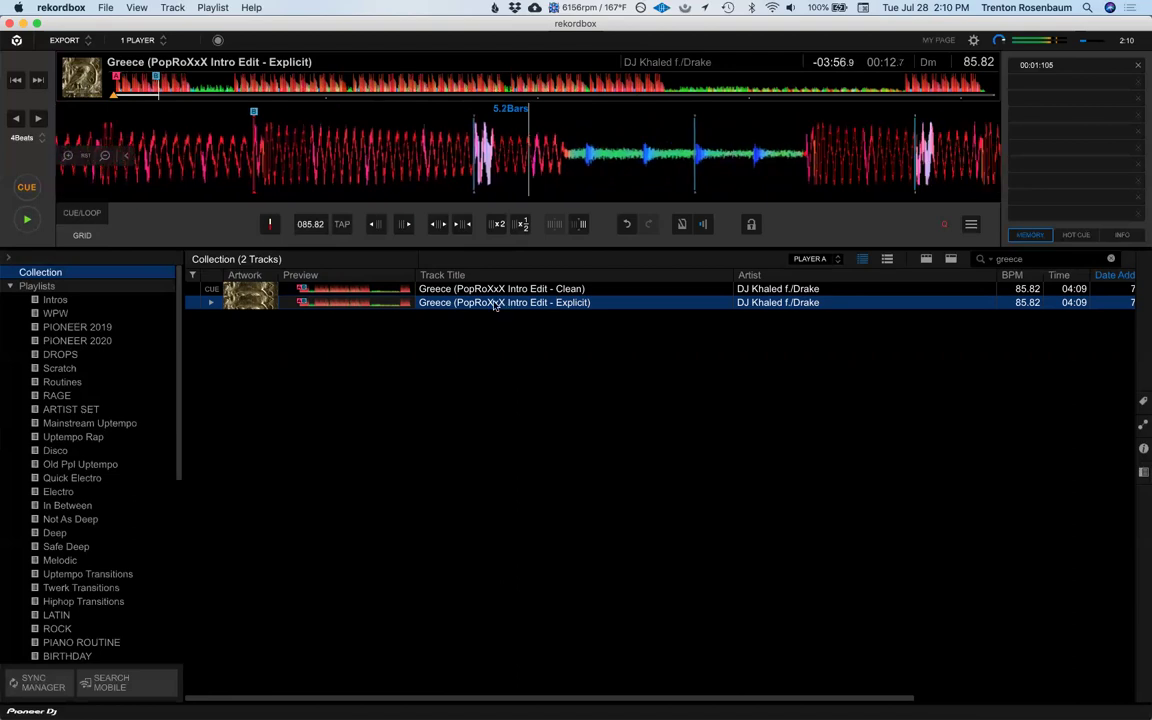
Step: Add the clean Greece edit to the CLEAN Current Hiphop playlist
scroll(48, 626, down, 3)
scroll(48, 626, down, 5)
drag(430, 290, 93, 450)
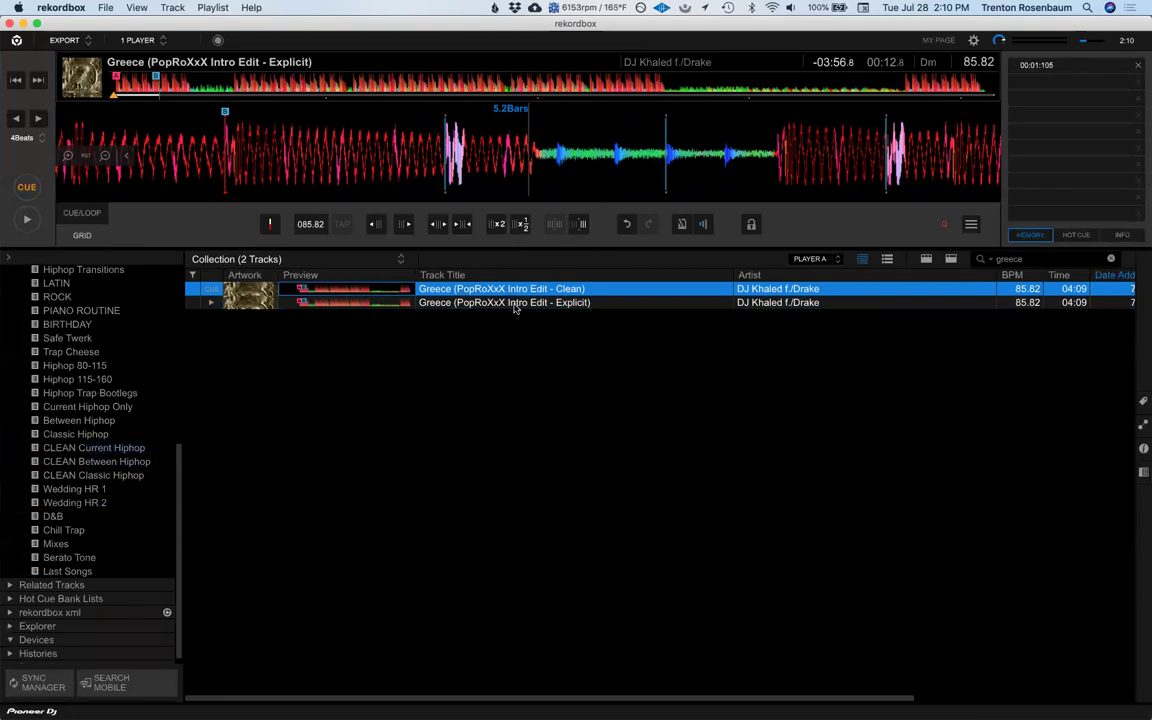
drag(440, 302, 85, 370)
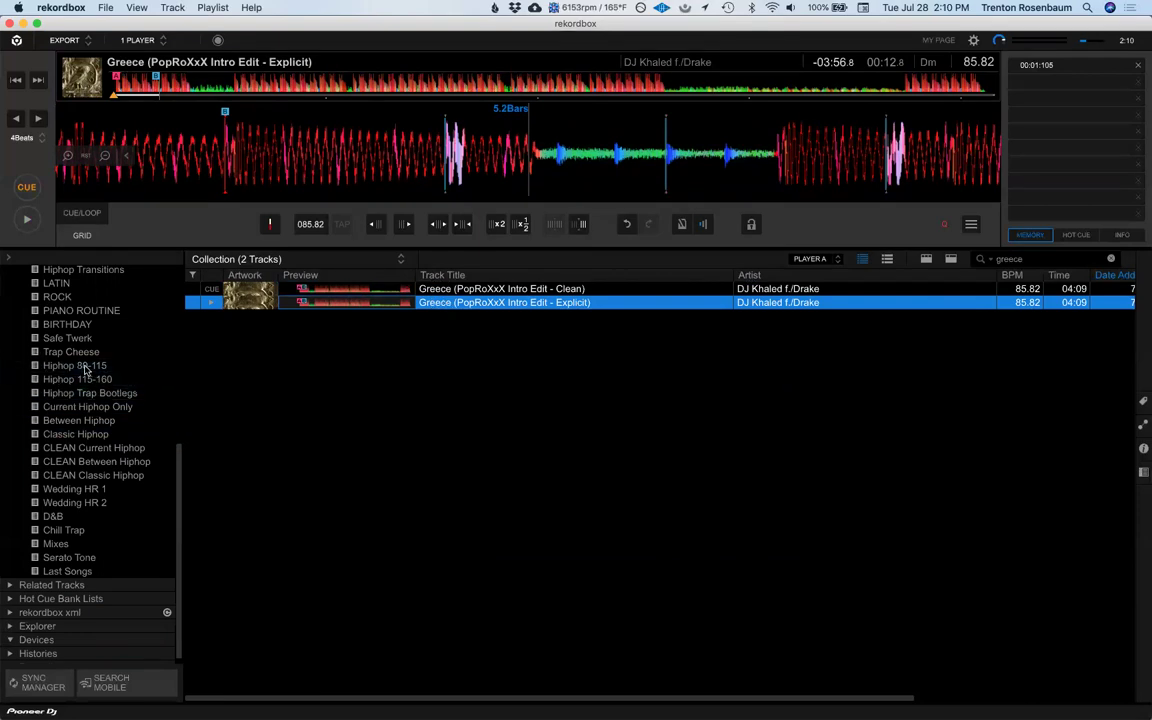
scroll(85, 370, up, 3)
Step: Search the collection for 'rockstar' and preview the JaeBea 'Police' Intro Dirty version
key(super+f)
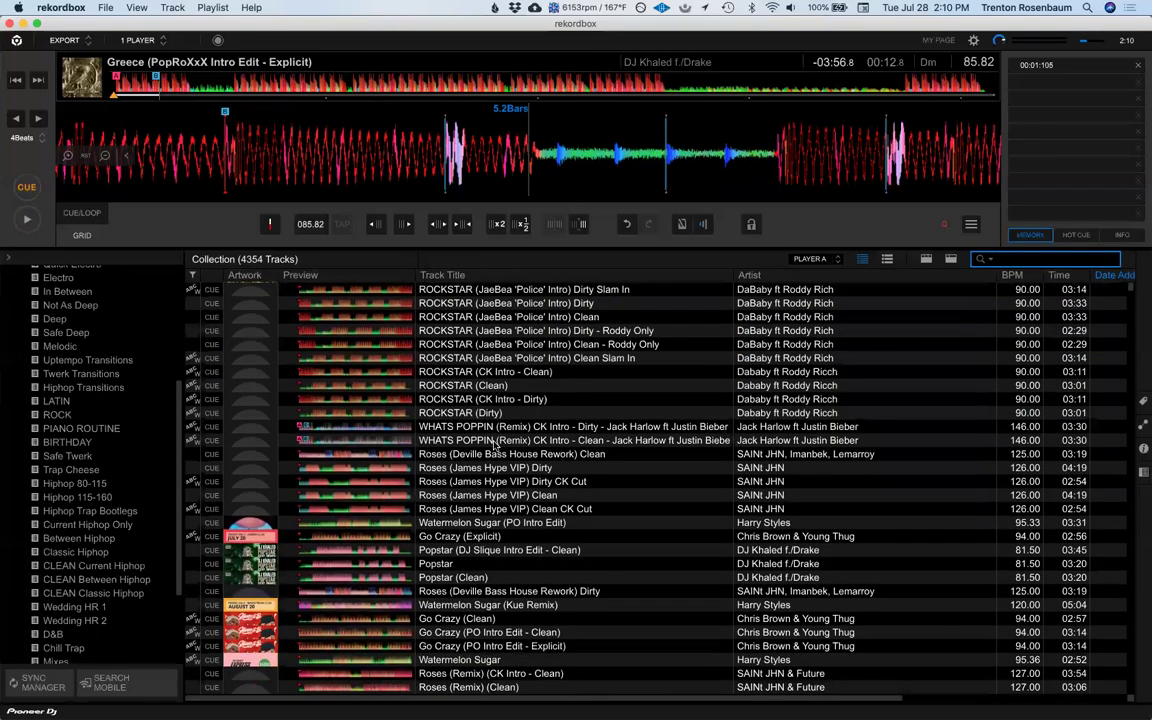
scroll(493, 445, down, 1)
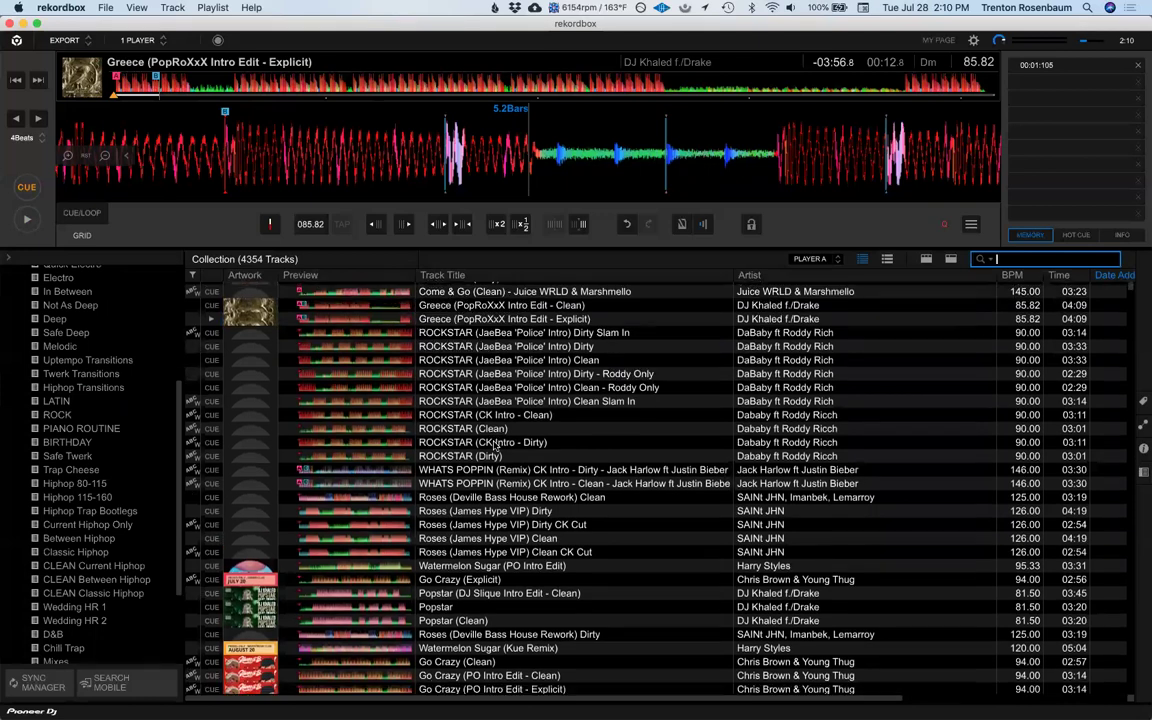
scroll(493, 367, up, 1)
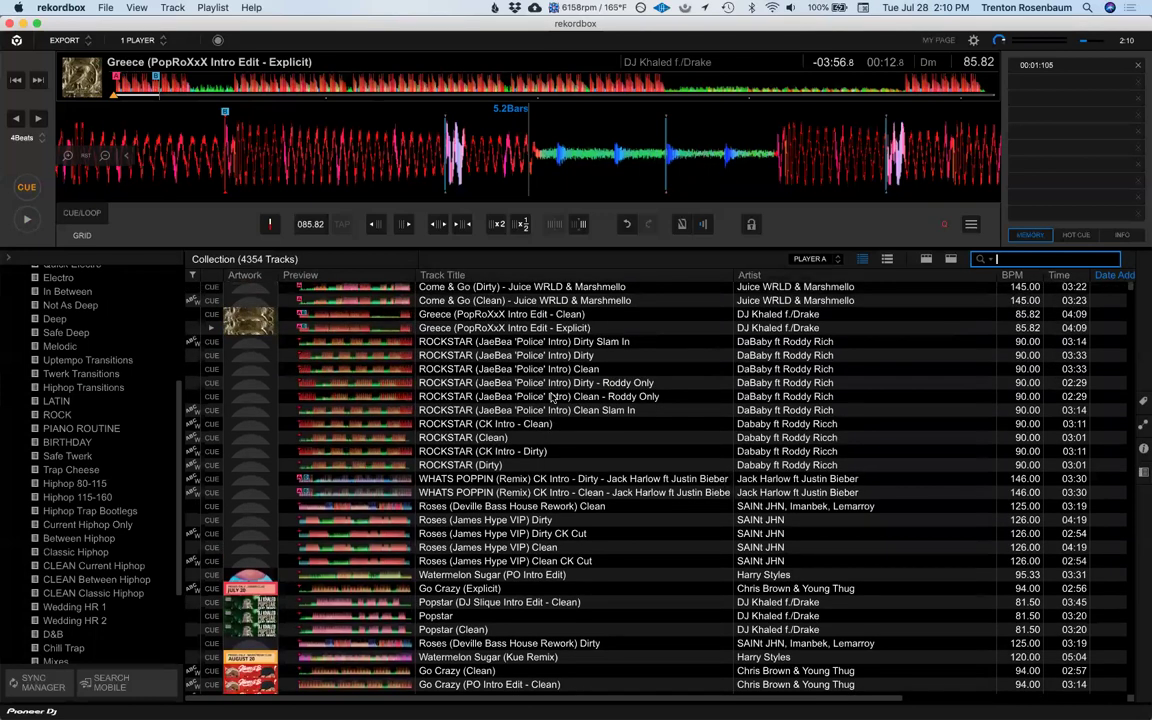
click(551, 398)
text(rockstar)
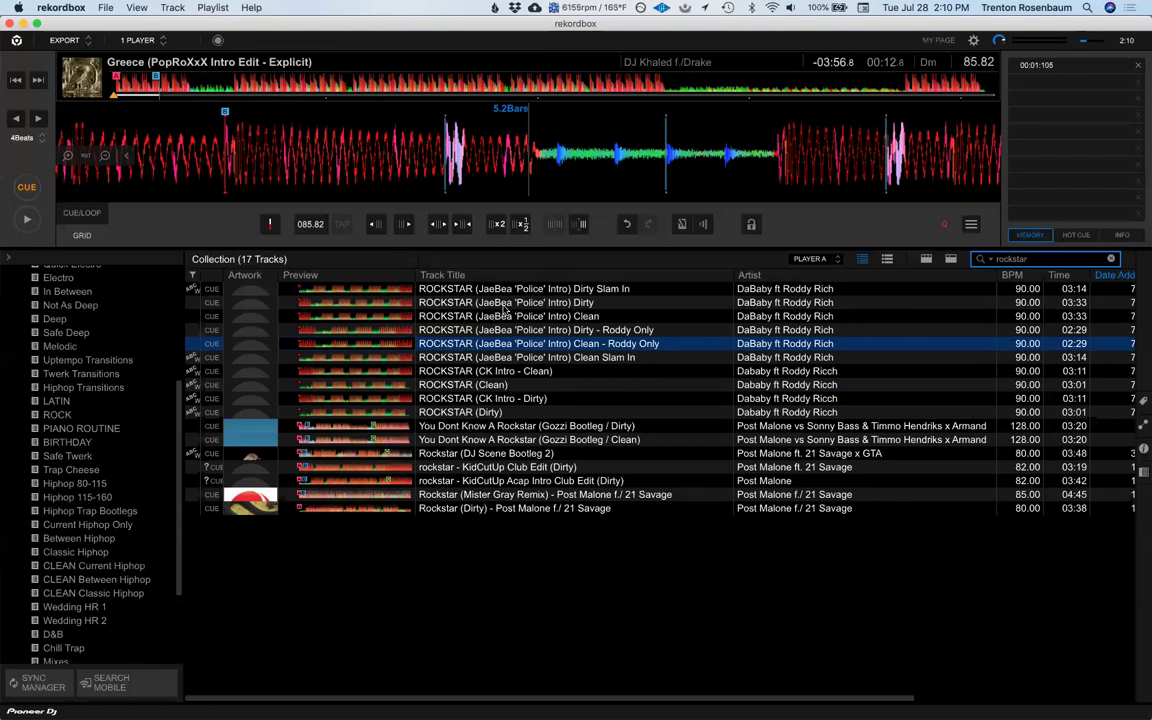
double_click(505, 303)
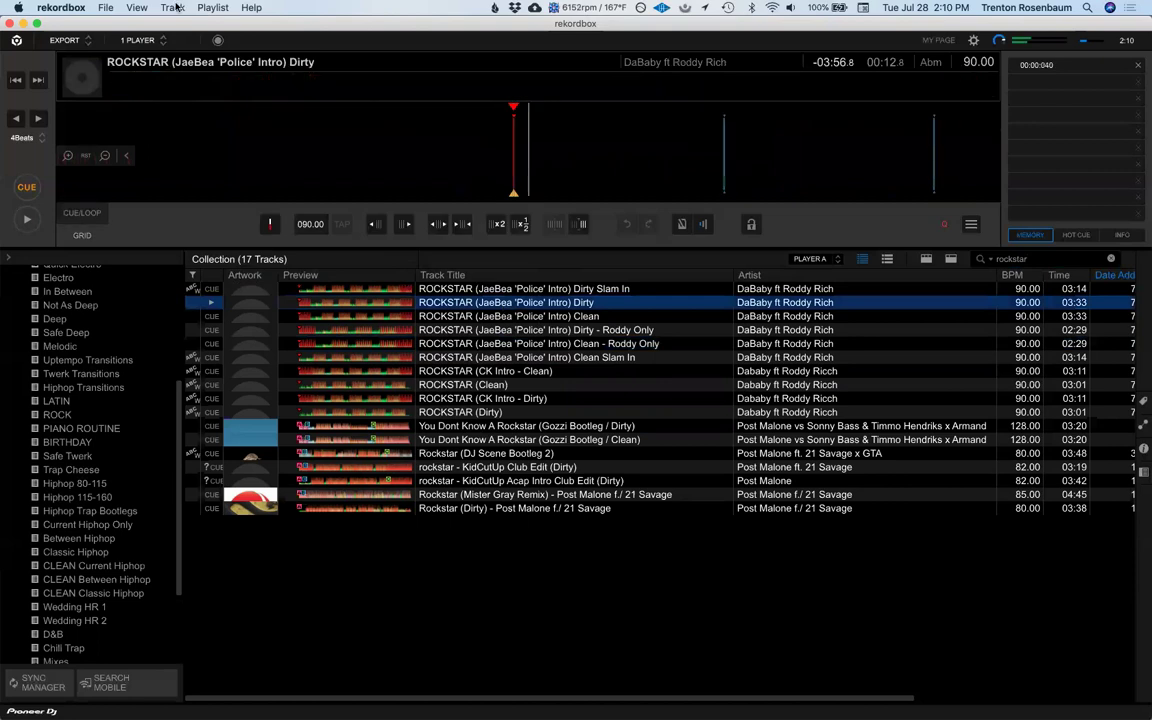
click(162, 88)
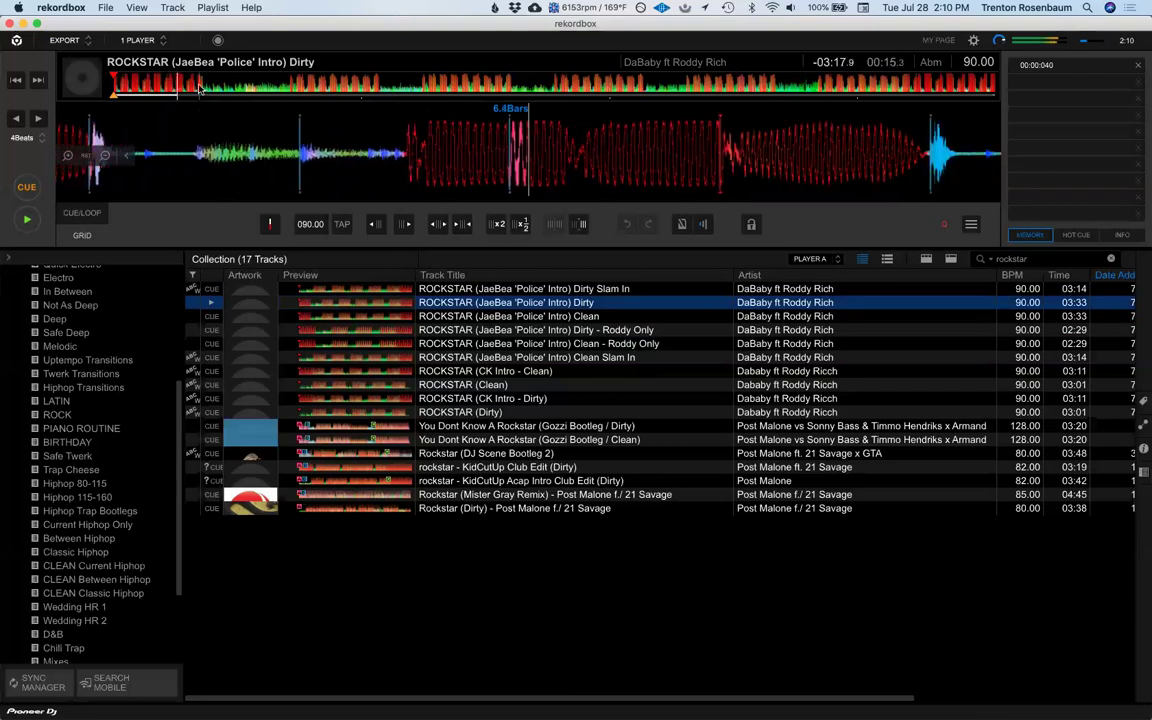
click(206, 88)
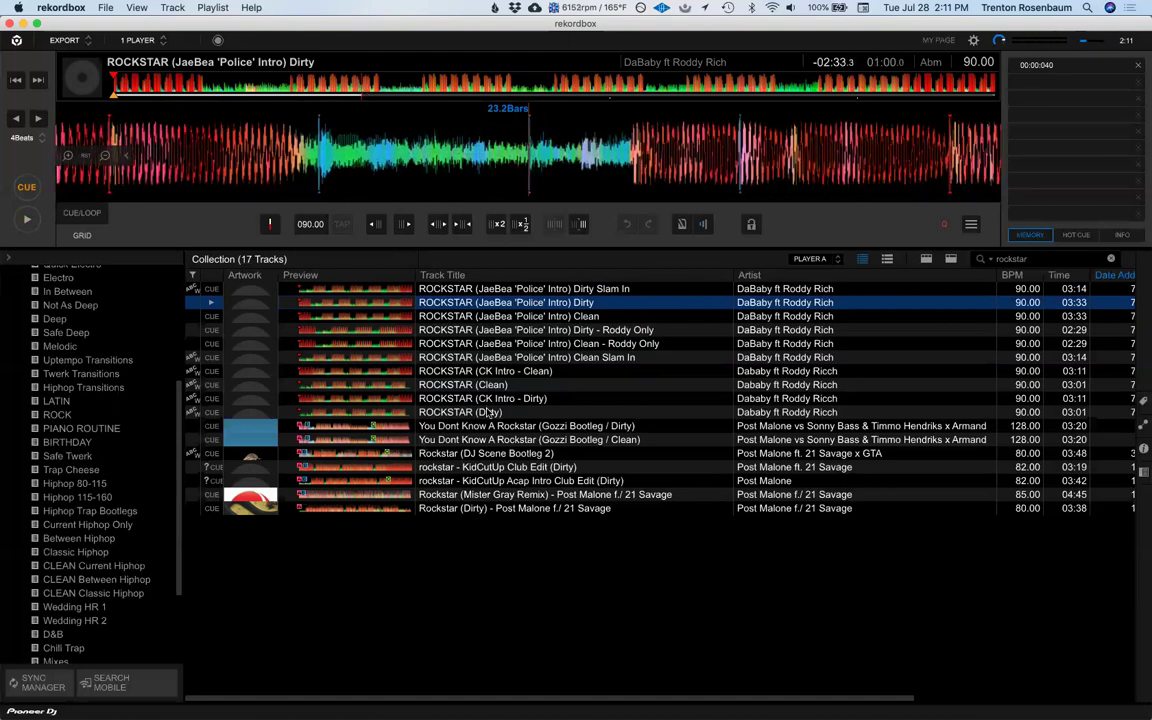
Step: Preview ROCKSTAR (Dirty), then load the Dirty Slam In edit and reset its grid to the first downbeat
double_click(489, 413)
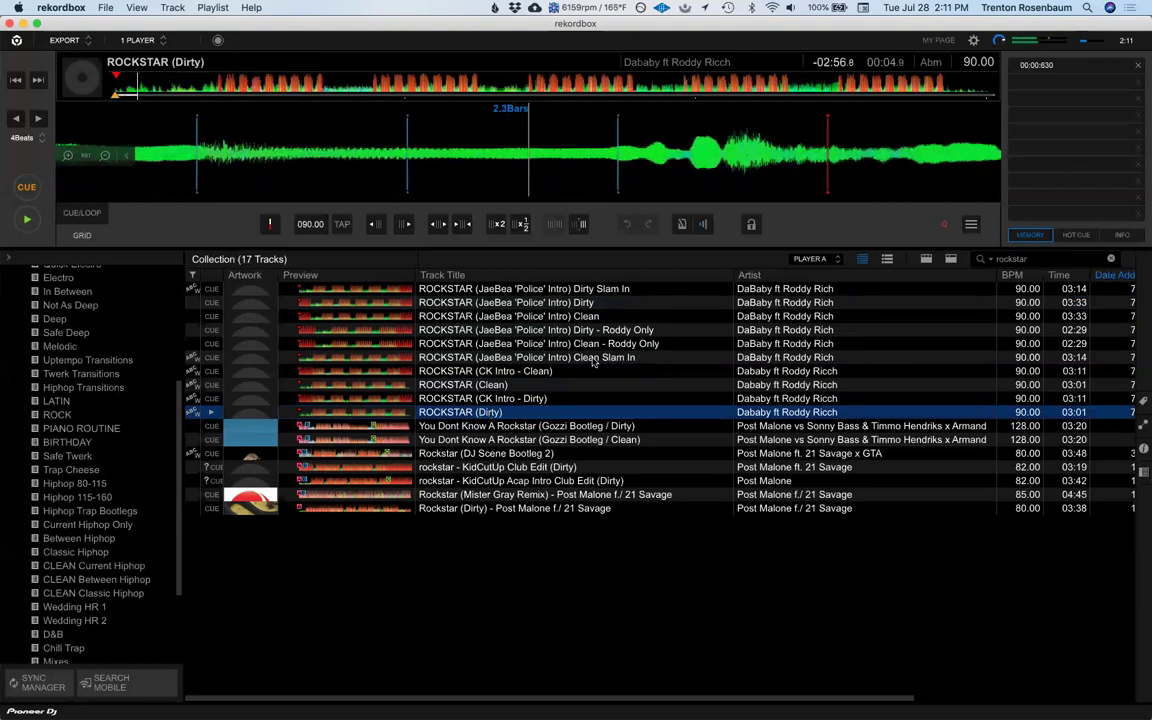
click(181, 88)
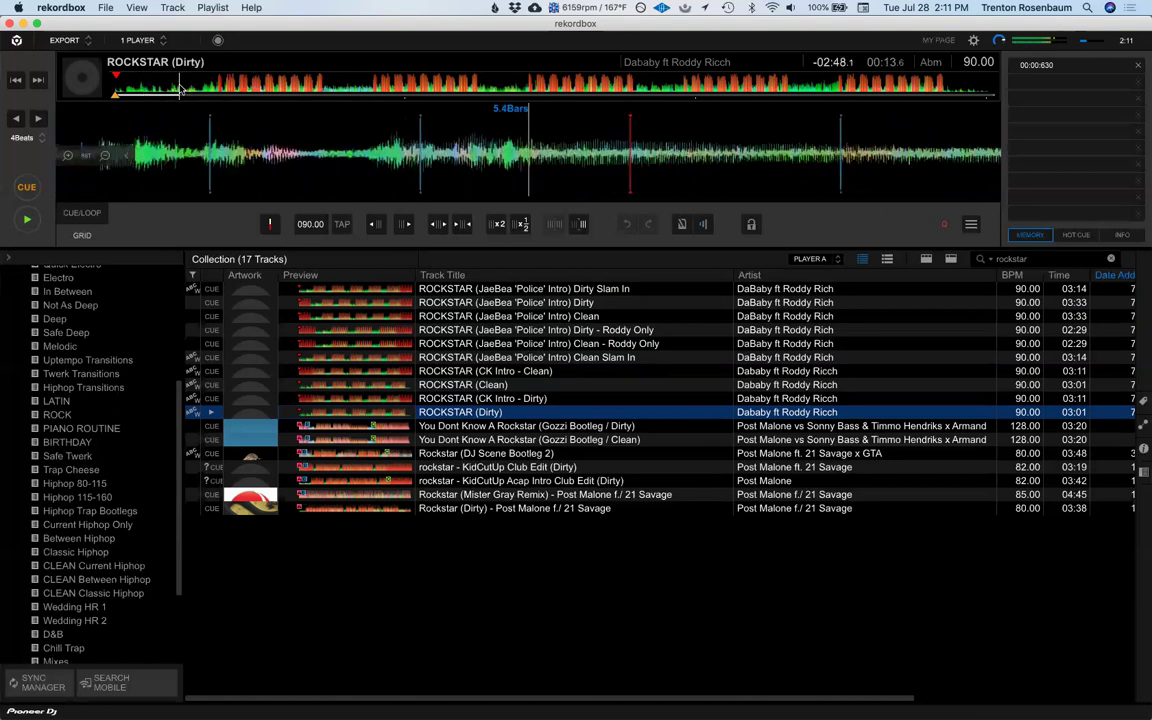
double_click(557, 288)
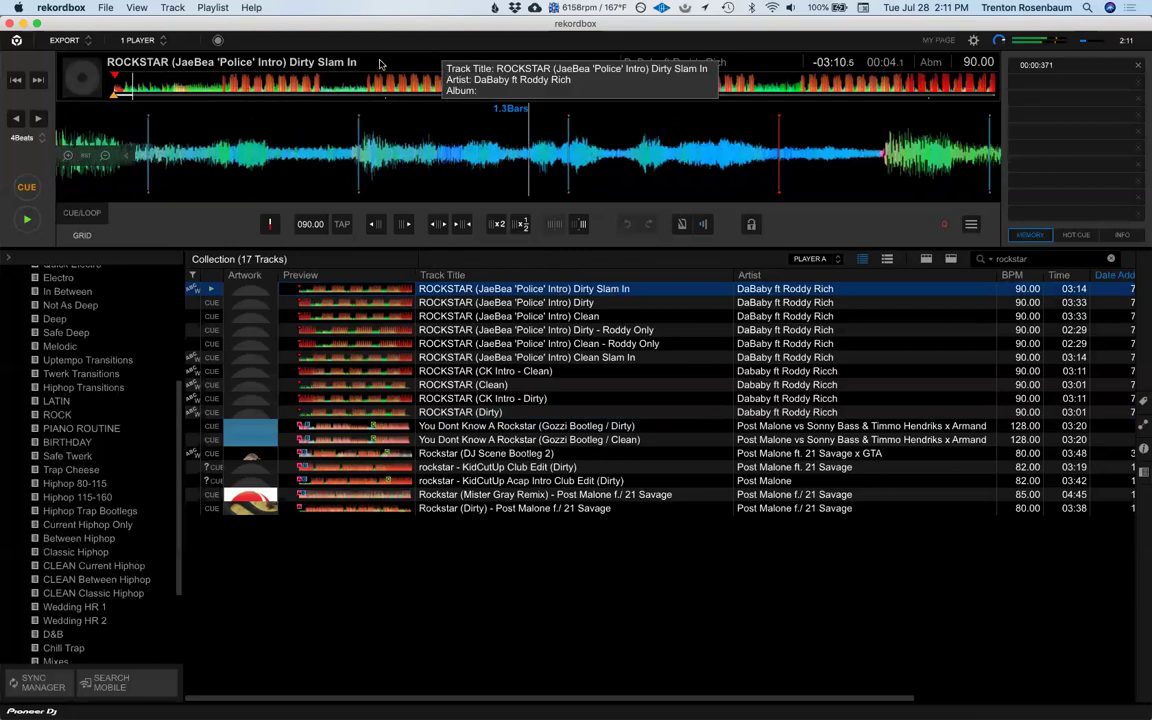
click(115, 85)
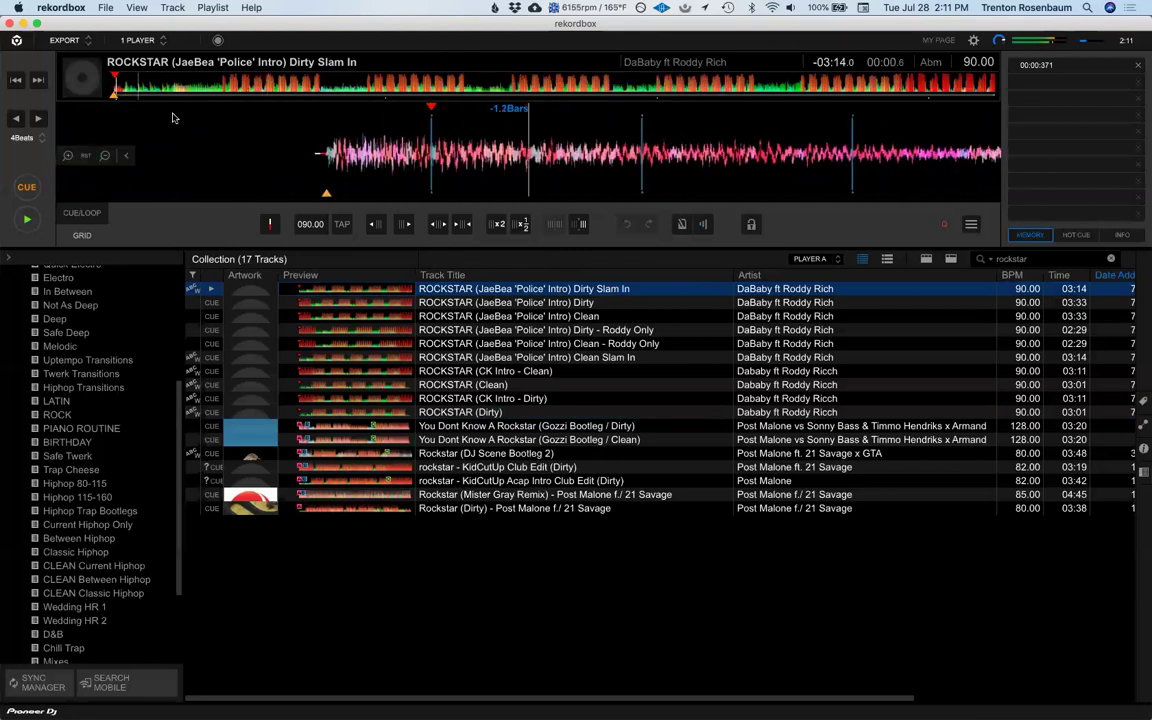
drag(353, 140, 725, 148)
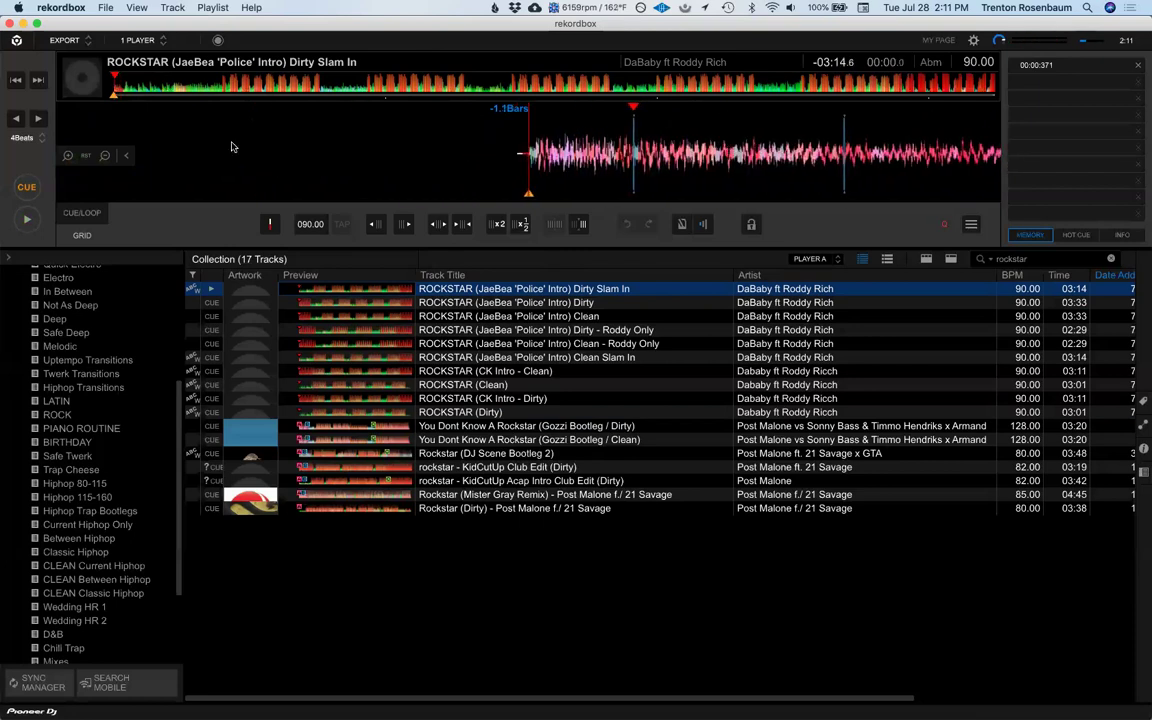
click(269, 223)
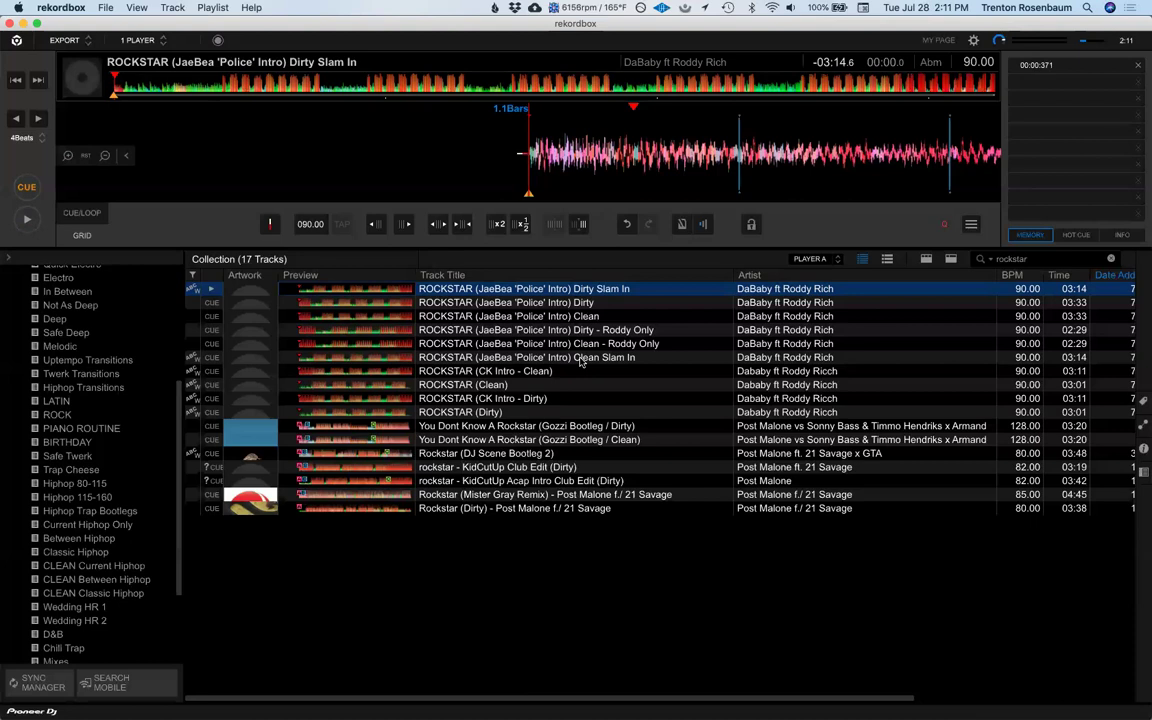
Step: Search Finder for 'rockstar' and review the matching ROCKSTAR files on the Mac
key(super+Tab)
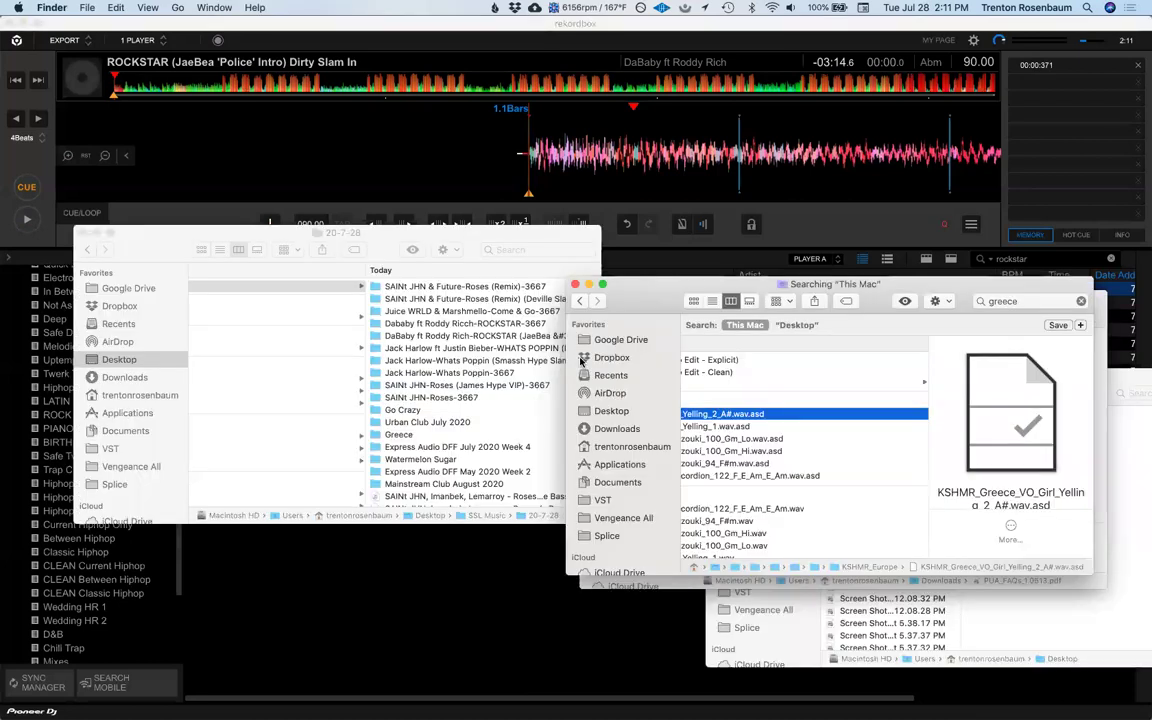
double_click(996, 297)
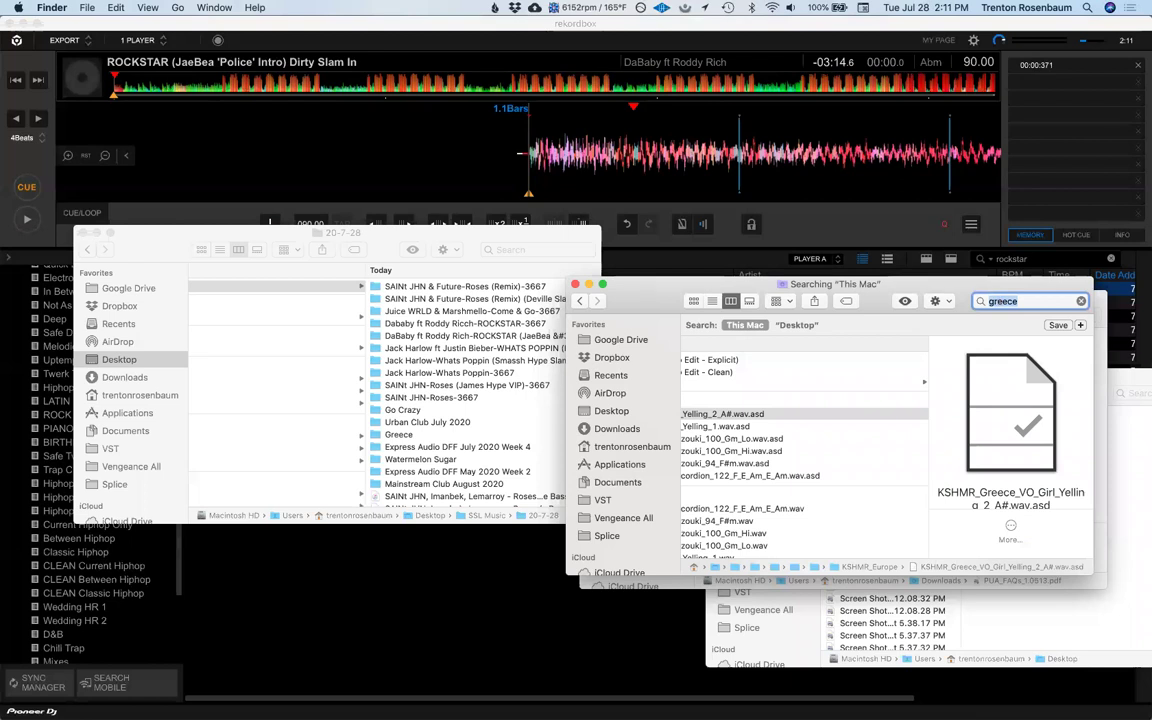
text(rockstar)
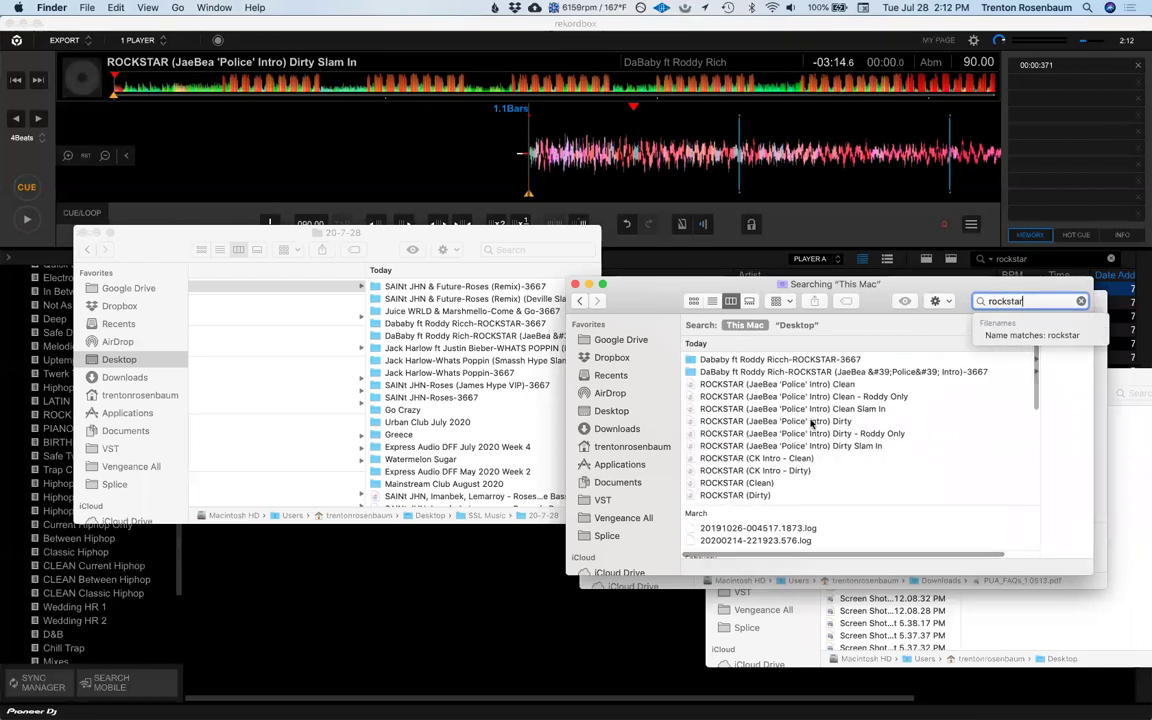
click(808, 423)
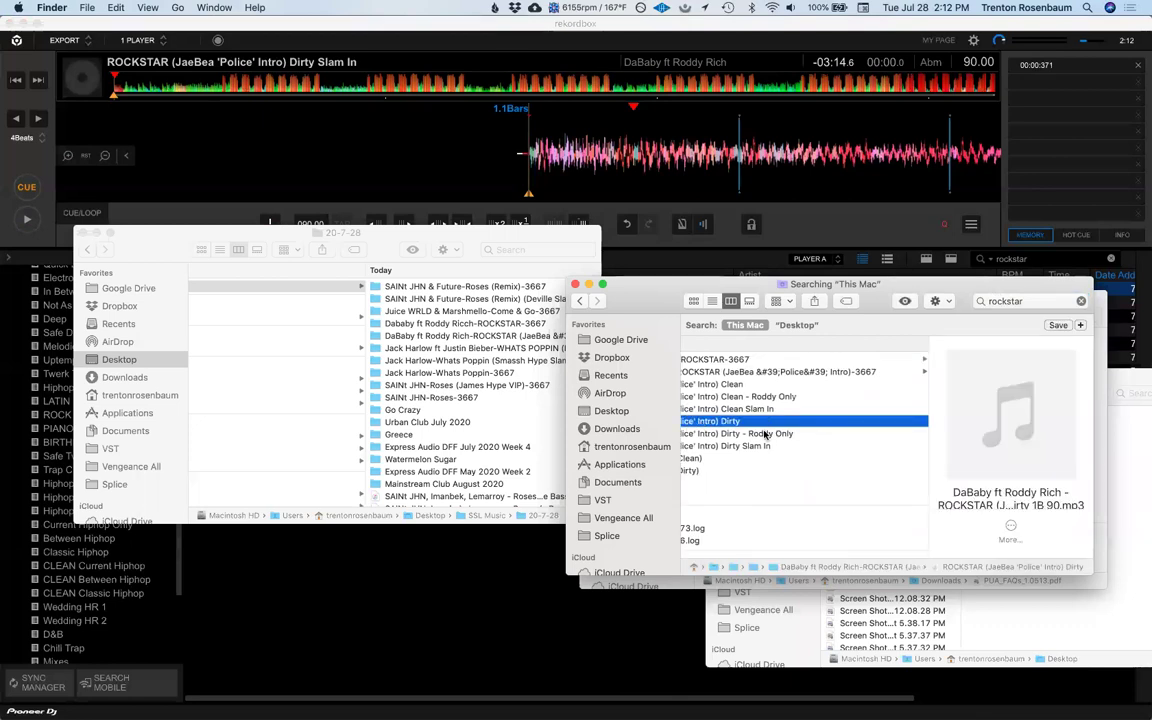
shift+click(766, 433)
click(740, 397)
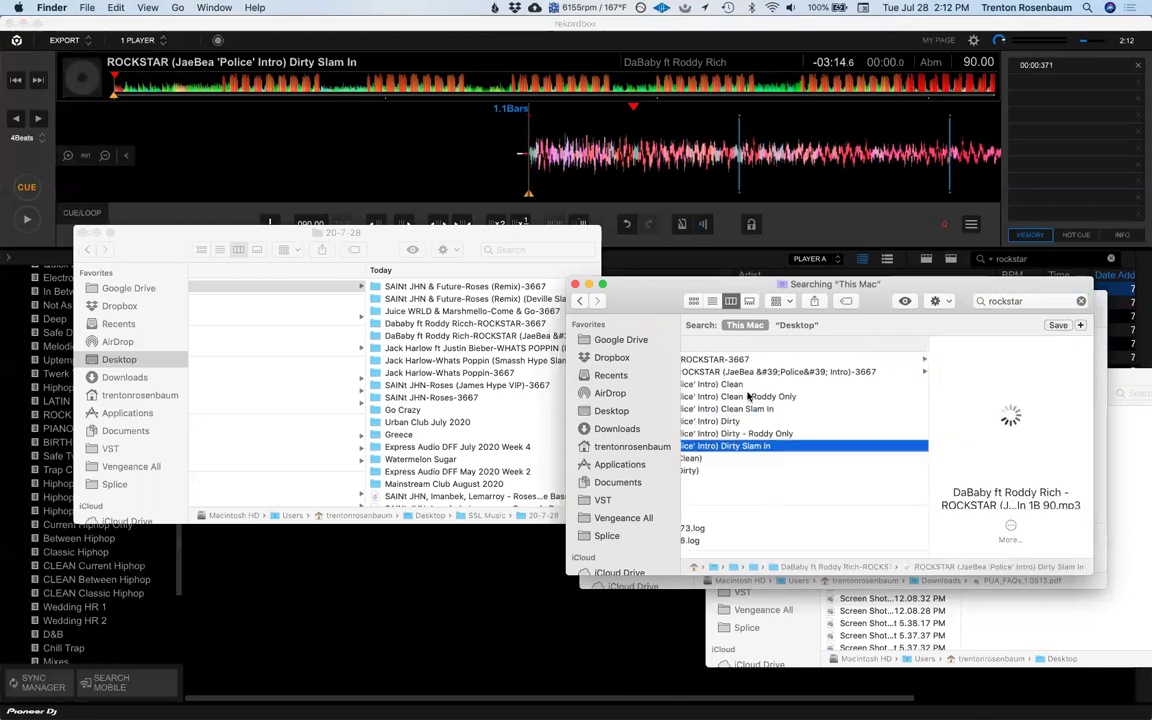
shift+click(742, 385)
click(745, 409)
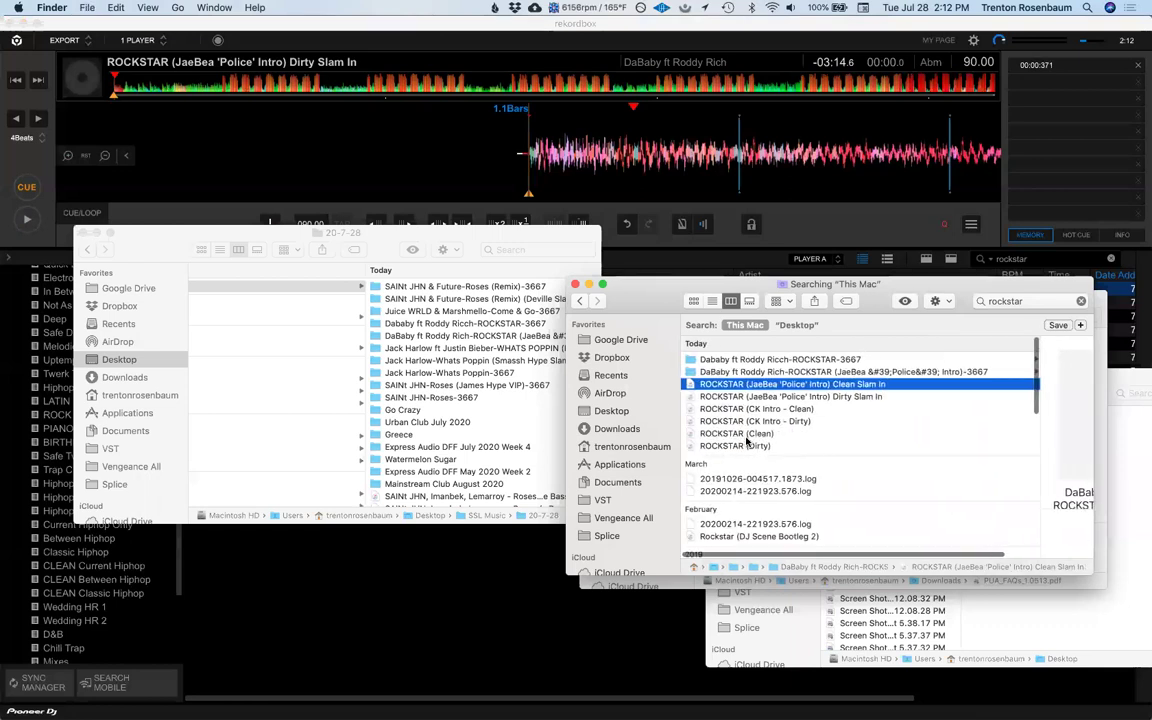
click(754, 445)
shift+click(751, 410)
click(750, 478)
Step: Delete the duplicate ROCKSTAR 'Police' Intro Clean track from the rekordbox collection
key(super+Tab)
click(482, 467)
key(Up)
key(Up)
key(Up)
key(Up)
key(Up)
key(Up)
key(Up)
key(Up)
key(Up)
key(Up)
key(Up)
key(Down)
key(Up)
key(Delete)
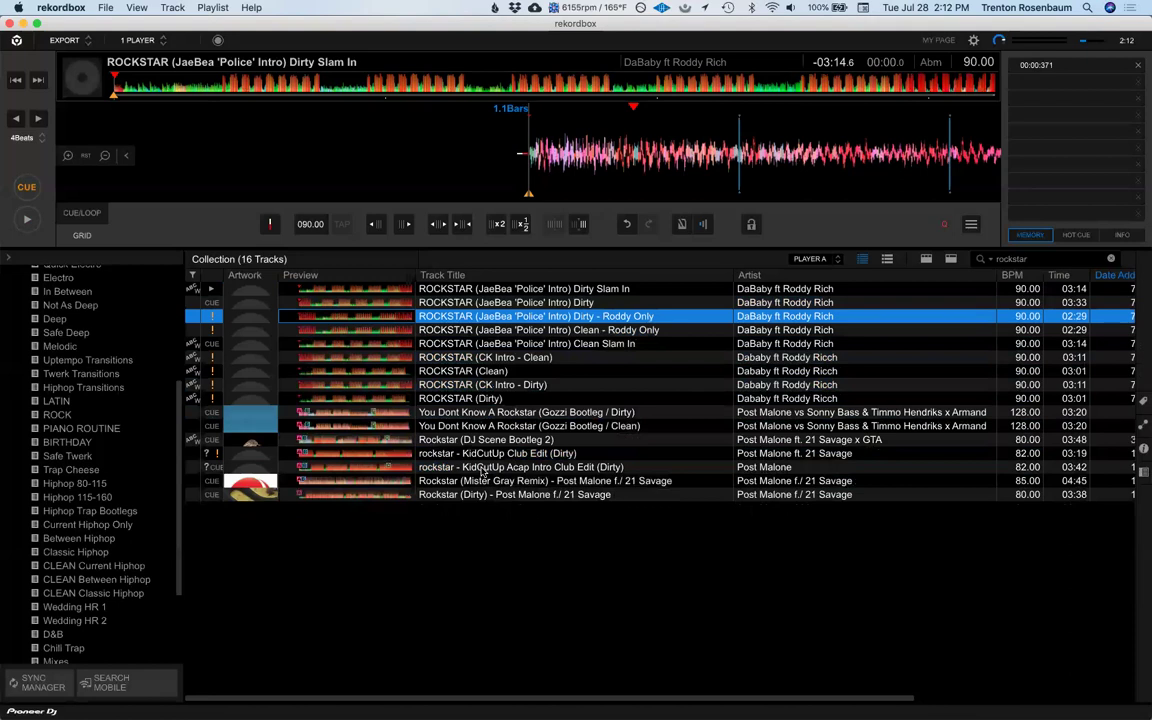
Step: Delete the ROCKSTAR Dirty - Roddy Only duplicate, cancelling a further removal prompt
key(Delete)
key(Up)
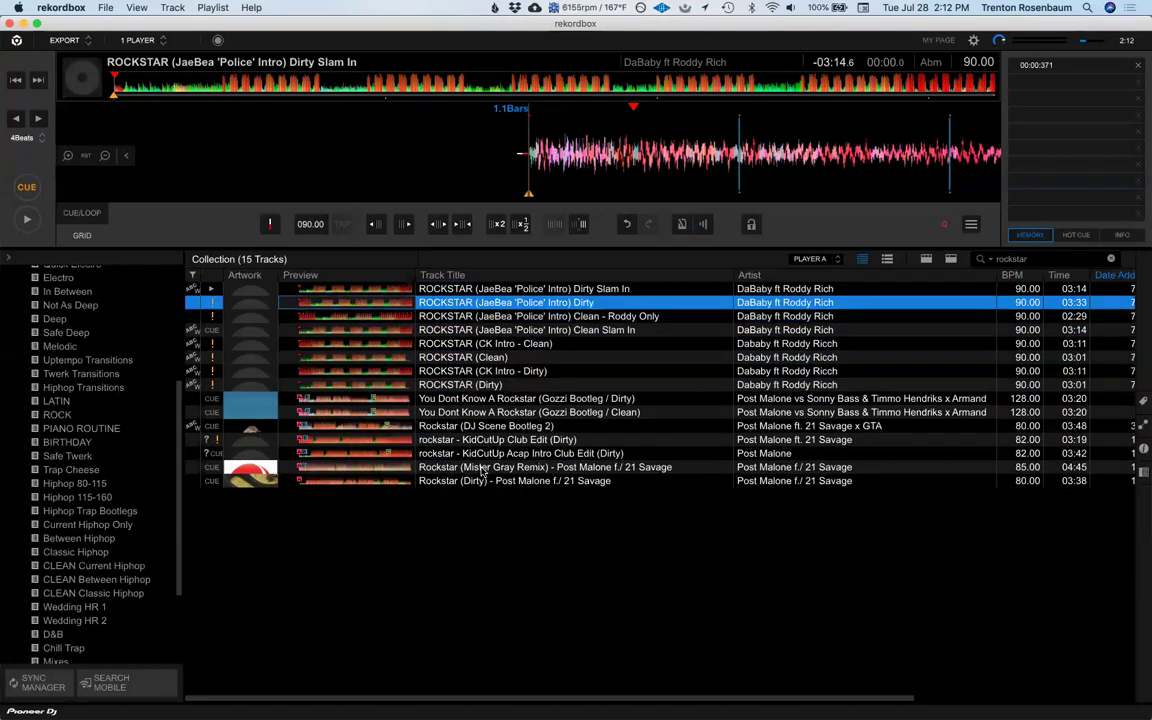
key(super+Delete)
key(Delete)
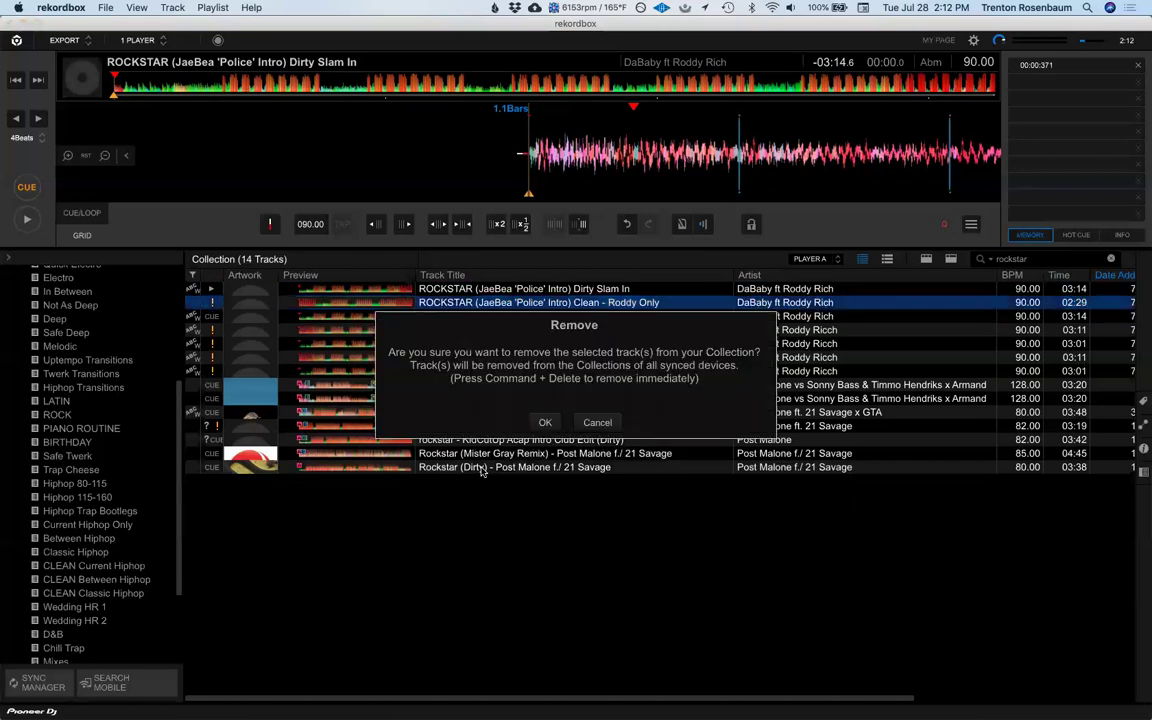
click(588, 425)
key(Down)
key(Down)
key(Down)
key(Down)
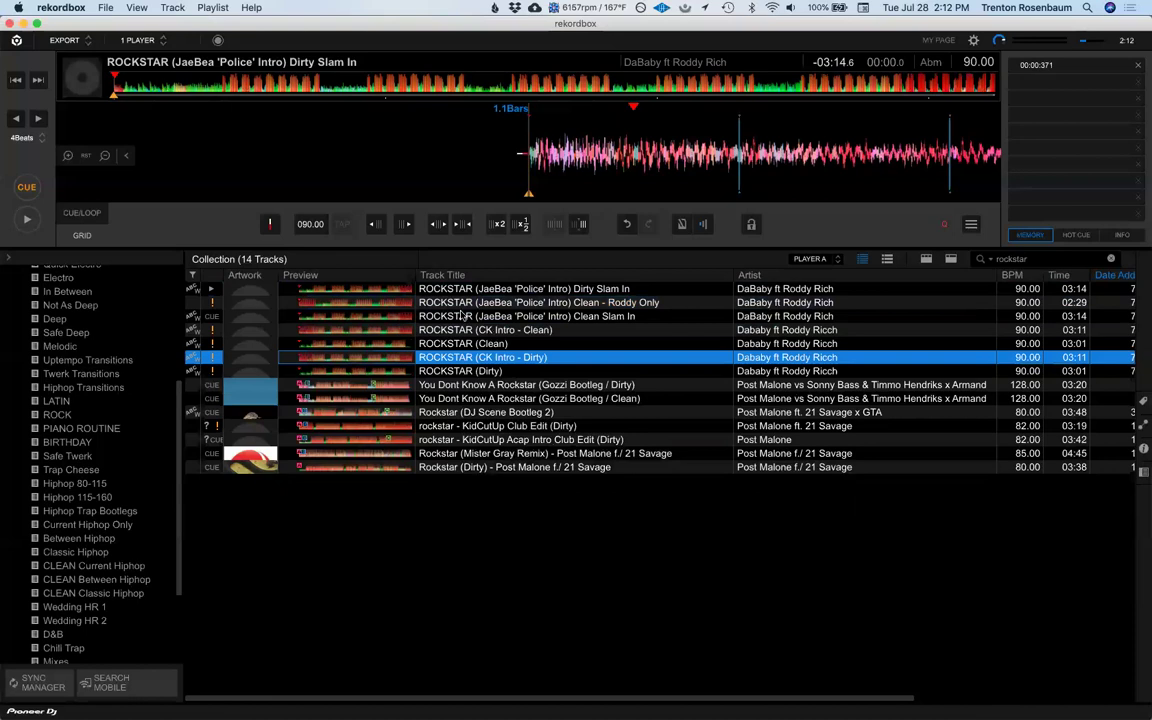
Step: Delete the Clean - Roddy Only, CK Intro - Clean, Clean and CK Intro - Dirty ROCKSTAR duplicates
click(459, 303)
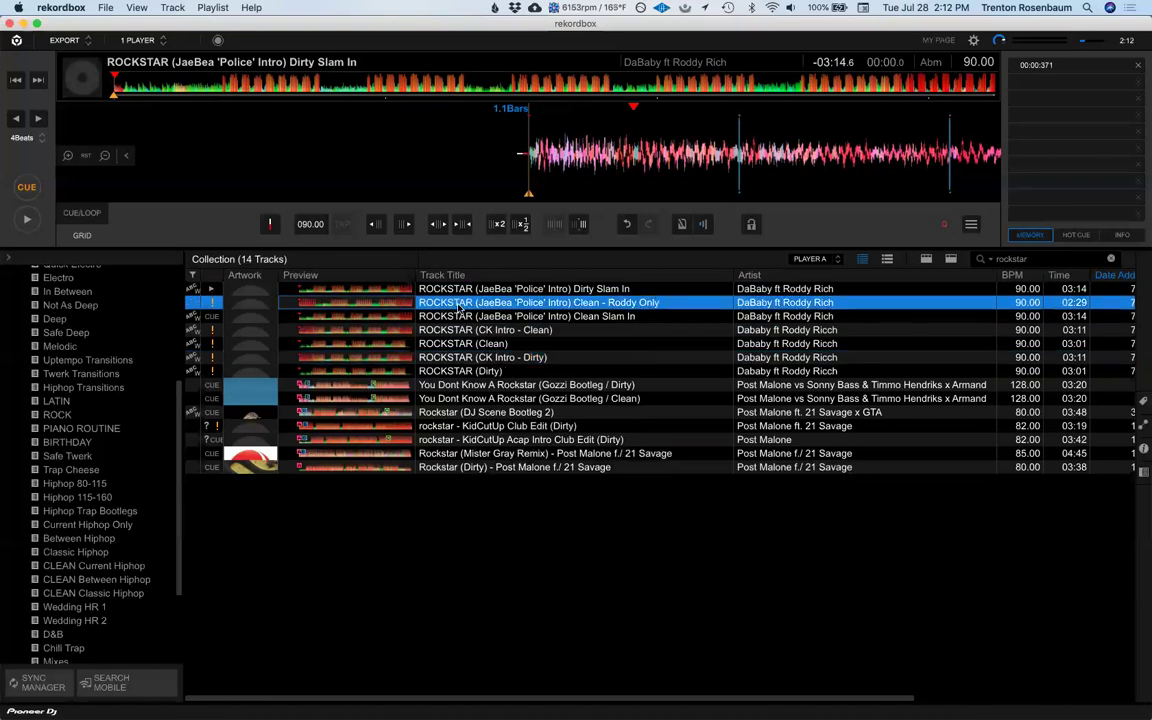
key(Delete)
click(455, 316)
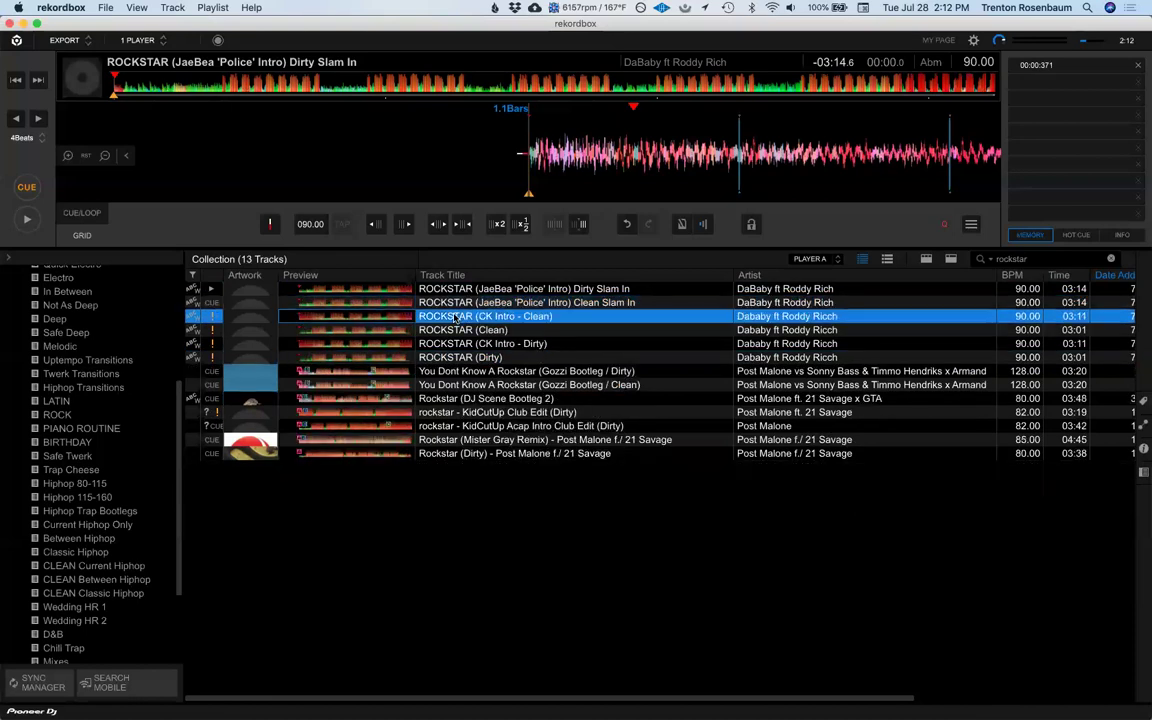
key(Delete)
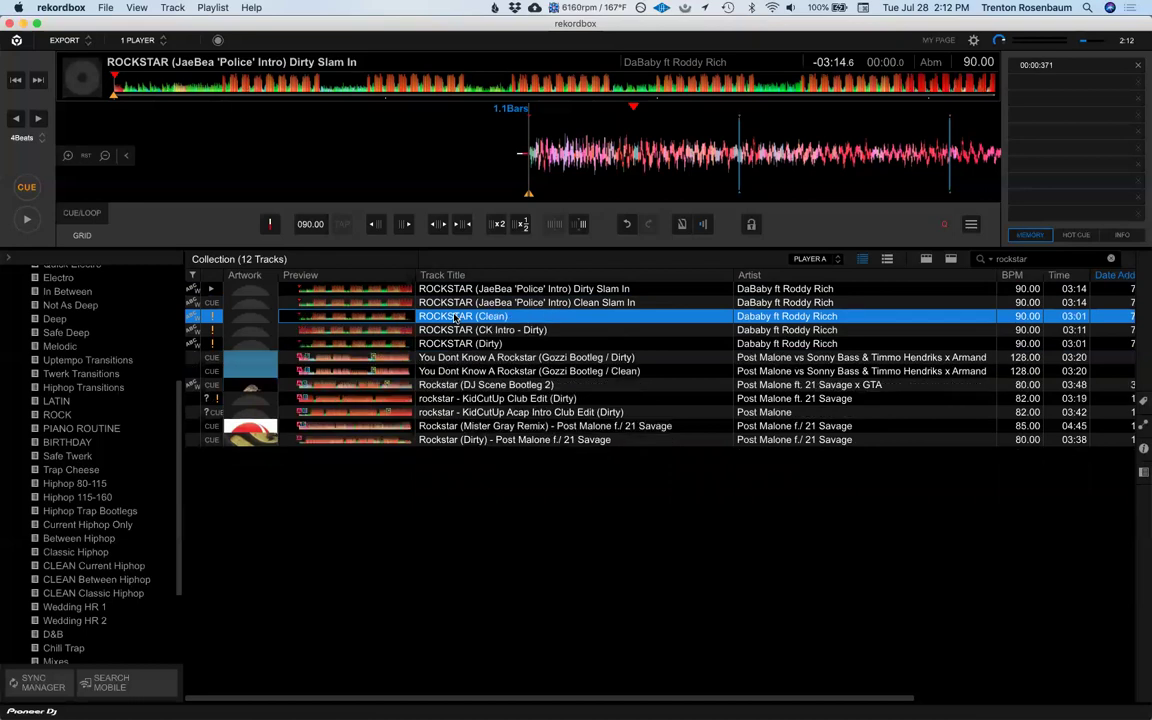
key(Delete)
key(Delete)
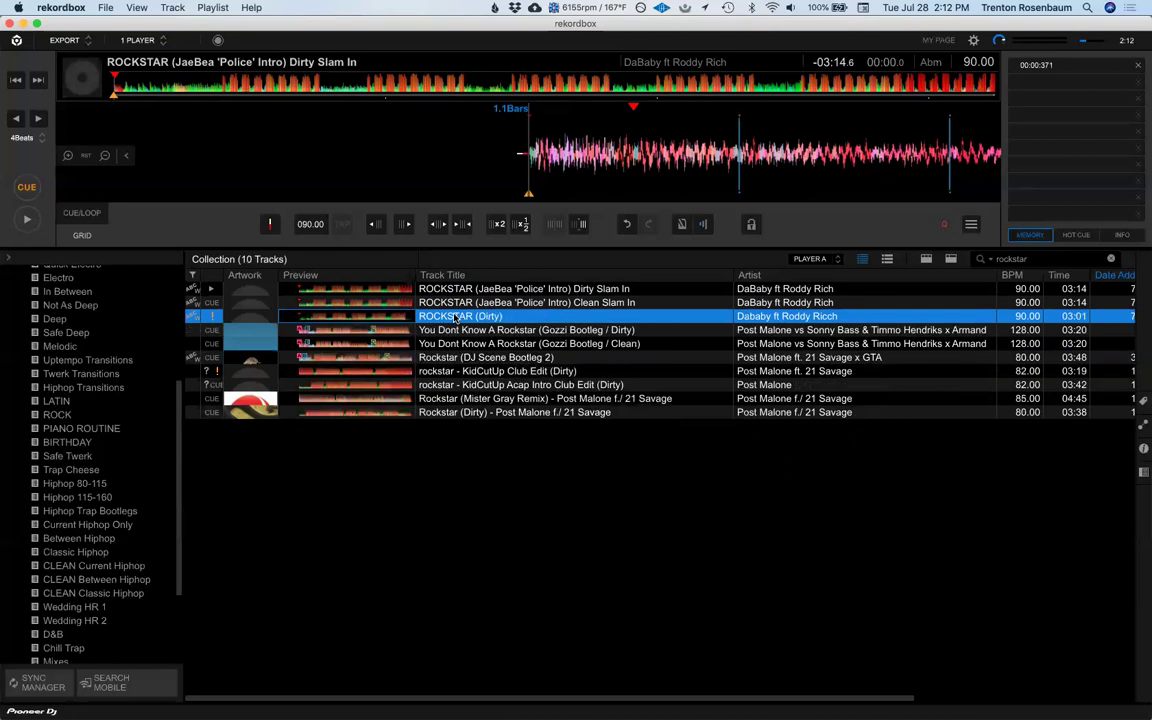
key(Delete)
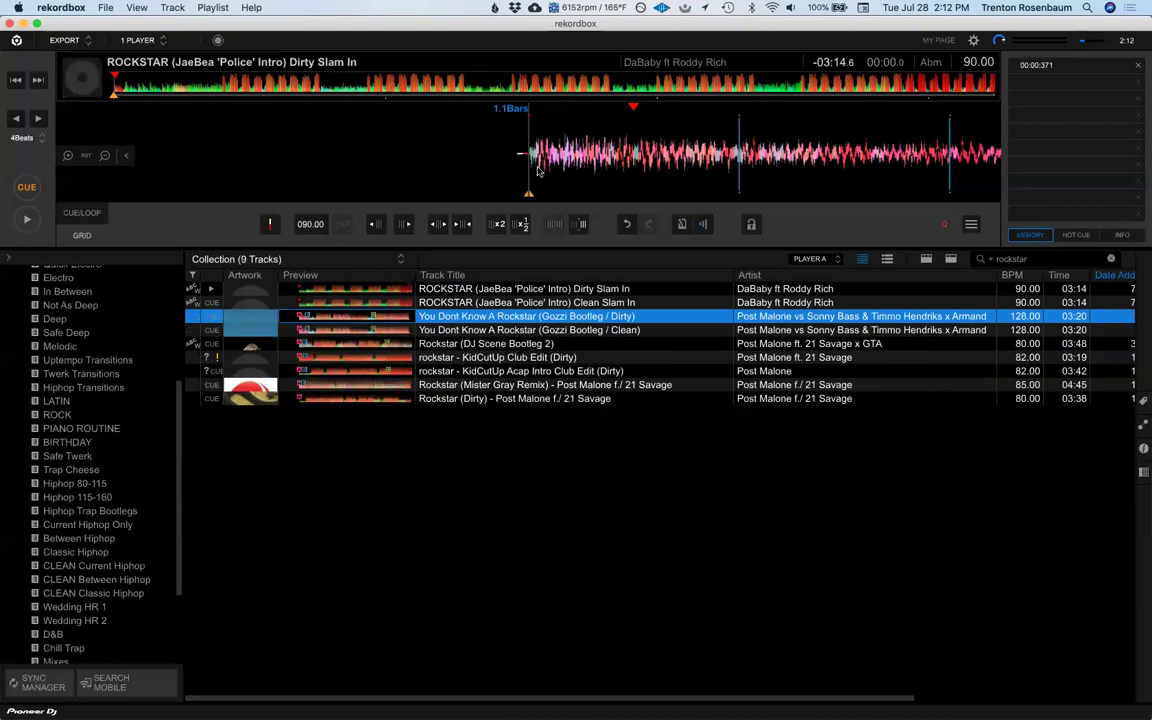
Step: Play the Dirty Slam In edit and jump to near its end
click(577, 160)
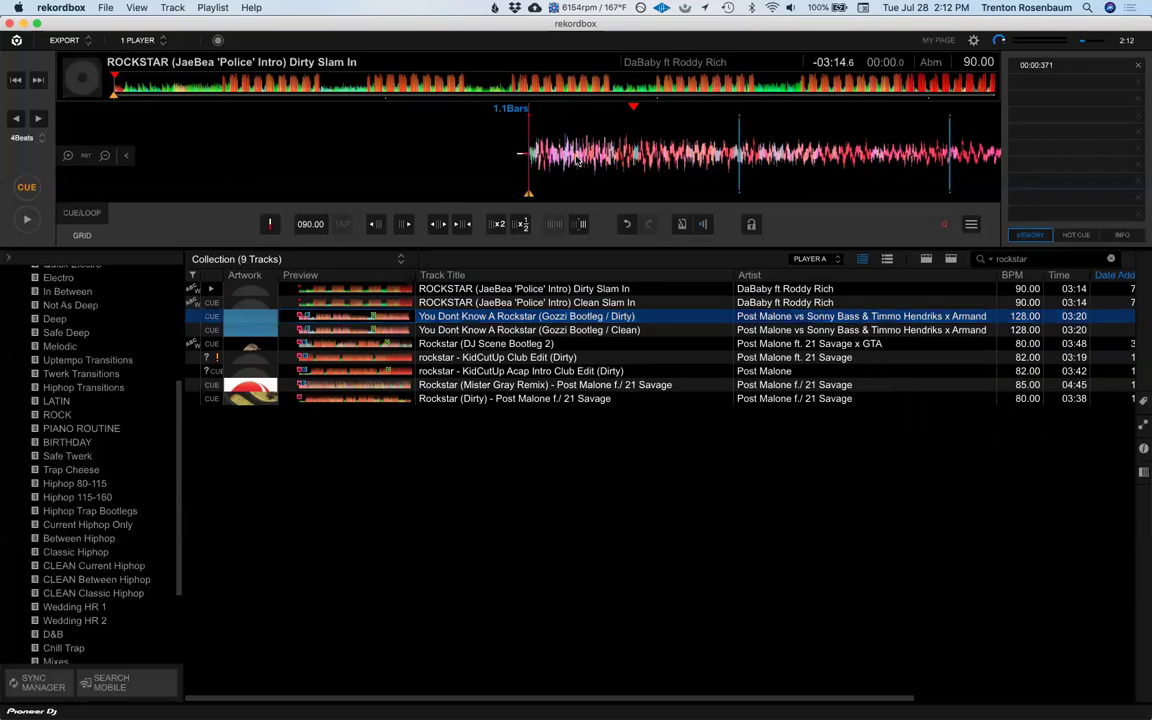
key(space)
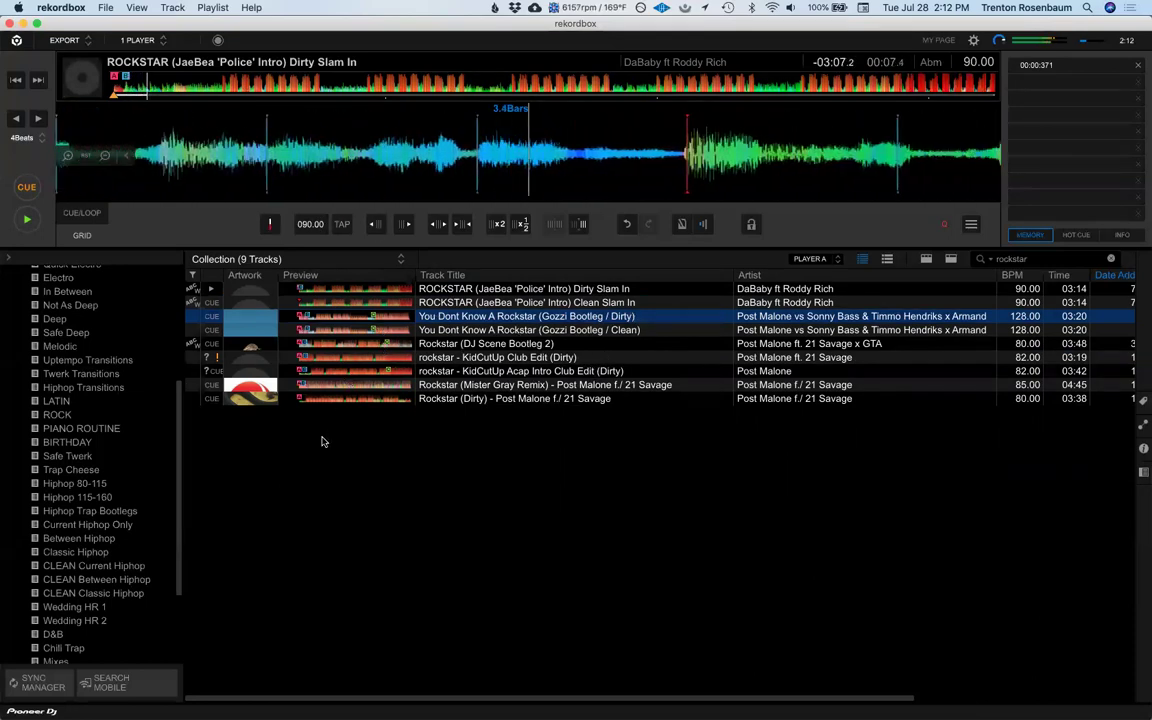
click(885, 90)
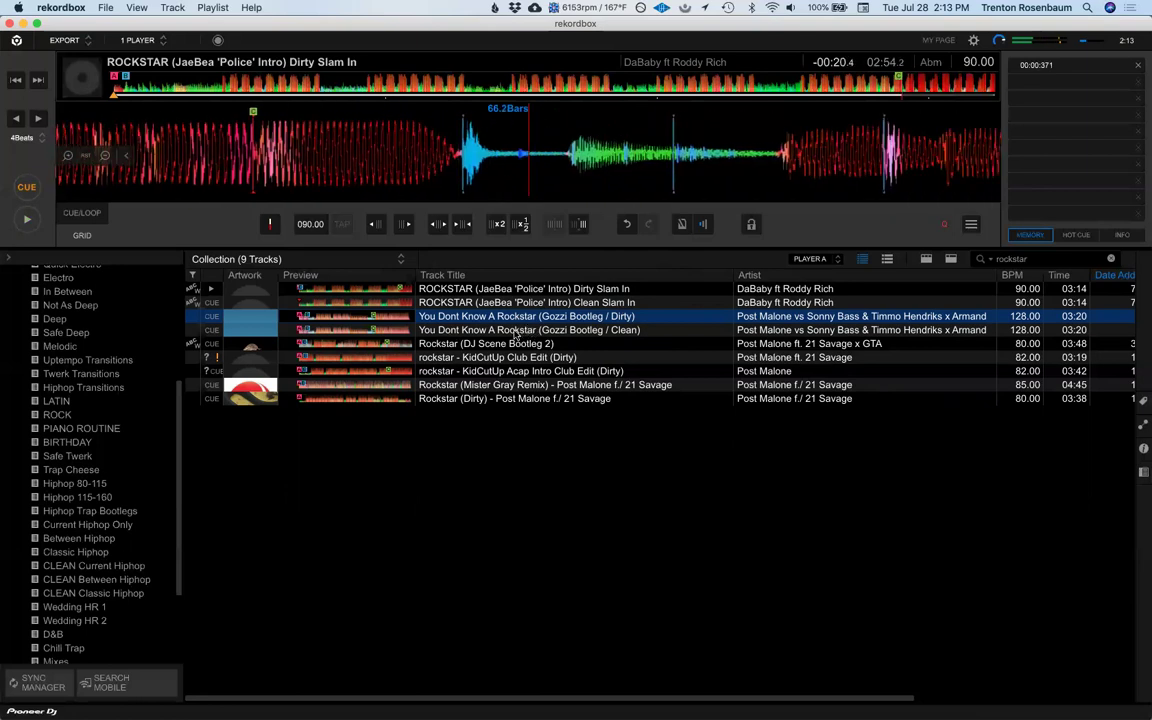
Step: Load the Gozzi Bootleg Clean, then the JaeBea Clean Slam In, auditioning its outro before stopping
click(517, 333)
double_click(516, 334)
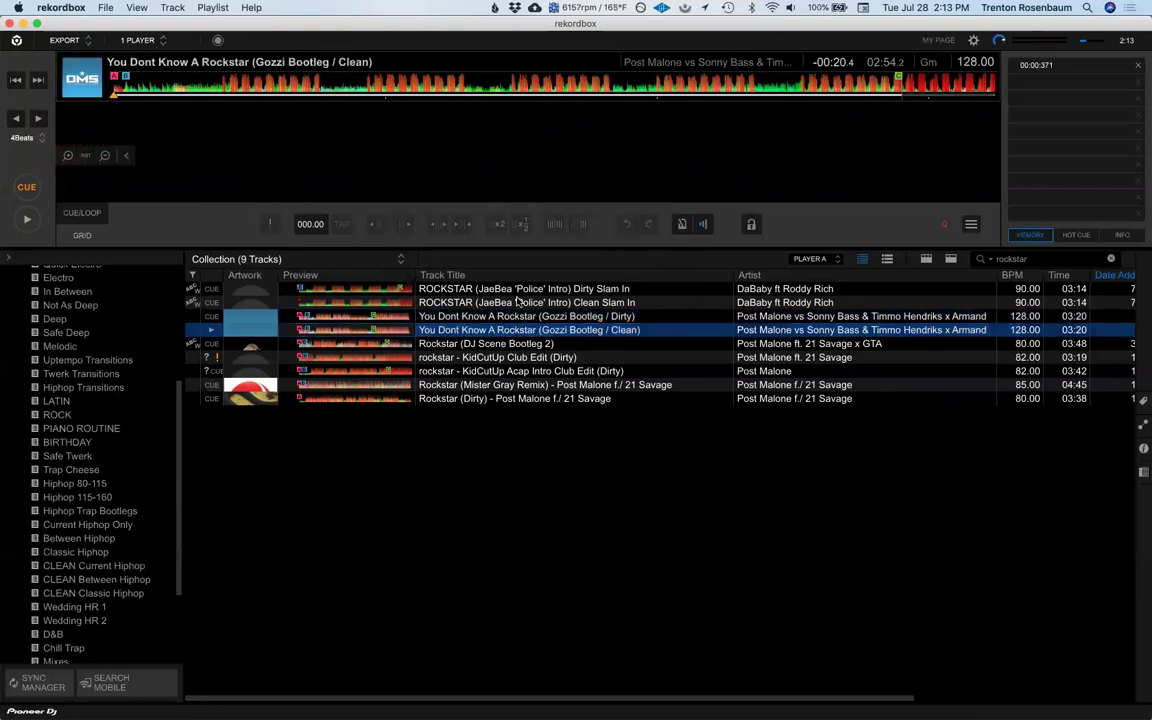
click(512, 303)
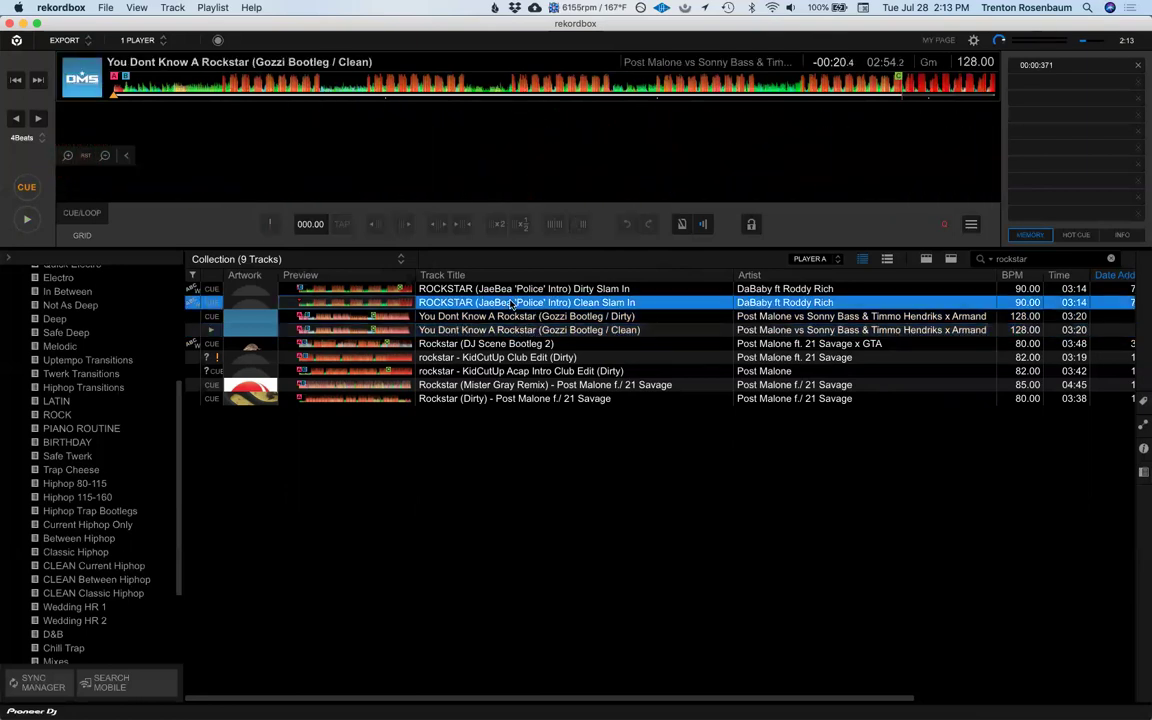
drag(545, 215, 588, 105)
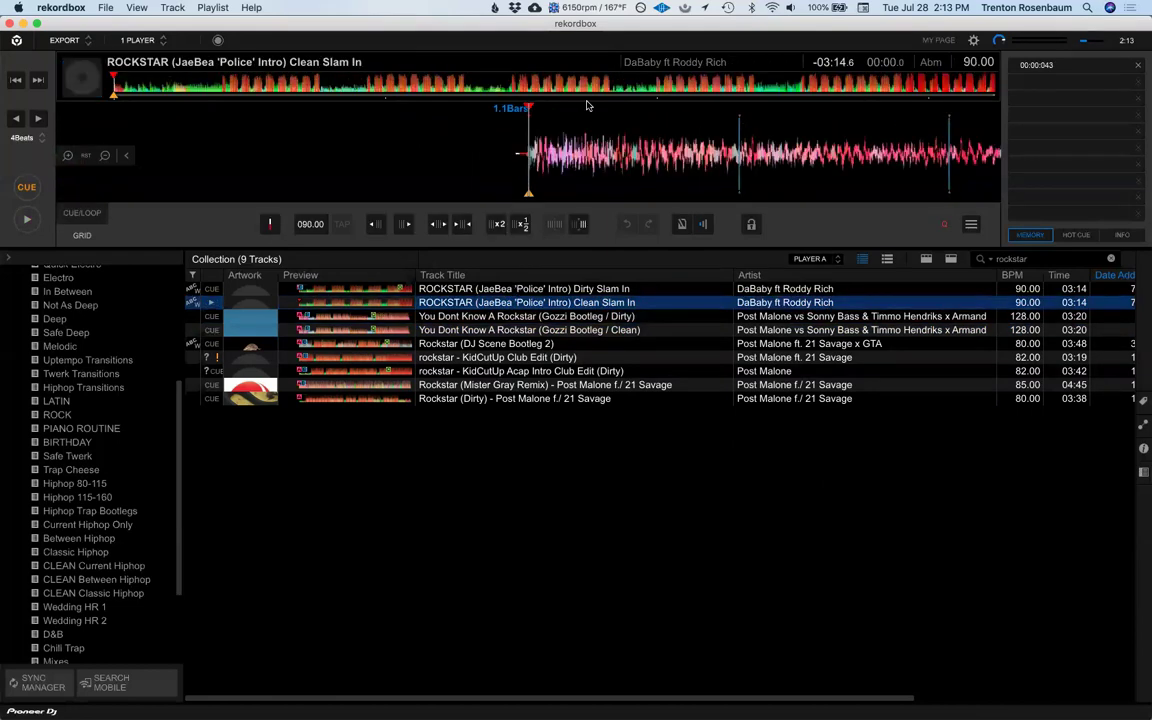
key(space)
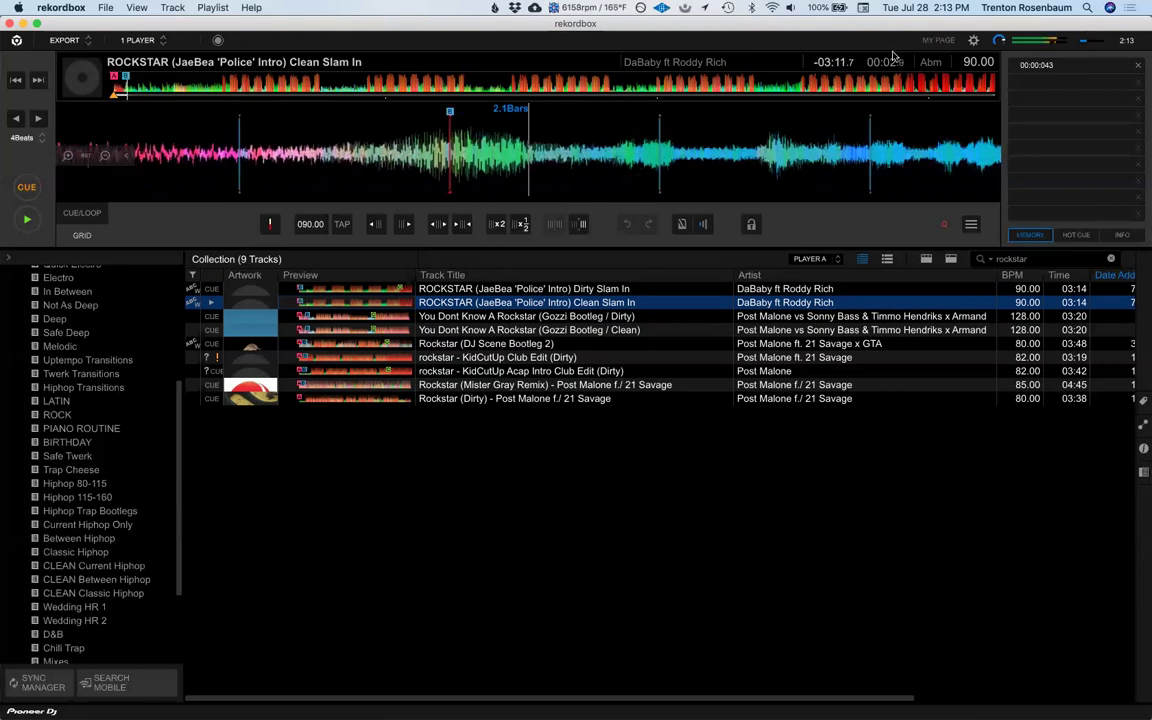
click(897, 87)
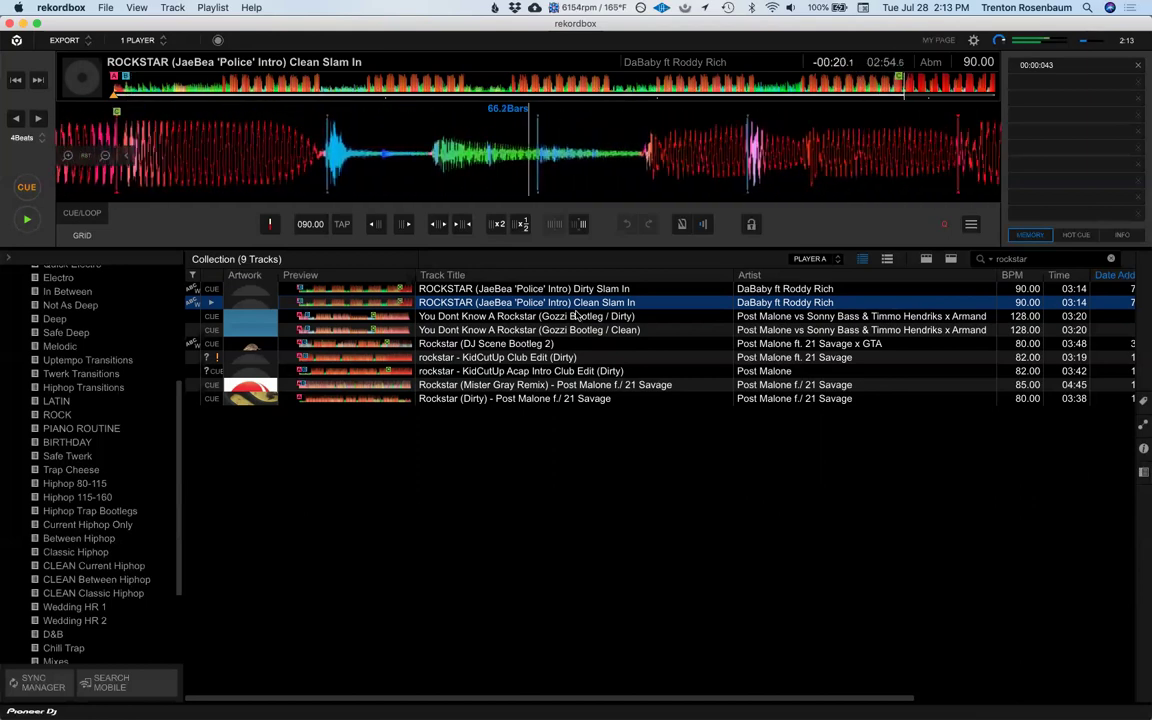
key(space)
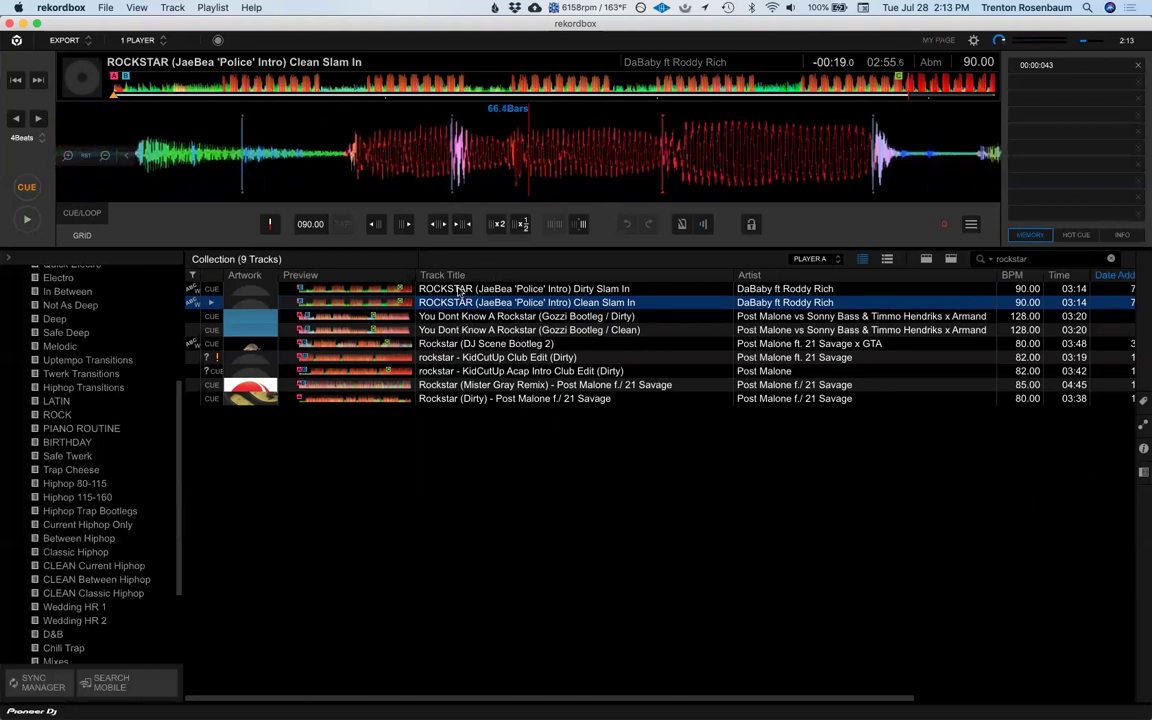
key(Up)
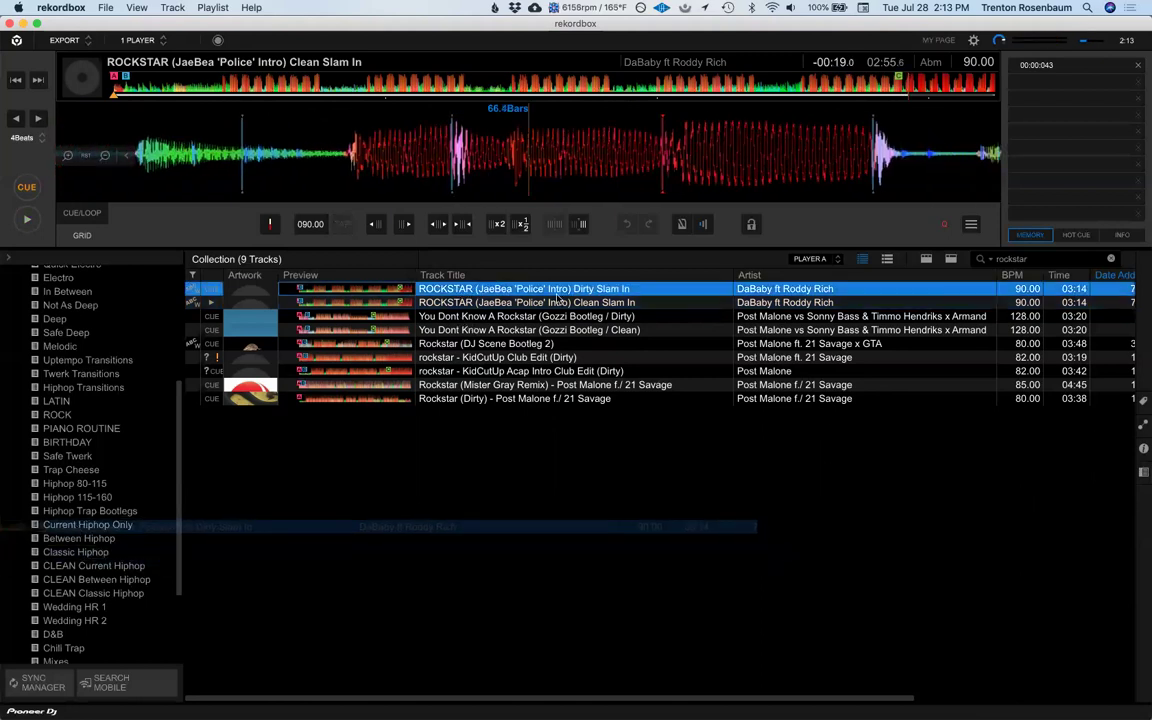
Step: Add the ROCKSTAR Dirty Slam In and Clean Slam In edits to Hiphop 80-115, then refocus the search field
drag(540, 290, 82, 483)
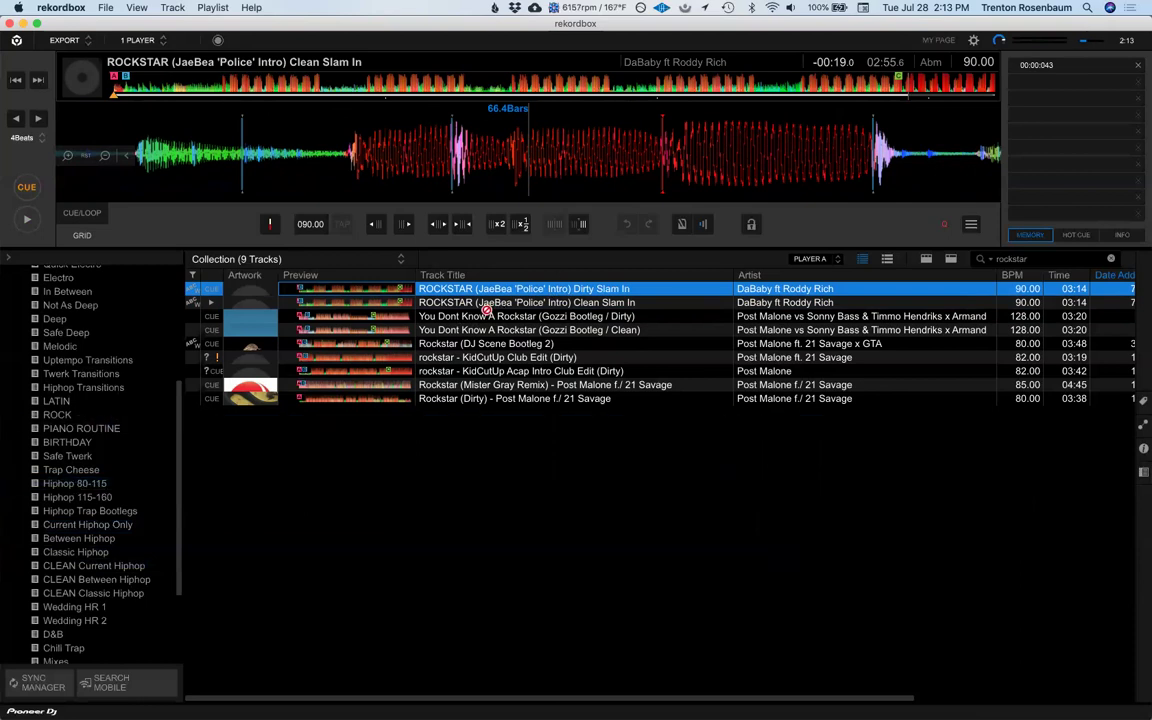
drag(483, 302, 115, 553)
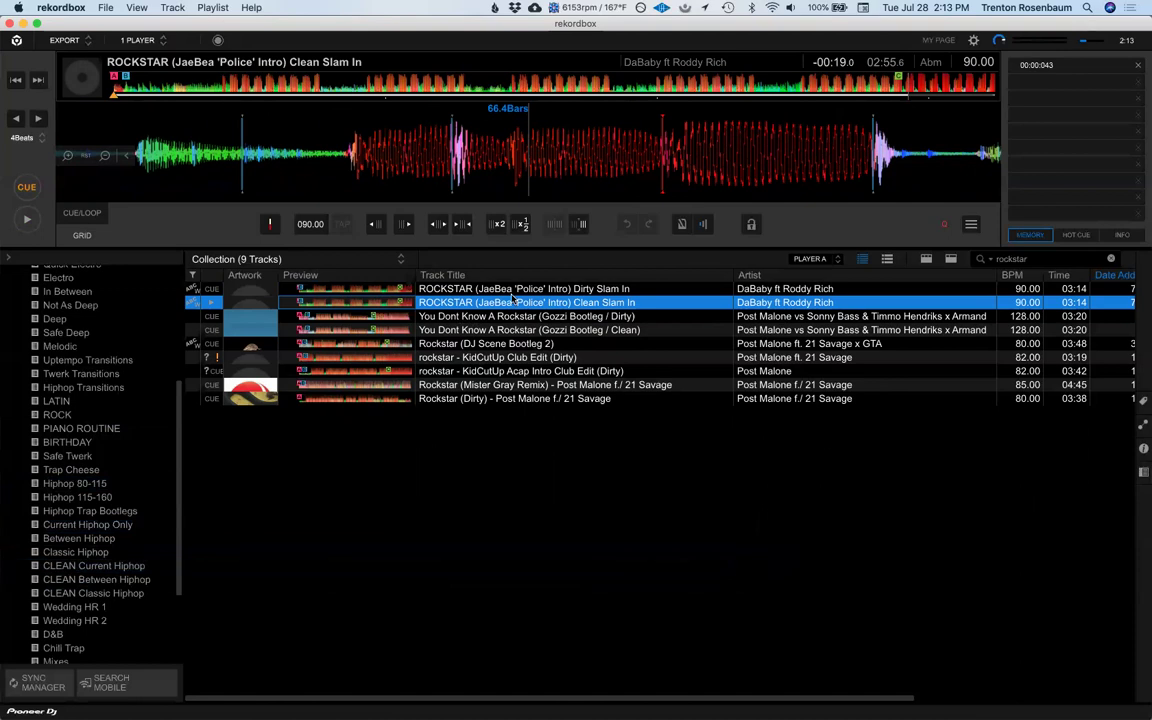
click(493, 343)
key(super+f)
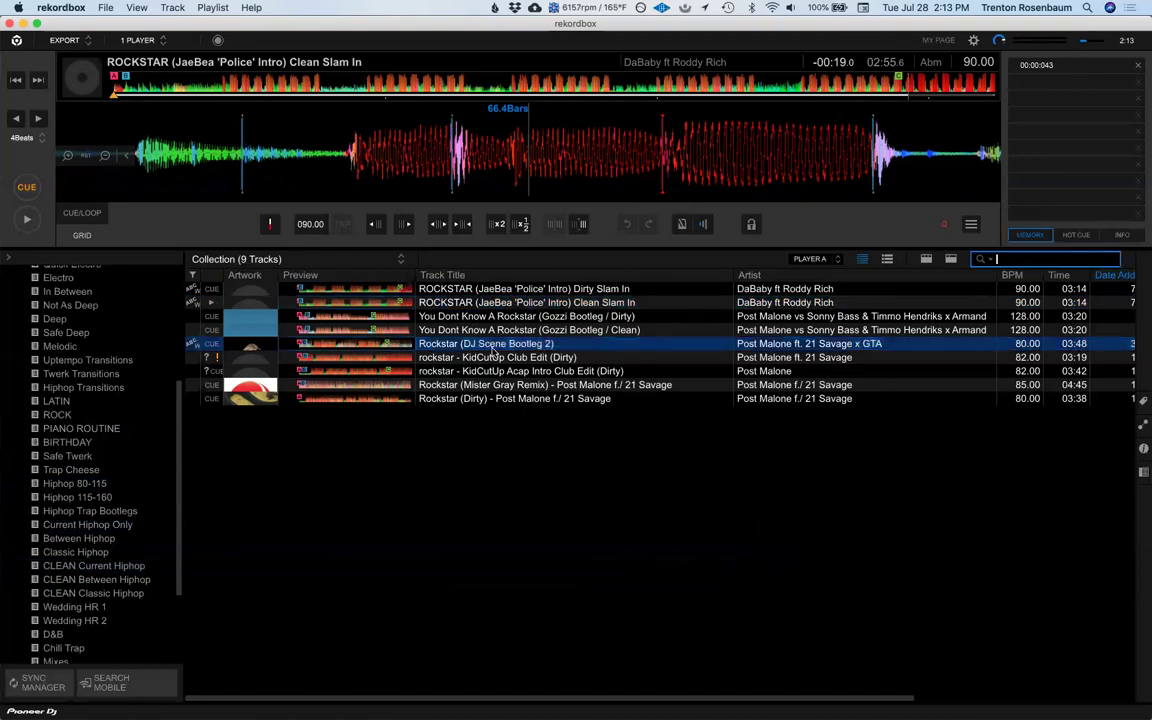
Step: Clear the 'rockstar' search so the full 4346-track collection is listed
key(BackSpace)
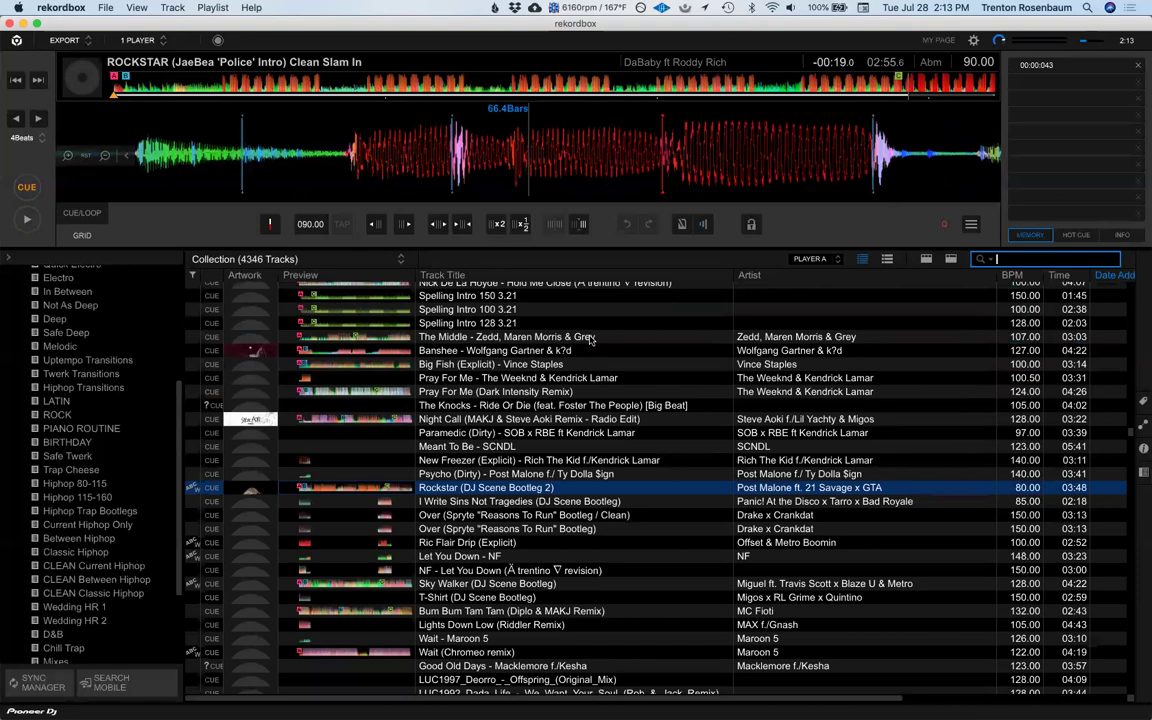
scroll(590, 350, down, 15)
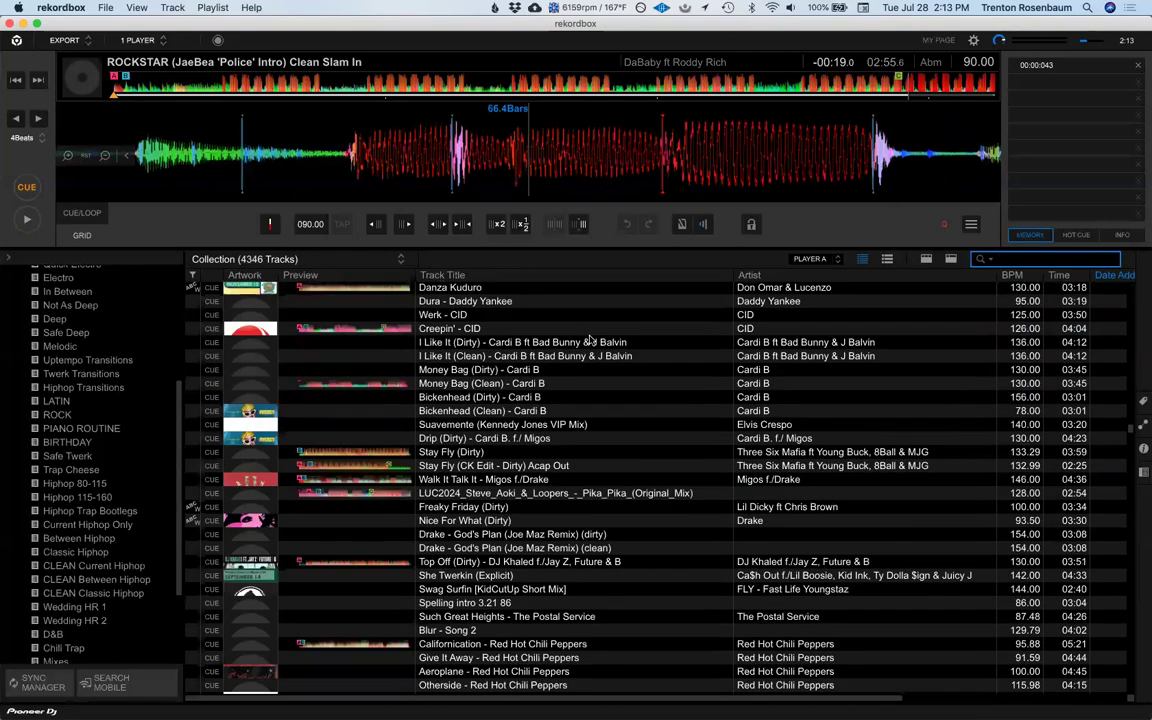
scroll(590, 340, up, 10)
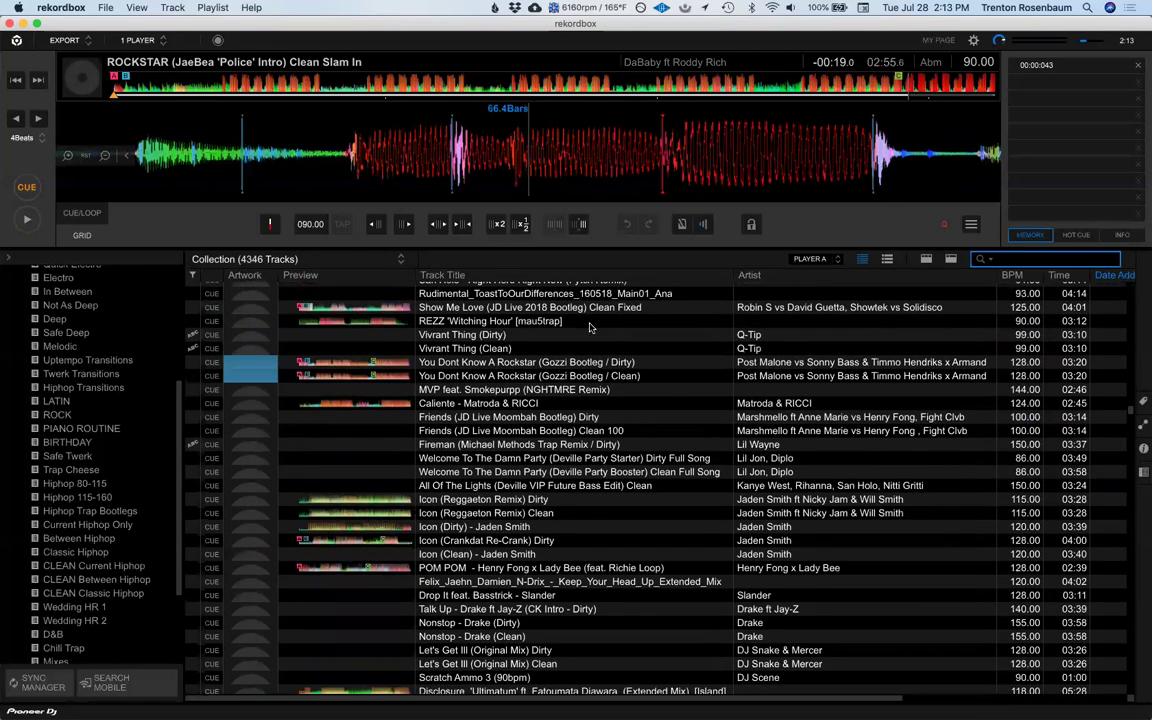
scroll(100, 508, down, 10)
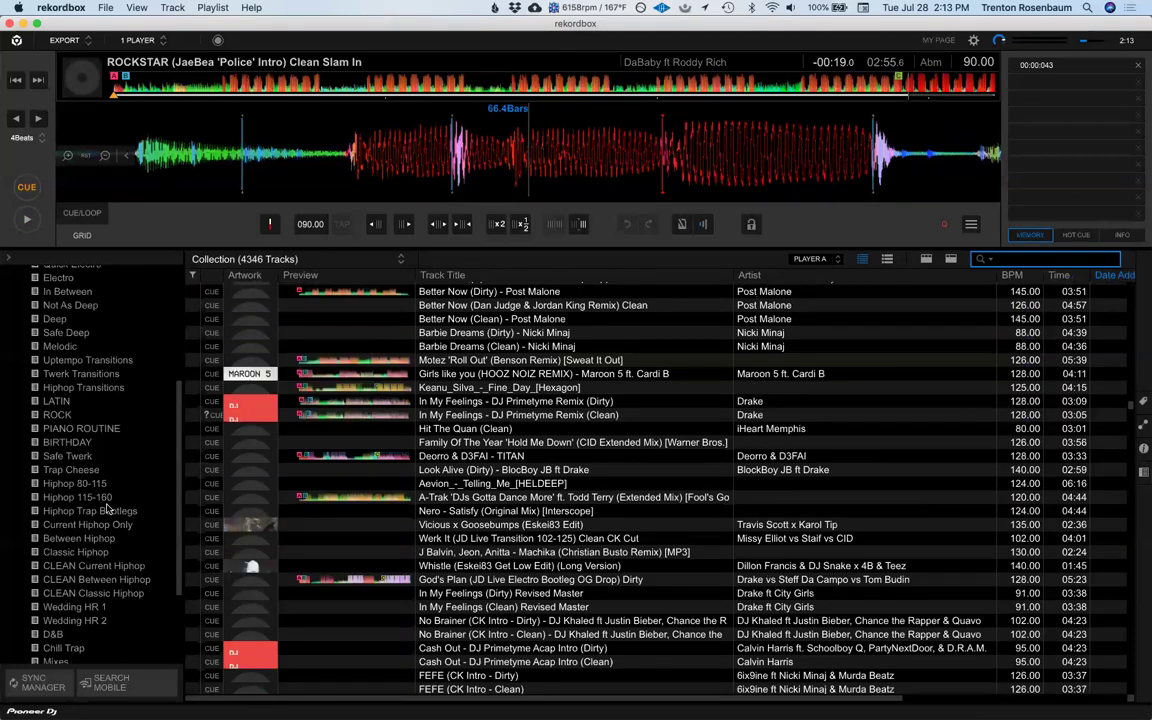
scroll(105, 507, up, 10)
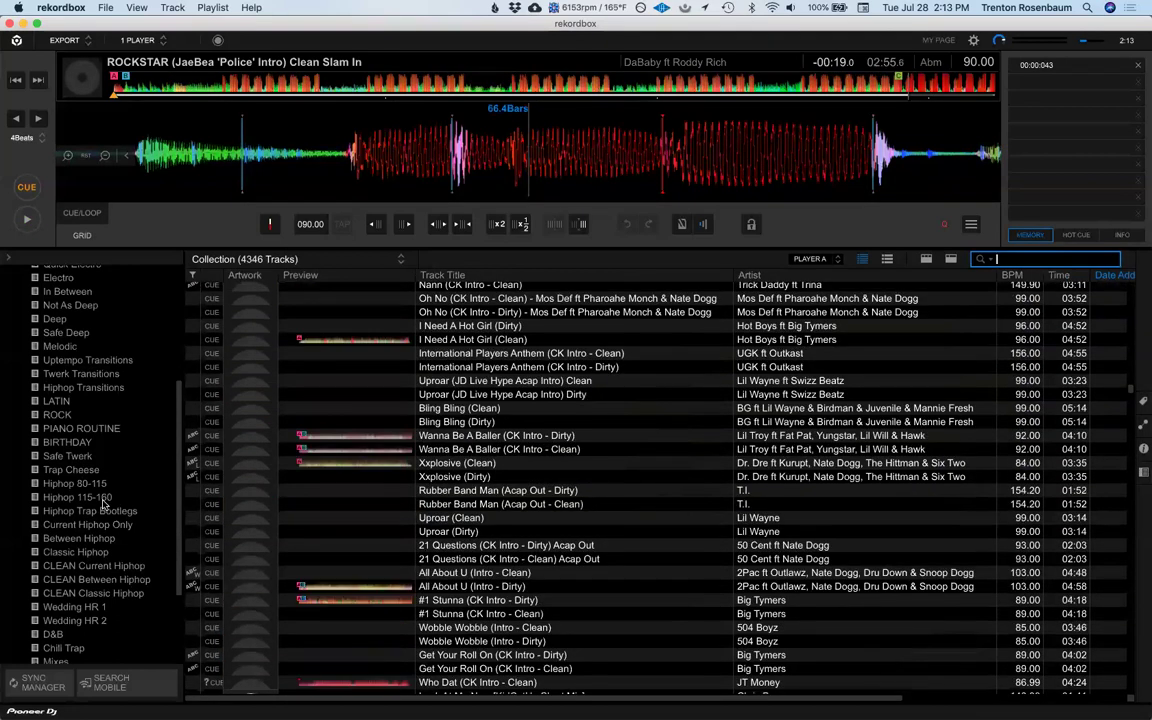
scroll(105, 465, down, 10)
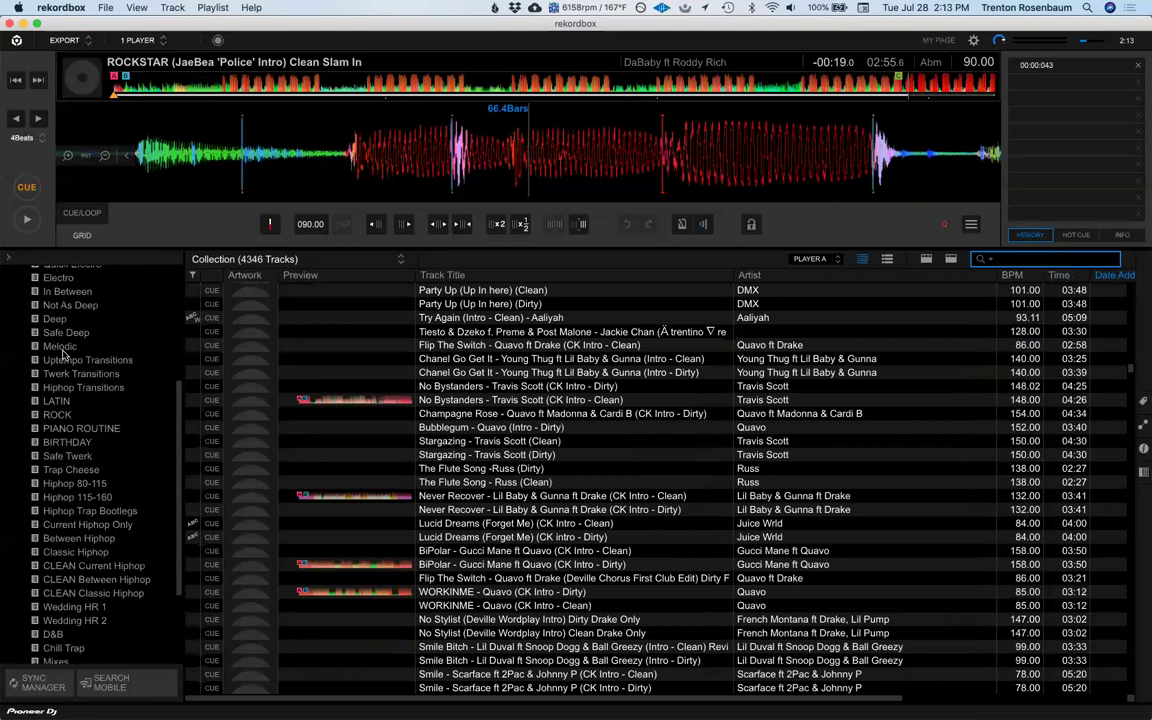
Step: Open the 39-track Intros playlist, headed by Five Hours (Original Mix) by Deorro
scroll(102, 400, down, 15)
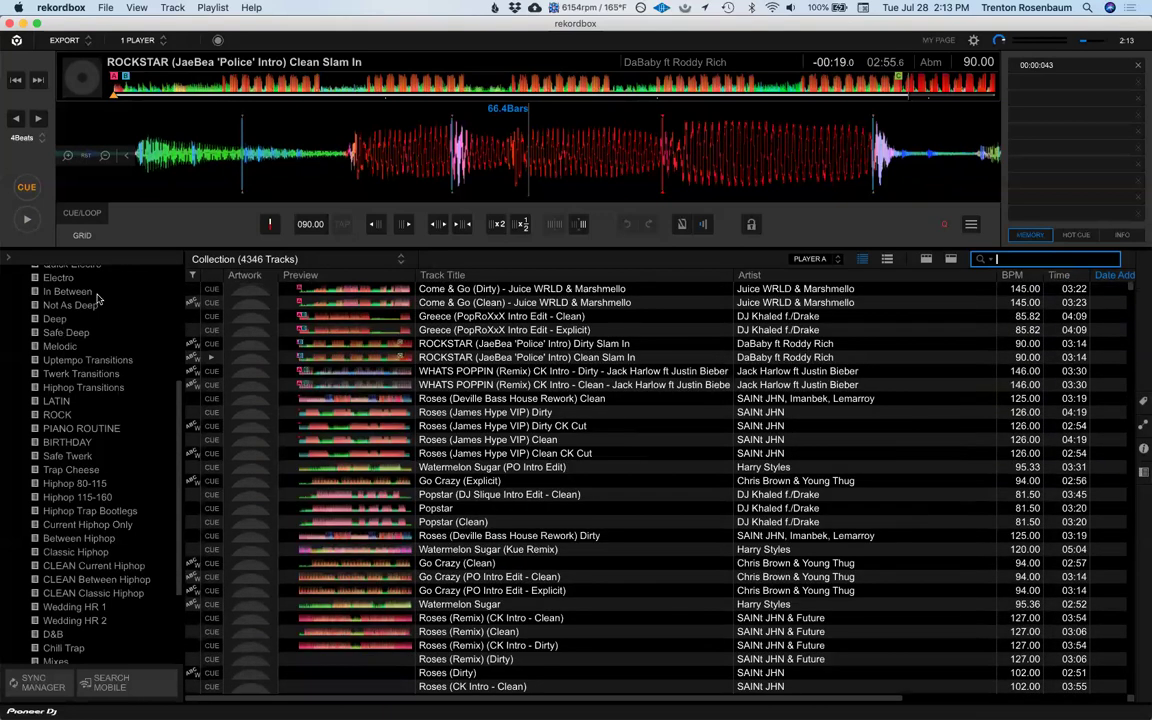
scroll(97, 298, up, 5)
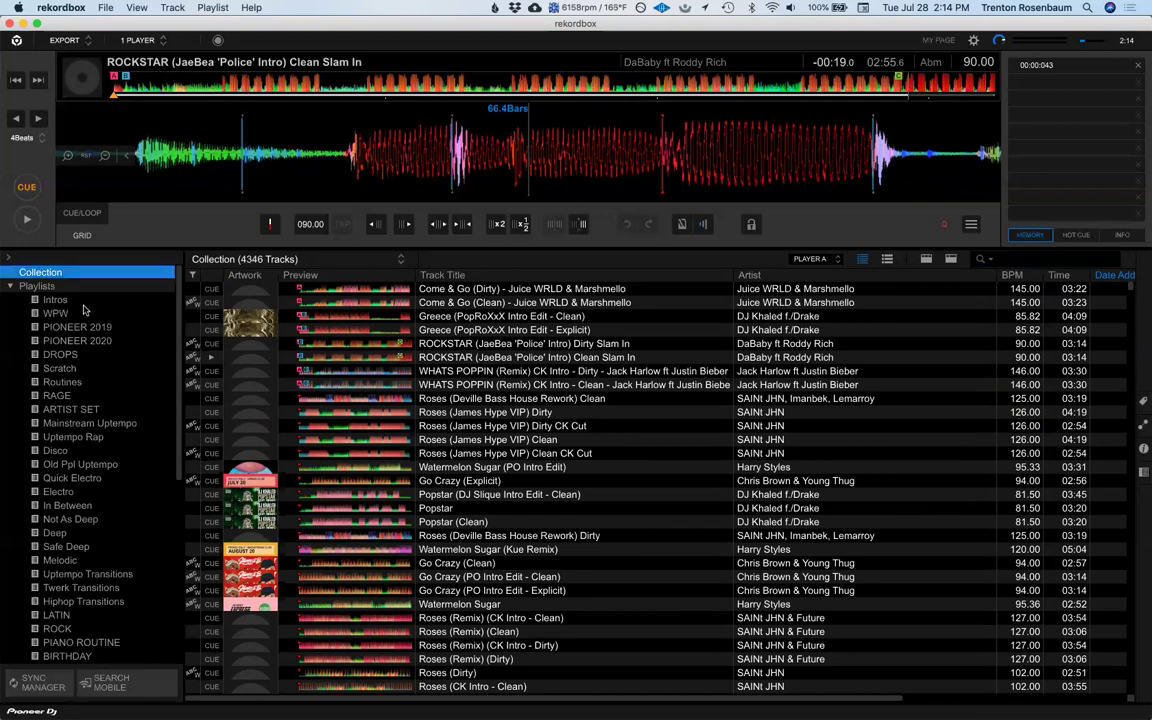
click(84, 301)
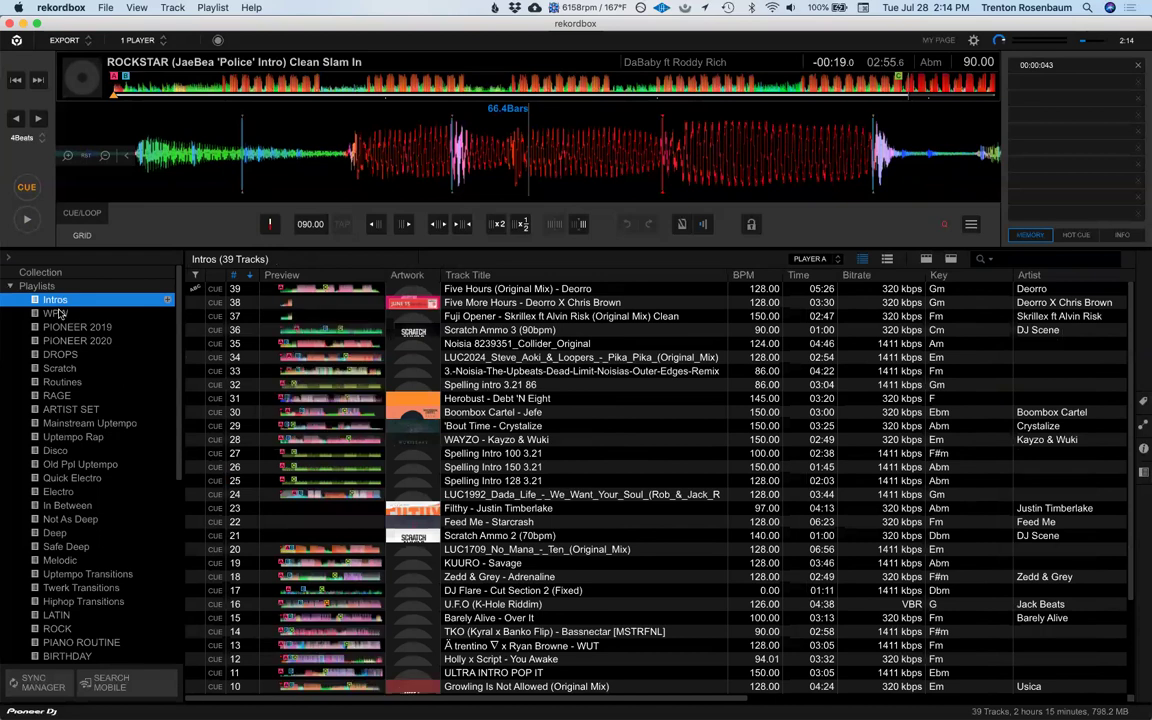
click(58, 313)
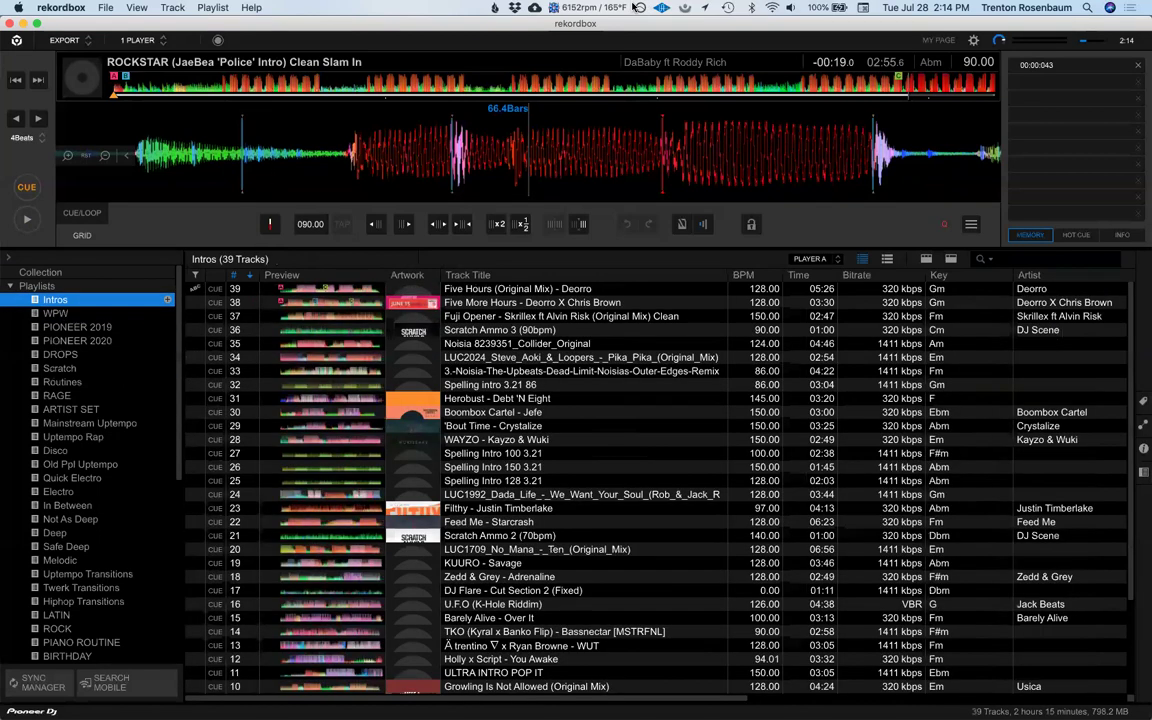